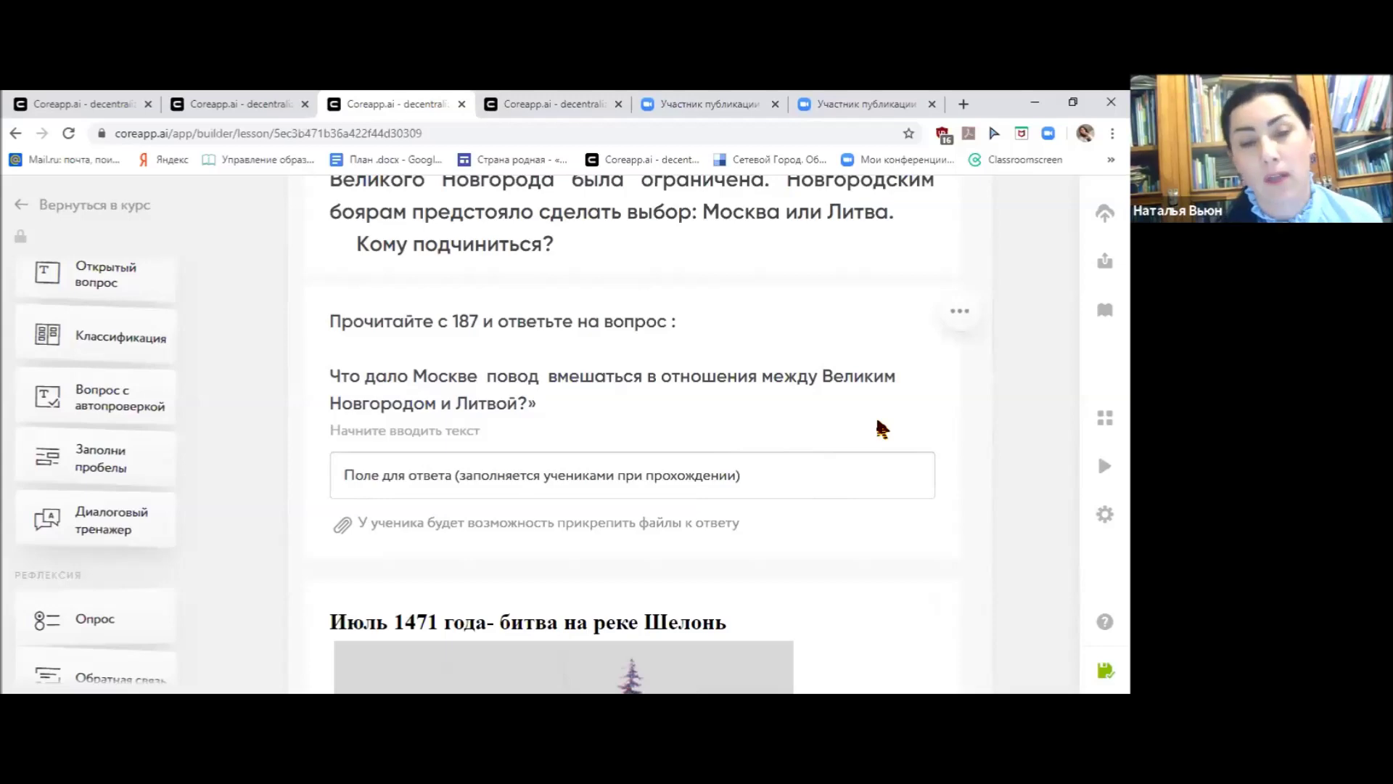
- Close the open lesson page and the lesson page beside it, and return to the courses overview
{"action": "scroll", "coordinate": [880, 429], "scroll_direction": "up", "scroll_amount": 3}
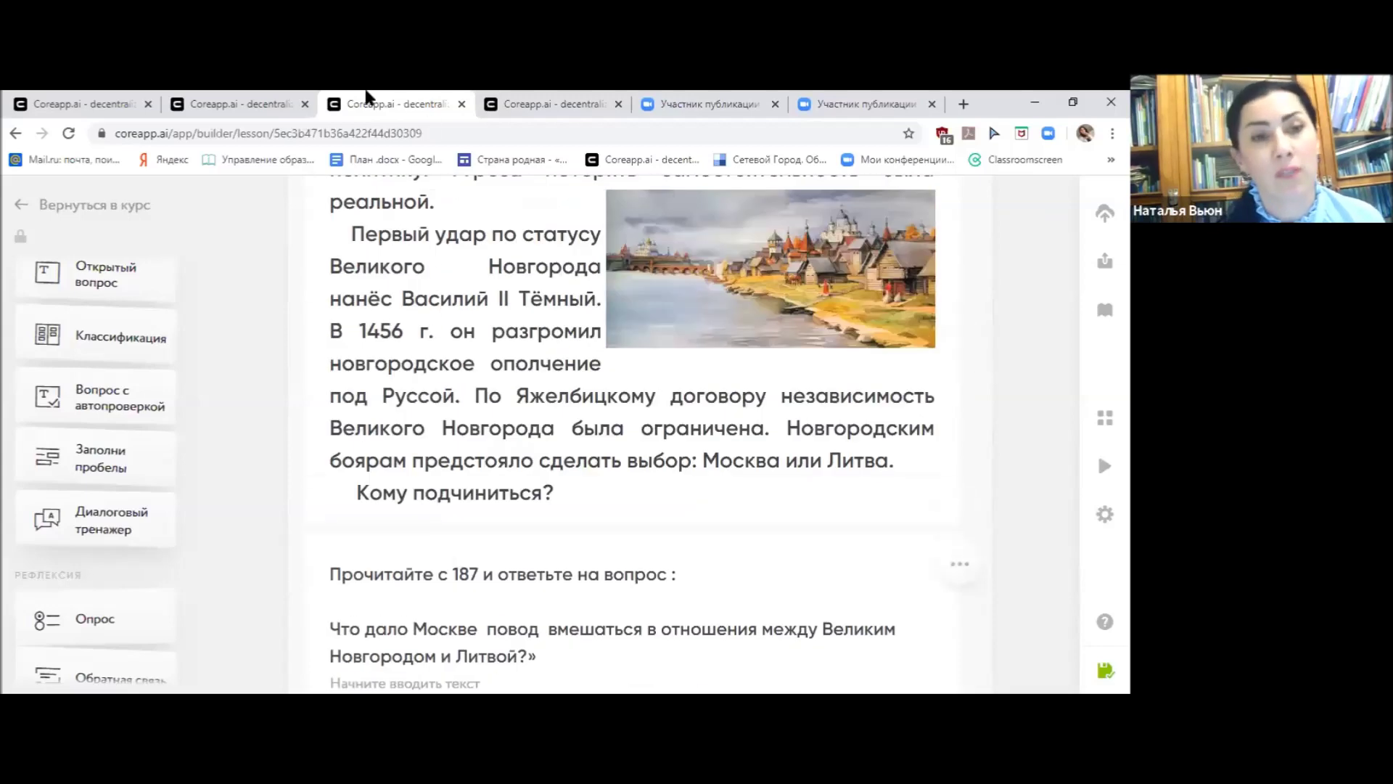
{"action": "left_click", "coordinate": [461, 105]}
{"action": "left_click", "coordinate": [462, 105]}
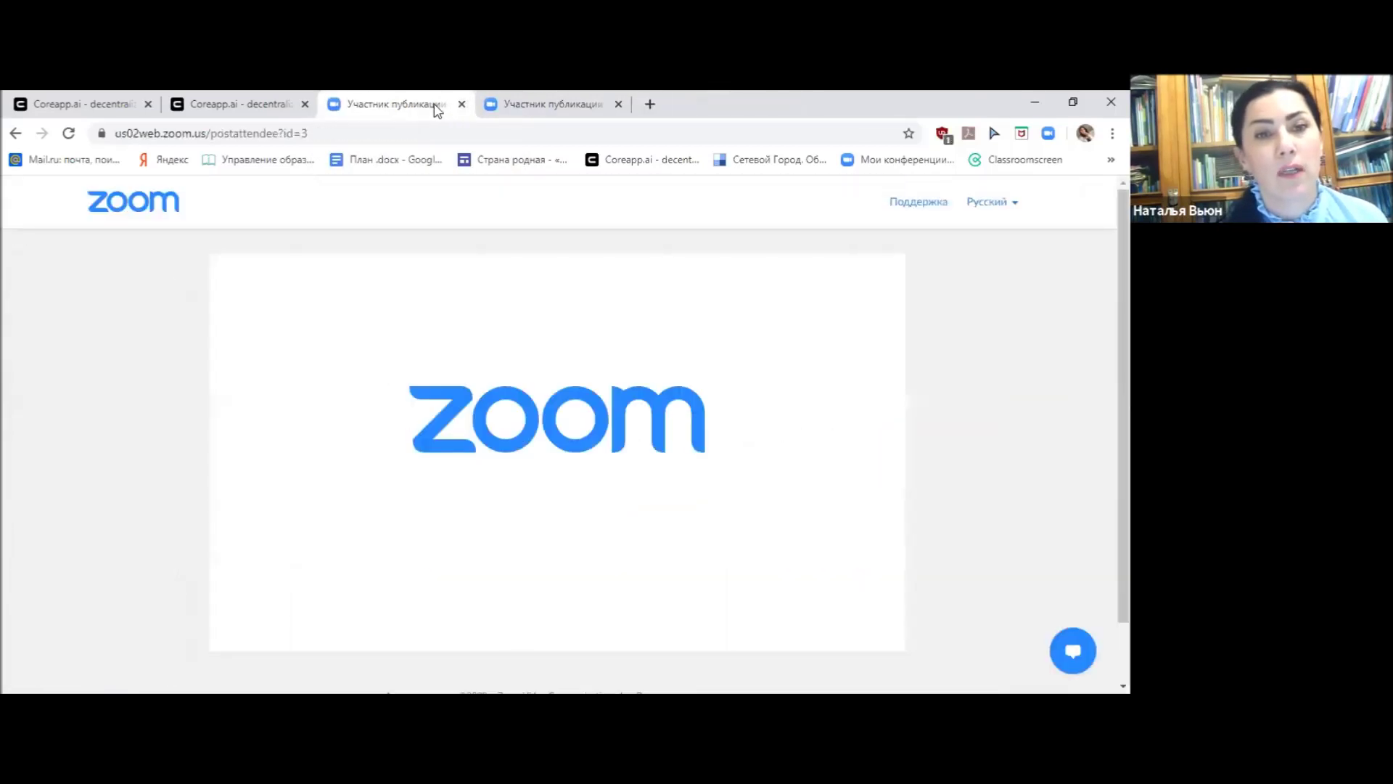
{"action": "left_click", "coordinate": [66, 105]}
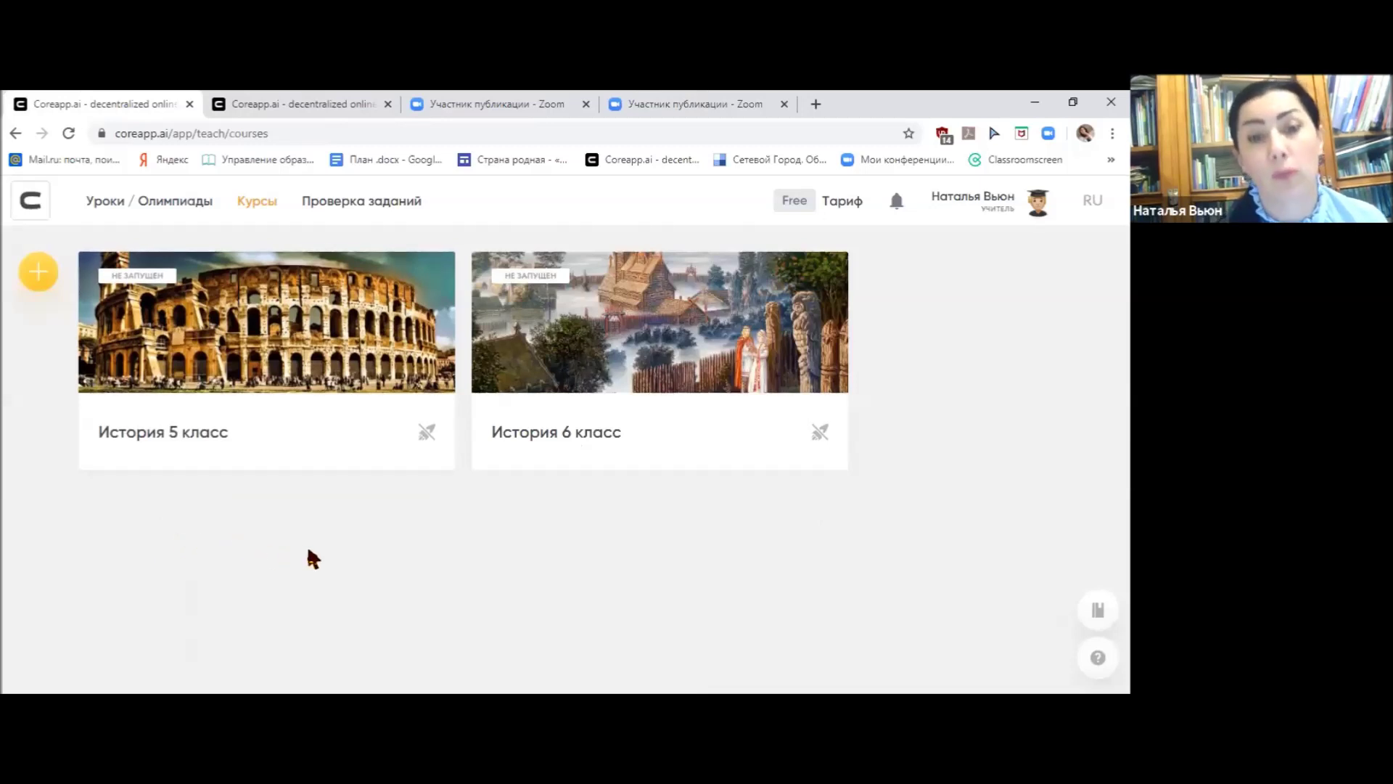
- Go from the Курсы overview to the Уроки / Олимпиады section
{"action": "left_click", "coordinate": [108, 215]}
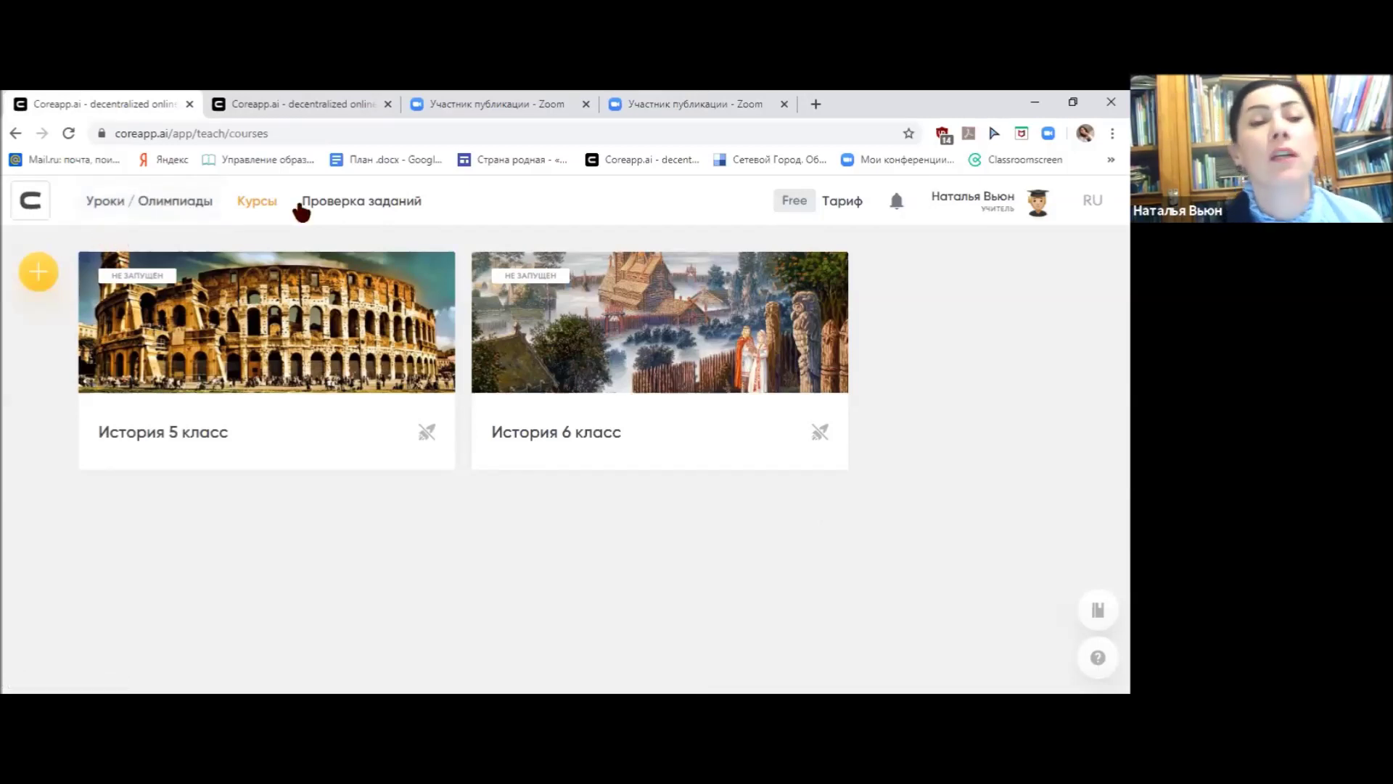
{"action": "left_click", "coordinate": [259, 210]}
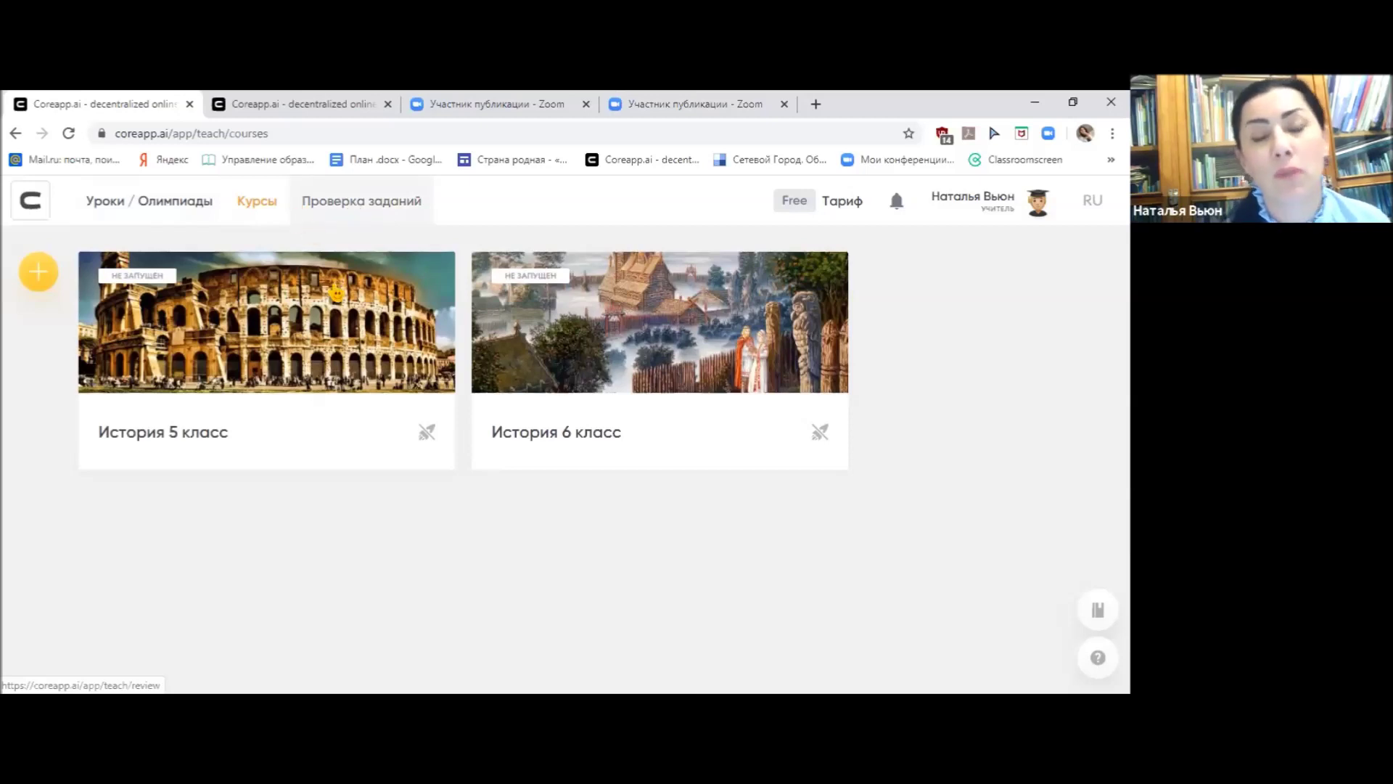
{"action": "left_click", "coordinate": [133, 211]}
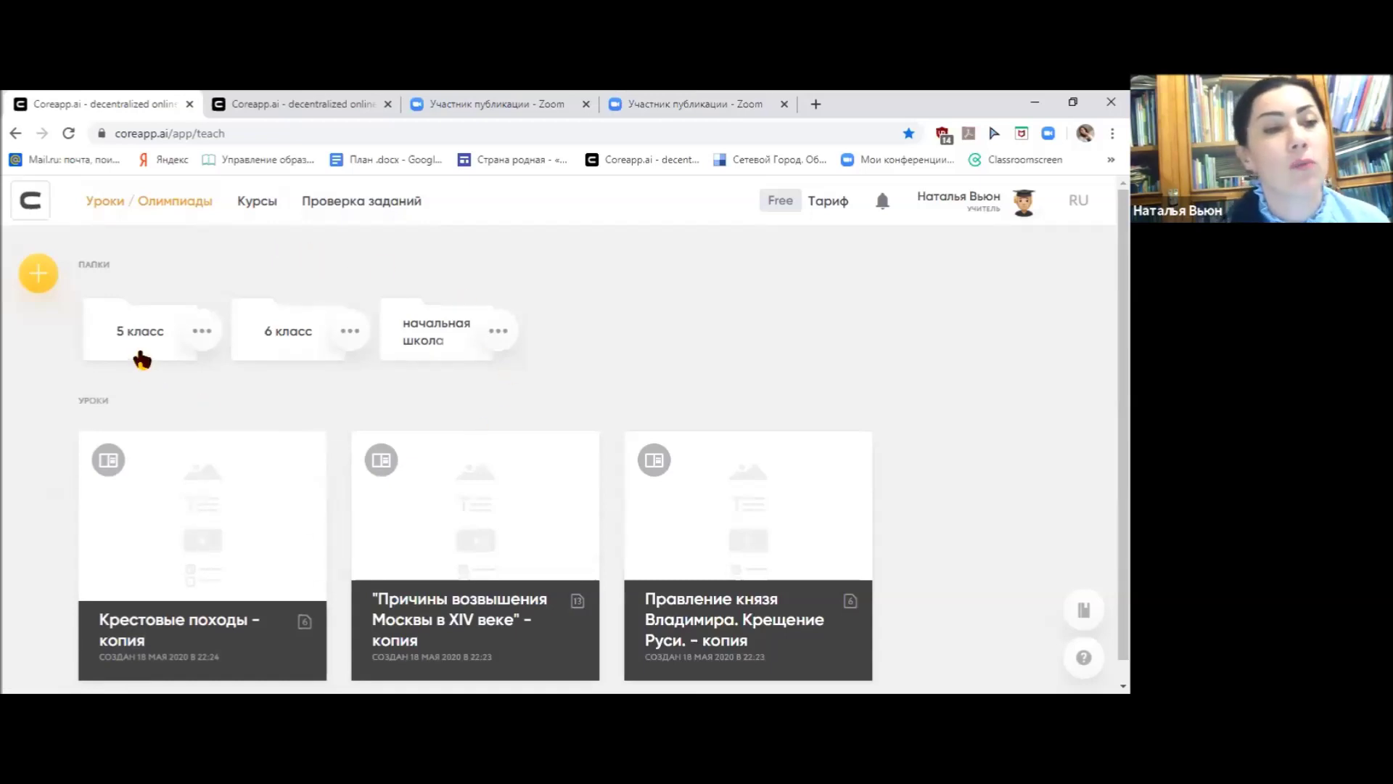
- Look through the lessons in the начальная школа folder and return to the main lessons list
{"action": "left_click", "coordinate": [428, 347]}
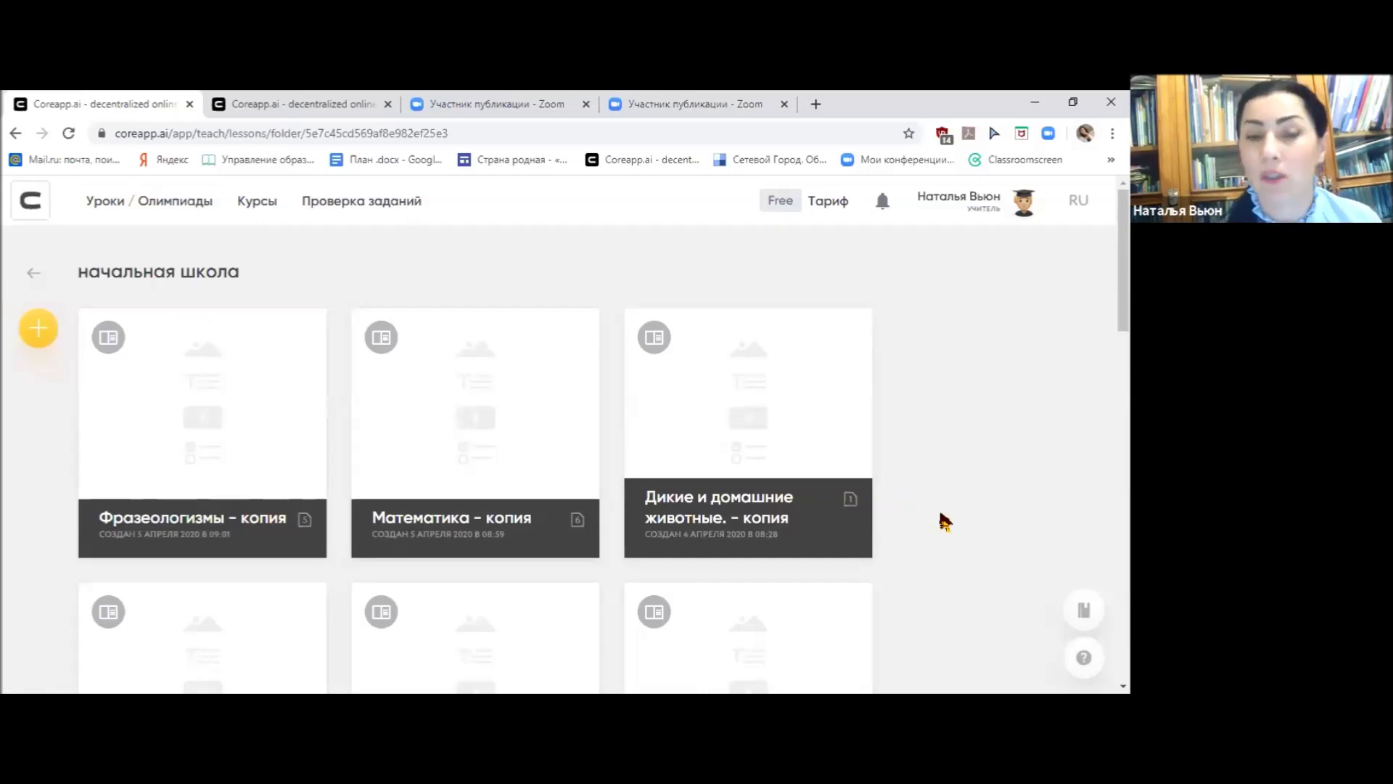
{"action": "scroll", "coordinate": [944, 521], "scroll_direction": "down", "scroll_amount": 10}
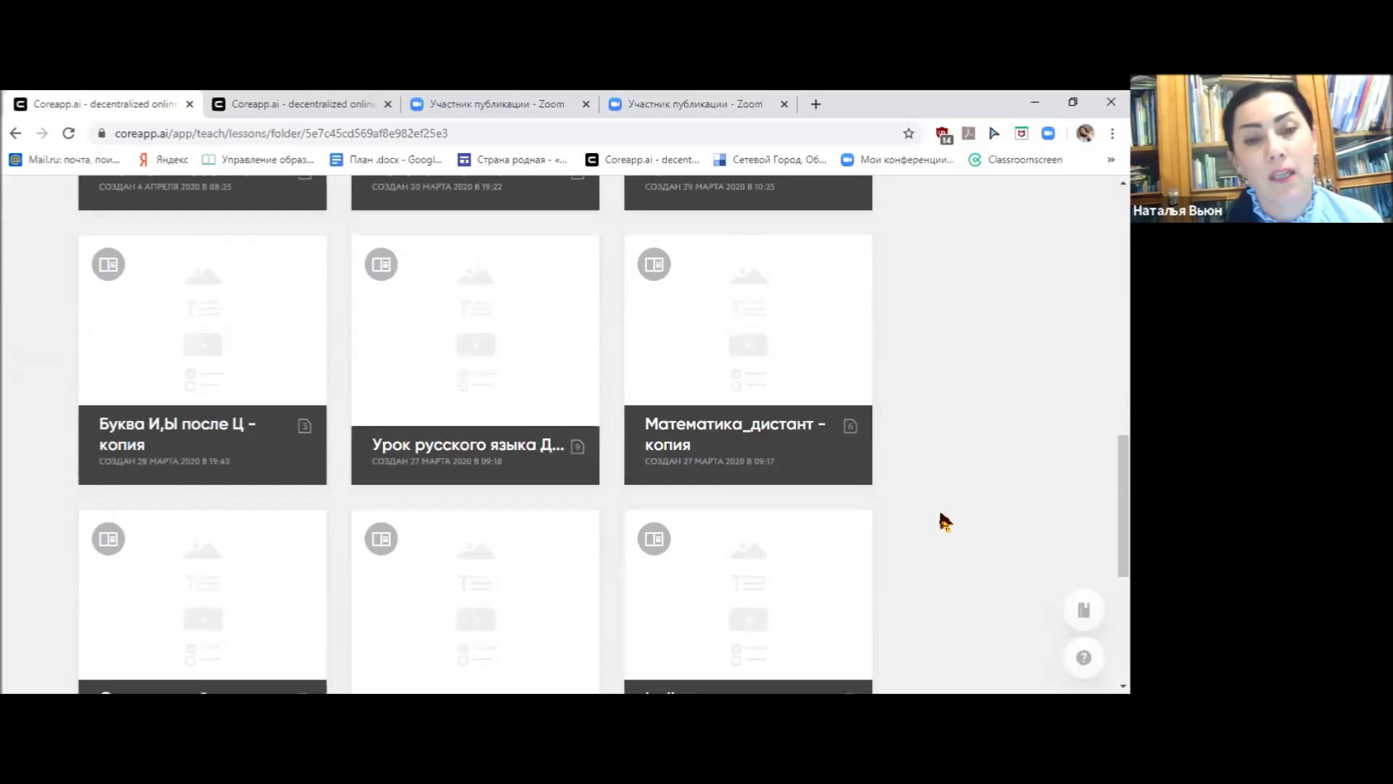
{"action": "scroll", "coordinate": [944, 521], "scroll_direction": "down", "scroll_amount": 5}
{"action": "scroll", "coordinate": [944, 521], "scroll_direction": "up", "scroll_amount": 8}
{"action": "scroll", "coordinate": [944, 521], "scroll_direction": "up", "scroll_amount": 4}
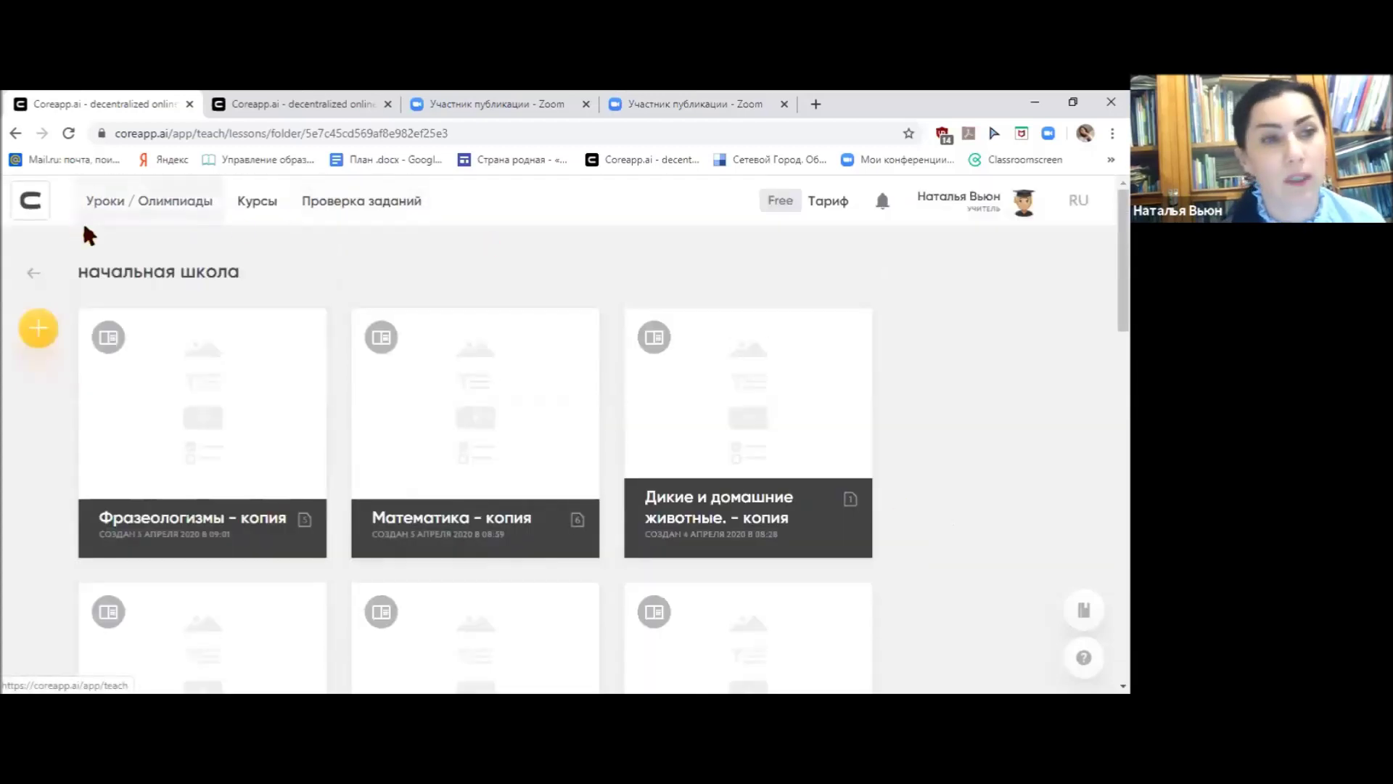
{"action": "left_click", "coordinate": [30, 279]}
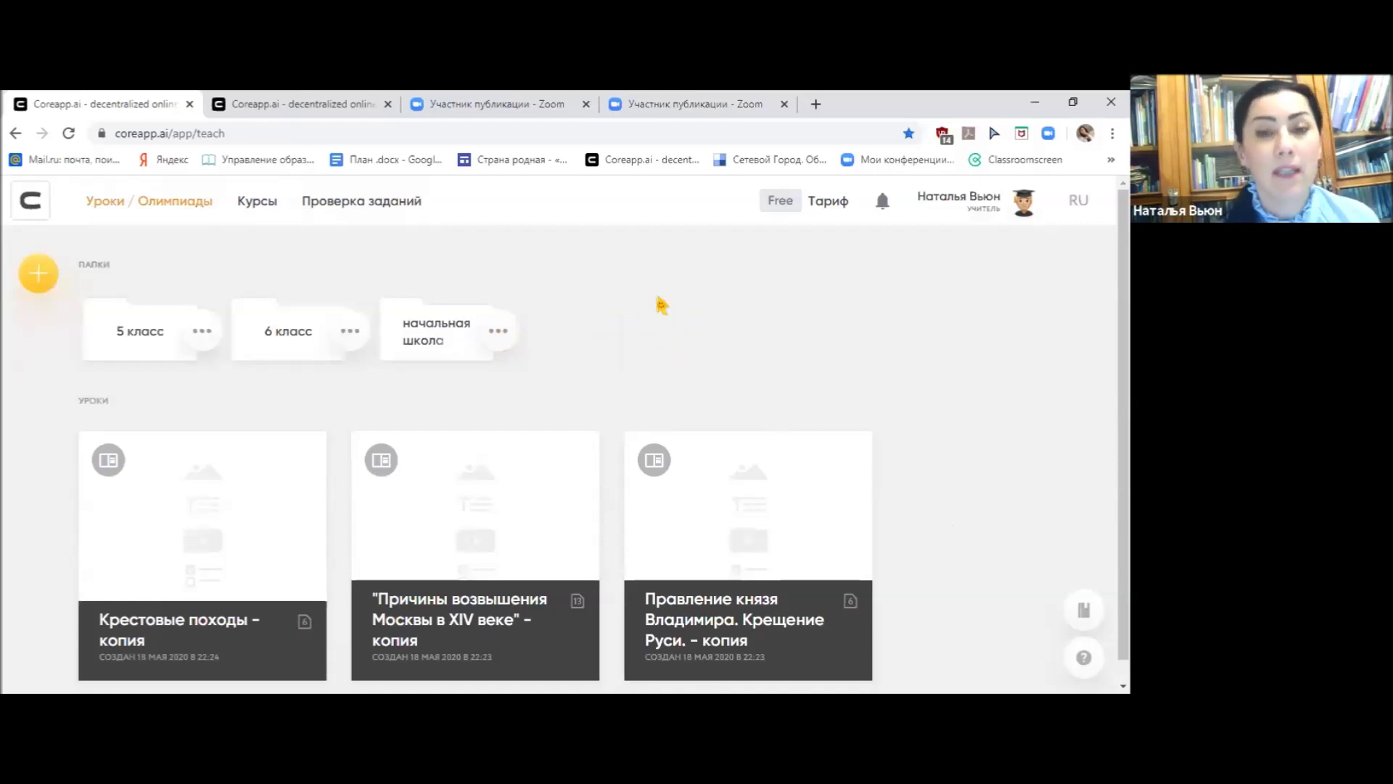
- Look over the templates for a new lesson and create one from the Пустой урок template
{"action": "left_click", "coordinate": [38, 280]}
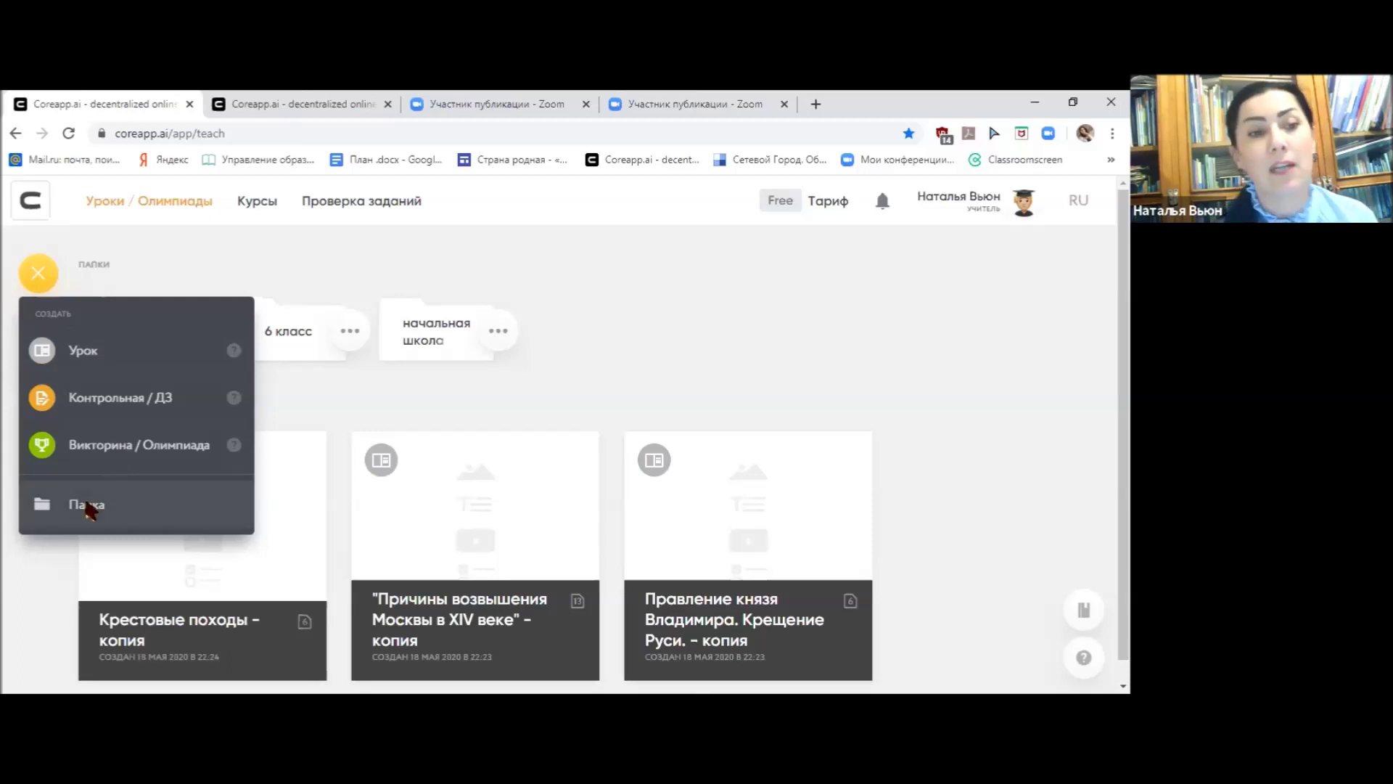
{"action": "left_click", "coordinate": [84, 352]}
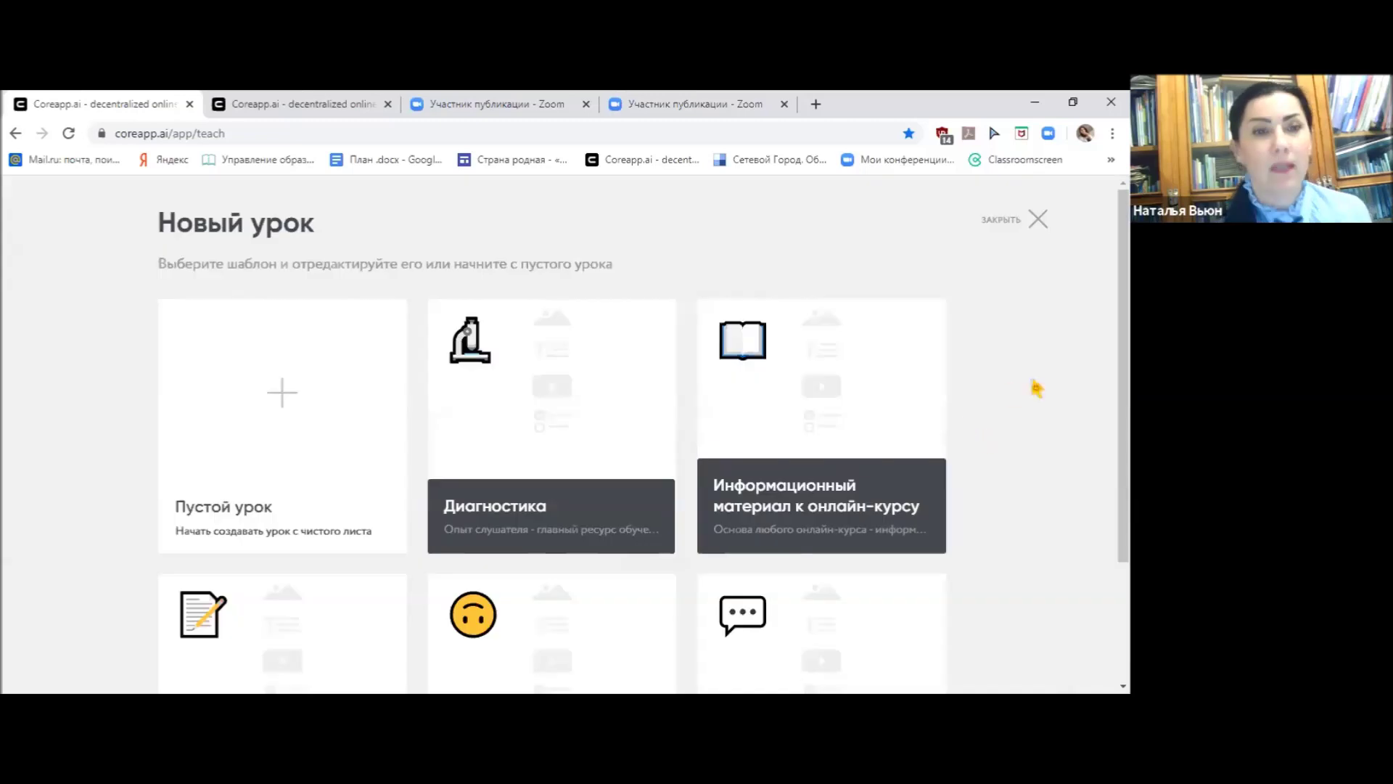
{"action": "scroll", "coordinate": [1091, 446], "scroll_direction": "down", "scroll_amount": 2}
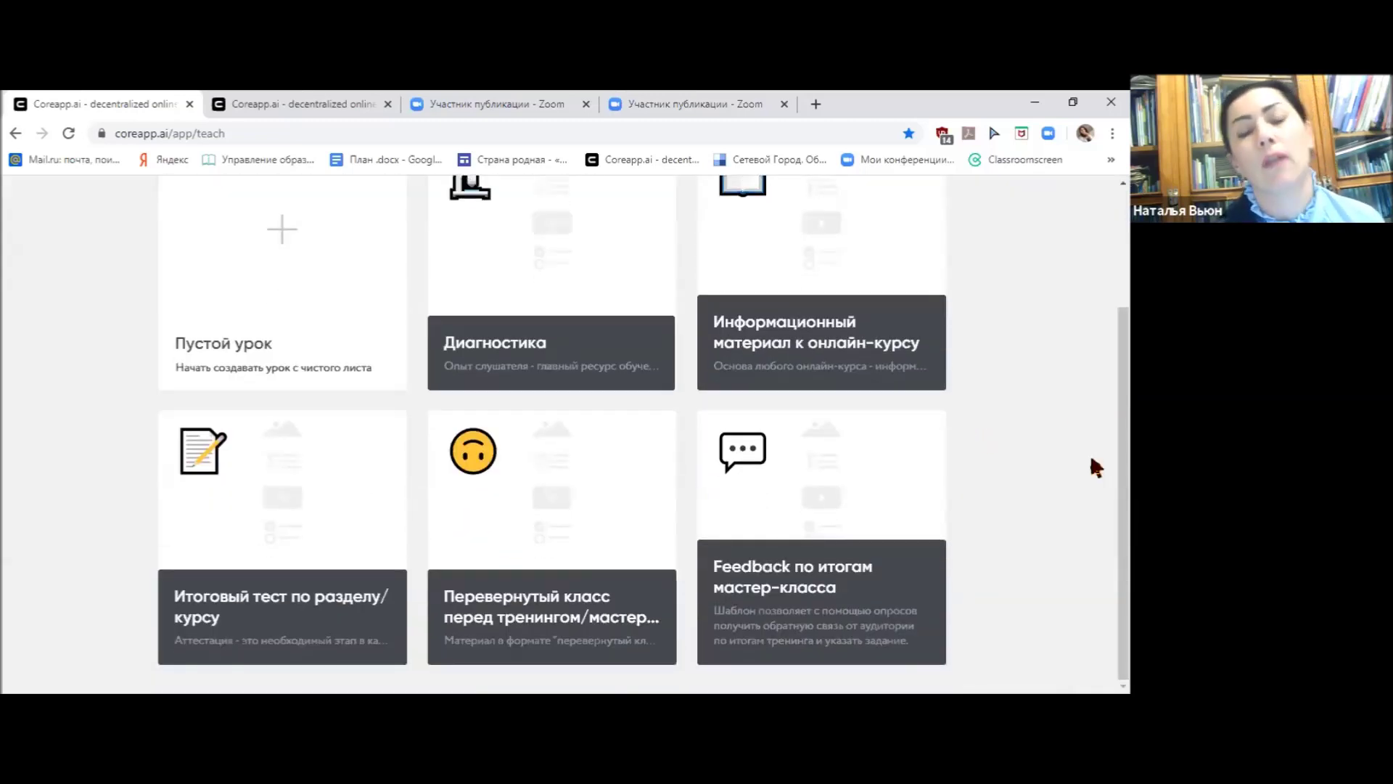
{"action": "scroll", "coordinate": [1092, 463], "scroll_direction": "up", "scroll_amount": 2}
{"action": "scroll", "coordinate": [1092, 463], "scroll_direction": "down", "scroll_amount": 2}
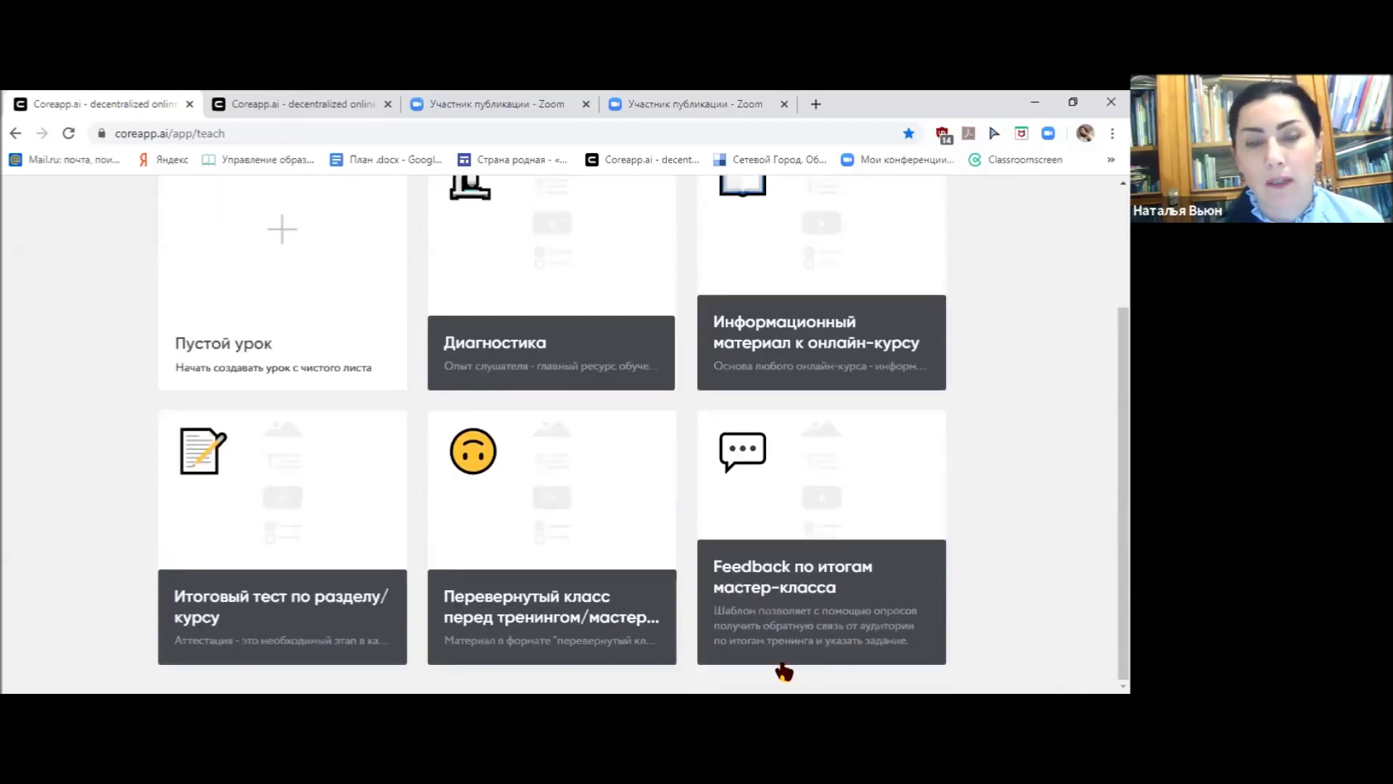
{"action": "scroll", "coordinate": [326, 326], "scroll_direction": "up", "scroll_amount": 2}
{"action": "left_click", "coordinate": [283, 401]}
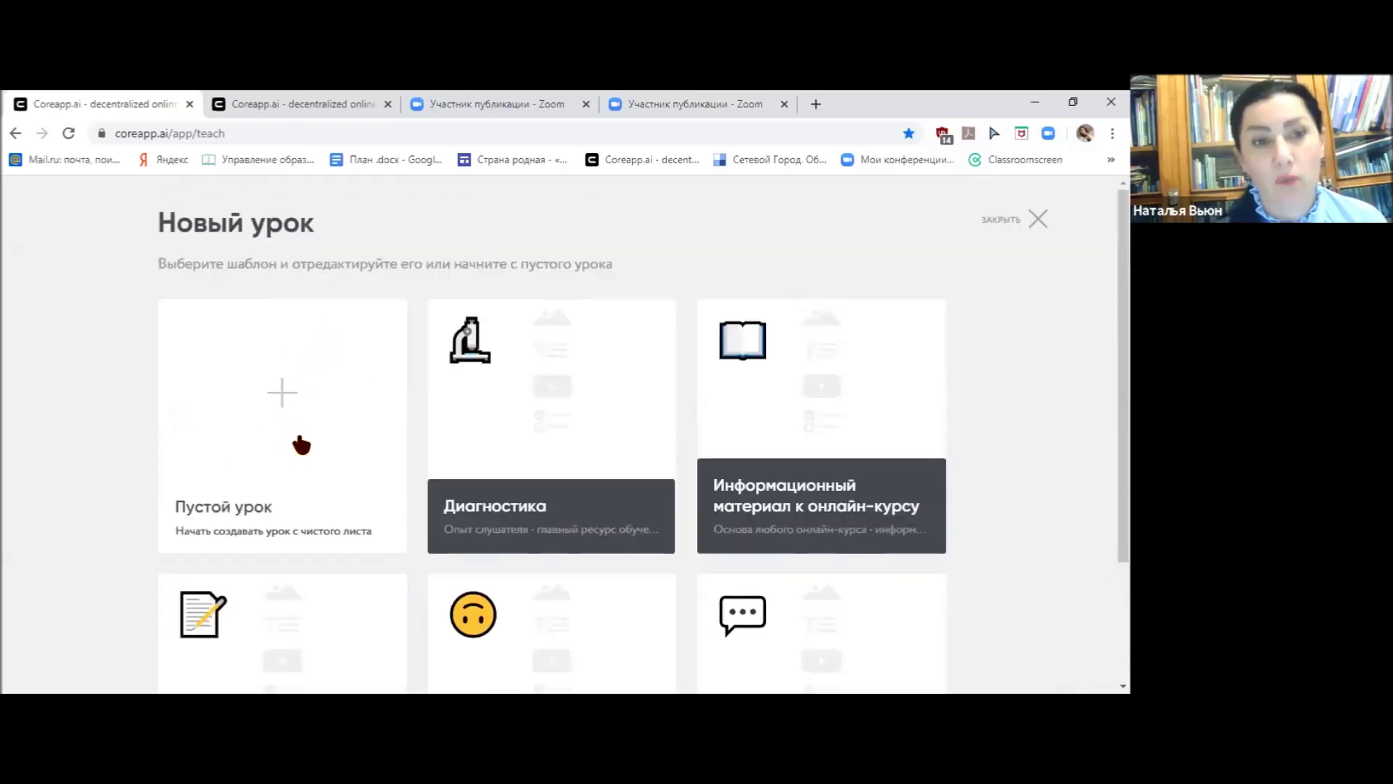
{"action": "left_click", "coordinate": [282, 399]}
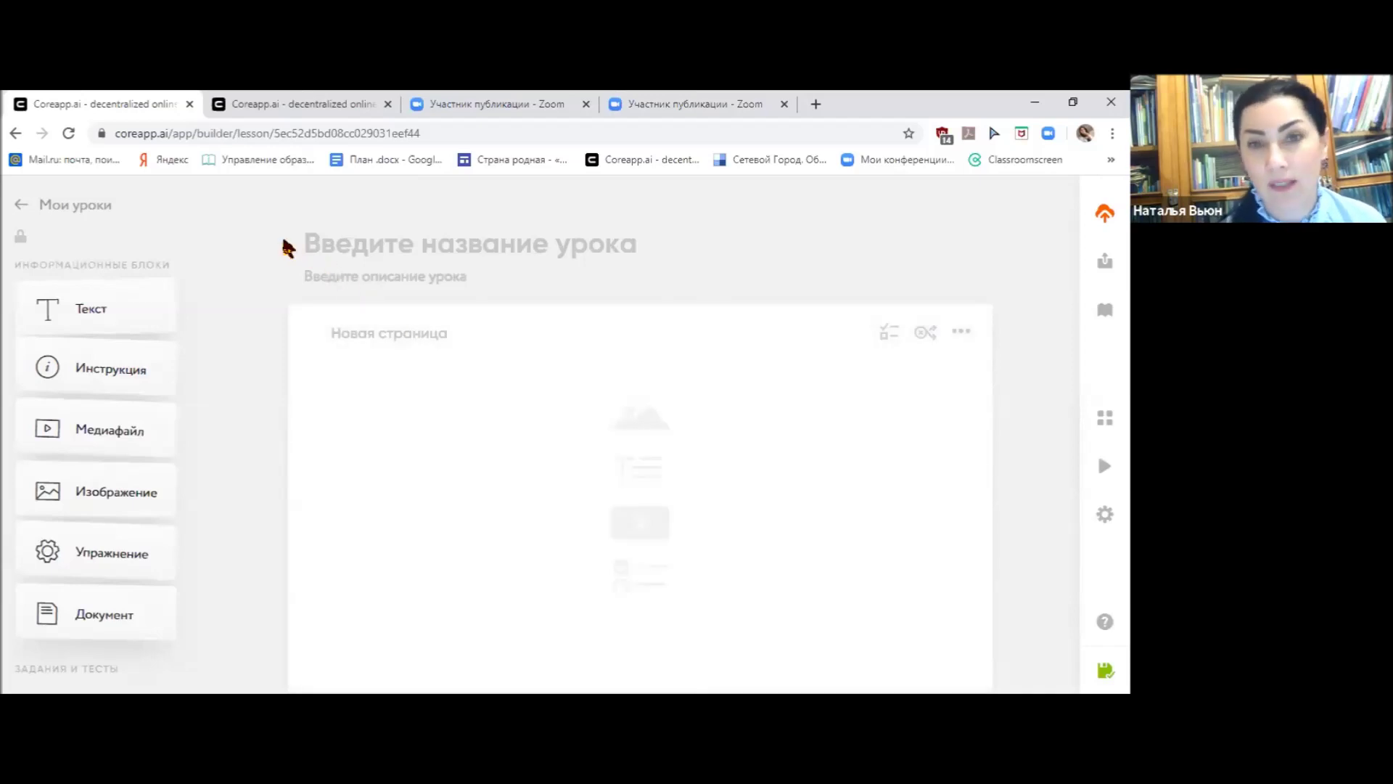
- Enter "тимсч" as a trial lesson title and clear it again
{"action": "left_click", "coordinate": [361, 254]}
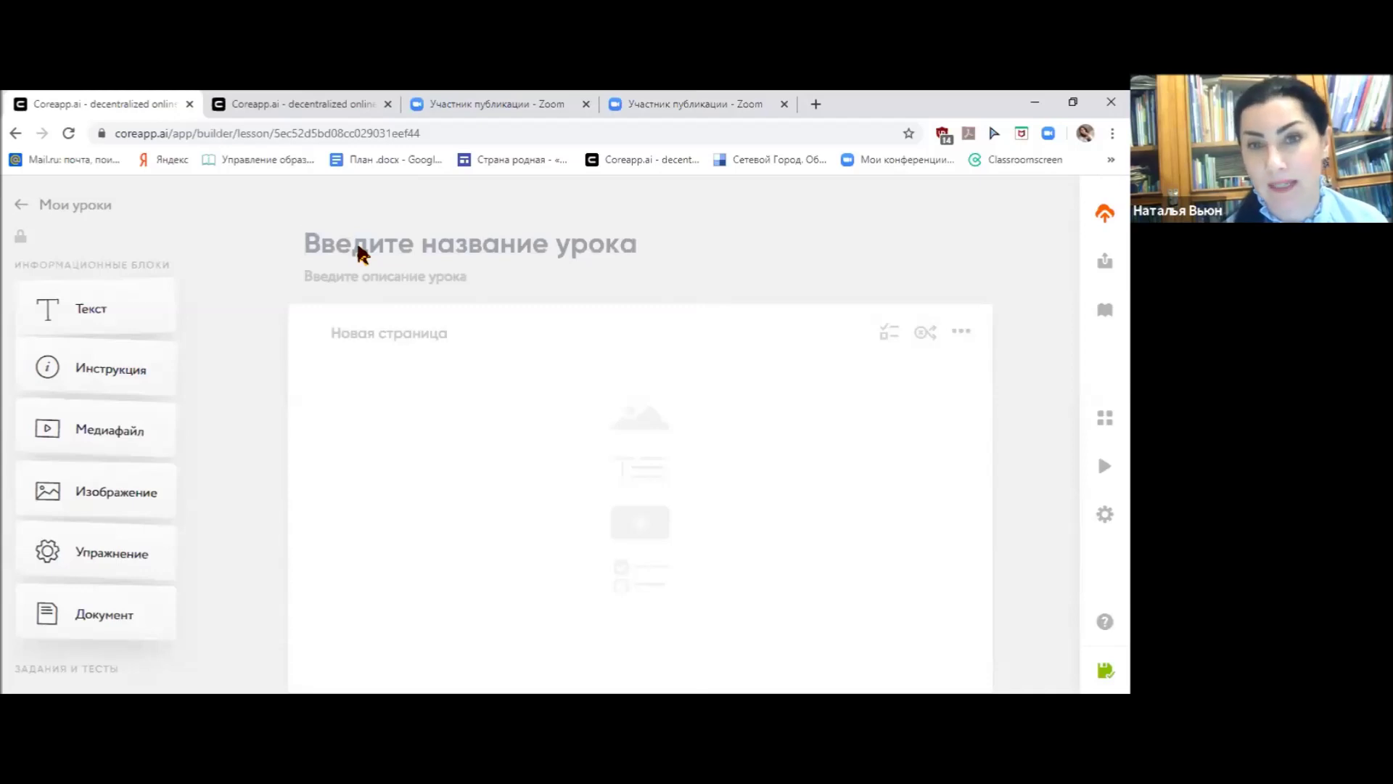
{"action": "type", "text": "тимсч"}
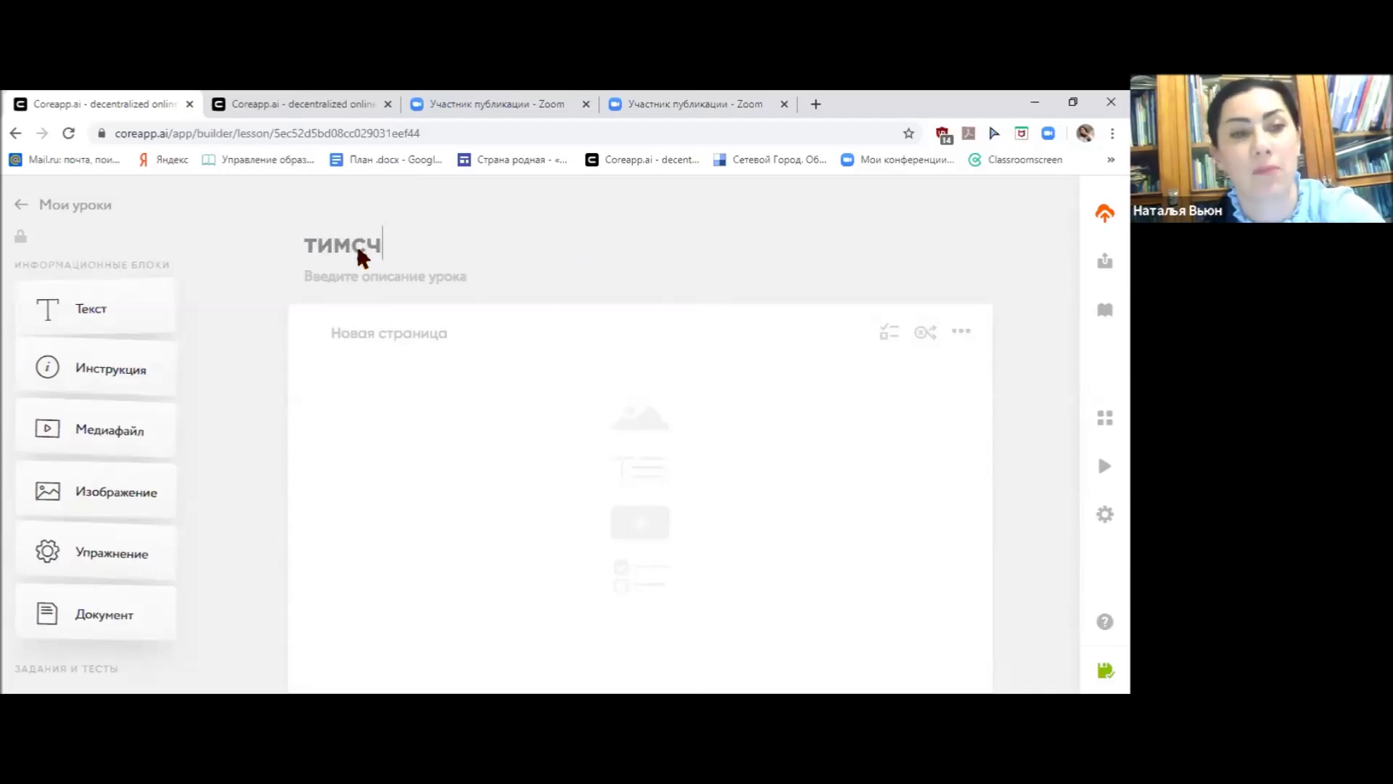
{"action": "key", "text": "BackSpace"}
{"action": "key", "text": "BackSpace"}
{"action": "key", "text": "BackSpace"}
{"action": "key", "text": "BackSpace"}
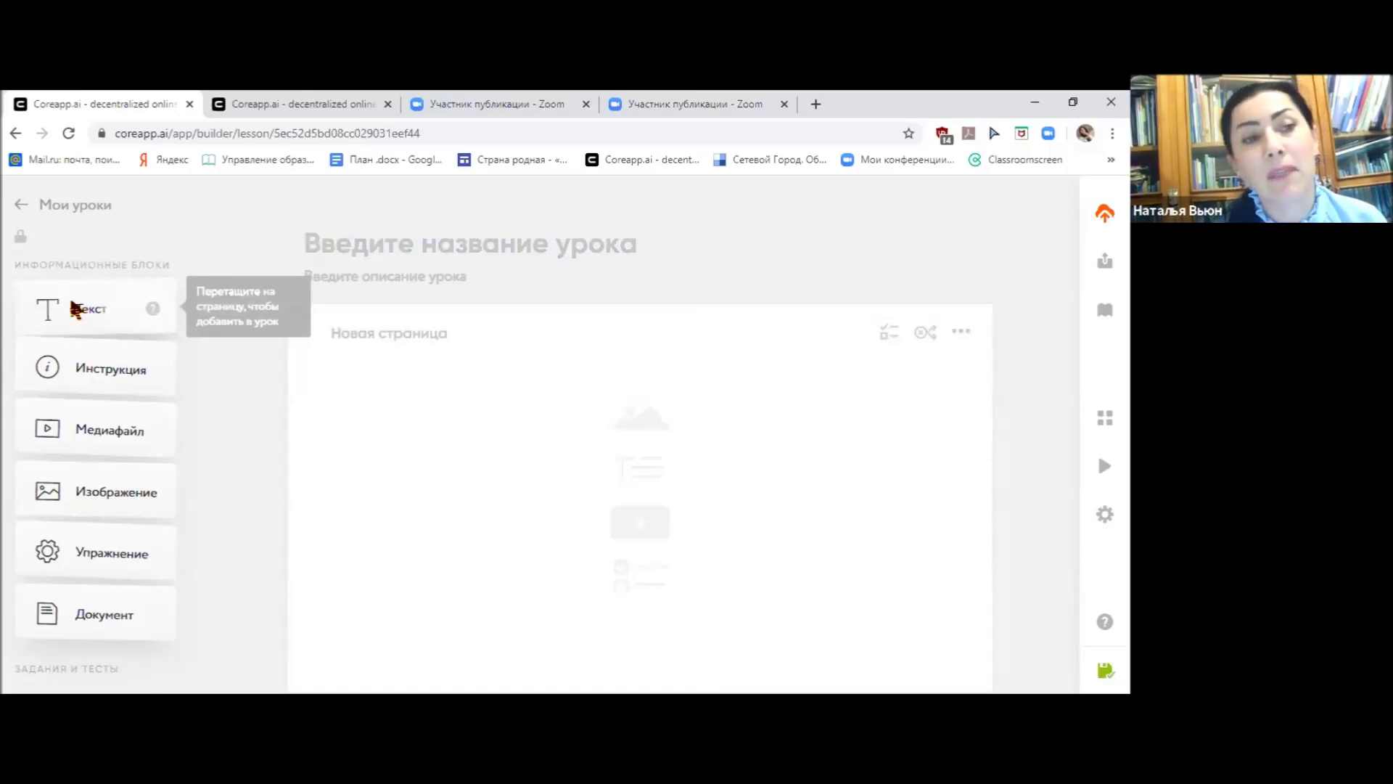
- Add a Текст block to the new page and open its text field for editing
{"action": "left_click_drag", "start_coordinate": [76, 309], "coordinate": [75, 309]}
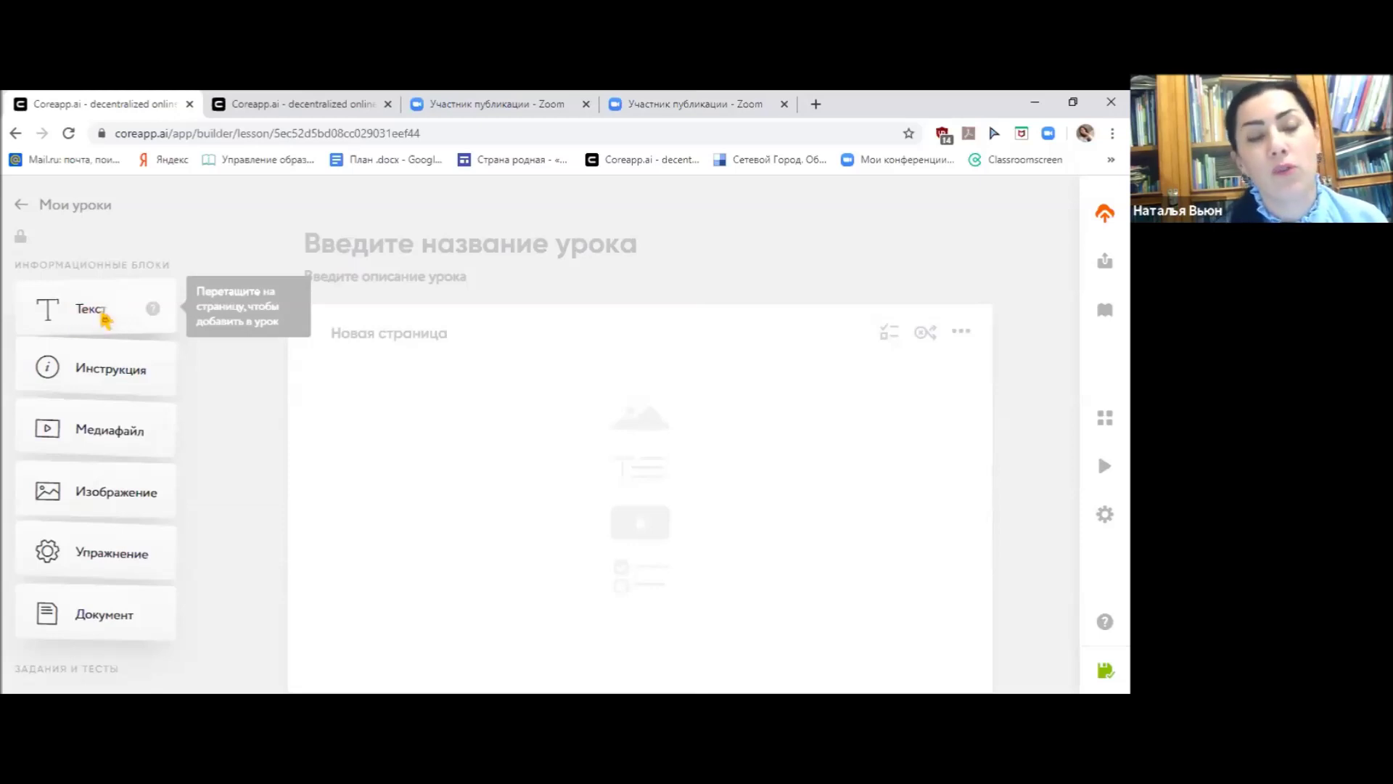
{"action": "left_click_drag", "start_coordinate": [104, 319], "coordinate": [412, 390]}
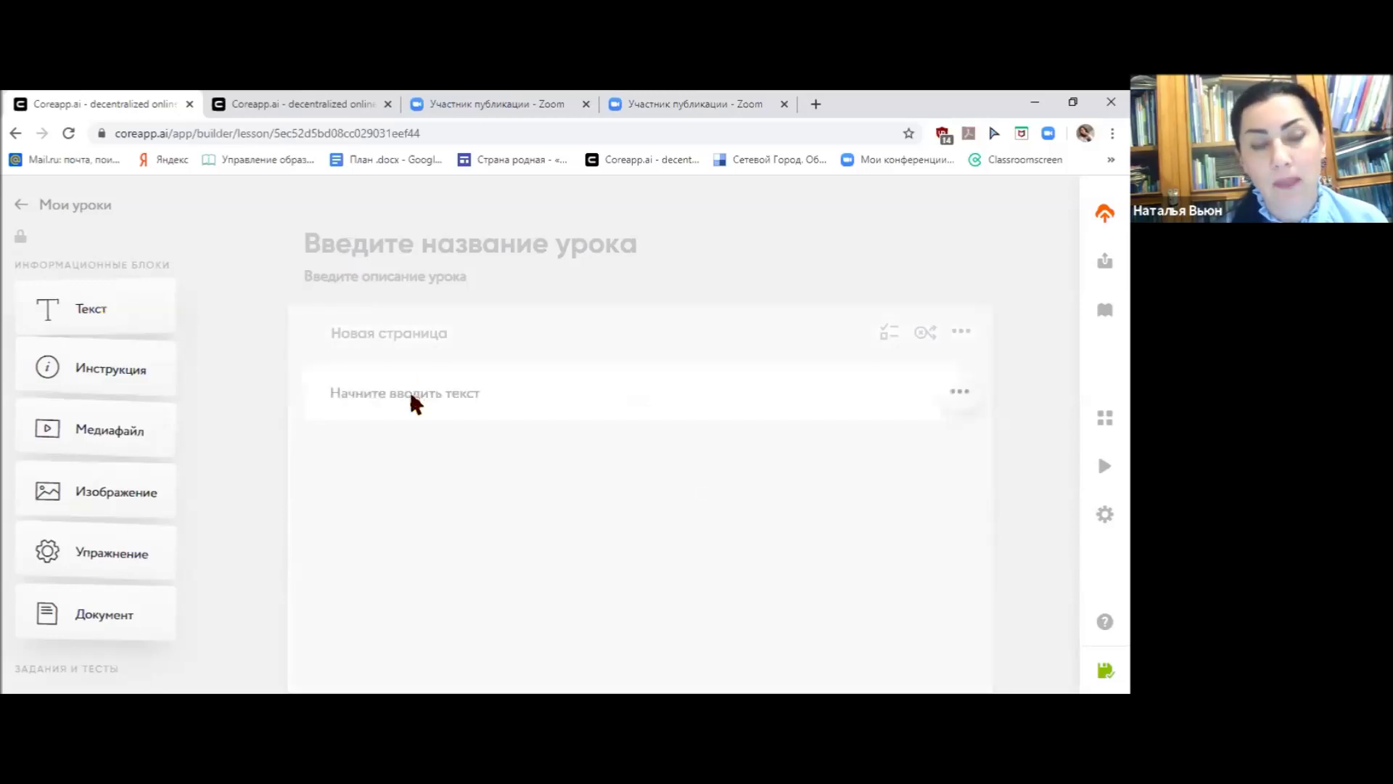
{"action": "left_click", "coordinate": [407, 389]}
{"action": "left_click", "coordinate": [436, 396]}
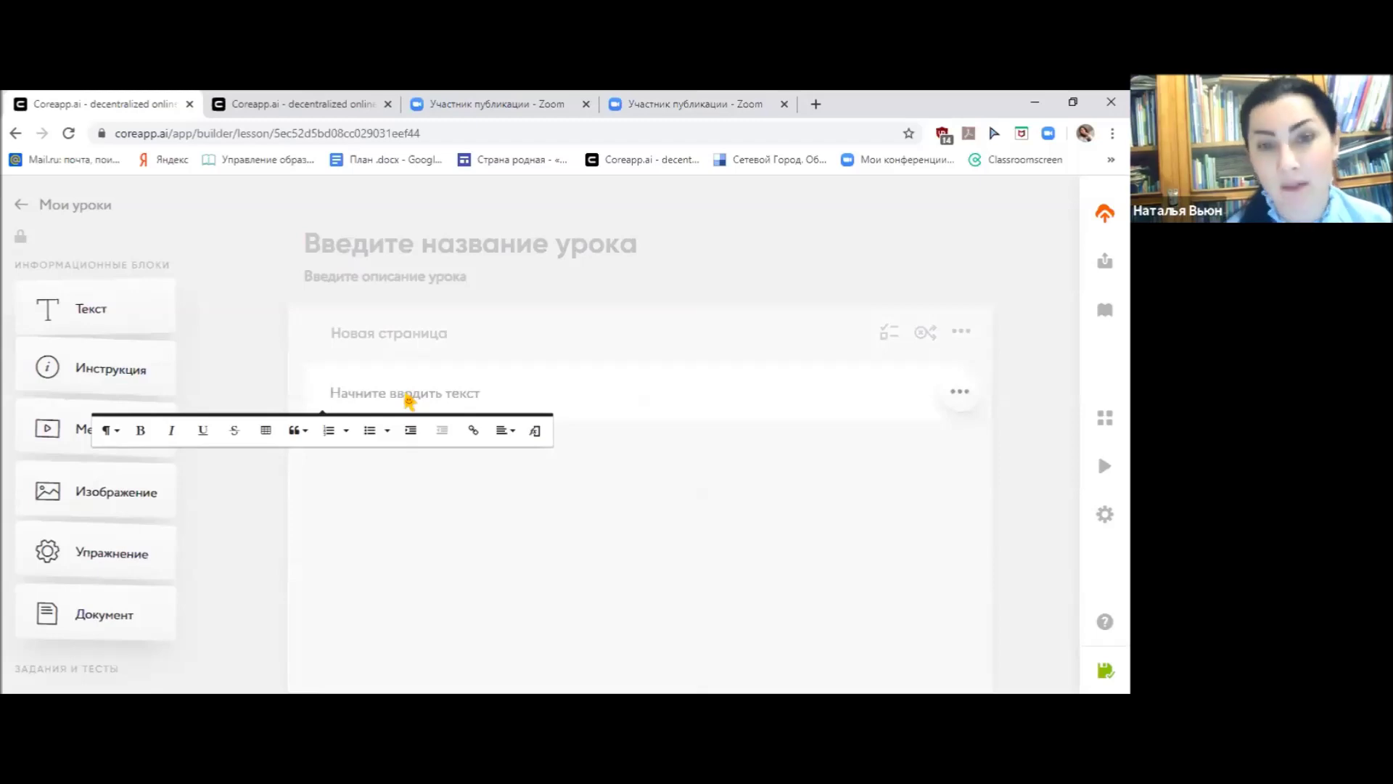
{"action": "right_click", "coordinate": [435, 396]}
{"action": "left_click", "coordinate": [383, 390]}
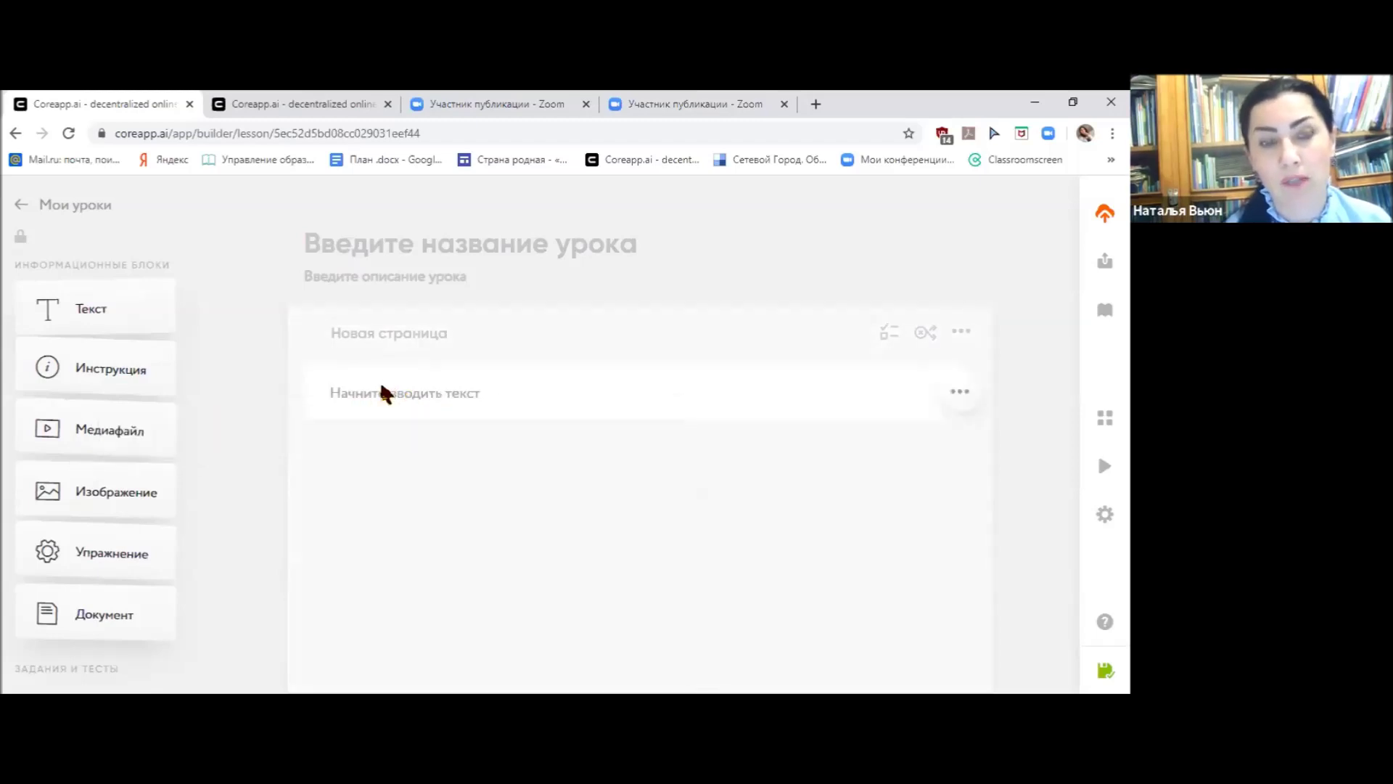
{"action": "left_click", "coordinate": [393, 399]}
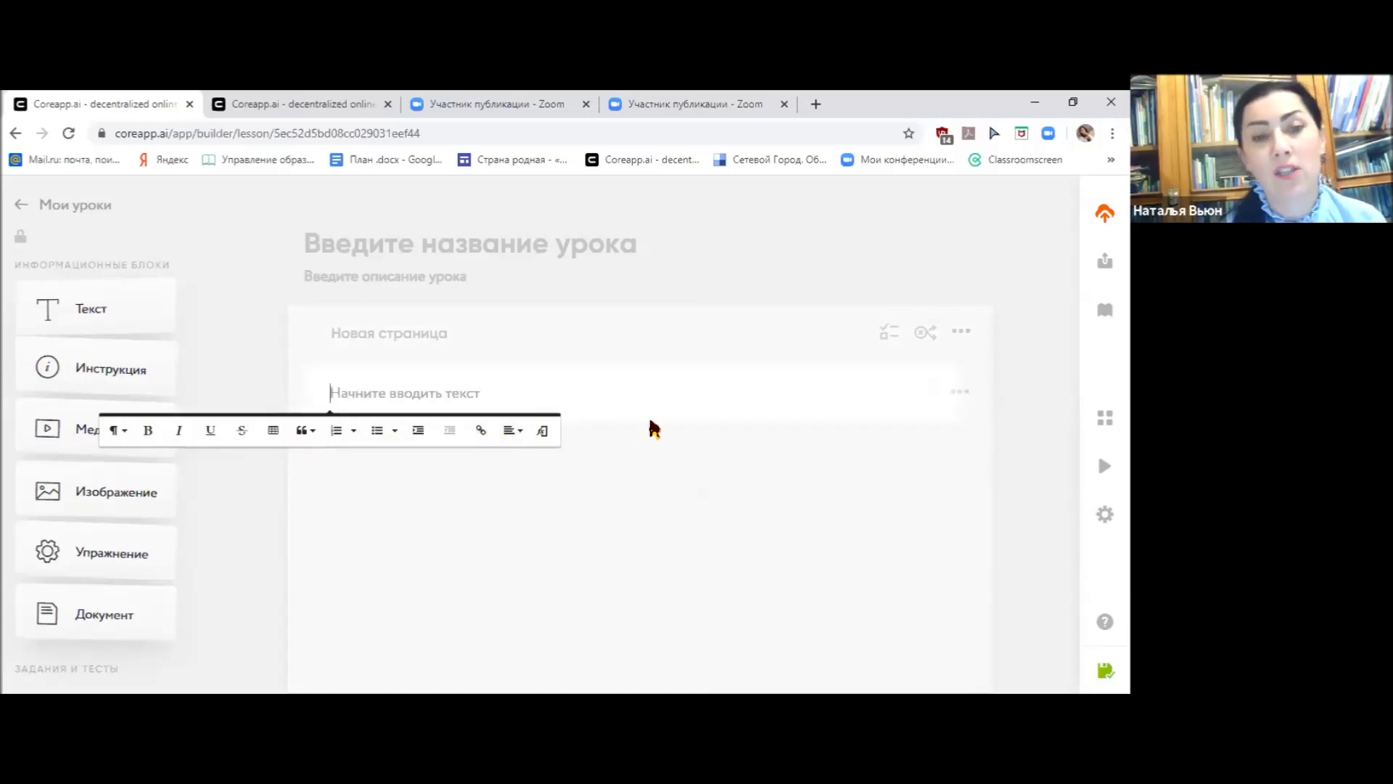
{"action": "left_click", "coordinate": [555, 407]}
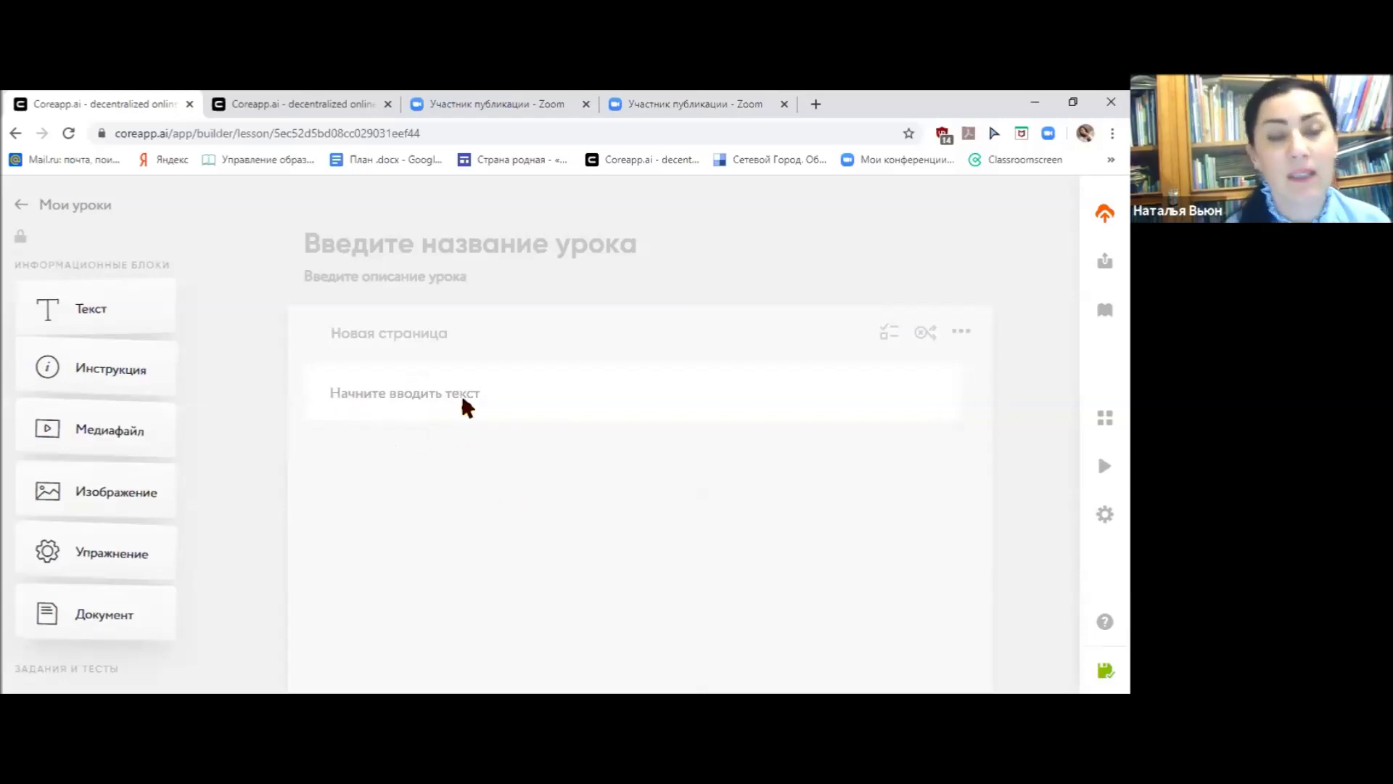
- Add an Инструкция block below the text block and set its type to Инструкция
{"action": "scroll", "coordinate": [467, 407], "scroll_direction": "down", "scroll_amount": 1}
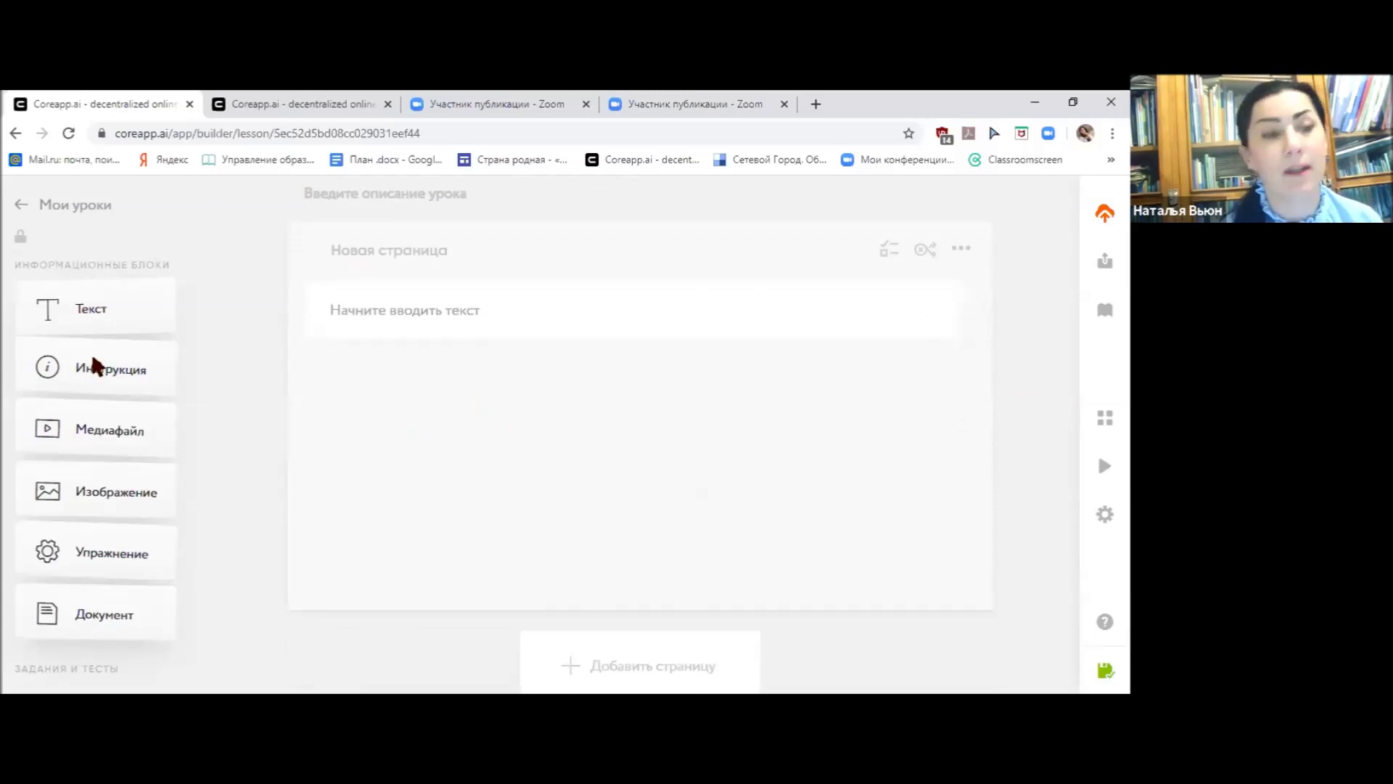
{"action": "left_click_drag", "start_coordinate": [85, 367], "coordinate": [397, 359]}
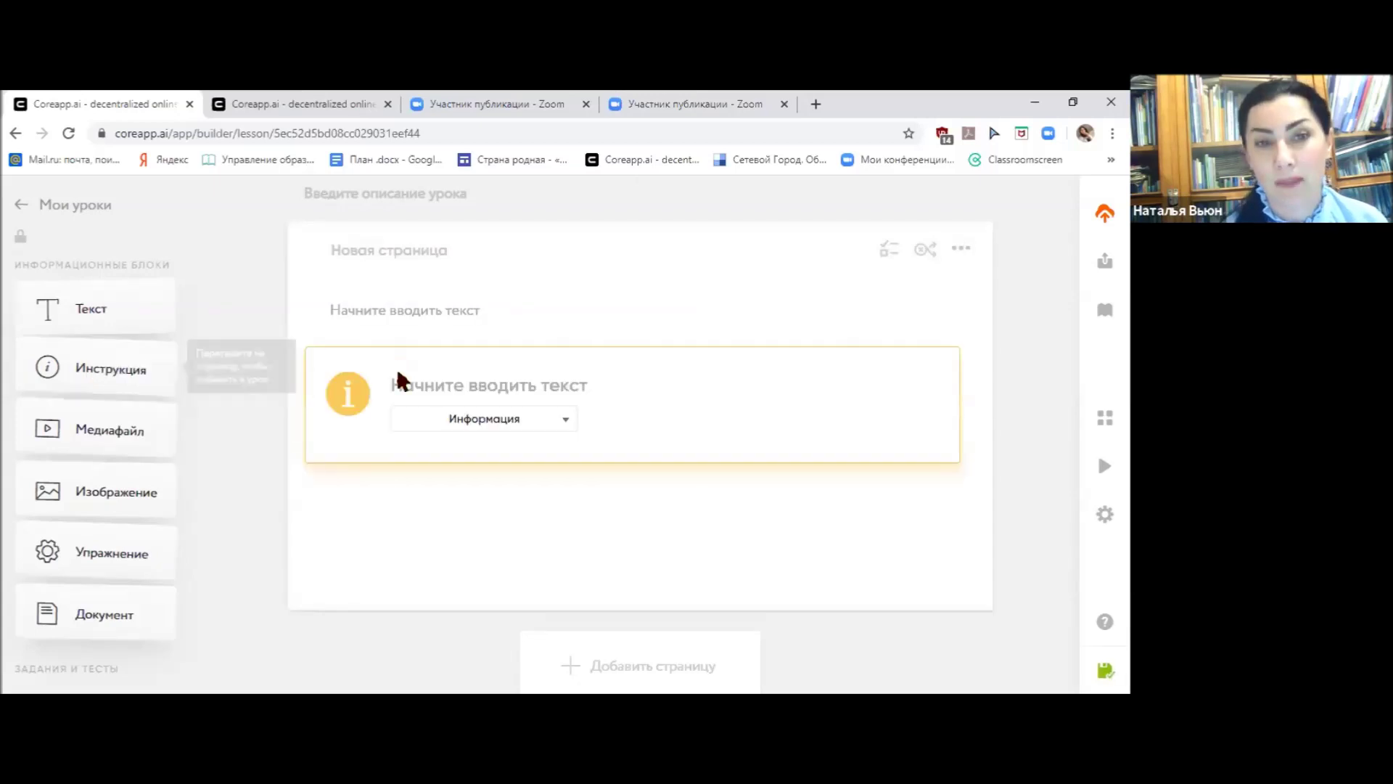
{"action": "left_click", "coordinate": [566, 427]}
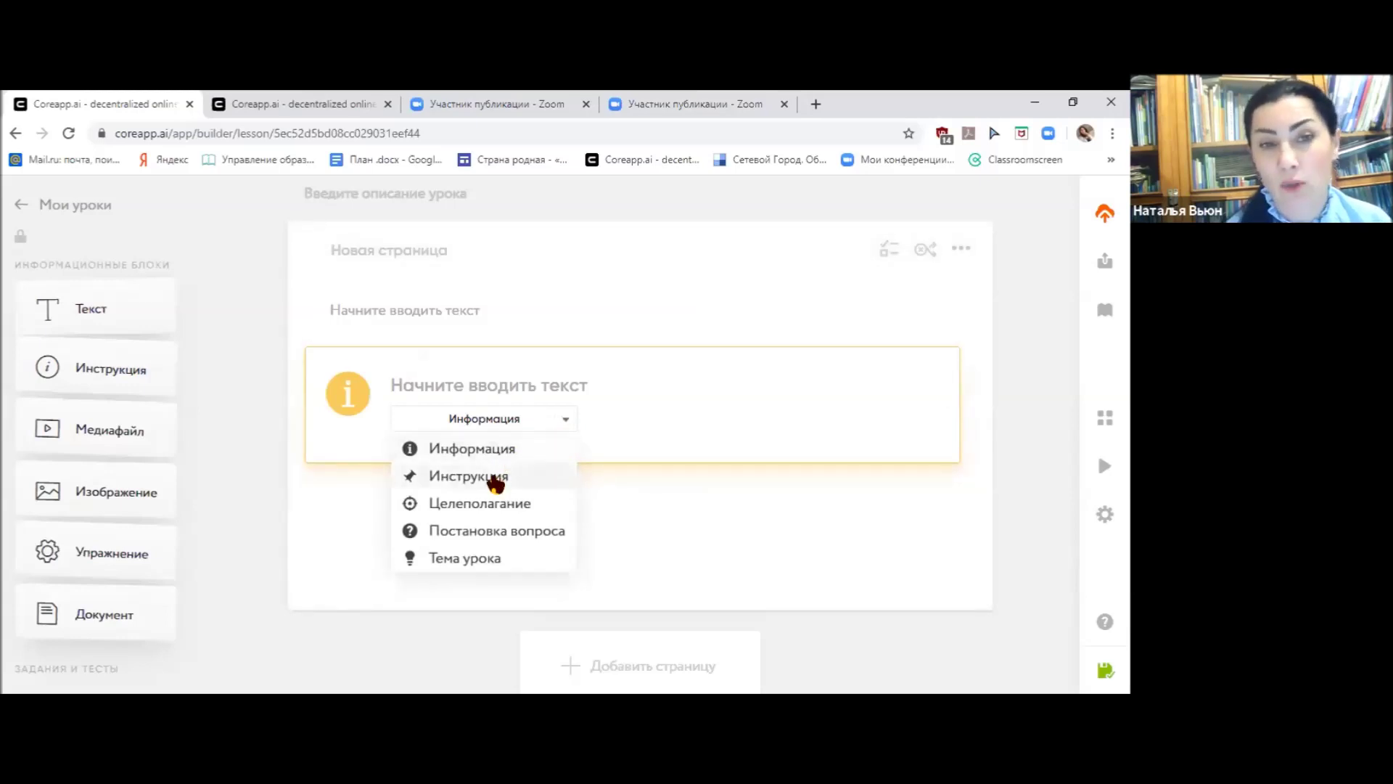
{"action": "left_click", "coordinate": [494, 479]}
- Try the Целеполагание and Постановка вопроса types on the instruction block
{"action": "left_click", "coordinate": [556, 428]}
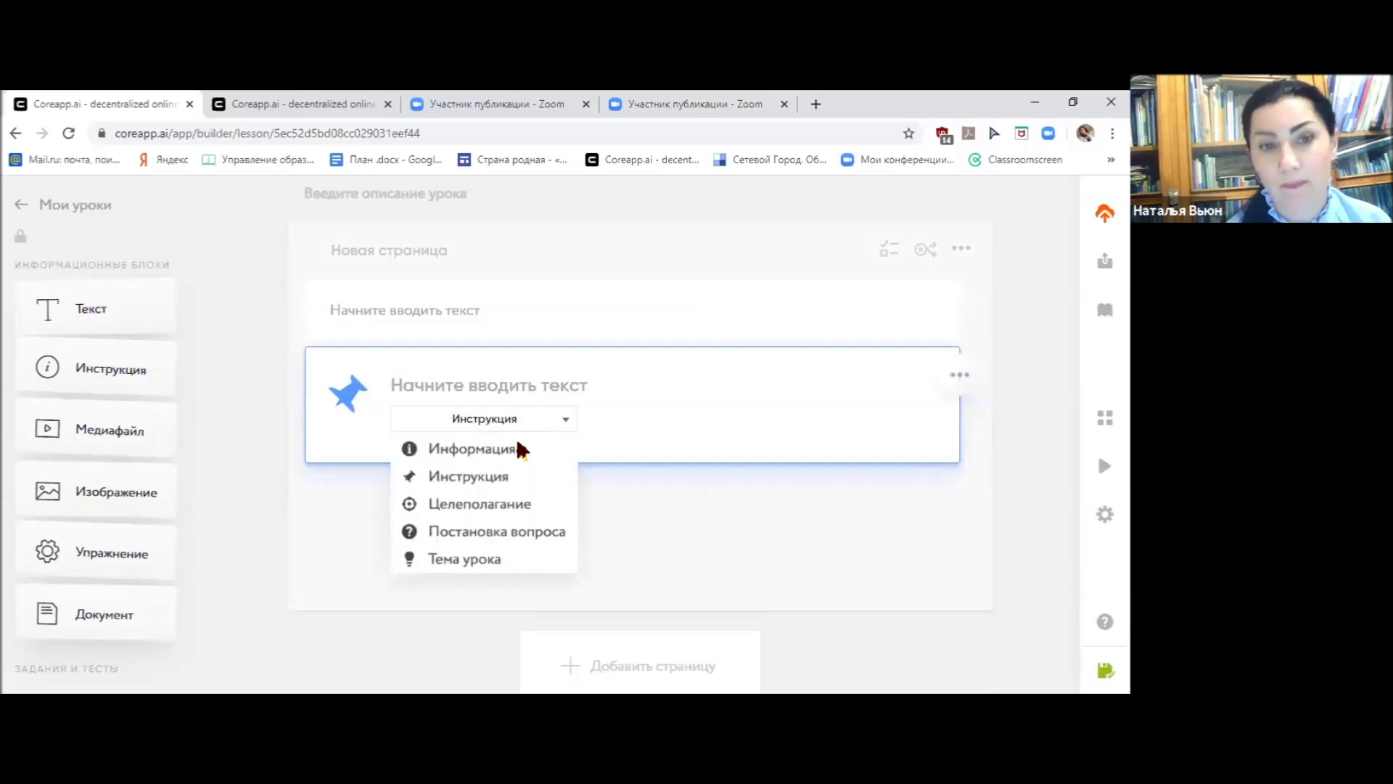
{"action": "left_click", "coordinate": [476, 504]}
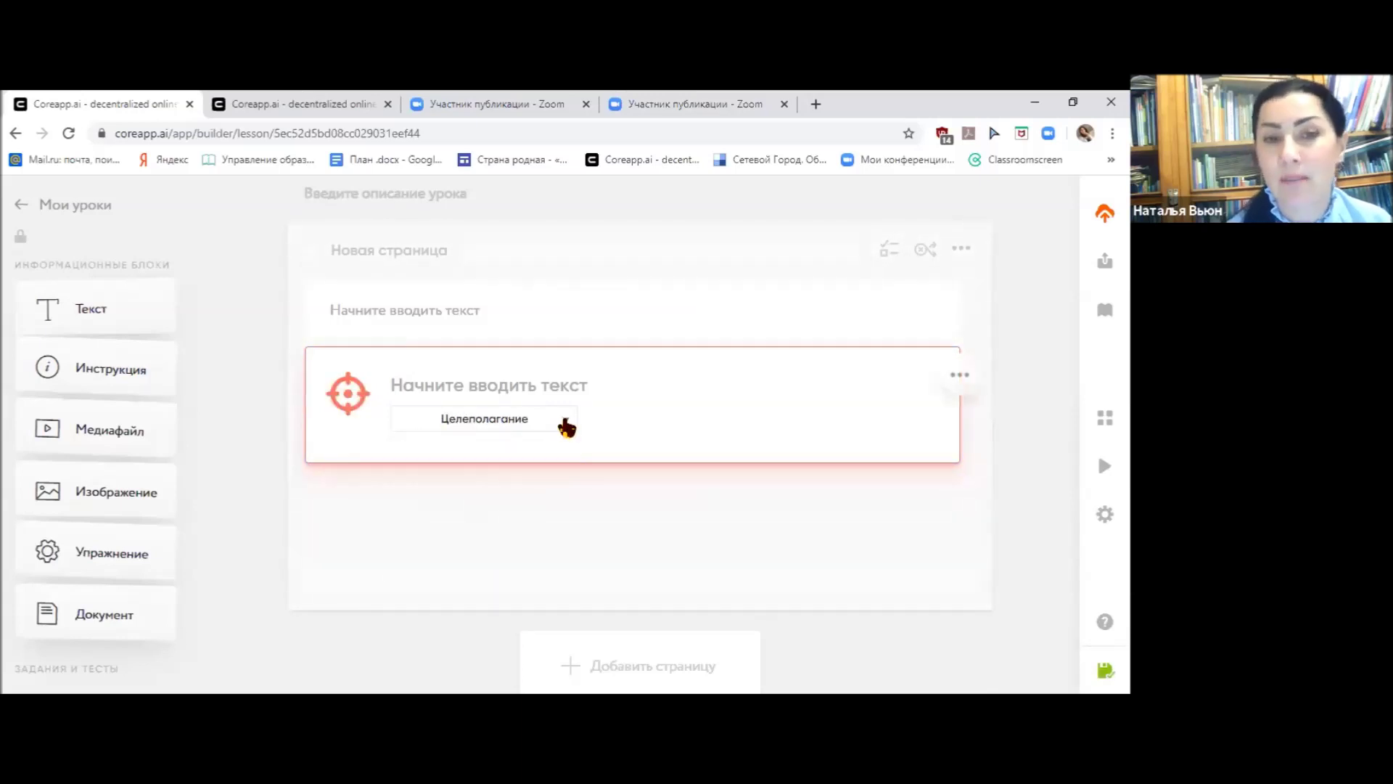
{"action": "left_click", "coordinate": [566, 428]}
{"action": "left_click", "coordinate": [519, 533]}
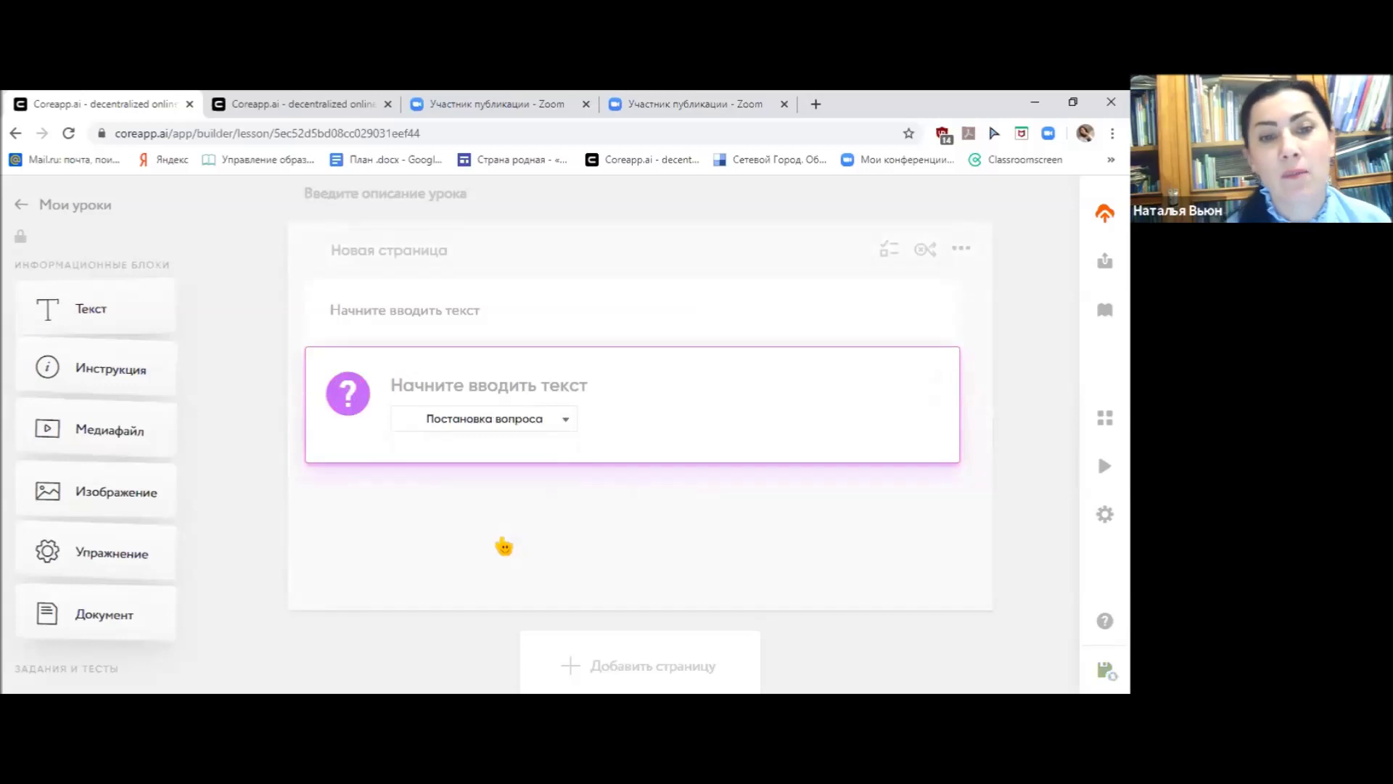
- Set the instruction block's type to Тема урока and open its text field for editing
{"action": "left_click", "coordinate": [565, 421]}
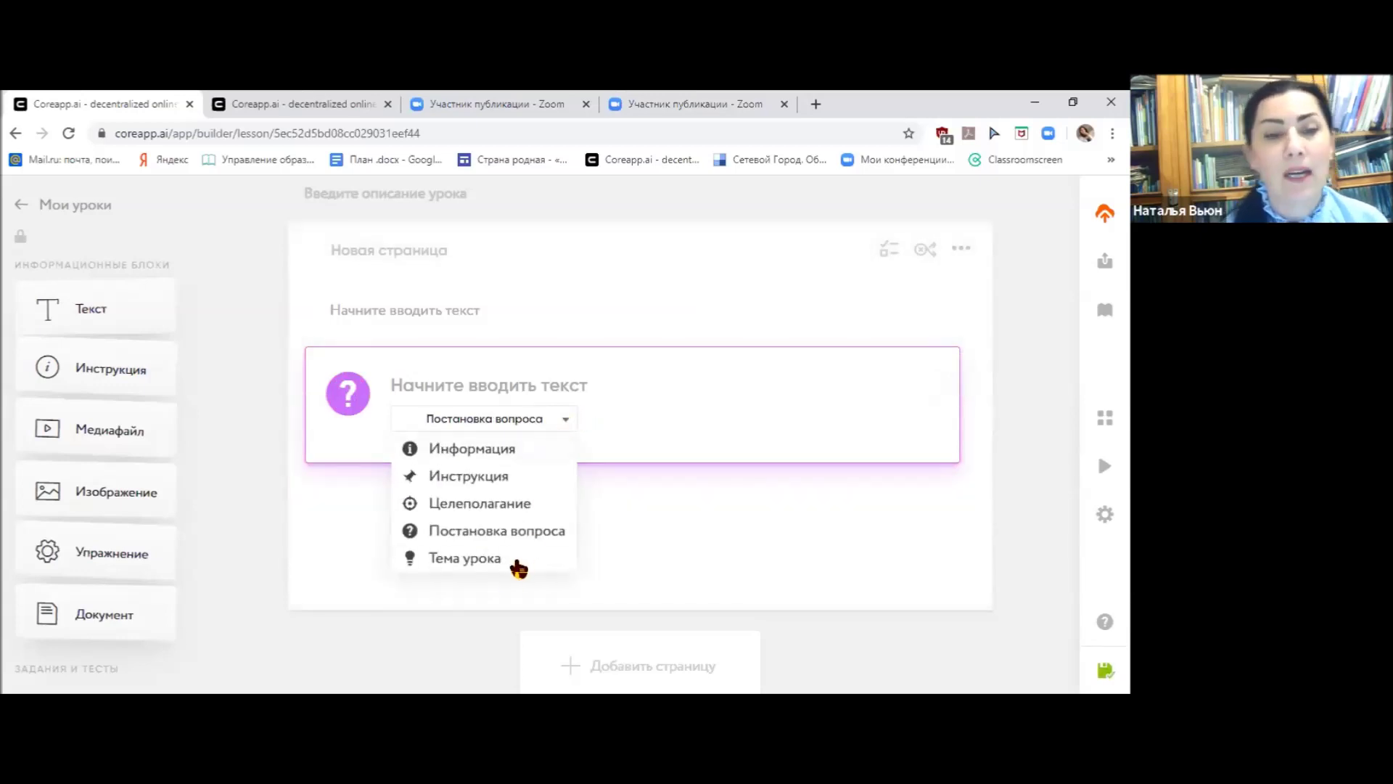
{"action": "left_click", "coordinate": [498, 559]}
{"action": "left_click", "coordinate": [490, 393]}
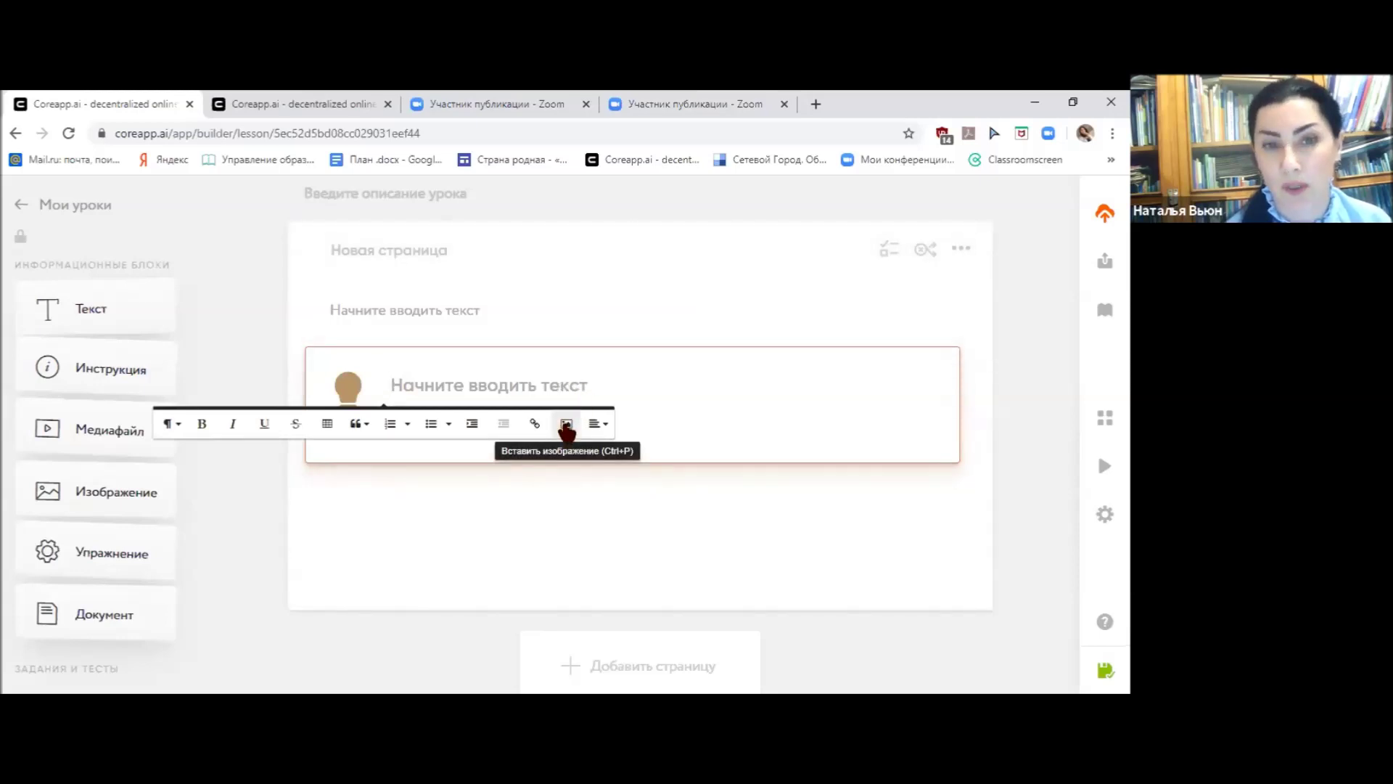
{"action": "left_click", "coordinate": [494, 524]}
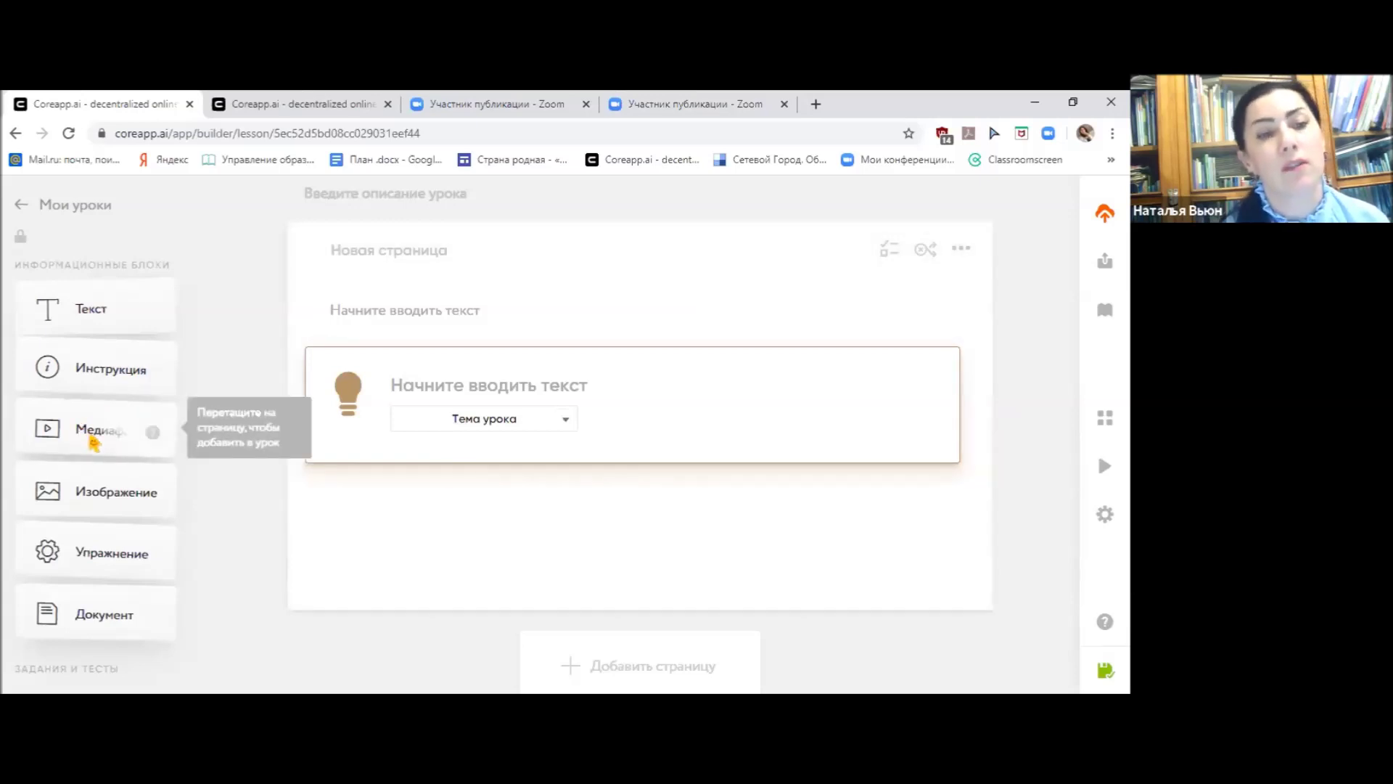
- Add a Медиафайл block below the instruction block and insert an Изображение block between the two
{"action": "left_click_drag", "start_coordinate": [92, 442], "coordinate": [432, 514]}
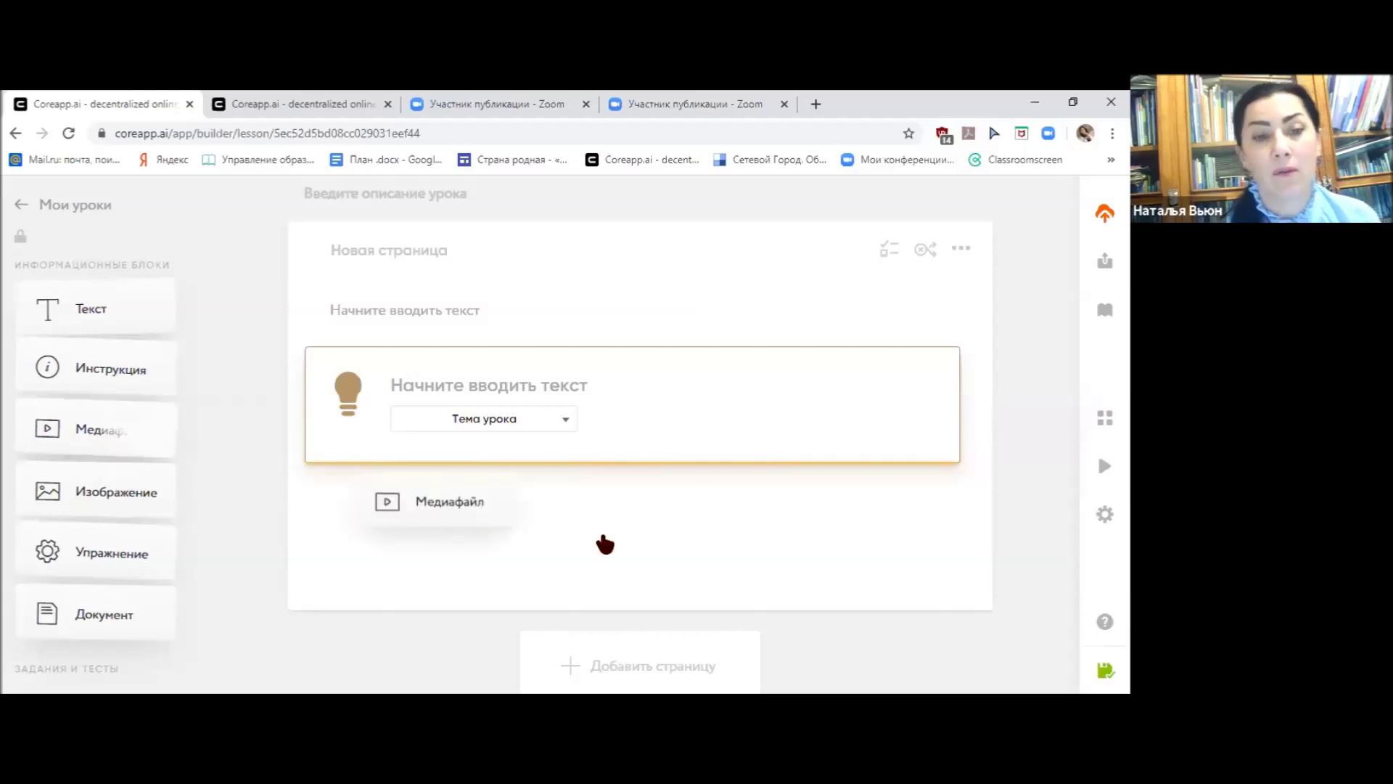
{"action": "scroll", "coordinate": [563, 517], "scroll_direction": "down", "scroll_amount": 3}
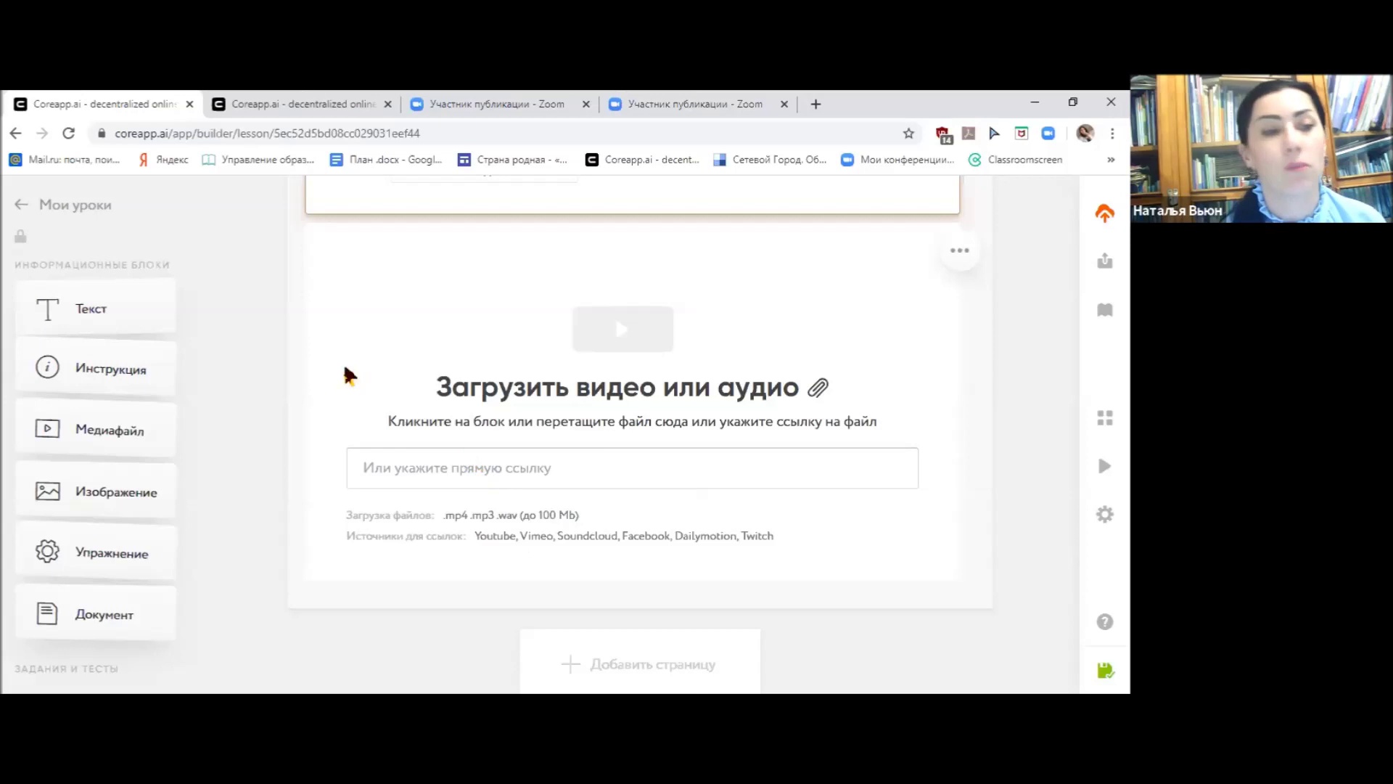
{"action": "scroll", "coordinate": [94, 482], "scroll_direction": "down", "scroll_amount": 3}
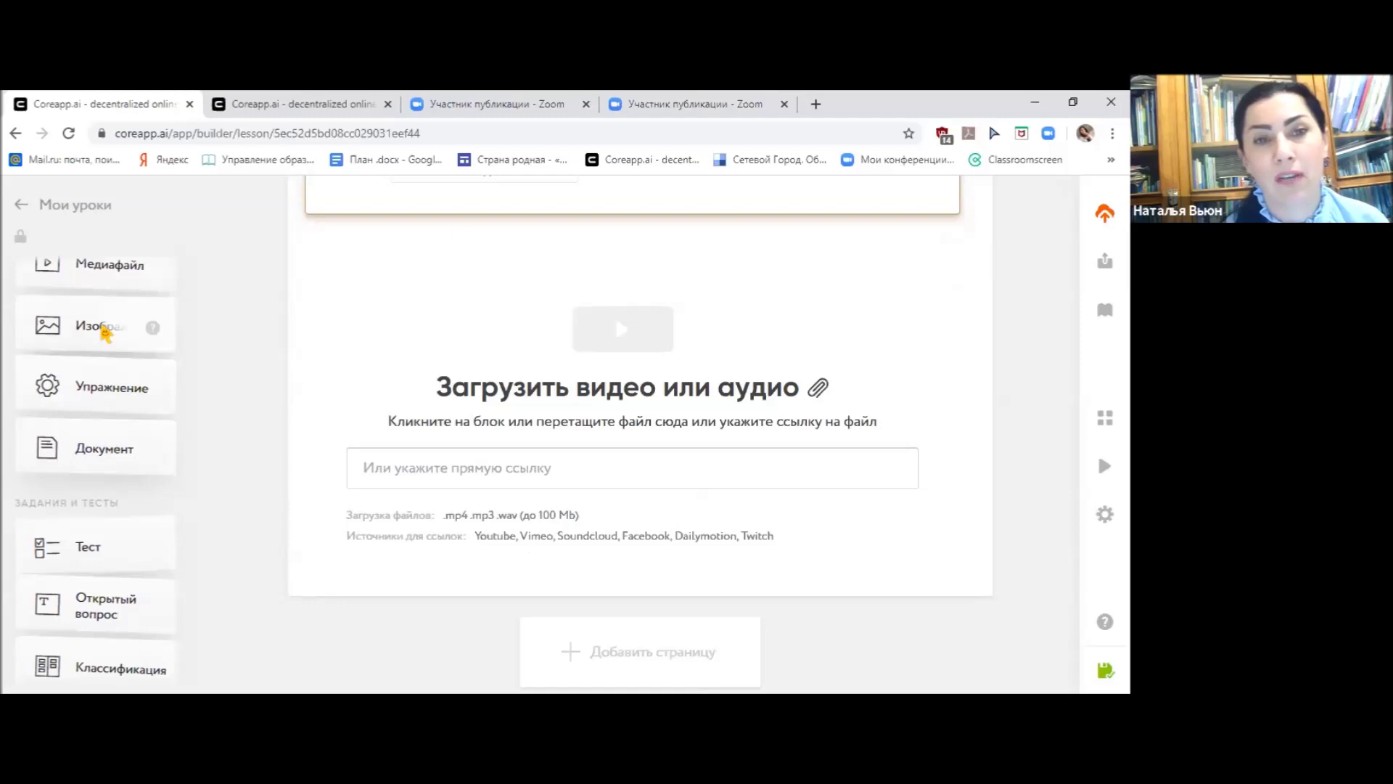
{"action": "left_click_drag", "start_coordinate": [105, 331], "coordinate": [476, 262]}
{"action": "scroll", "coordinate": [522, 396], "scroll_direction": "up", "scroll_amount": 3}
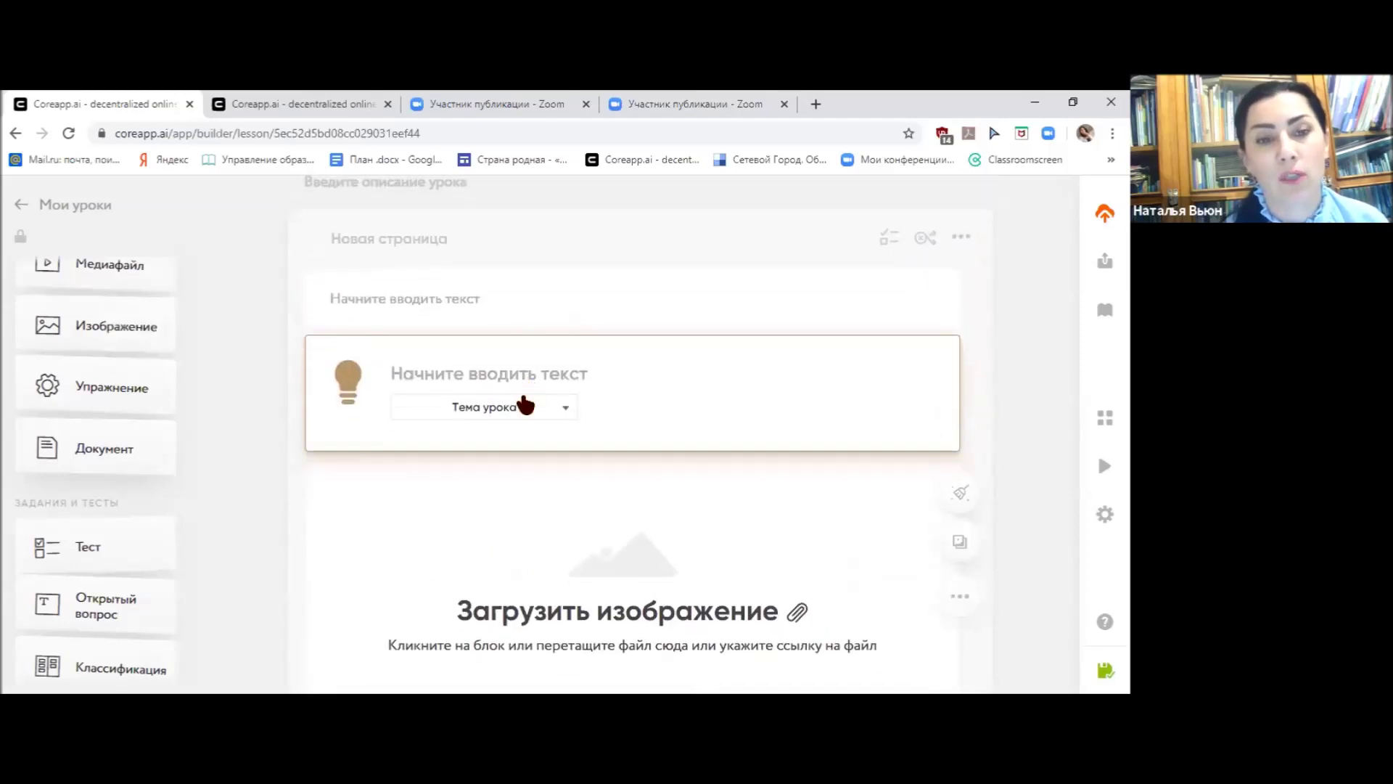
{"action": "scroll", "coordinate": [526, 399], "scroll_direction": "down", "scroll_amount": 3}
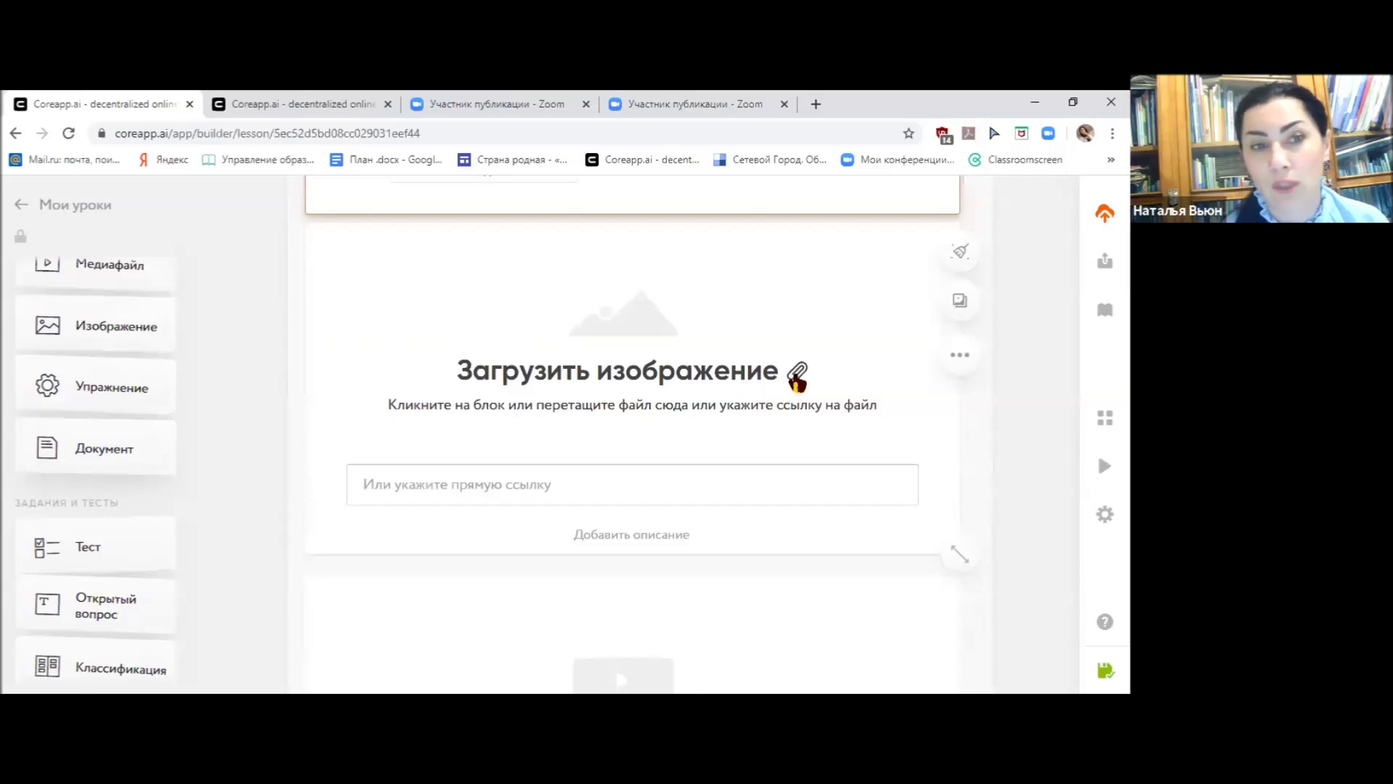
{"action": "scroll", "coordinate": [639, 401], "scroll_direction": "down", "scroll_amount": 2}
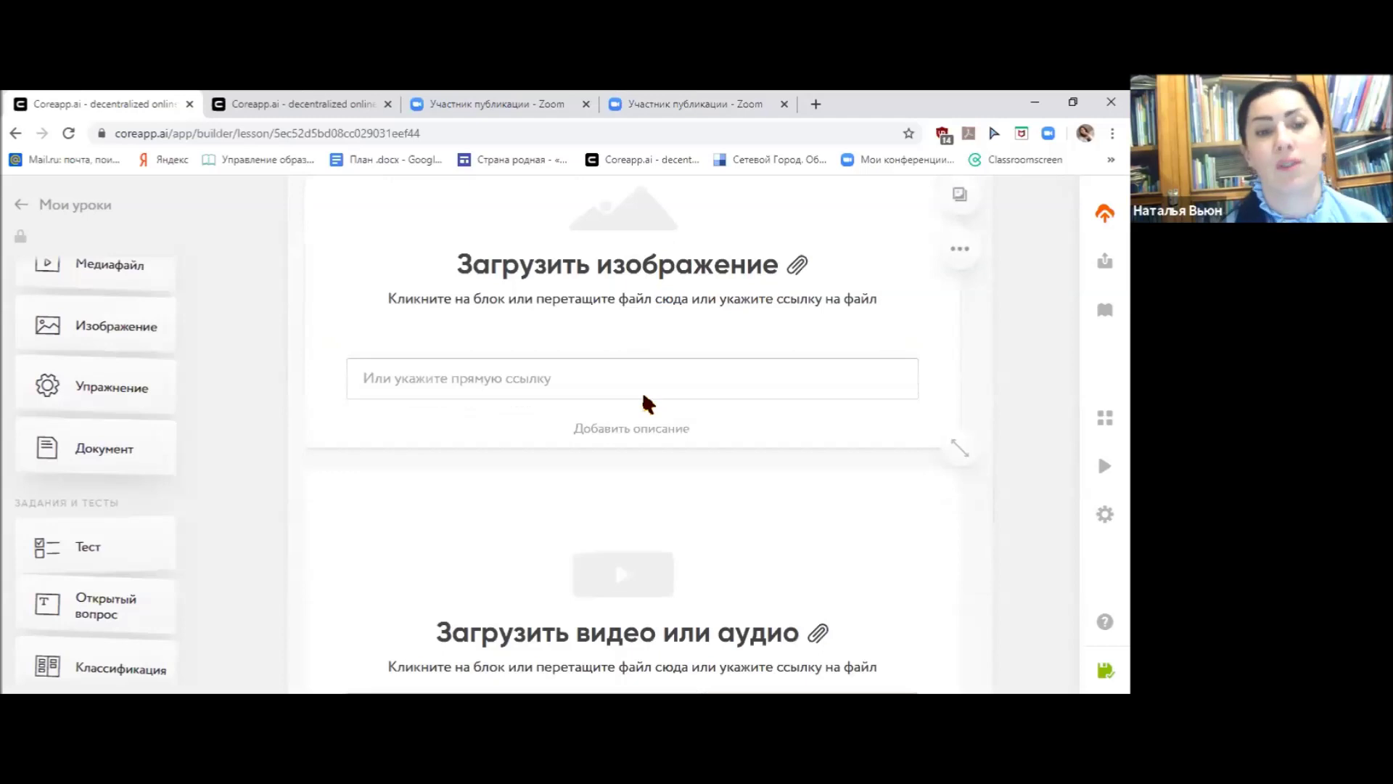
{"action": "scroll", "coordinate": [648, 404], "scroll_direction": "down", "scroll_amount": 1}
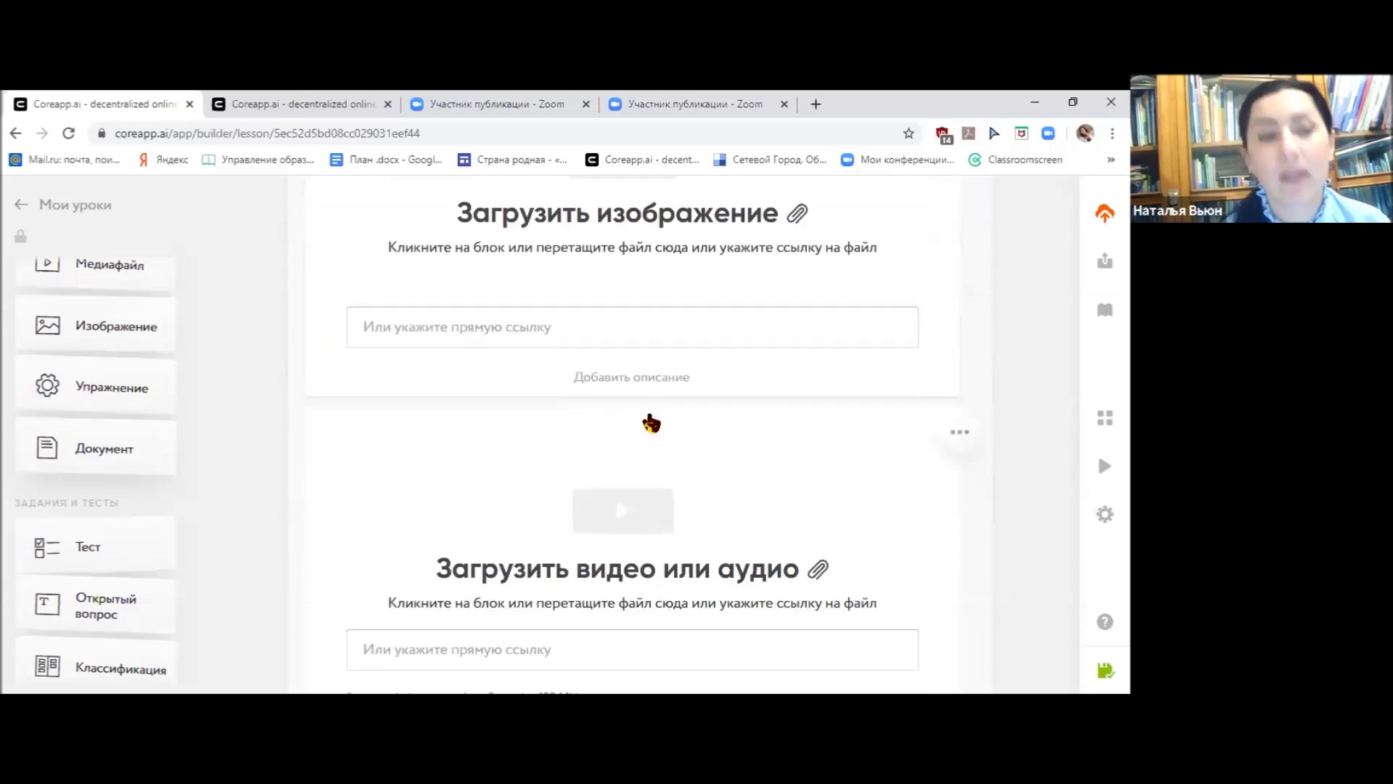
- Insert an Упражнение block between the image block and the media block
{"action": "mouse_move", "coordinate": [158, 396]}
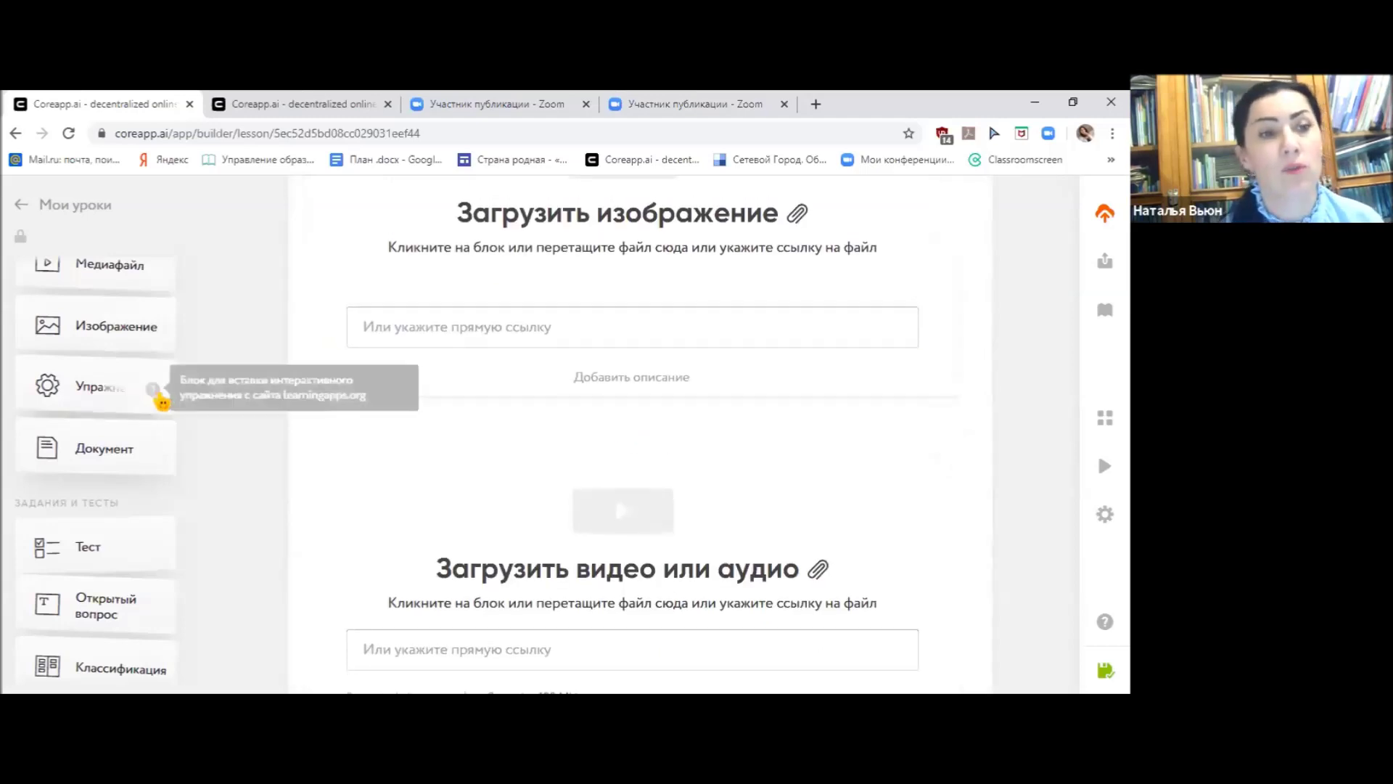
{"action": "left_click", "coordinate": [82, 393]}
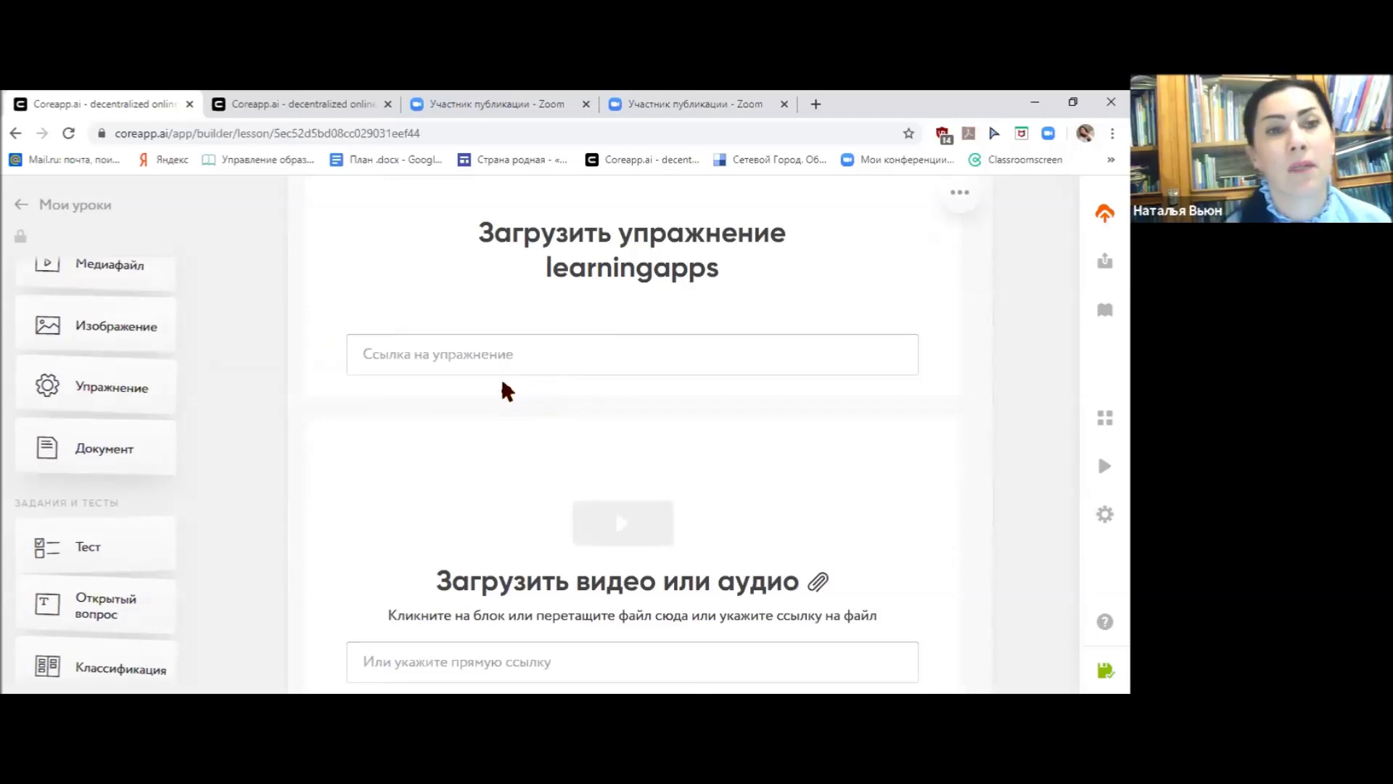
- Search Yandex for "ленинг апс" and open the LearningApps.org website from the results
{"action": "left_click", "coordinate": [470, 103]}
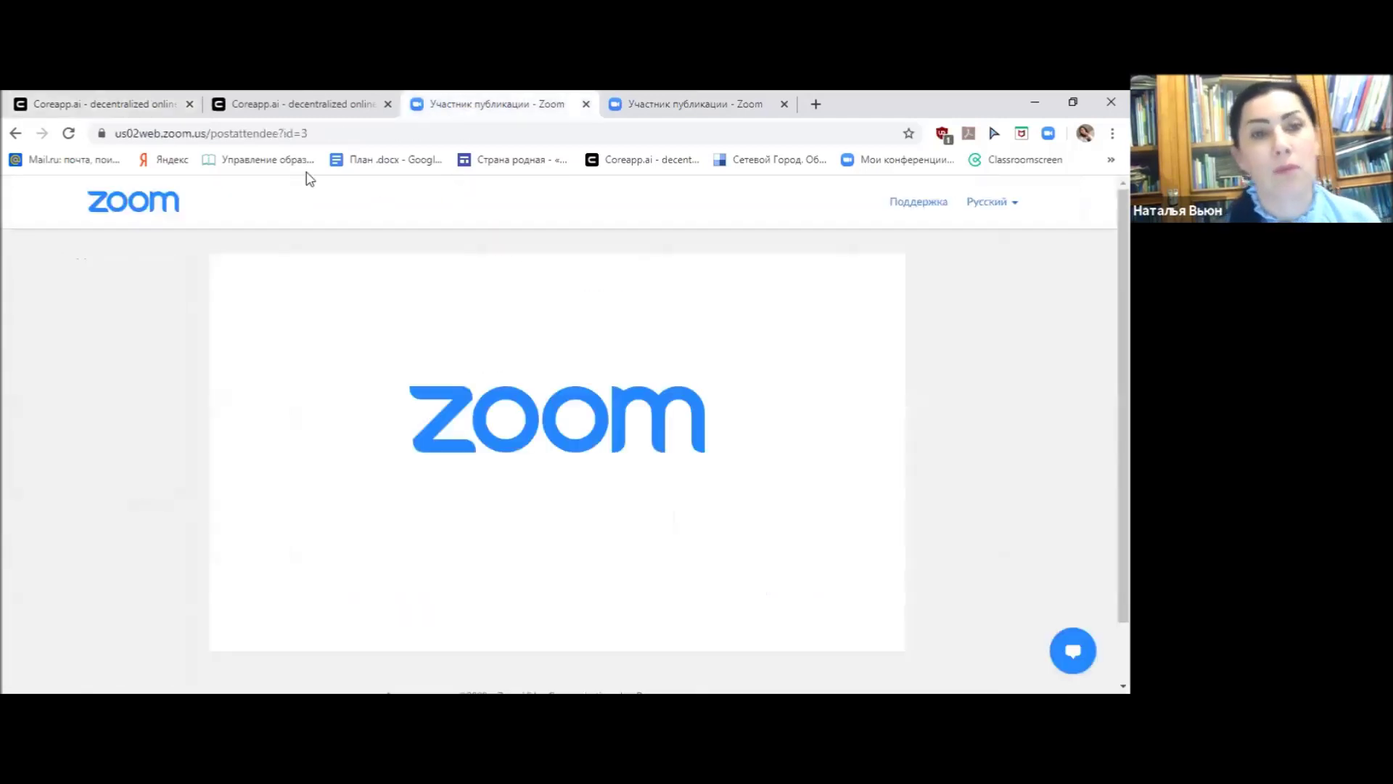
{"action": "left_click", "coordinate": [158, 160]}
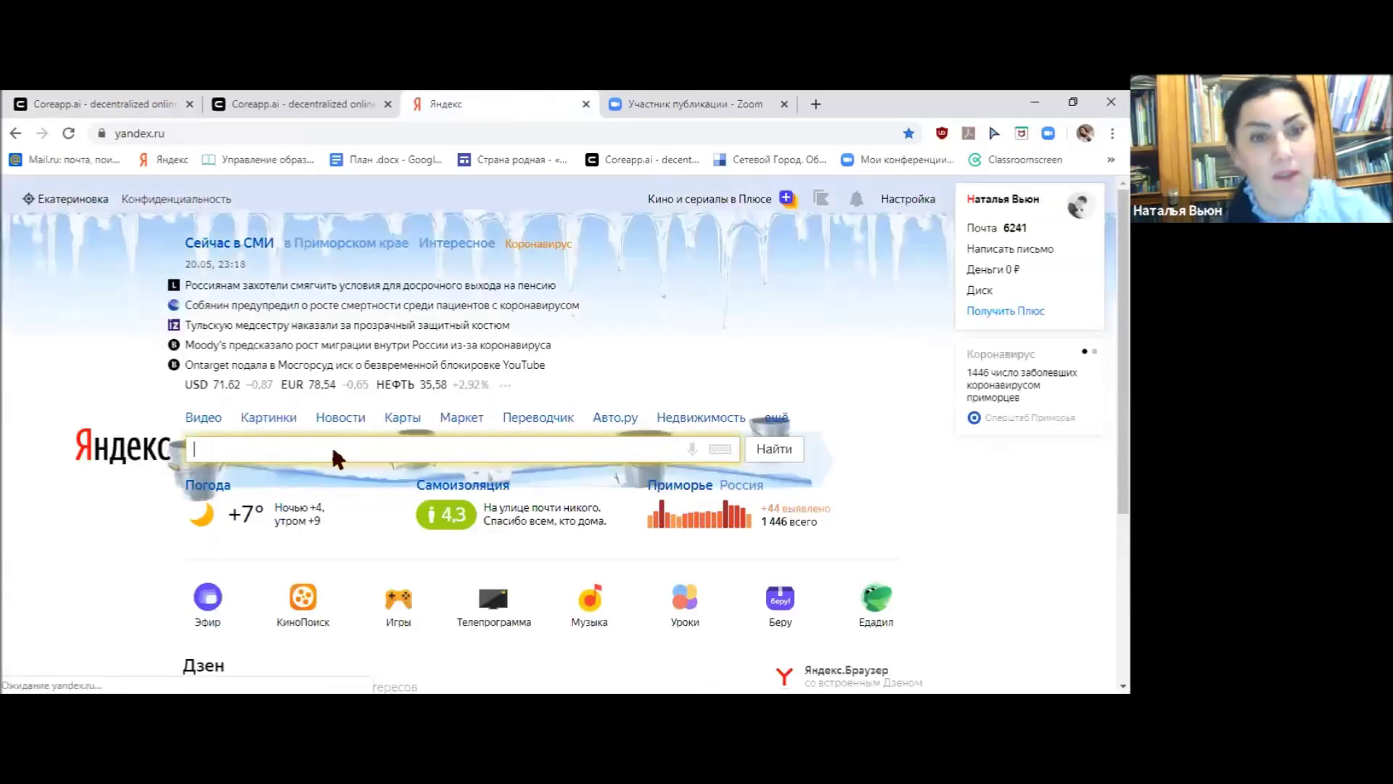
{"action": "left_click", "coordinate": [333, 449]}
{"action": "type", "text": "ленингапм"}
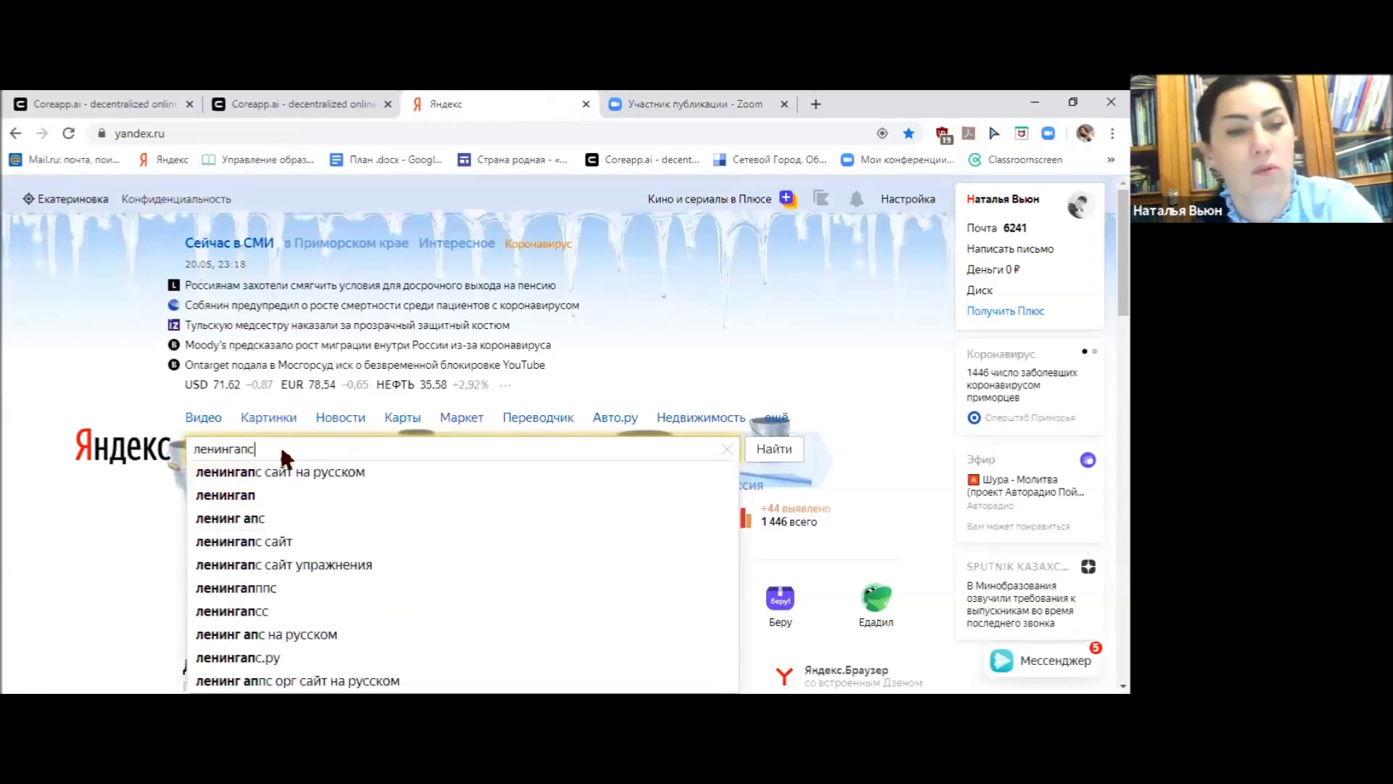
{"action": "left_click", "coordinate": [250, 495]}
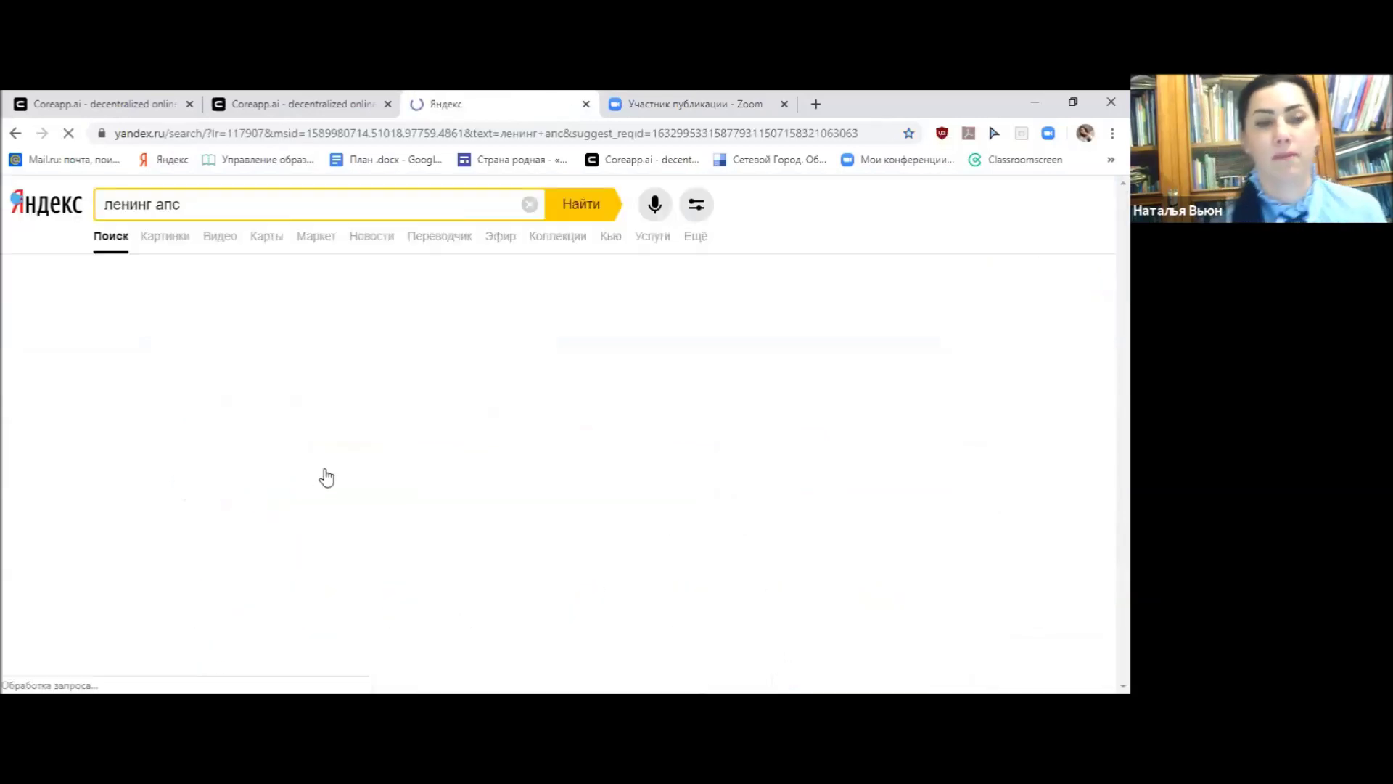
{"action": "left_click", "coordinate": [244, 289]}
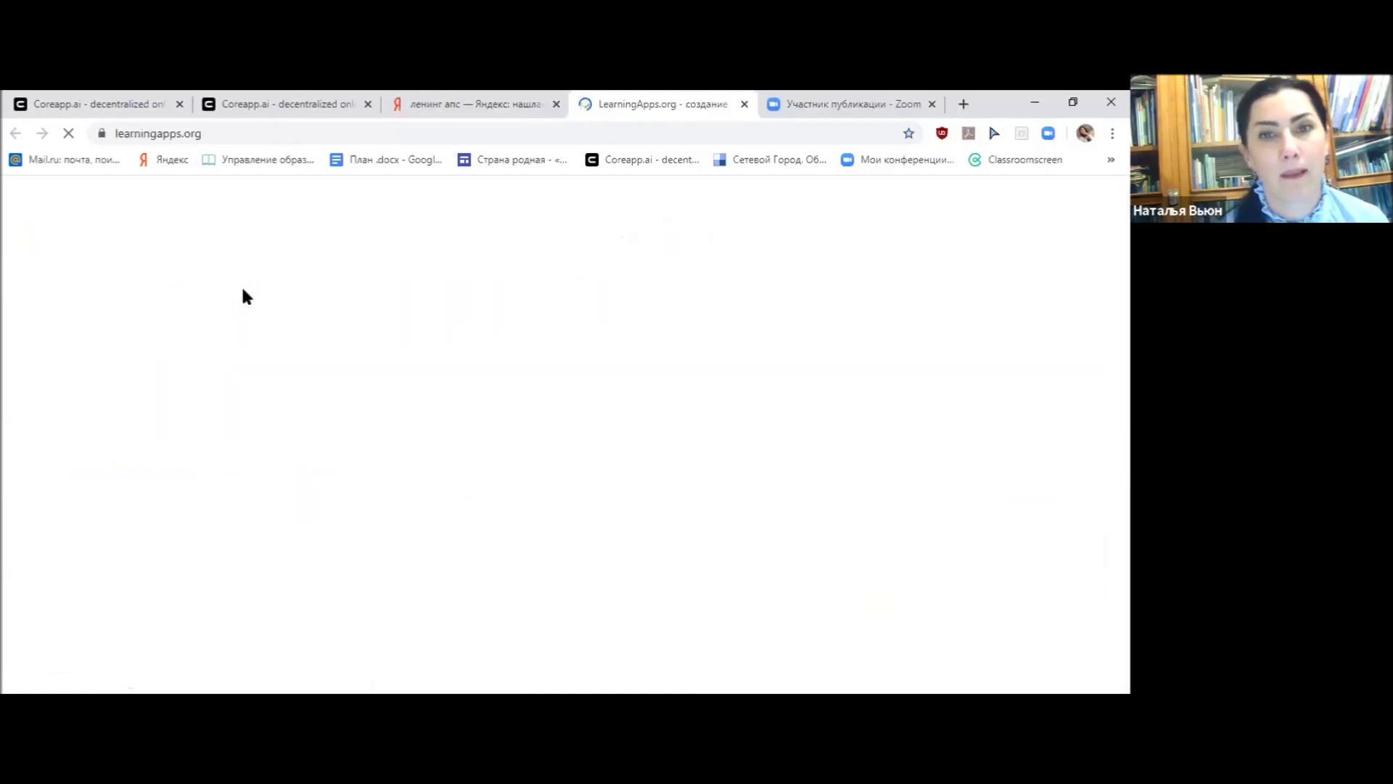
- Browse all LearningApps exercises in the Математика category and open the Масштаб exercise
{"action": "left_click", "coordinate": [401, 264]}
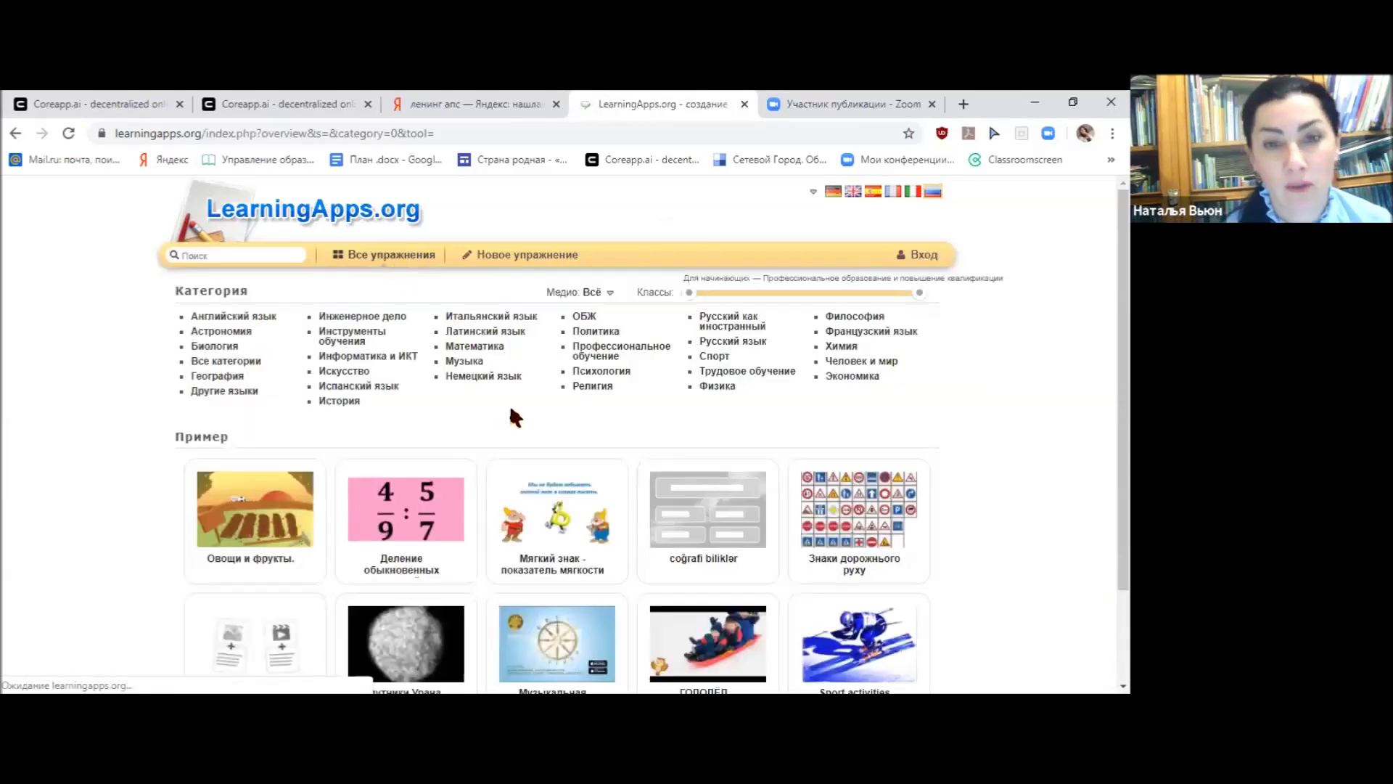
{"action": "left_click", "coordinate": [479, 348]}
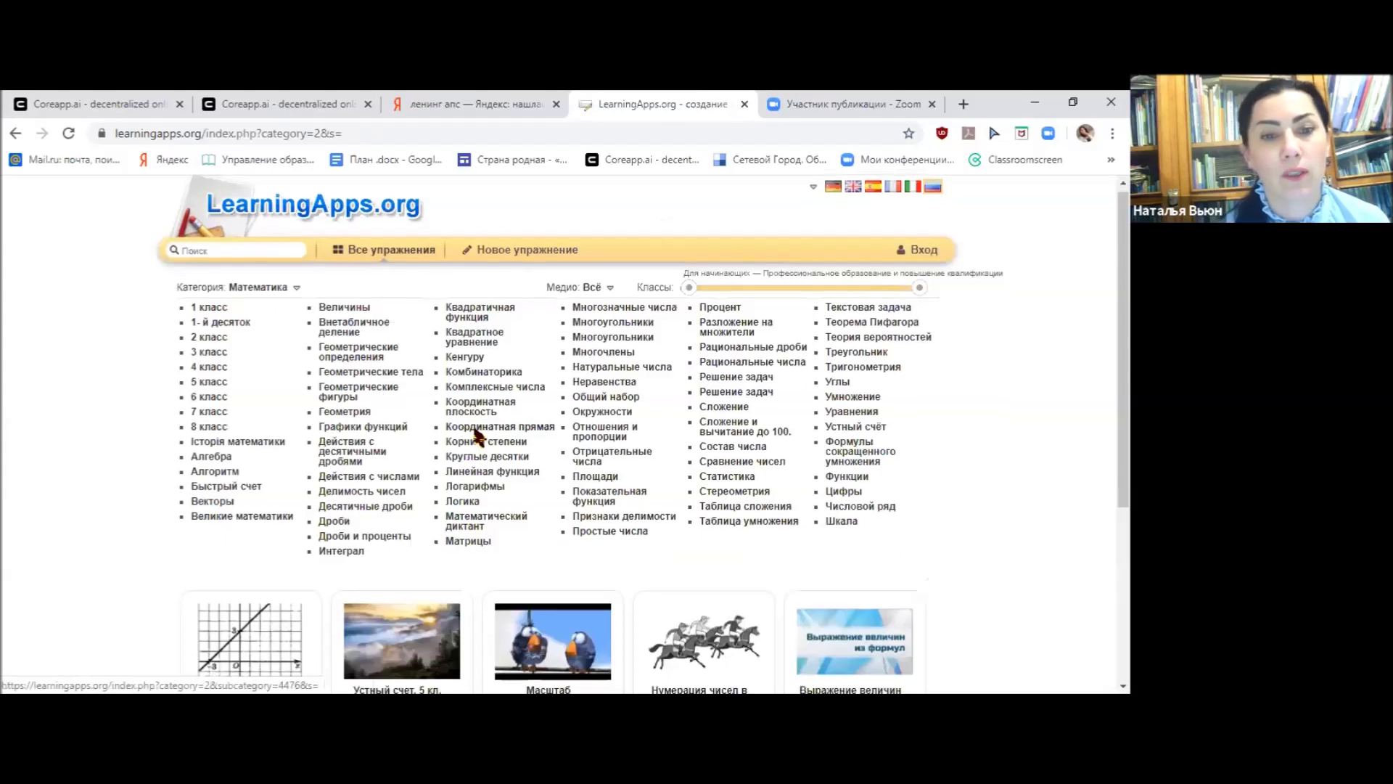
{"action": "scroll", "coordinate": [566, 406], "scroll_direction": "down", "scroll_amount": 3}
{"action": "left_click", "coordinate": [559, 402]}
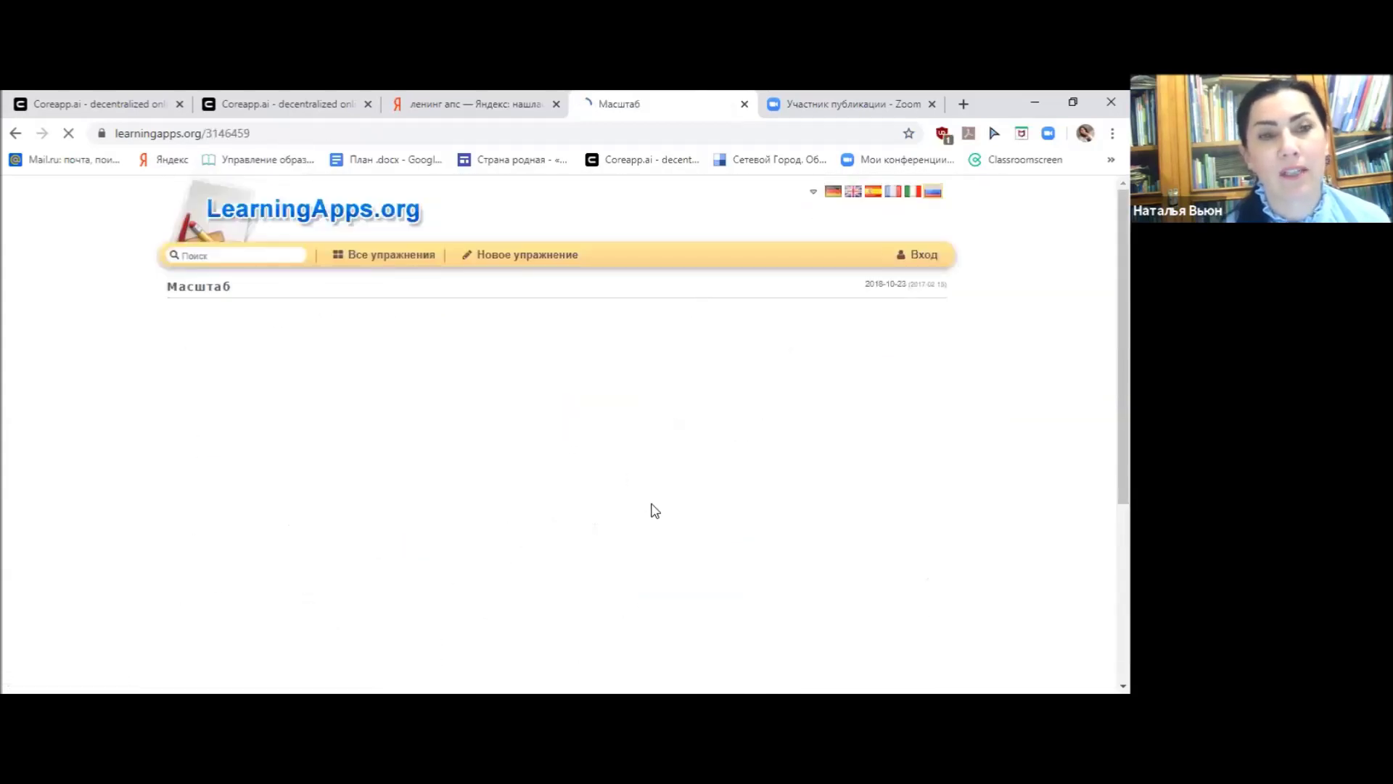
{"action": "scroll", "coordinate": [759, 470], "scroll_direction": "down", "scroll_amount": 5}
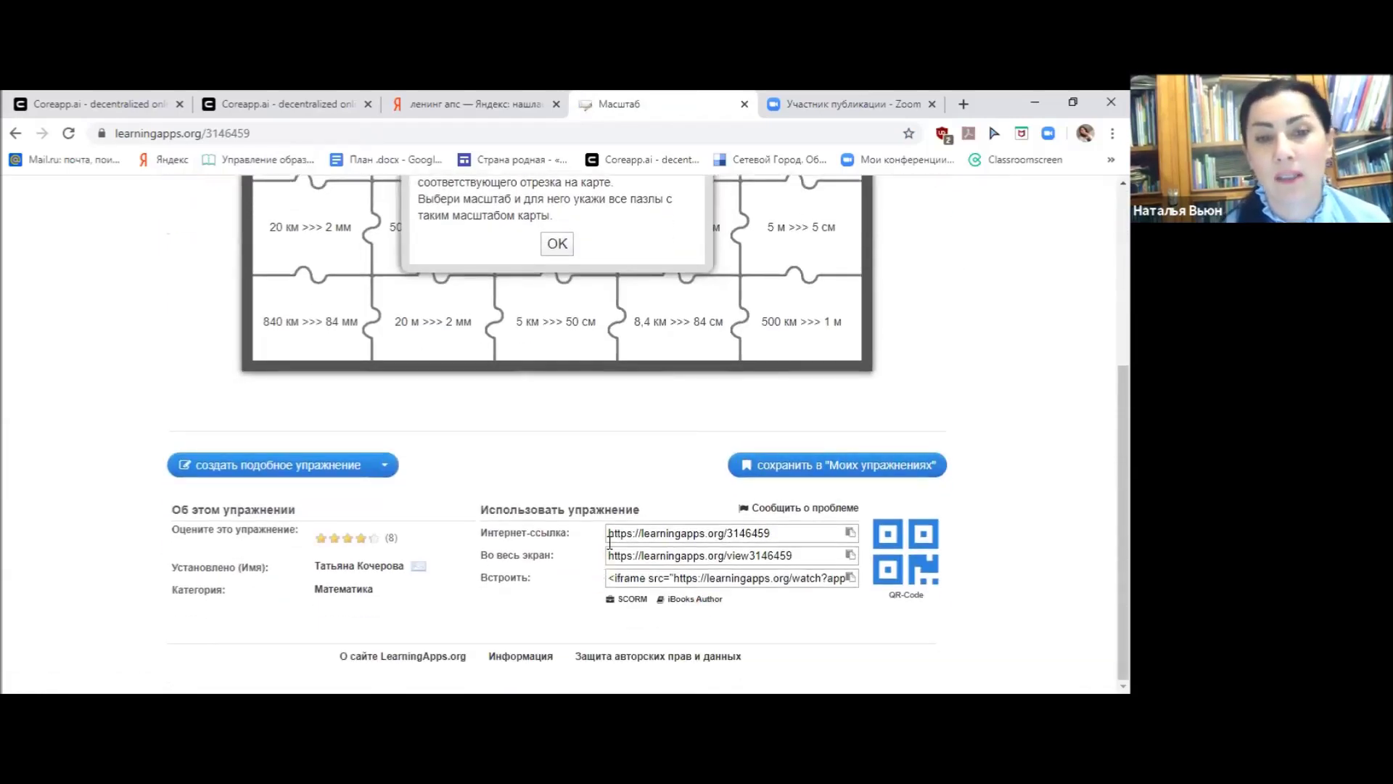
{"action": "left_click_drag", "start_coordinate": [773, 534], "coordinate": [602, 541]}
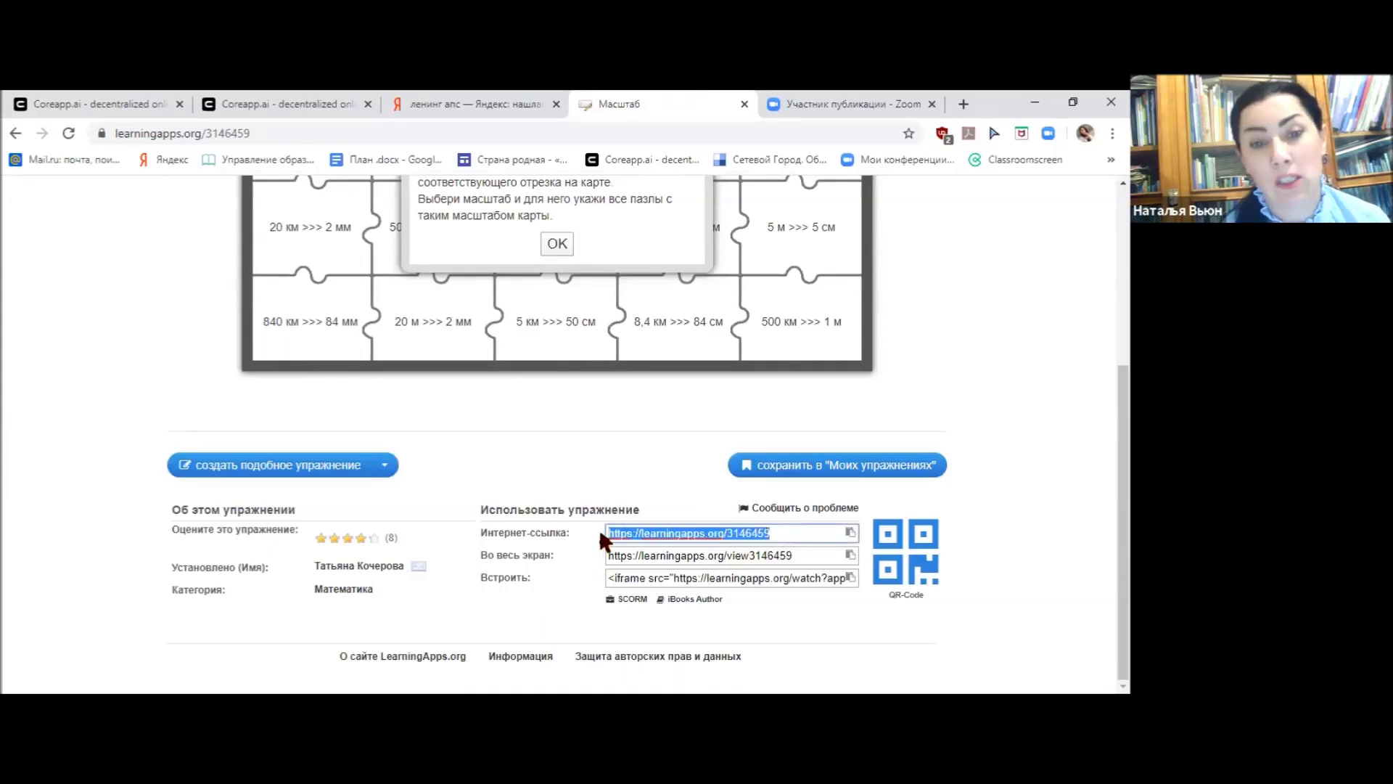
{"action": "right_click", "coordinate": [659, 536]}
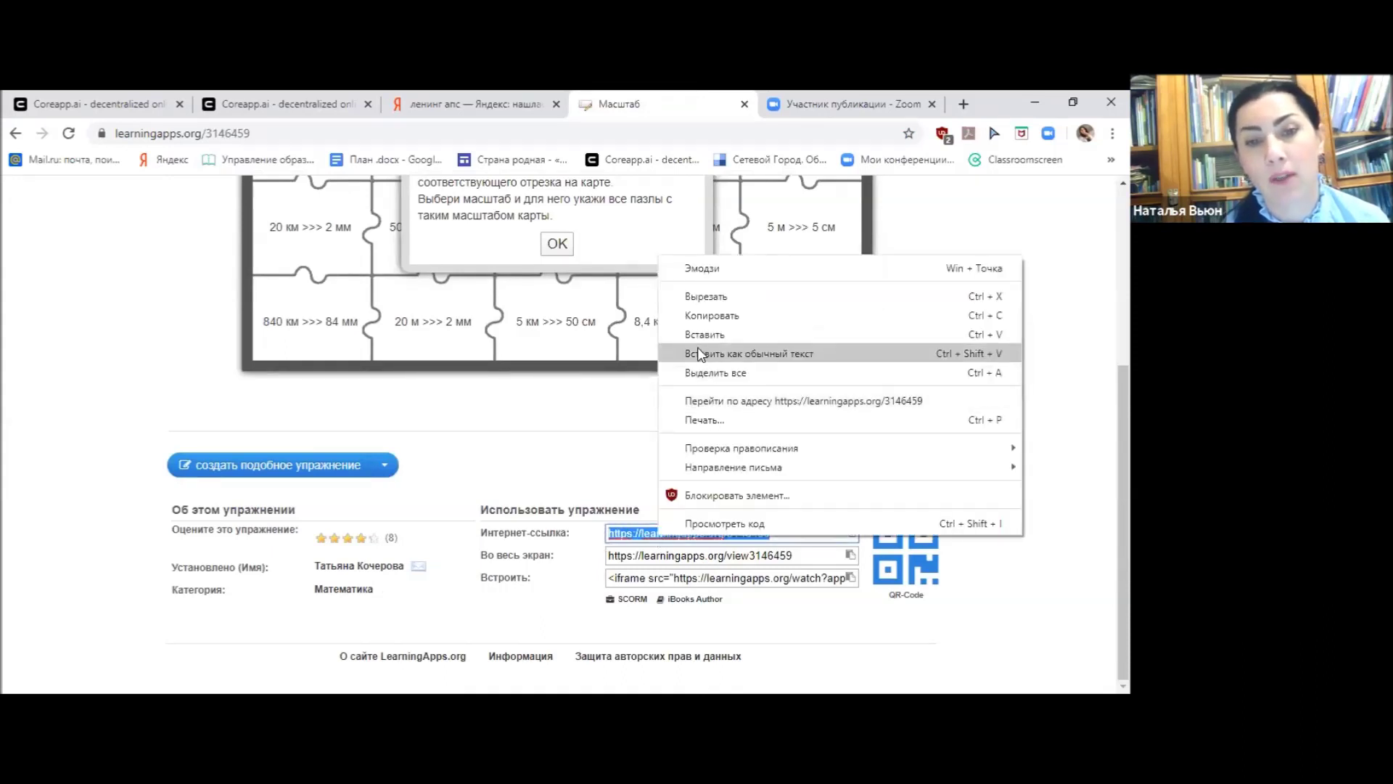
{"action": "left_click", "coordinate": [698, 321]}
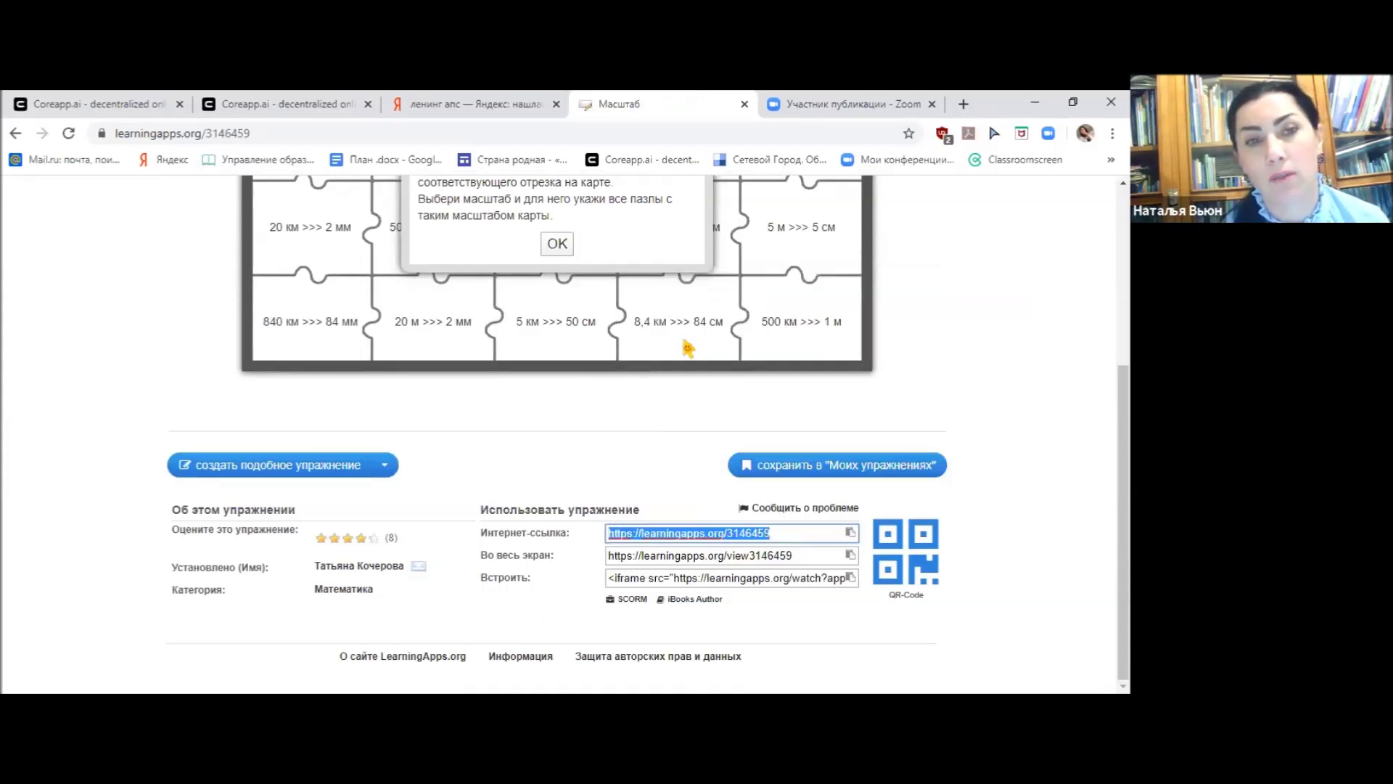
- Return to the Coreapp lesson and paste the copied LearningApps link into the exercise block's Ссылка на упражнение field
{"action": "left_click", "coordinate": [263, 106]}
{"action": "left_click", "coordinate": [401, 102]}
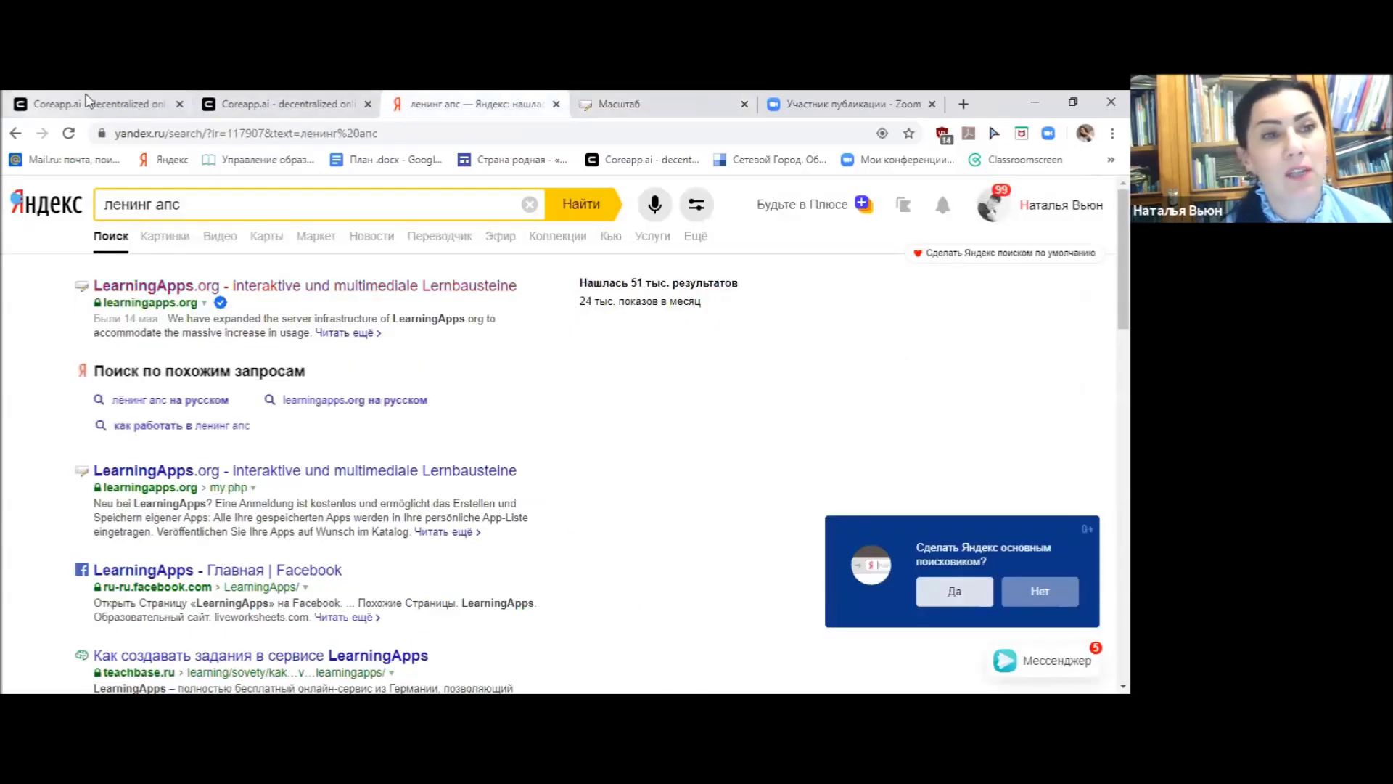
{"action": "left_click", "coordinate": [86, 104]}
{"action": "right_click", "coordinate": [390, 355]}
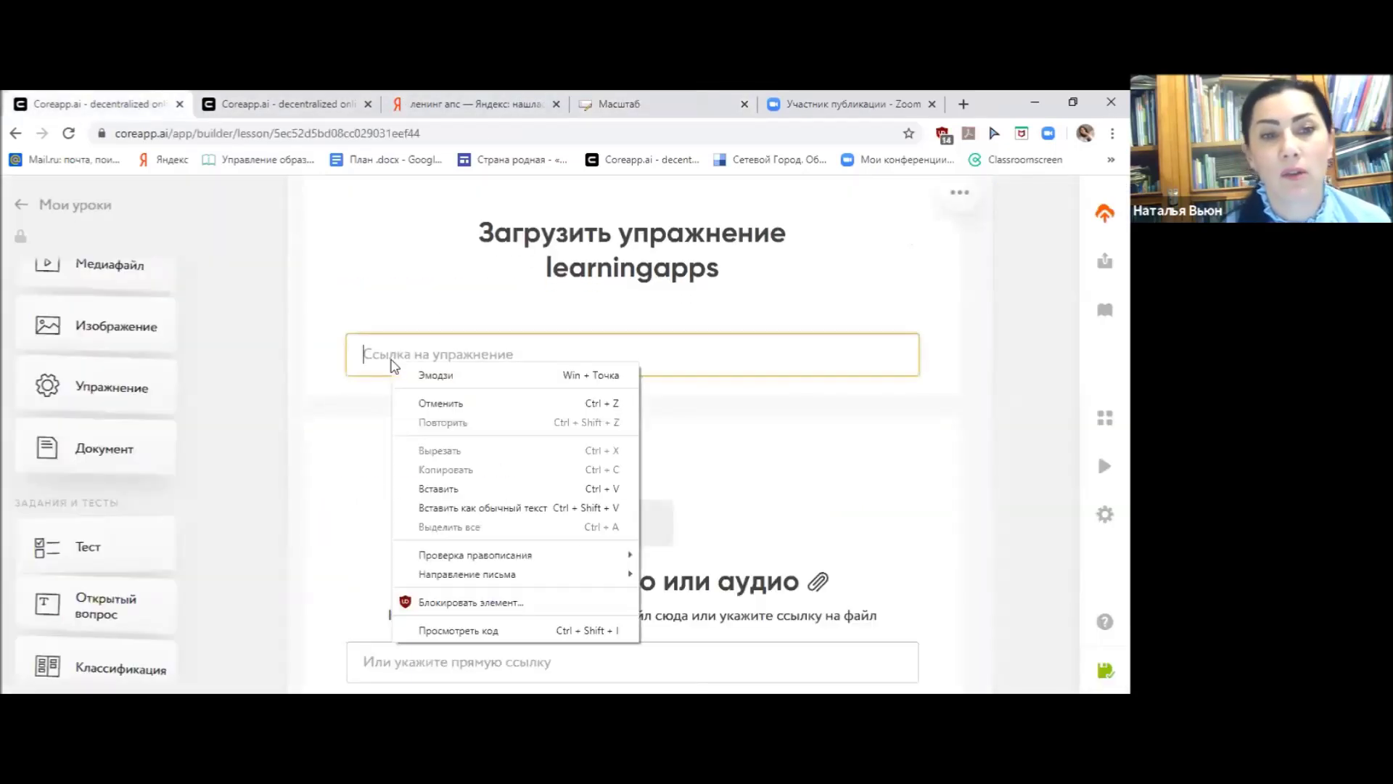
{"action": "left_click", "coordinate": [420, 488]}
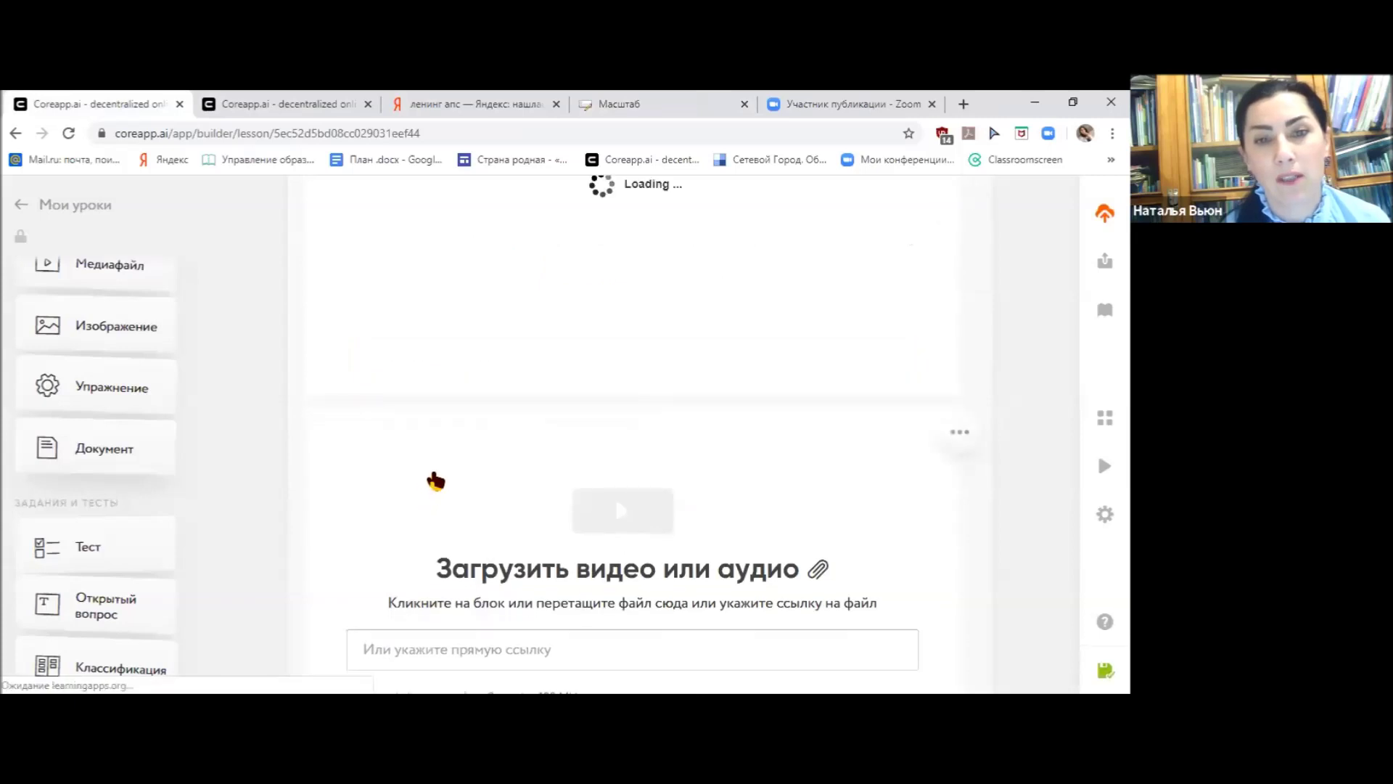
{"action": "scroll", "coordinate": [824, 432], "scroll_direction": "up", "scroll_amount": 3}
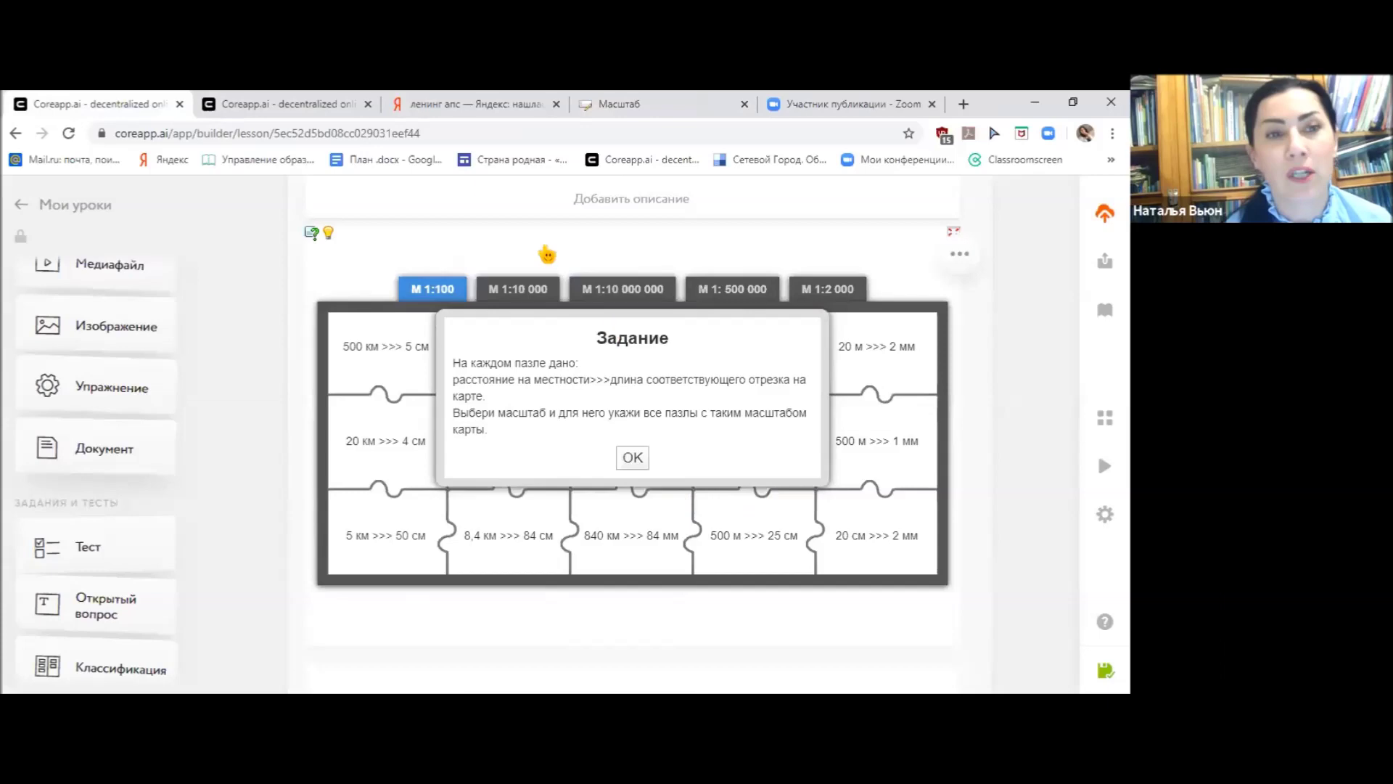
- Close the LearningApps exercise and Yandex search pages and return to the Coreapp lesson
{"action": "left_click", "coordinate": [619, 104]}
{"action": "scroll", "coordinate": [622, 439], "scroll_direction": "up", "scroll_amount": 4}
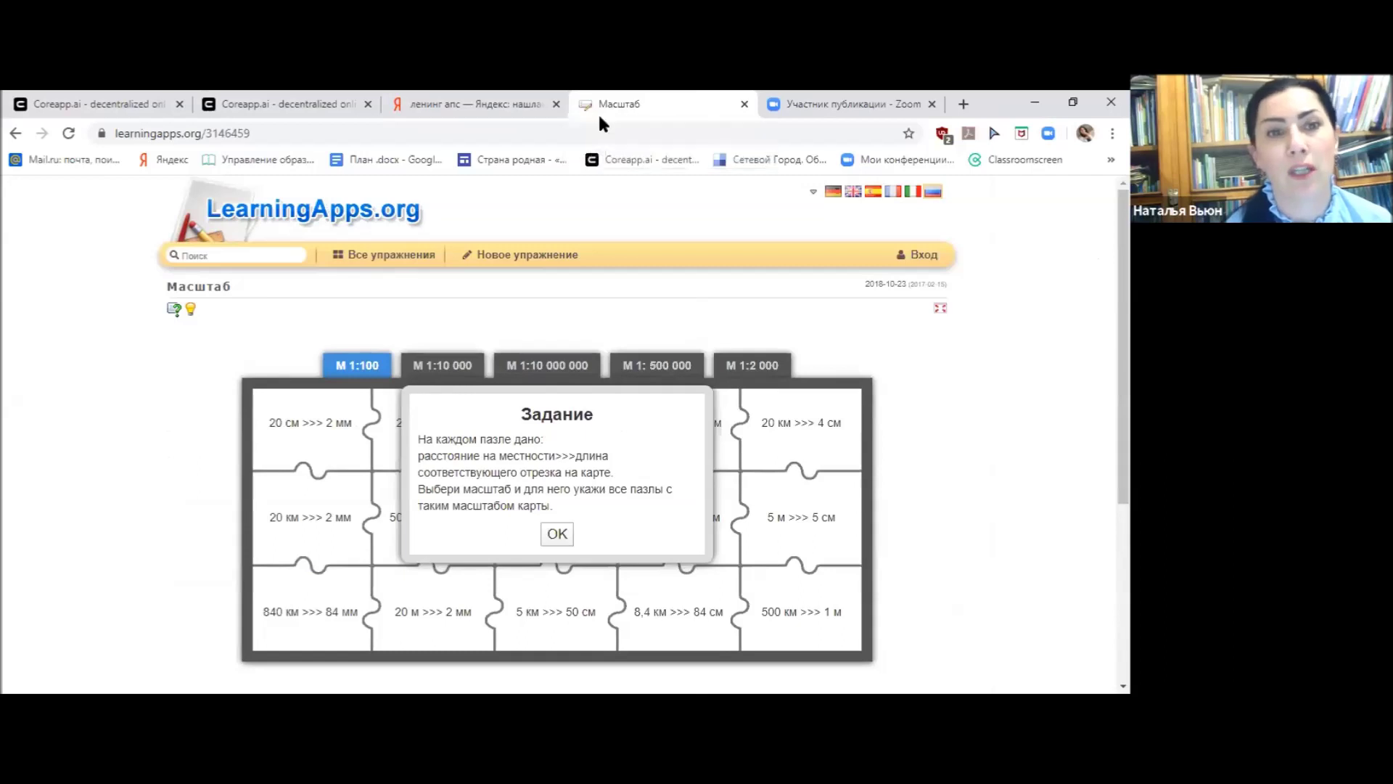
{"action": "left_click_drag", "start_coordinate": [597, 114], "coordinate": [556, 113]}
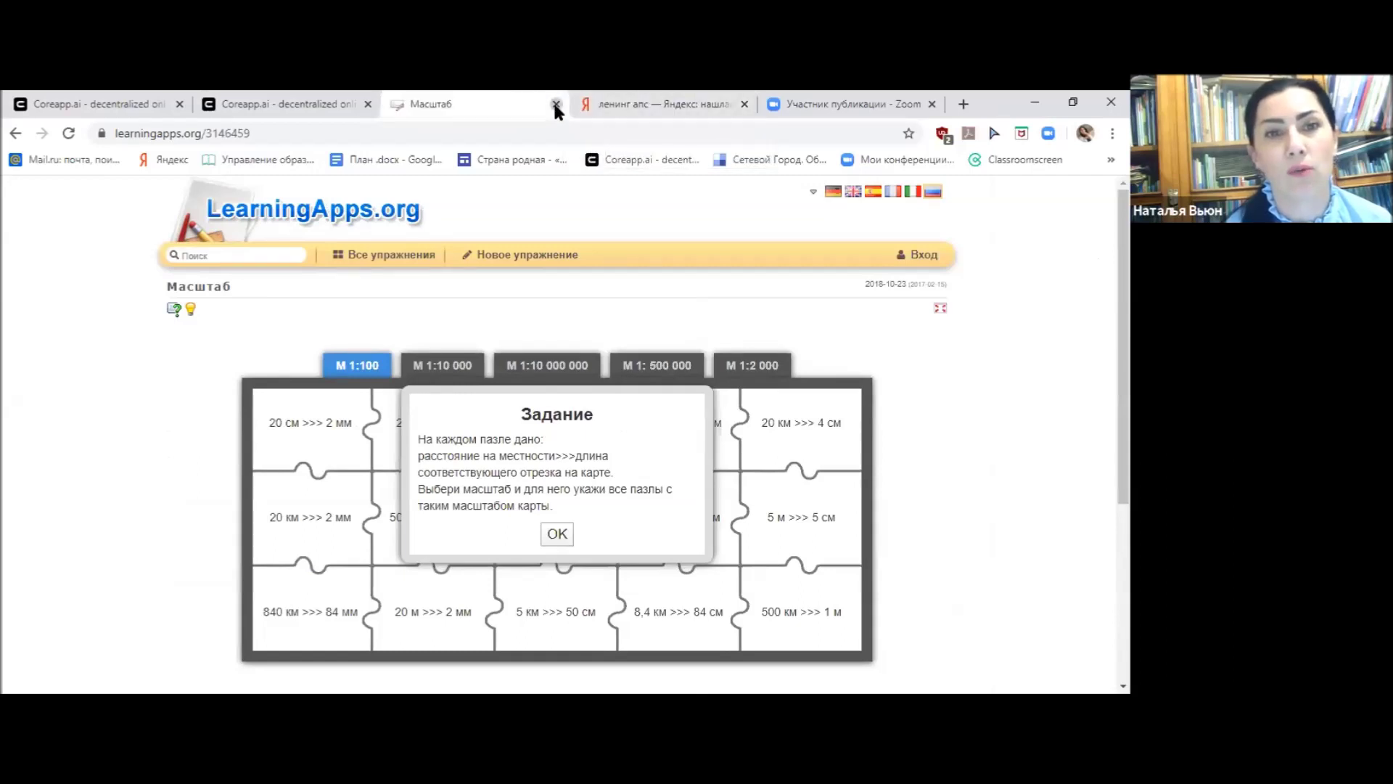
{"action": "left_click", "coordinate": [555, 106]}
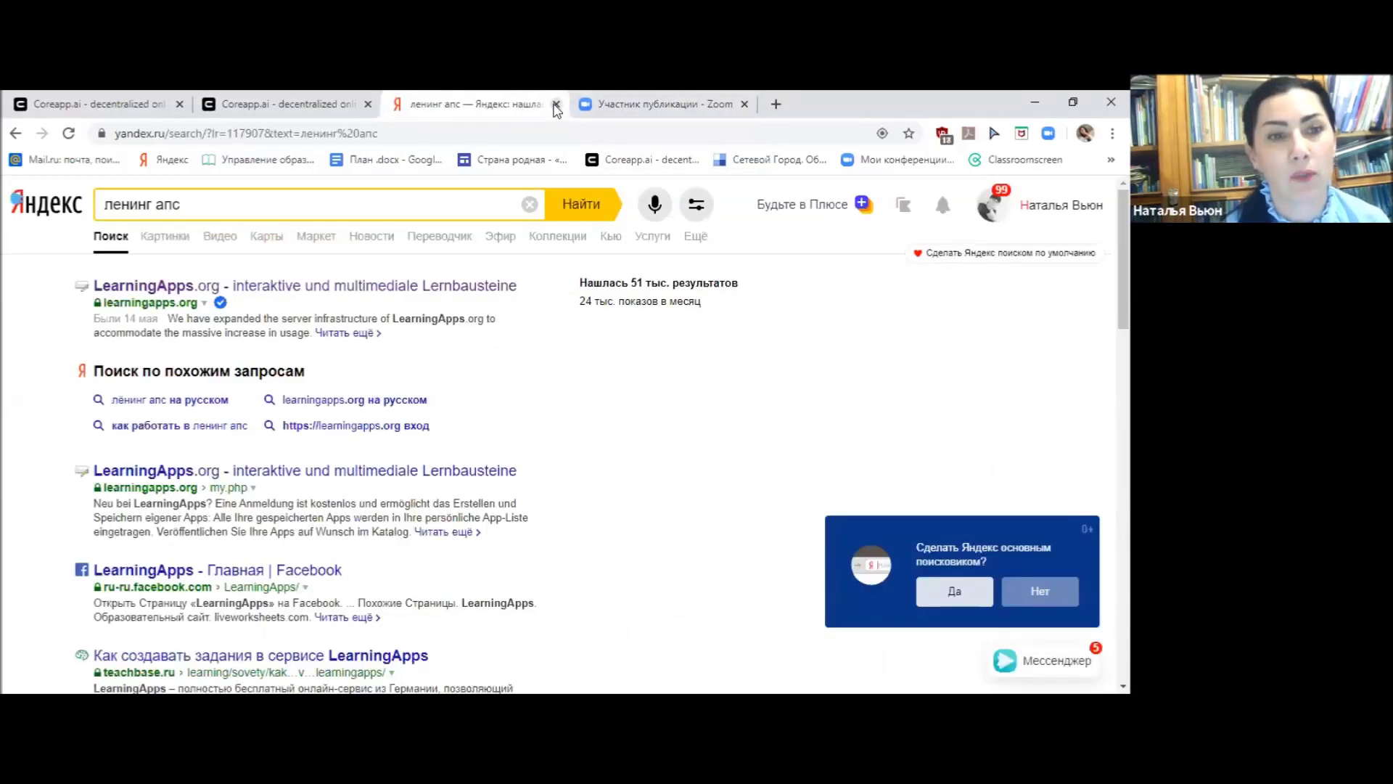
{"action": "left_click", "coordinate": [555, 106]}
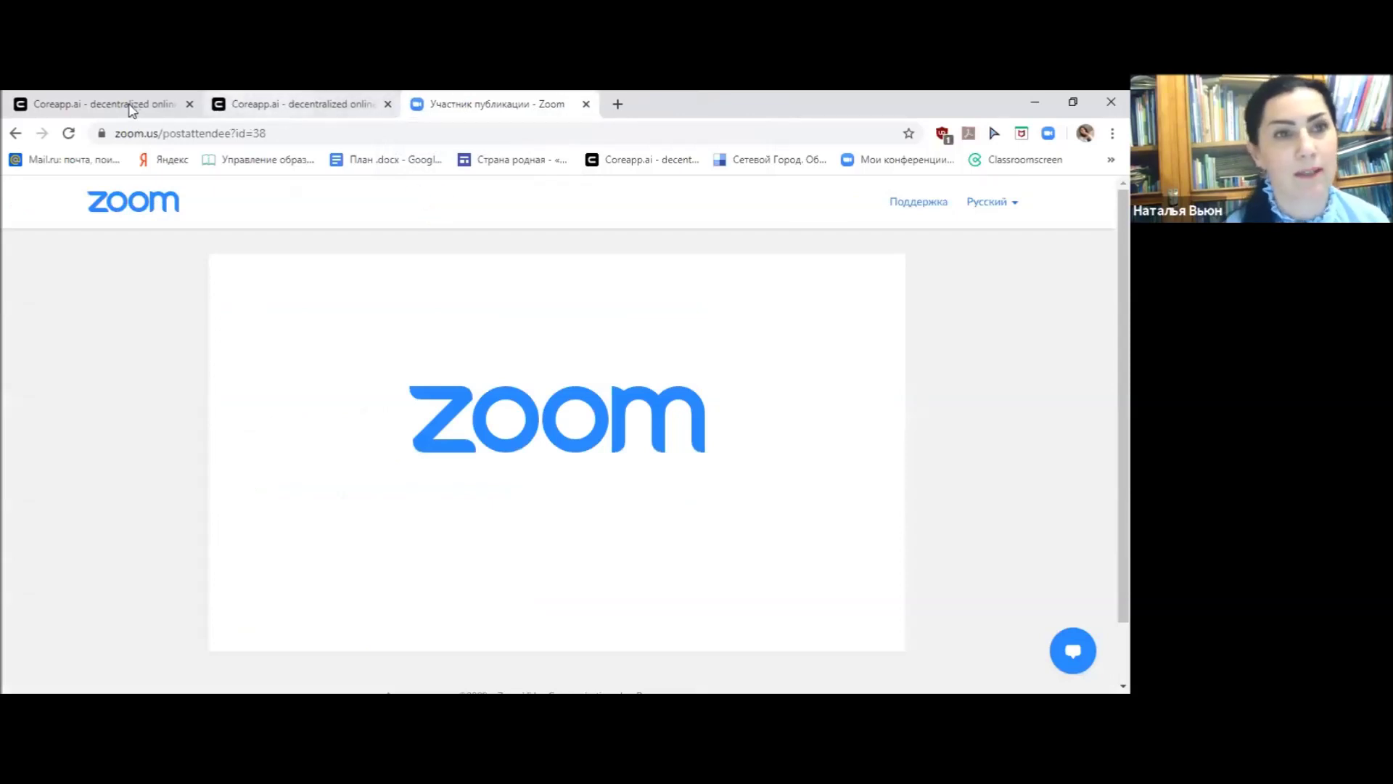
{"action": "left_click", "coordinate": [131, 109]}
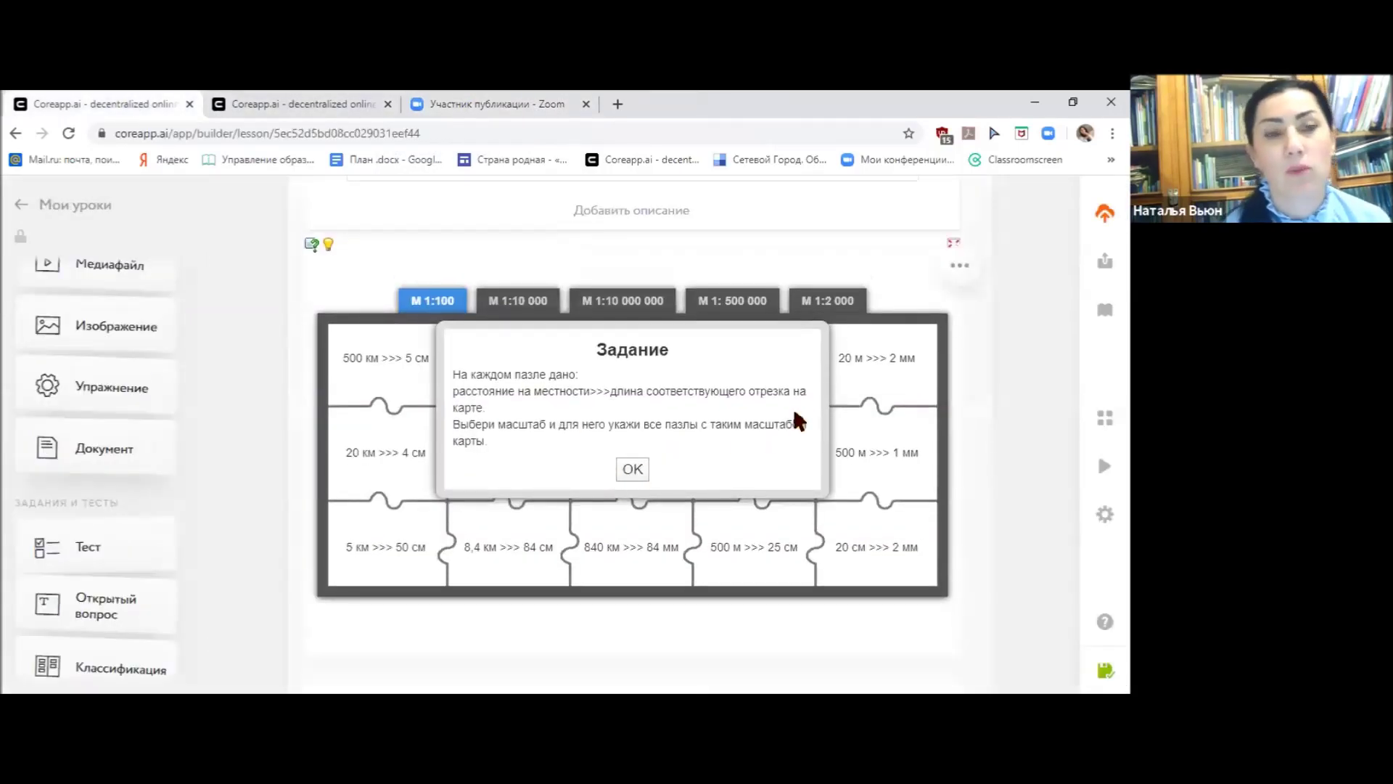
- Delete the Масштаб exercise block from the lesson page
{"action": "scroll", "coordinate": [794, 412], "scroll_direction": "up", "scroll_amount": 2}
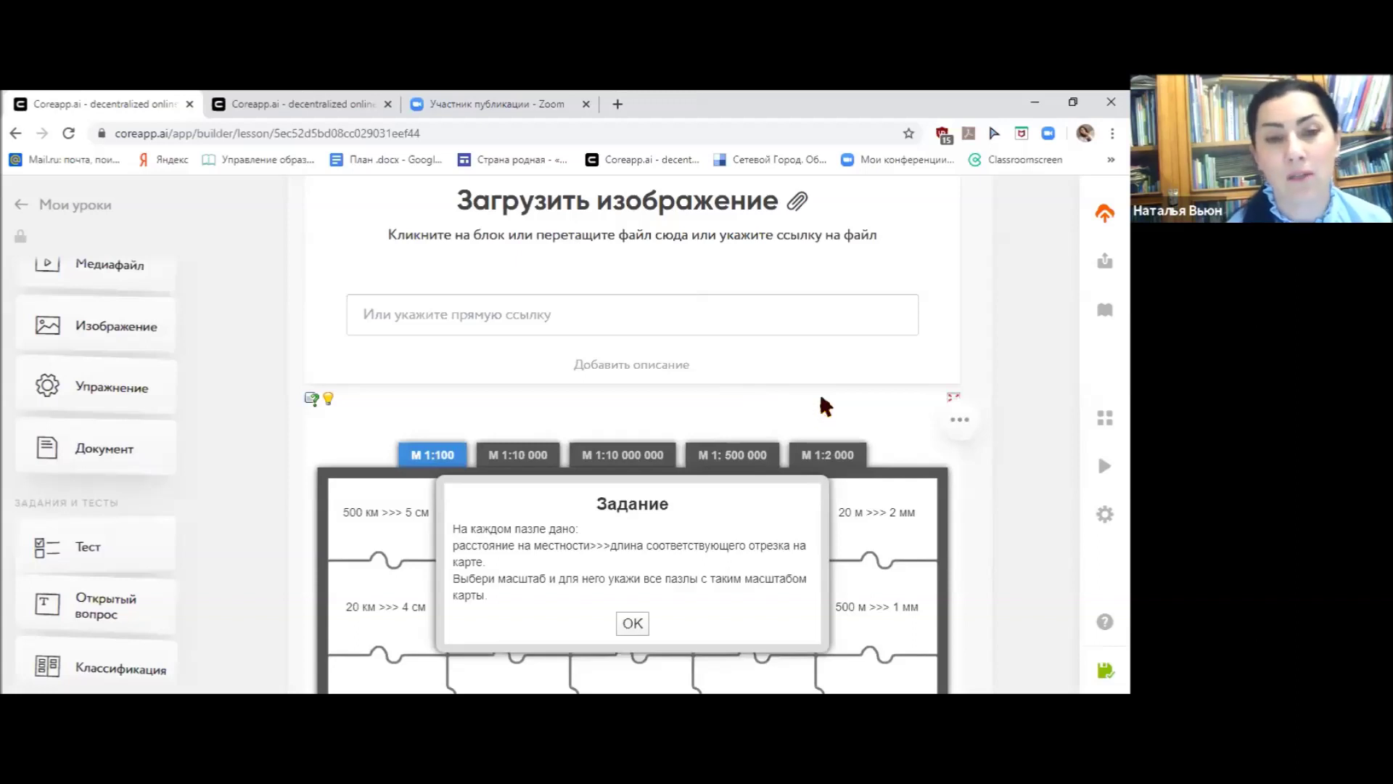
{"action": "scroll", "coordinate": [822, 397], "scroll_direction": "down", "scroll_amount": 1}
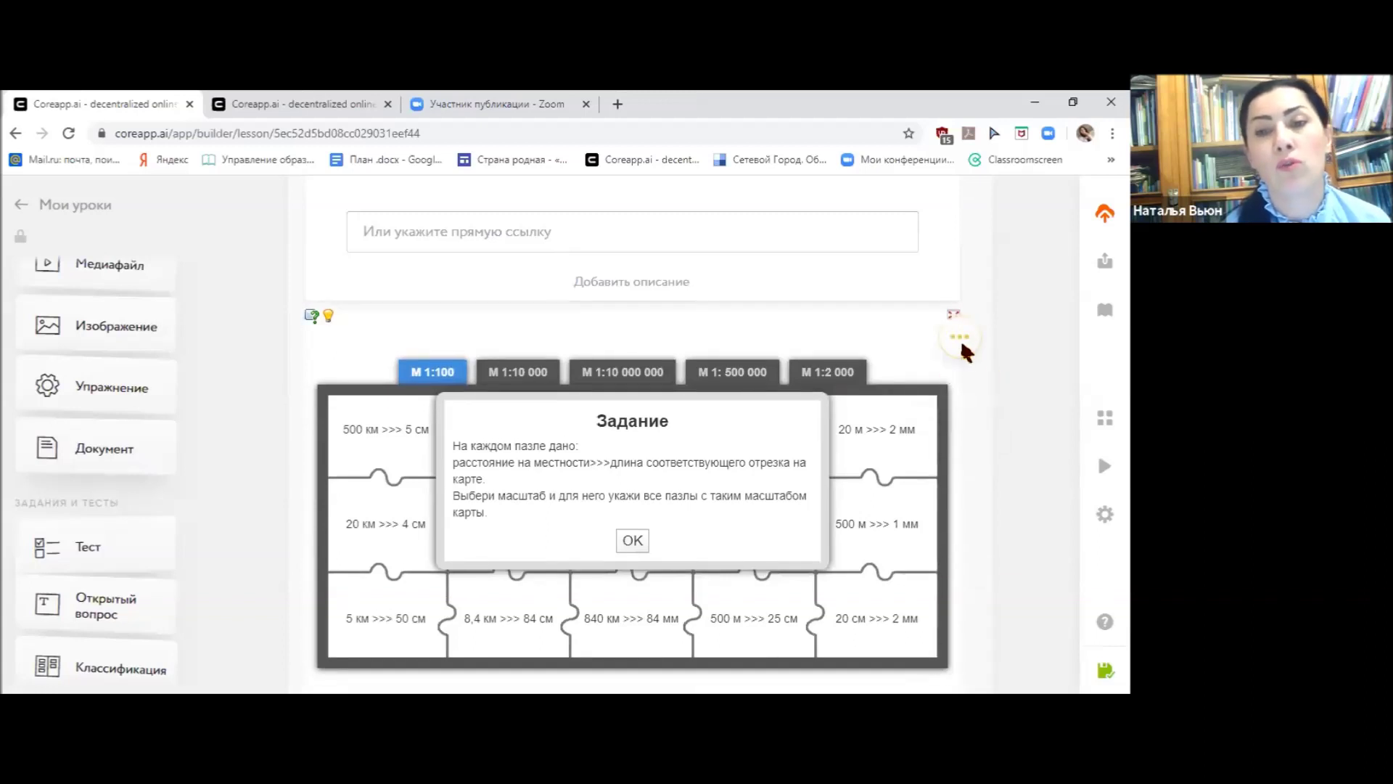
{"action": "left_click", "coordinate": [958, 338]}
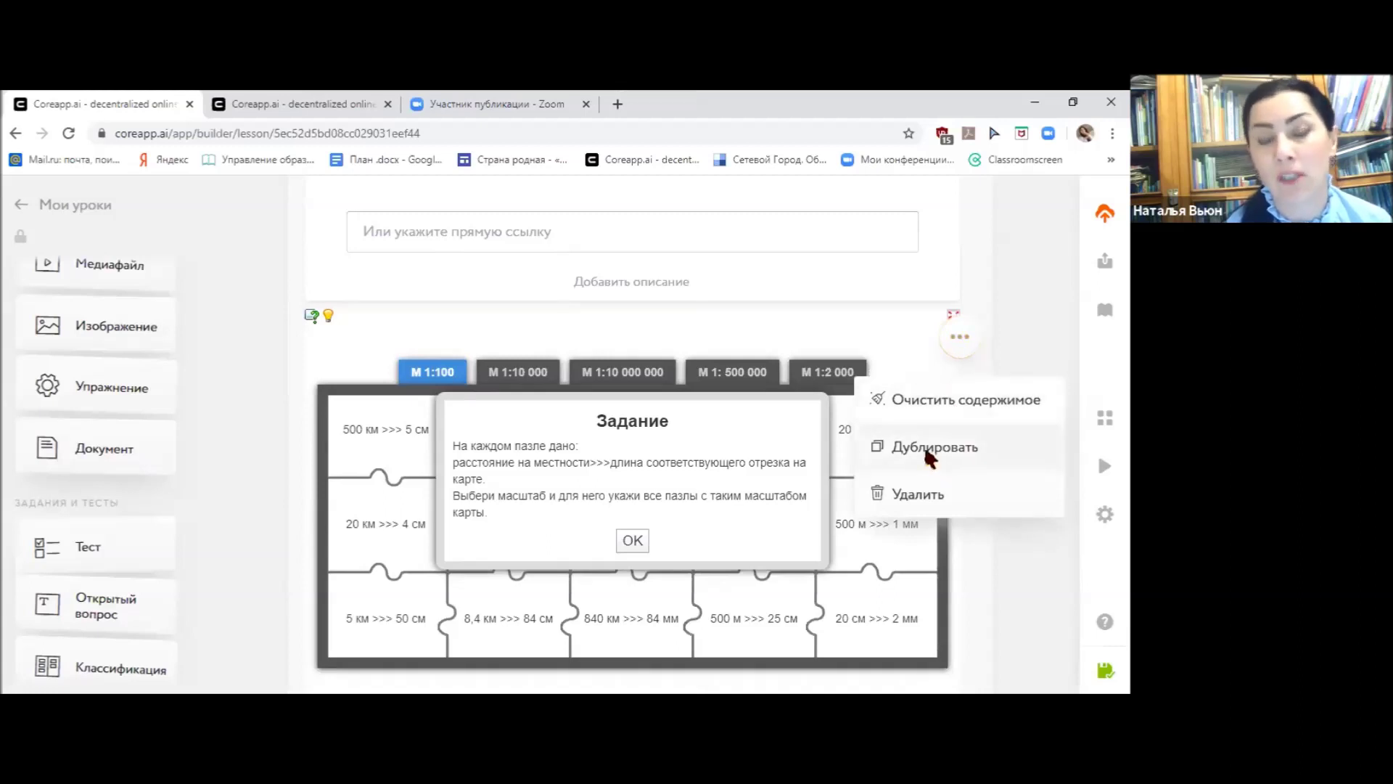
{"action": "left_click", "coordinate": [914, 493]}
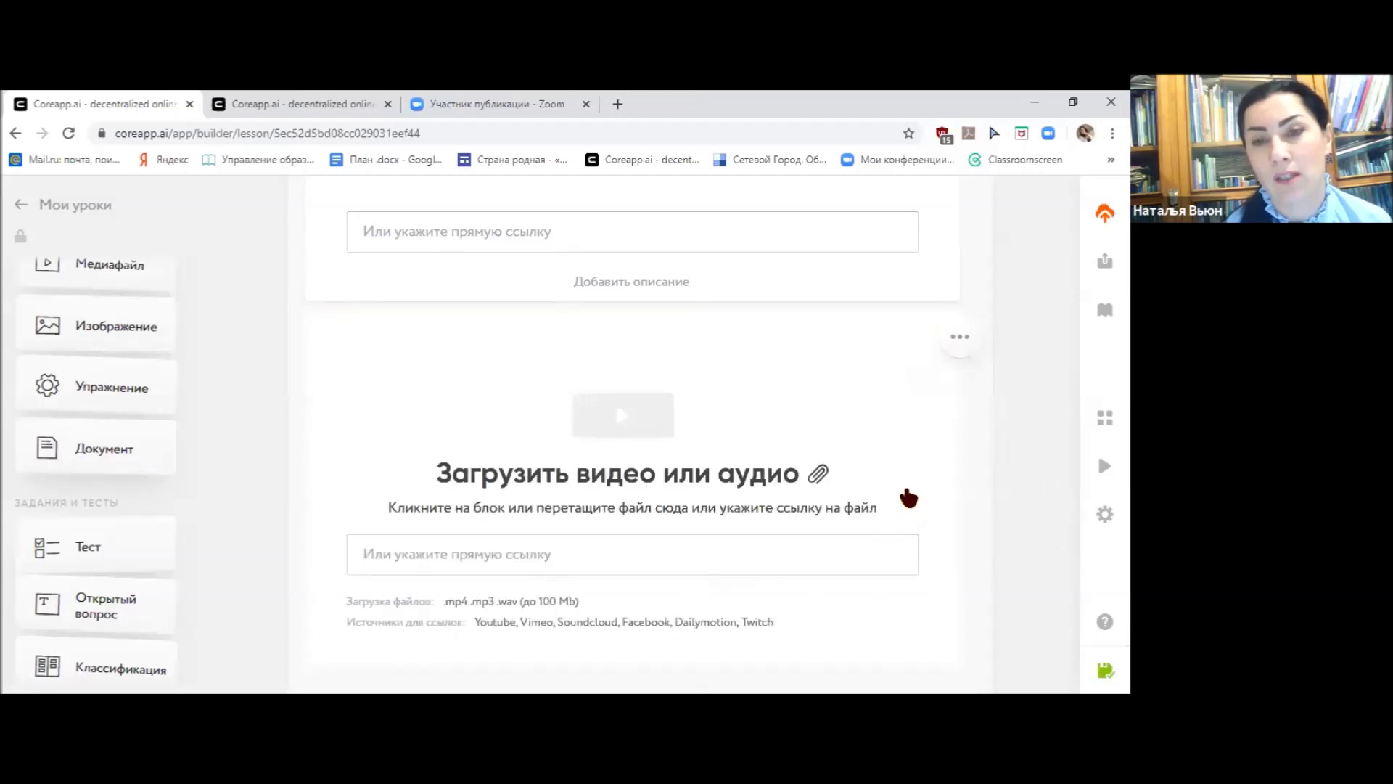
- Delete the empty video/audio block and the image block from the lesson page
{"action": "left_click", "coordinate": [960, 337]}
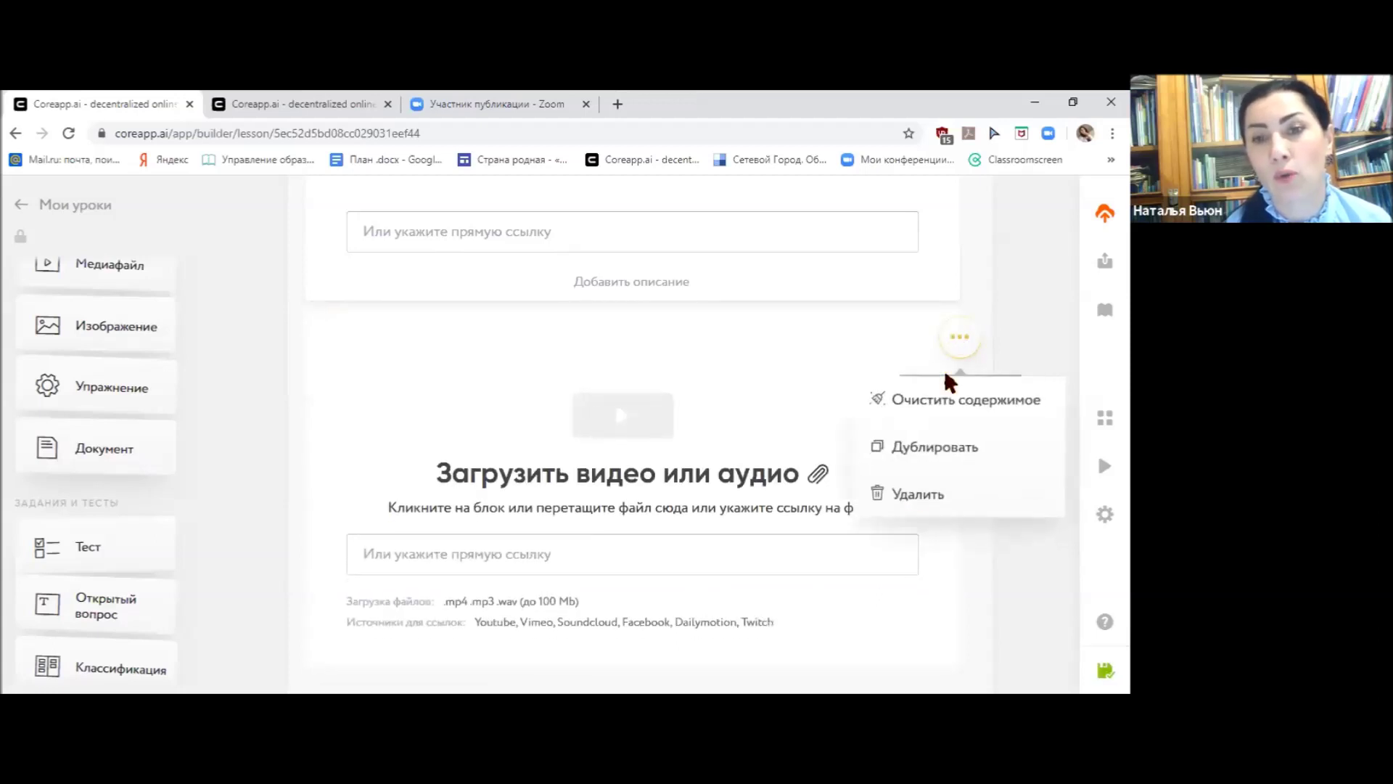
{"action": "left_click", "coordinate": [914, 493]}
{"action": "scroll", "coordinate": [943, 458], "scroll_direction": "up", "scroll_amount": 2}
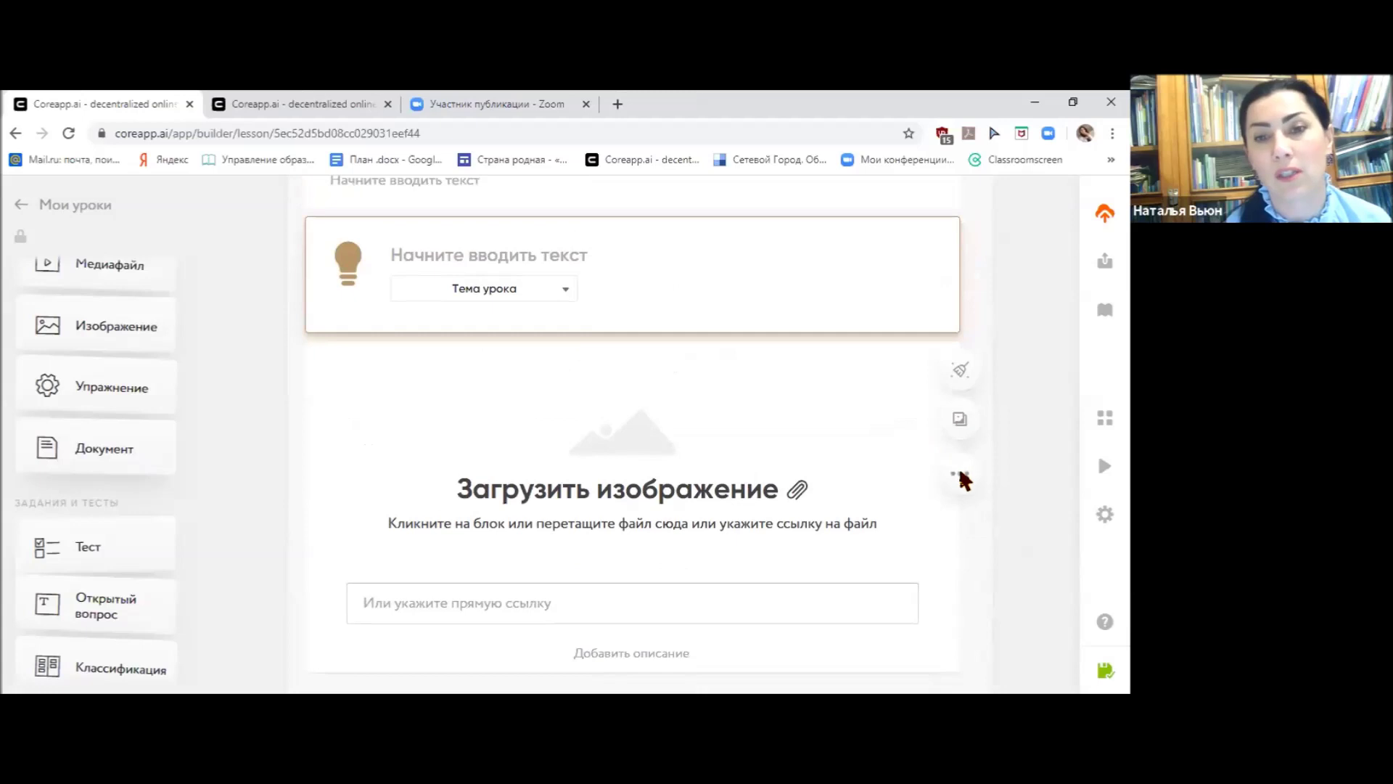
{"action": "left_click", "coordinate": [963, 478]}
{"action": "left_click", "coordinate": [952, 598]}
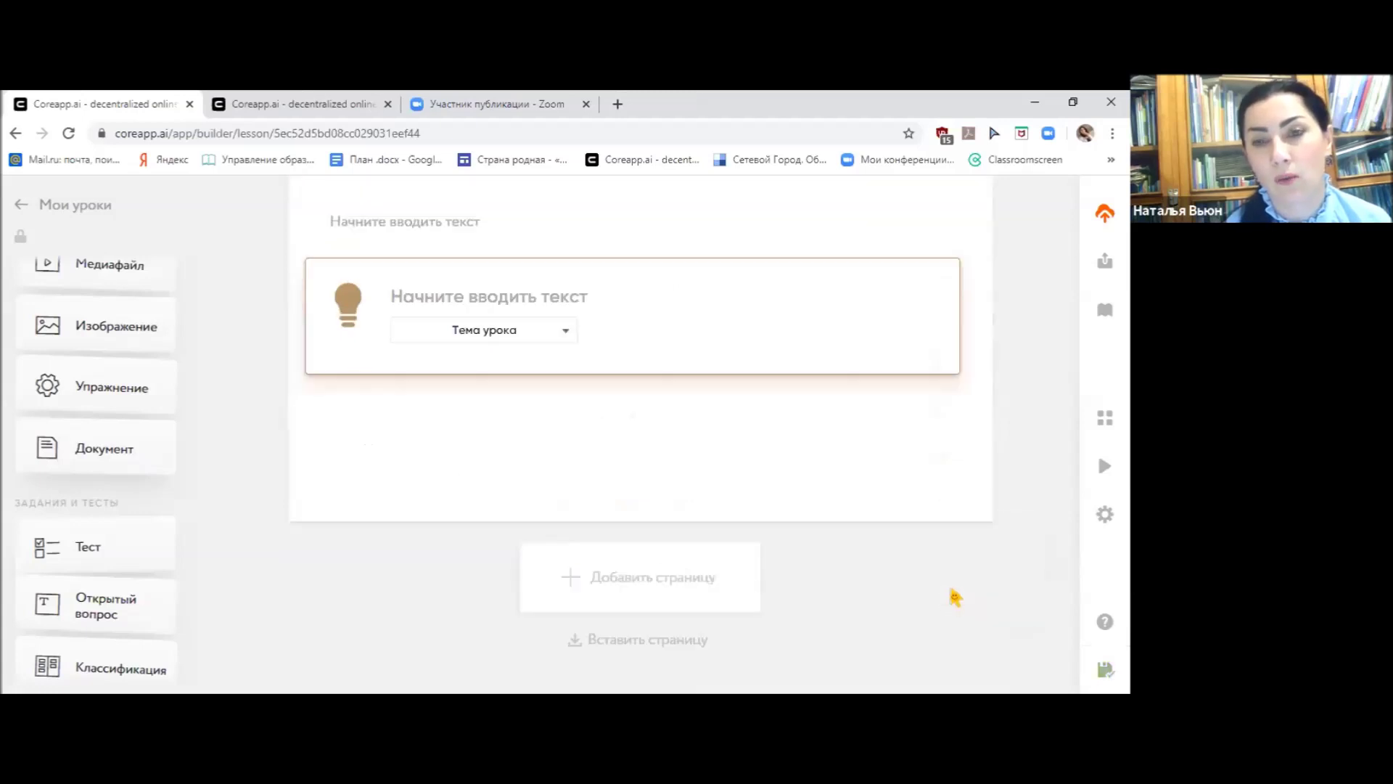
- Add a Документ block below the Тема урока instruction block
{"action": "scroll", "coordinate": [69, 357], "scroll_direction": "down", "scroll_amount": 1}
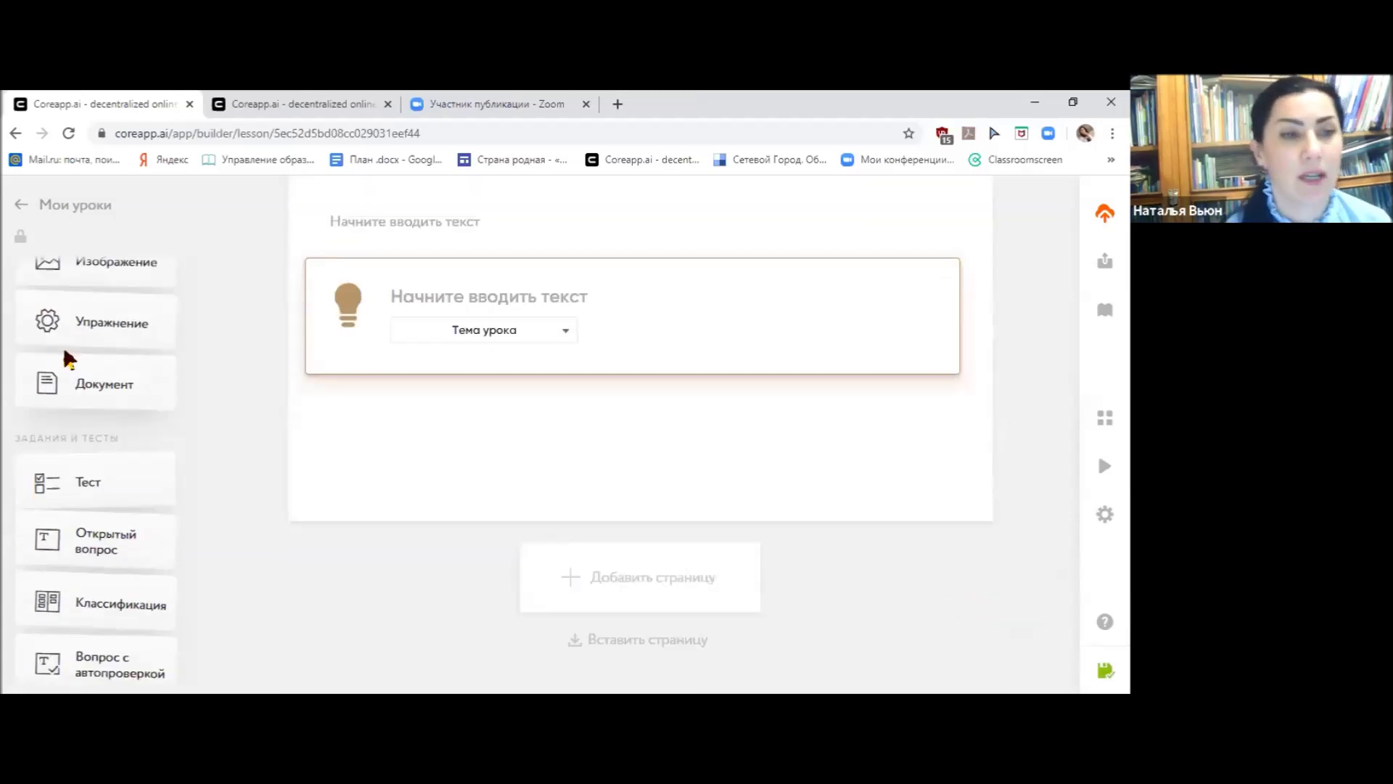
{"action": "scroll", "coordinate": [63, 346], "scroll_direction": "down", "scroll_amount": 1}
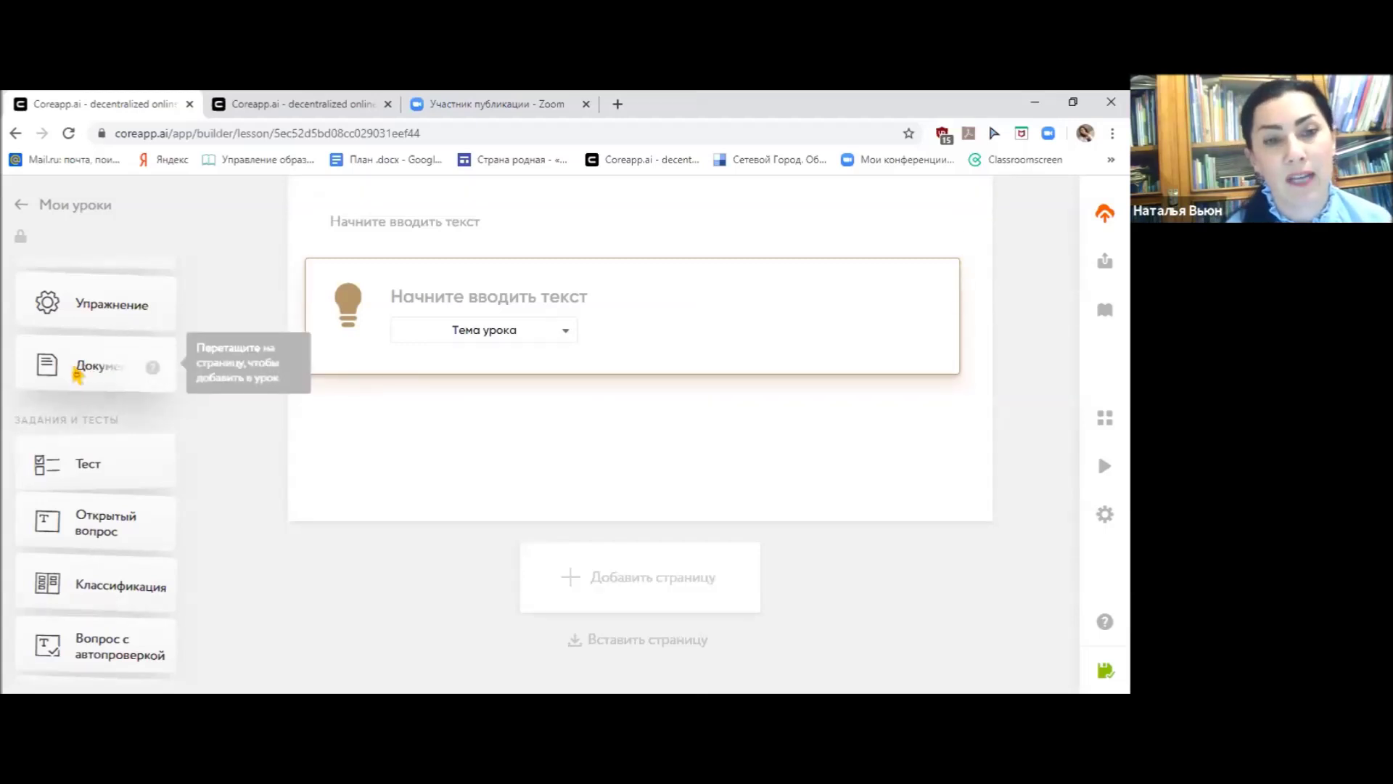
{"action": "left_click_drag", "start_coordinate": [77, 373], "coordinate": [406, 422]}
{"action": "scroll", "coordinate": [664, 479], "scroll_direction": "down", "scroll_amount": 2}
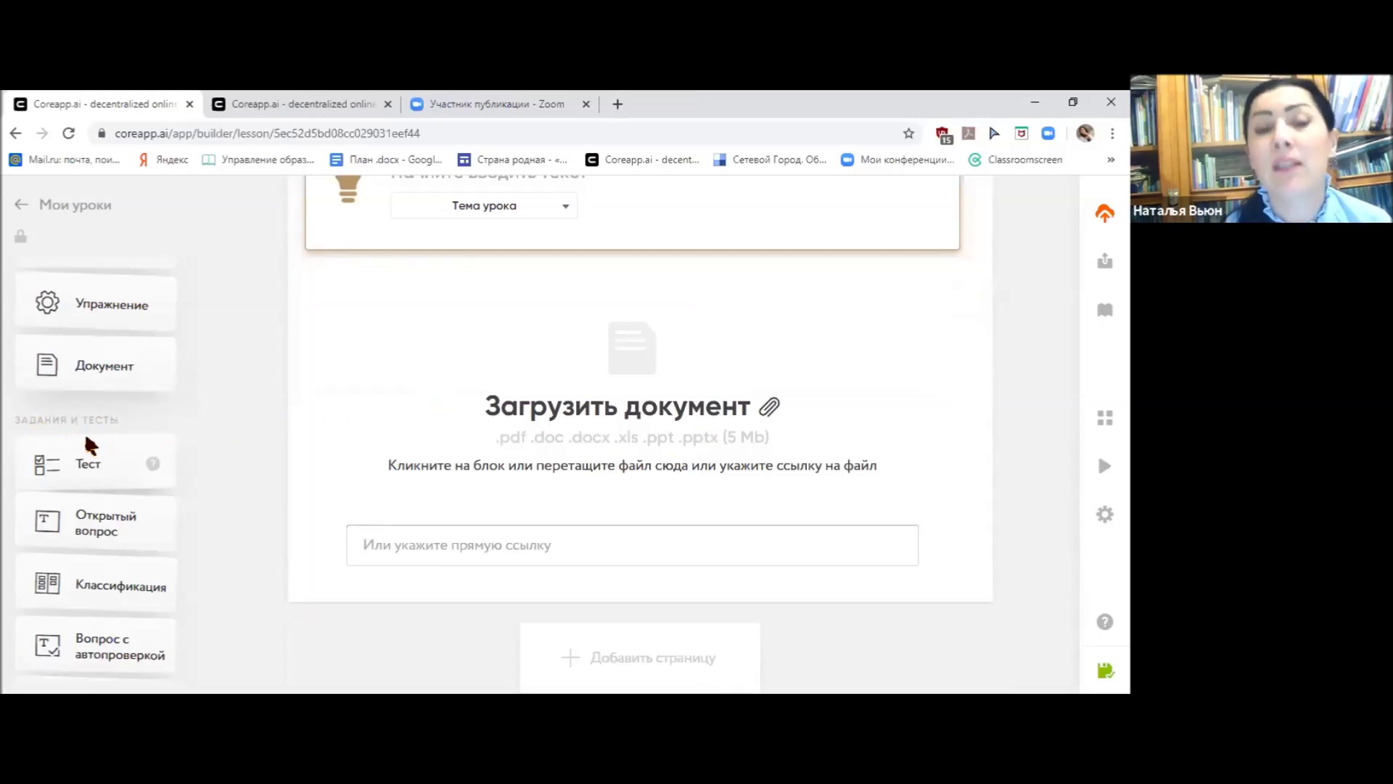
- Insert a Тест block between the instruction block and the document block, and place the cursor in its question field
{"action": "scroll", "coordinate": [77, 435], "scroll_direction": "down", "scroll_amount": 2}
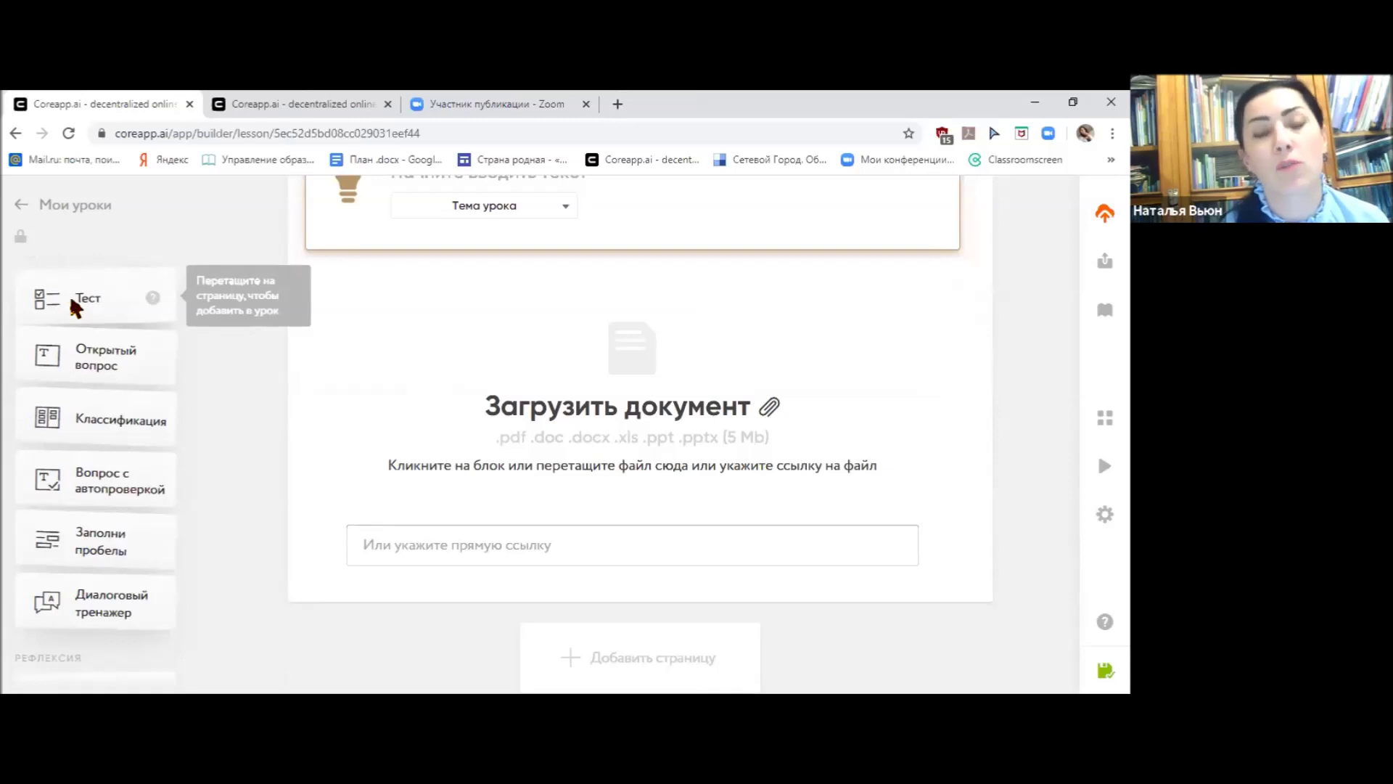
{"action": "left_click_drag", "start_coordinate": [70, 294], "coordinate": [423, 373]}
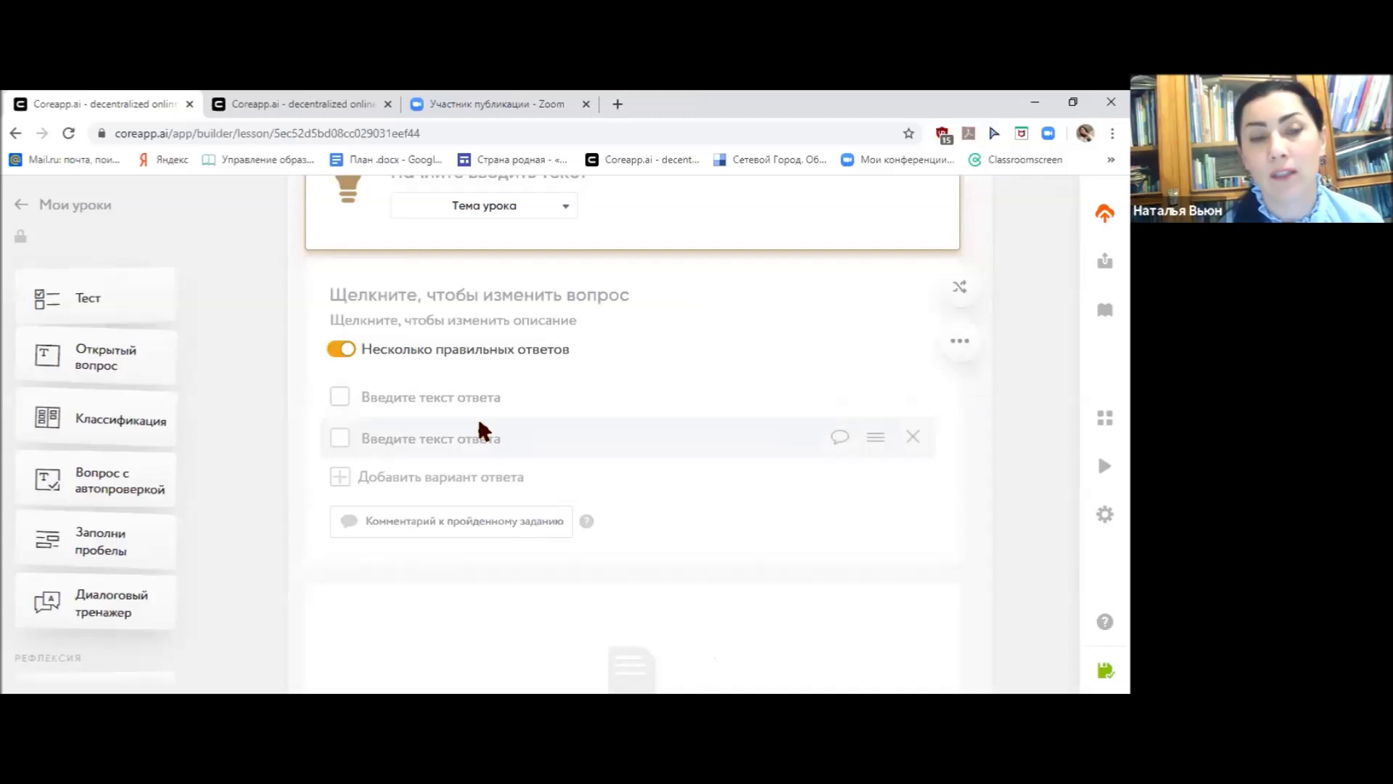
{"action": "left_click", "coordinate": [388, 299]}
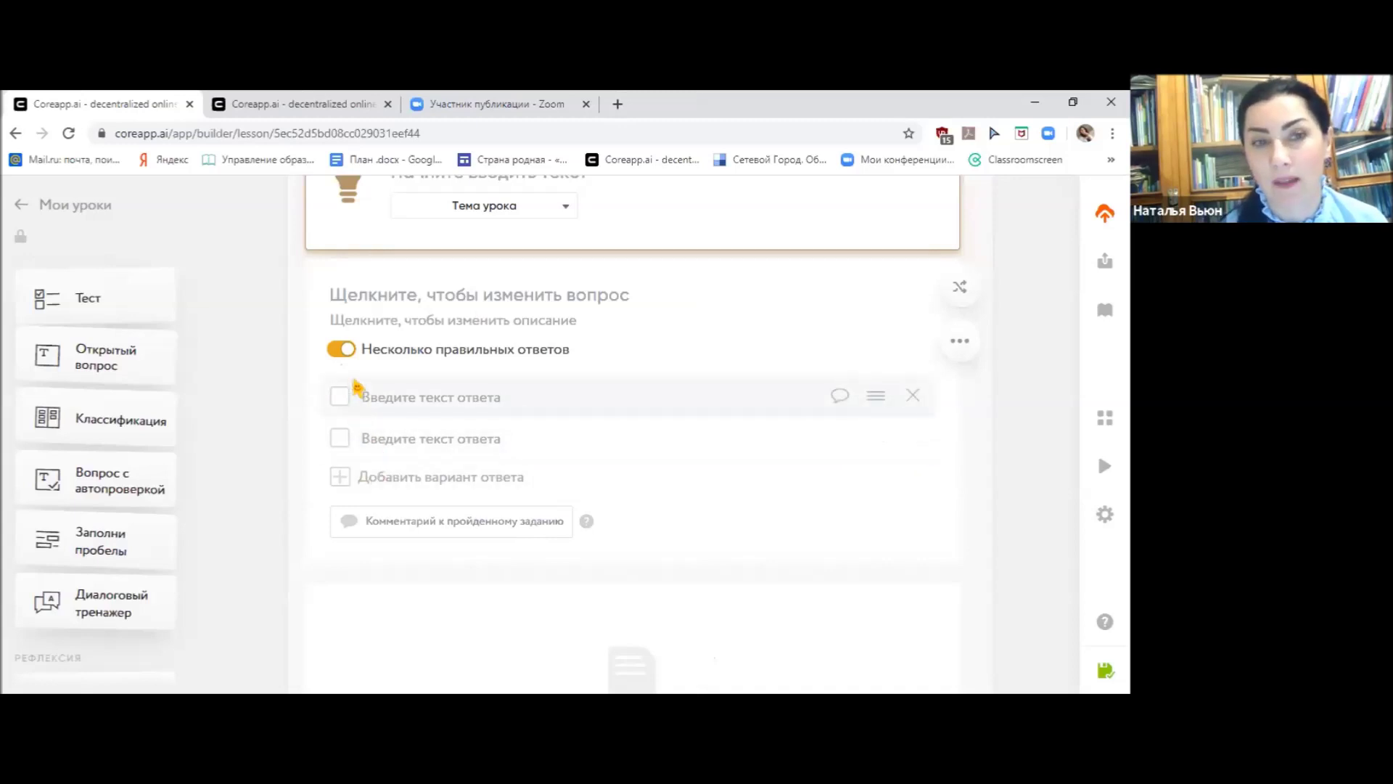
- Insert an Опрос block below the test block and go through its question and answer fields
{"action": "scroll", "coordinate": [95, 363], "scroll_direction": "down", "scroll_amount": 2}
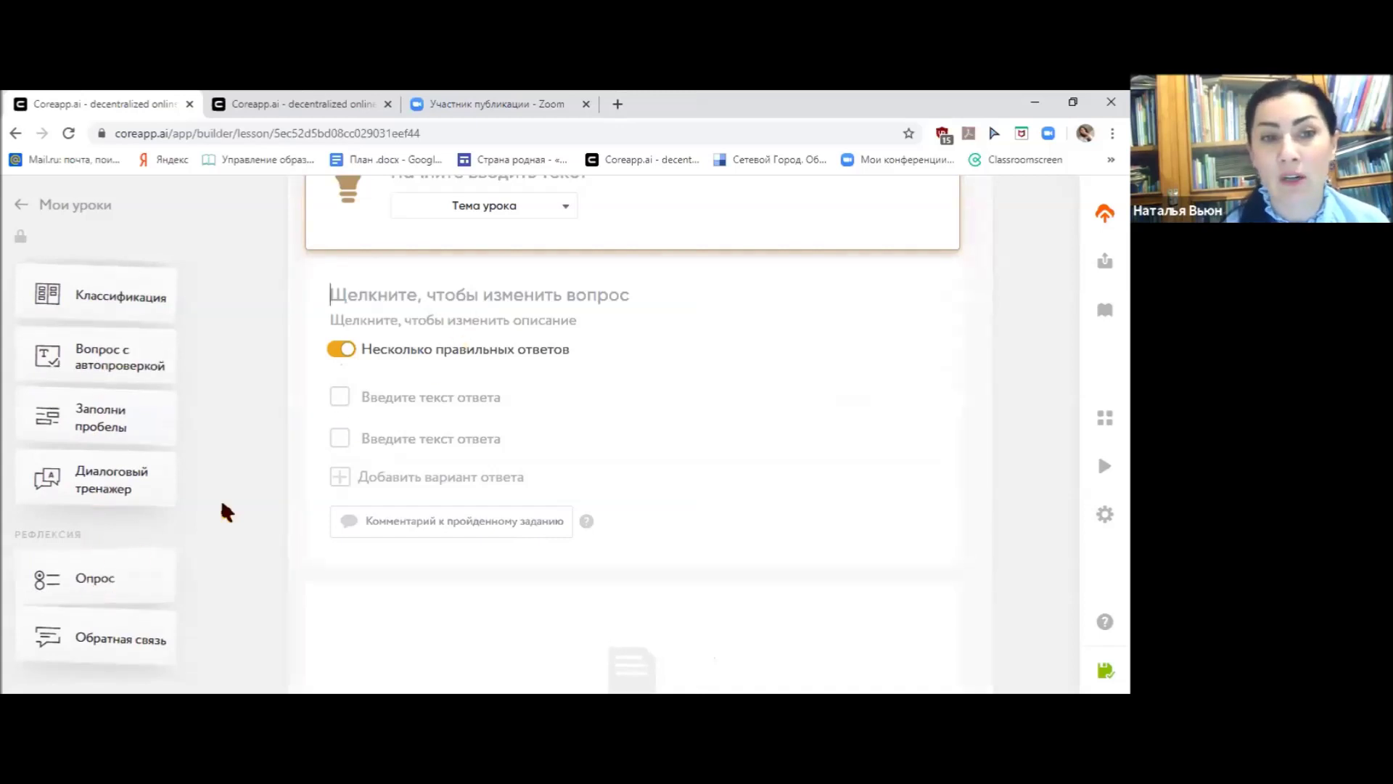
{"action": "mouse_move", "coordinate": [454, 328]}
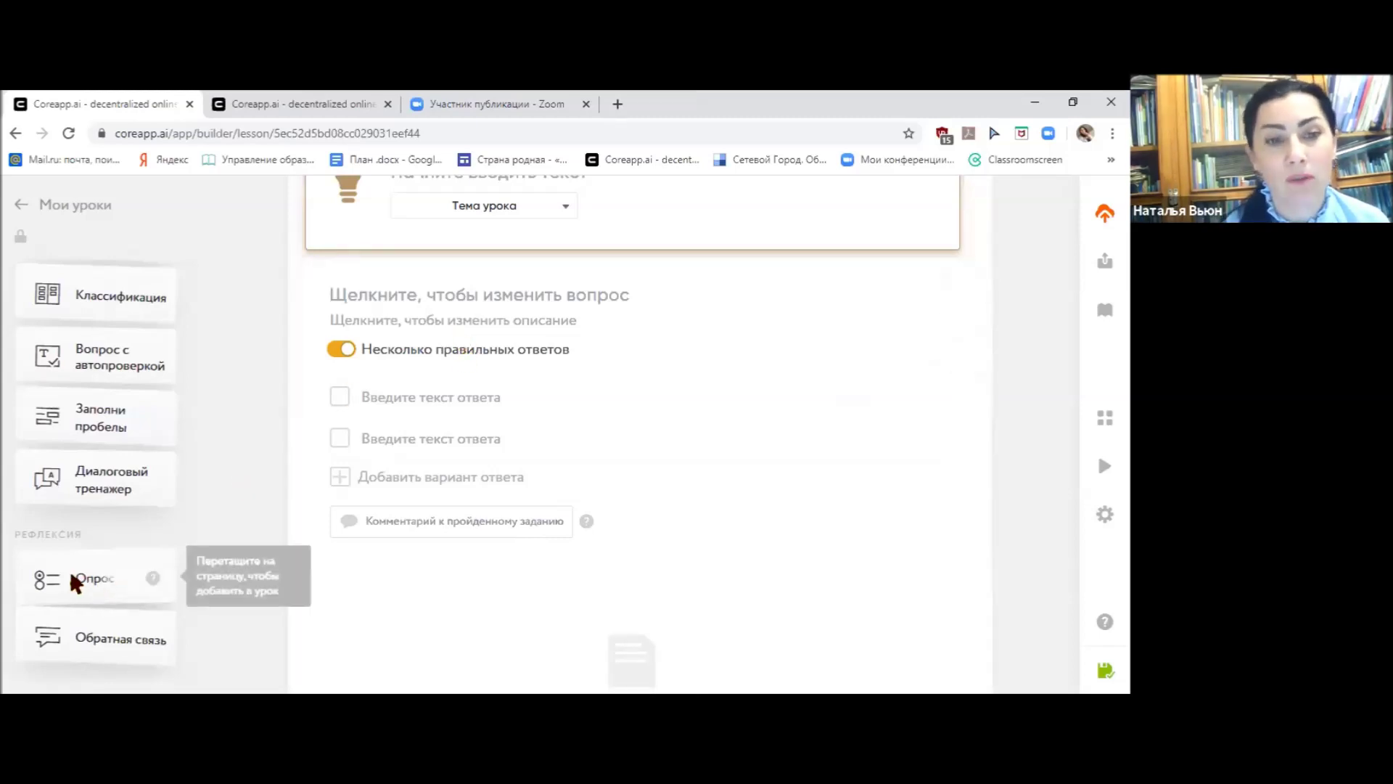
{"action": "left_click_drag", "start_coordinate": [71, 577], "coordinate": [491, 512]}
{"action": "scroll", "coordinate": [491, 511], "scroll_direction": "down", "scroll_amount": 3}
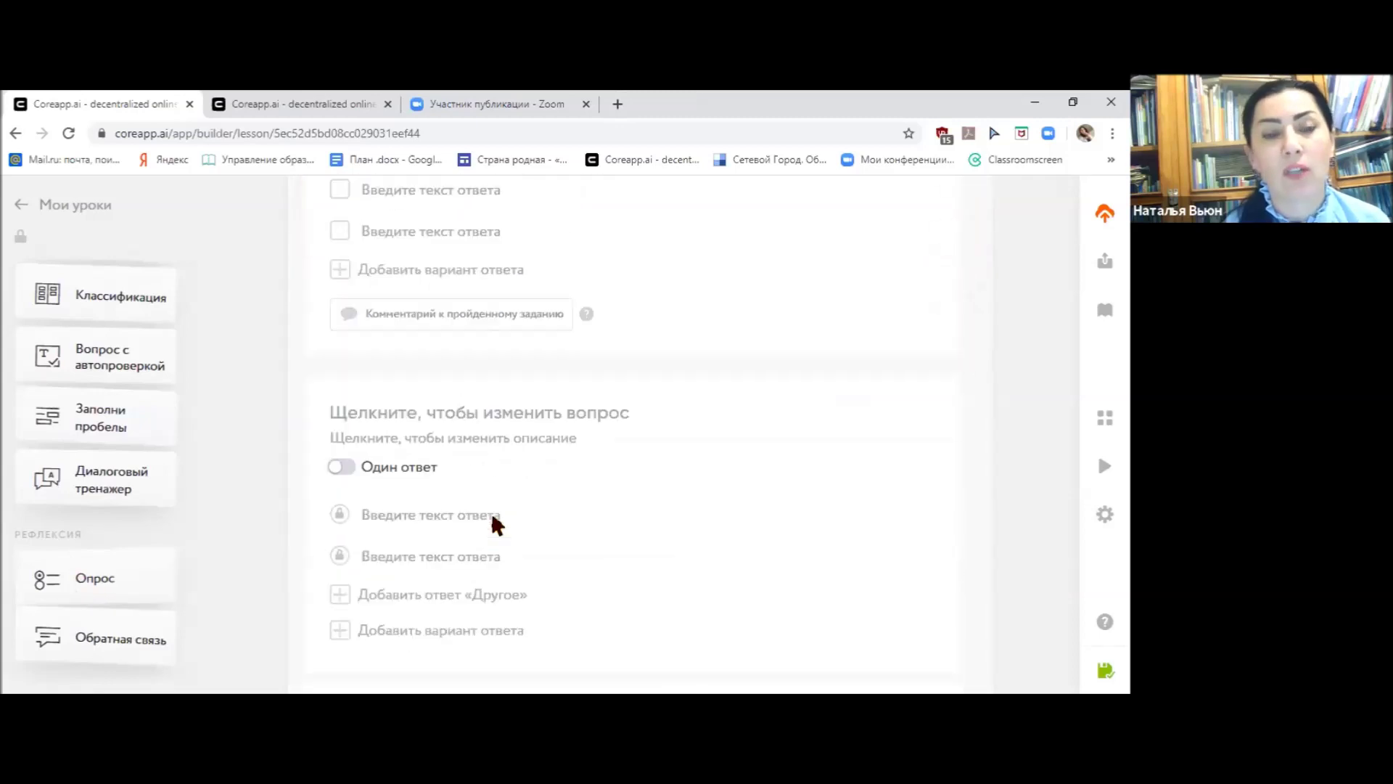
{"action": "left_click", "coordinate": [393, 353]}
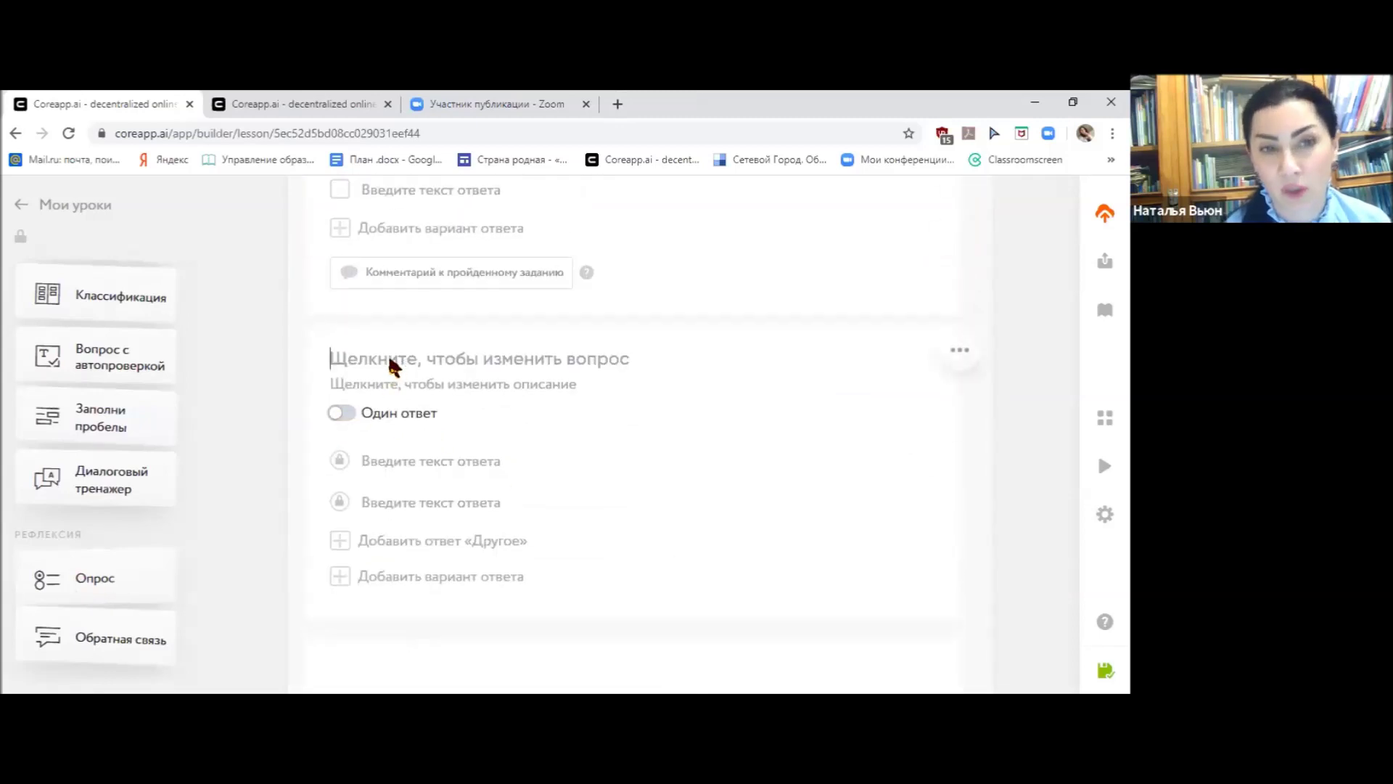
{"action": "left_click", "coordinate": [397, 478]}
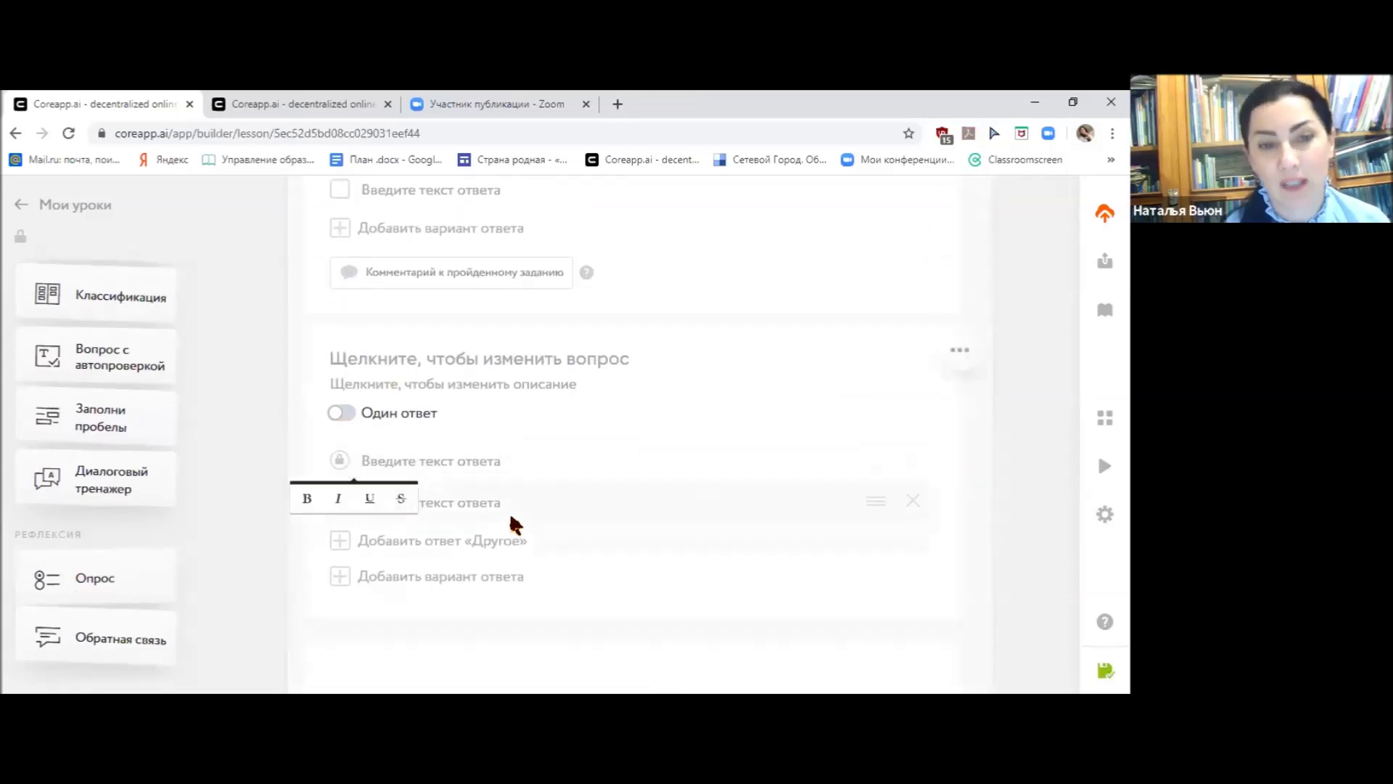
- Switch the survey block to Несколько ответов and place the cursor in its second answer field
{"action": "left_click", "coordinate": [341, 413]}
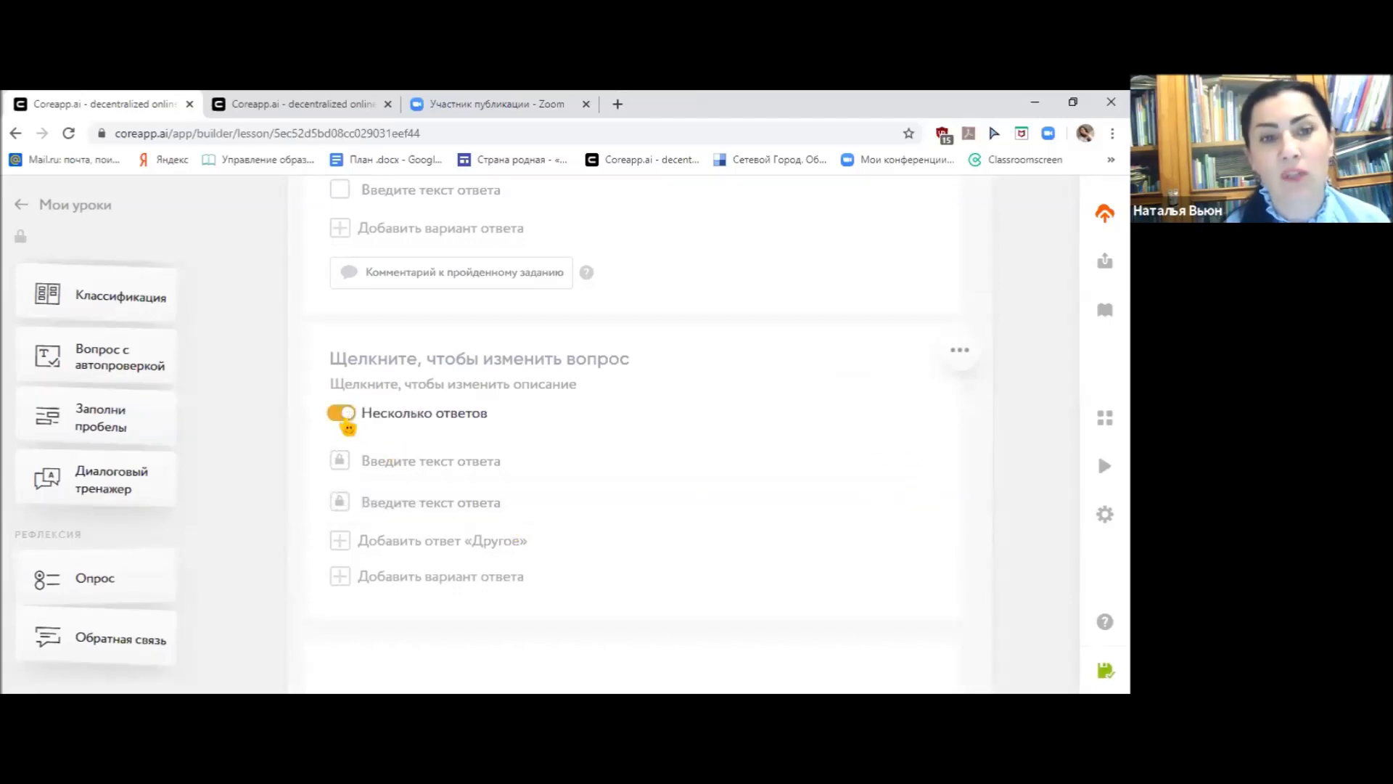
{"action": "left_click", "coordinate": [343, 415]}
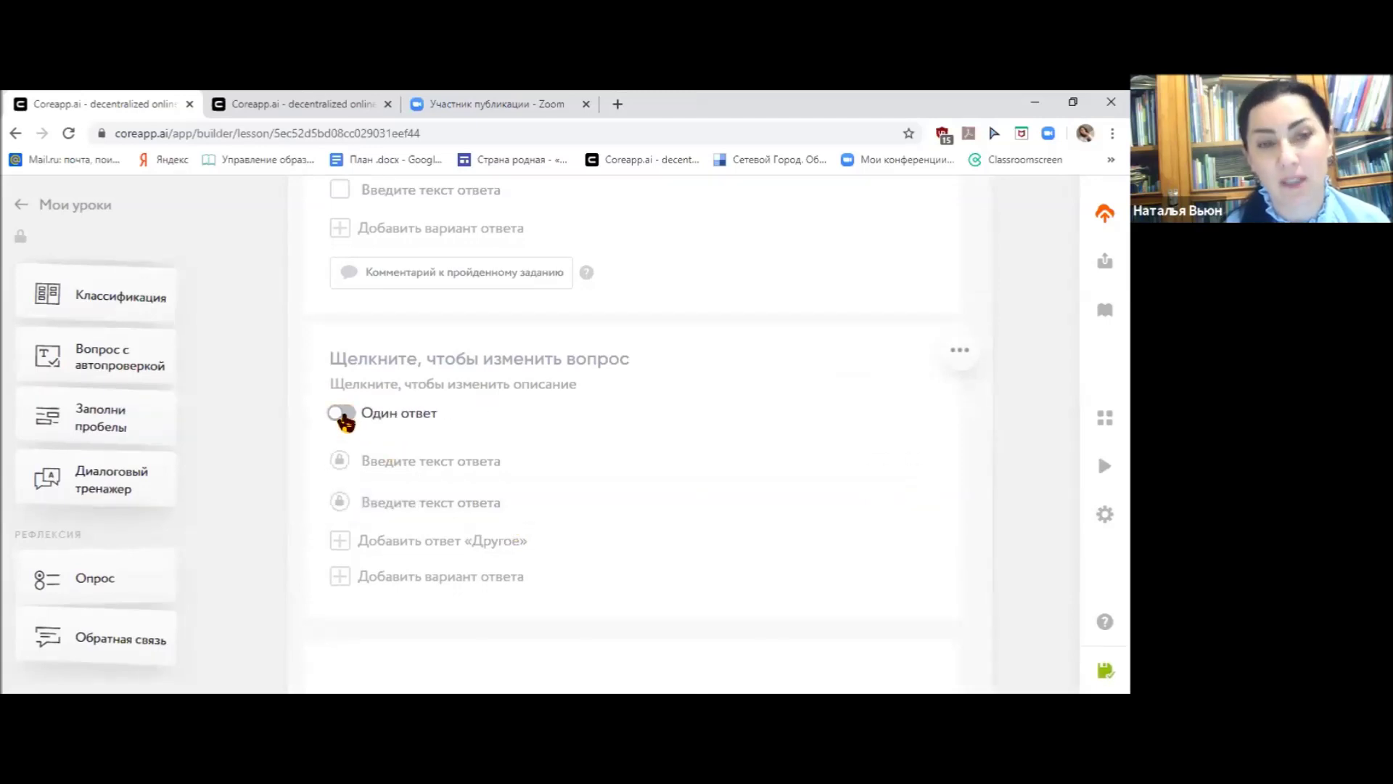
{"action": "left_click", "coordinate": [341, 415]}
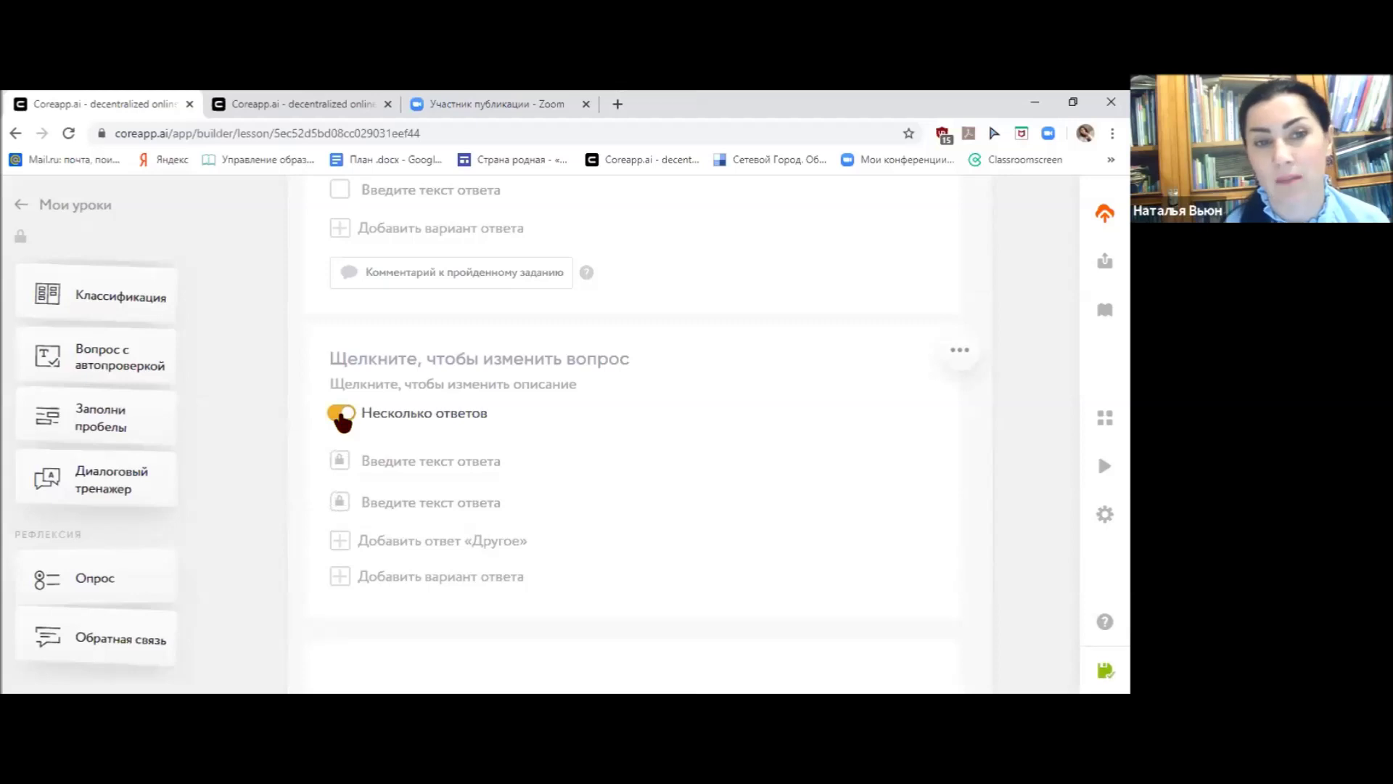
{"action": "left_click", "coordinate": [408, 464]}
{"action": "left_click", "coordinate": [435, 505]}
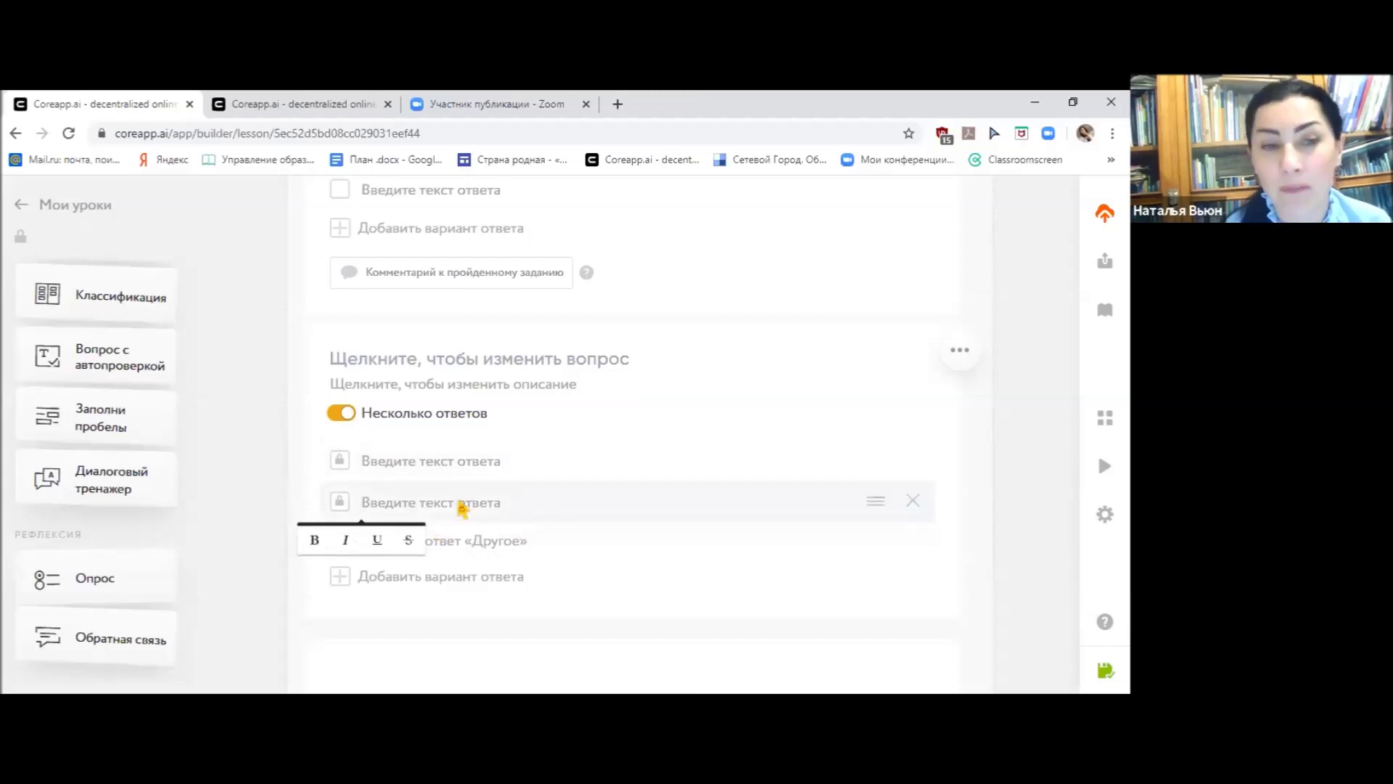
- Insert an Открытый вопрос block between the test and survey blocks
{"action": "scroll", "coordinate": [461, 508], "scroll_direction": "up", "scroll_amount": 4}
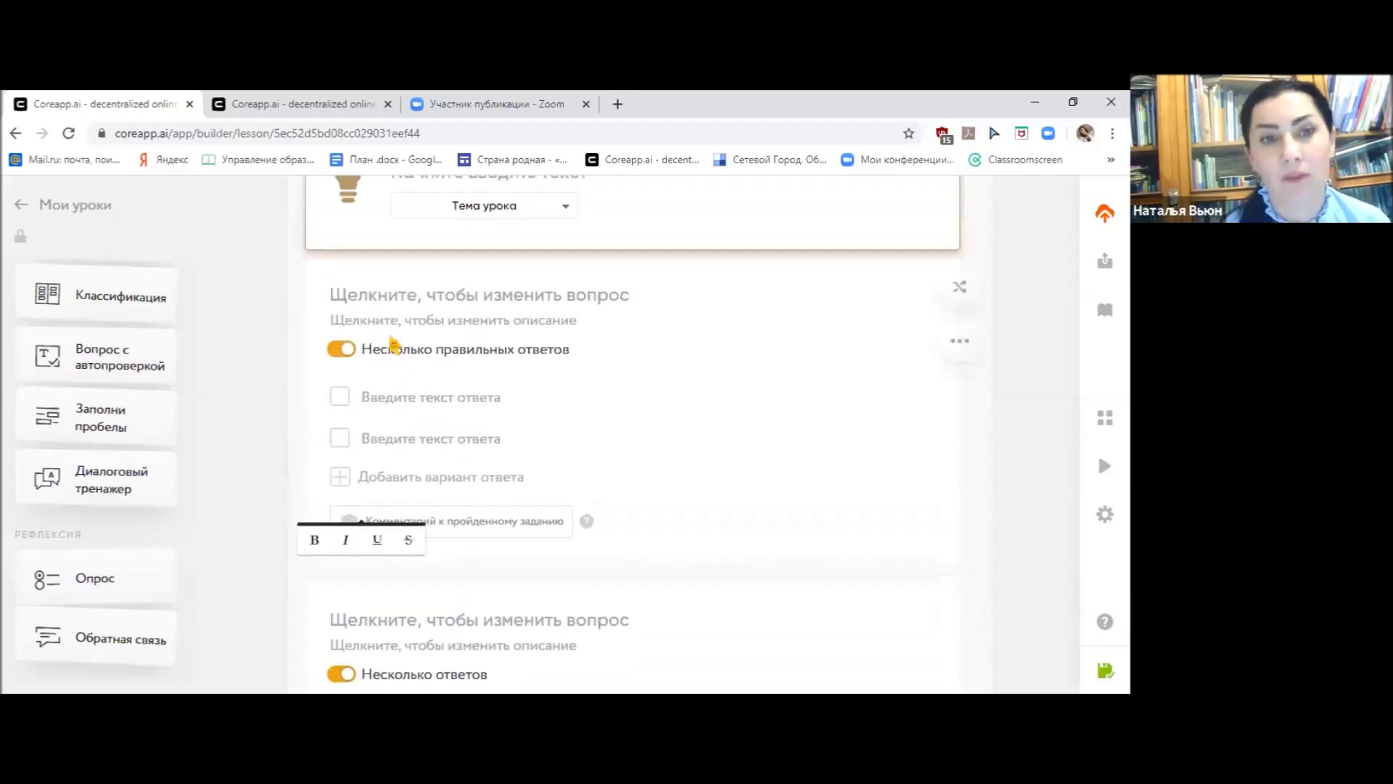
{"action": "scroll", "coordinate": [132, 298], "scroll_direction": "up", "scroll_amount": 3}
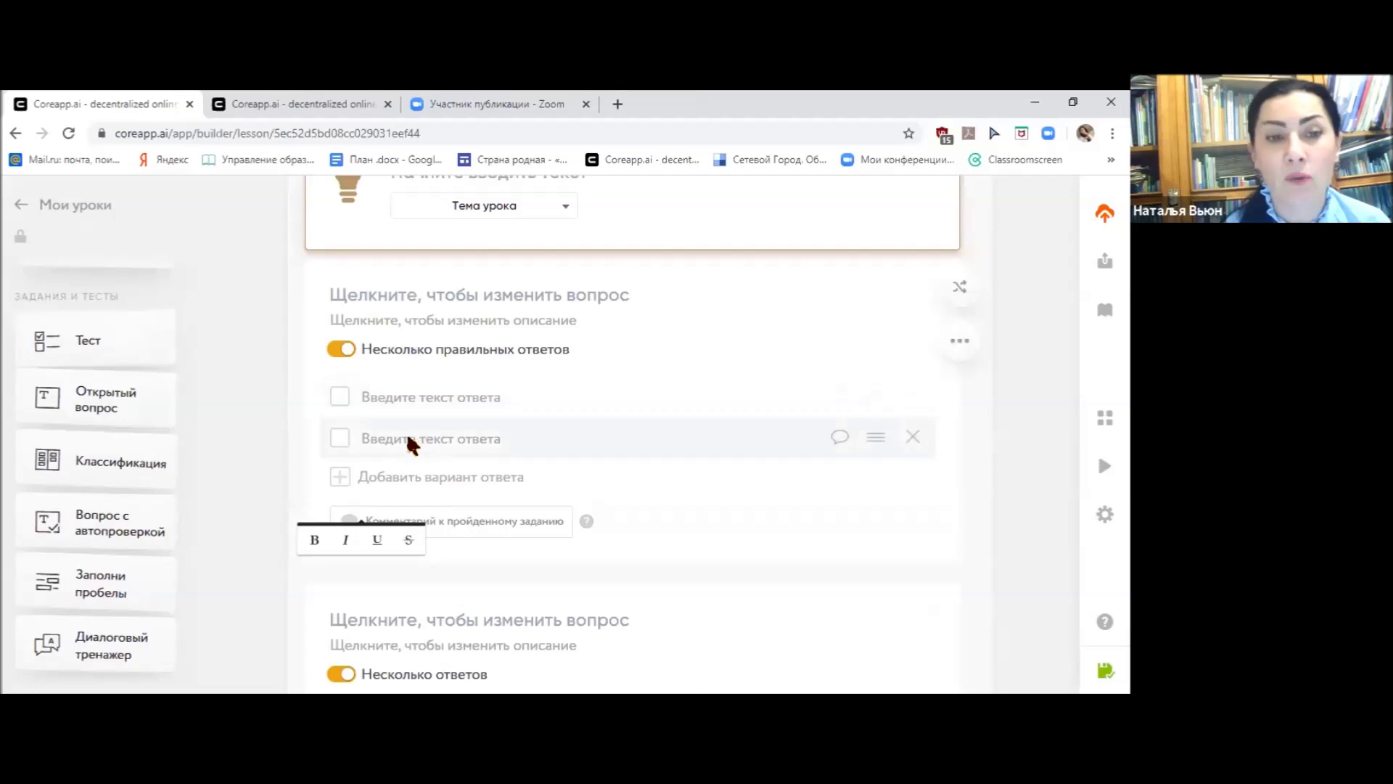
{"action": "scroll", "coordinate": [536, 432], "scroll_direction": "down", "scroll_amount": 2}
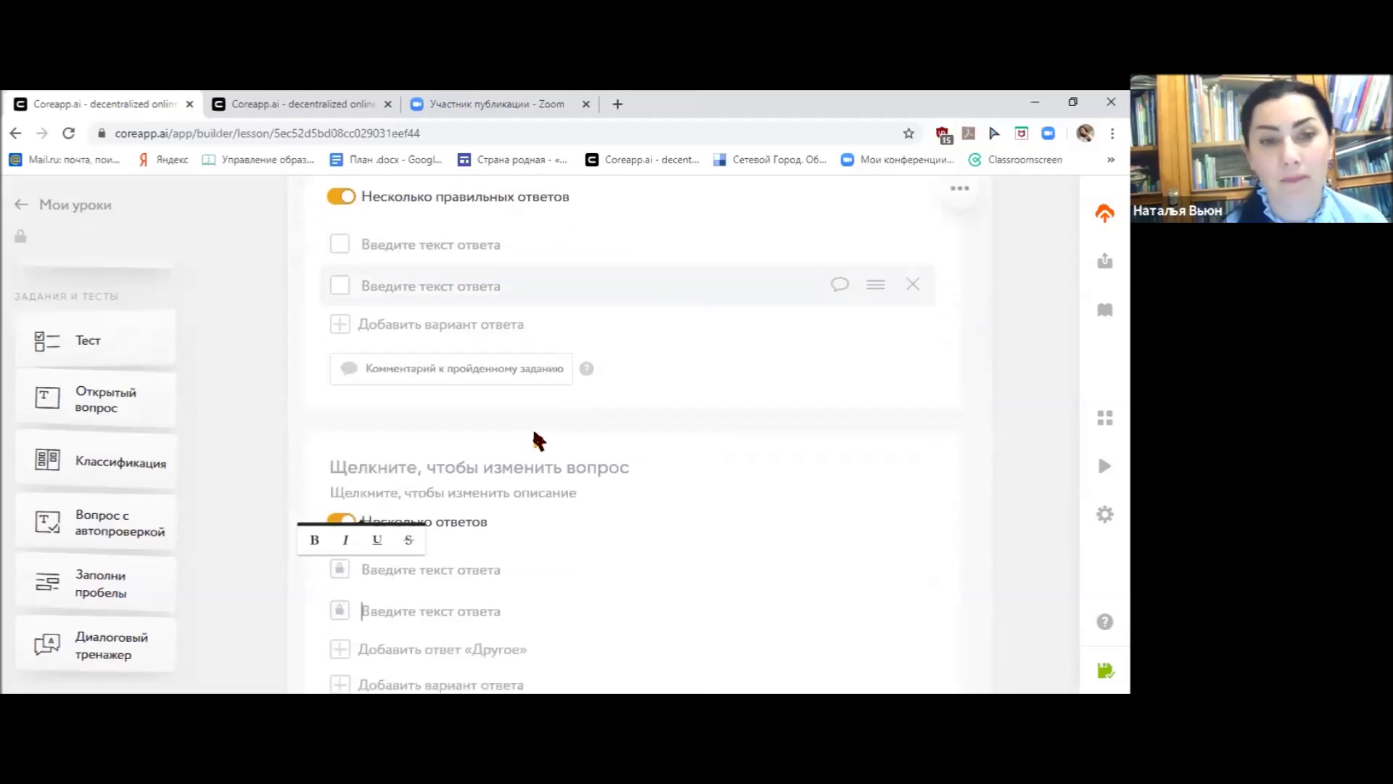
{"action": "left_click_drag", "start_coordinate": [71, 407], "coordinate": [456, 433]}
{"action": "scroll", "coordinate": [456, 434], "scroll_direction": "down", "scroll_amount": 1}
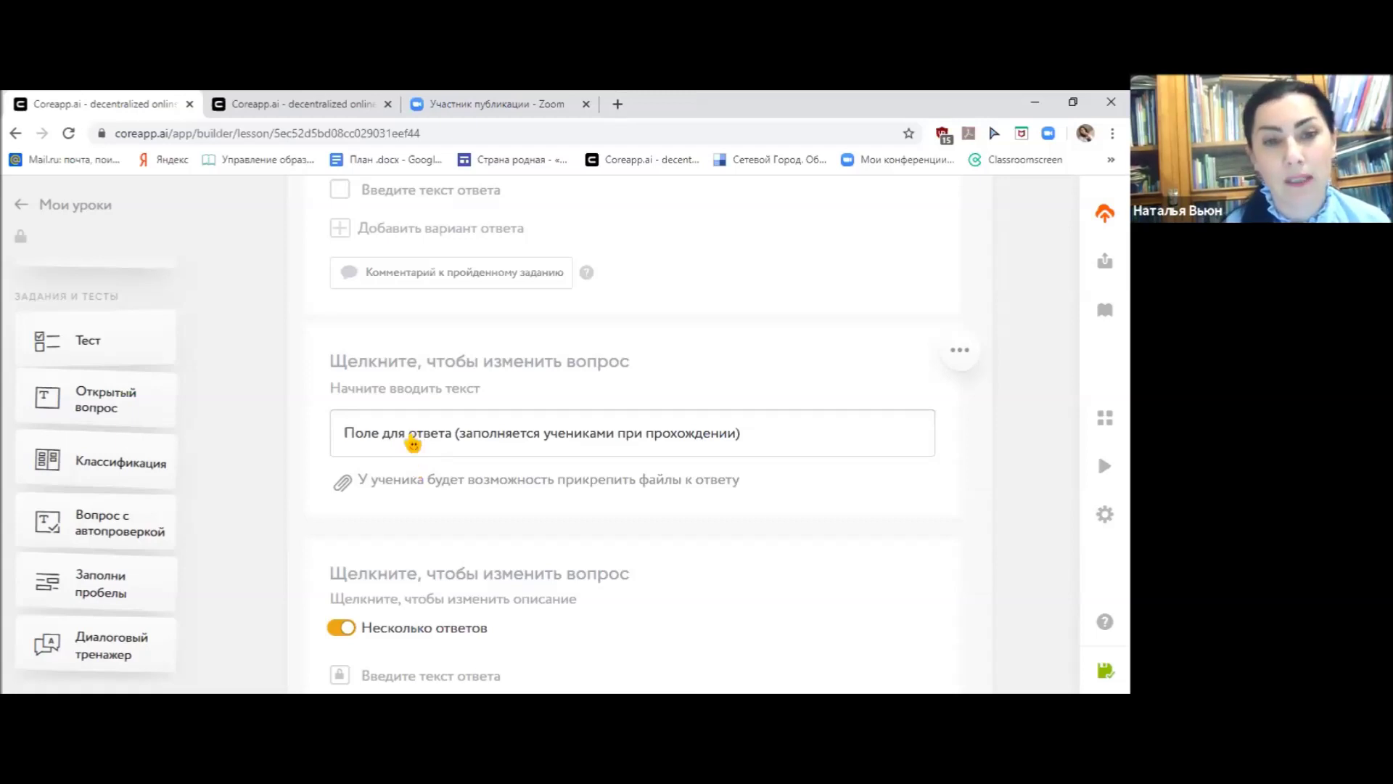
{"action": "scroll", "coordinate": [398, 435], "scroll_direction": "down", "scroll_amount": 1}
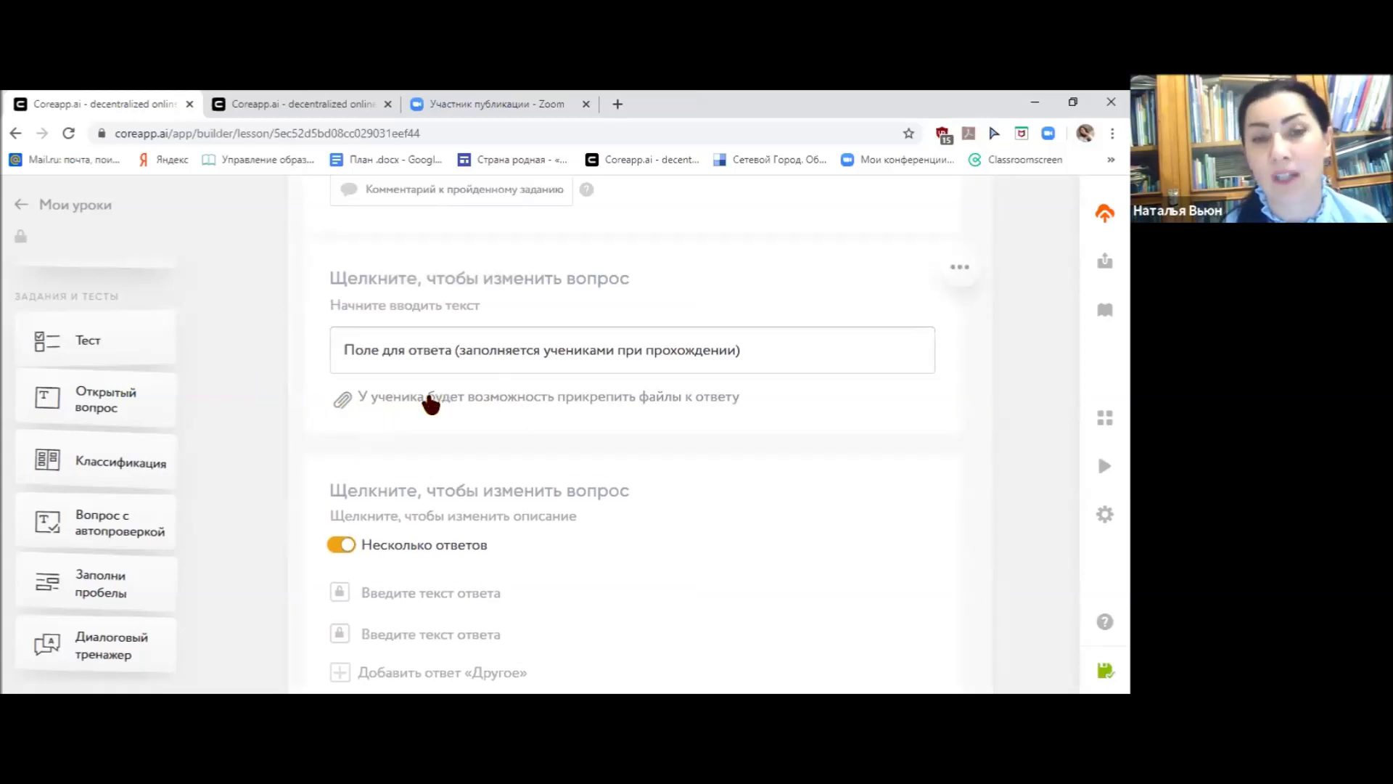
- Insert a Классификация block between the open question and survey blocks and select its word entry field
{"action": "scroll", "coordinate": [91, 451], "scroll_direction": "down", "scroll_amount": 1}
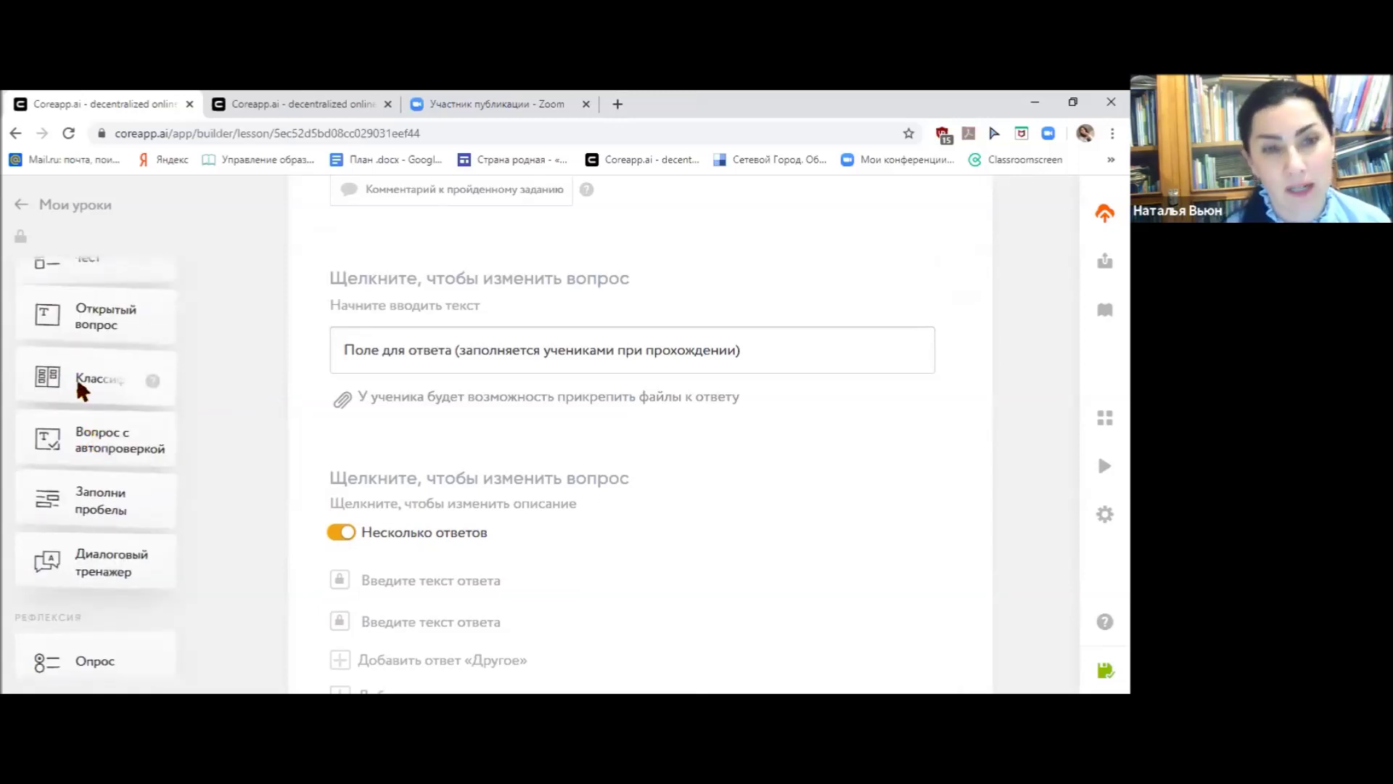
{"action": "left_click_drag", "start_coordinate": [76, 377], "coordinate": [481, 445]}
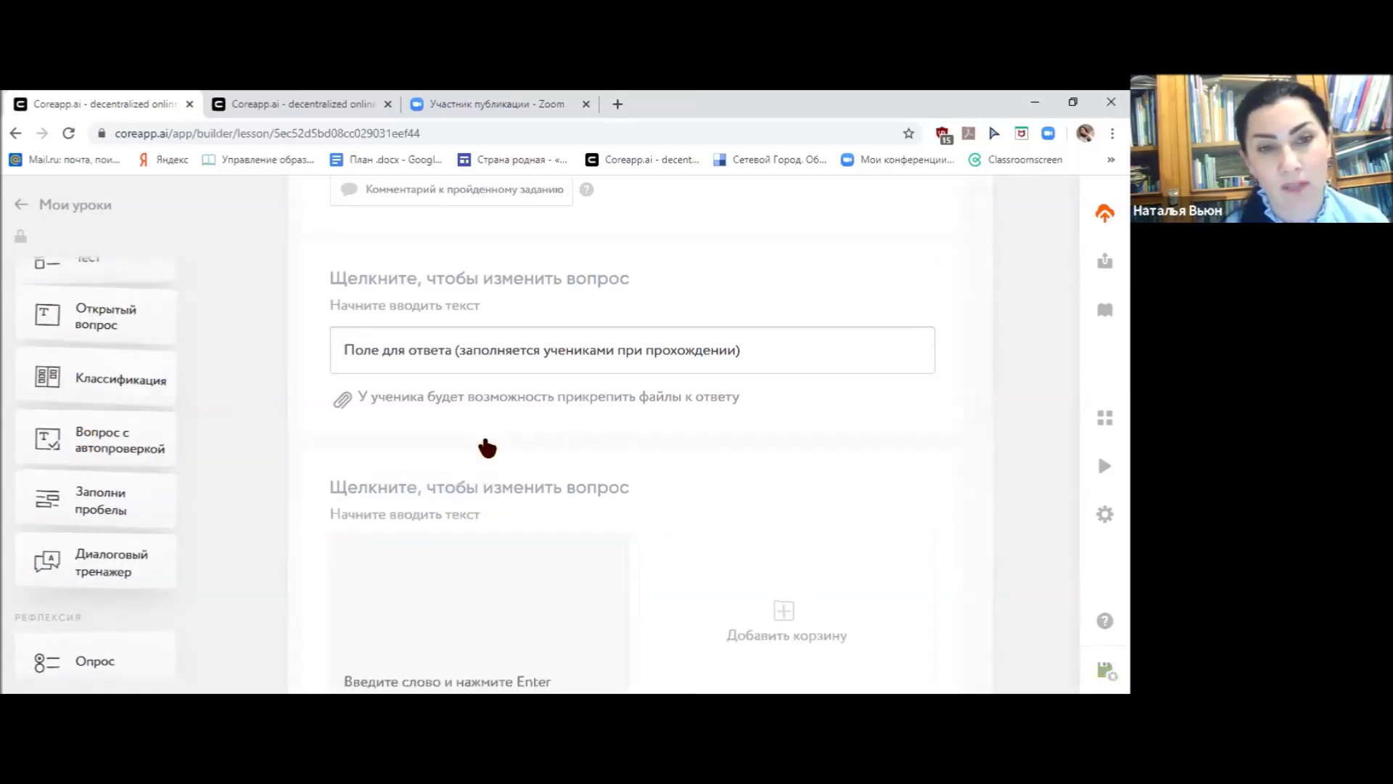
{"action": "scroll", "coordinate": [557, 419], "scroll_direction": "down", "scroll_amount": 2}
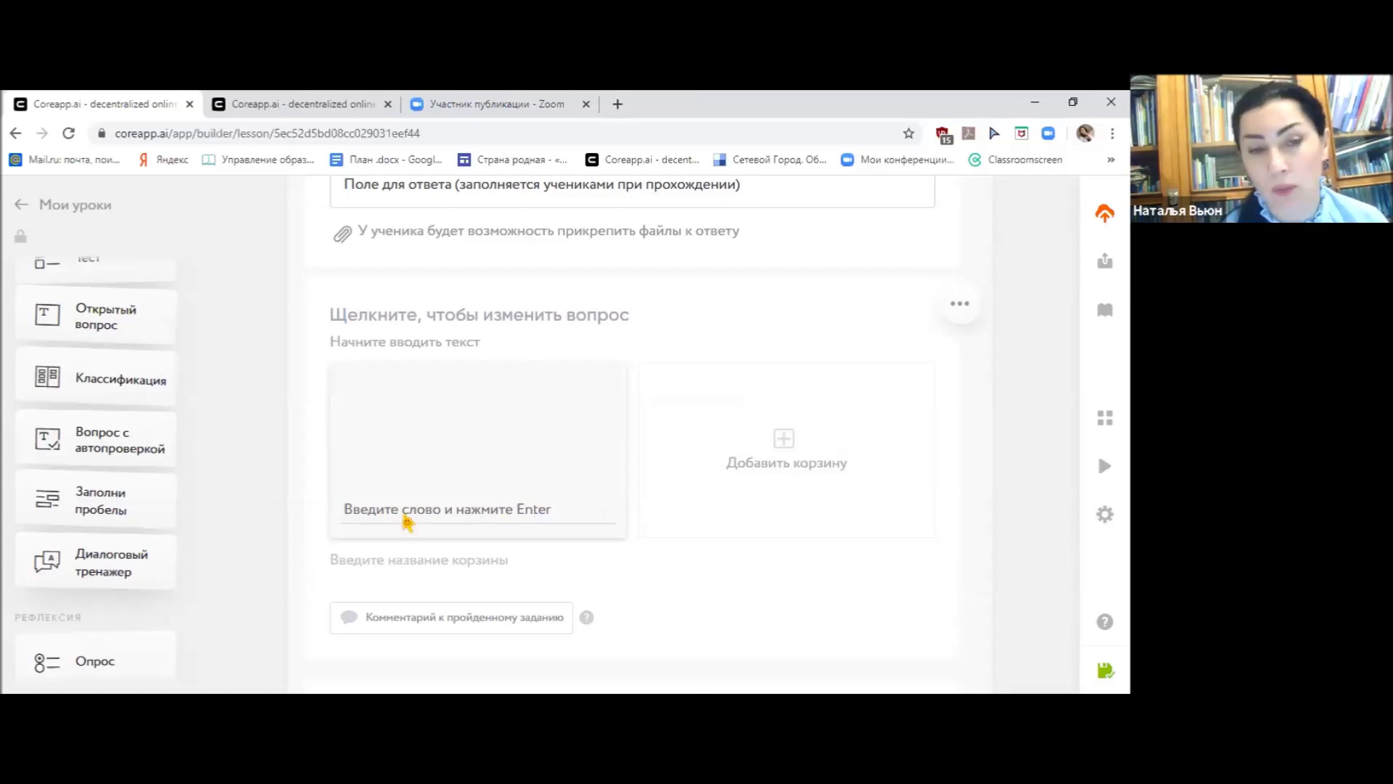
{"action": "left_click", "coordinate": [436, 516]}
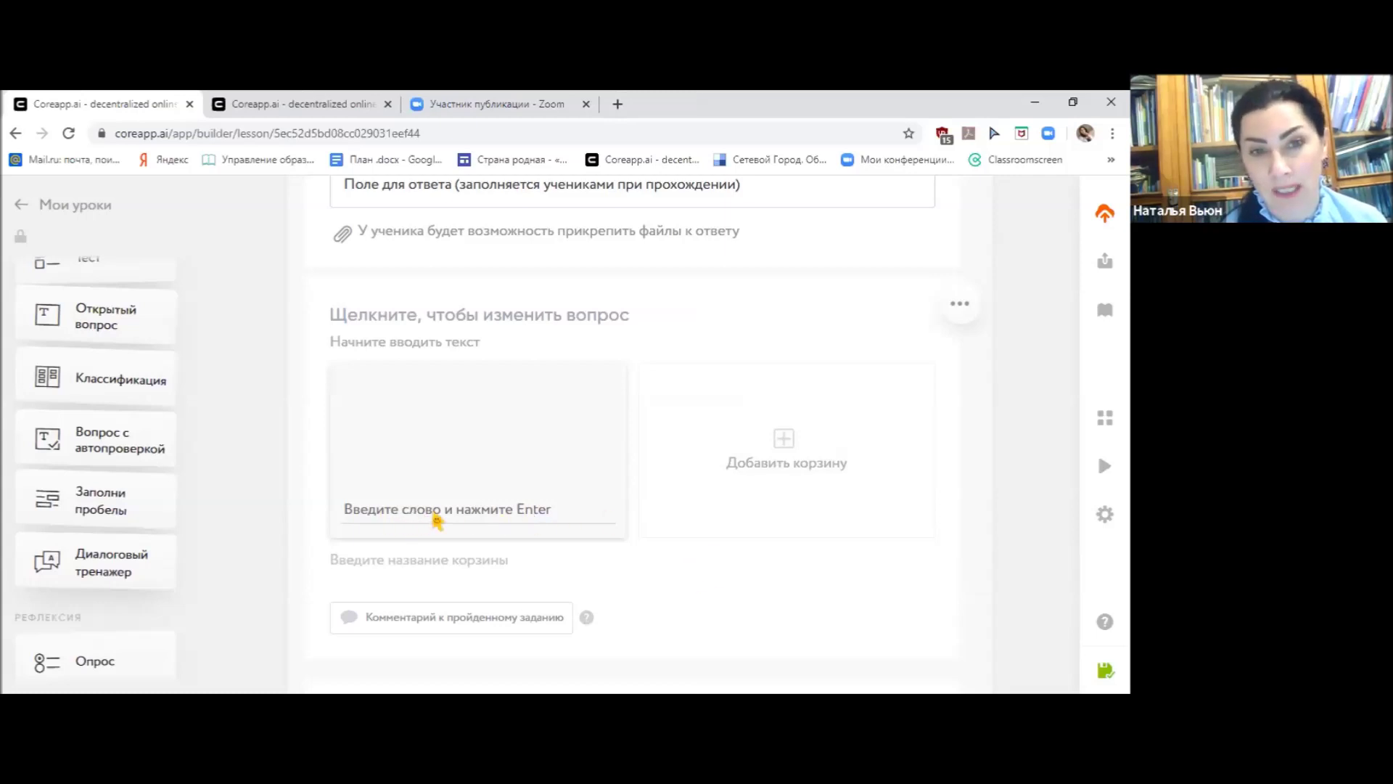
- Add a second basket to the classification block and go through both basket name fields
{"action": "left_click", "coordinate": [786, 449]}
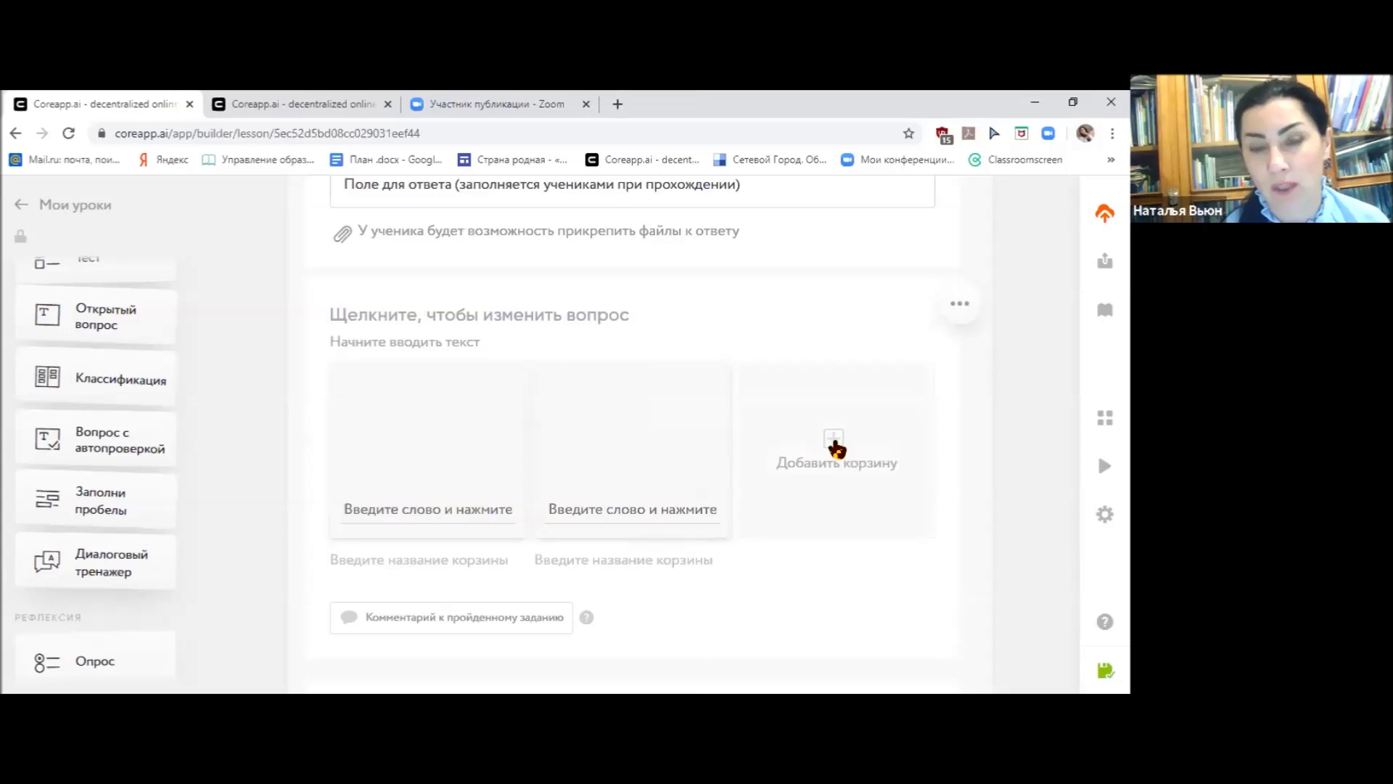
{"action": "scroll", "coordinate": [477, 460], "scroll_direction": "down", "scroll_amount": 1}
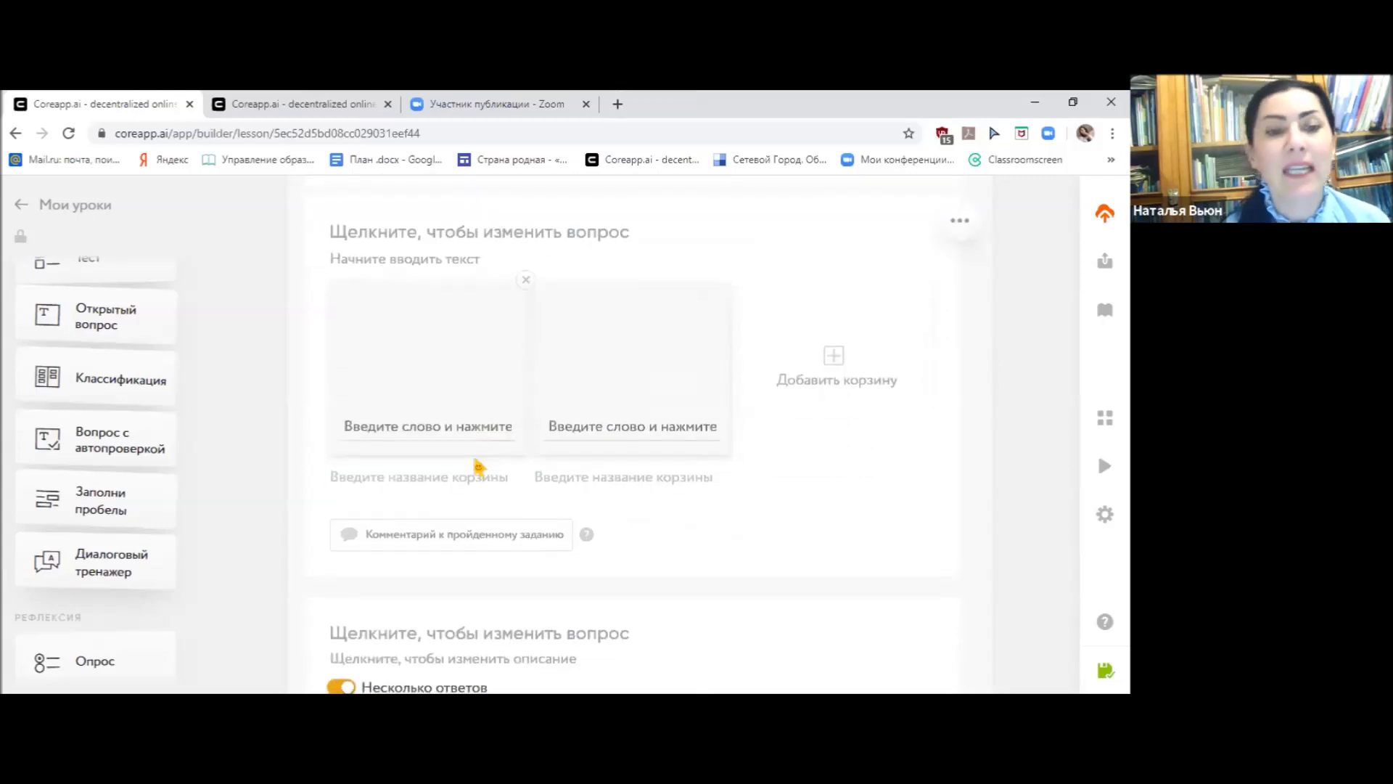
{"action": "left_click", "coordinate": [415, 485]}
{"action": "left_click", "coordinate": [639, 476]}
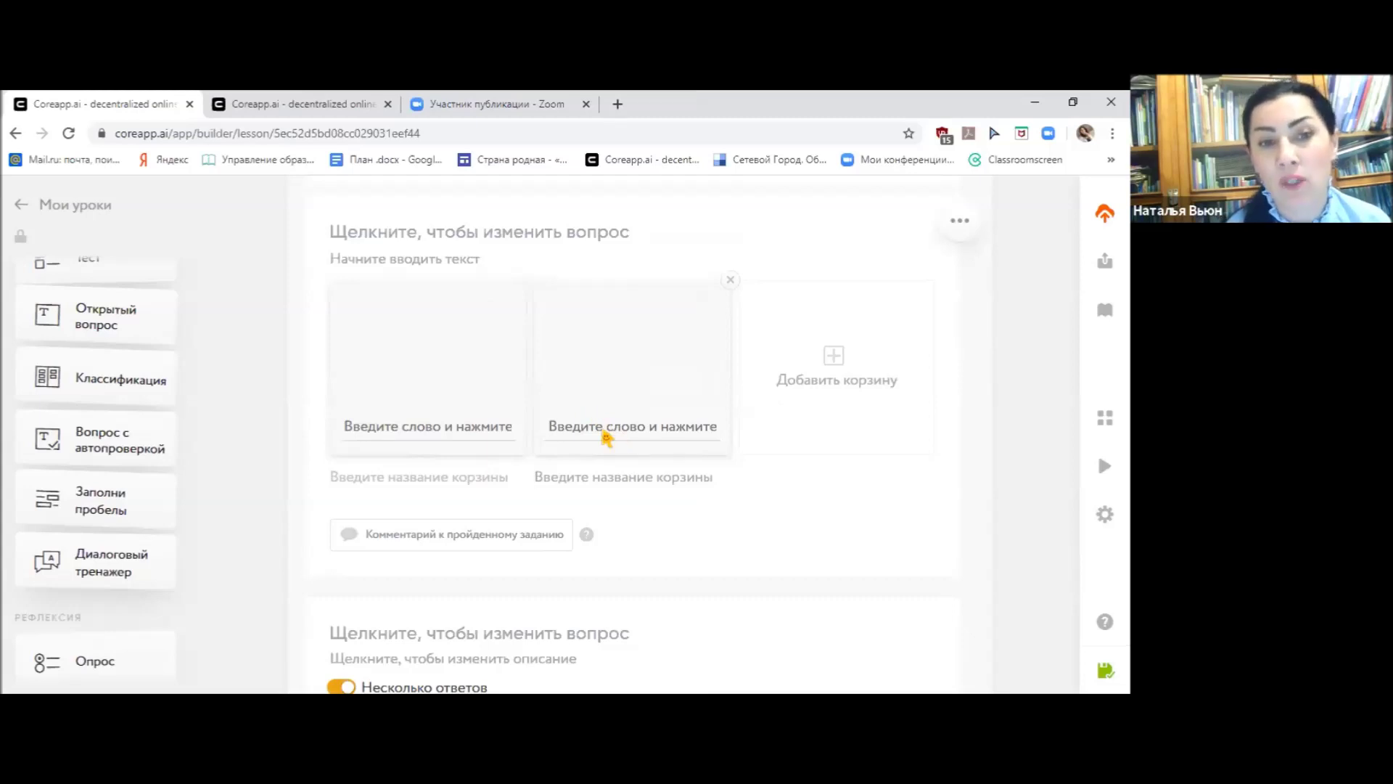
{"action": "left_click", "coordinate": [435, 478]}
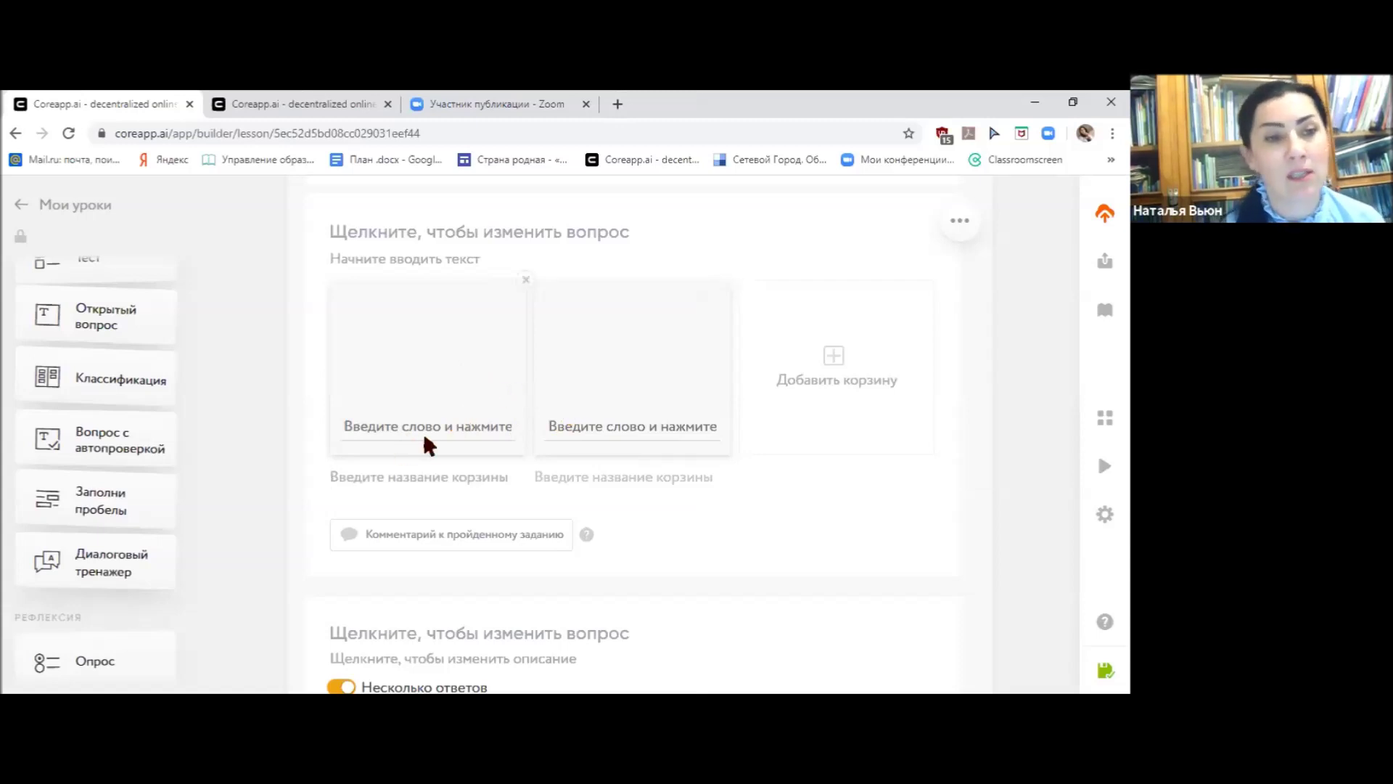
- Delete the classification block from the lesson page
{"action": "scroll", "coordinate": [21, 404], "scroll_direction": "down", "scroll_amount": 1}
{"action": "scroll", "coordinate": [21, 408], "scroll_direction": "down", "scroll_amount": 1}
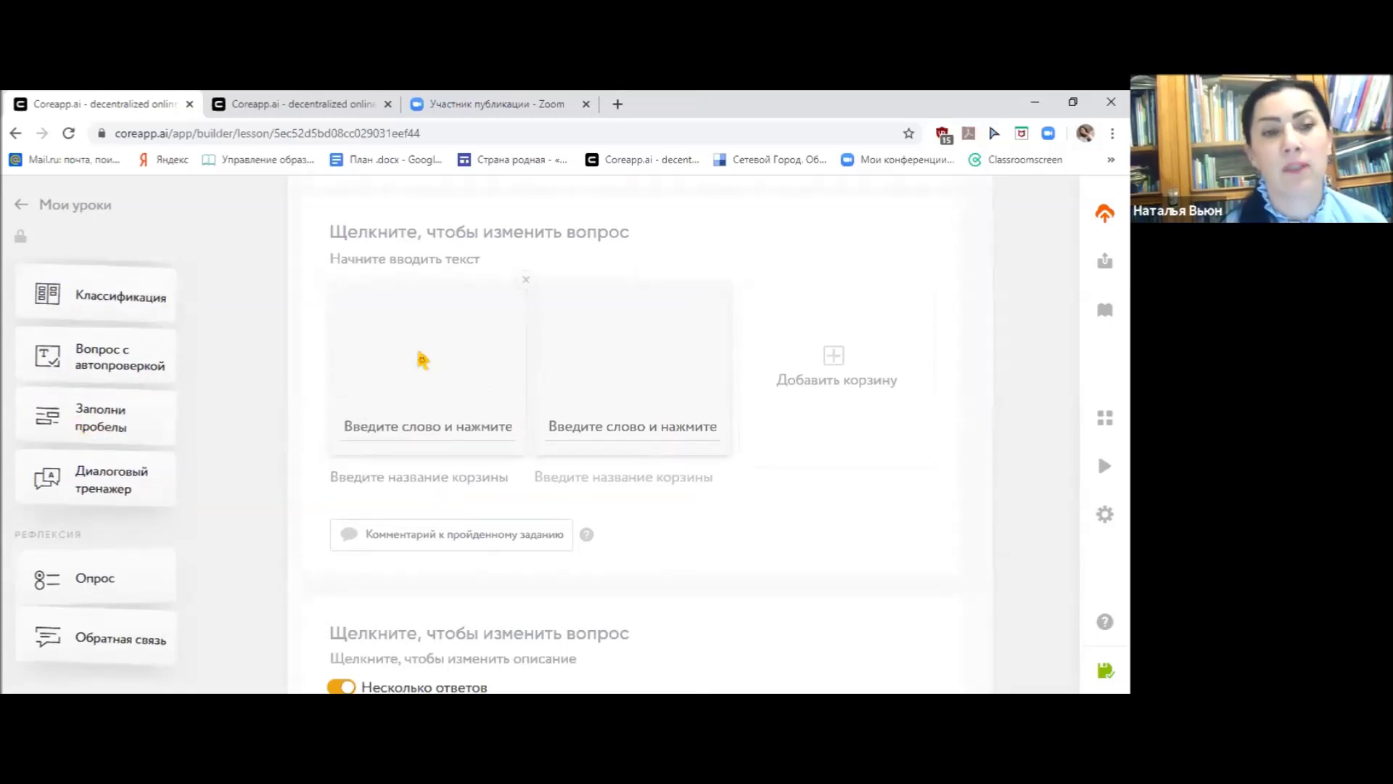
{"action": "left_click", "coordinate": [955, 224]}
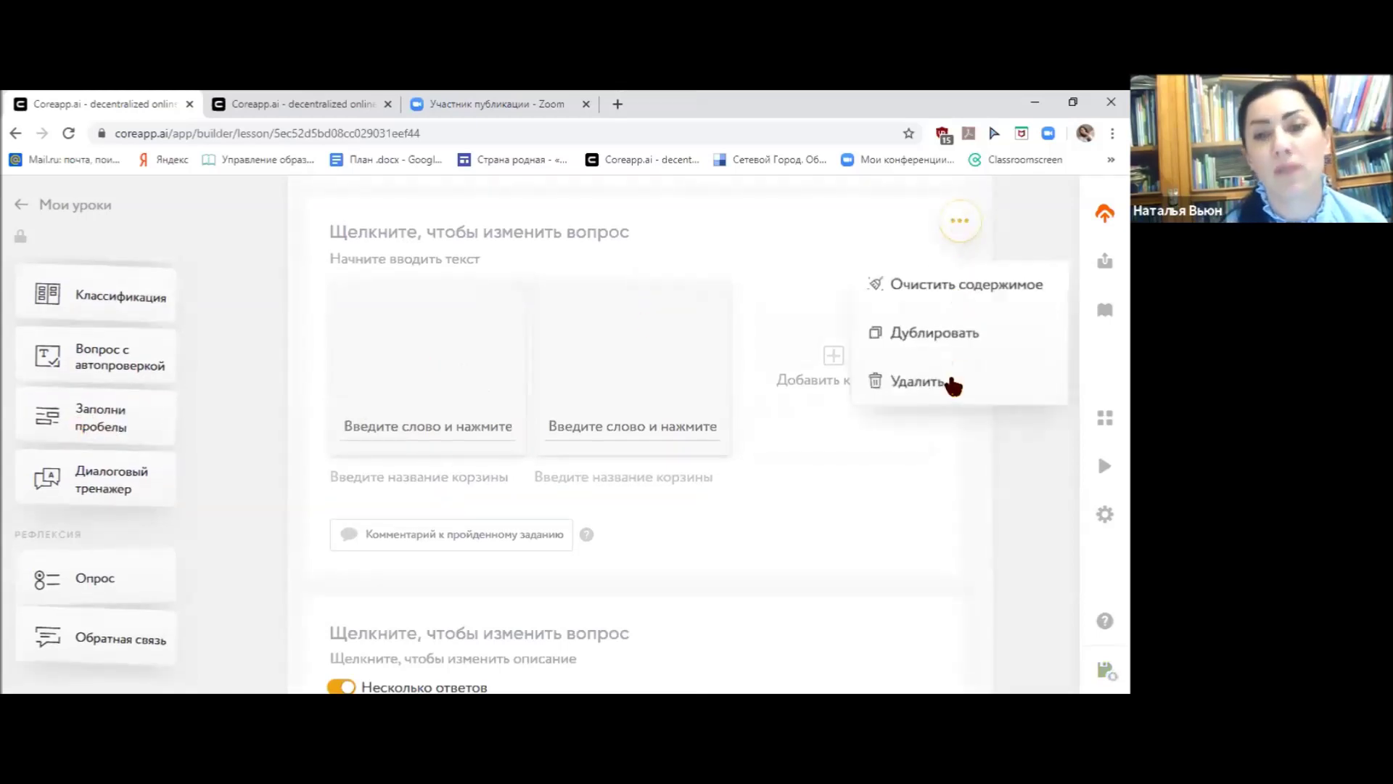
{"action": "left_click", "coordinate": [923, 383]}
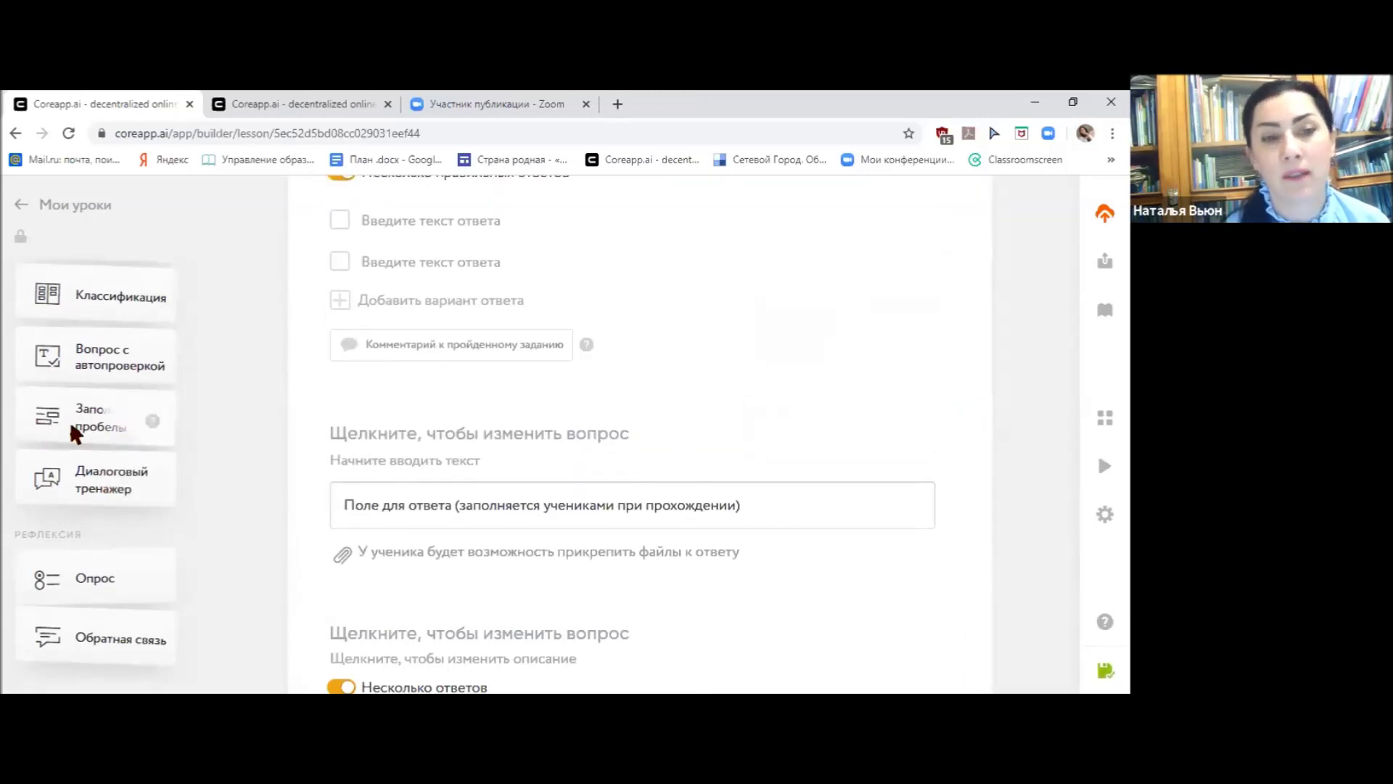
- Insert a Заполни пробелы block directly above the open question block
{"action": "left_click_drag", "start_coordinate": [70, 420], "coordinate": [461, 327]}
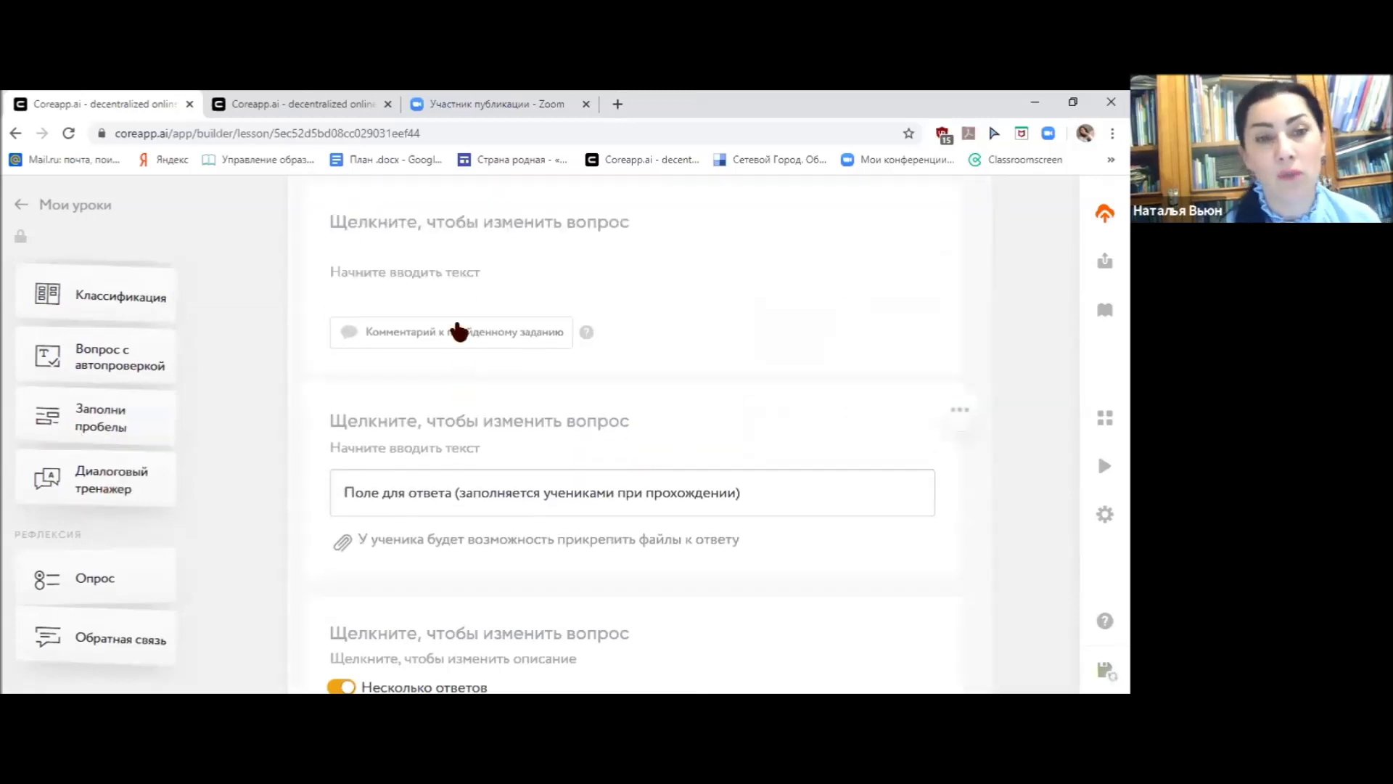
- Add an answer gap field to the text of the gap-fill block and select the field
{"action": "left_click", "coordinate": [484, 278]}
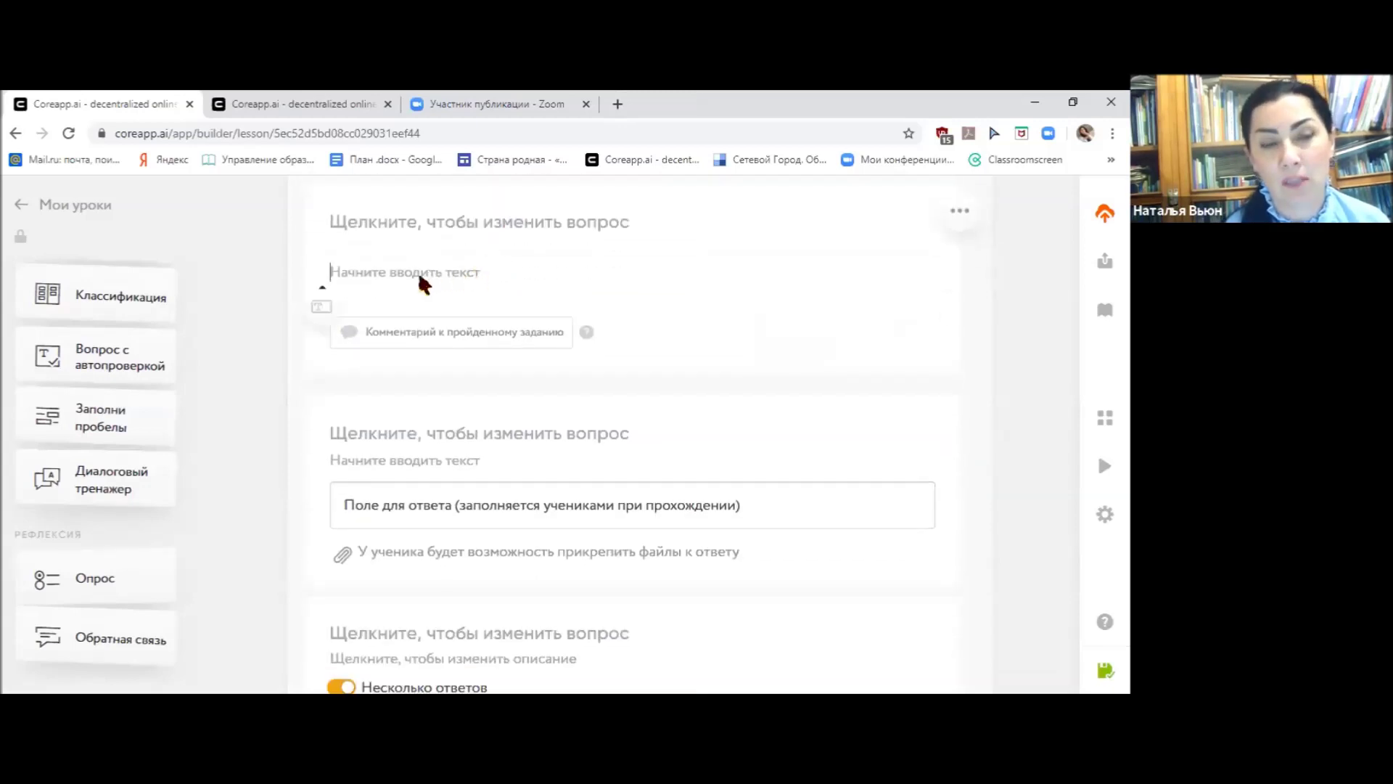
{"action": "left_click", "coordinate": [322, 308]}
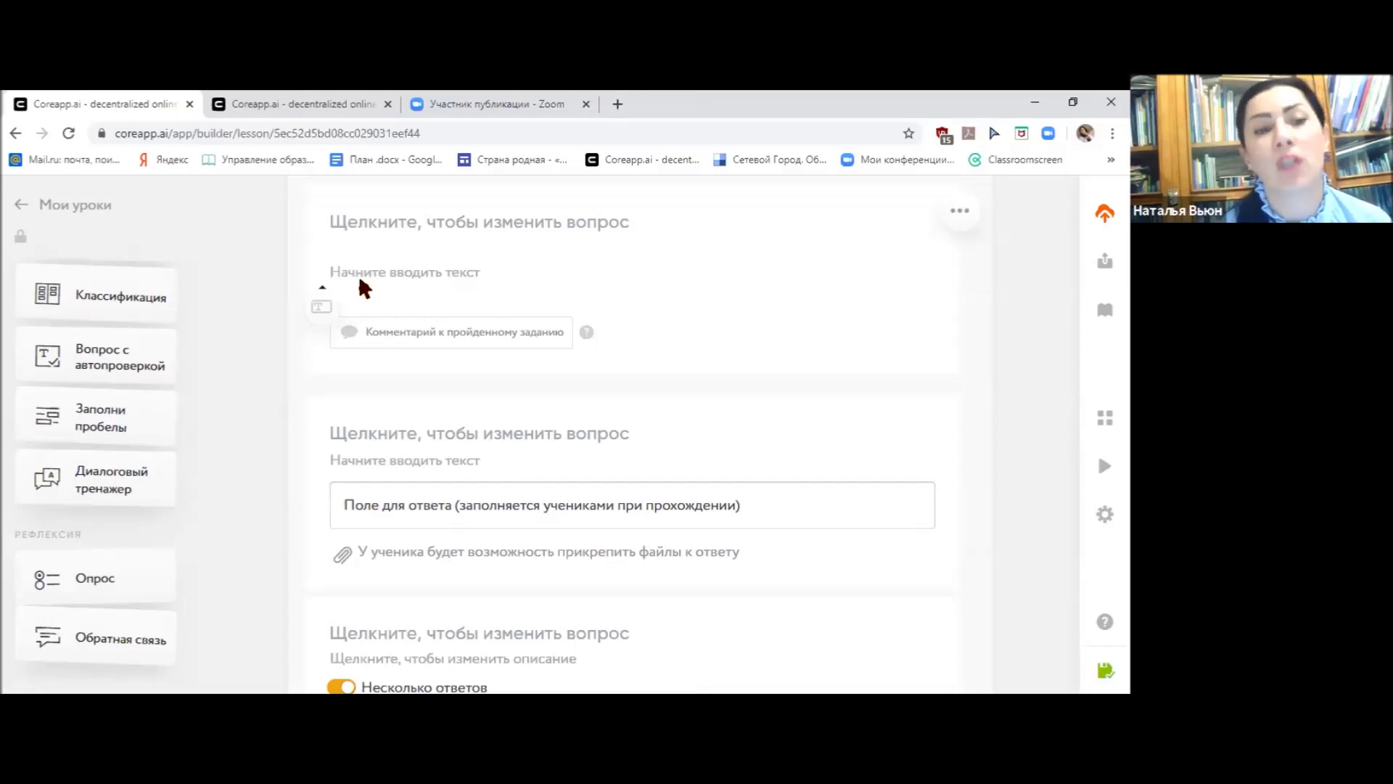
{"action": "left_click", "coordinate": [323, 312]}
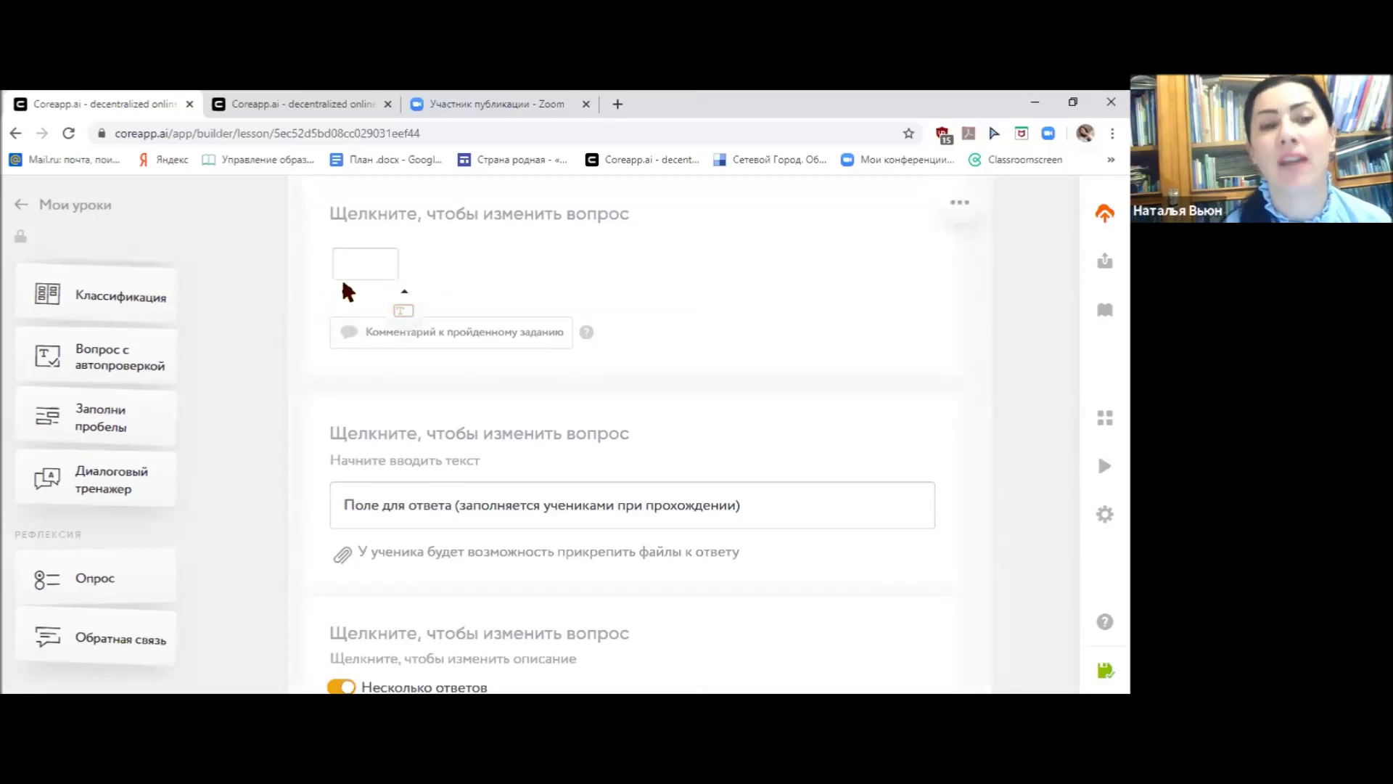
{"action": "left_click", "coordinate": [383, 278]}
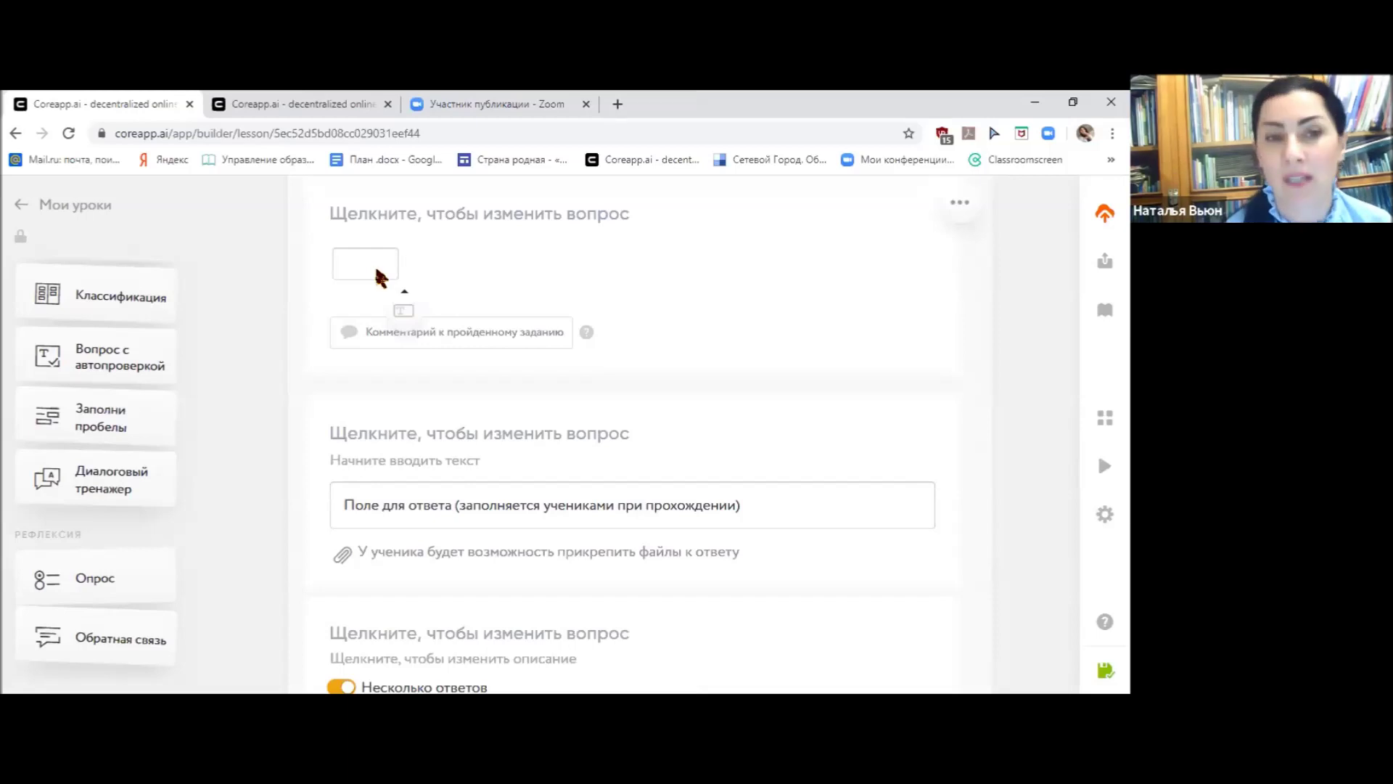
{"action": "left_click", "coordinate": [383, 277]}
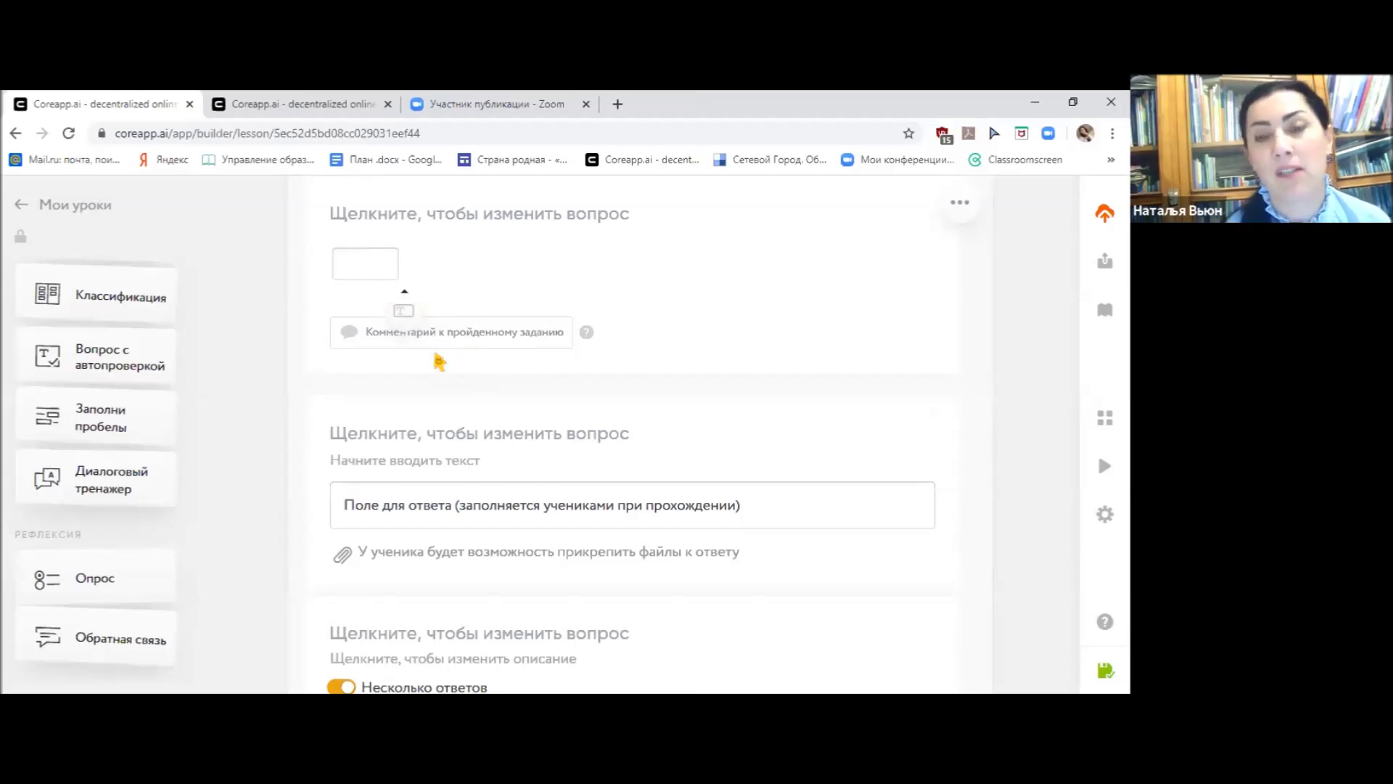
- Insert a Диалоговый тренажер block directly above the open question block and open its editing mode
{"action": "scroll", "coordinate": [439, 395], "scroll_direction": "down", "scroll_amount": 2}
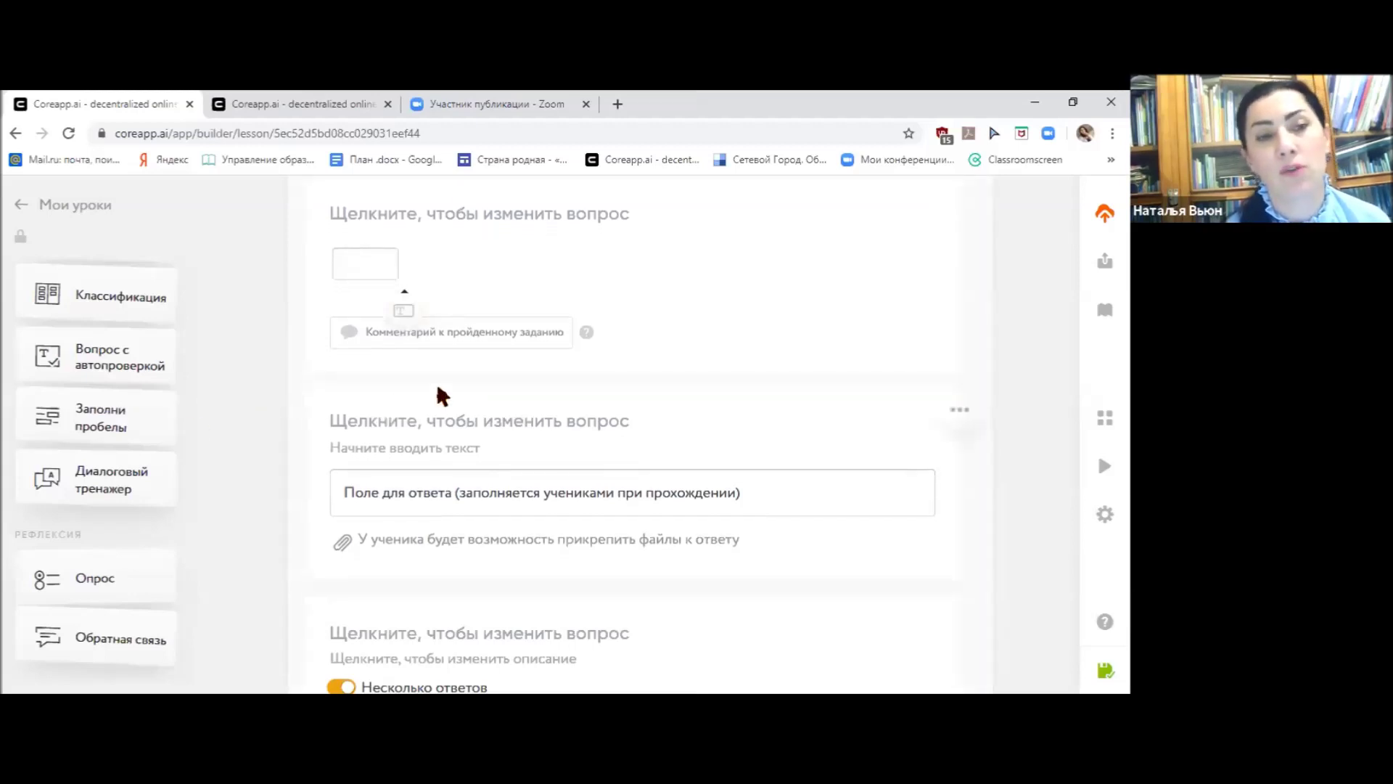
{"action": "left_click_drag", "start_coordinate": [88, 485], "coordinate": [377, 384]}
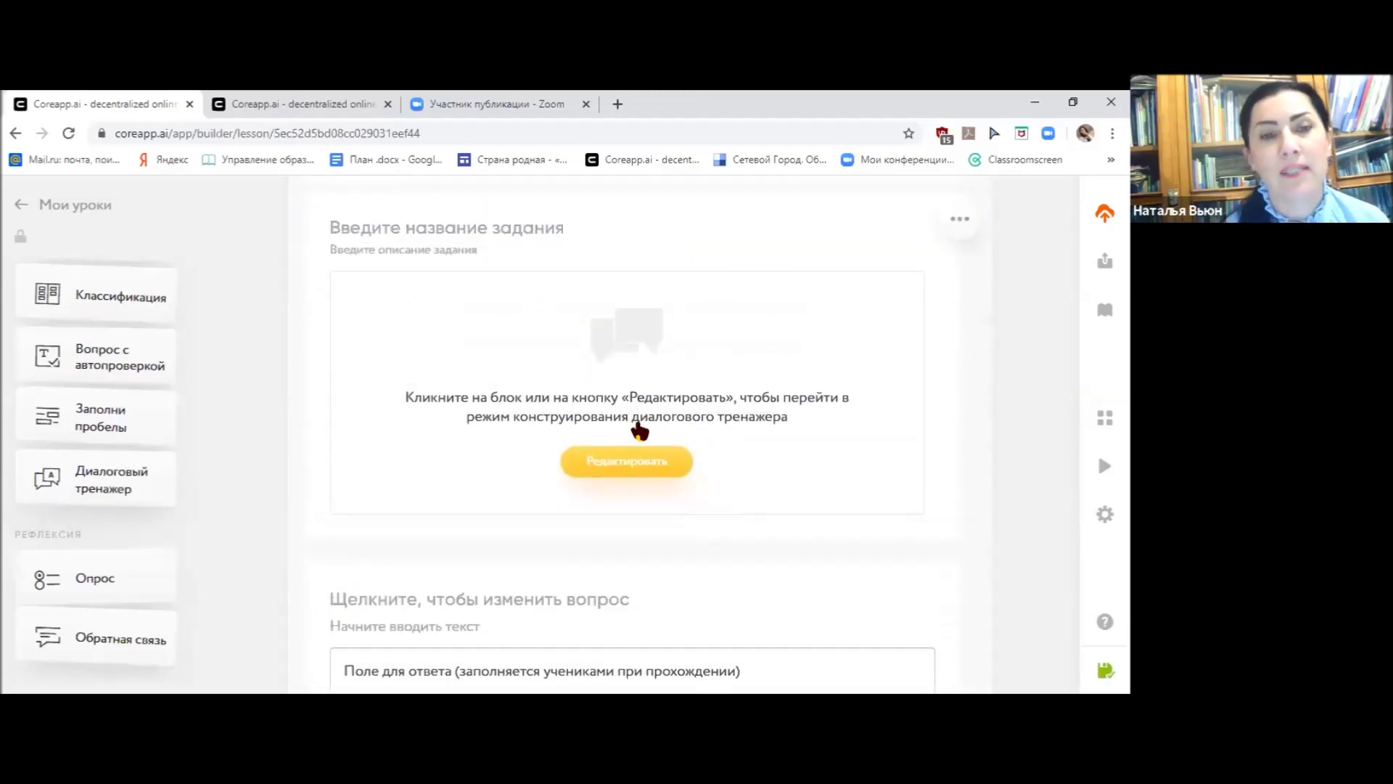
{"action": "left_click", "coordinate": [611, 457]}
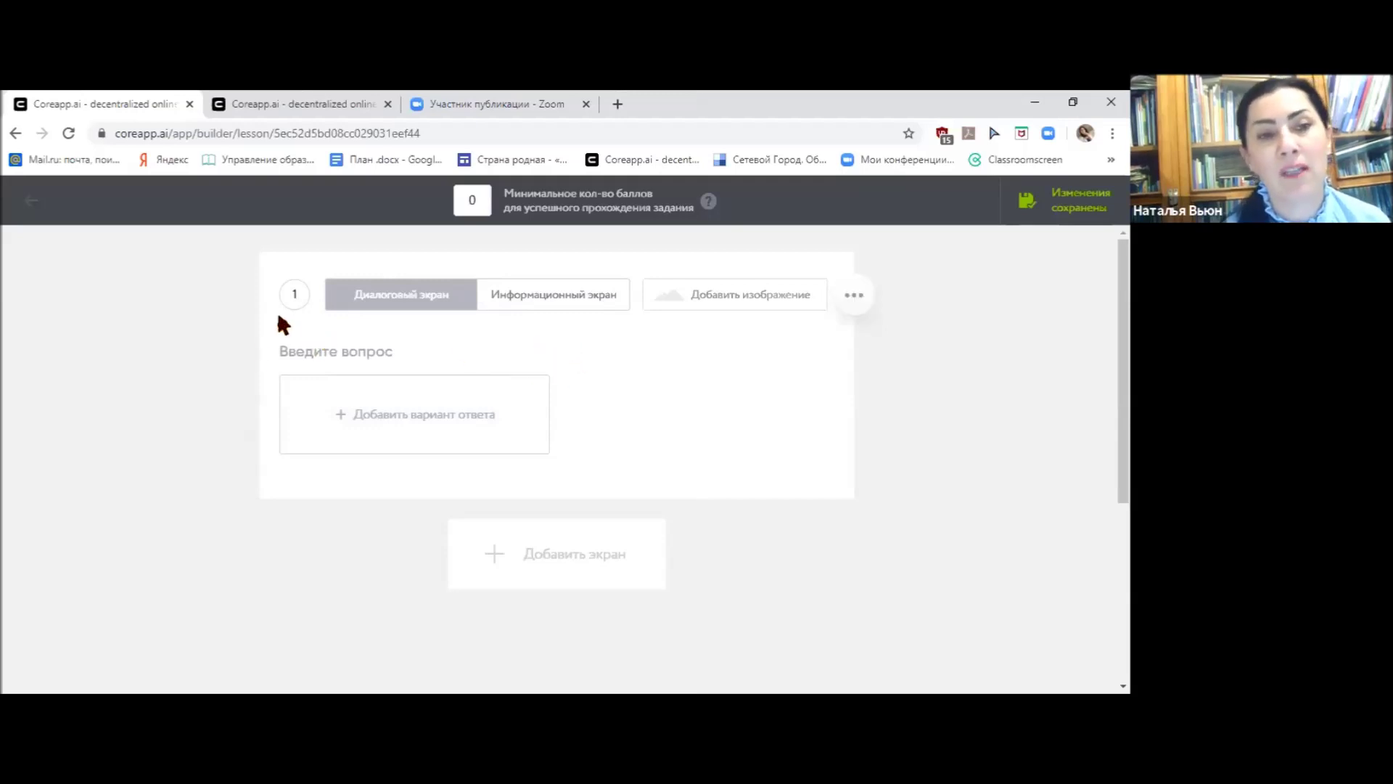
- Leave the dialogue trainer editor, reopen the lesson from the lesson list, and open the builder's Инструкция
{"action": "left_click", "coordinate": [16, 133]}
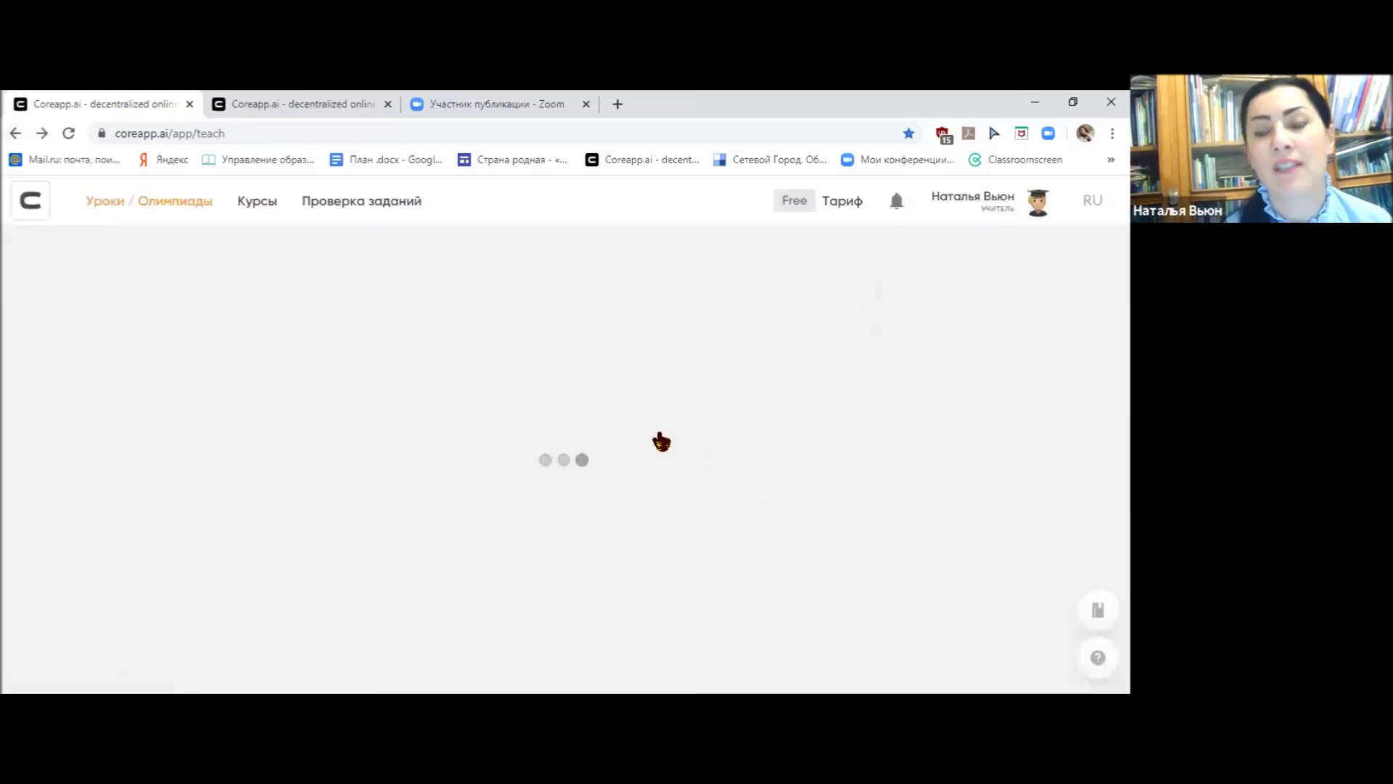
{"action": "left_click", "coordinate": [206, 480]}
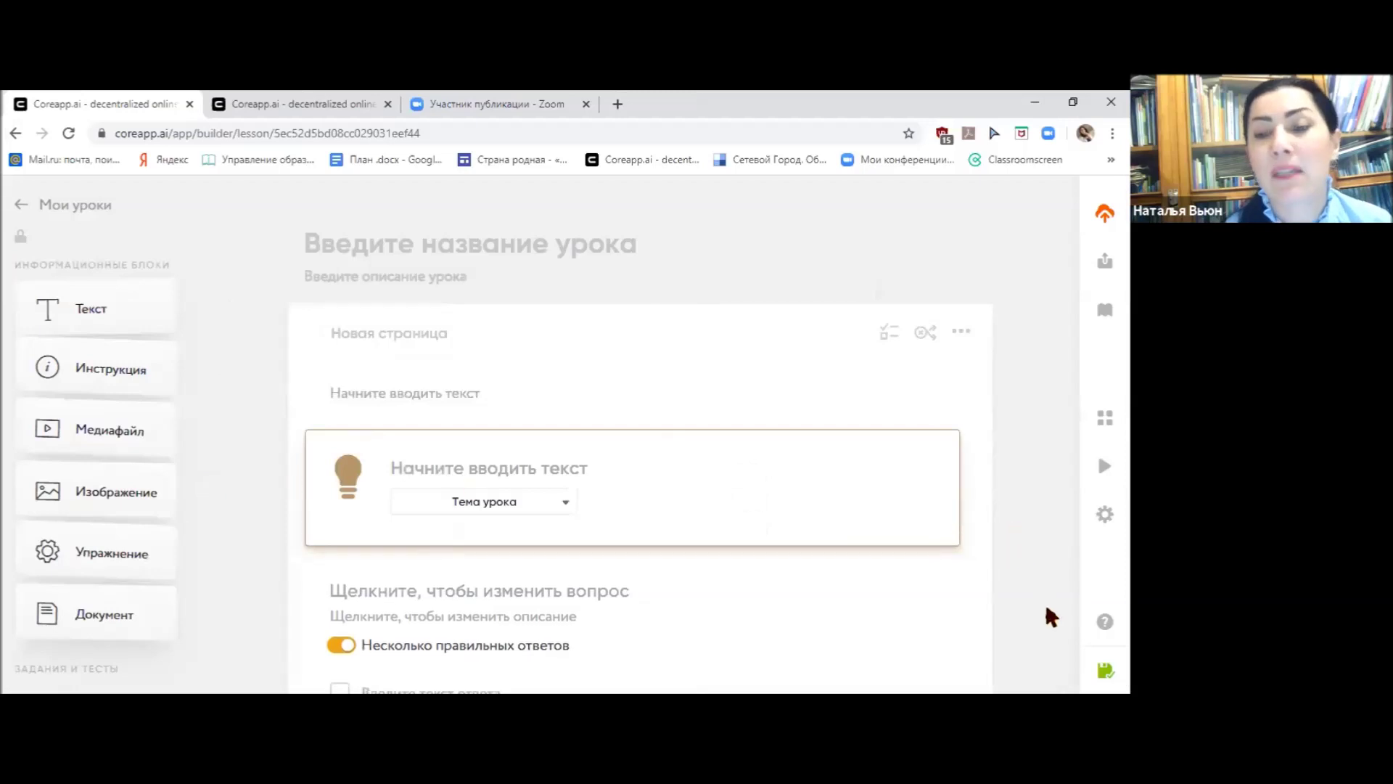
{"action": "mouse_move", "coordinate": [1102, 630]}
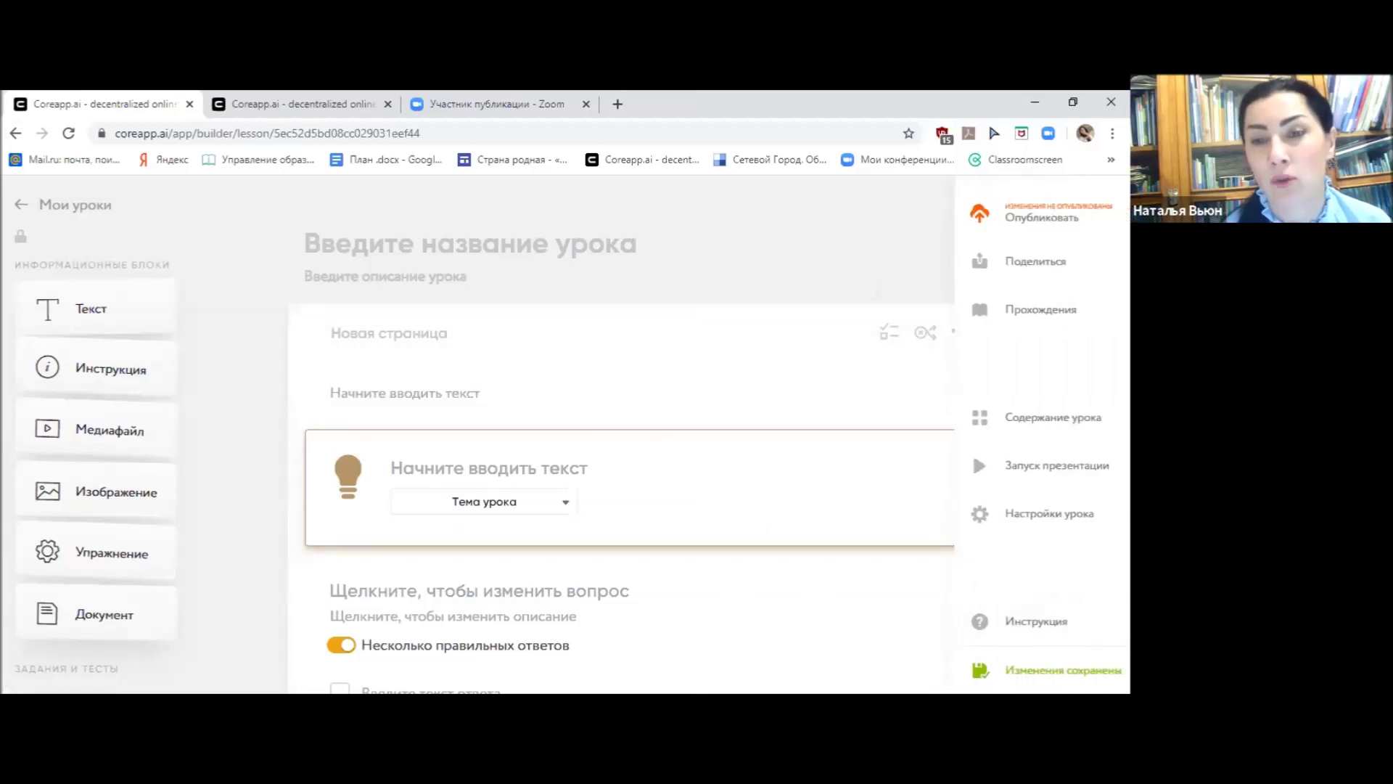
{"action": "left_click", "coordinate": [1040, 629]}
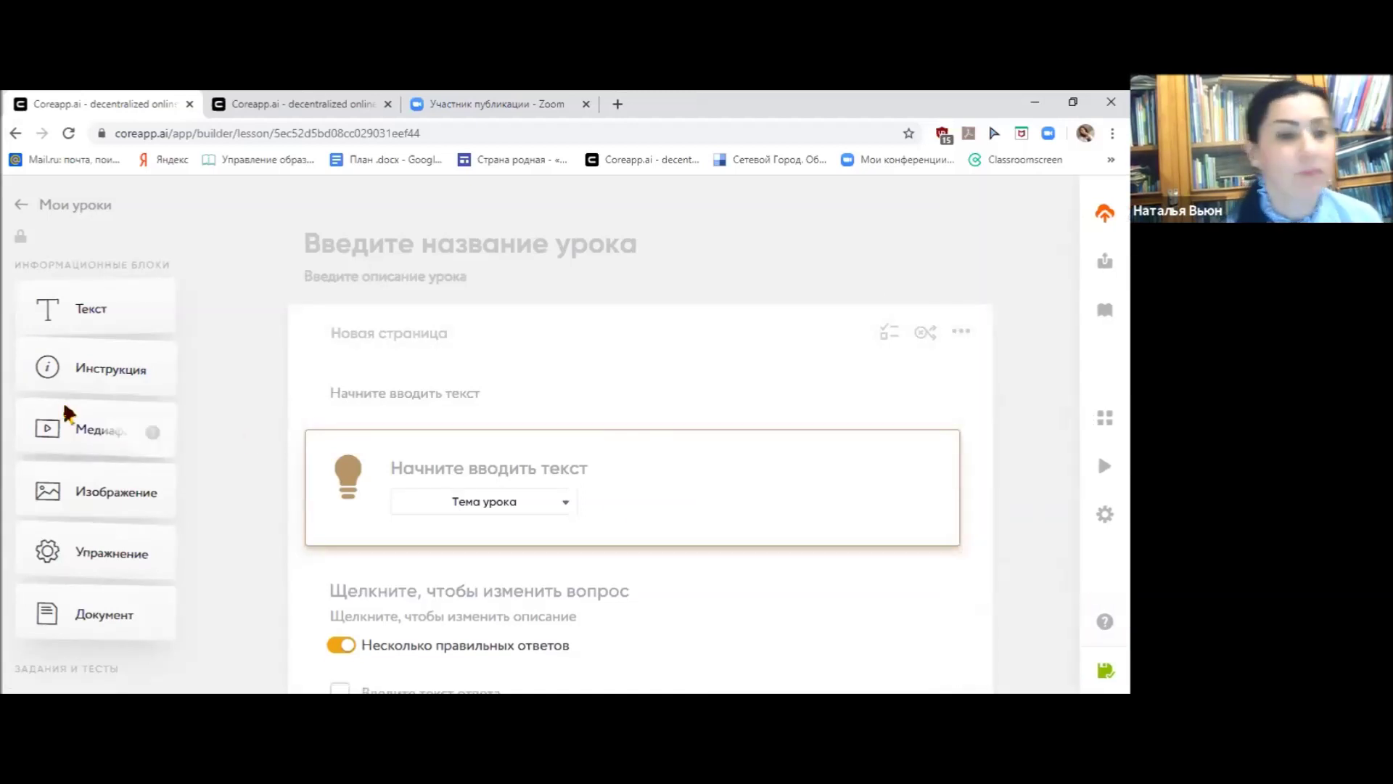
- Insert an Обратная связь block at the end of the lesson page, below the document upload block
{"action": "scroll", "coordinate": [79, 428], "scroll_direction": "down", "scroll_amount": 5}
{"action": "scroll", "coordinate": [64, 428], "scroll_direction": "down", "scroll_amount": 3}
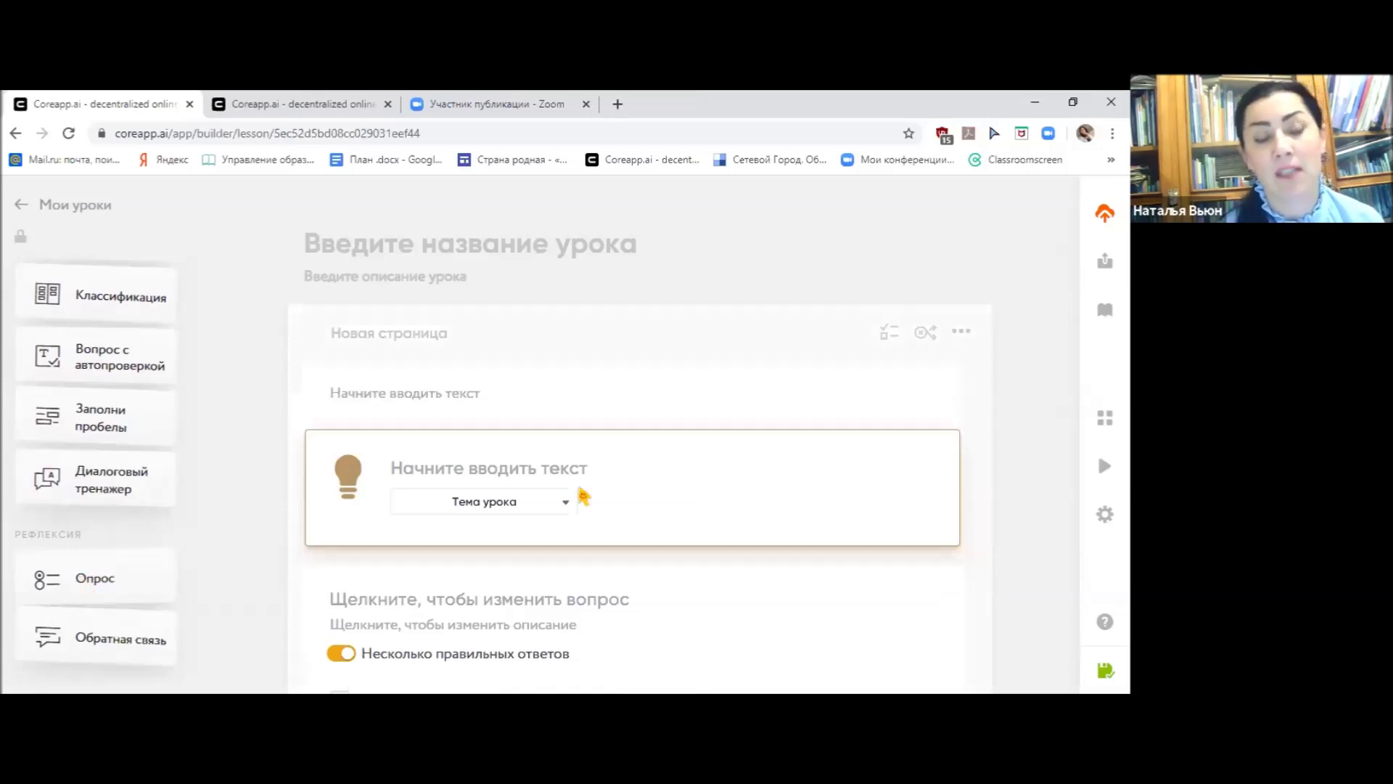
{"action": "scroll", "coordinate": [511, 526], "scroll_direction": "down", "scroll_amount": 15}
{"action": "scroll", "coordinate": [505, 531], "scroll_direction": "down", "scroll_amount": 1}
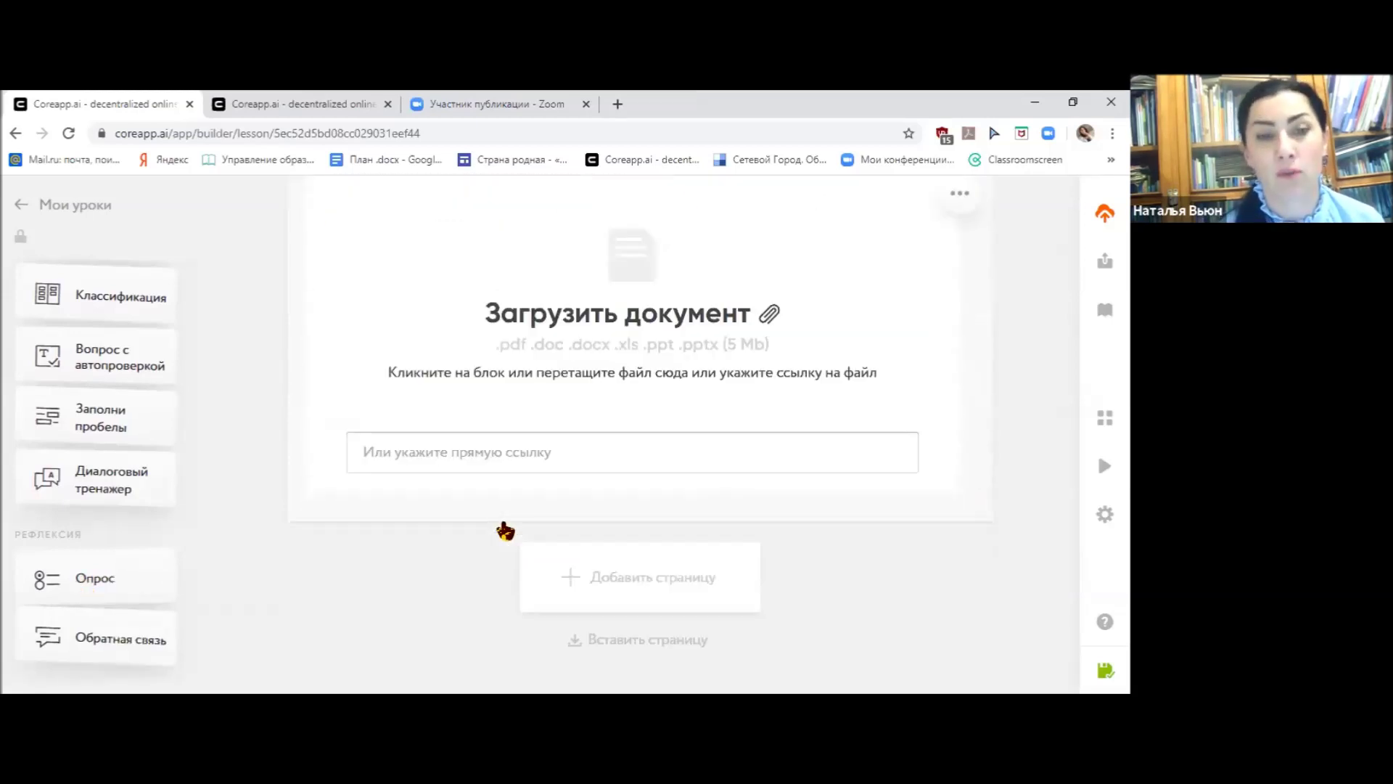
{"action": "scroll", "coordinate": [505, 527], "scroll_direction": "up", "scroll_amount": 1}
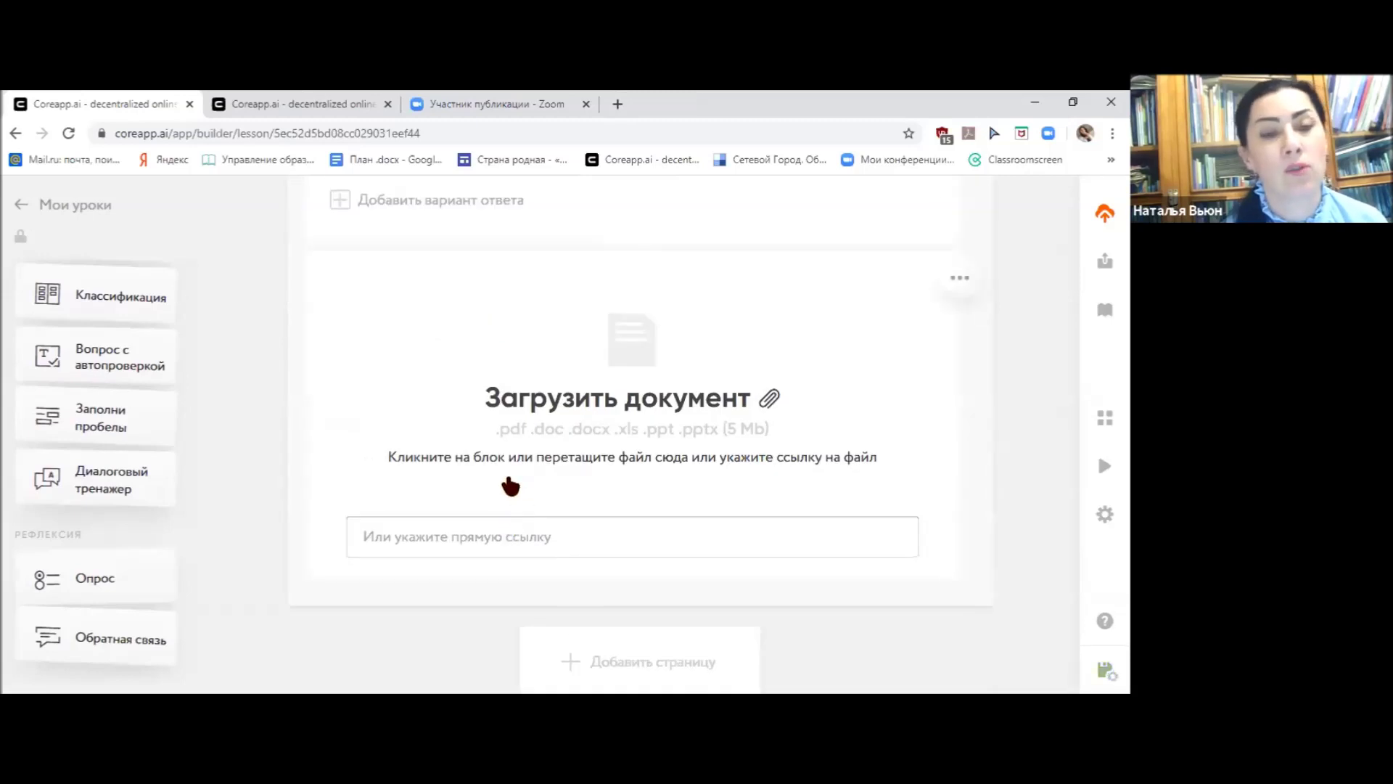
{"action": "scroll", "coordinate": [508, 482], "scroll_direction": "down", "scroll_amount": 1}
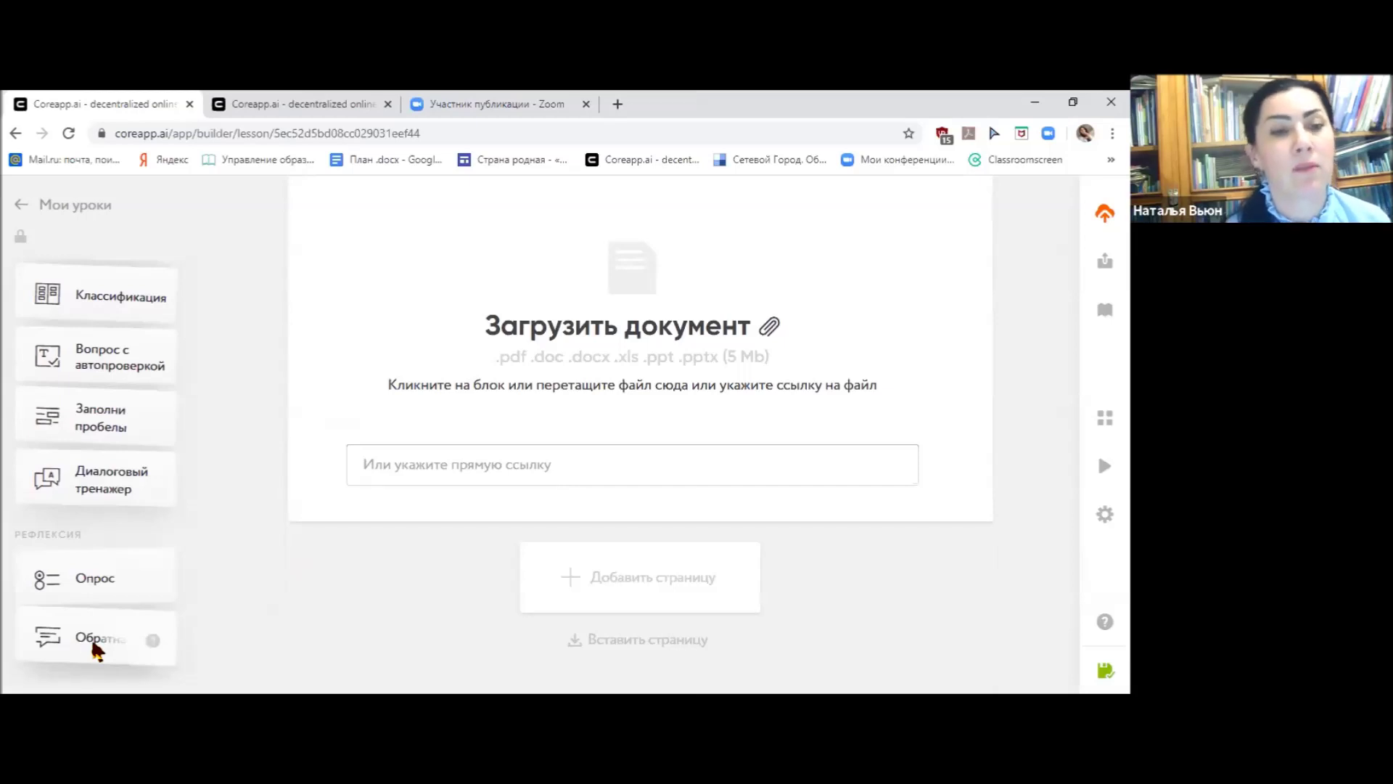
{"action": "left_click_drag", "start_coordinate": [94, 650], "coordinate": [438, 520]}
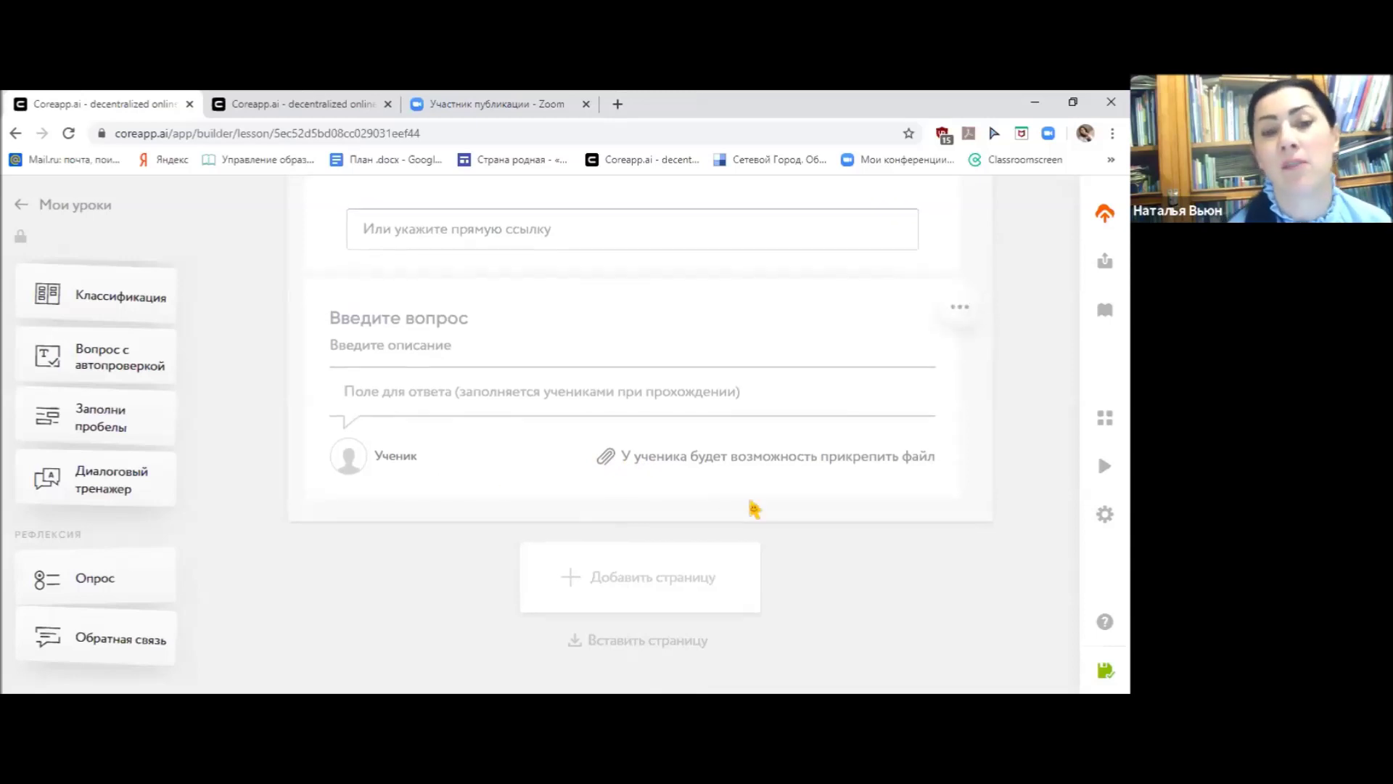
- Publish the lesson and copy its share links for students and for other teachers
{"action": "scroll", "coordinate": [754, 509], "scroll_direction": "up", "scroll_amount": 15}
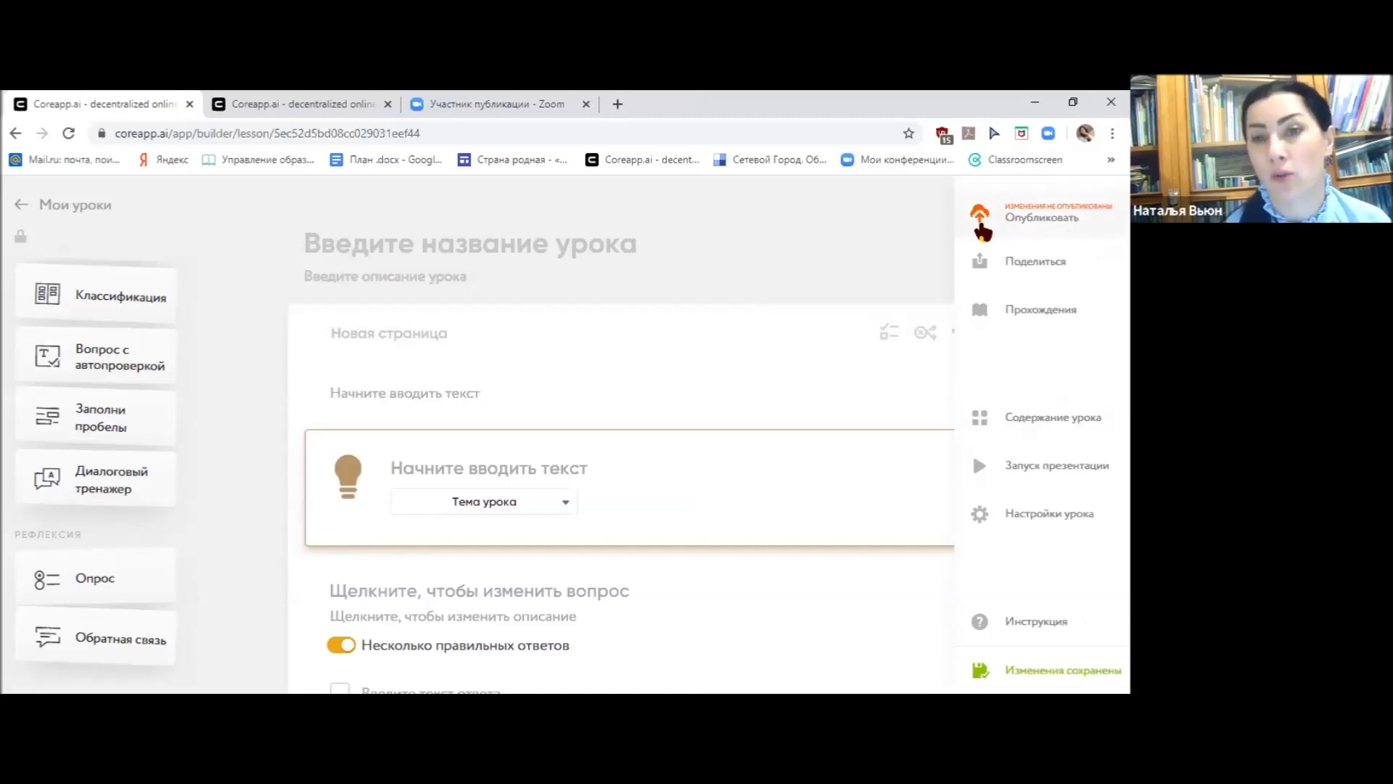
{"action": "left_click", "coordinate": [1035, 217]}
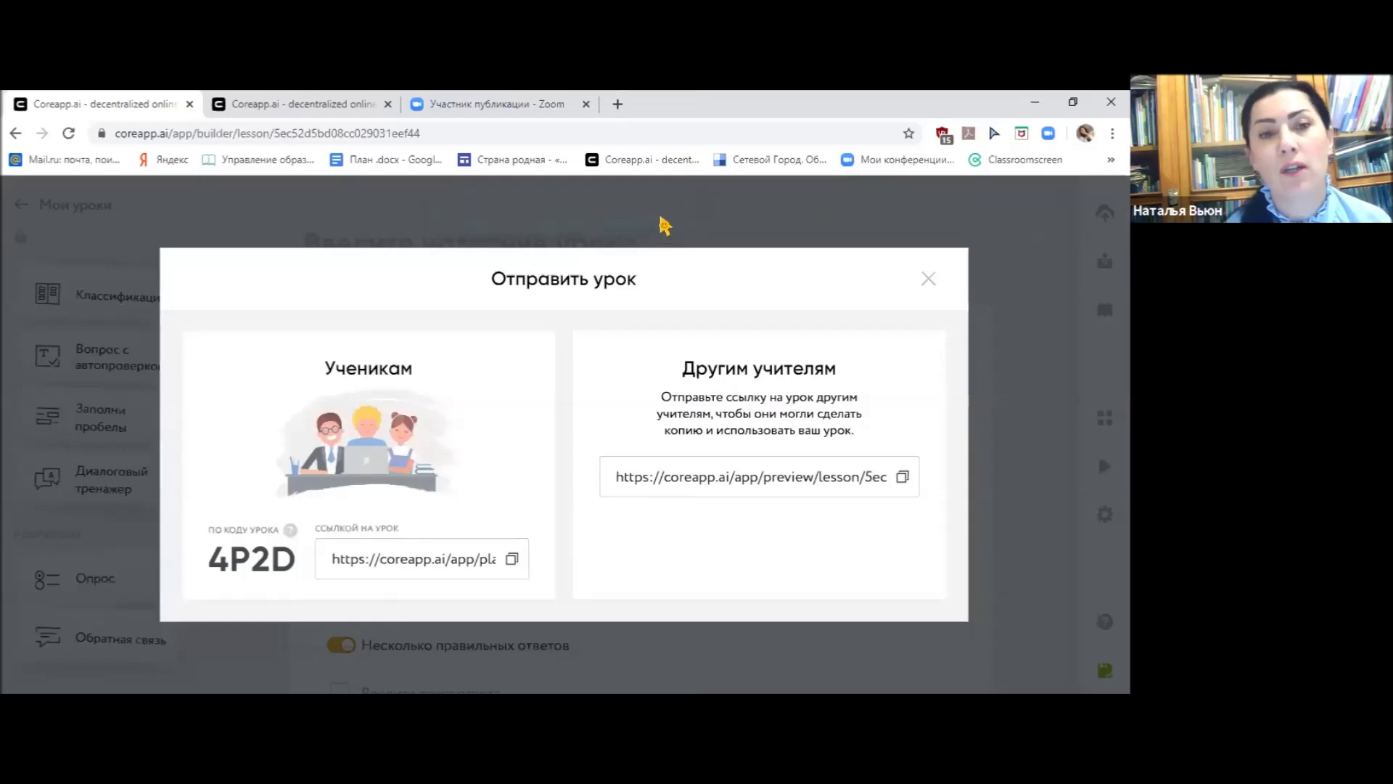
{"action": "left_click", "coordinate": [507, 553]}
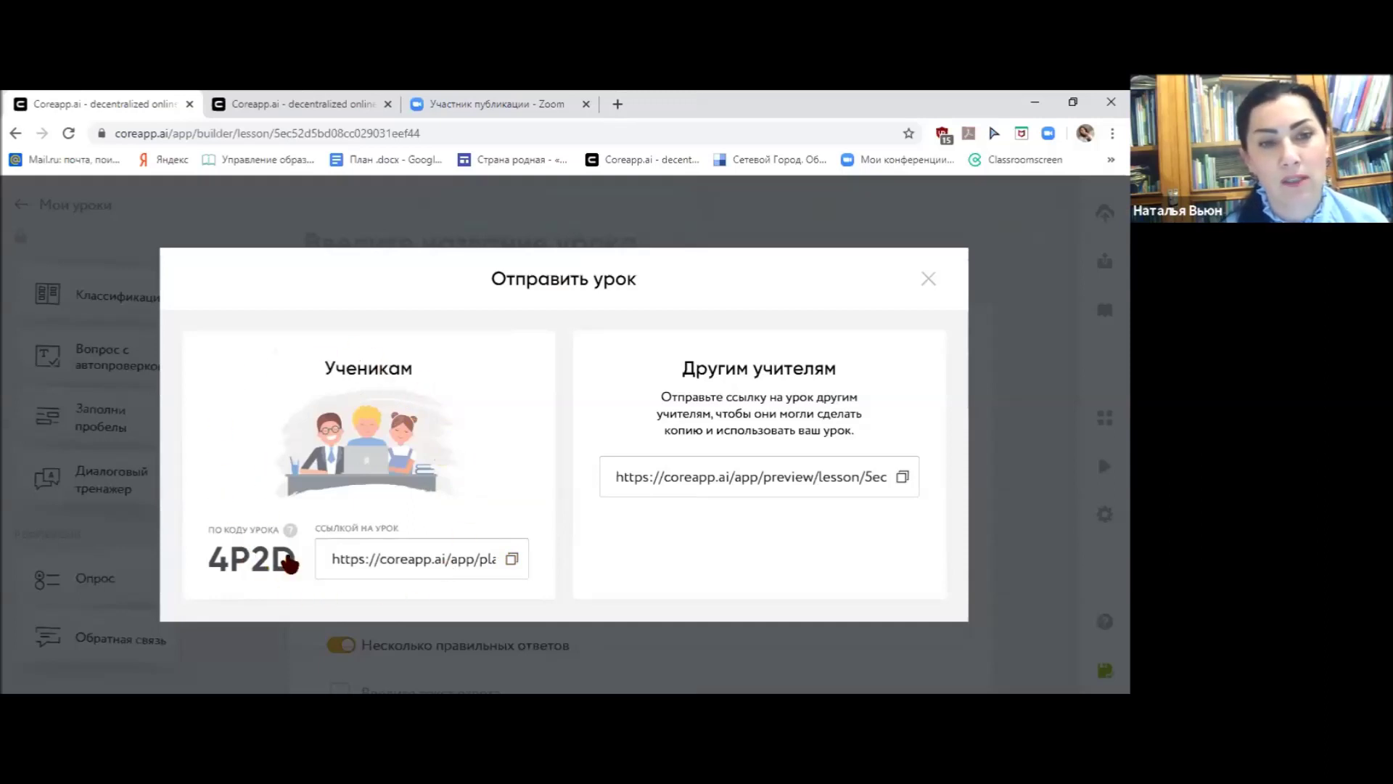
{"action": "left_click", "coordinate": [904, 483]}
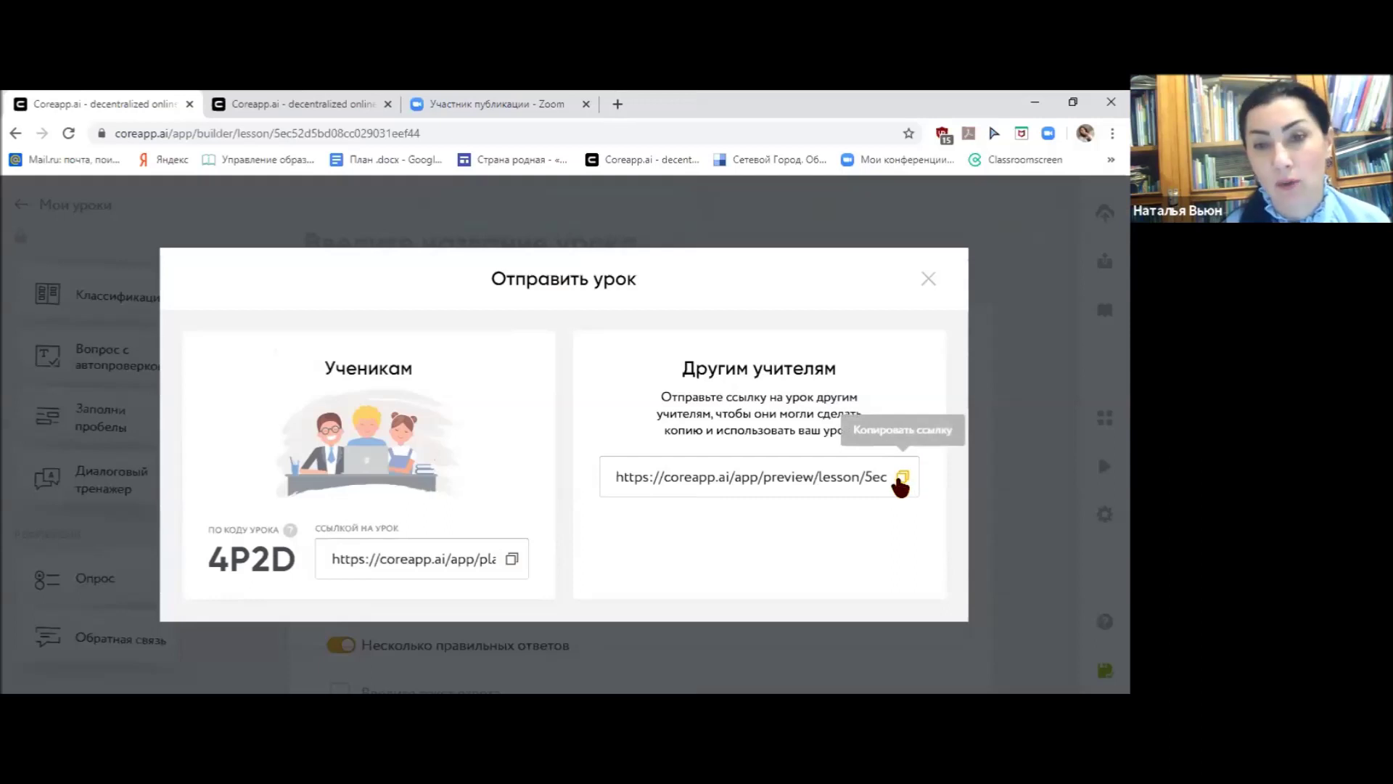
{"action": "left_click", "coordinate": [902, 485]}
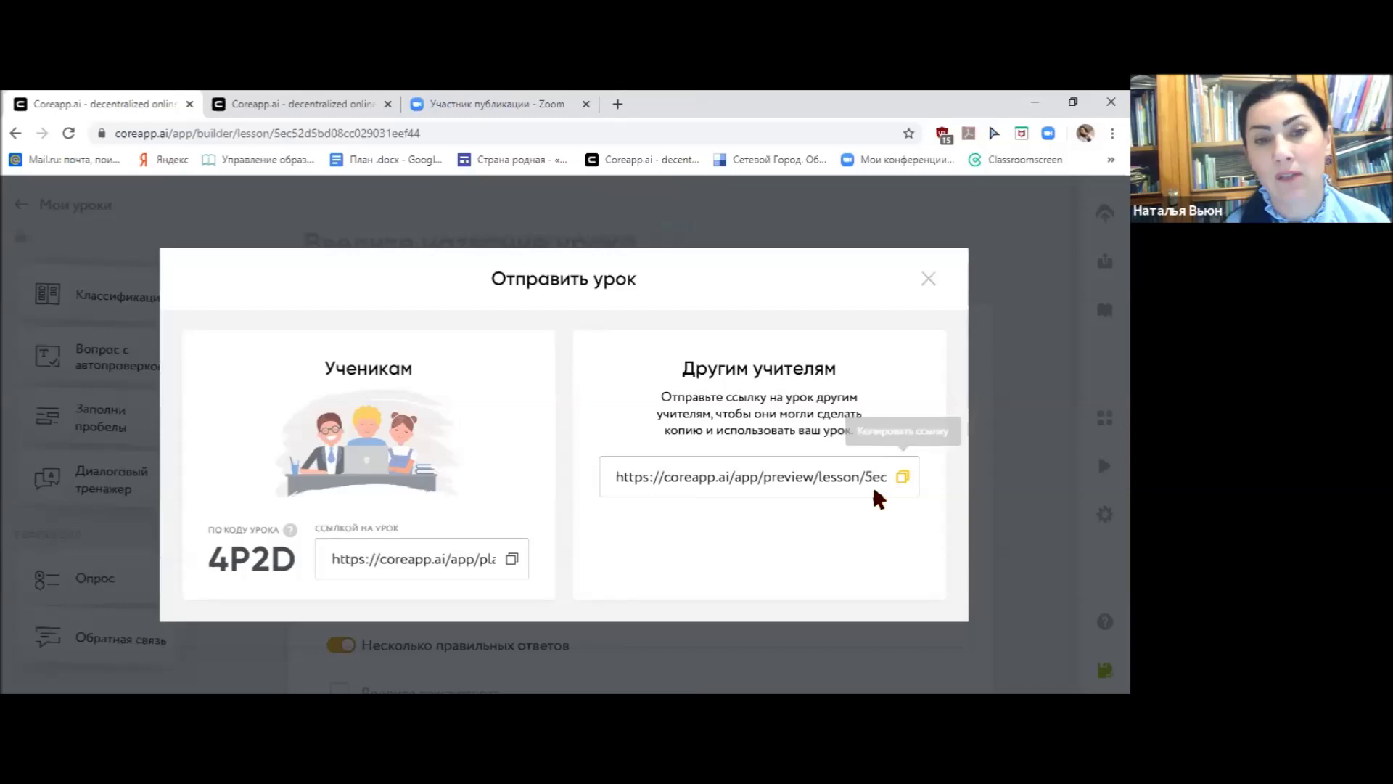
{"action": "left_click", "coordinate": [512, 560]}
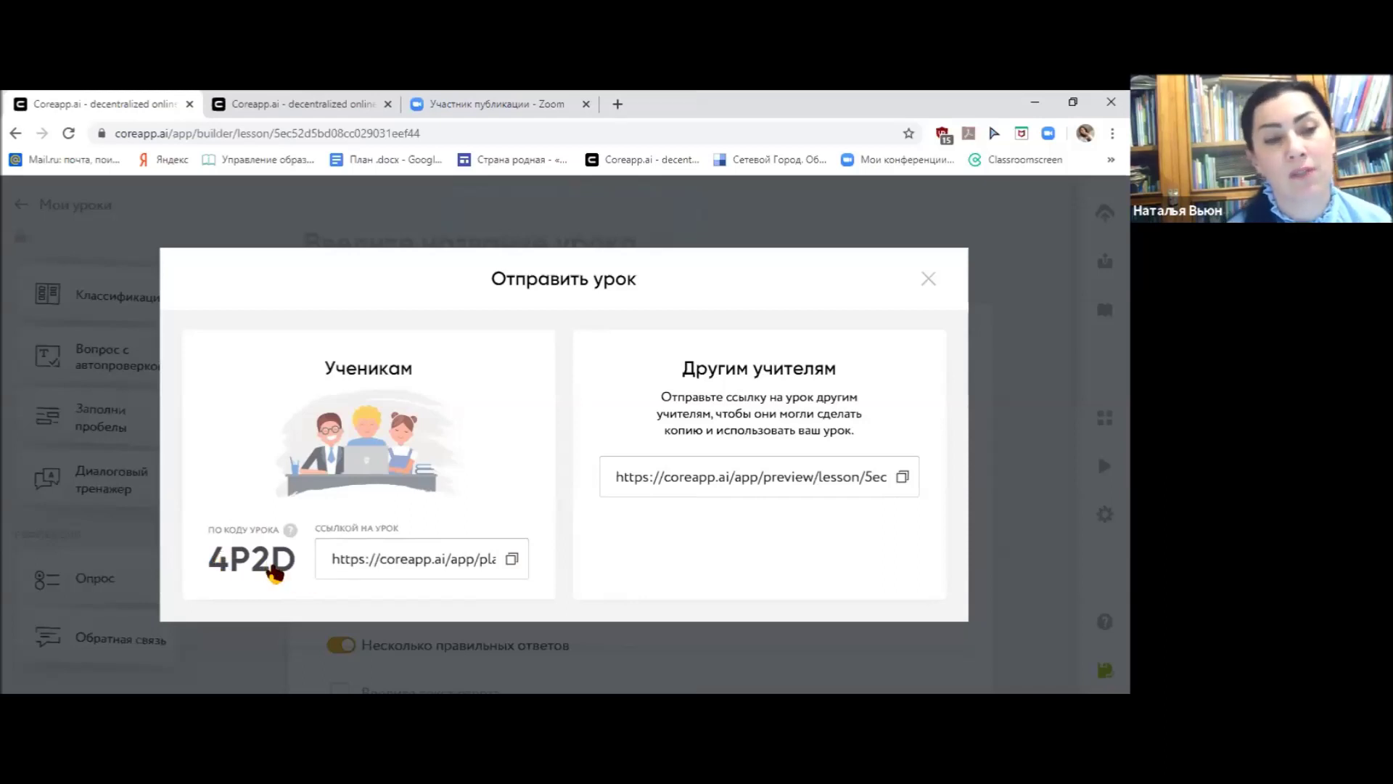
{"action": "left_click", "coordinate": [929, 280]}
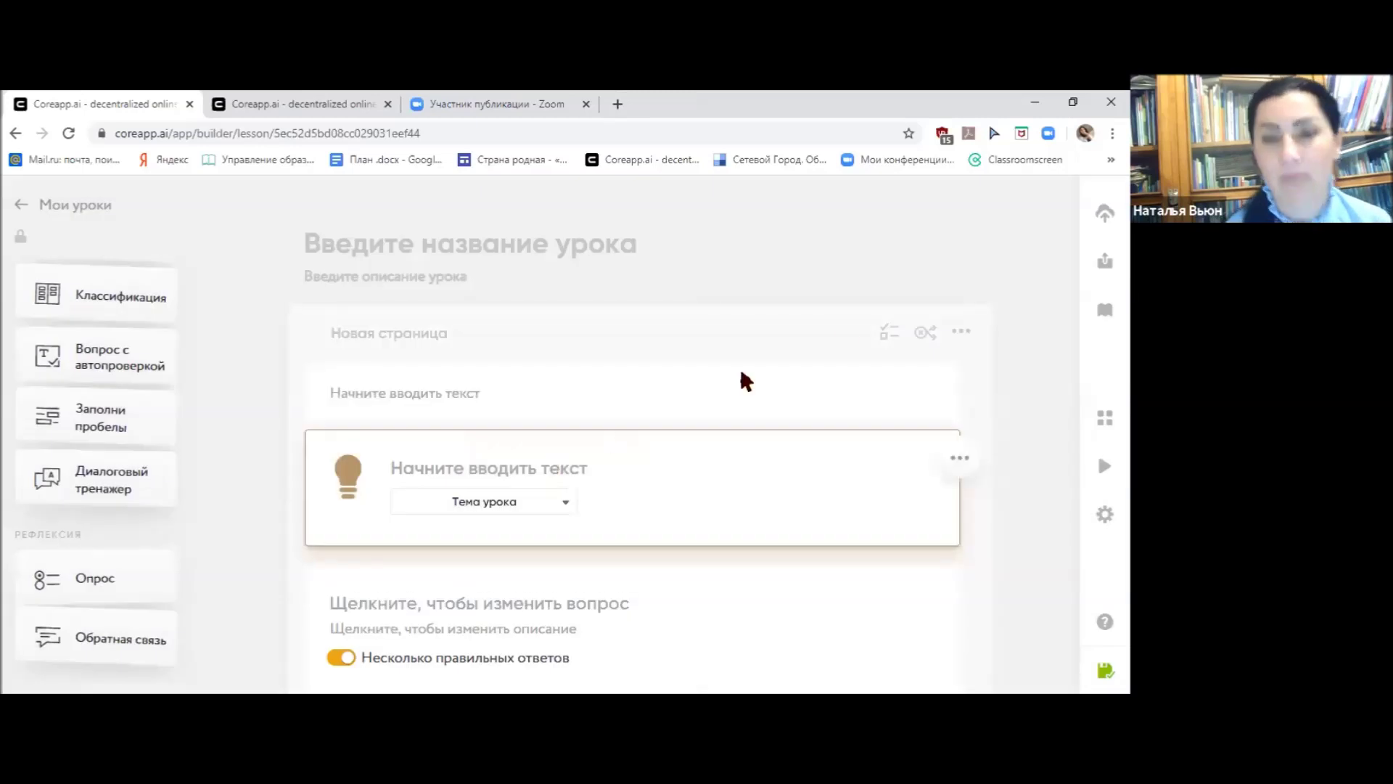
- Reopen the published lesson's sharing options to review them, and close them again
{"action": "mouse_move", "coordinate": [1044, 435]}
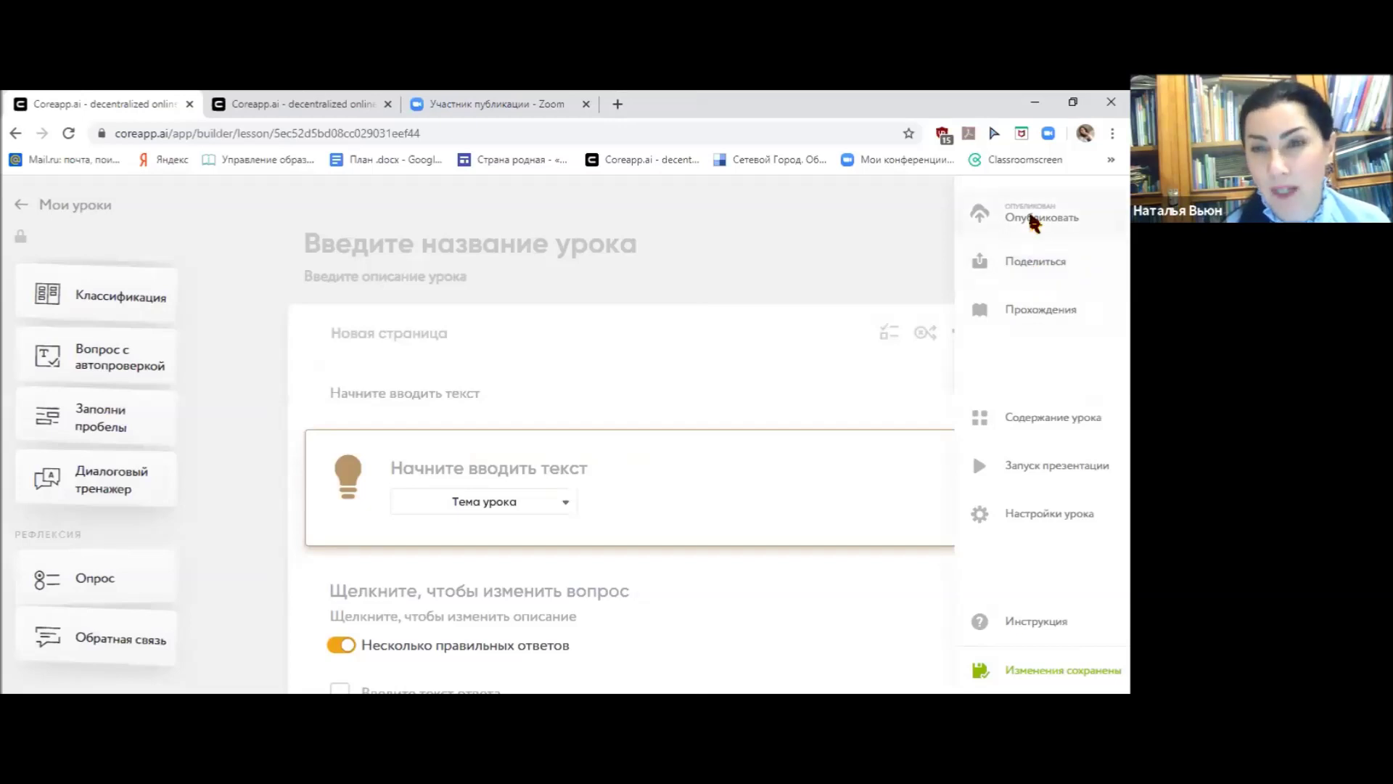
{"action": "left_click", "coordinate": [1036, 267]}
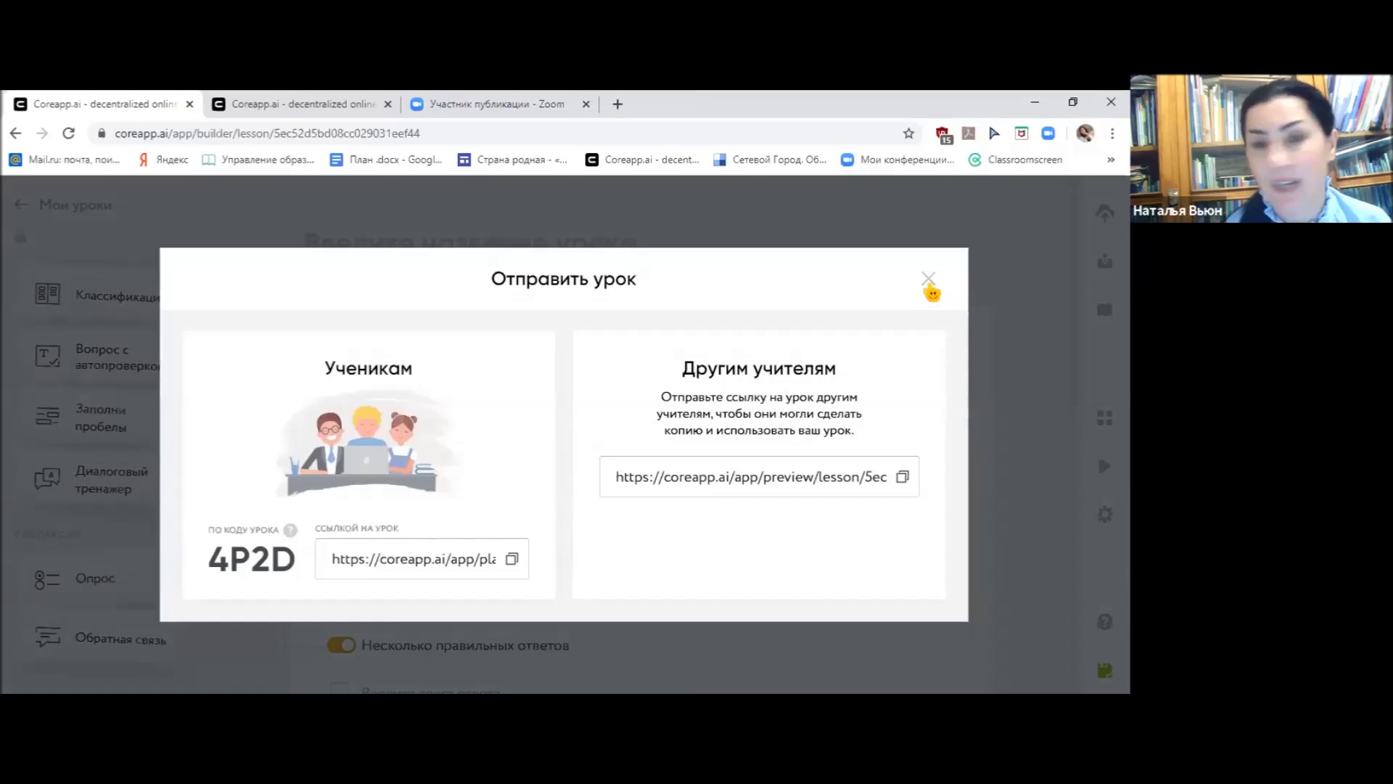
{"action": "left_click", "coordinate": [928, 280]}
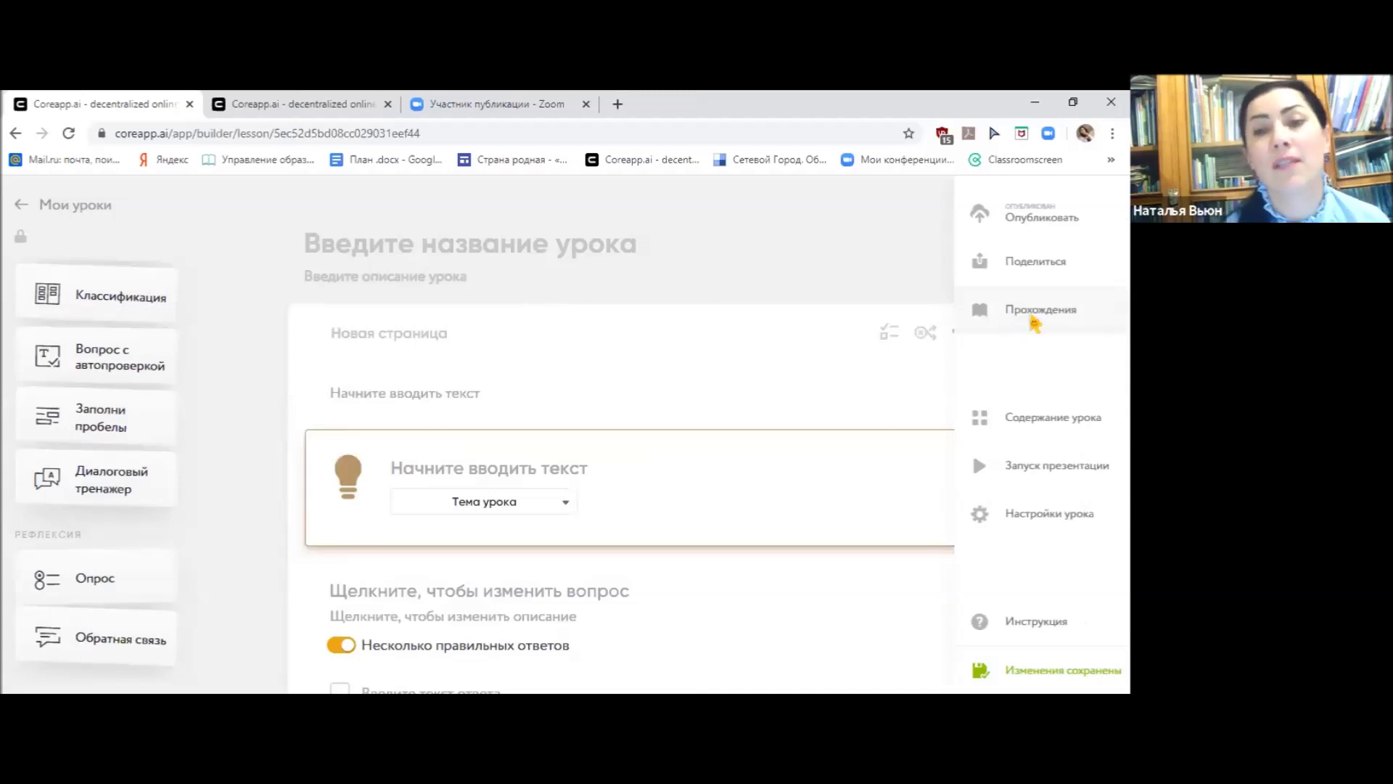
- Check the completion monitoring of this lesson and of «Начало объединения русских земель вокруг Москвы», choosing the version from 19.05.2020 20:28
{"action": "left_click", "coordinate": [1035, 320]}
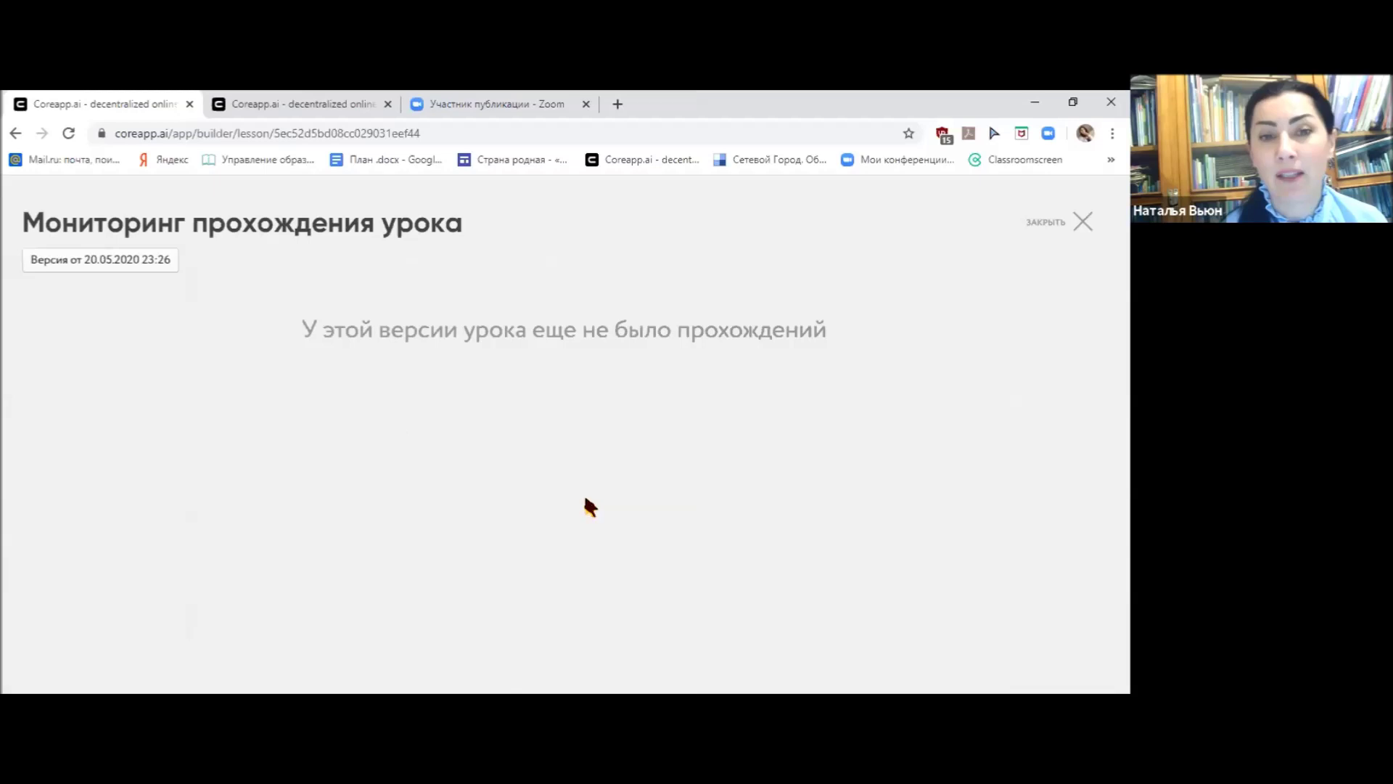
{"action": "left_click", "coordinate": [325, 113]}
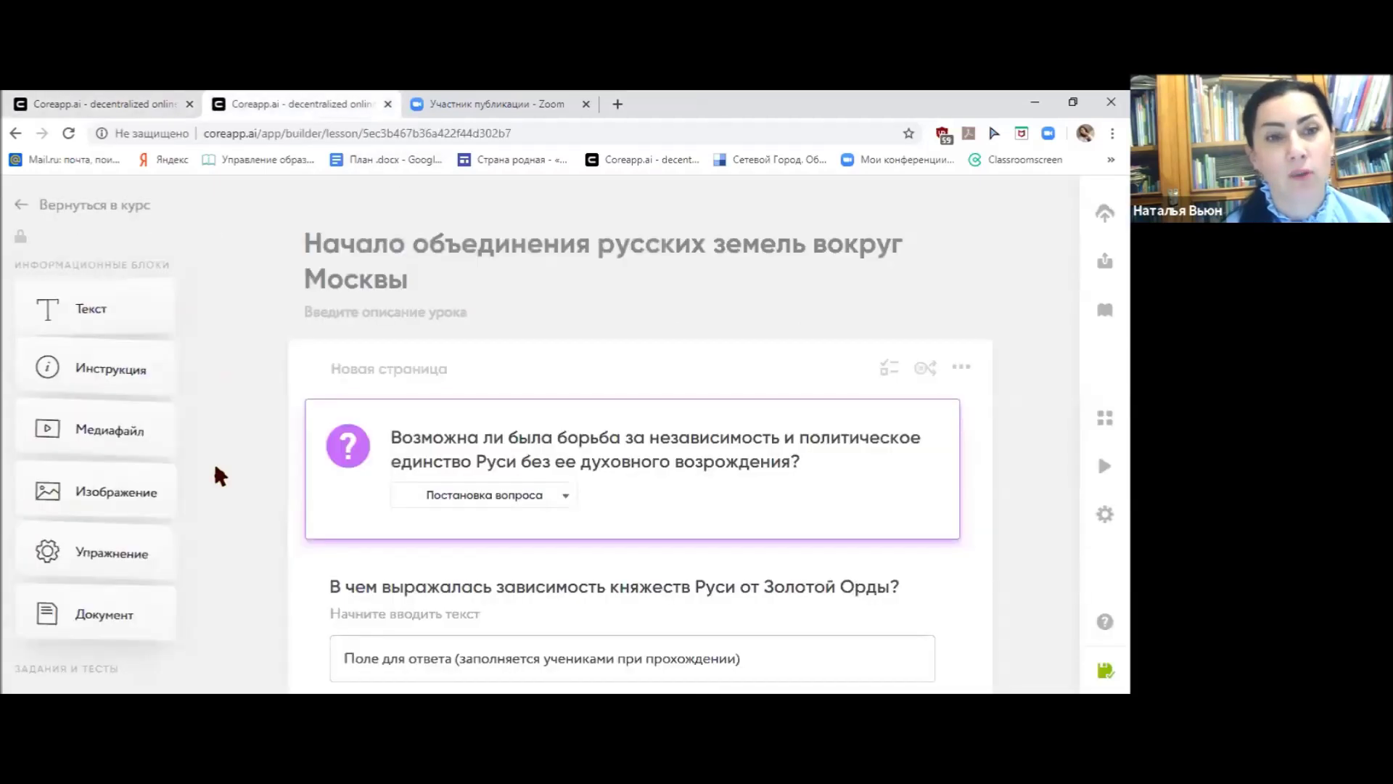
{"action": "mouse_move", "coordinate": [1074, 308]}
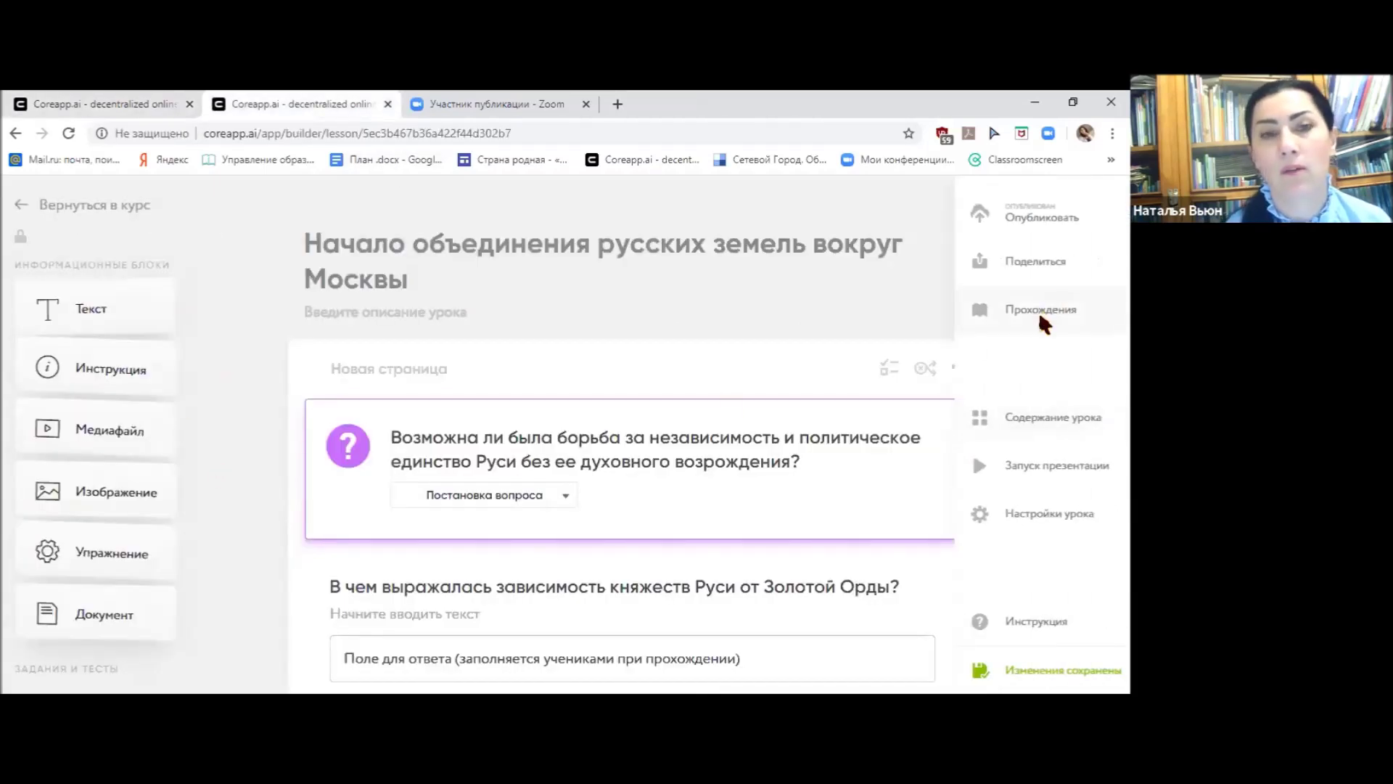
{"action": "left_click", "coordinate": [1038, 311]}
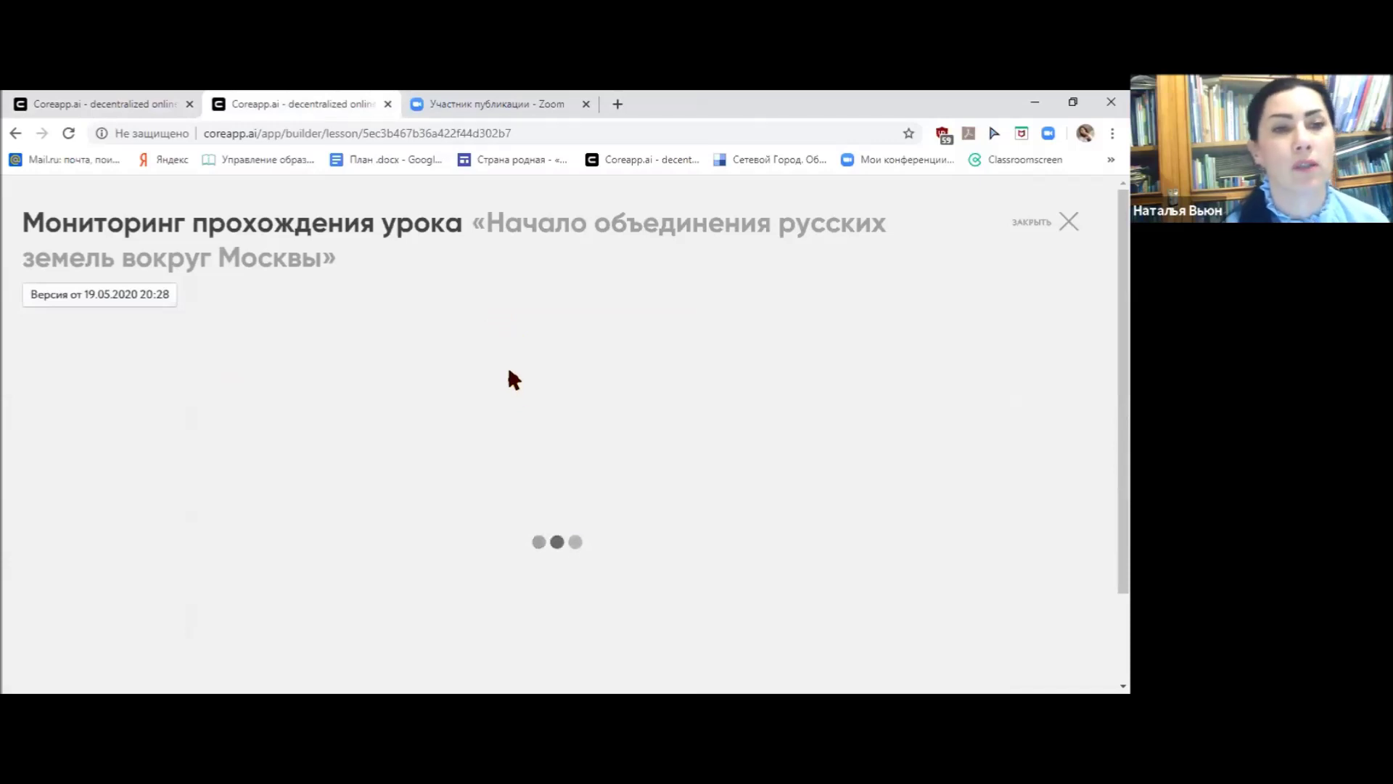
{"action": "left_click", "coordinate": [155, 300]}
{"action": "left_click", "coordinate": [166, 332]}
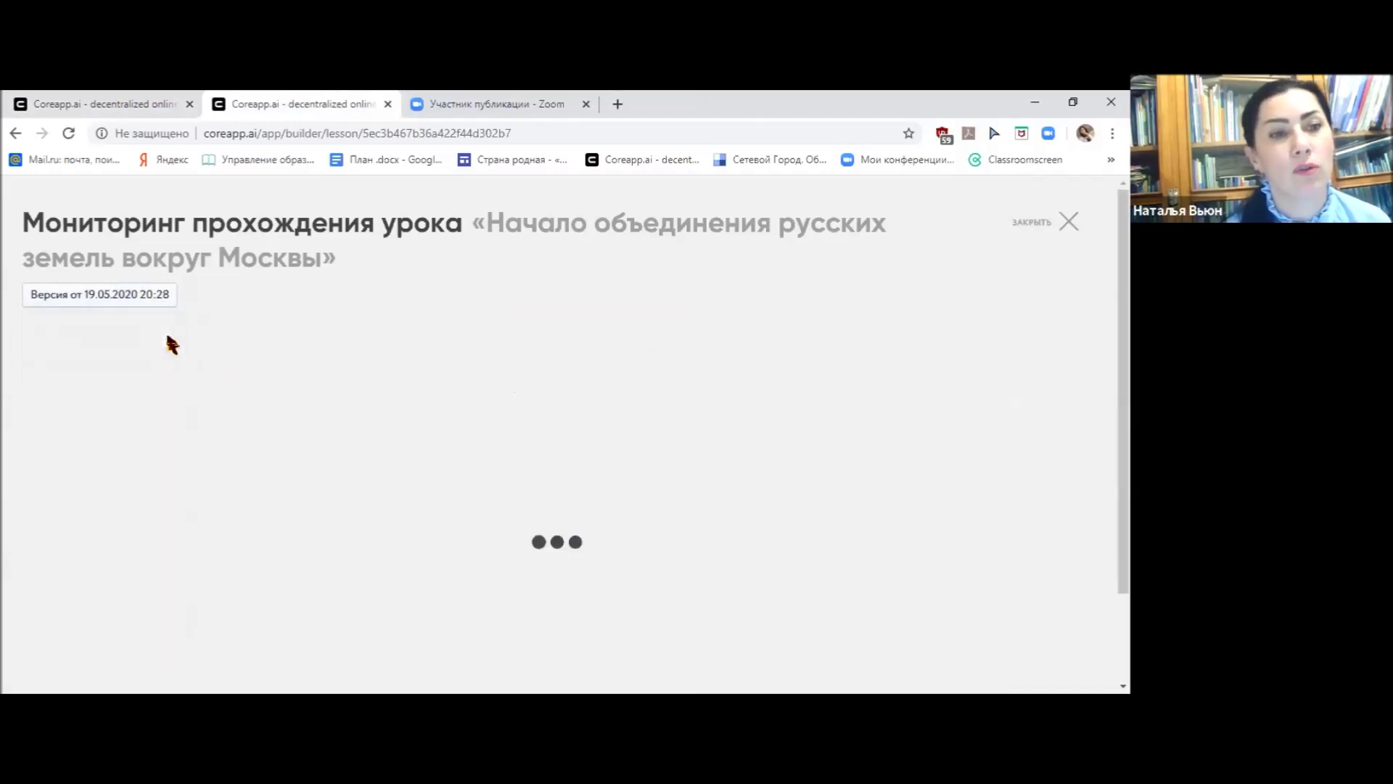
{"action": "left_click", "coordinate": [154, 299]}
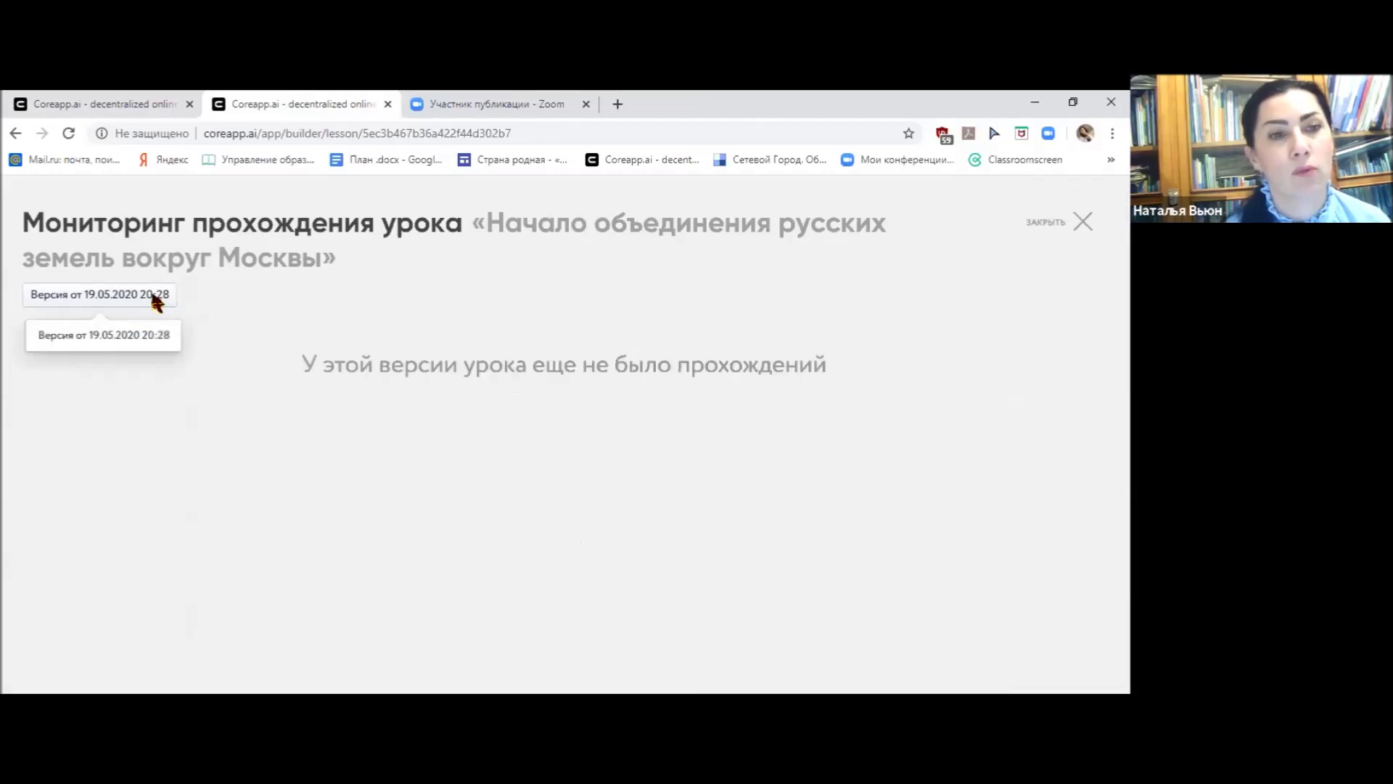
{"action": "left_click", "coordinate": [133, 334]}
{"action": "left_click", "coordinate": [1068, 223]}
- Leave the monitoring, return to the lesson list and open the lesson «Соперники Москвы» from the «6 класс» folder
{"action": "left_click", "coordinate": [114, 109]}
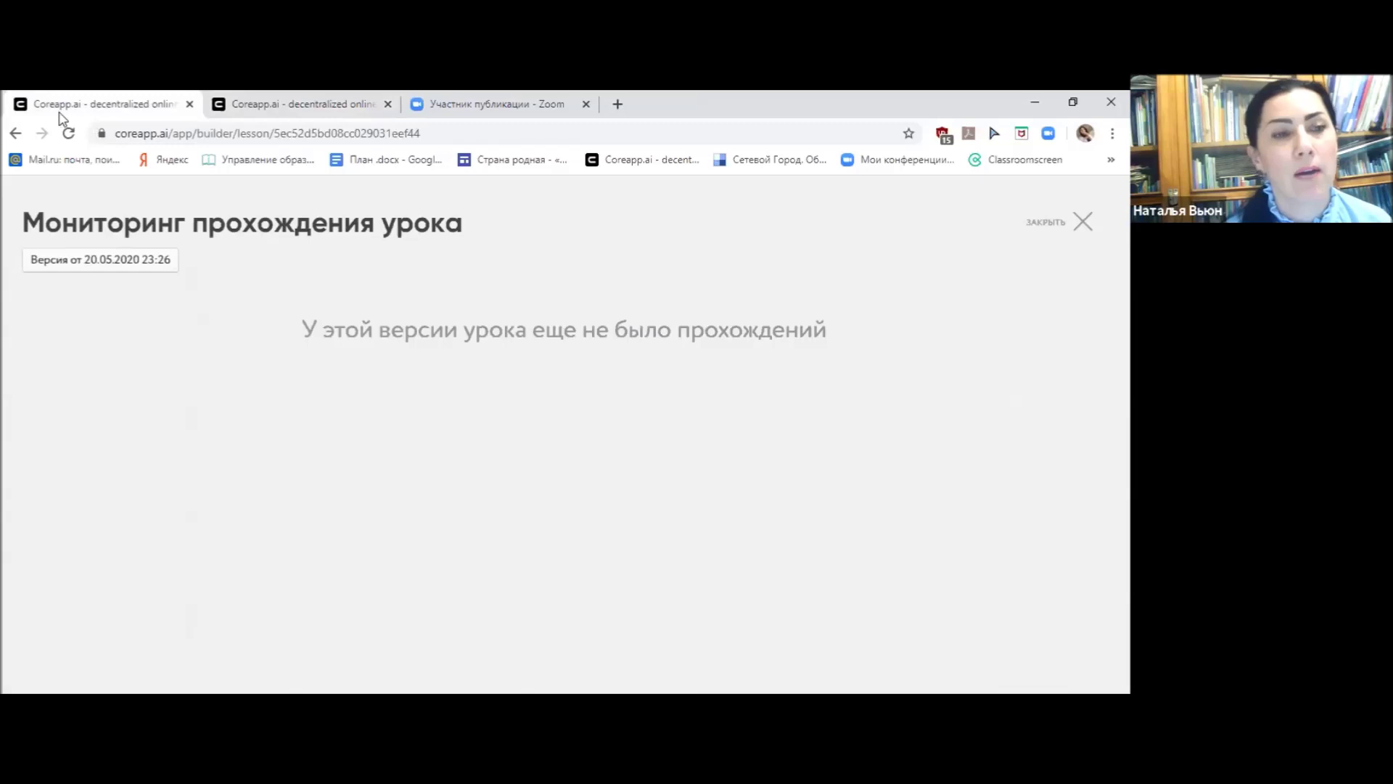
{"action": "left_click", "coordinate": [15, 133]}
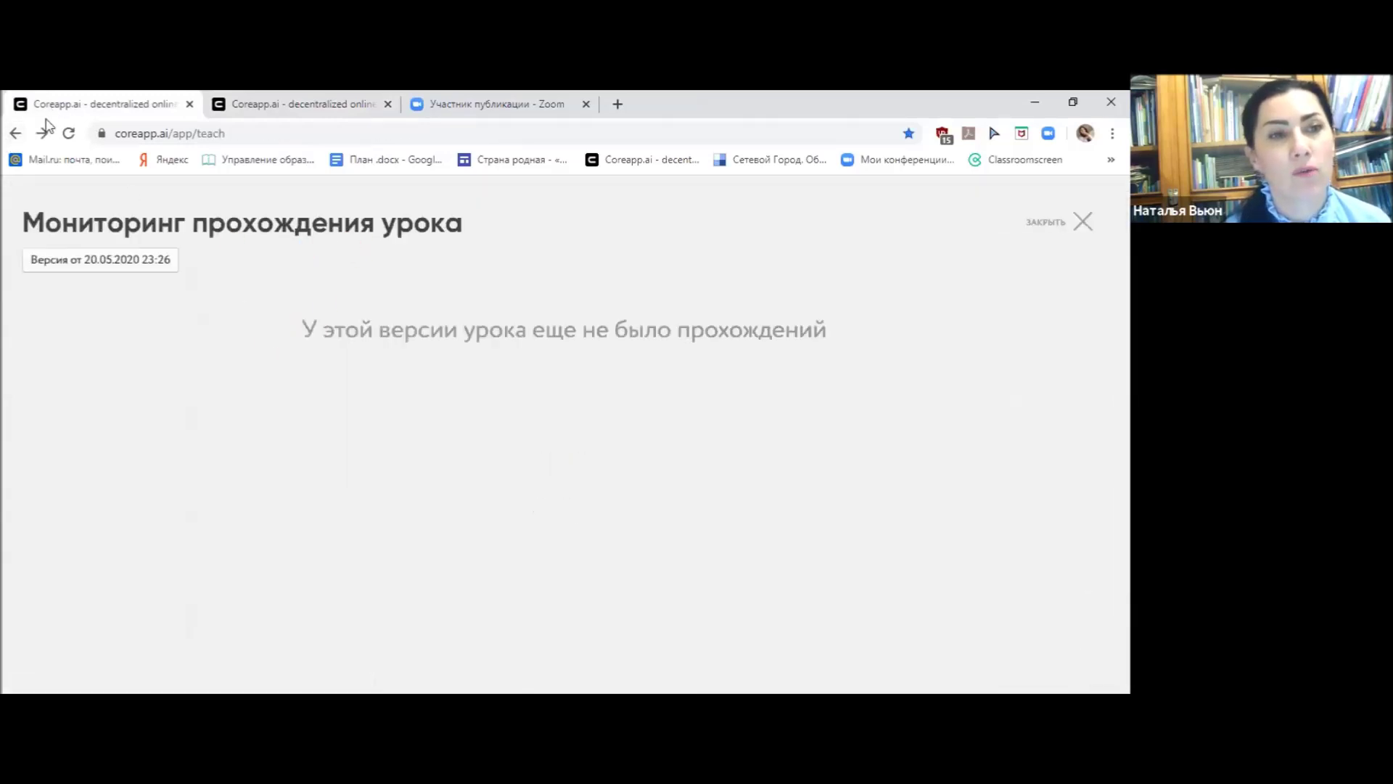
{"action": "left_click", "coordinate": [14, 135]}
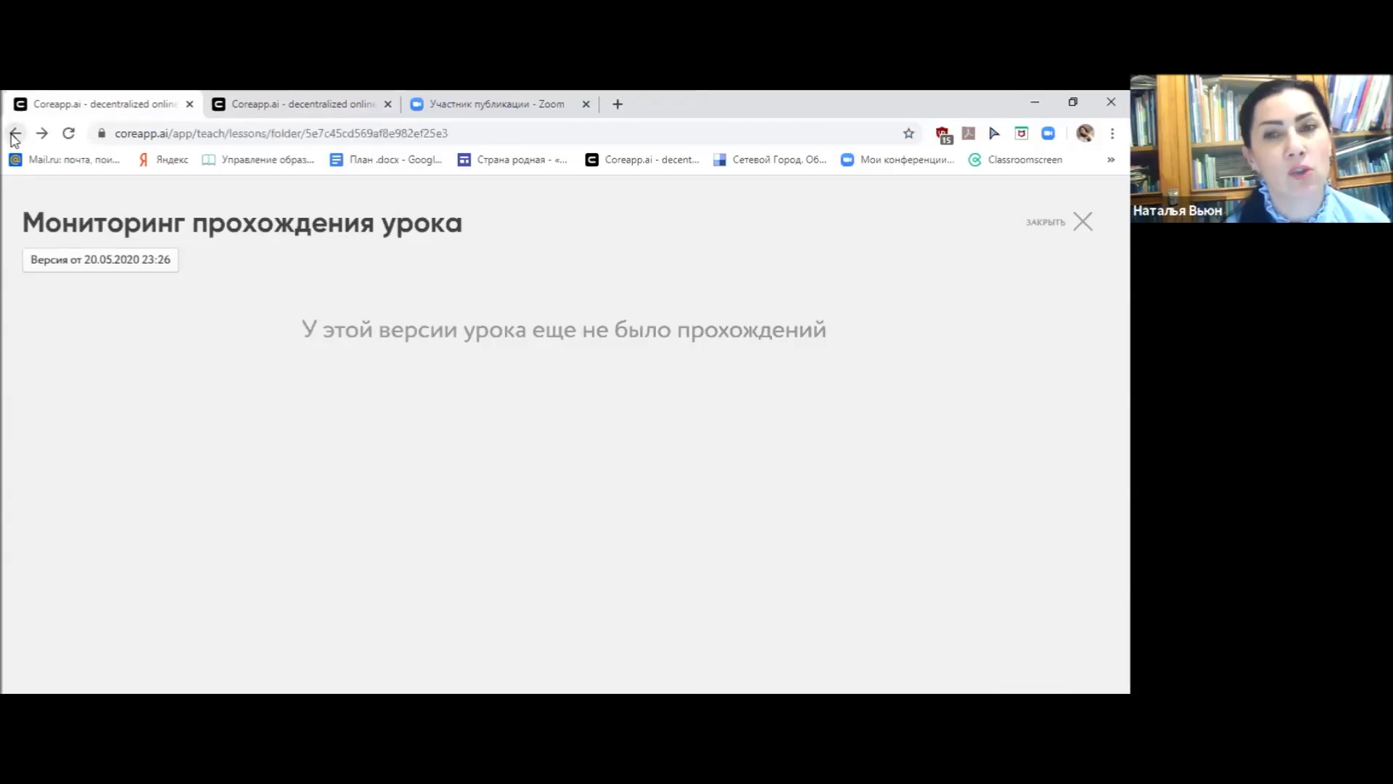
{"action": "left_click", "coordinate": [1092, 231]}
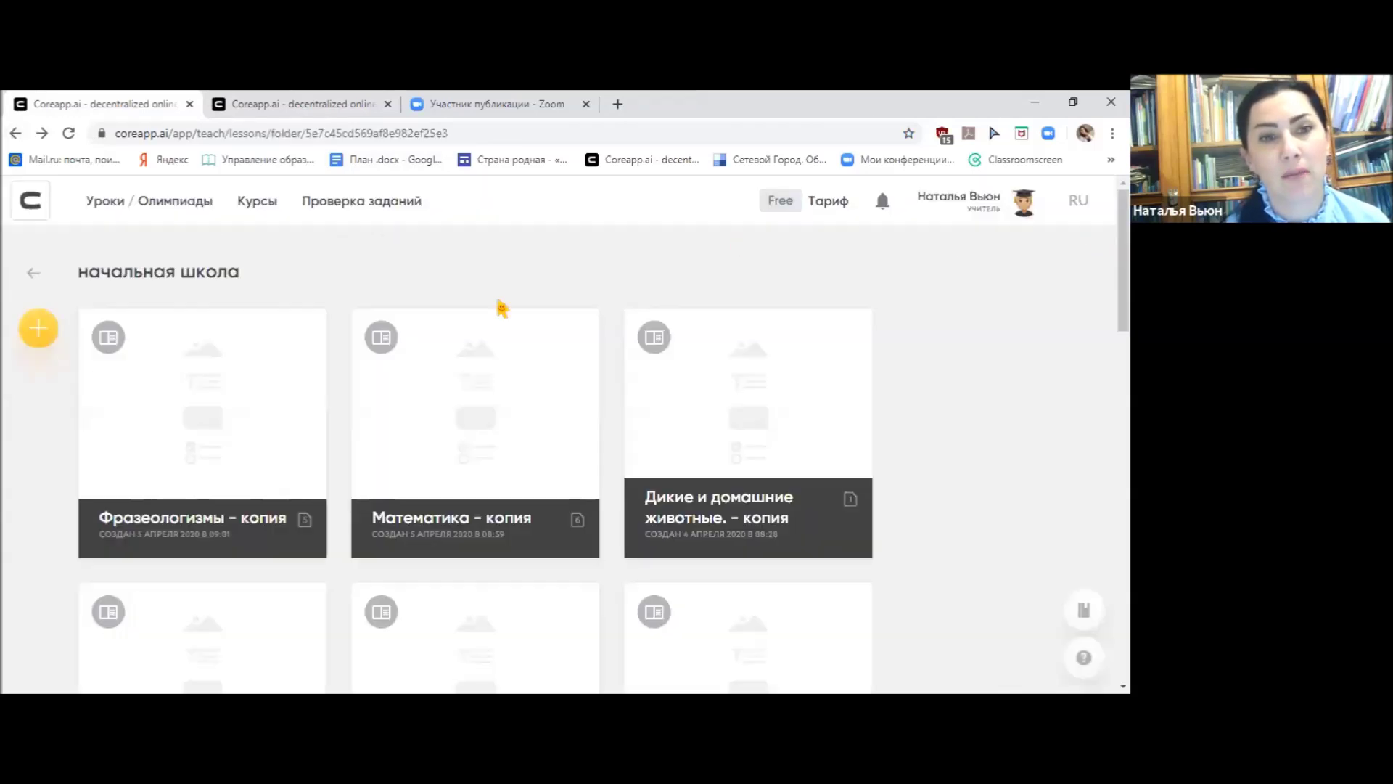
{"action": "left_click", "coordinate": [31, 273]}
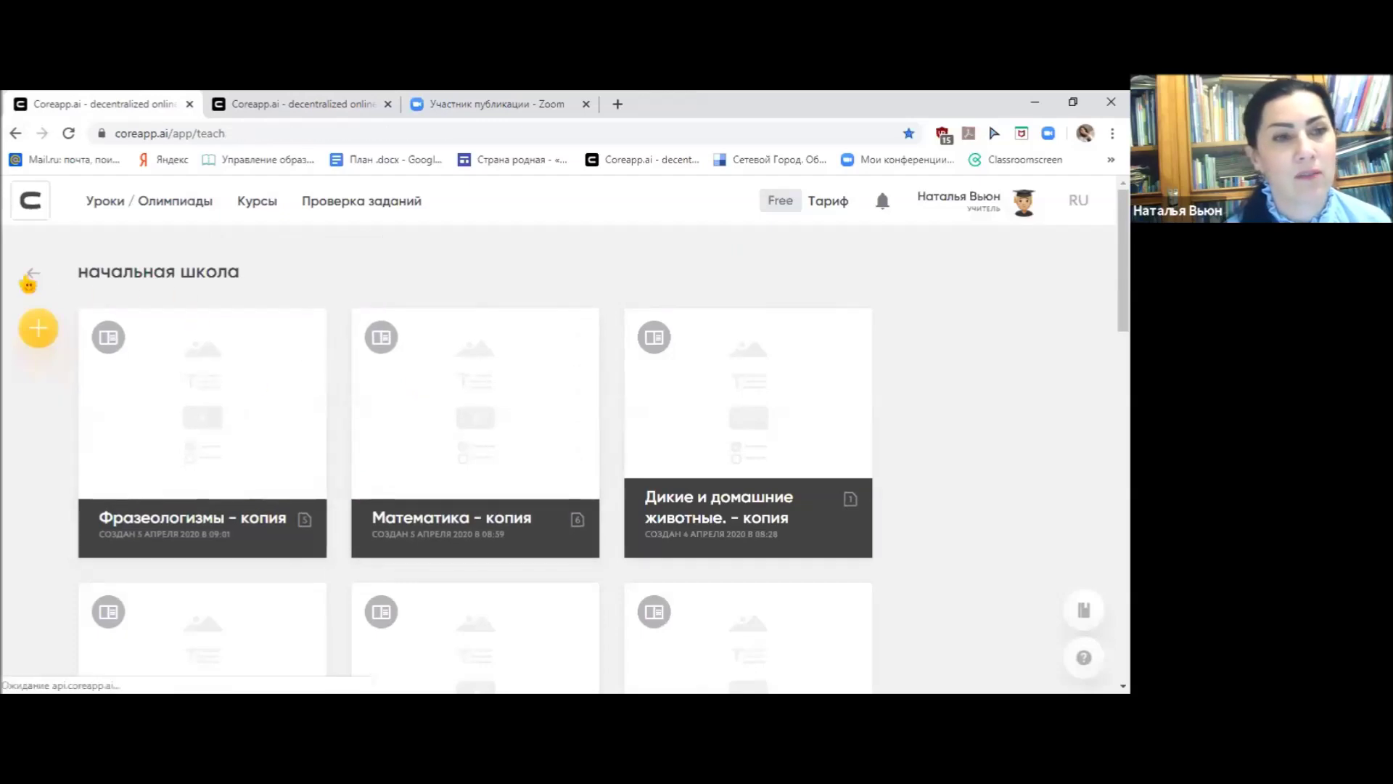
{"action": "left_click", "coordinate": [290, 351]}
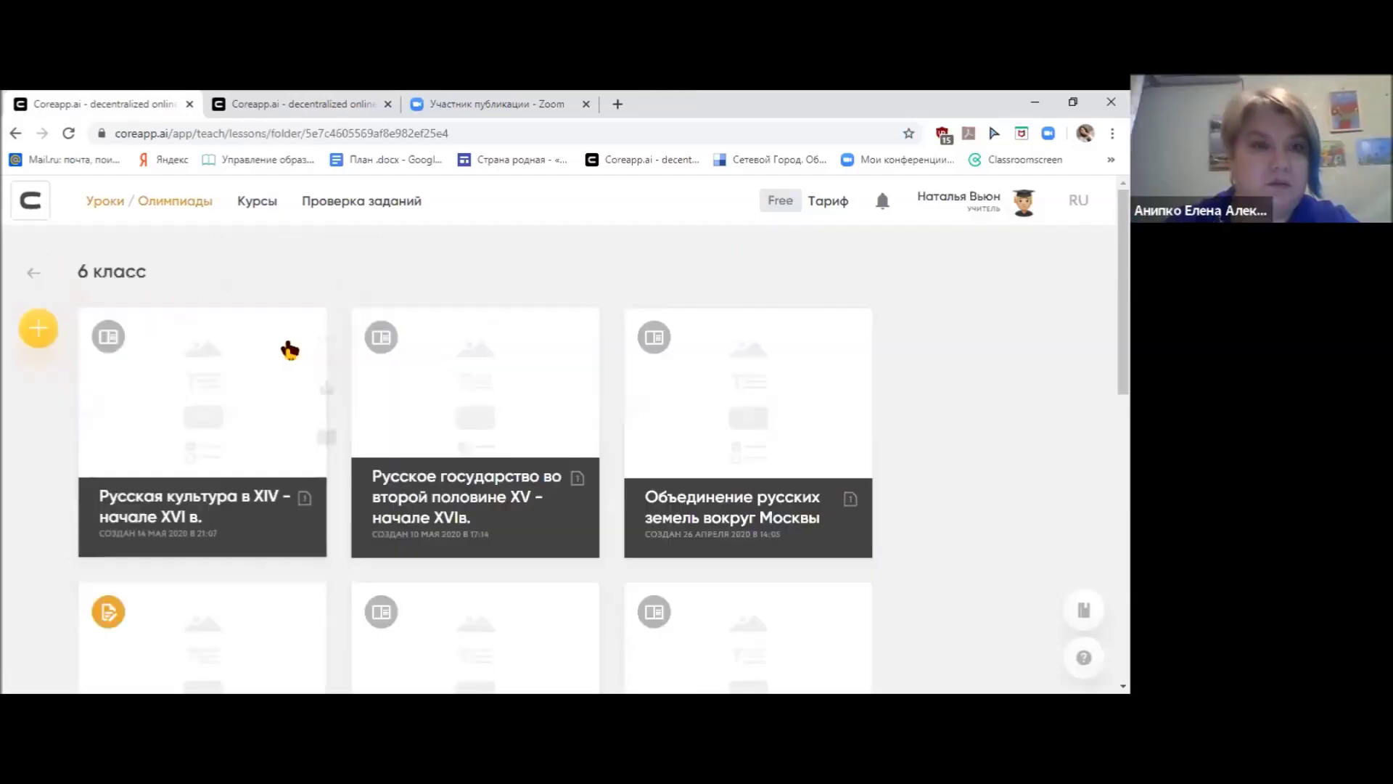
{"action": "scroll", "coordinate": [324, 431], "scroll_direction": "down", "scroll_amount": 5}
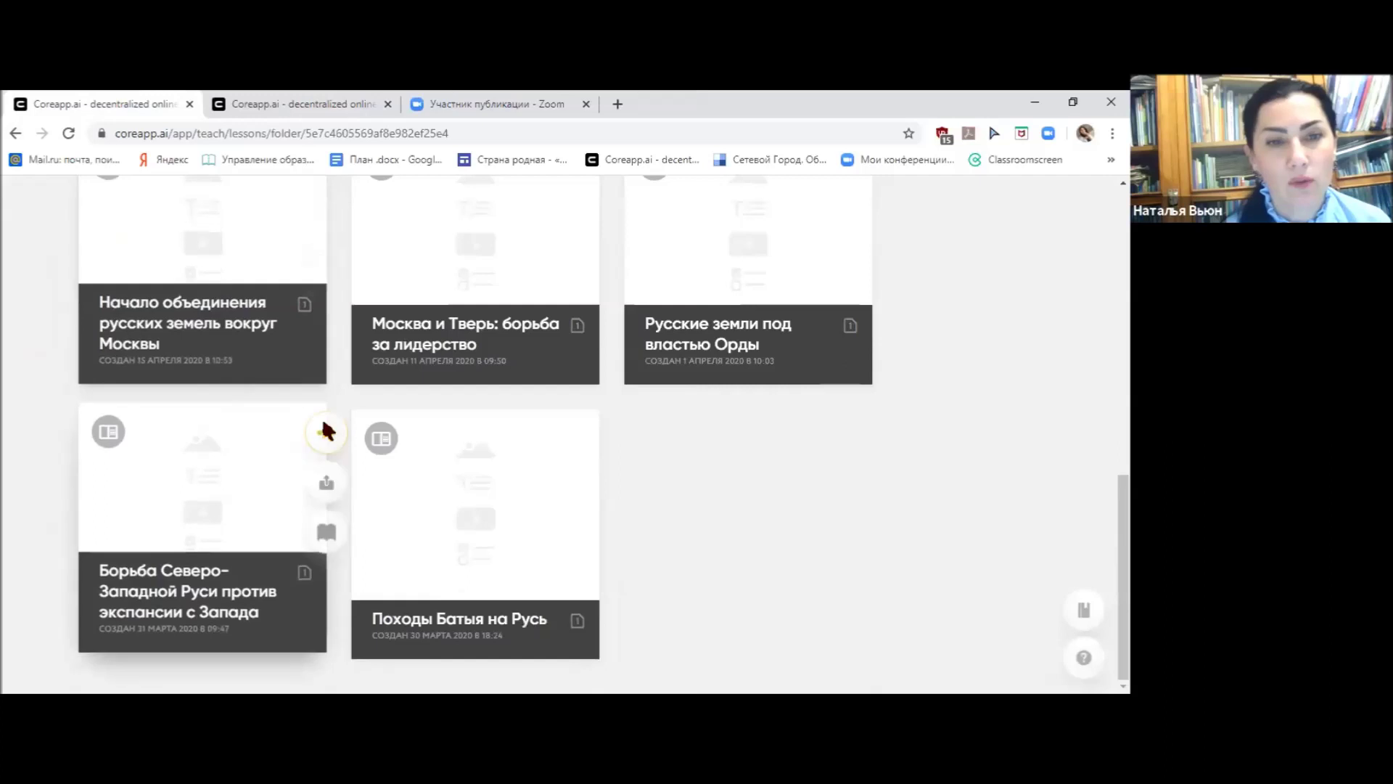
{"action": "scroll", "coordinate": [585, 470], "scroll_direction": "up", "scroll_amount": 3}
{"action": "left_click", "coordinate": [483, 248]}
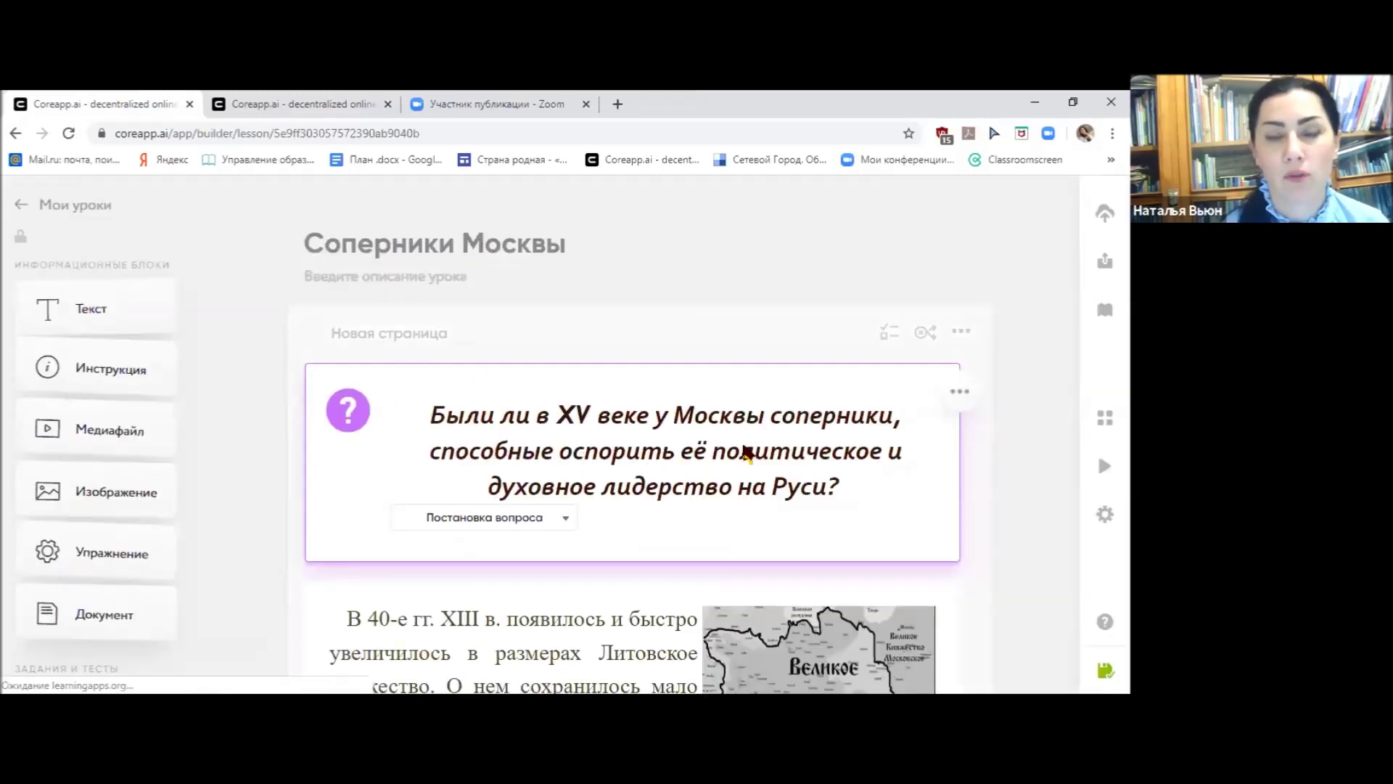
- Open the completion monitoring of «Соперники Москвы» and display the answers of a student who completed all 11 tasks
{"action": "mouse_move", "coordinate": [1101, 313]}
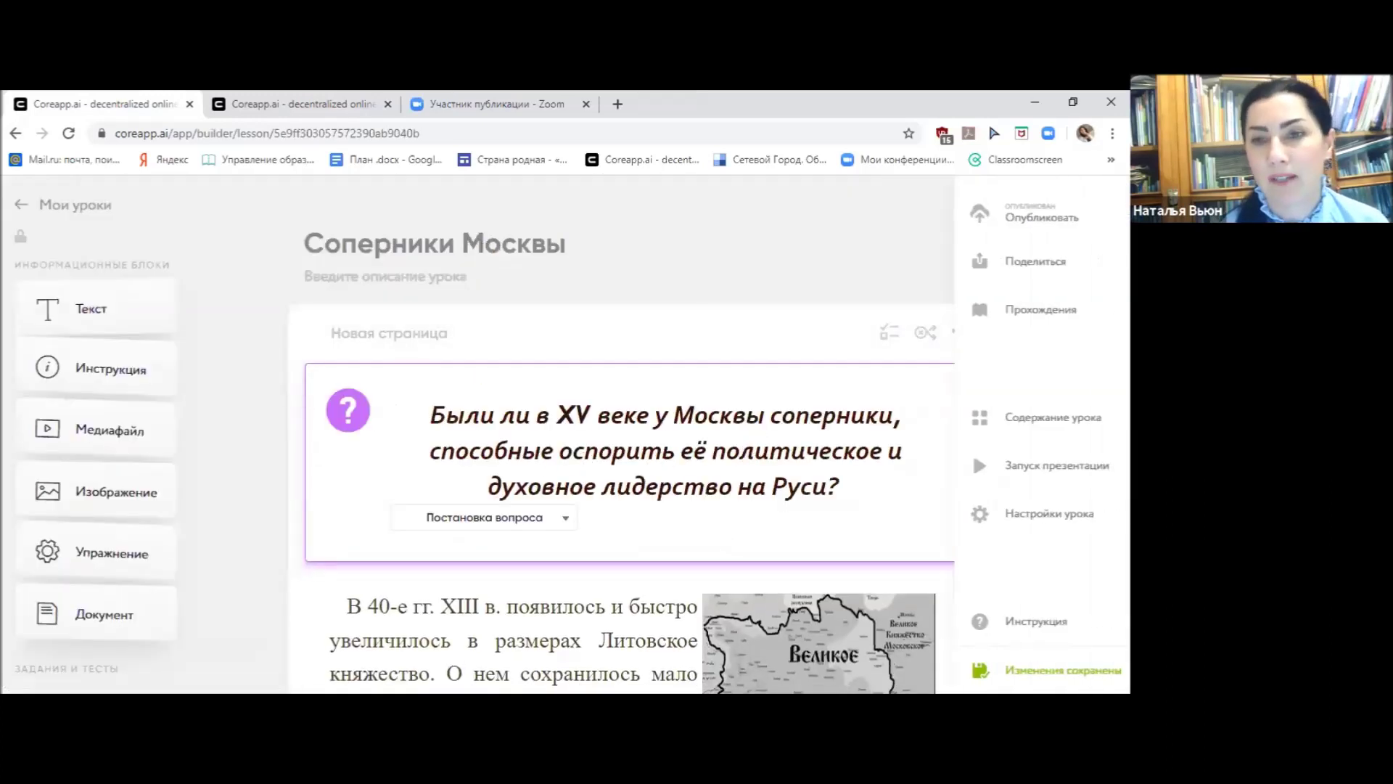
{"action": "left_click", "coordinate": [1042, 312]}
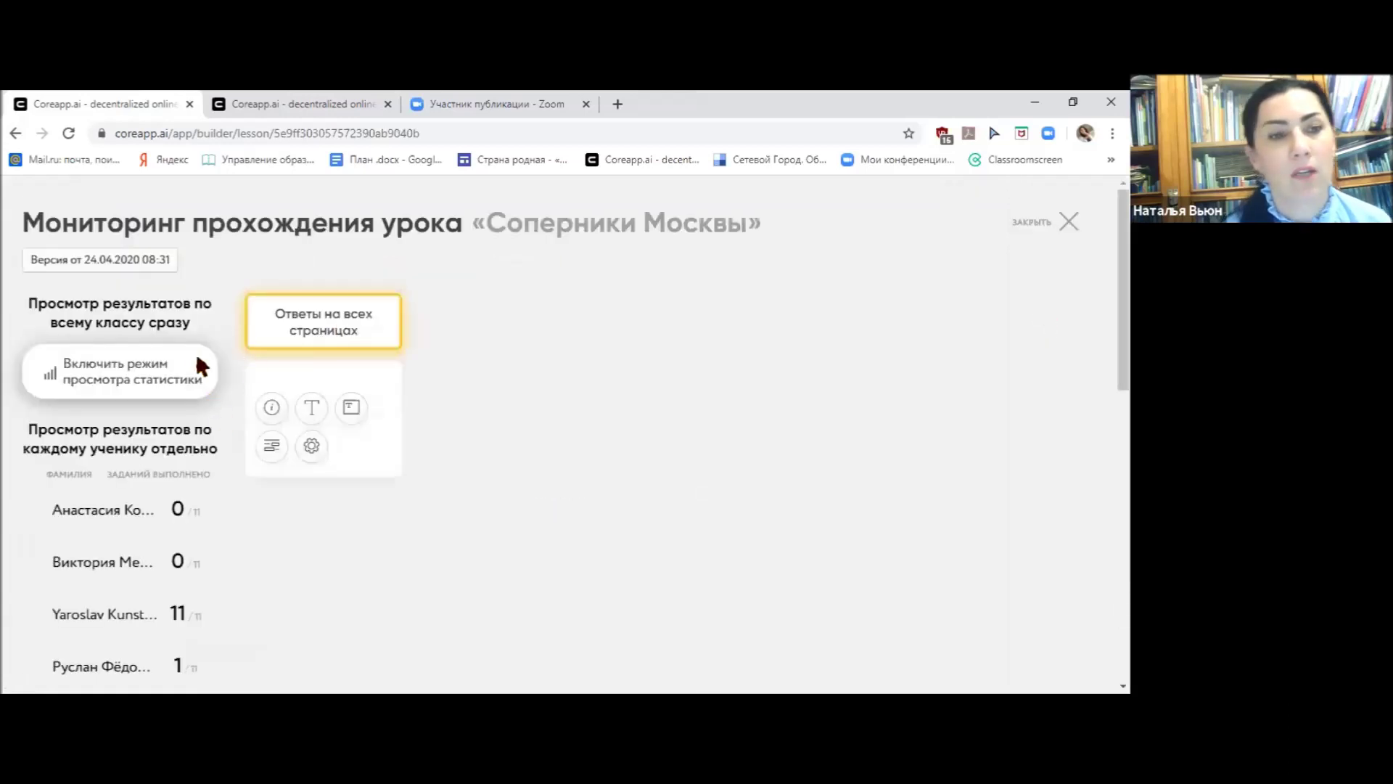
{"action": "scroll", "coordinate": [190, 368], "scroll_direction": "down", "scroll_amount": 1}
{"action": "scroll", "coordinate": [187, 372], "scroll_direction": "down", "scroll_amount": 10}
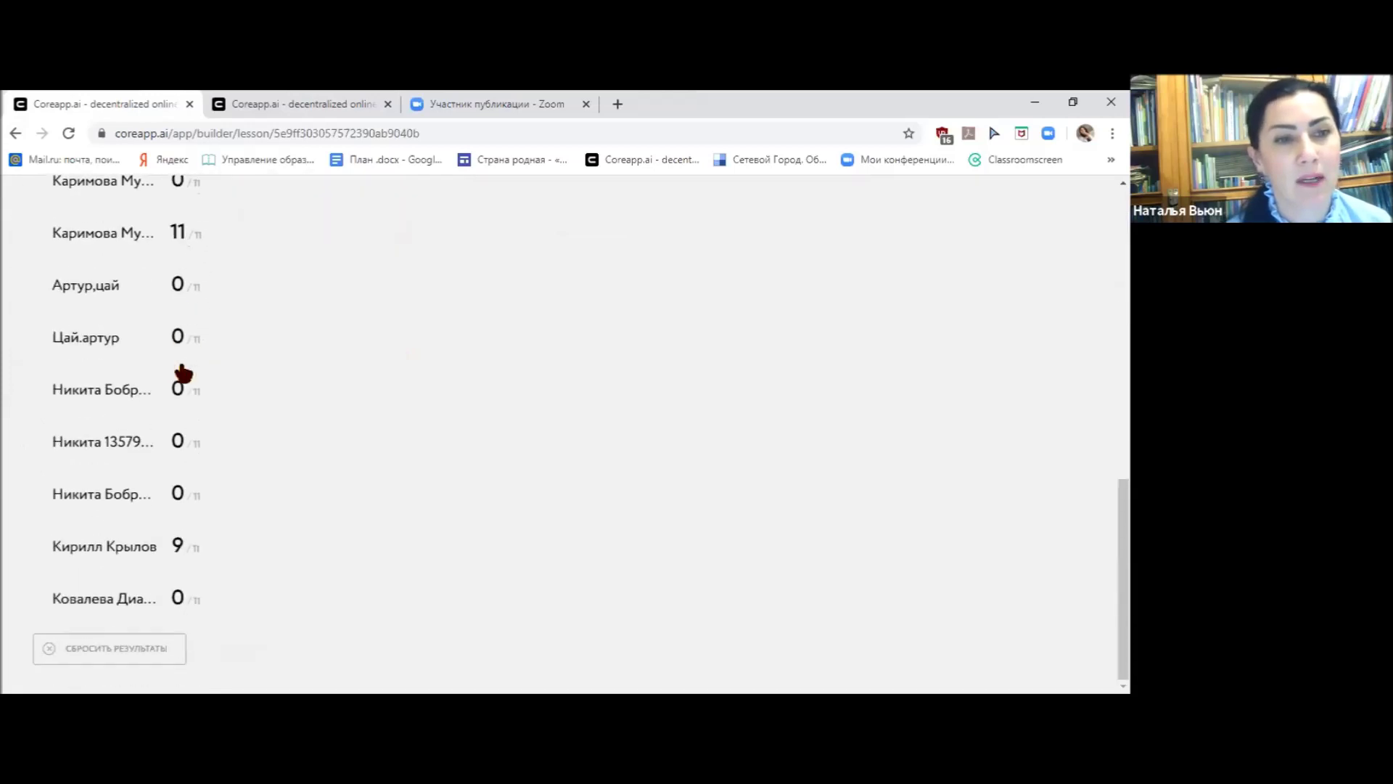
{"action": "scroll", "coordinate": [179, 377], "scroll_direction": "up", "scroll_amount": 4}
{"action": "left_click", "coordinate": [70, 492]}
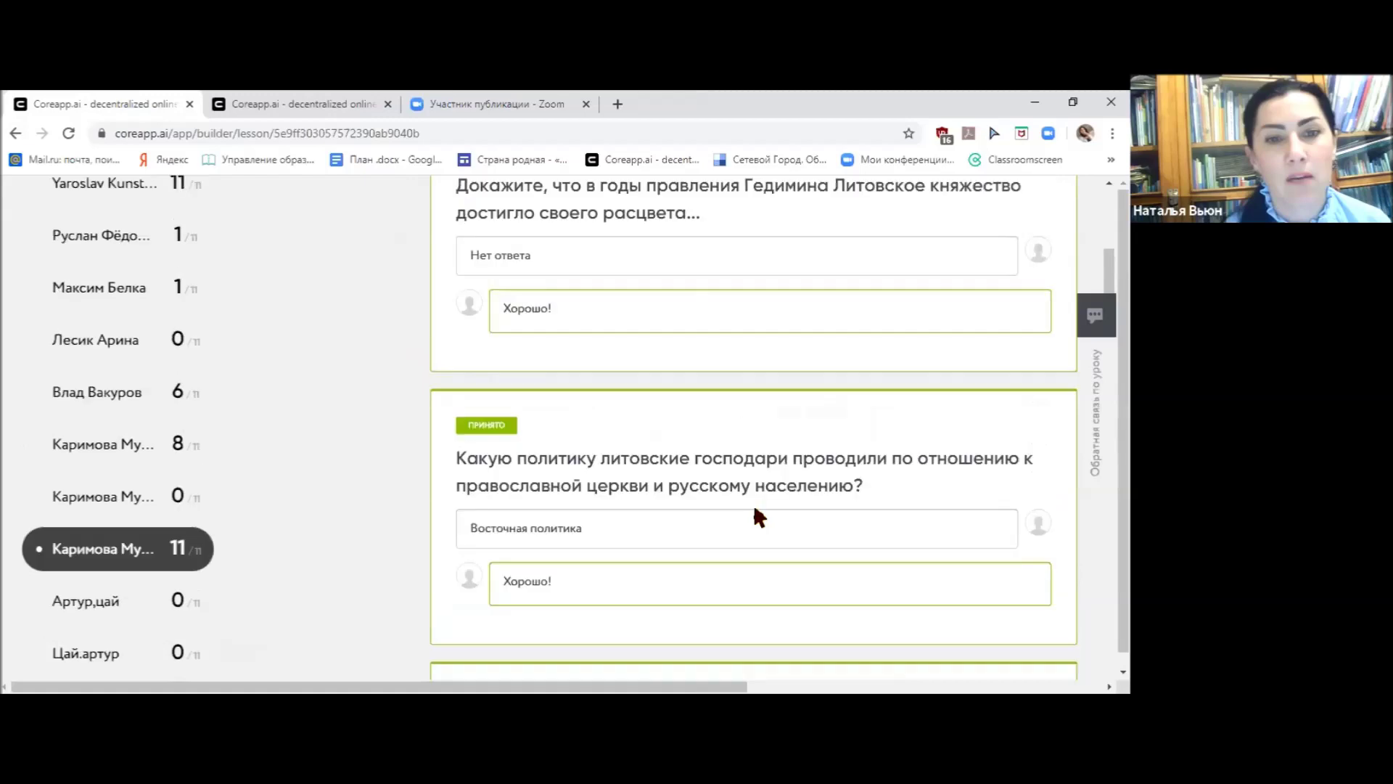
- Review the student's answers, fill-in tasks and teacher comments across all pages, along with the list of student results
{"action": "scroll", "coordinate": [754, 508], "scroll_direction": "up", "scroll_amount": 6}
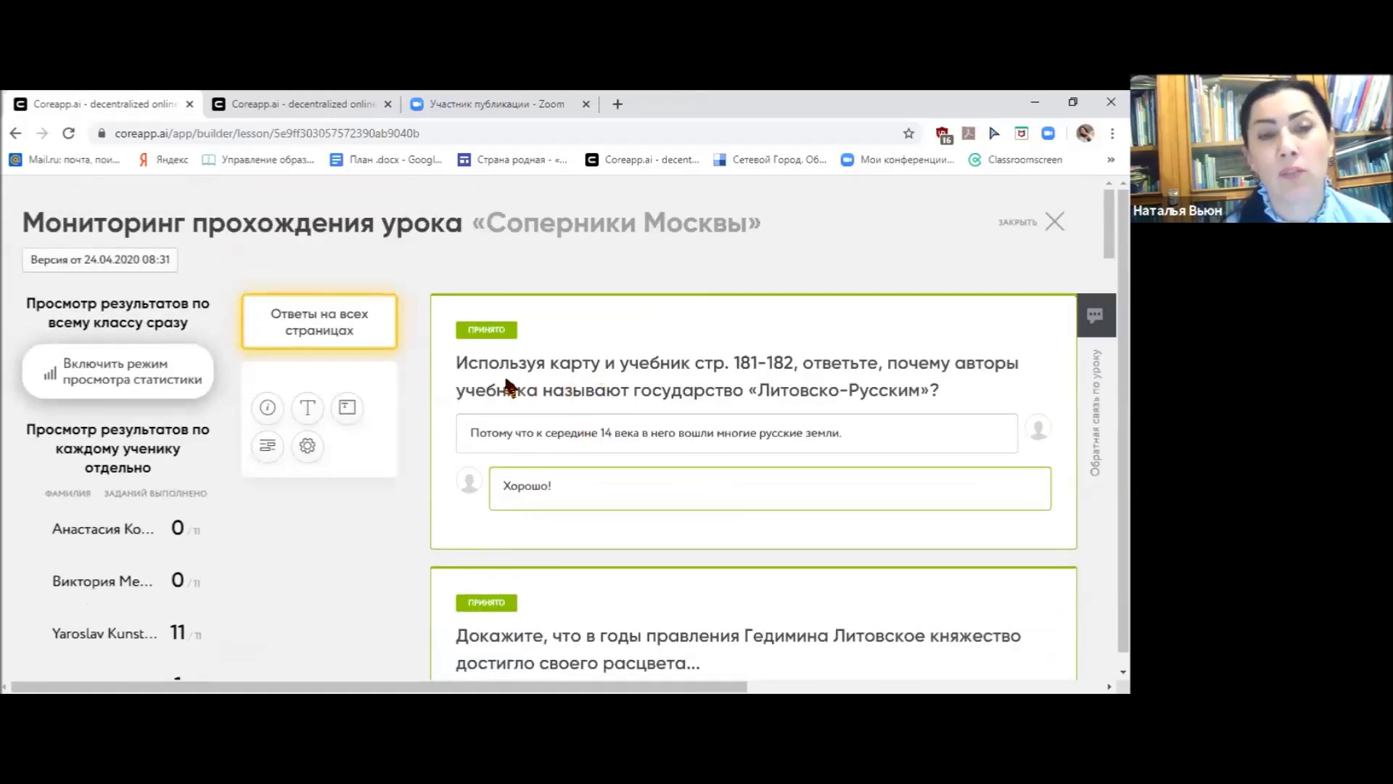
{"action": "scroll", "coordinate": [693, 386], "scroll_direction": "down", "scroll_amount": 8}
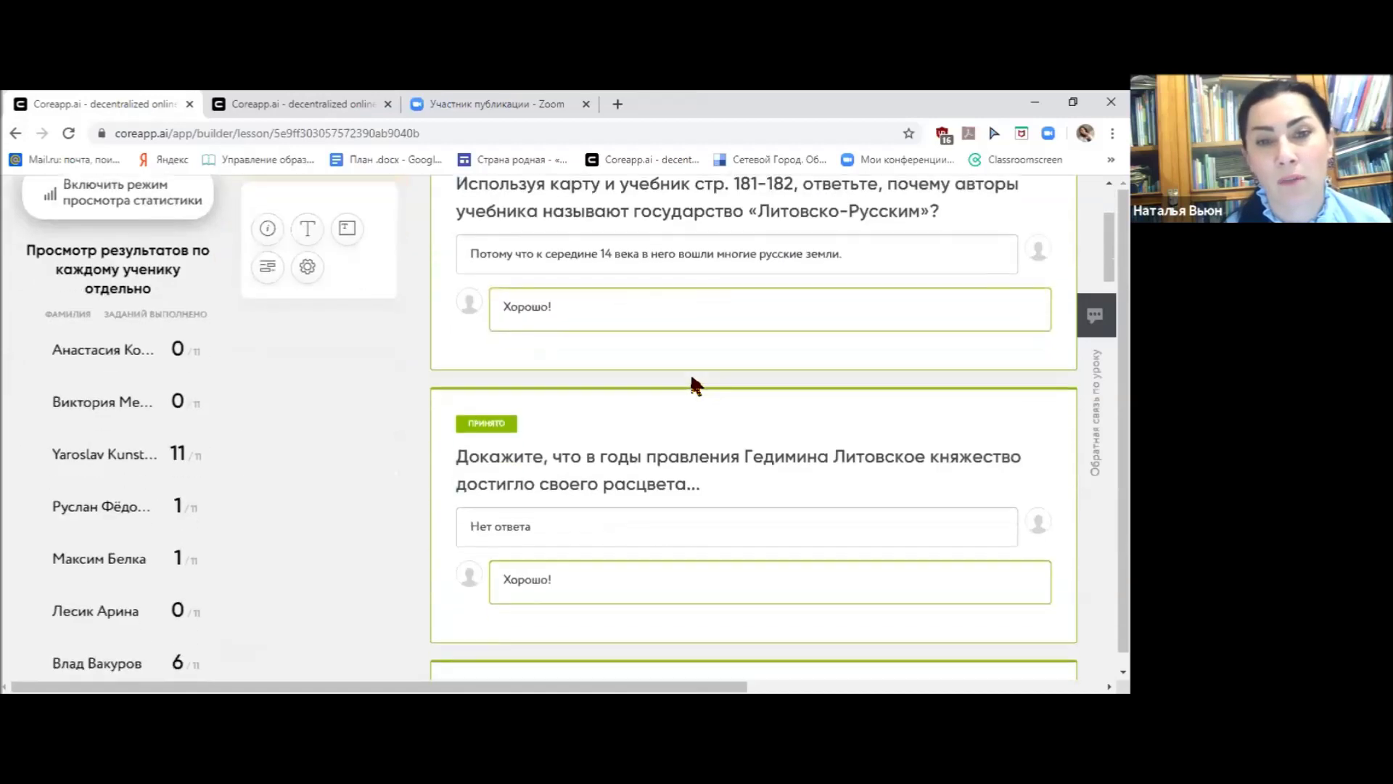
{"action": "scroll", "coordinate": [692, 386], "scroll_direction": "down", "scroll_amount": 5}
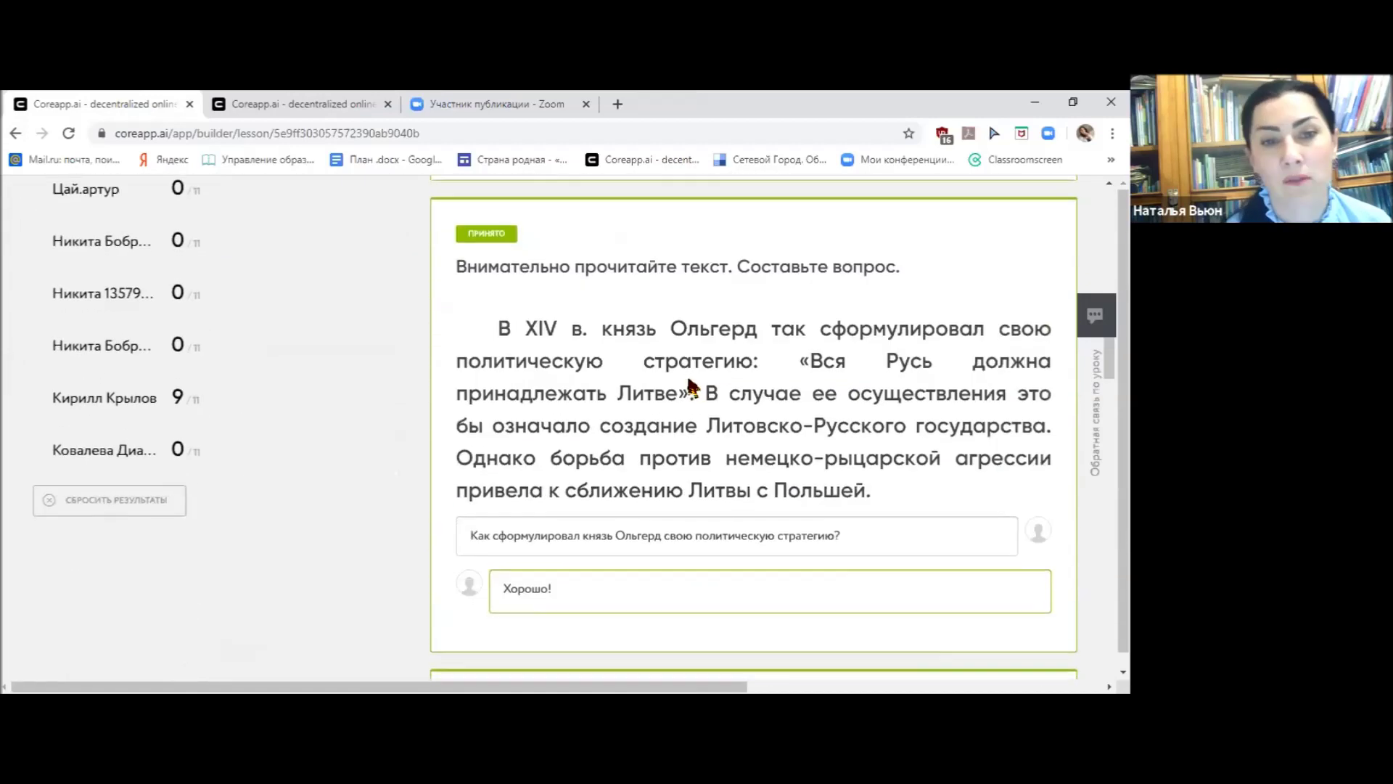
{"action": "scroll", "coordinate": [686, 394], "scroll_direction": "down", "scroll_amount": 6}
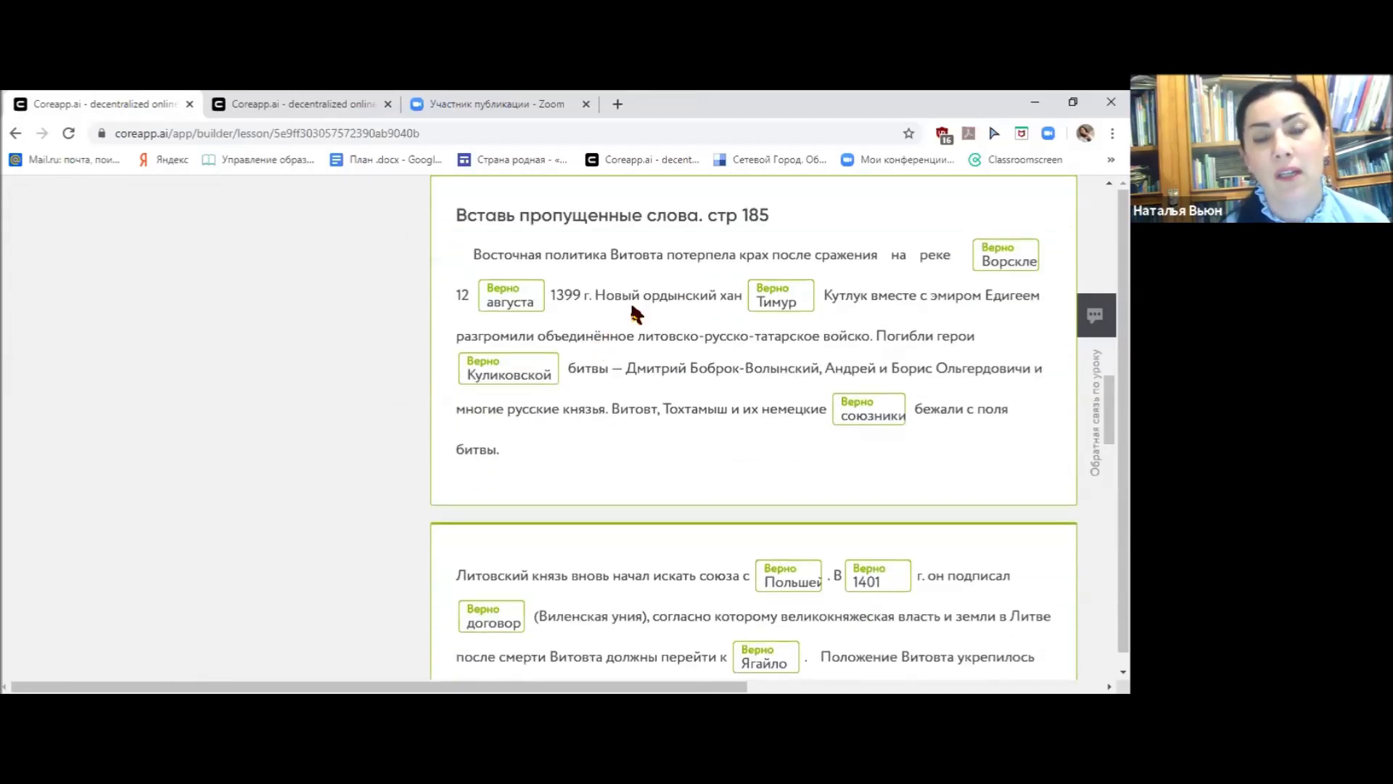
{"action": "scroll", "coordinate": [709, 411], "scroll_direction": "down", "scroll_amount": 9}
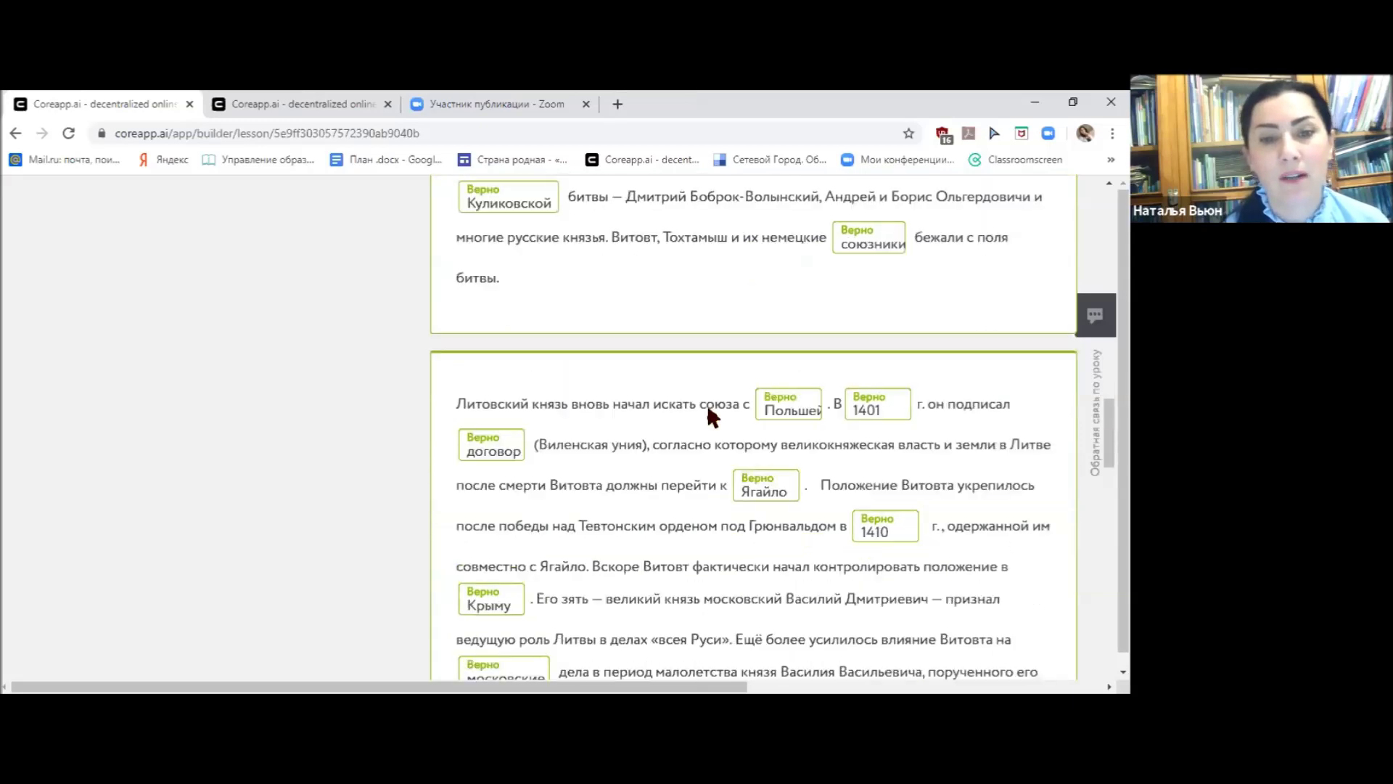
{"action": "scroll", "coordinate": [706, 403], "scroll_direction": "down", "scroll_amount": 5}
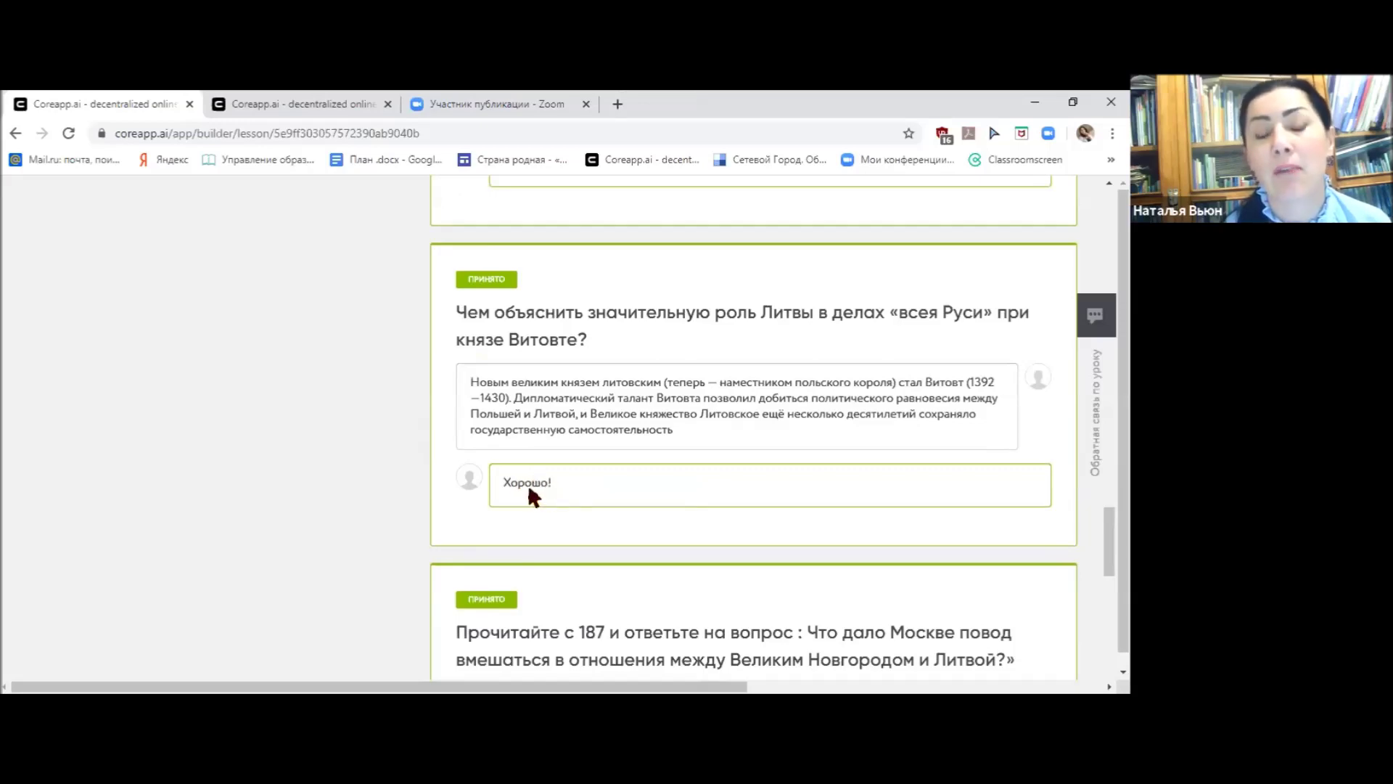
{"action": "scroll", "coordinate": [519, 485], "scroll_direction": "down", "scroll_amount": 6}
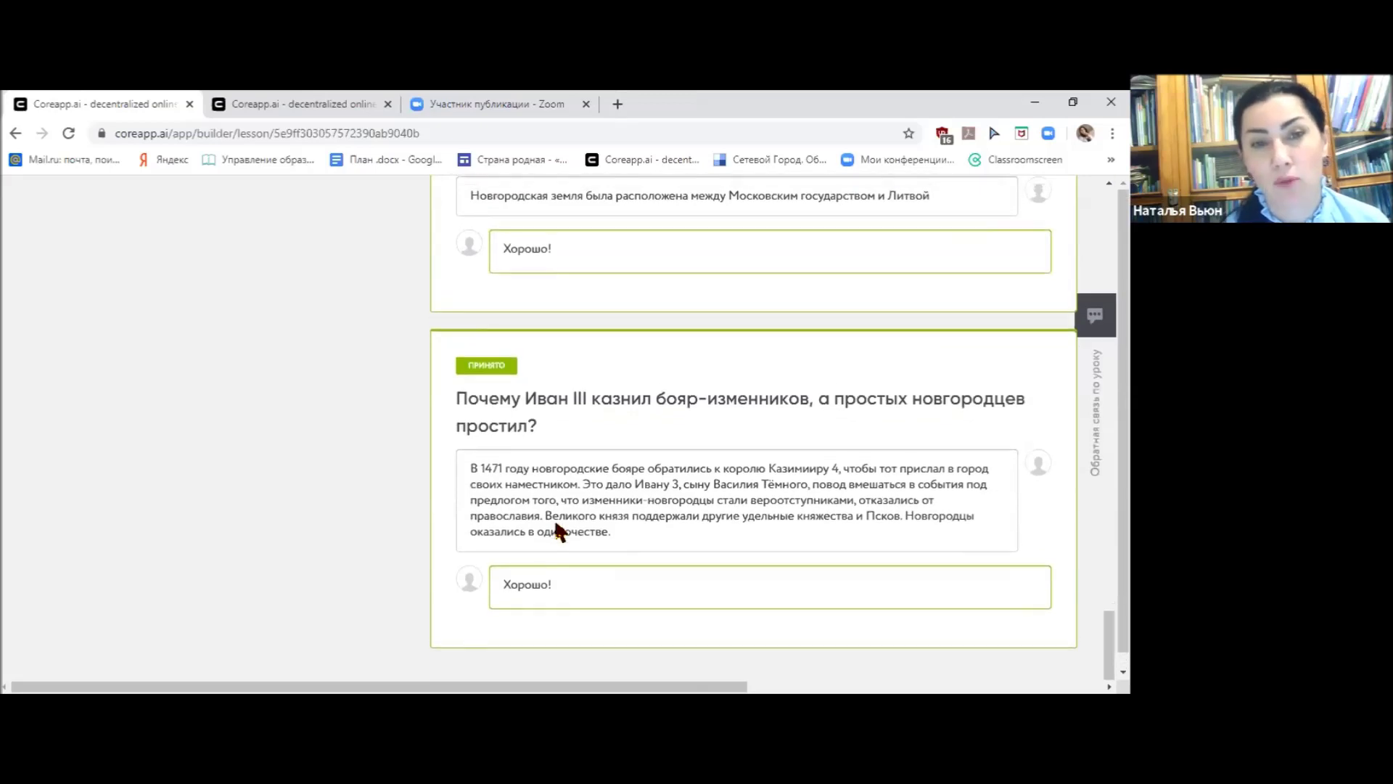
{"action": "scroll", "coordinate": [557, 533], "scroll_direction": "up", "scroll_amount": 15}
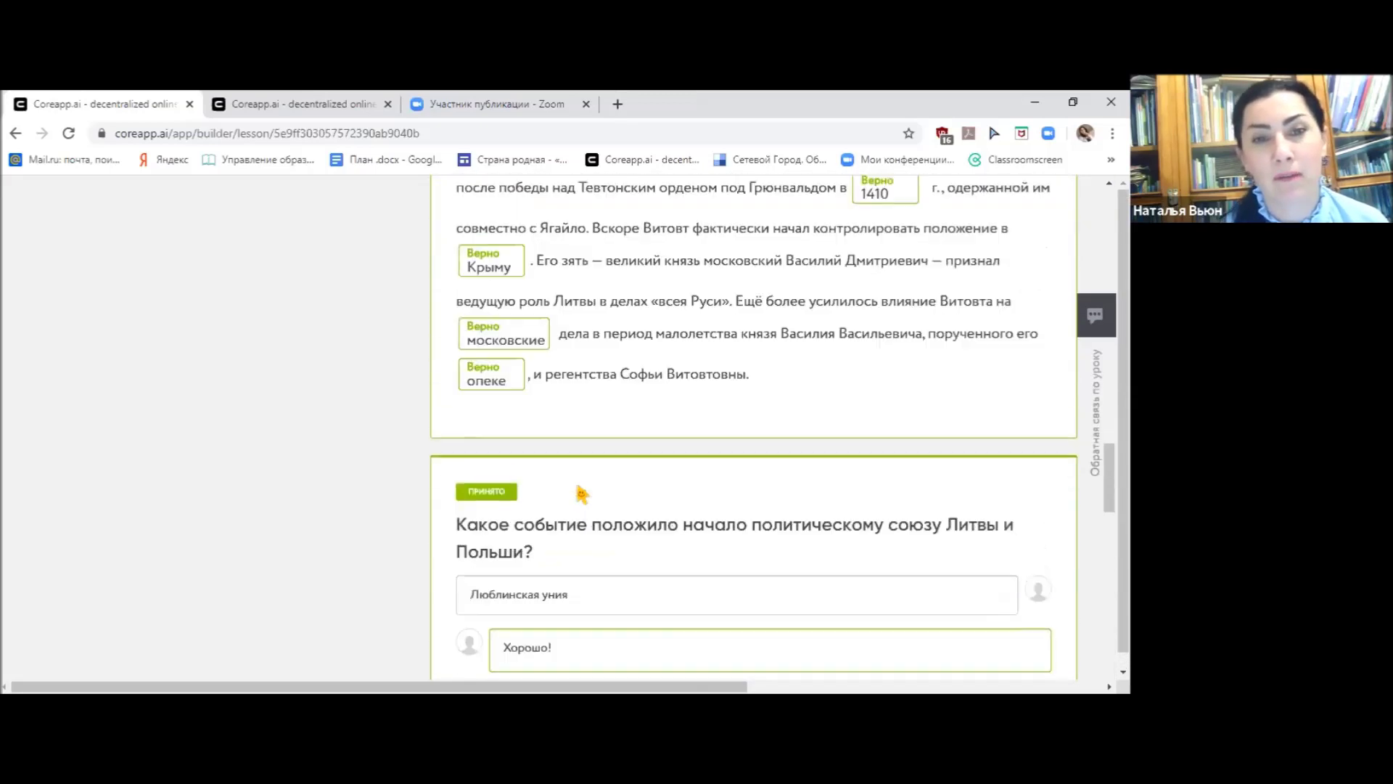
{"action": "scroll", "coordinate": [581, 494], "scroll_direction": "up", "scroll_amount": 15}
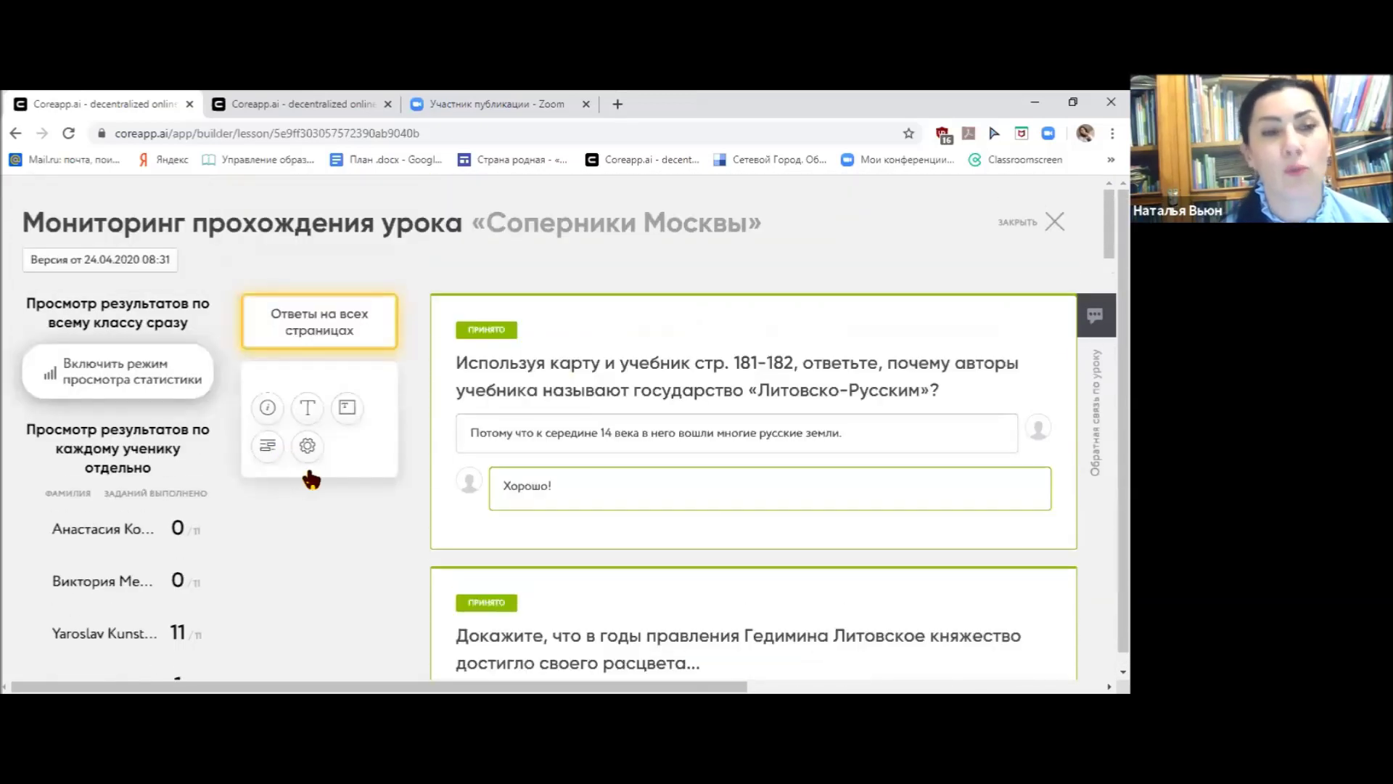
{"action": "scroll", "coordinate": [119, 465], "scroll_direction": "down", "scroll_amount": 7}
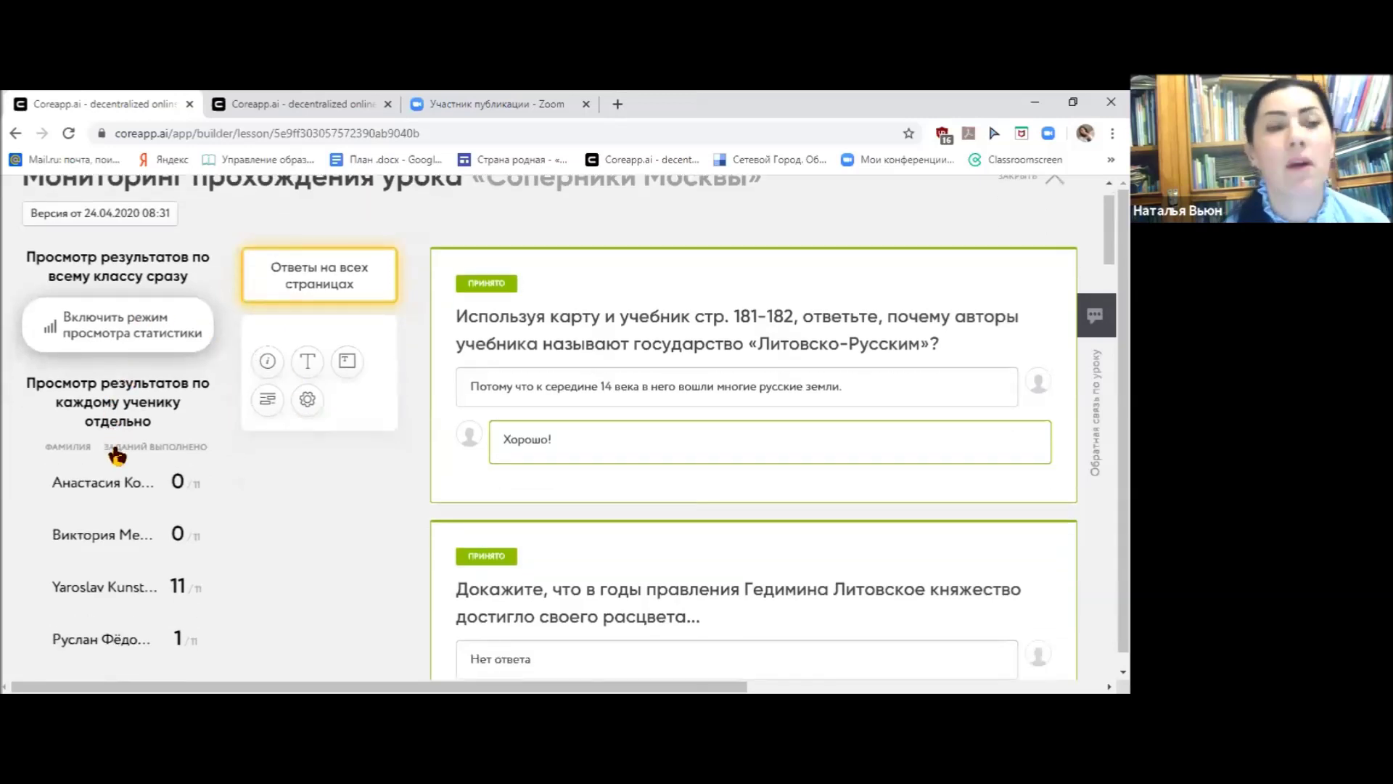
{"action": "scroll", "coordinate": [145, 519], "scroll_direction": "down", "scroll_amount": 4}
{"action": "scroll", "coordinate": [138, 541], "scroll_direction": "up", "scroll_amount": 8}
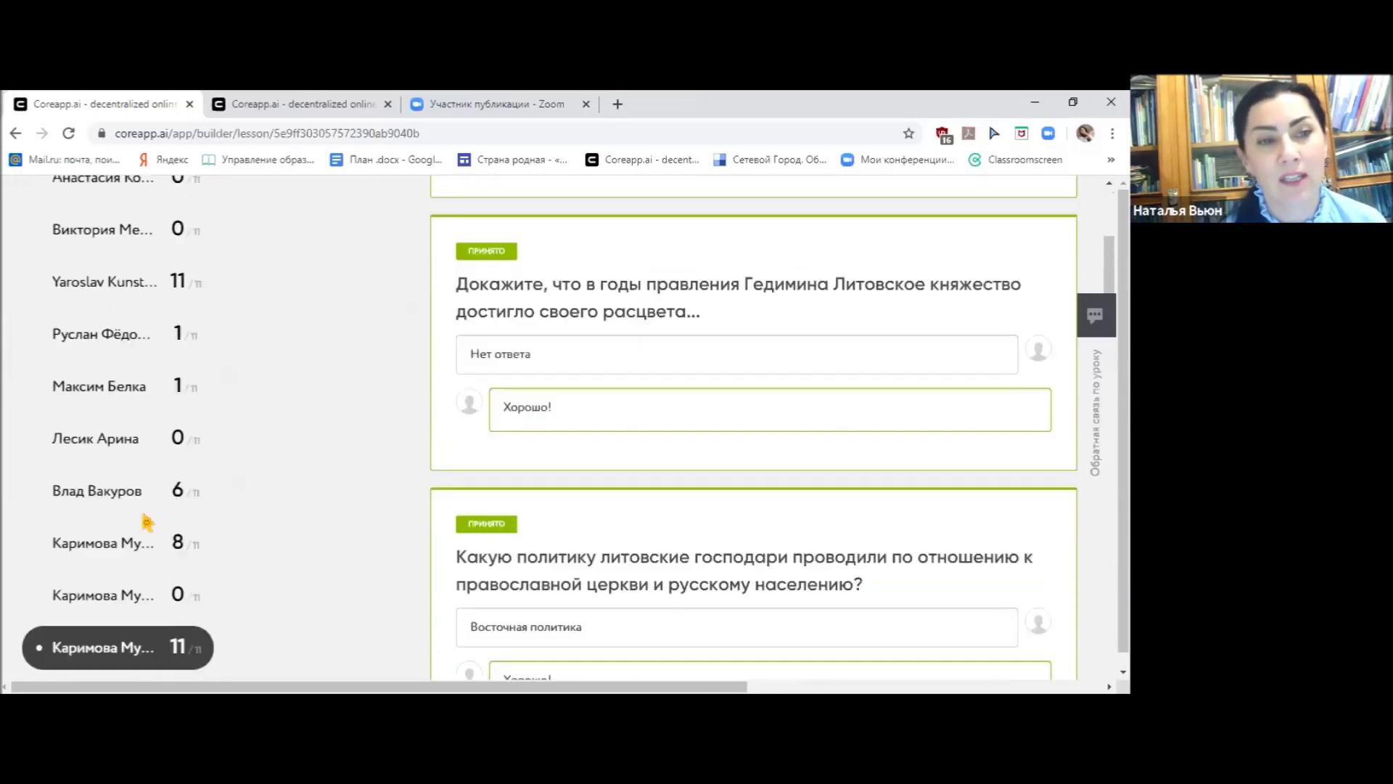
{"action": "scroll", "coordinate": [145, 464], "scroll_direction": "up", "scroll_amount": 3}
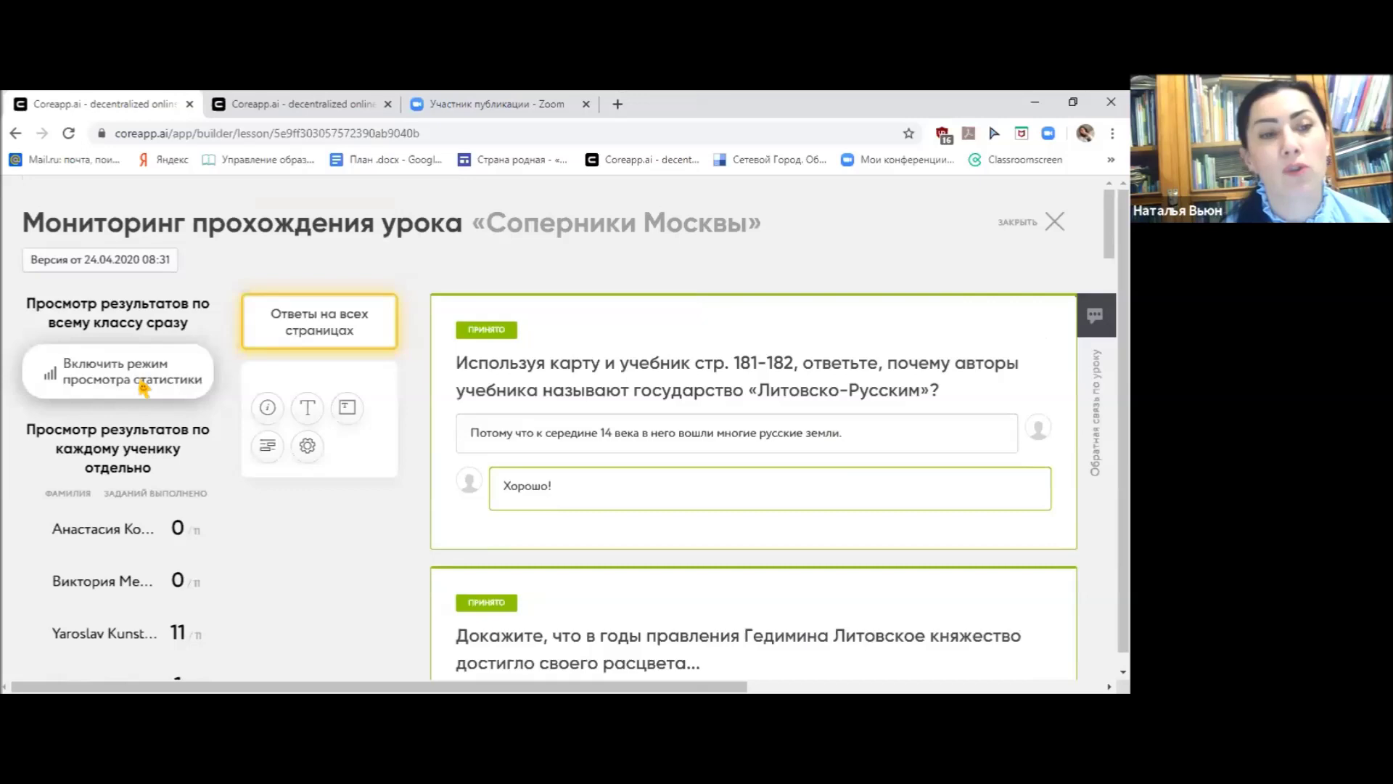
- Switch on the statistics mode and review the whole class's results chart and per-student task grid
{"action": "left_click", "coordinate": [143, 388]}
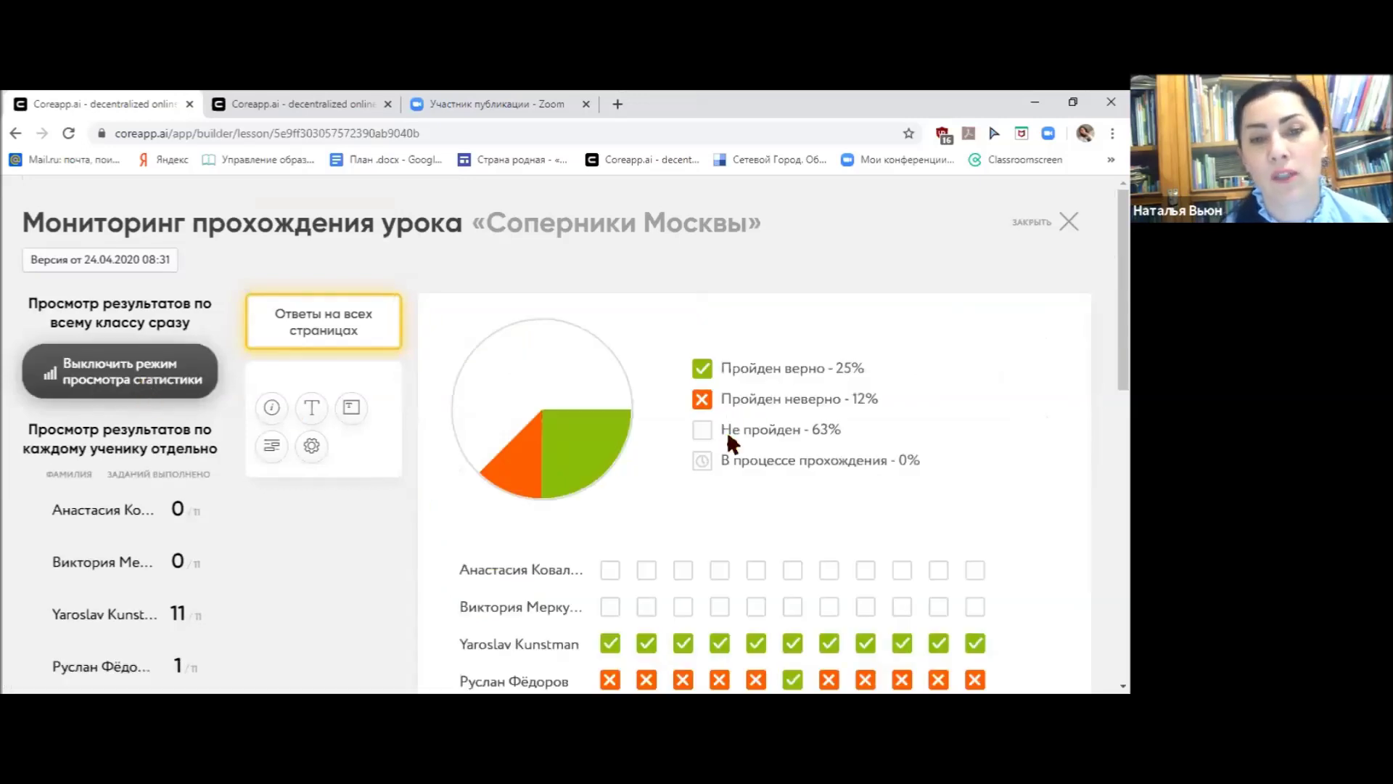
{"action": "scroll", "coordinate": [725, 433], "scroll_direction": "down", "scroll_amount": 8}
{"action": "scroll", "coordinate": [727, 439], "scroll_direction": "up", "scroll_amount": 8}
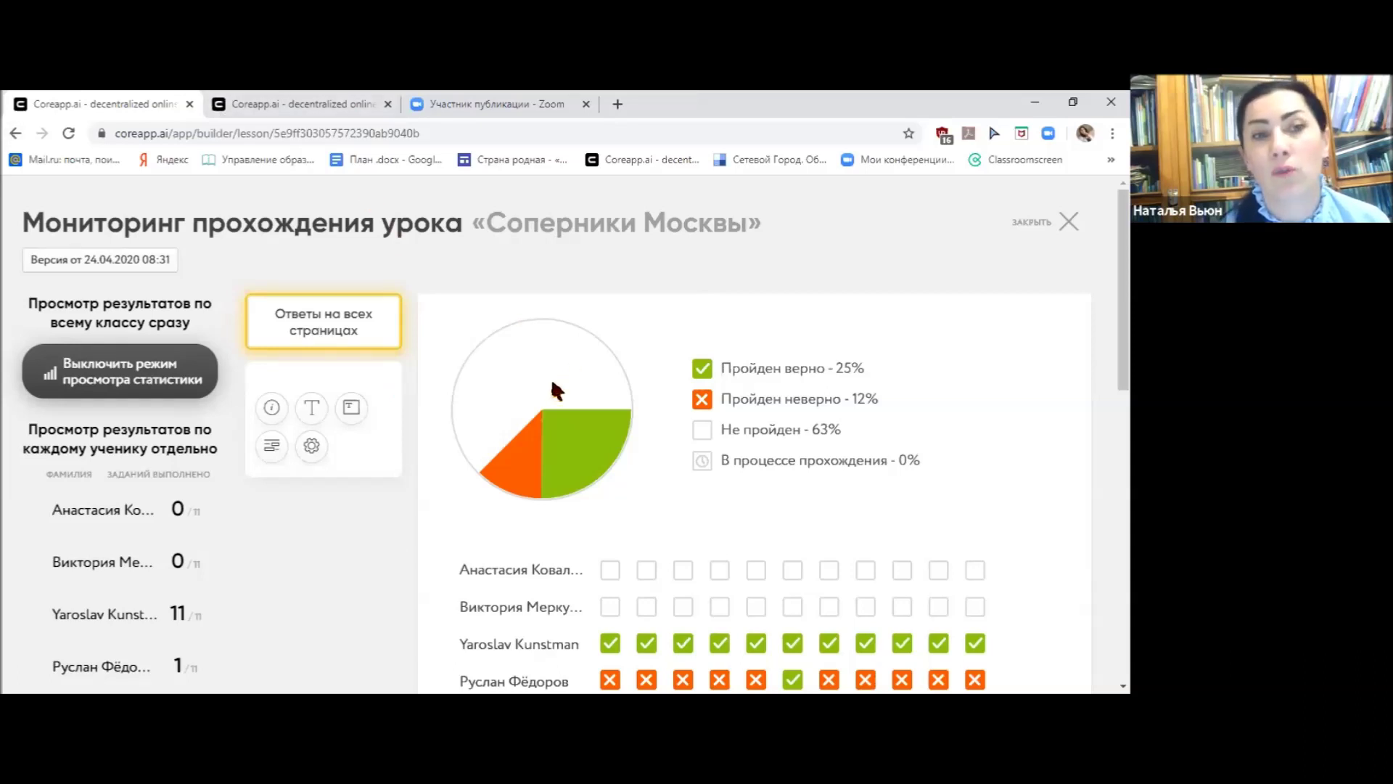
- Close the completion monitoring and open the settings of the lesson «Соперники Москвы»
{"action": "left_click", "coordinate": [1068, 221]}
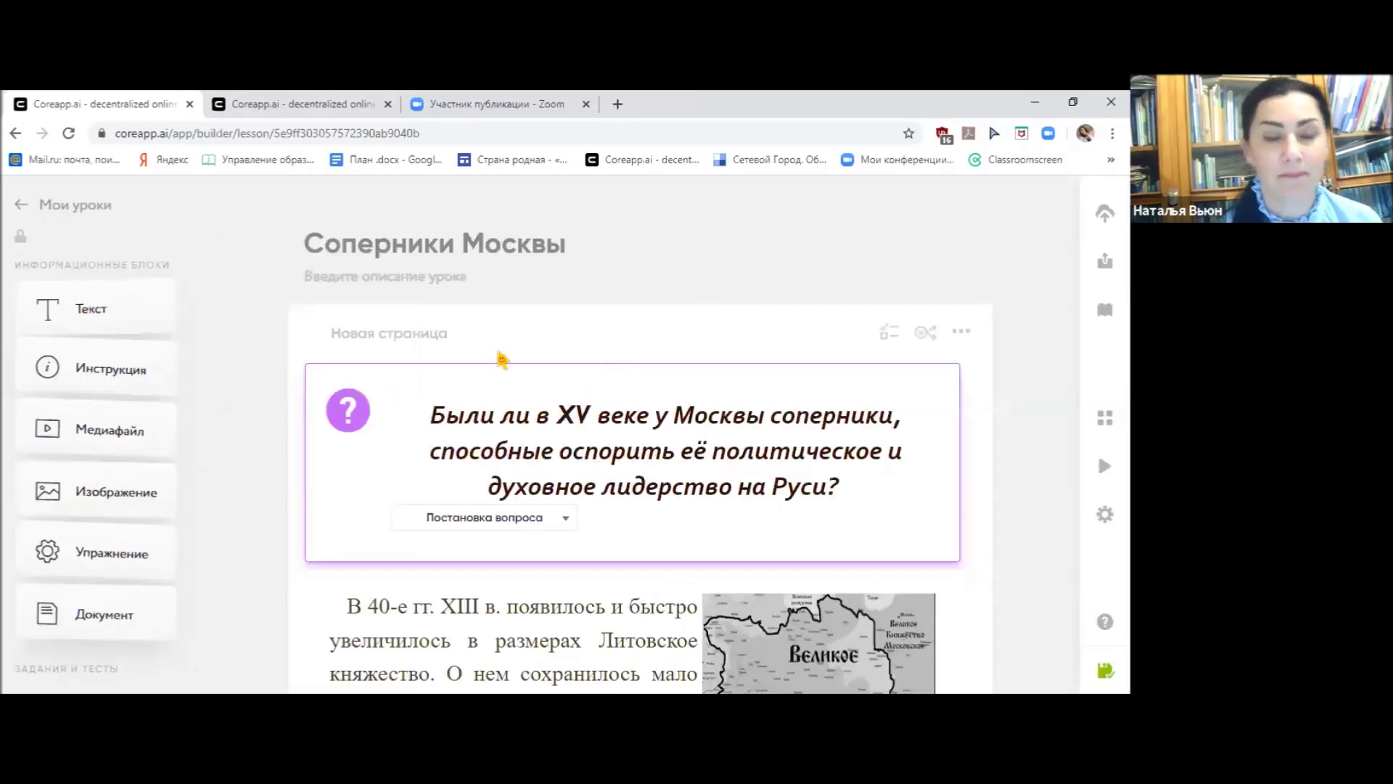
{"action": "mouse_move", "coordinate": [1086, 407]}
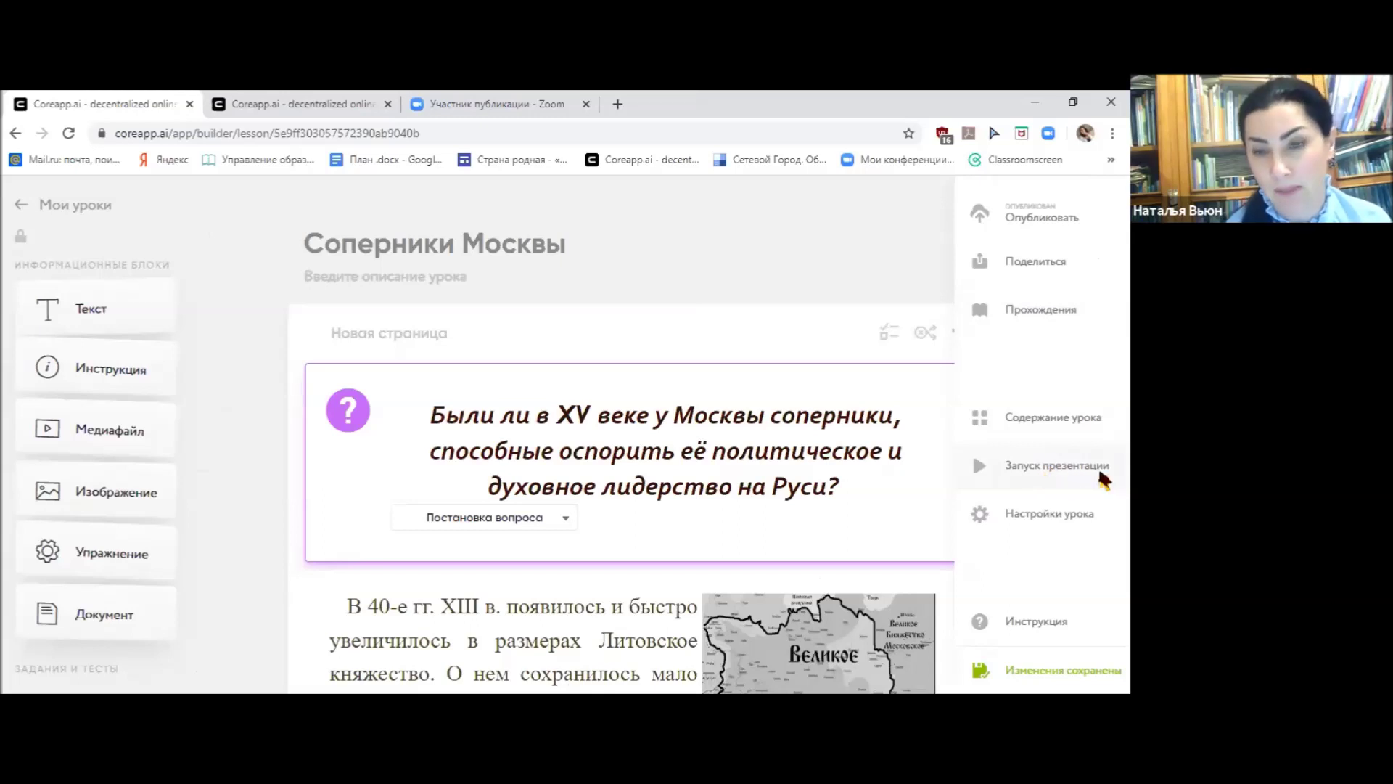
{"action": "left_click", "coordinate": [1053, 511]}
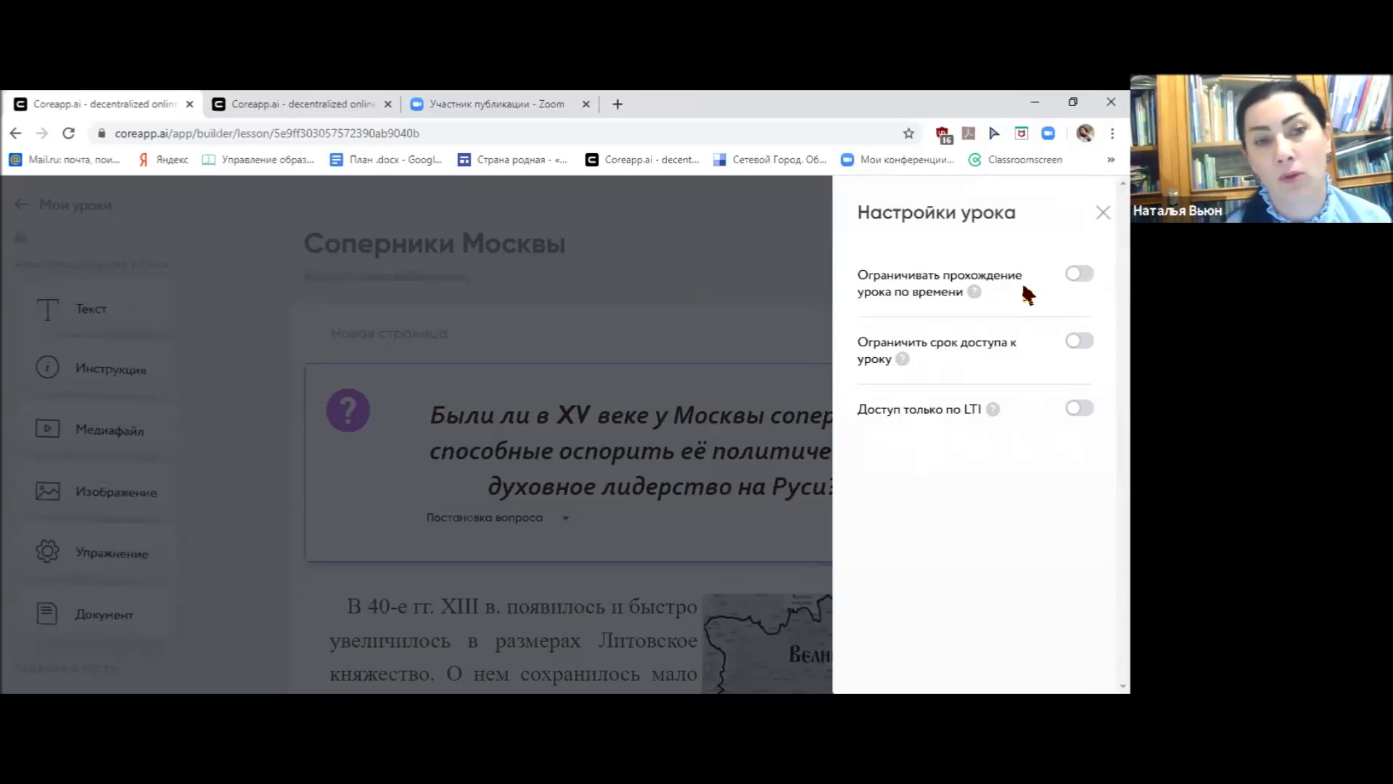
- Try limiting the lesson's completion time to 10 minutes and switch the time limit off again
{"action": "left_click", "coordinate": [1072, 276]}
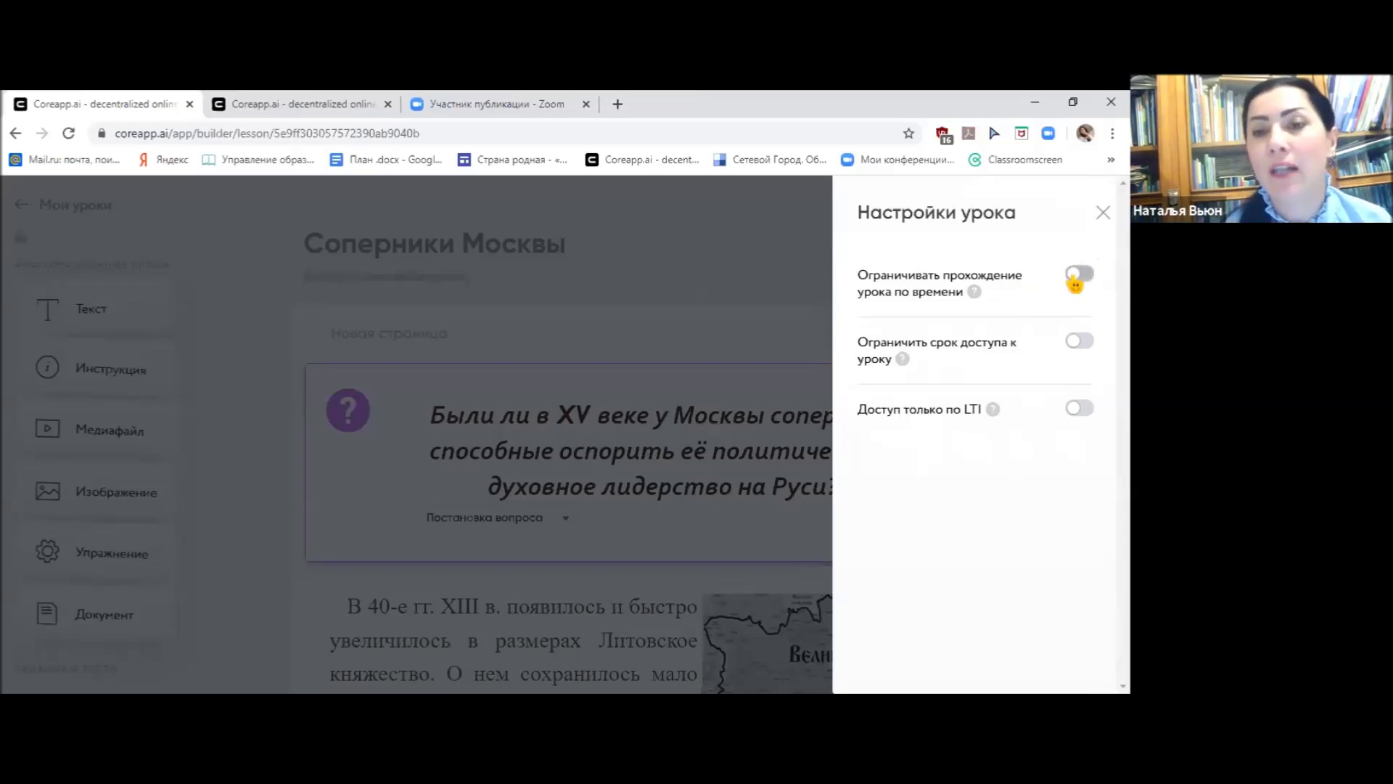
{"action": "left_click", "coordinate": [947, 332]}
{"action": "left_click", "coordinate": [947, 351]}
{"action": "left_click", "coordinate": [947, 332]}
{"action": "left_click", "coordinate": [948, 353]}
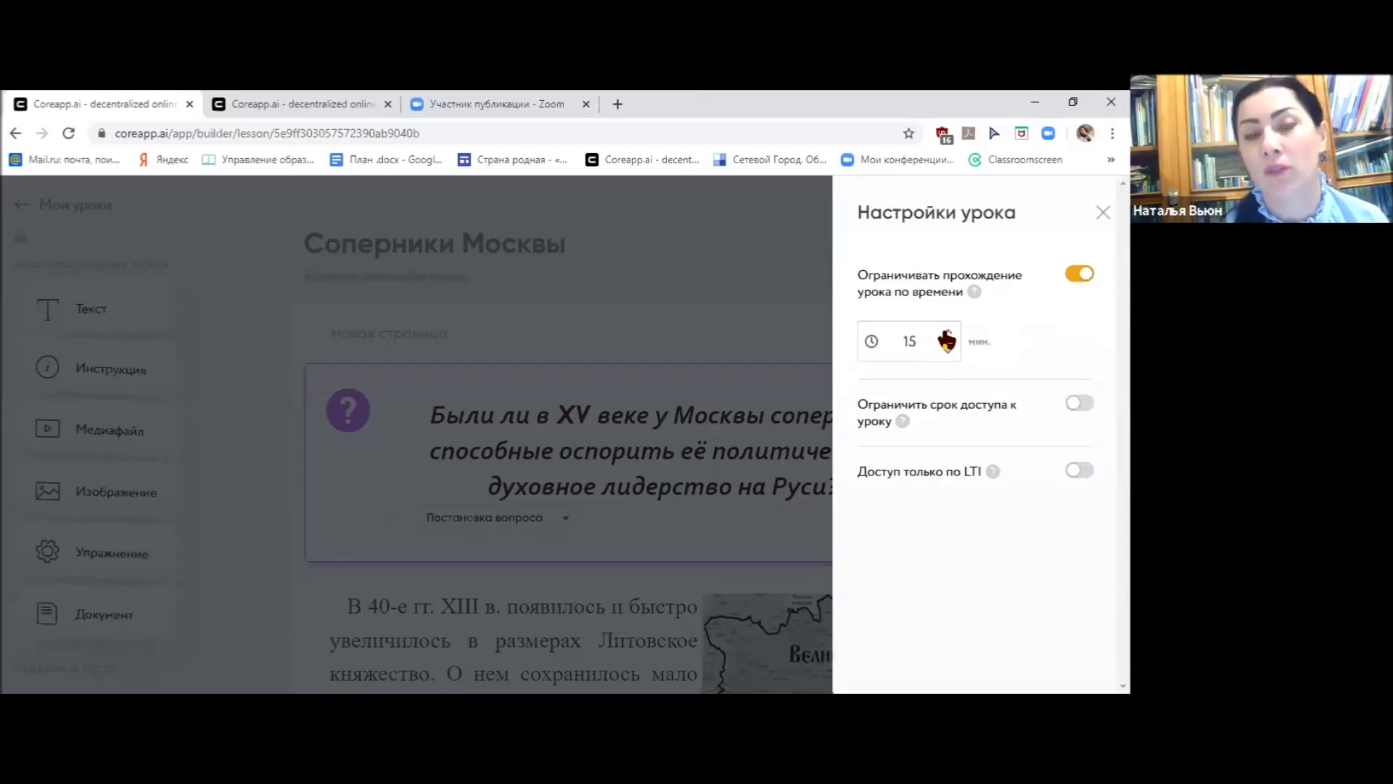
{"action": "left_click", "coordinate": [948, 354]}
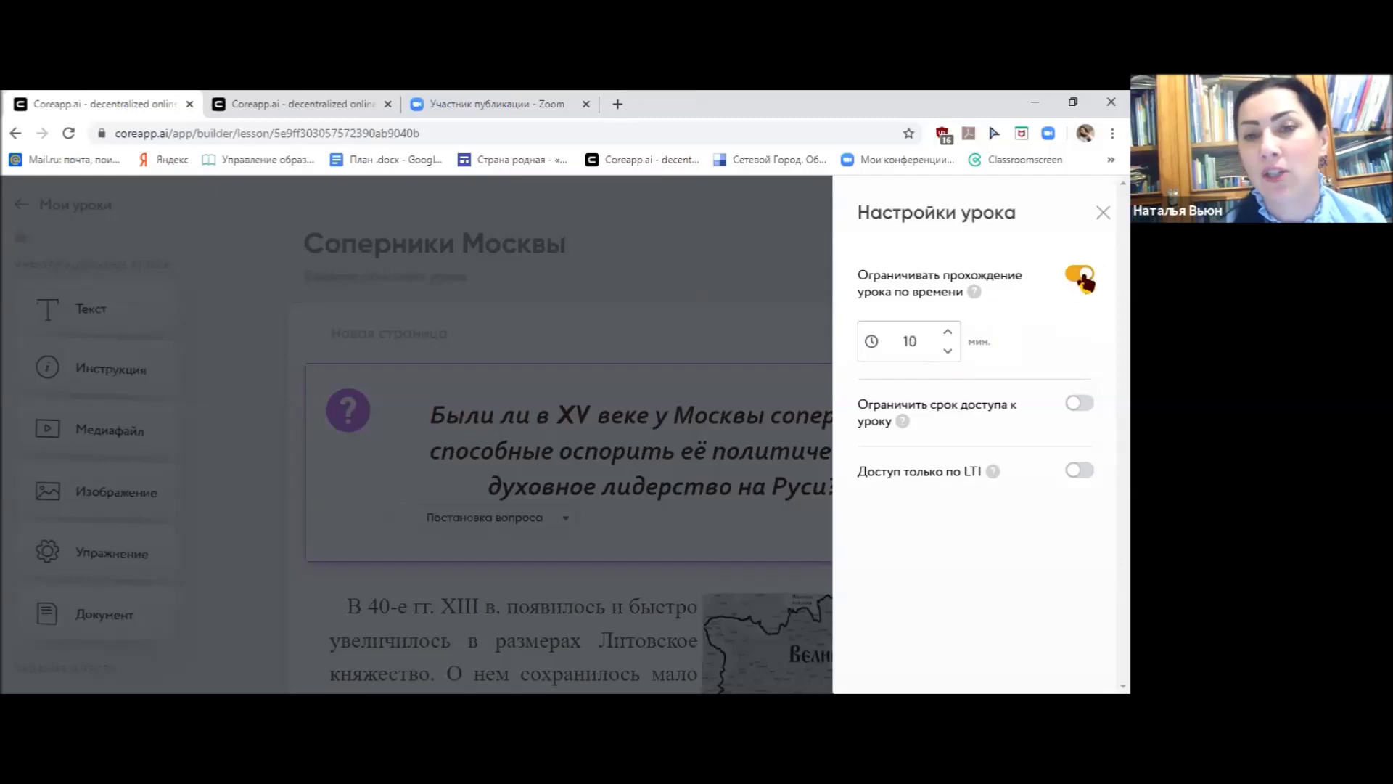
{"action": "left_click", "coordinate": [1075, 276]}
- Try limiting the lesson's access period, viewing the calendars for the access start and end, and switch the limit off again
{"action": "left_click", "coordinate": [1071, 345]}
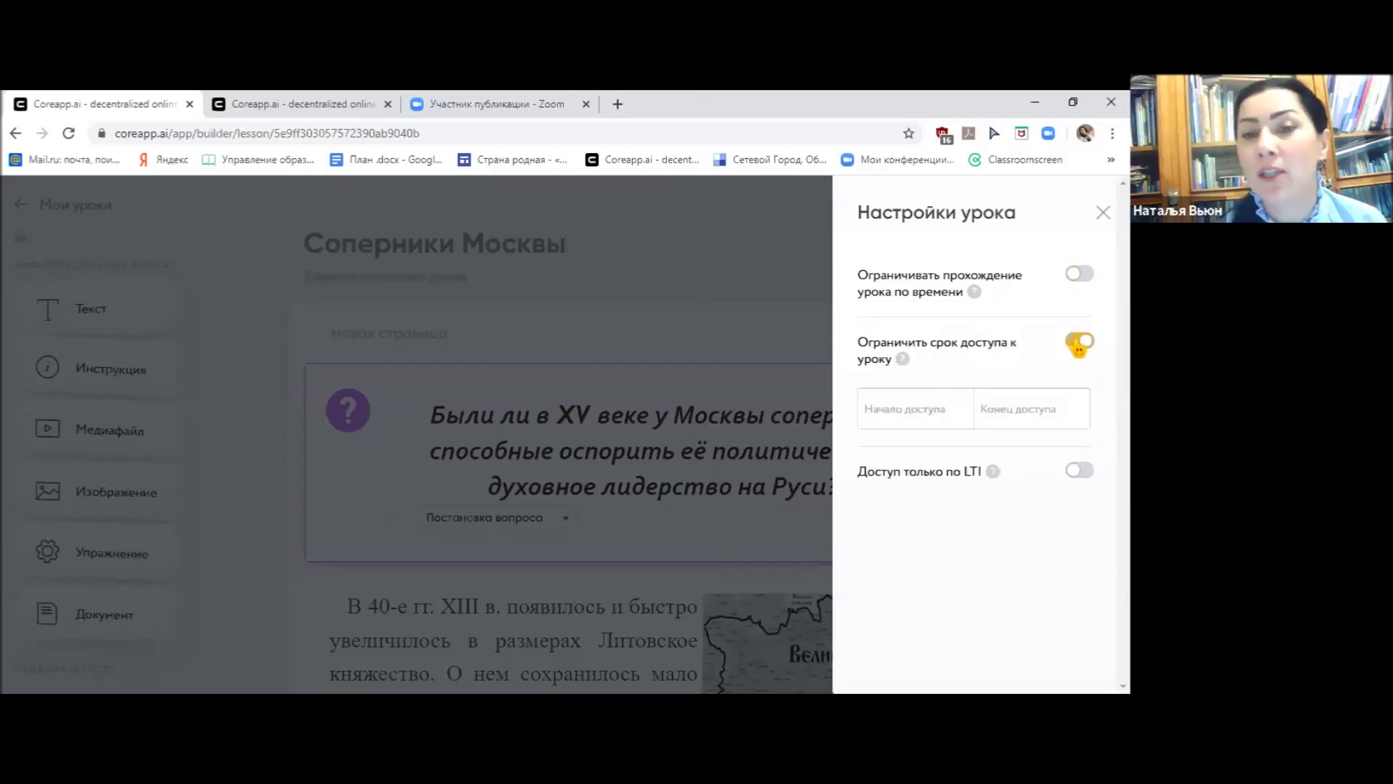
{"action": "left_click", "coordinate": [923, 418]}
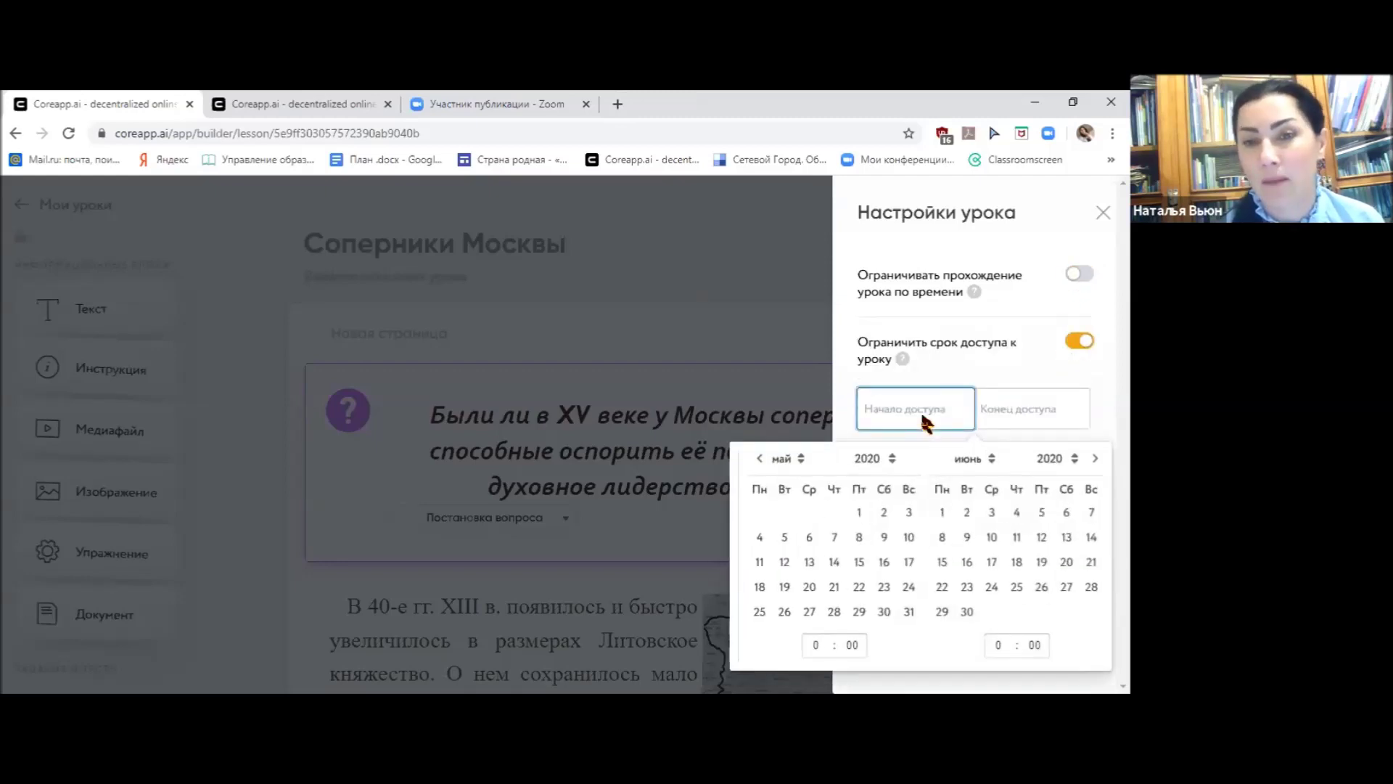
{"action": "left_click", "coordinate": [1016, 415]}
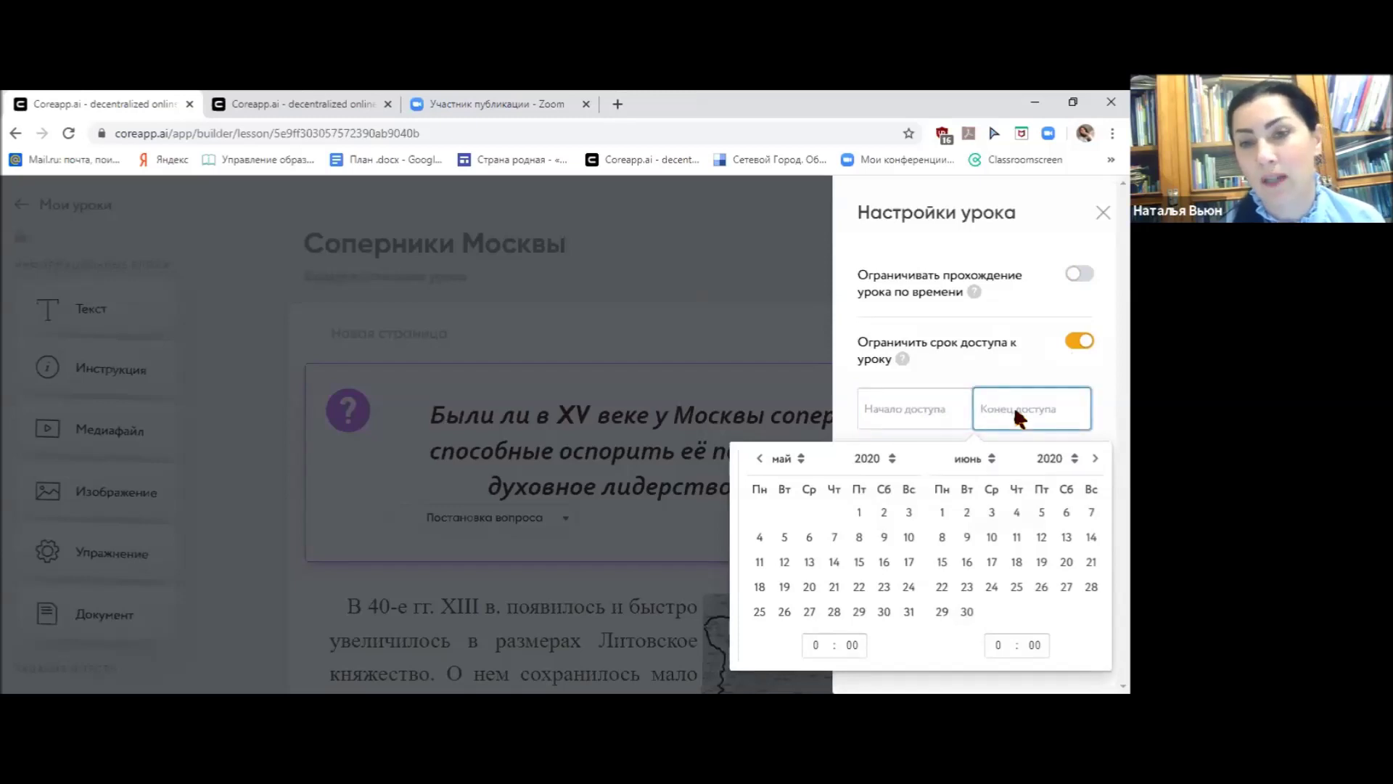
{"action": "left_click", "coordinate": [919, 411]}
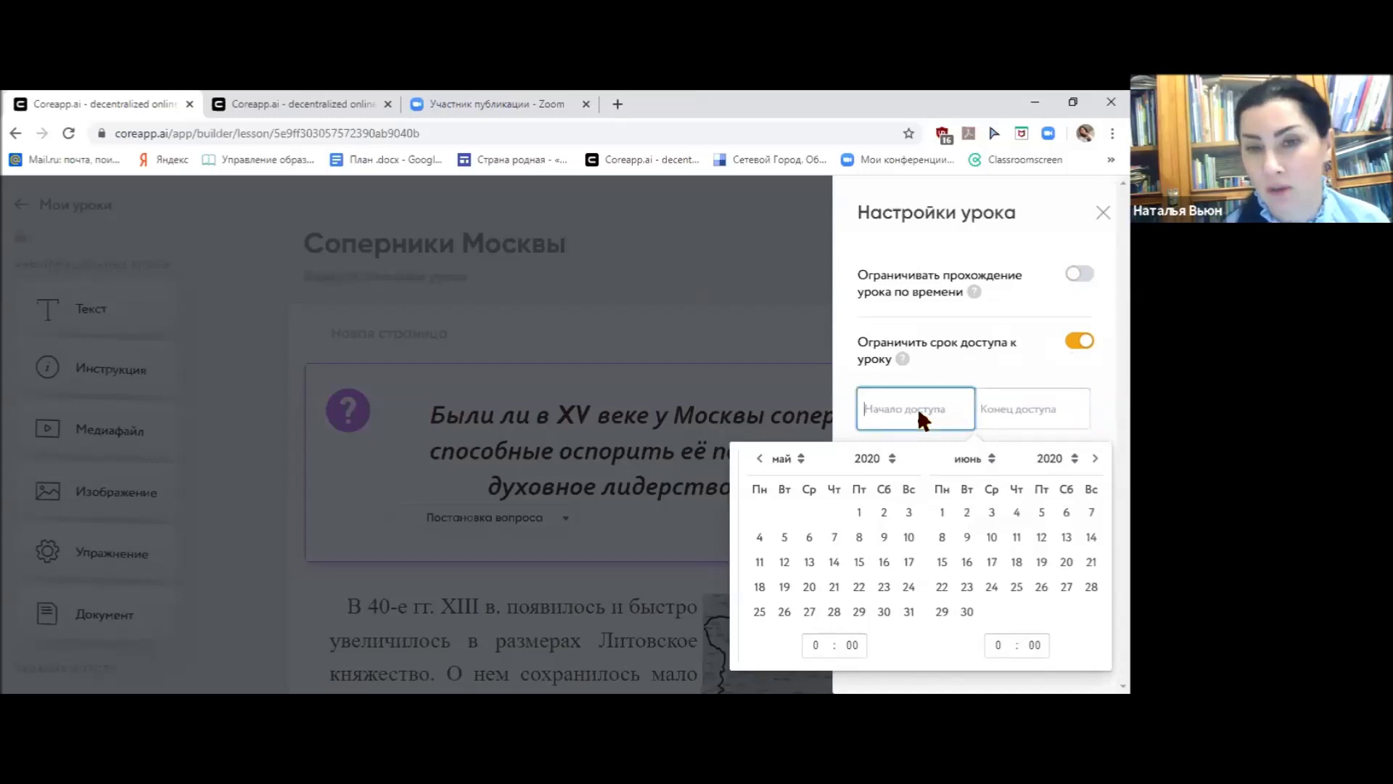
{"action": "left_click", "coordinate": [1078, 345]}
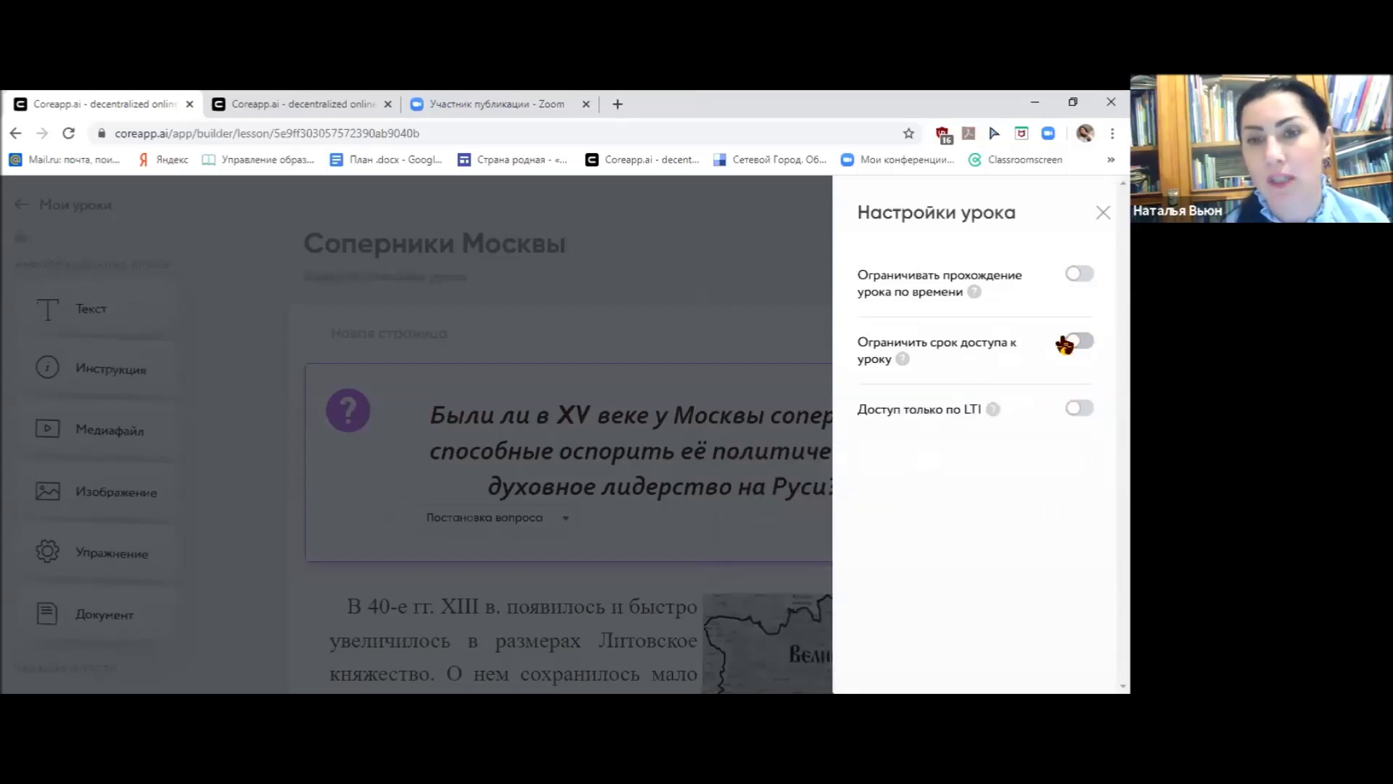
{"action": "left_click", "coordinate": [1079, 411]}
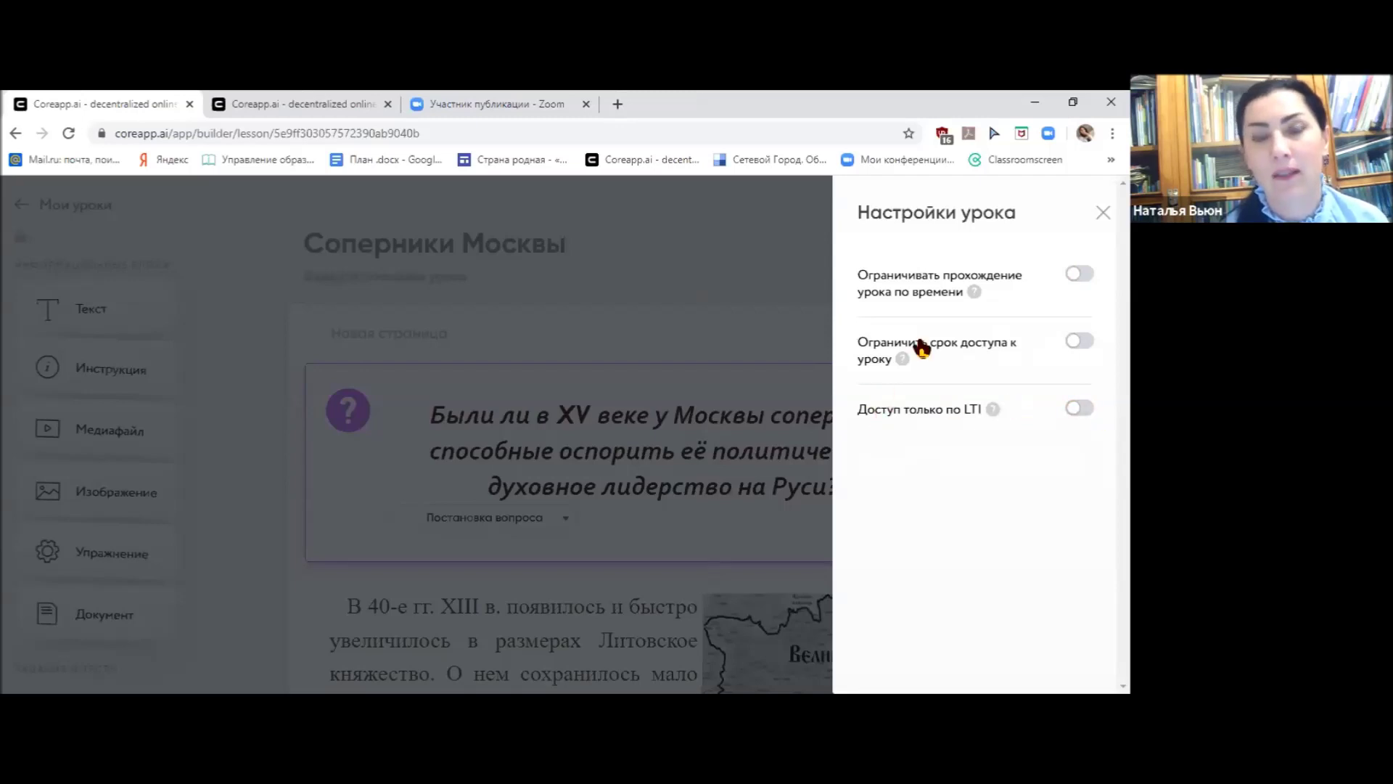
- Close the lesson settings, return to the «6 класс» lesson folder and open «Проверка заданий»
{"action": "left_click", "coordinate": [763, 487]}
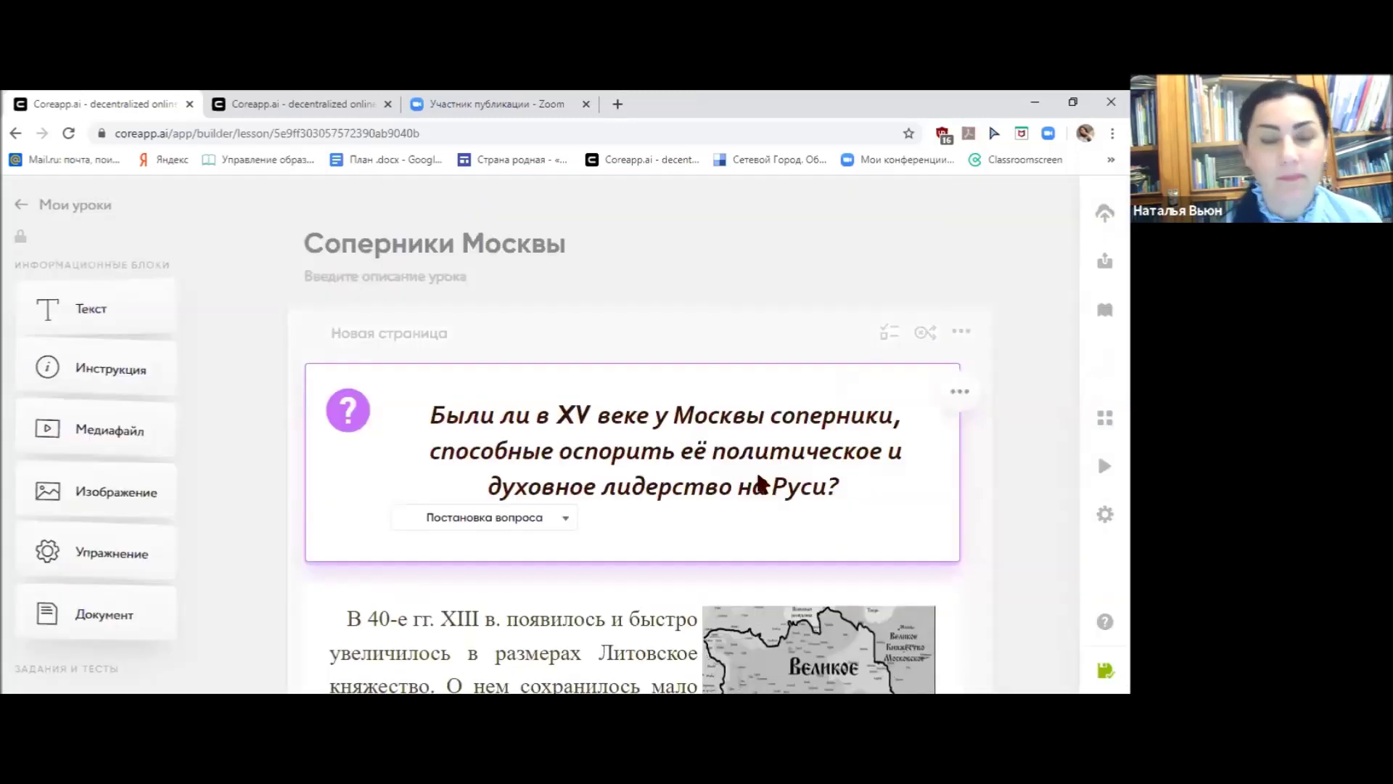
{"action": "left_click", "coordinate": [21, 208]}
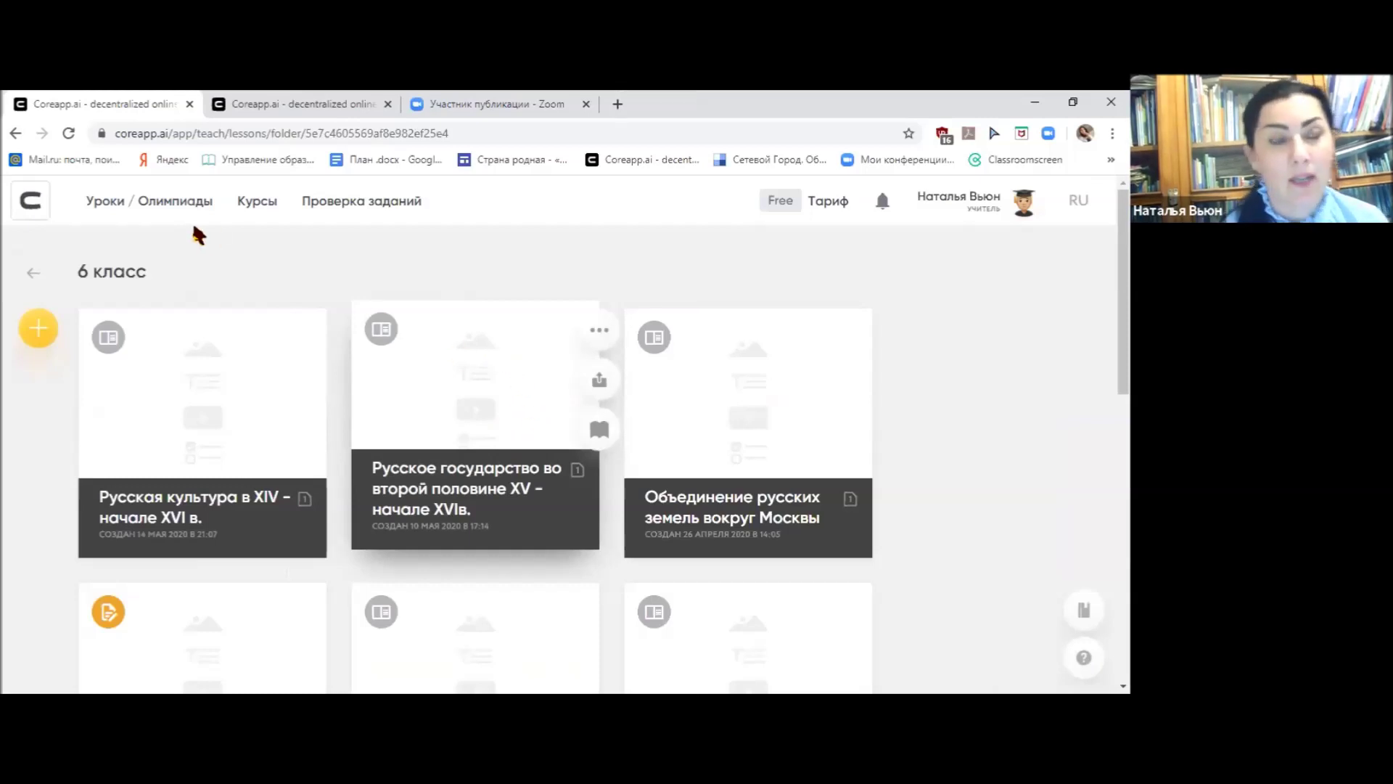
{"action": "left_click", "coordinate": [131, 216]}
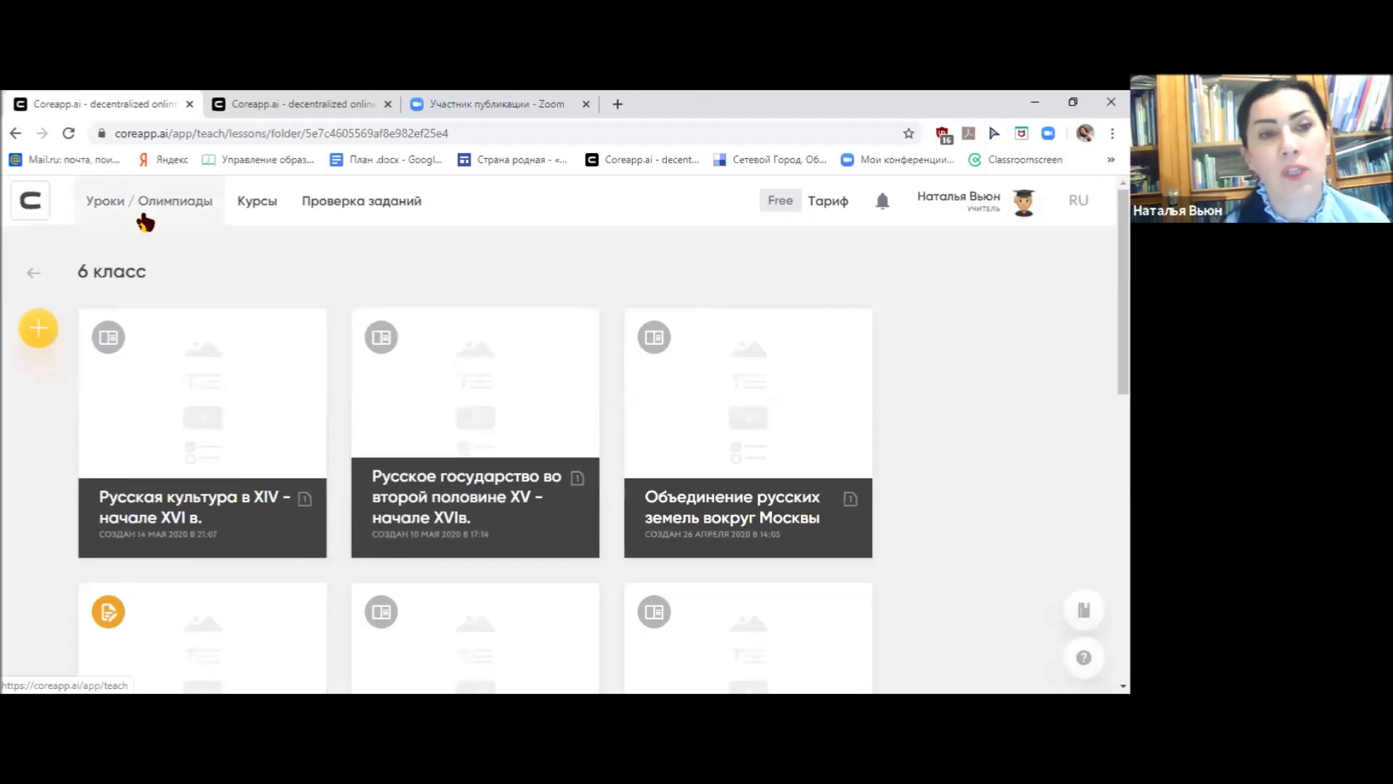
{"action": "left_click", "coordinate": [380, 212]}
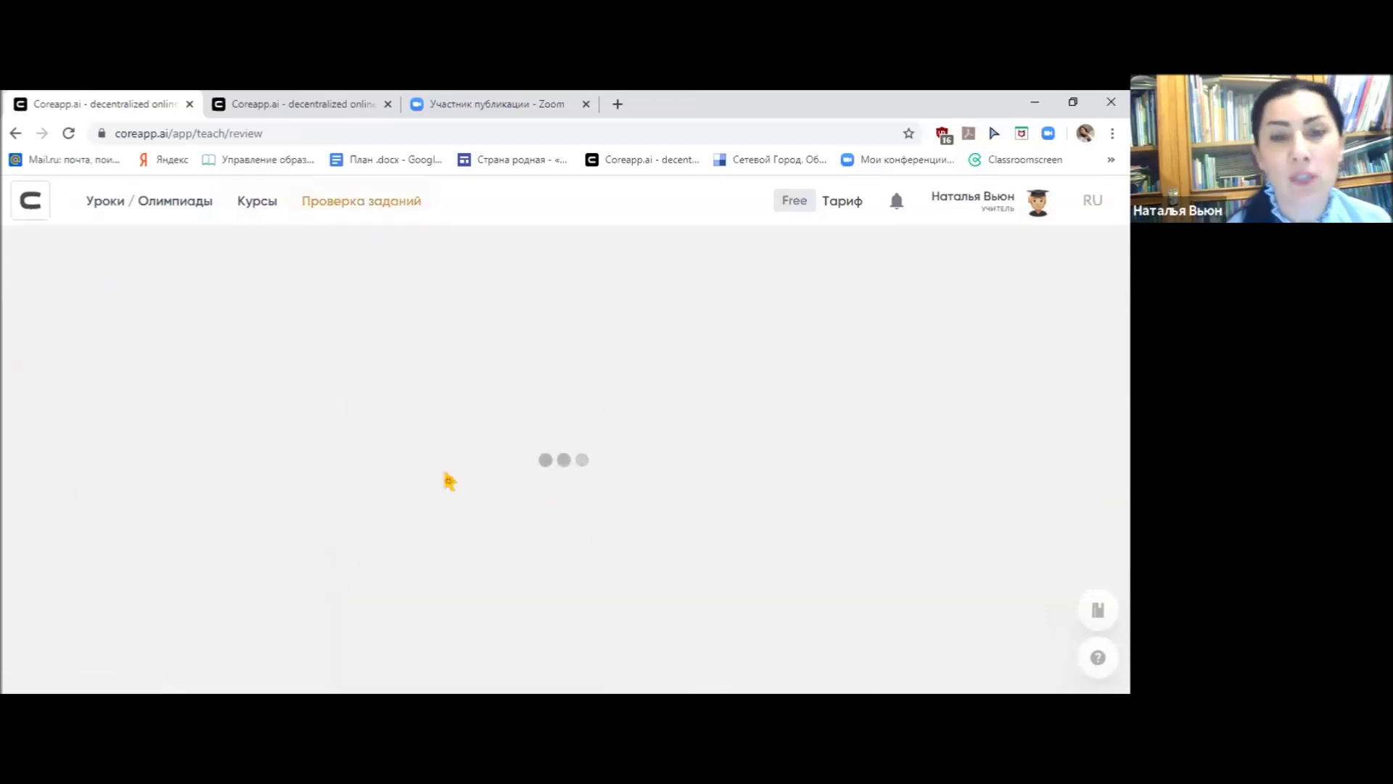
- Look through the whole list of unchecked student answers, noting the student, question and lesson of each entry
{"action": "scroll", "coordinate": [313, 454], "scroll_direction": "down", "scroll_amount": 20}
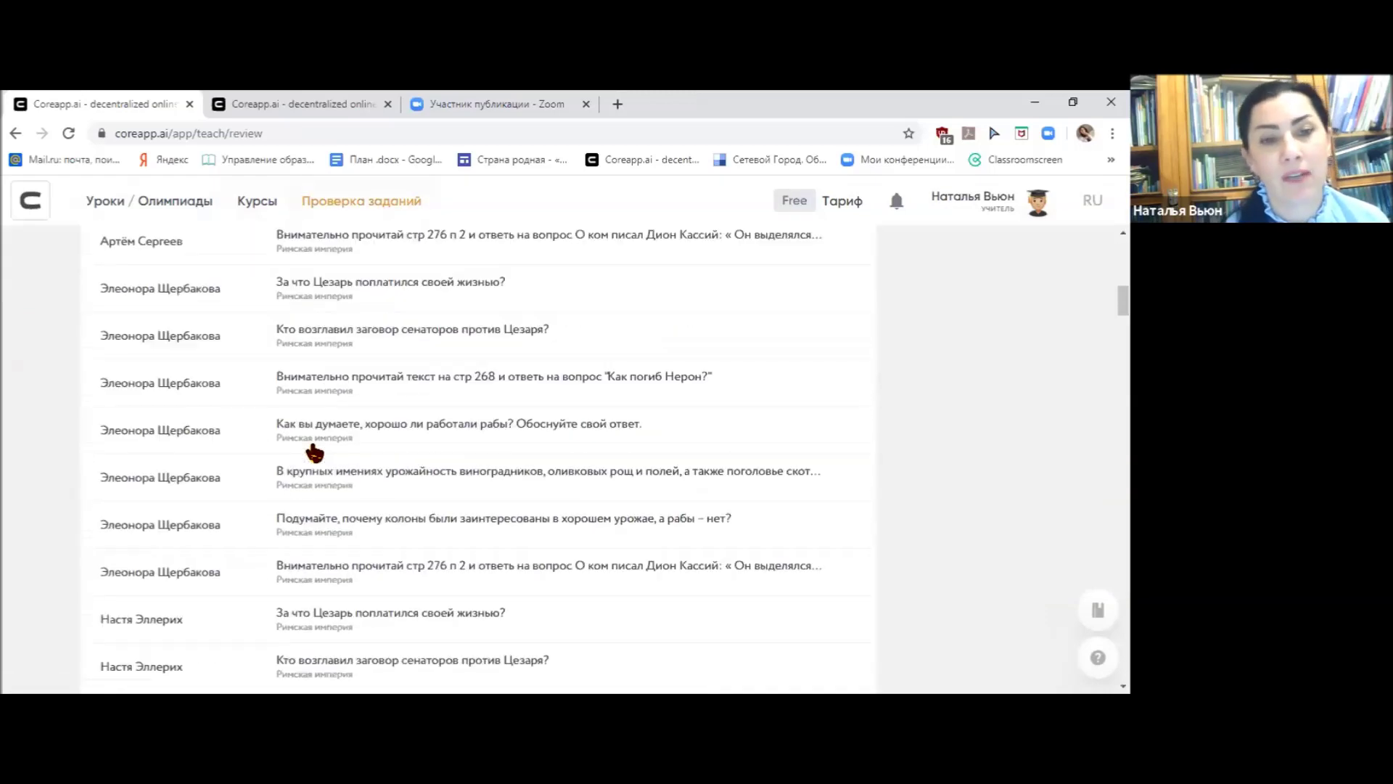
{"action": "scroll", "coordinate": [314, 453], "scroll_direction": "down", "scroll_amount": 20}
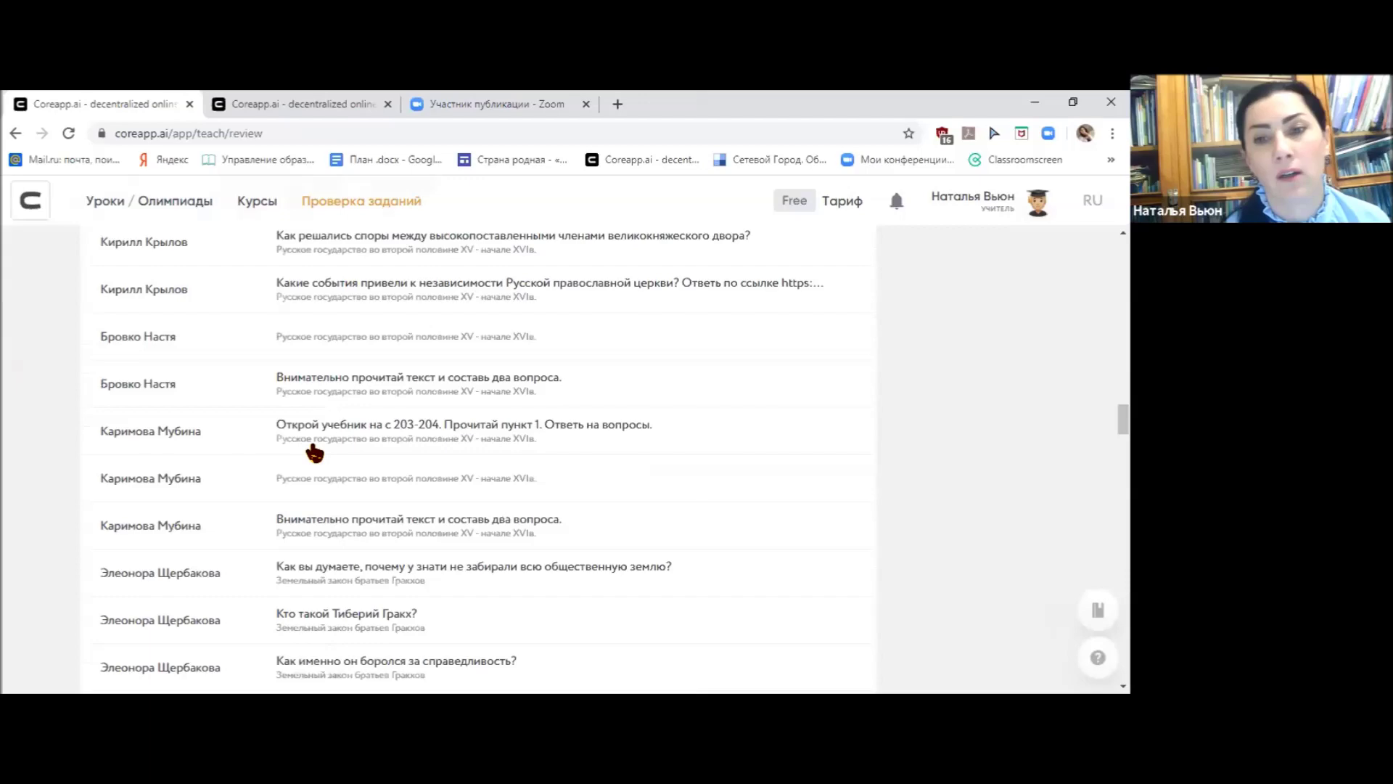
{"action": "scroll", "coordinate": [313, 454], "scroll_direction": "down", "scroll_amount": 20}
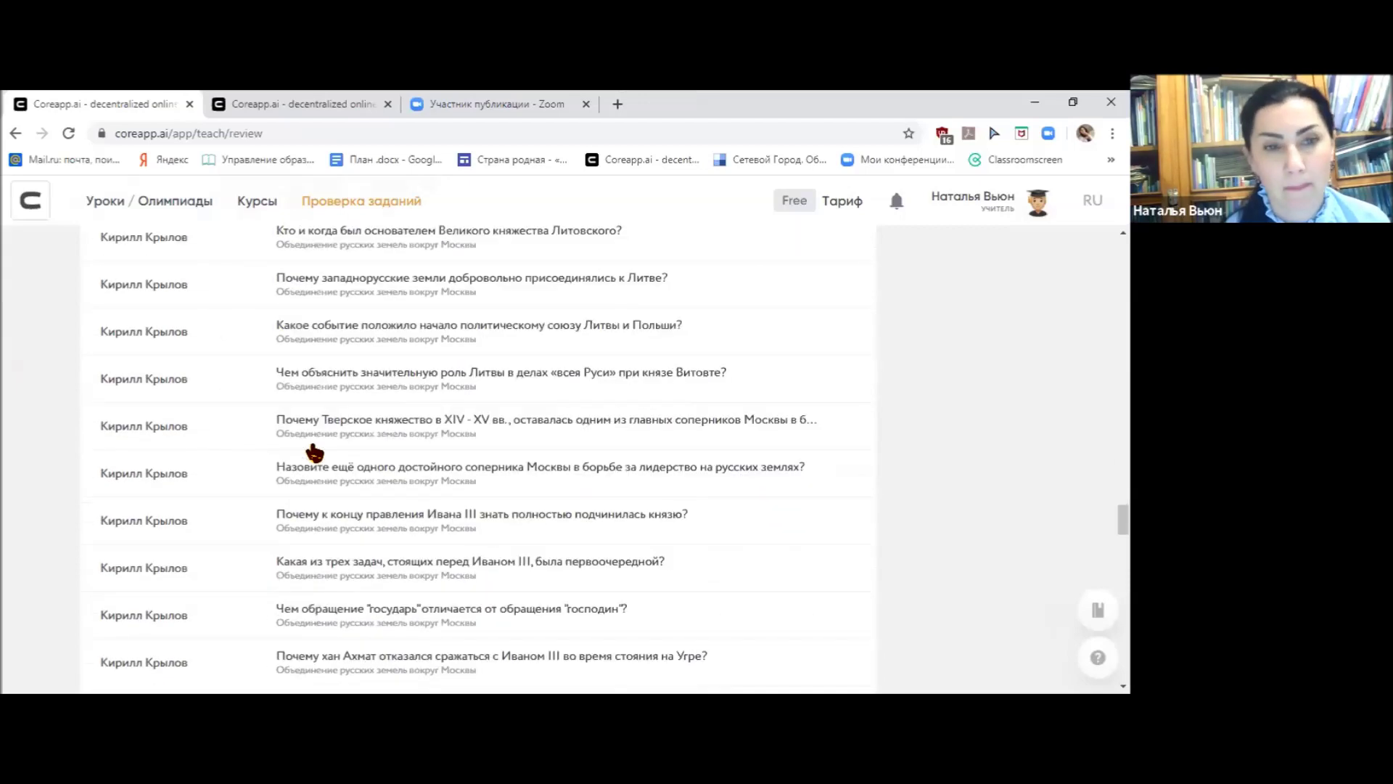
{"action": "scroll", "coordinate": [314, 453], "scroll_direction": "up", "scroll_amount": 20}
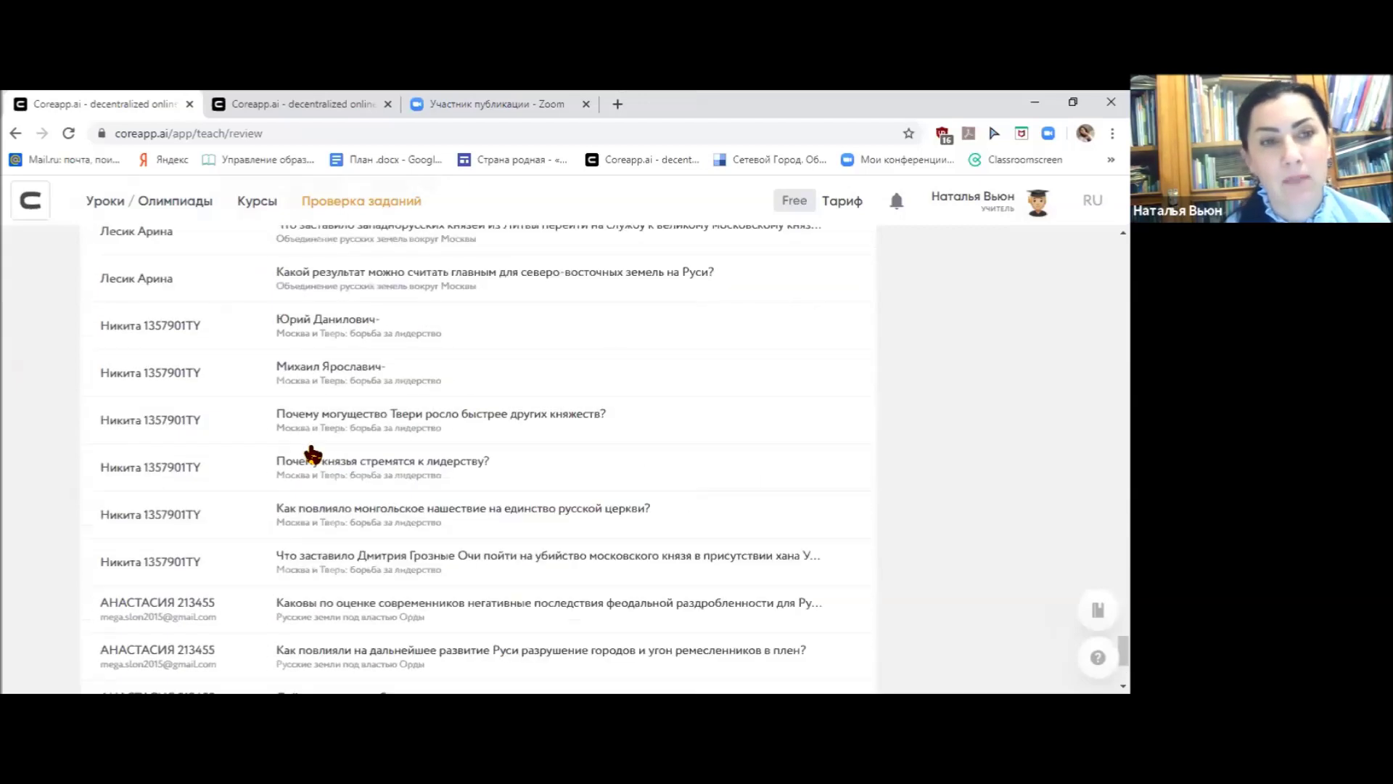
{"action": "scroll", "coordinate": [314, 454], "scroll_direction": "up", "scroll_amount": 5}
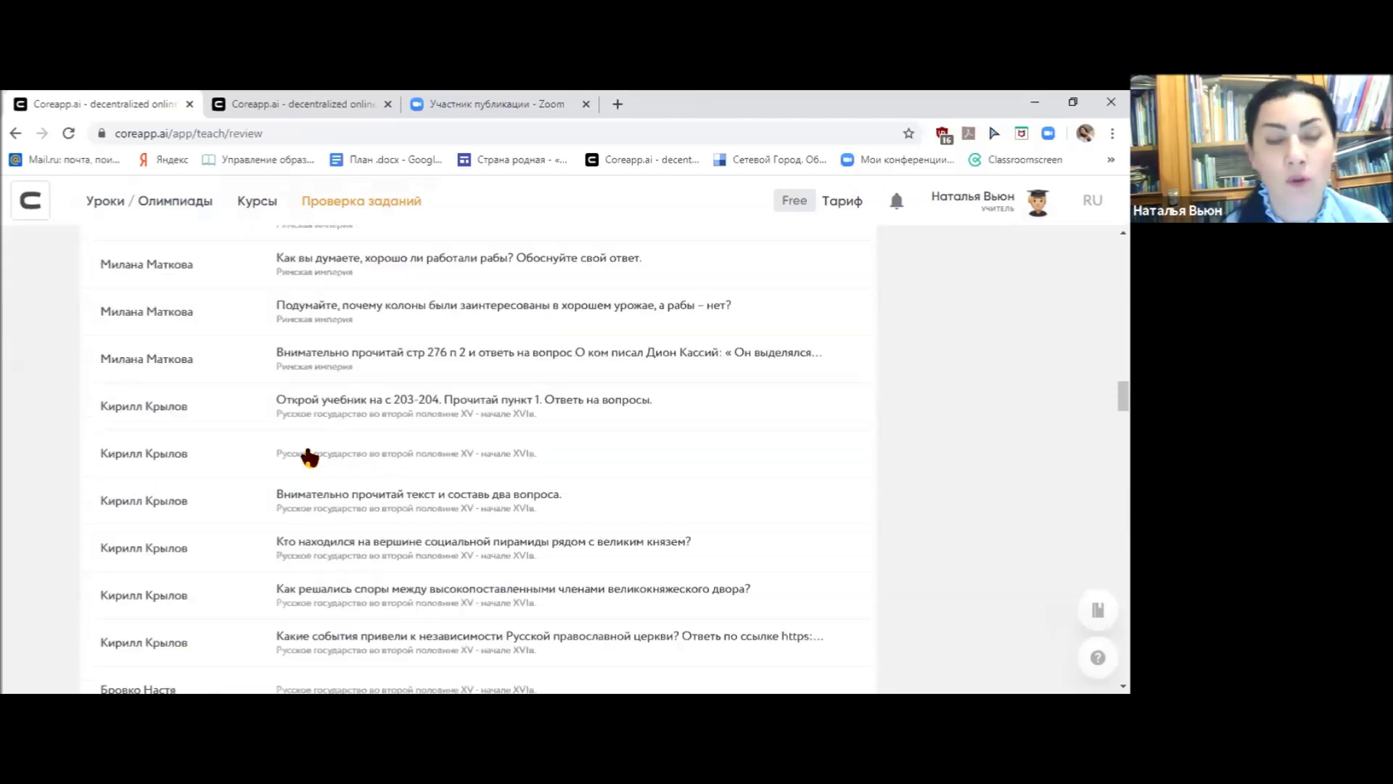
{"action": "scroll", "coordinate": [314, 454], "scroll_direction": "down", "scroll_amount": 12}
{"action": "scroll", "coordinate": [313, 458], "scroll_direction": "down", "scroll_amount": 15}
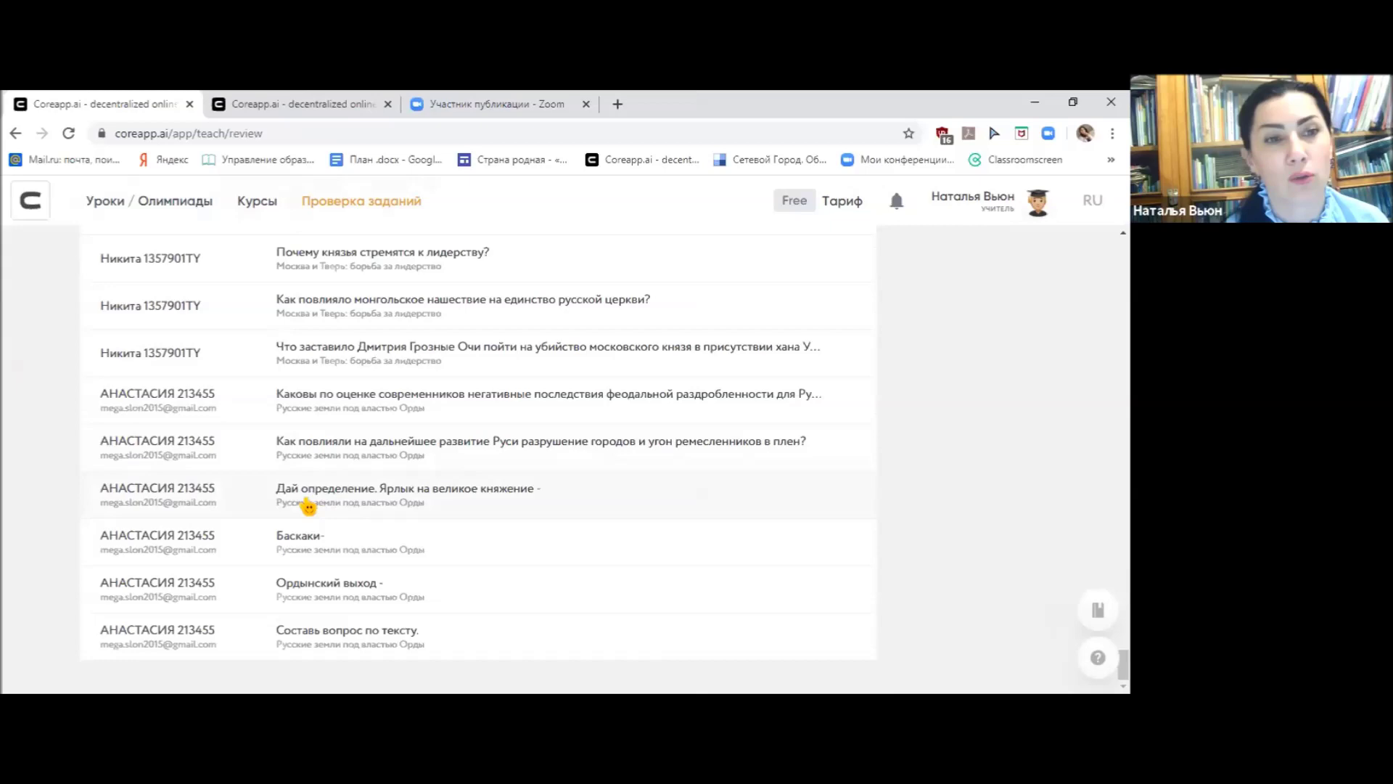
{"action": "scroll", "coordinate": [308, 505], "scroll_direction": "up", "scroll_amount": 3}
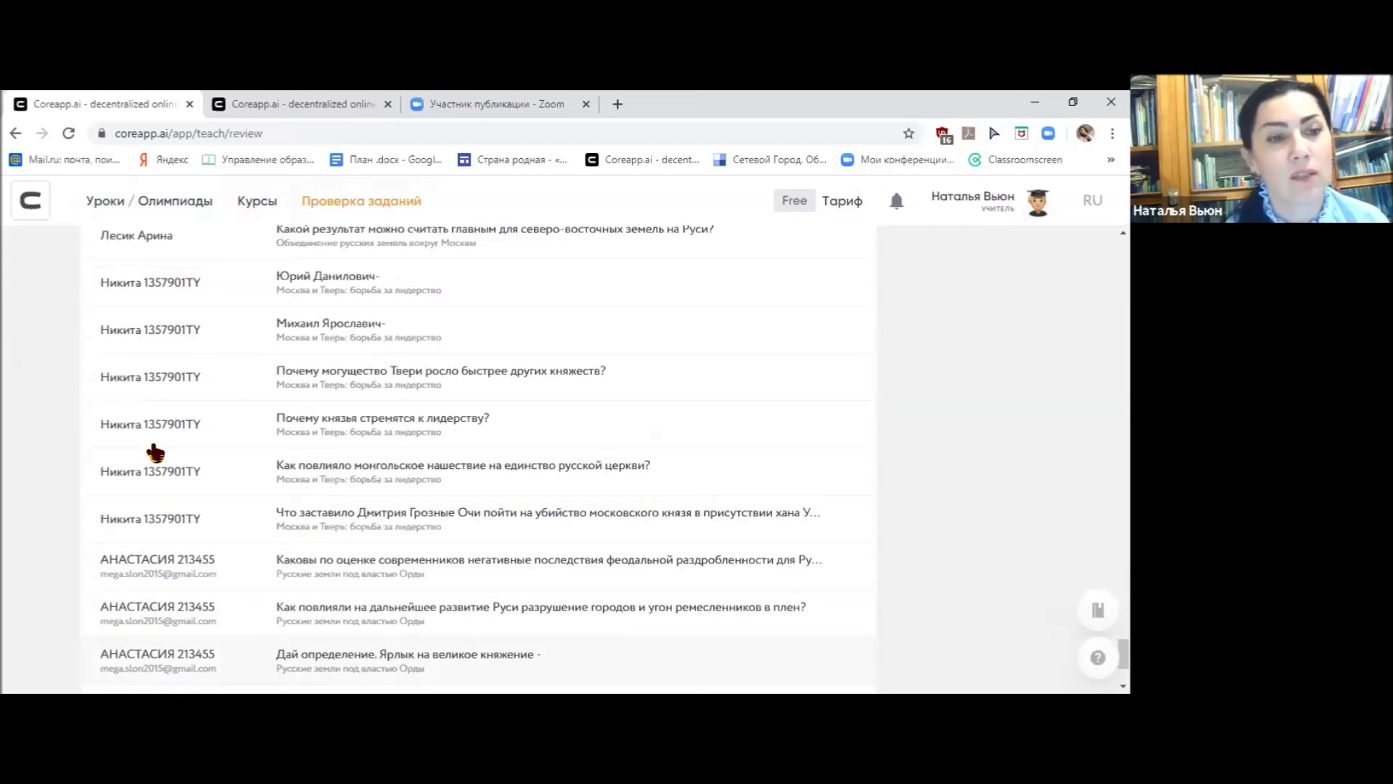
{"action": "scroll", "coordinate": [166, 477], "scroll_direction": "down", "scroll_amount": 3}
{"action": "scroll", "coordinate": [166, 477], "scroll_direction": "up", "scroll_amount": 20}
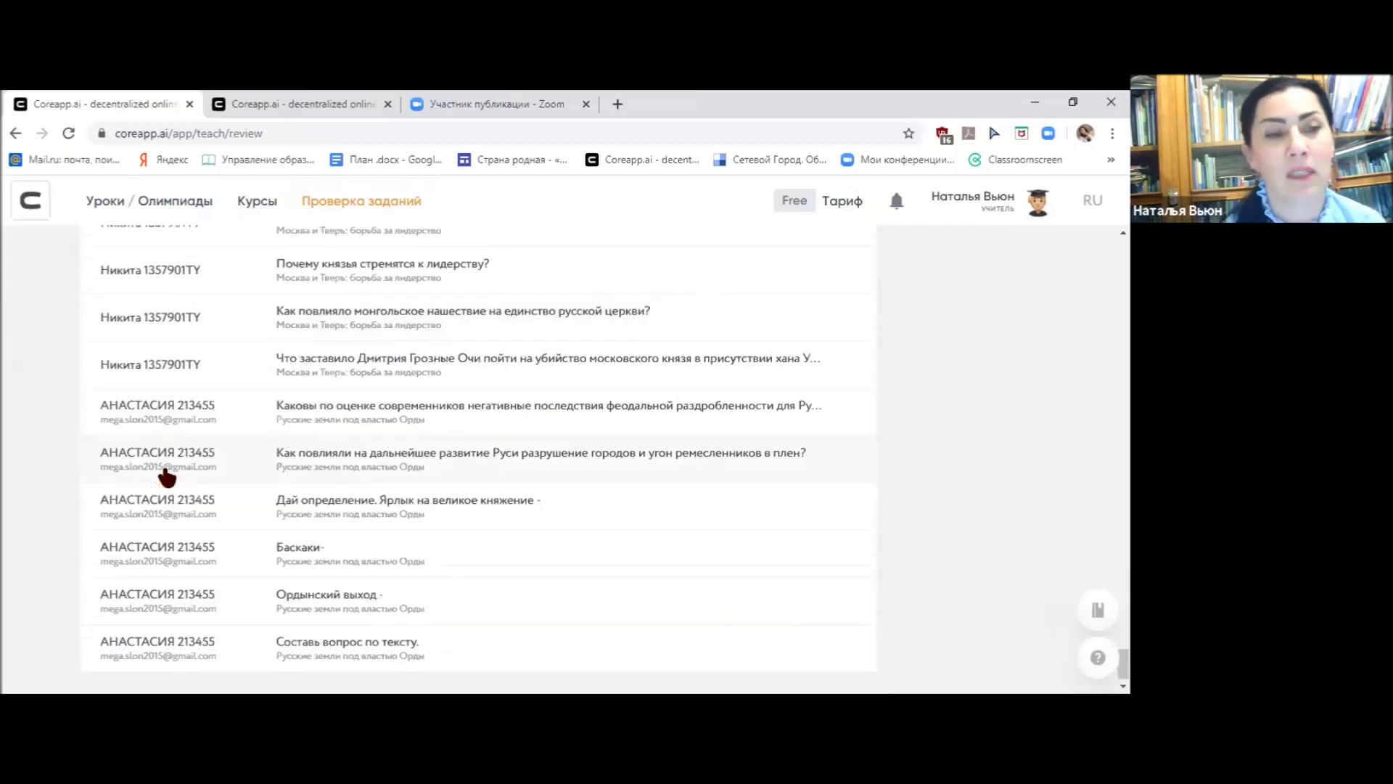
{"action": "scroll", "coordinate": [333, 534], "scroll_direction": "up", "scroll_amount": 15}
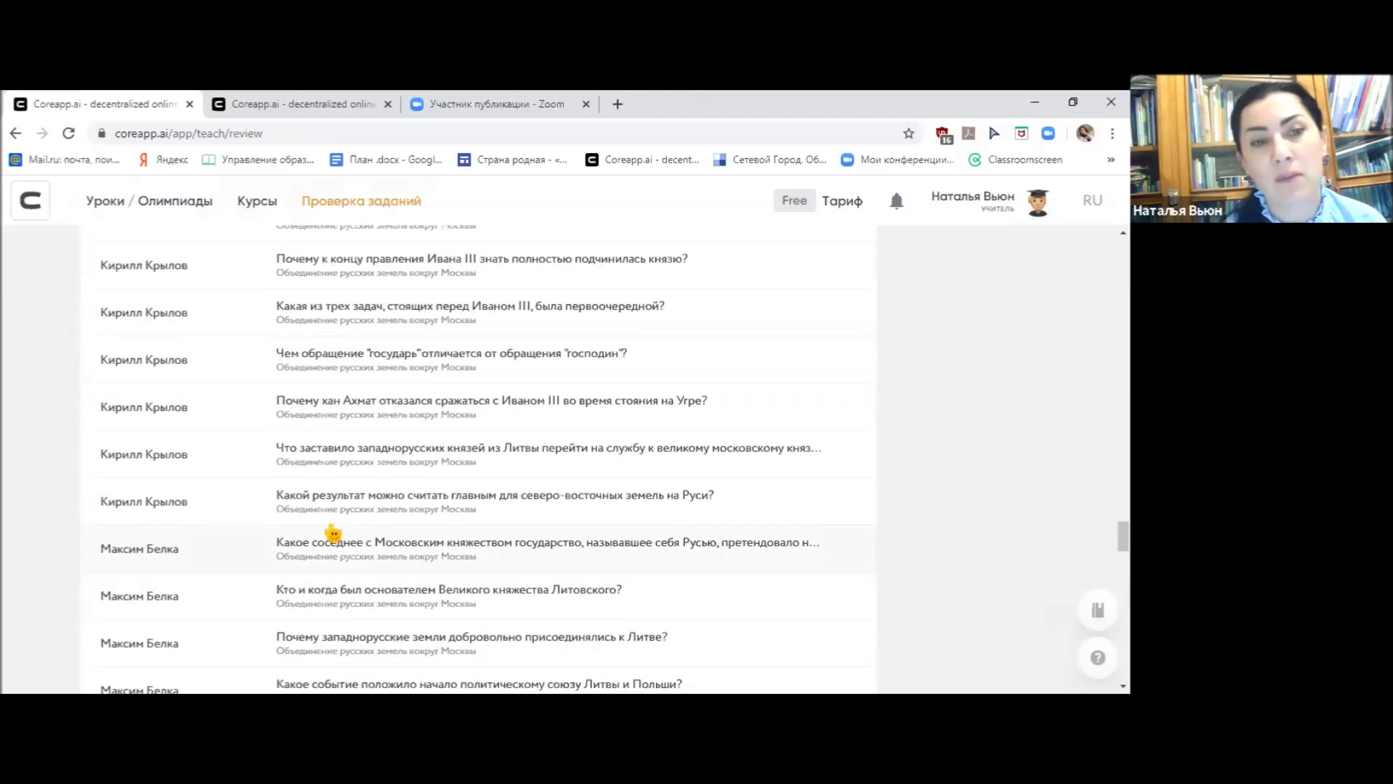
{"action": "scroll", "coordinate": [333, 533], "scroll_direction": "up", "scroll_amount": 10}
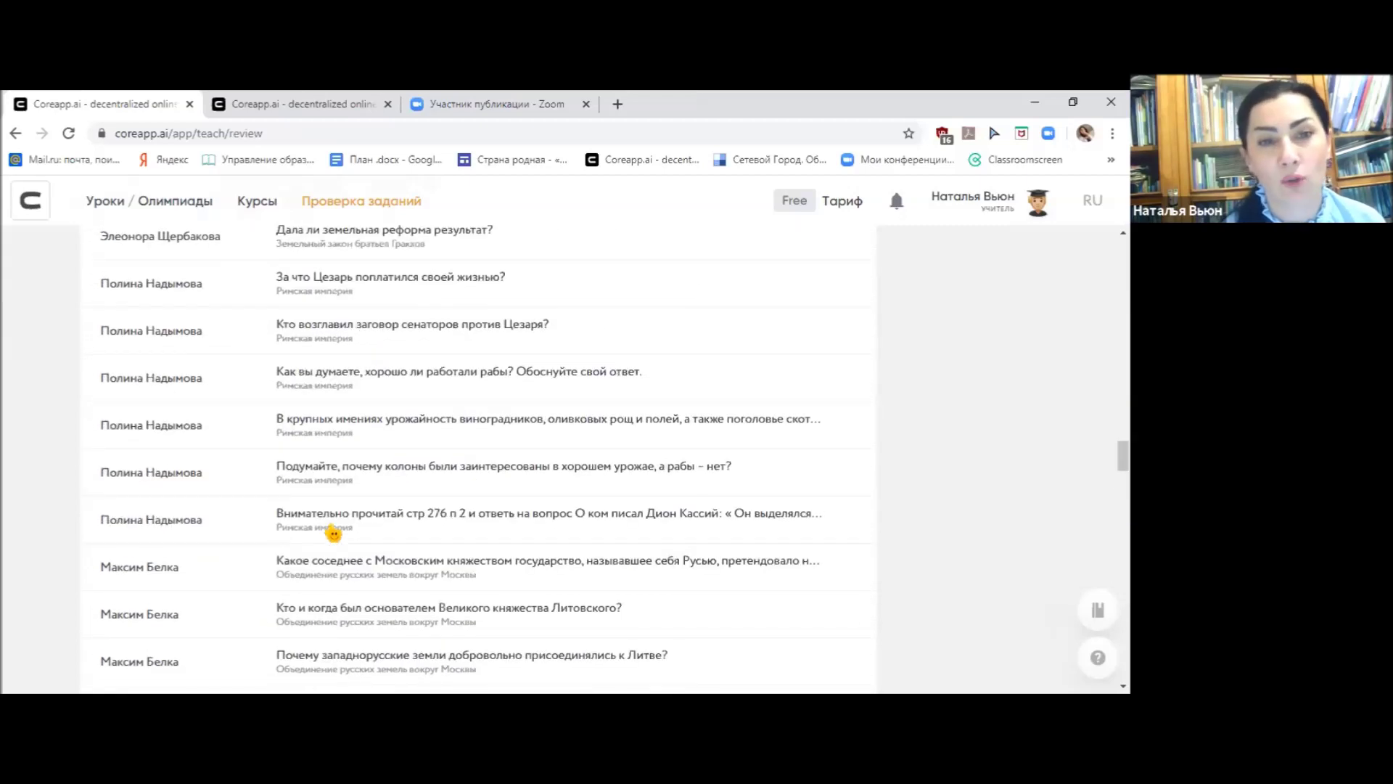
{"action": "scroll", "coordinate": [333, 534], "scroll_direction": "up", "scroll_amount": 15}
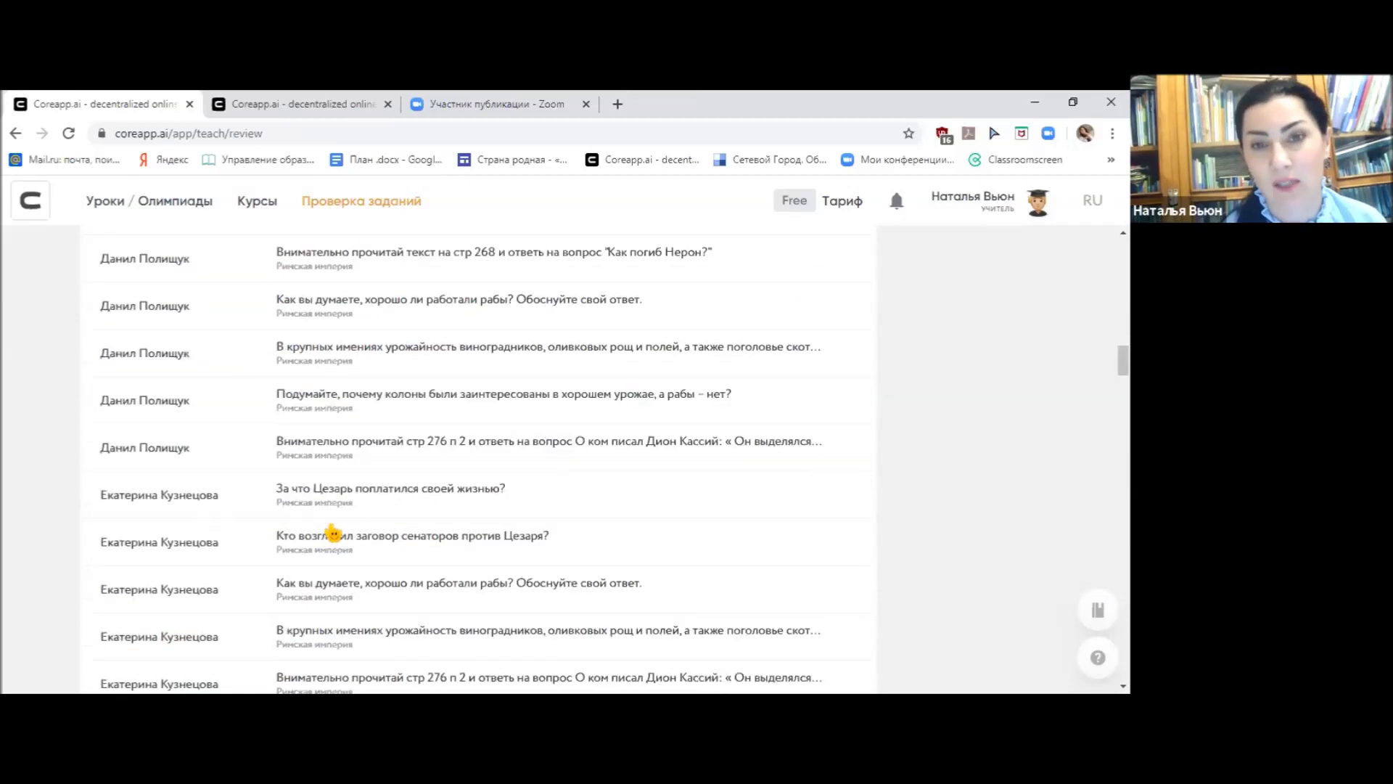
{"action": "scroll", "coordinate": [333, 534], "scroll_direction": "up", "scroll_amount": 7}
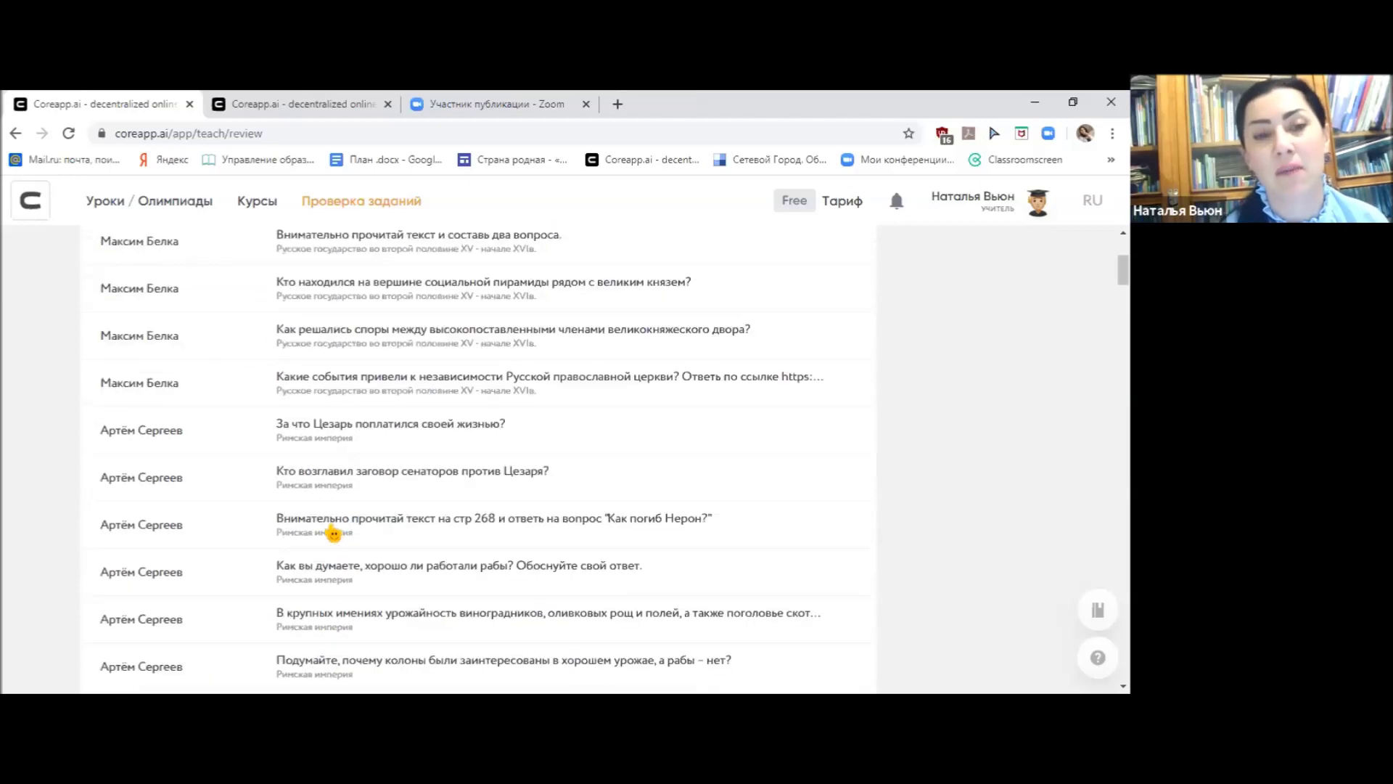
- Filter the «Не приняты» answers by the lesson «Походы Батыя на Русь» and reset the filter to «Все уроки»
{"action": "left_click", "coordinate": [293, 359]}
{"action": "left_click", "coordinate": [412, 353]}
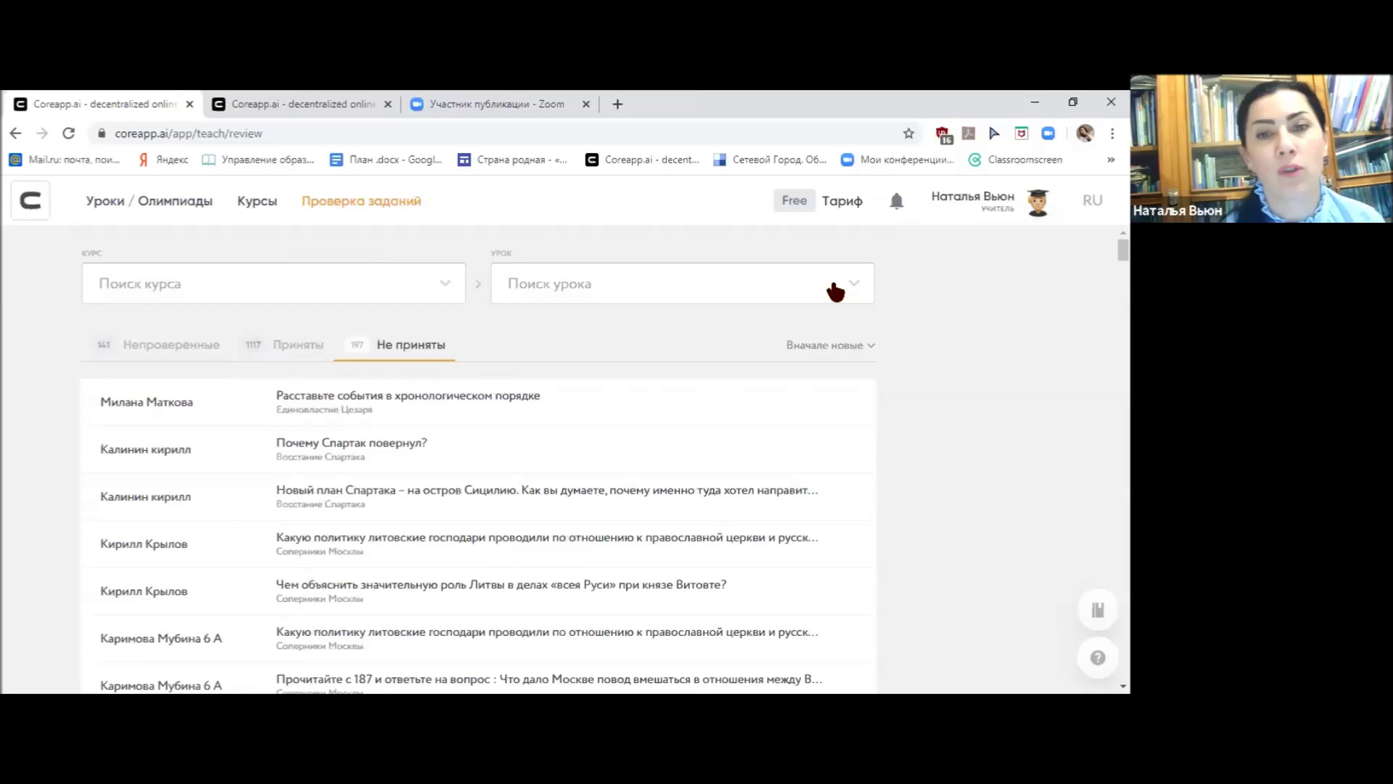
{"action": "left_click", "coordinate": [851, 285]}
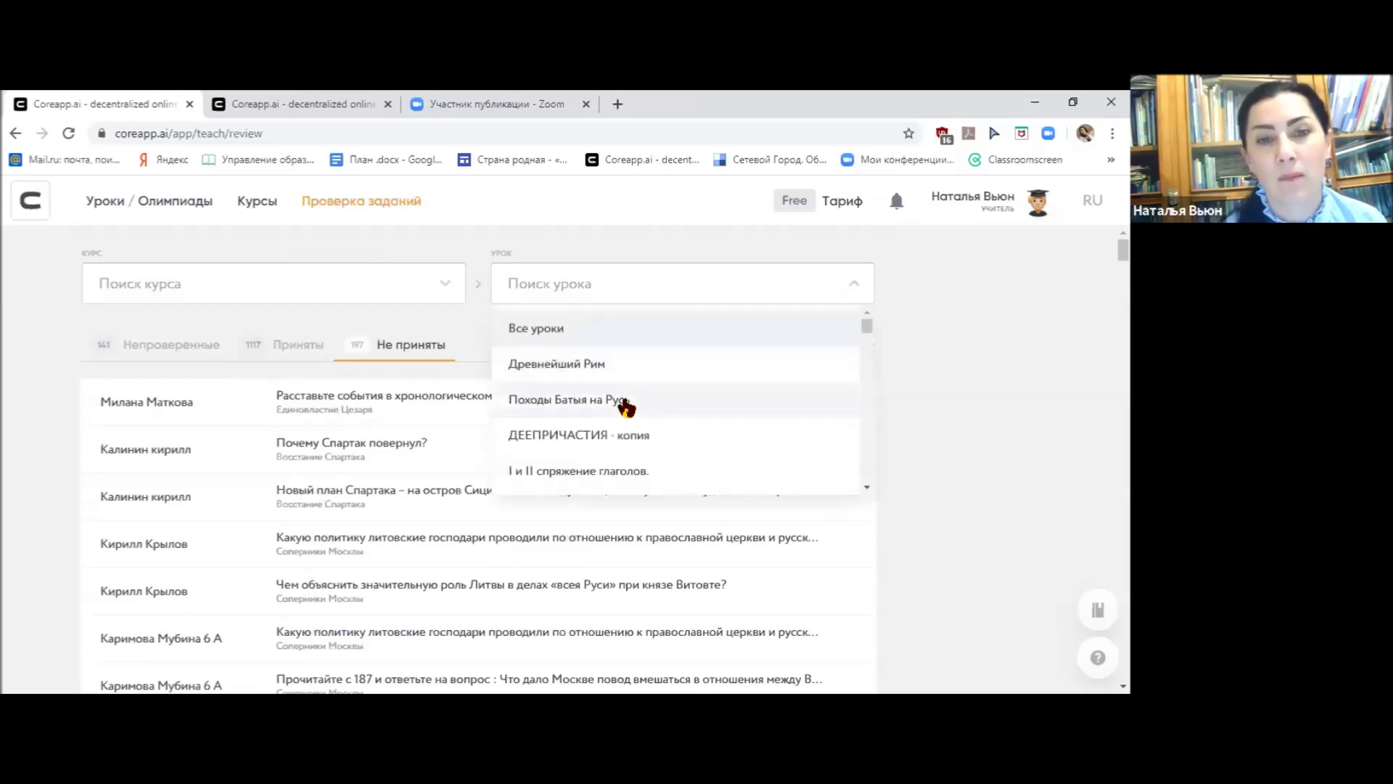
{"action": "left_click", "coordinate": [626, 403]}
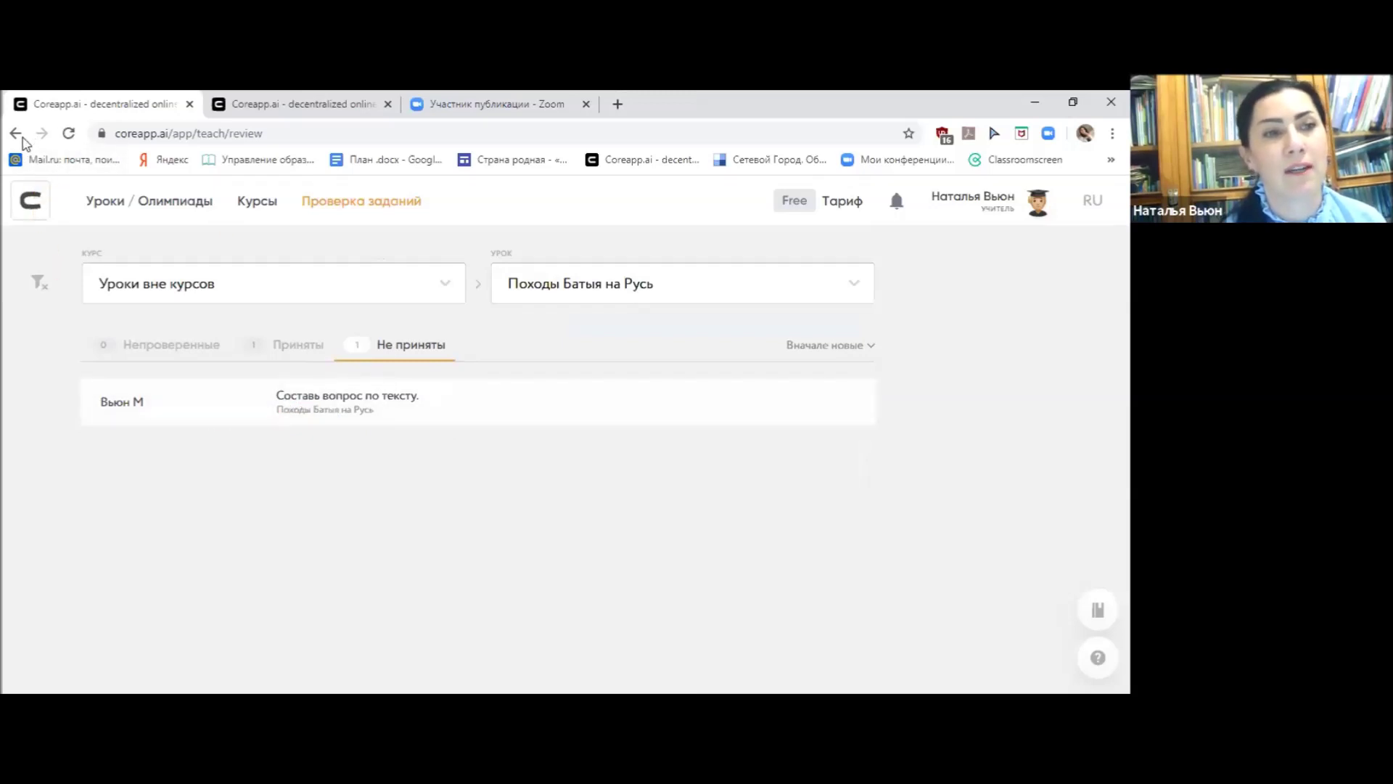
{"action": "left_click", "coordinate": [578, 283]}
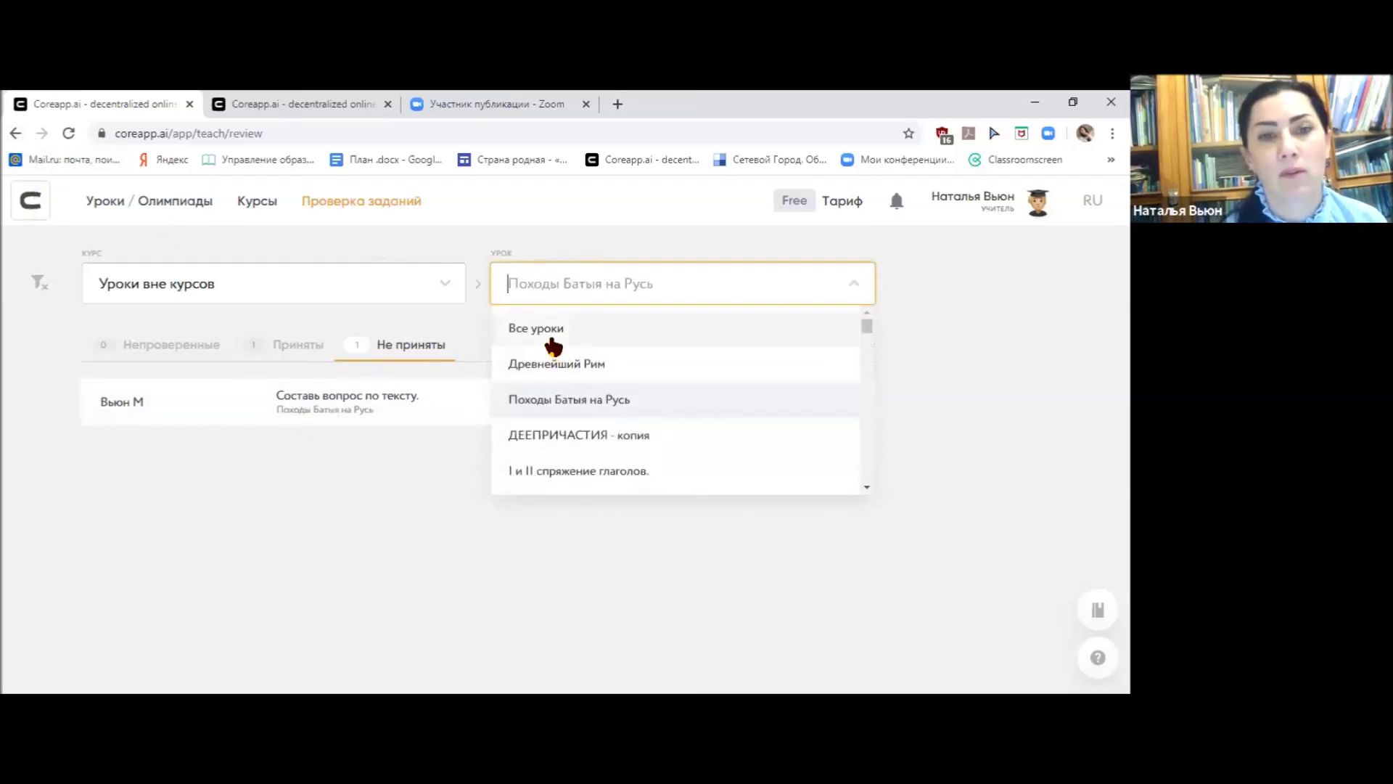
{"action": "left_click", "coordinate": [551, 339]}
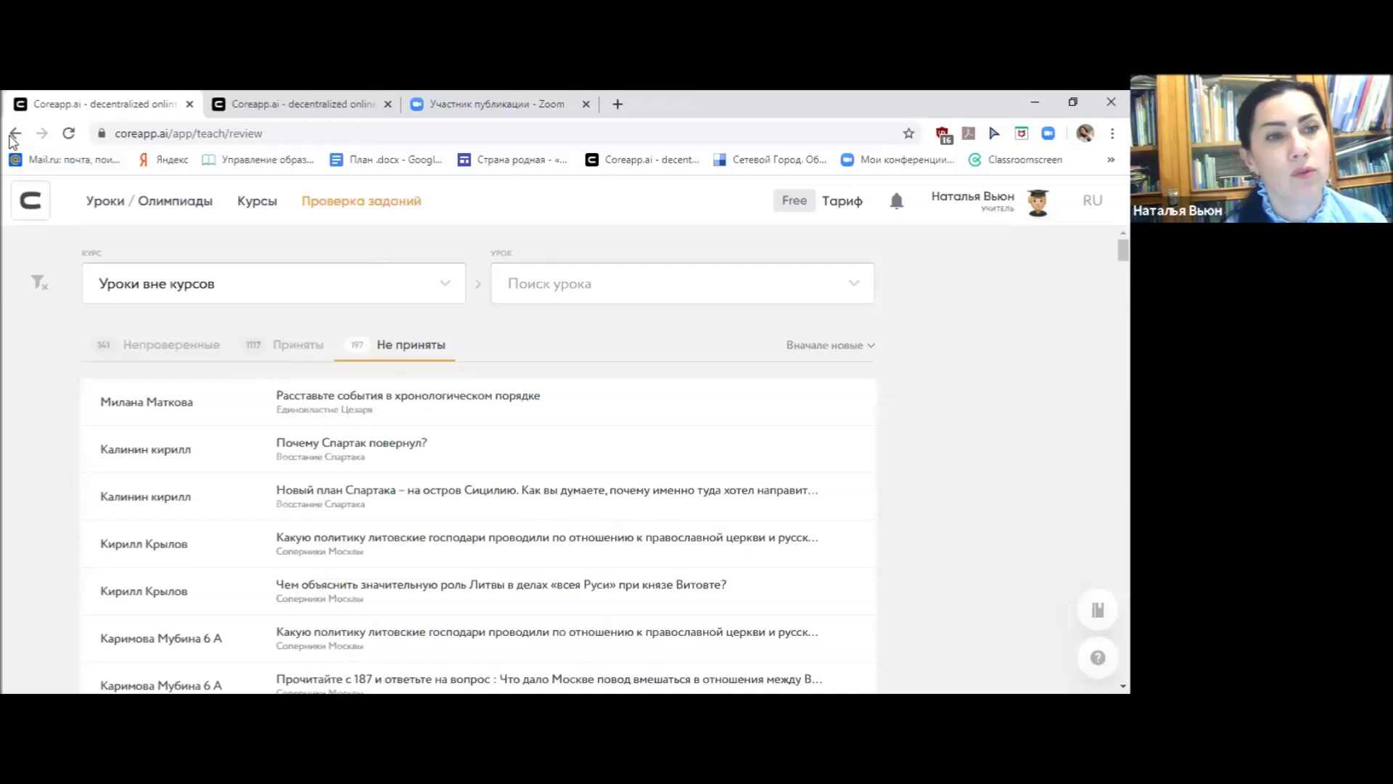
- Return to the «6 класс» folder and view the types of material that can be created there
{"action": "left_click", "coordinate": [15, 135]}
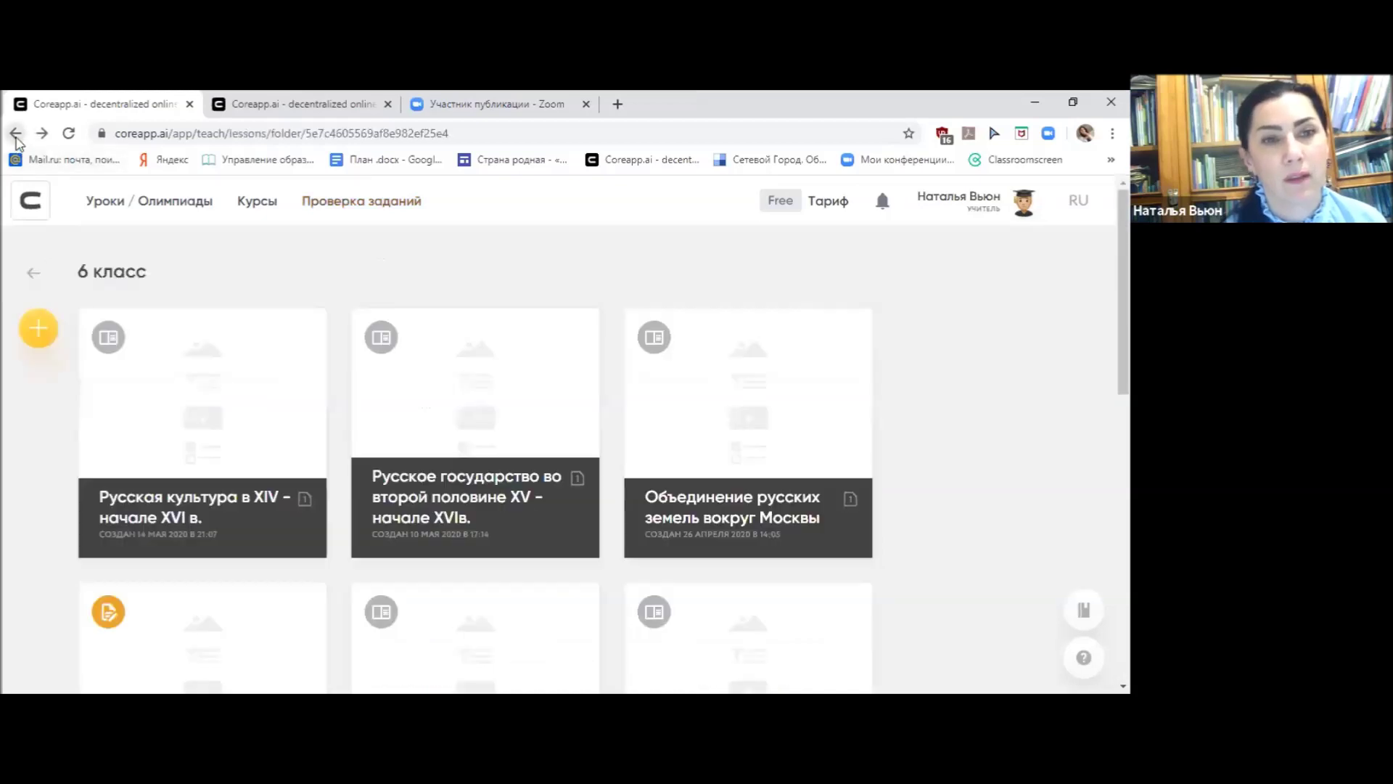
{"action": "left_click", "coordinate": [14, 135]}
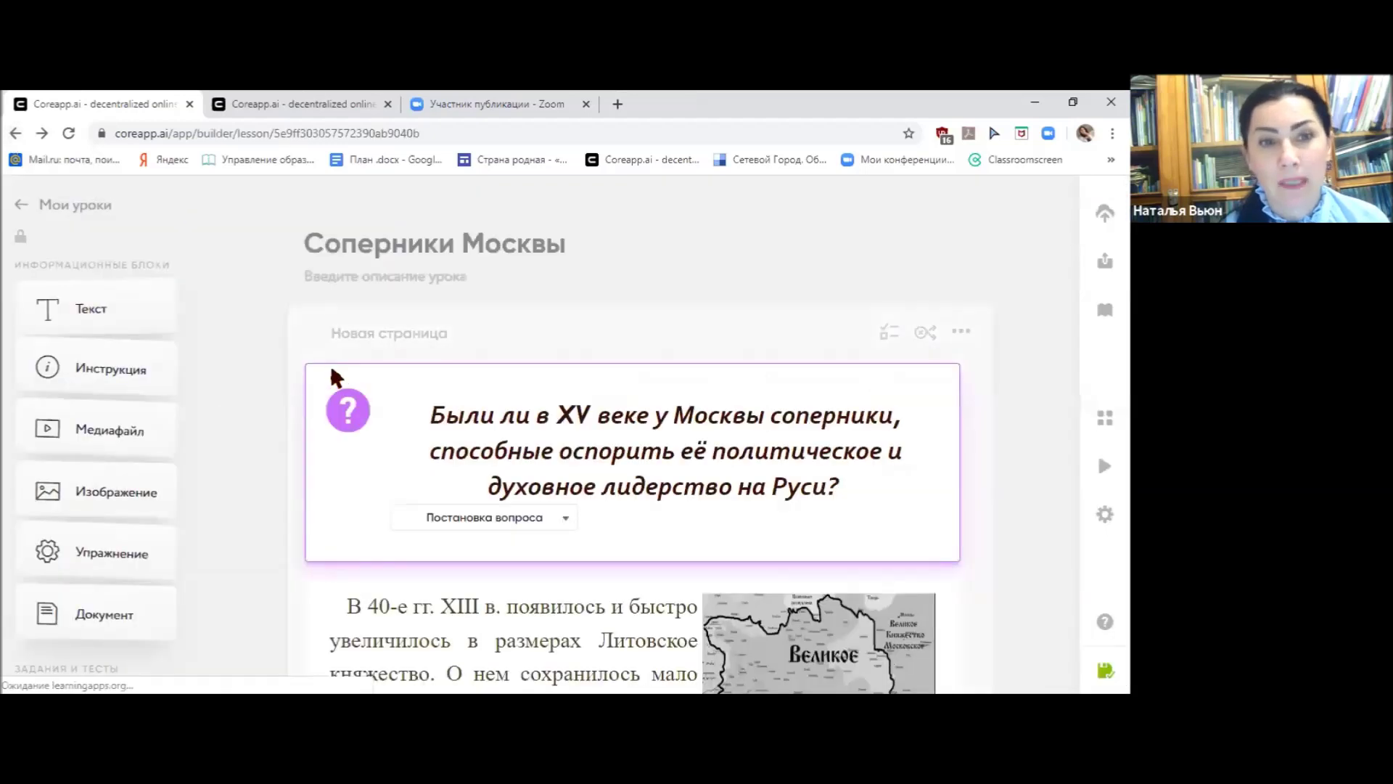
{"action": "left_click", "coordinate": [20, 206]}
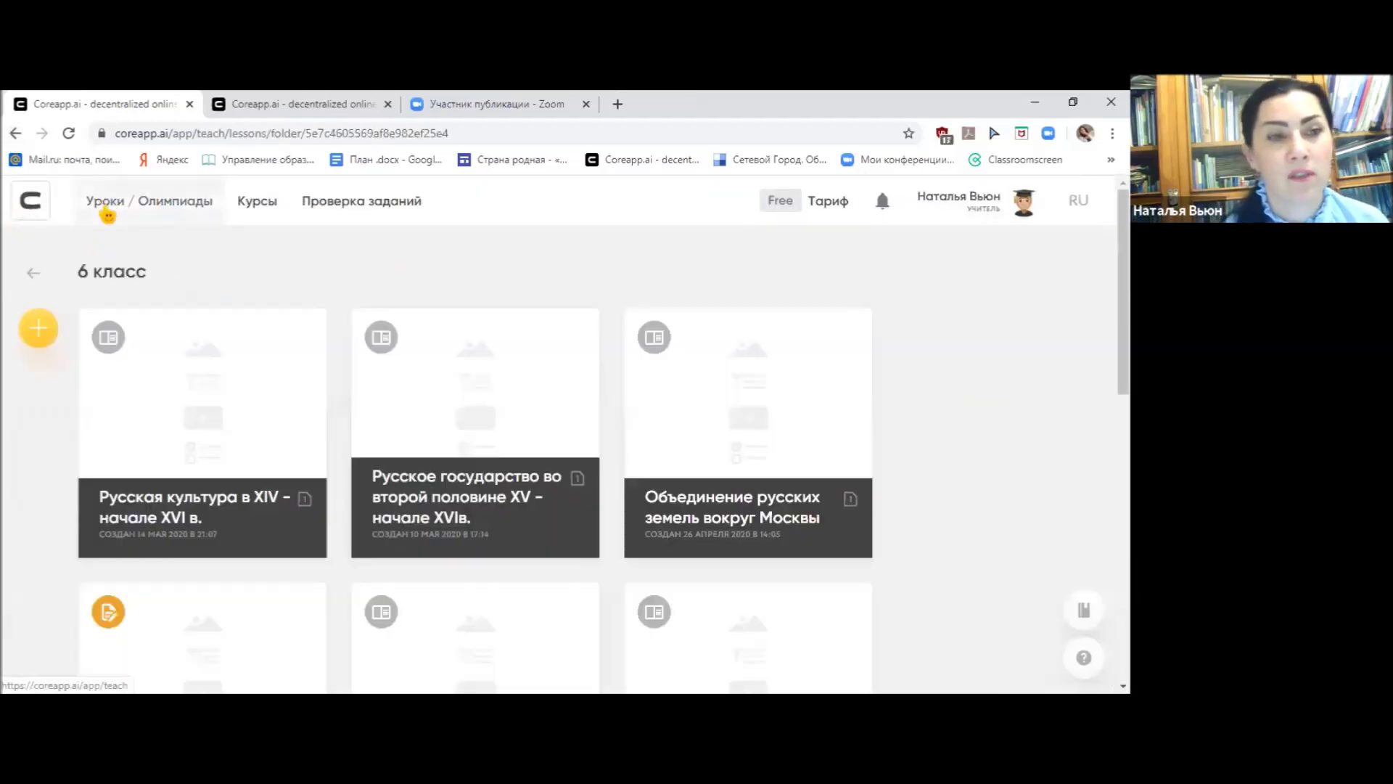
{"action": "left_click", "coordinate": [35, 331]}
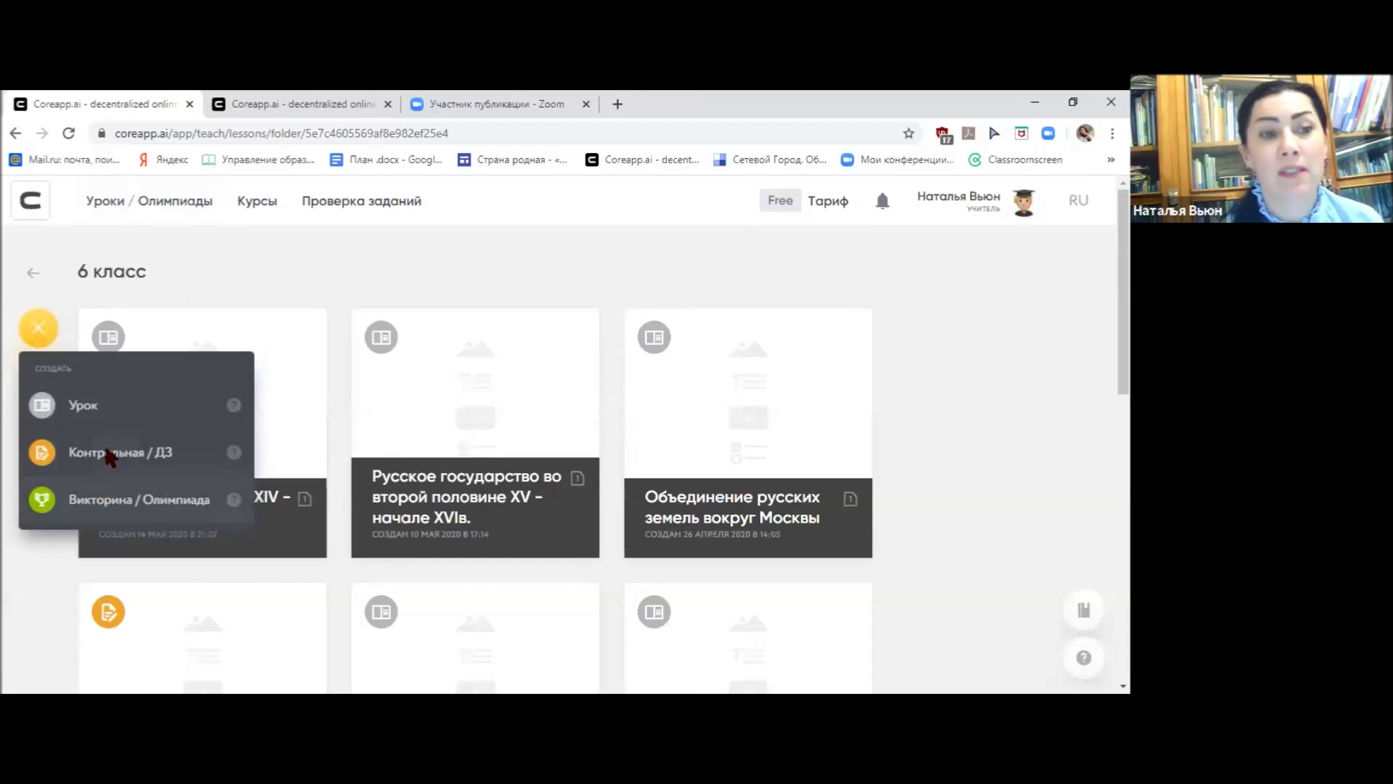
{"action": "left_click", "coordinate": [995, 451]}
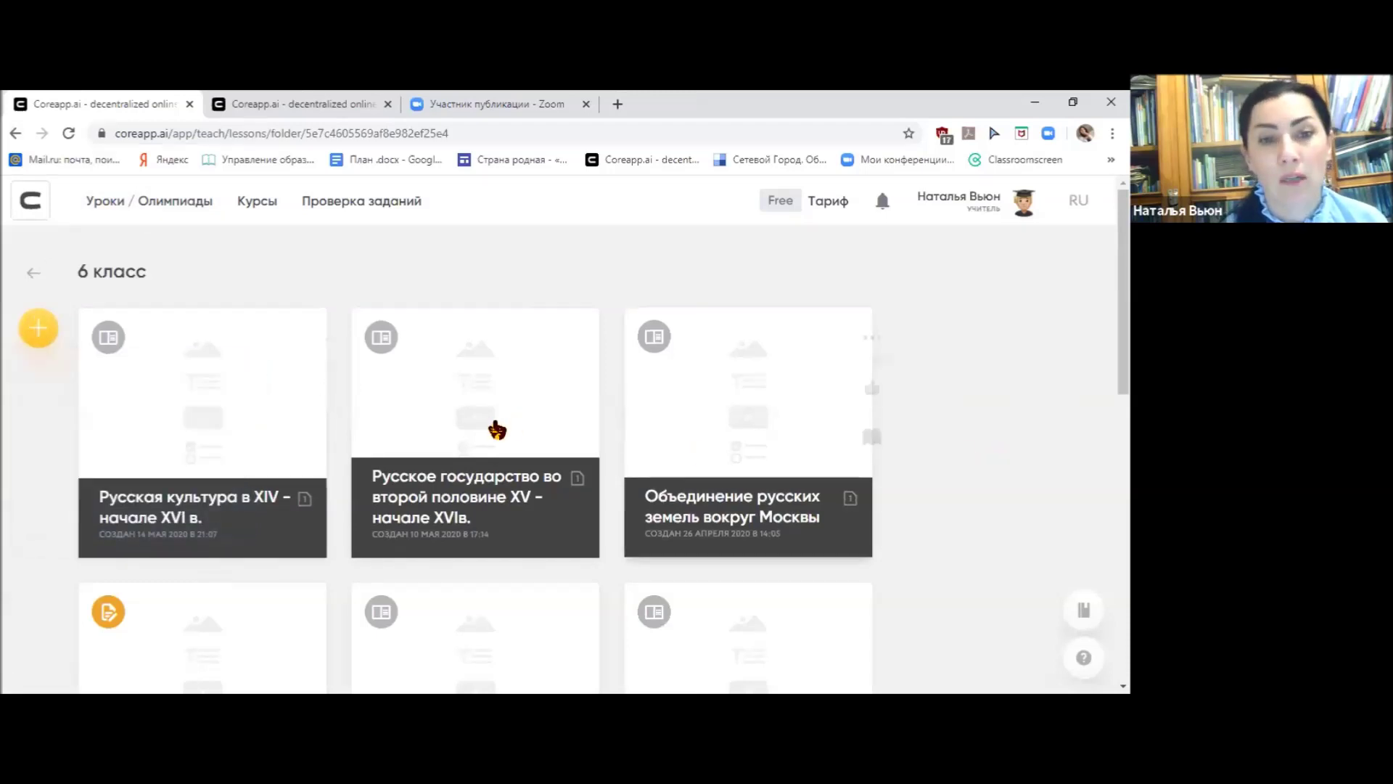
- Open «Контрольная работа по истории» from the «6 класс» folder and look through its opening instruction and single-answer test questions
{"action": "scroll", "coordinate": [492, 426], "scroll_direction": "down", "scroll_amount": 4}
{"action": "left_click", "coordinate": [280, 381]}
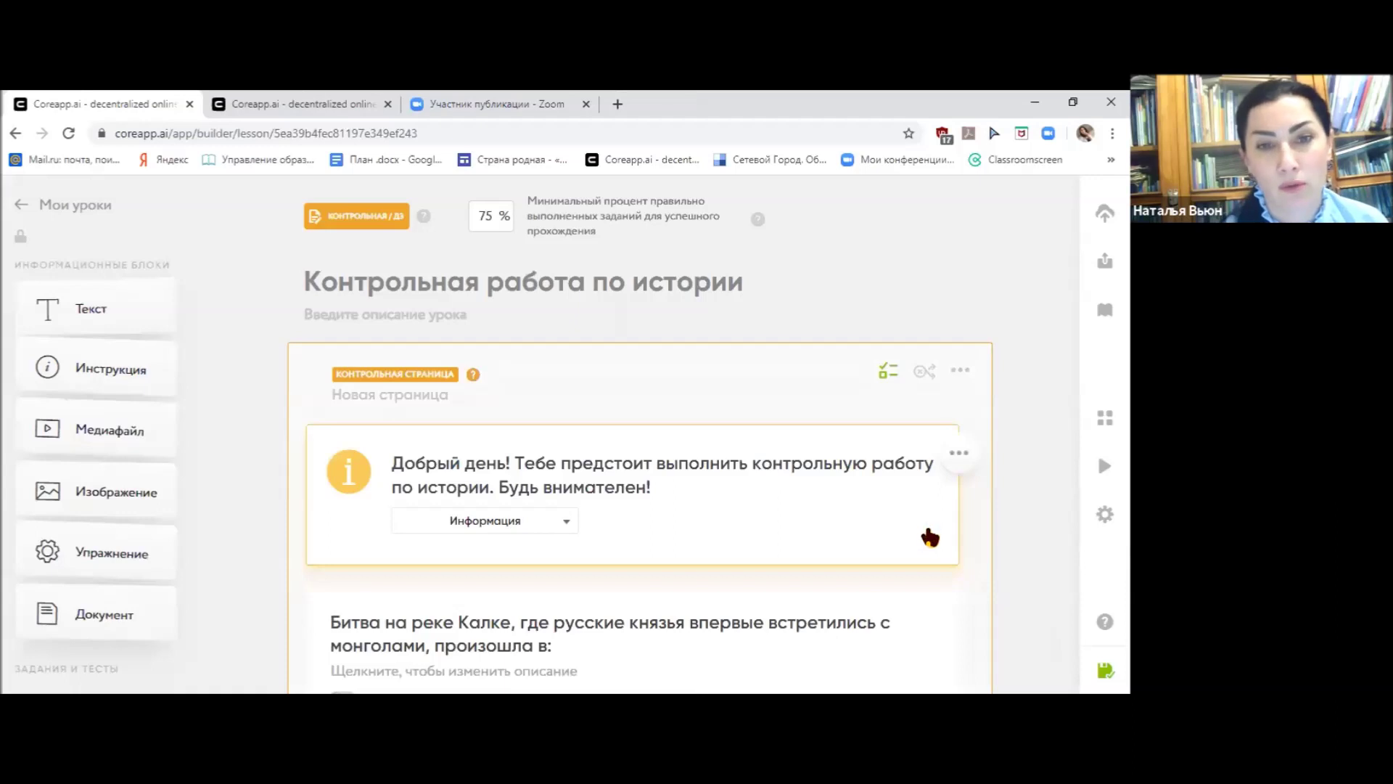
{"action": "scroll", "coordinate": [933, 543], "scroll_direction": "down", "scroll_amount": 1}
{"action": "scroll", "coordinate": [932, 543], "scroll_direction": "up", "scroll_amount": 1}
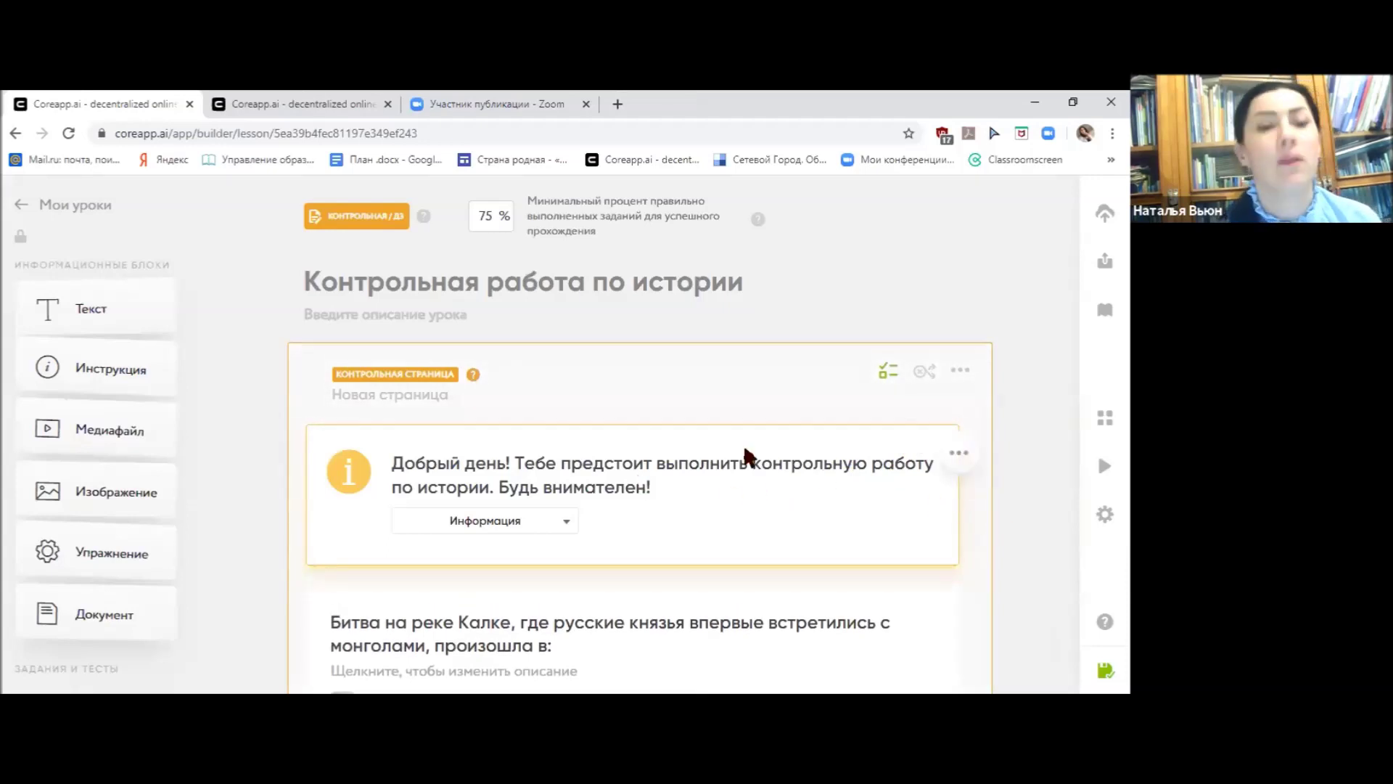
{"action": "scroll", "coordinate": [747, 472], "scroll_direction": "down", "scroll_amount": 5}
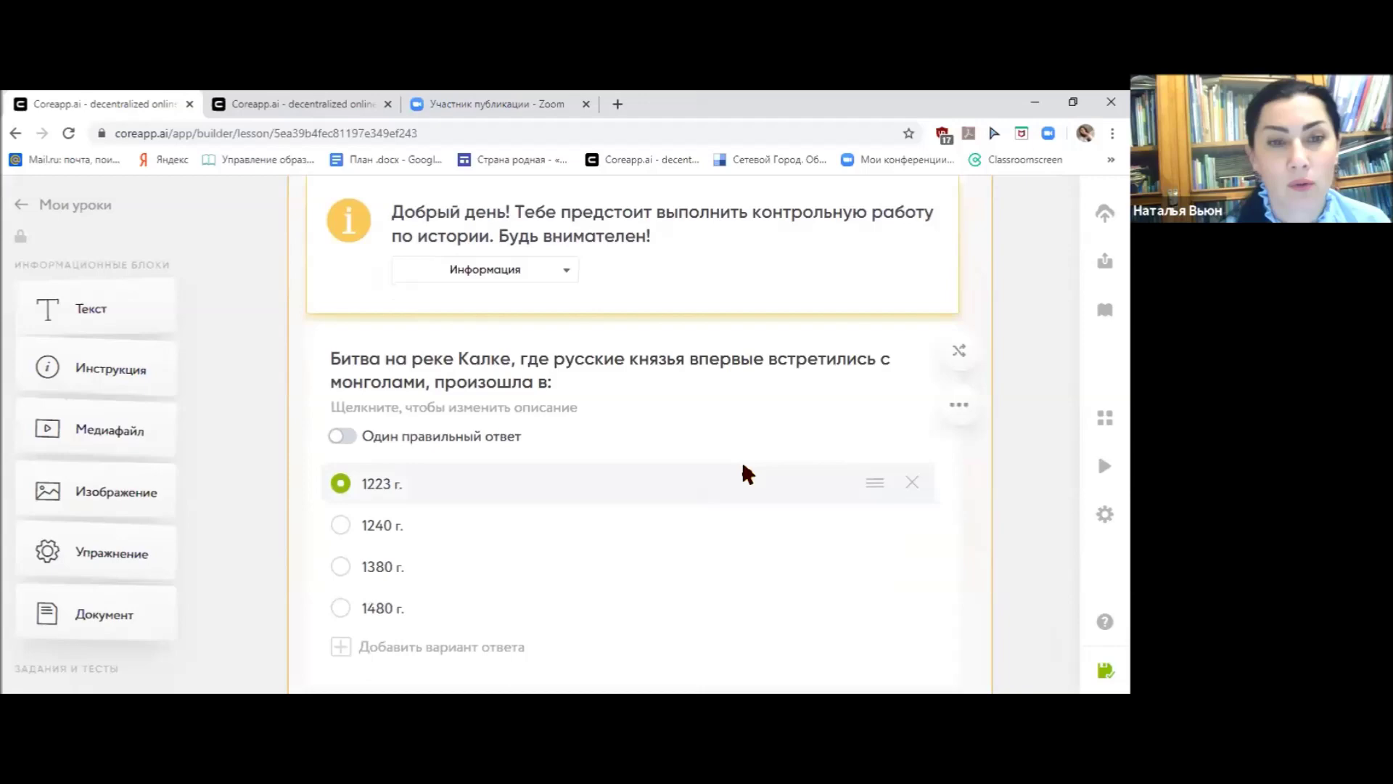
{"action": "scroll", "coordinate": [745, 472], "scroll_direction": "down", "scroll_amount": 12}
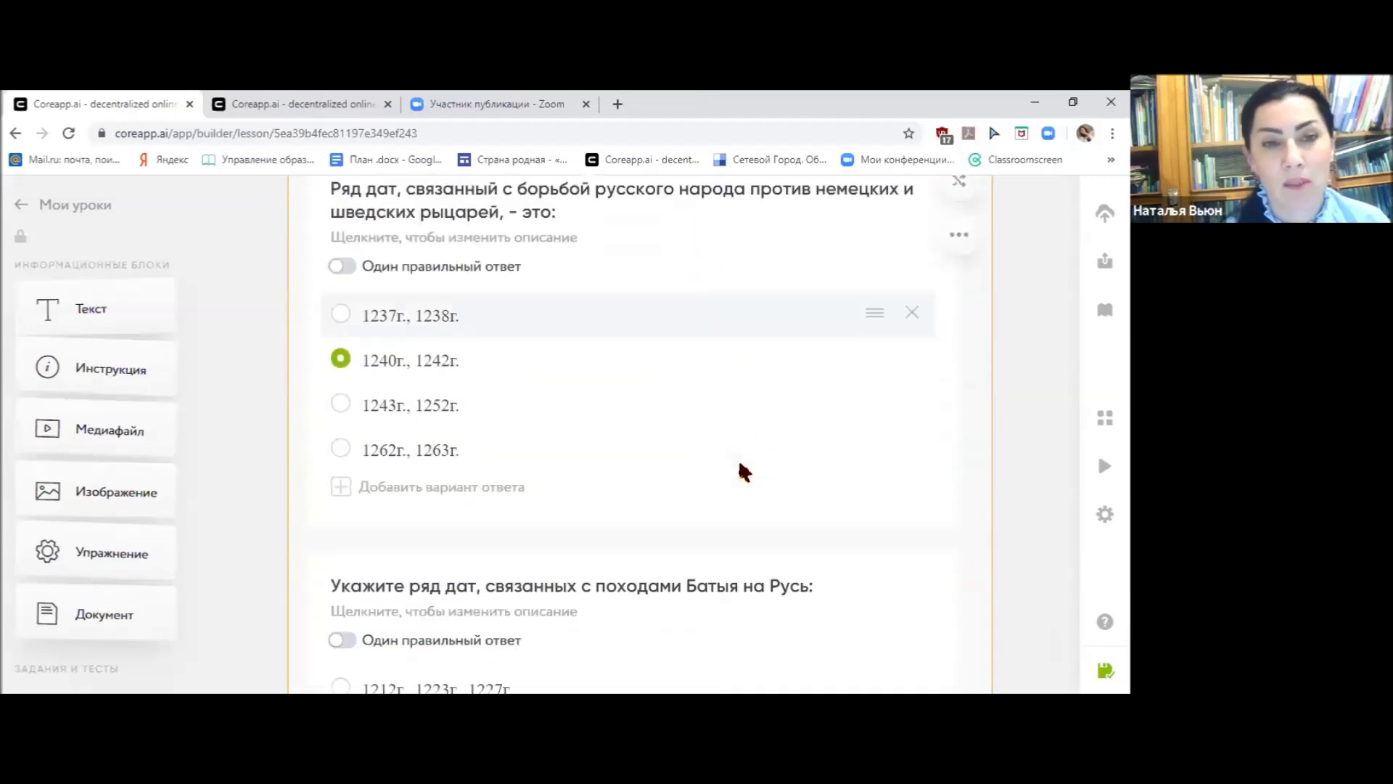
{"action": "scroll", "coordinate": [743, 472], "scroll_direction": "down", "scroll_amount": 18}
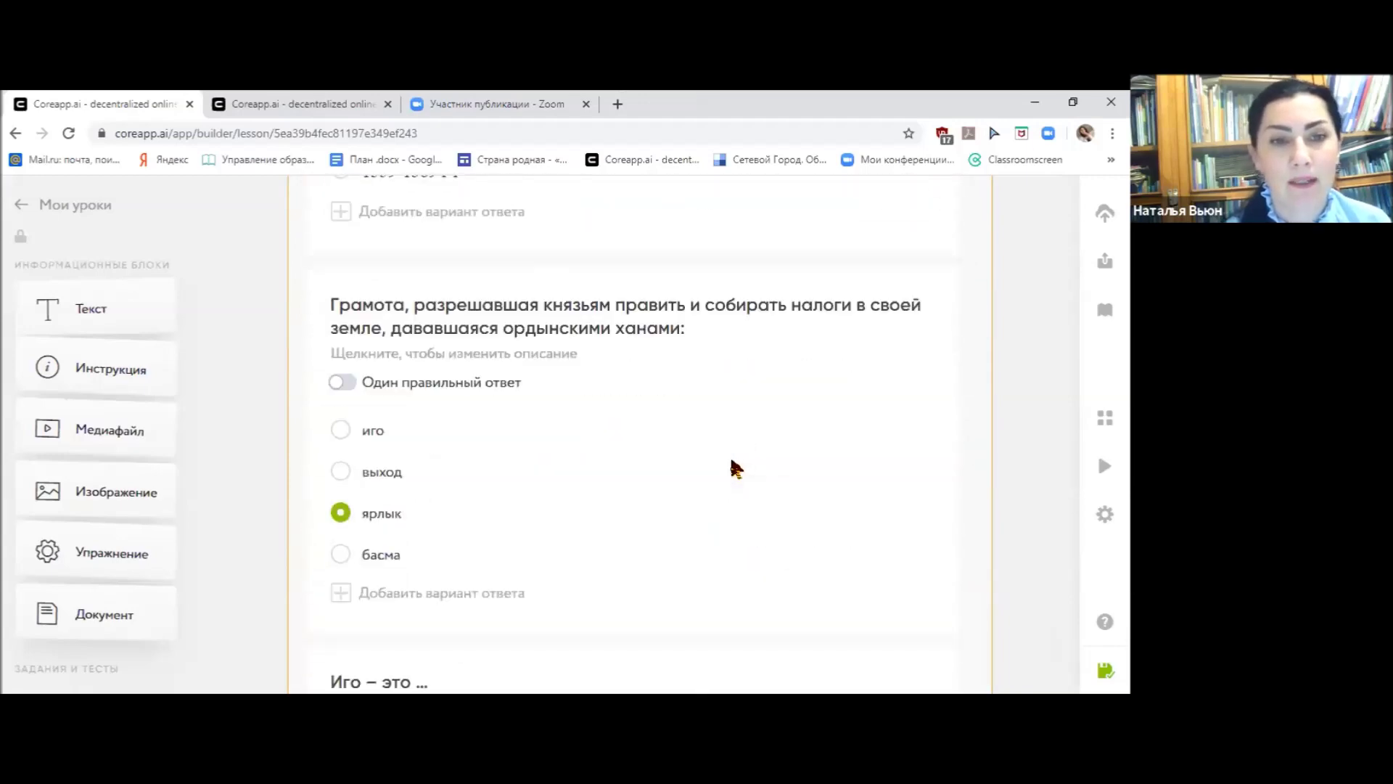
{"action": "scroll", "coordinate": [735, 468], "scroll_direction": "down", "scroll_amount": 14}
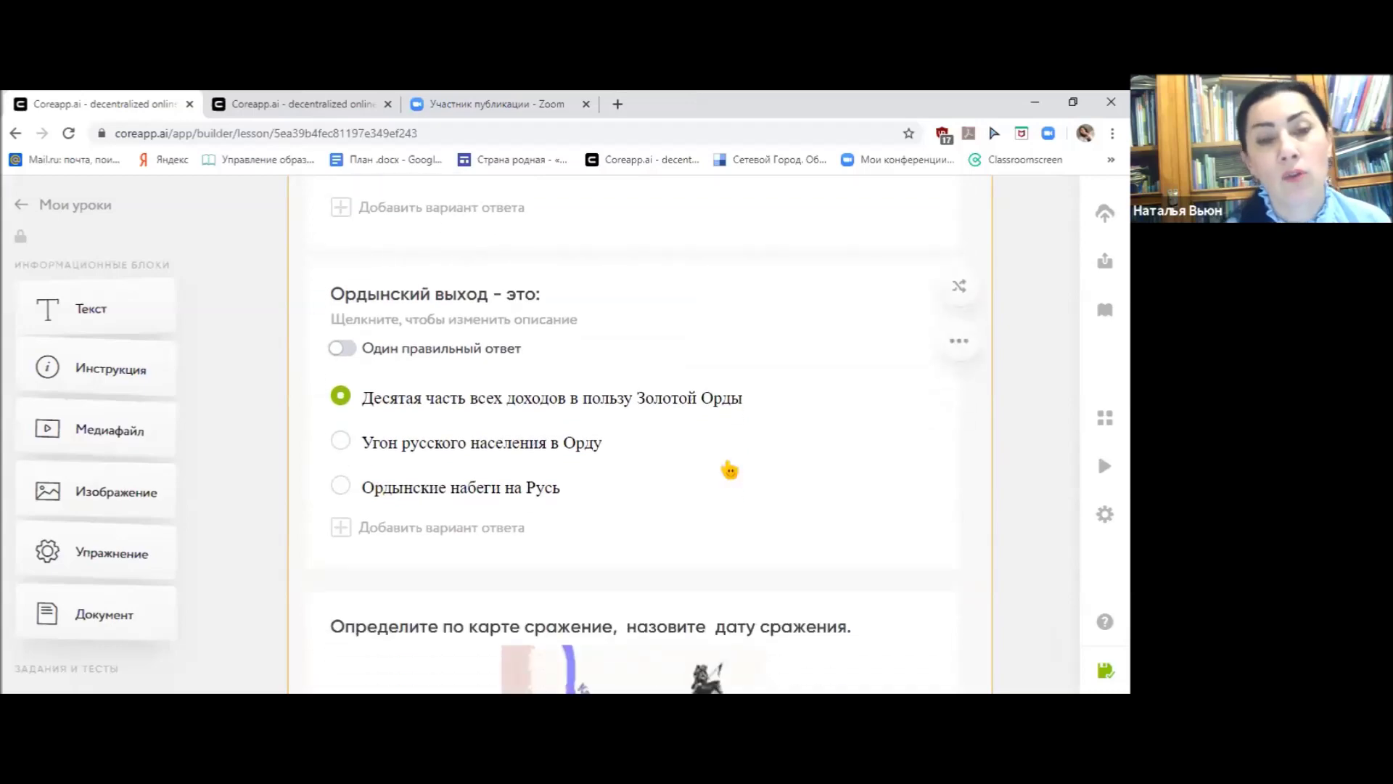
- Examine the map question about the battle and its accepted answer, then review the available task and reflection blocks
{"action": "scroll", "coordinate": [729, 471], "scroll_direction": "down", "scroll_amount": 4}
{"action": "scroll", "coordinate": [729, 471], "scroll_direction": "up", "scroll_amount": 3}
{"action": "scroll", "coordinate": [729, 470], "scroll_direction": "down", "scroll_amount": 3}
{"action": "scroll", "coordinate": [729, 471], "scroll_direction": "up", "scroll_amount": 2}
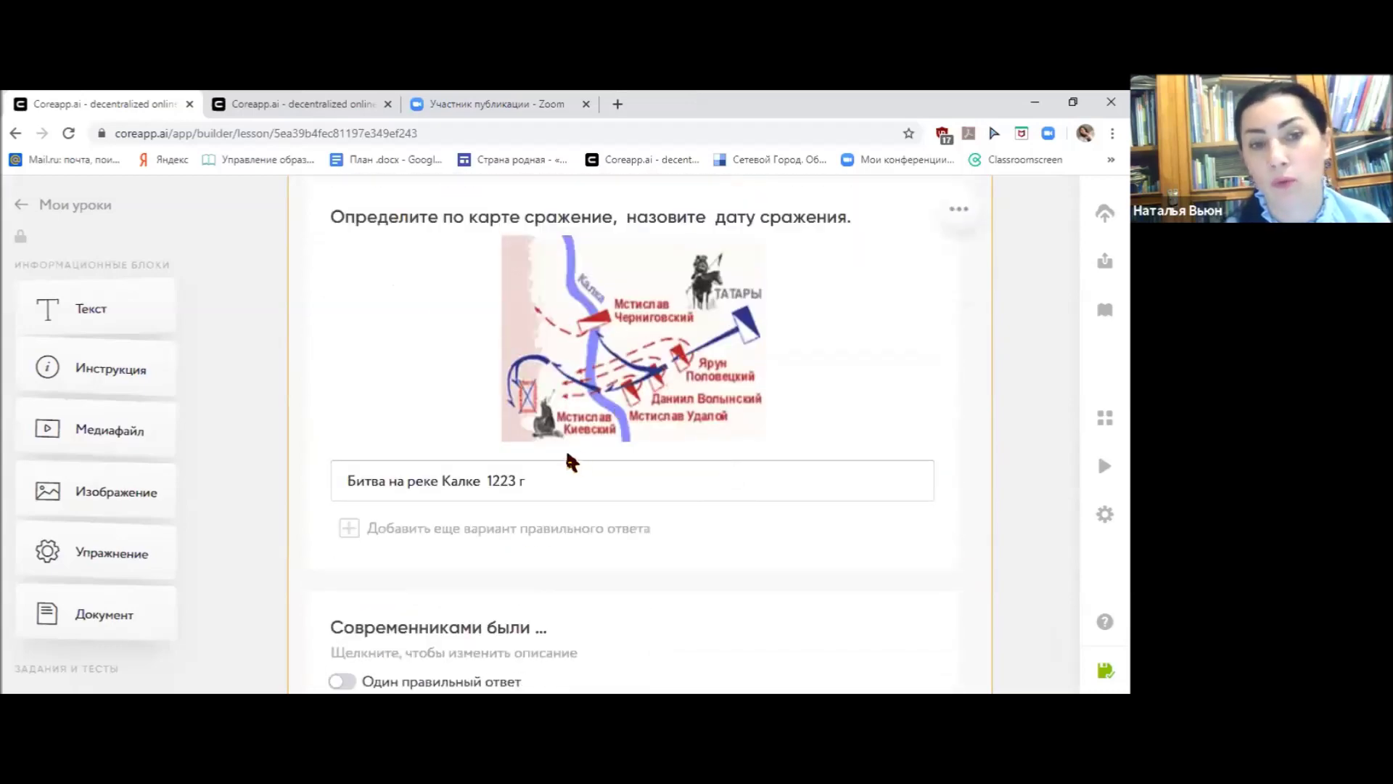
{"action": "scroll", "coordinate": [101, 344], "scroll_direction": "down", "scroll_amount": 6}
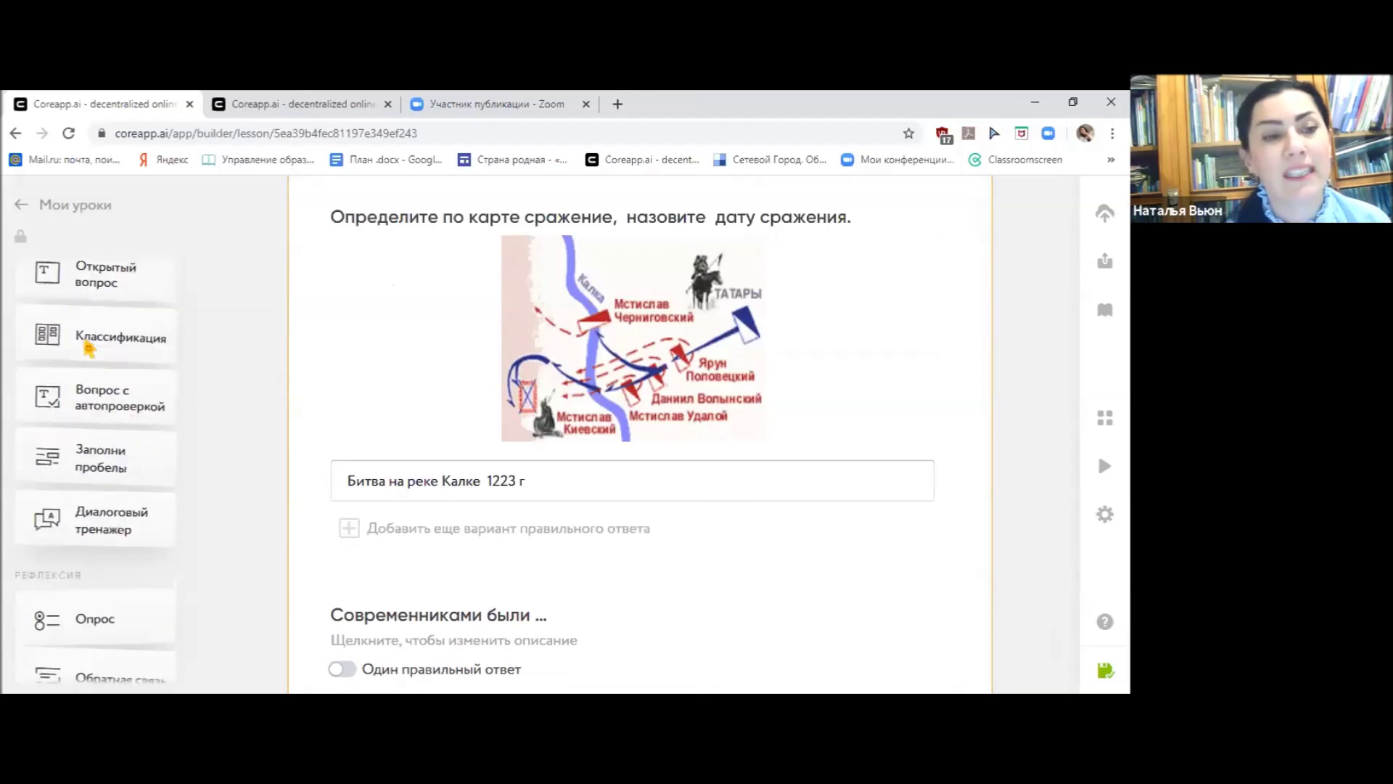
{"action": "scroll", "coordinate": [87, 347], "scroll_direction": "up", "scroll_amount": 3}
{"action": "scroll", "coordinate": [93, 349], "scroll_direction": "down", "scroll_amount": 3}
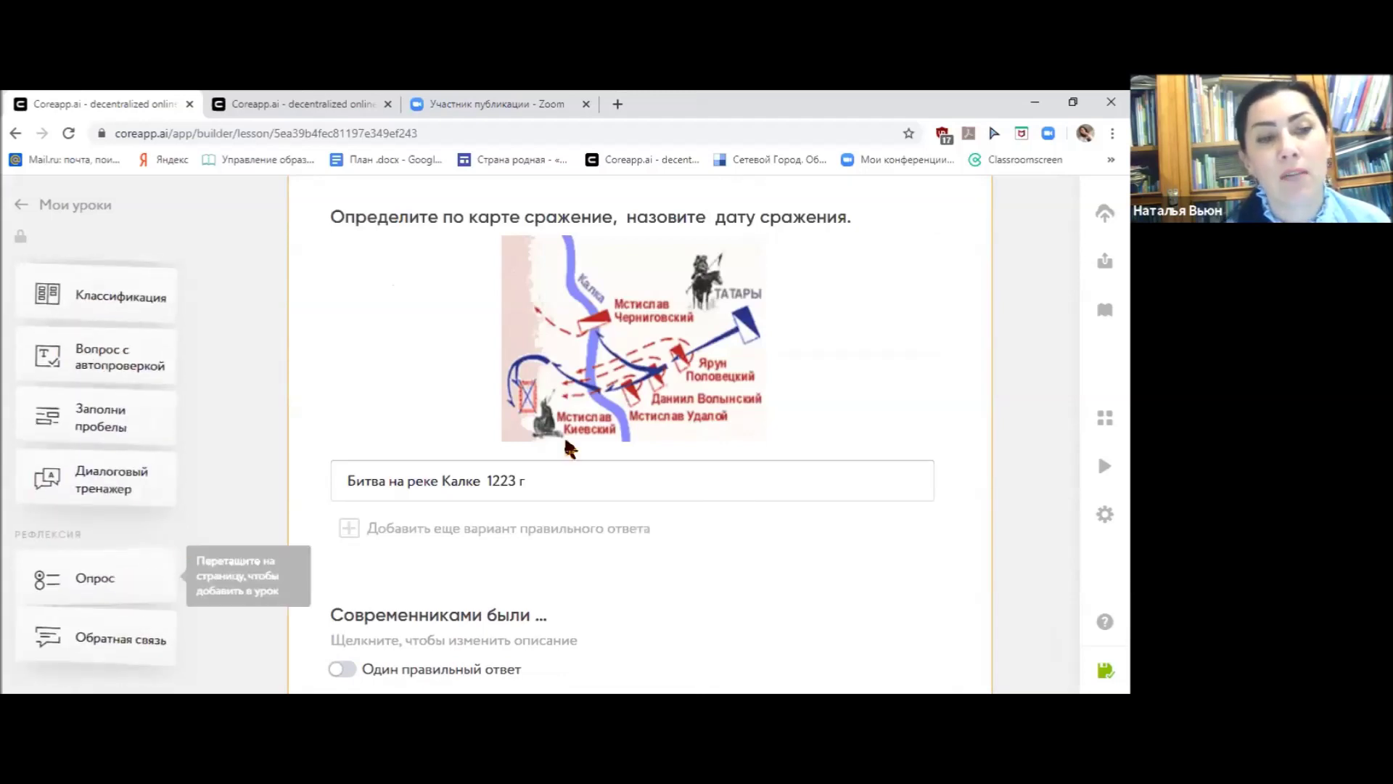
- Look through the remaining test questions from «Современниками были ...» to the «стояние на Угре» question and return to the lesson title
{"action": "scroll", "coordinate": [618, 444], "scroll_direction": "down", "scroll_amount": 3}
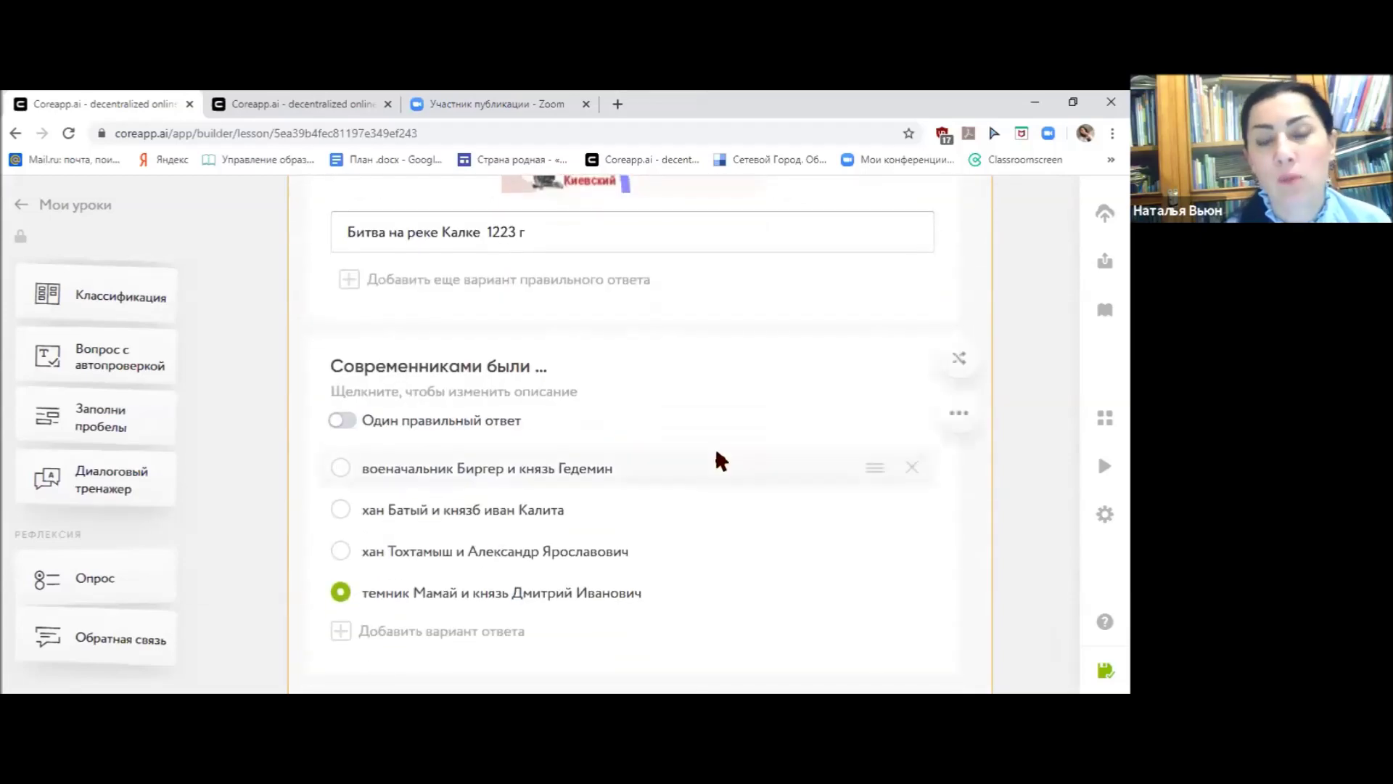
{"action": "scroll", "coordinate": [718, 458], "scroll_direction": "down", "scroll_amount": 10}
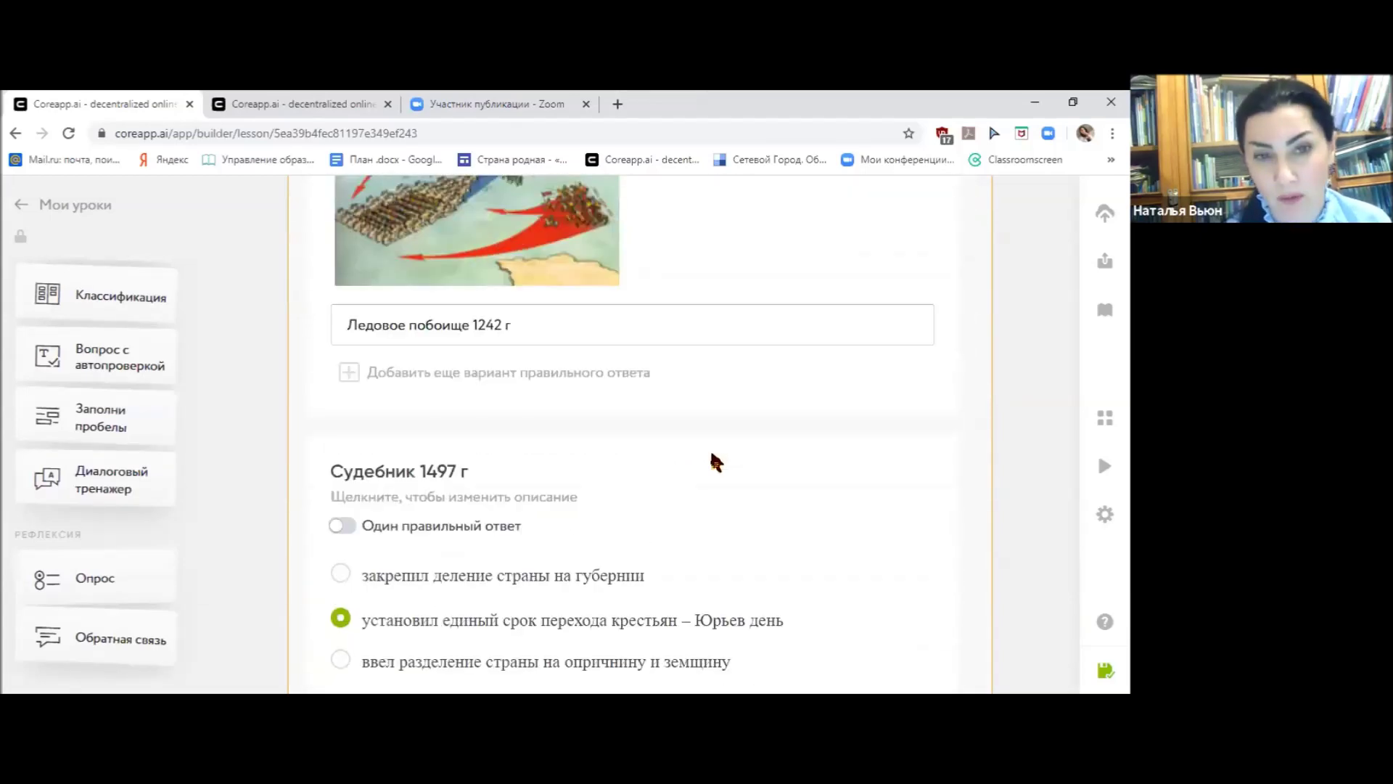
{"action": "scroll", "coordinate": [711, 460], "scroll_direction": "down", "scroll_amount": 10}
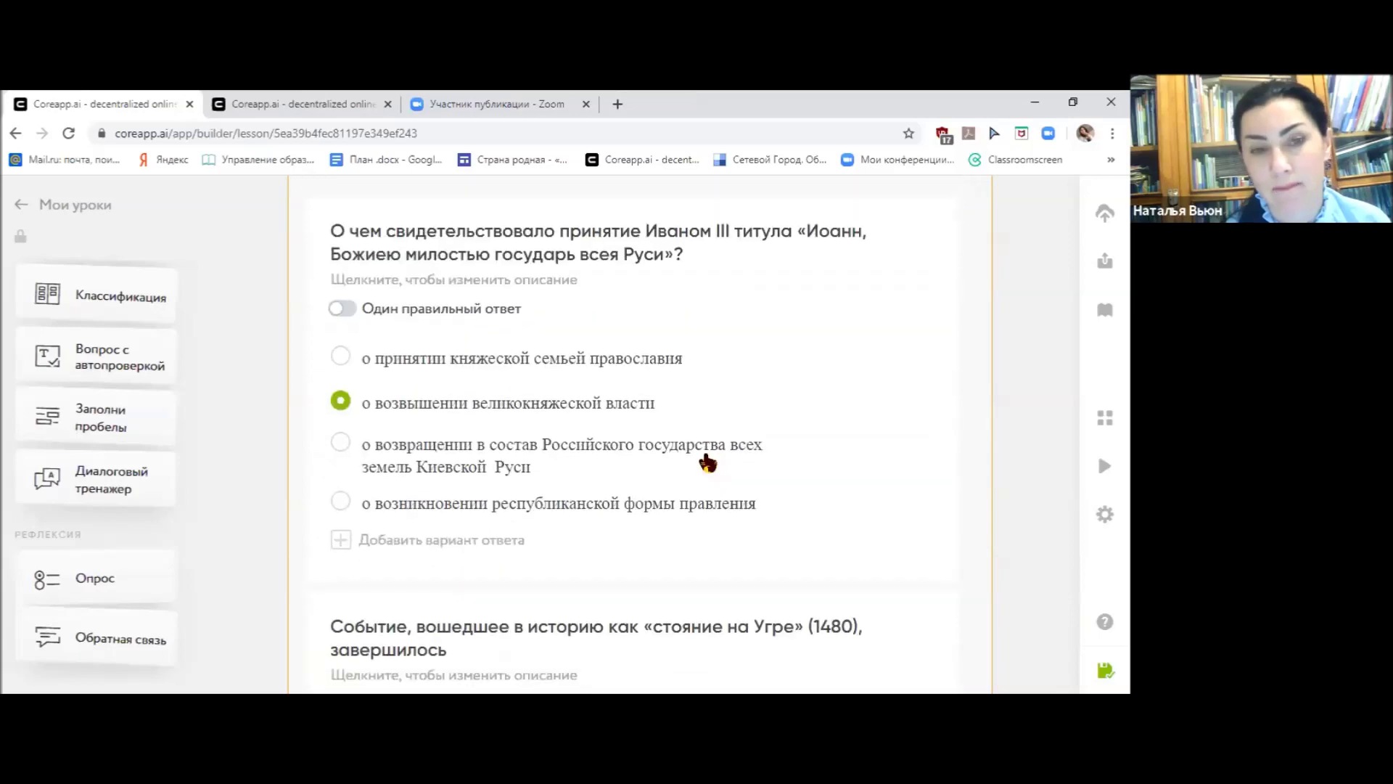
{"action": "scroll", "coordinate": [708, 461], "scroll_direction": "down", "scroll_amount": 5}
{"action": "scroll", "coordinate": [707, 461], "scroll_direction": "up", "scroll_amount": 12}
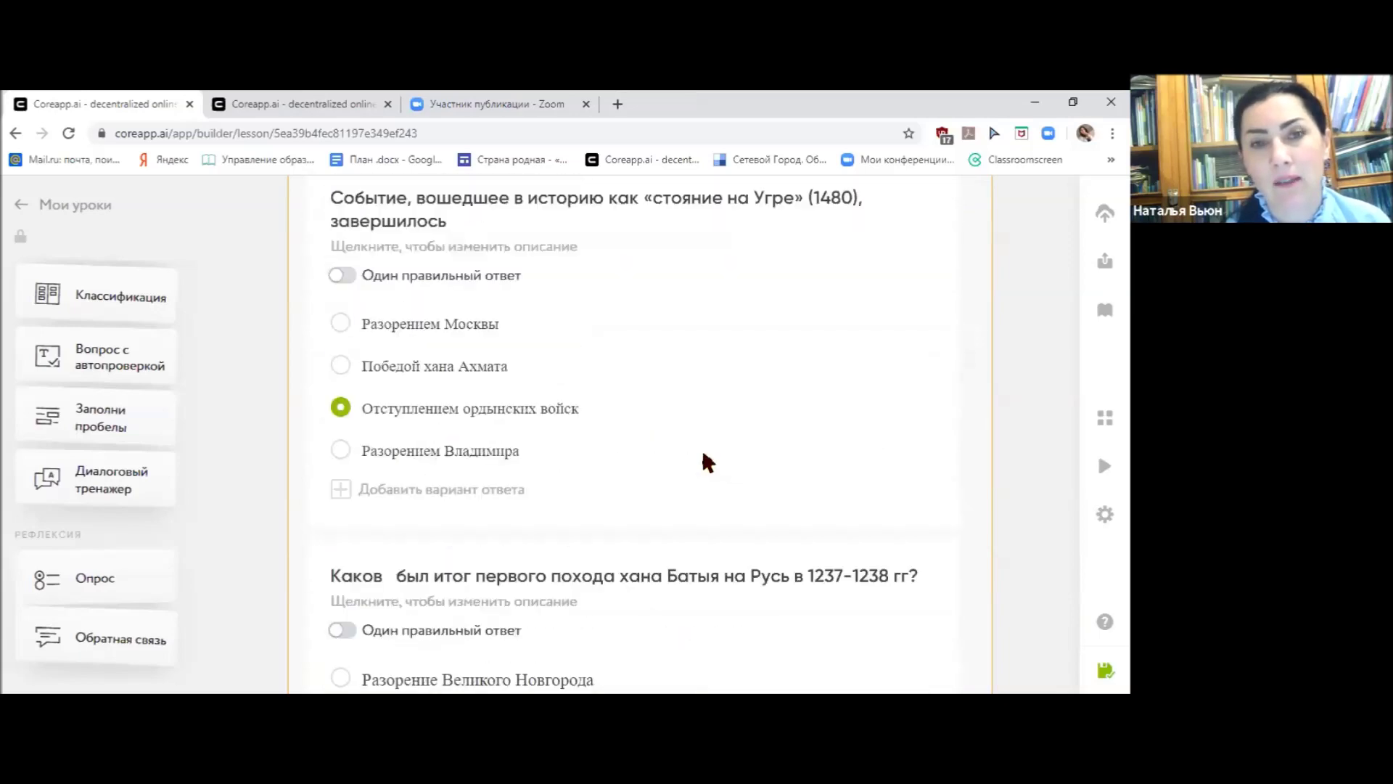
{"action": "scroll", "coordinate": [707, 461], "scroll_direction": "up", "scroll_amount": 8}
{"action": "scroll", "coordinate": [709, 461], "scroll_direction": "up", "scroll_amount": 20}
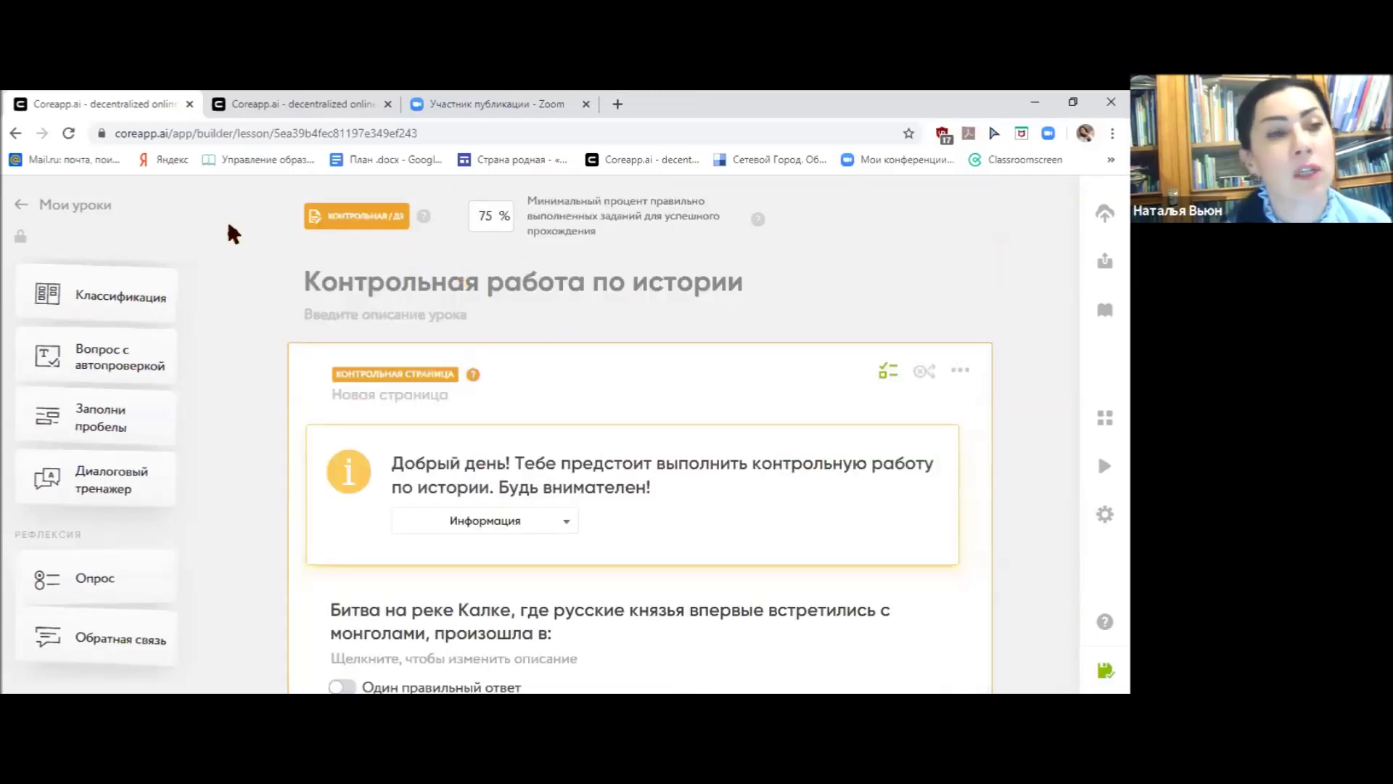
- Create a new «Контрольная / ДЗ» in the «6 класс» folder and add an «Опрос» block to its page
{"action": "left_click", "coordinate": [53, 208]}
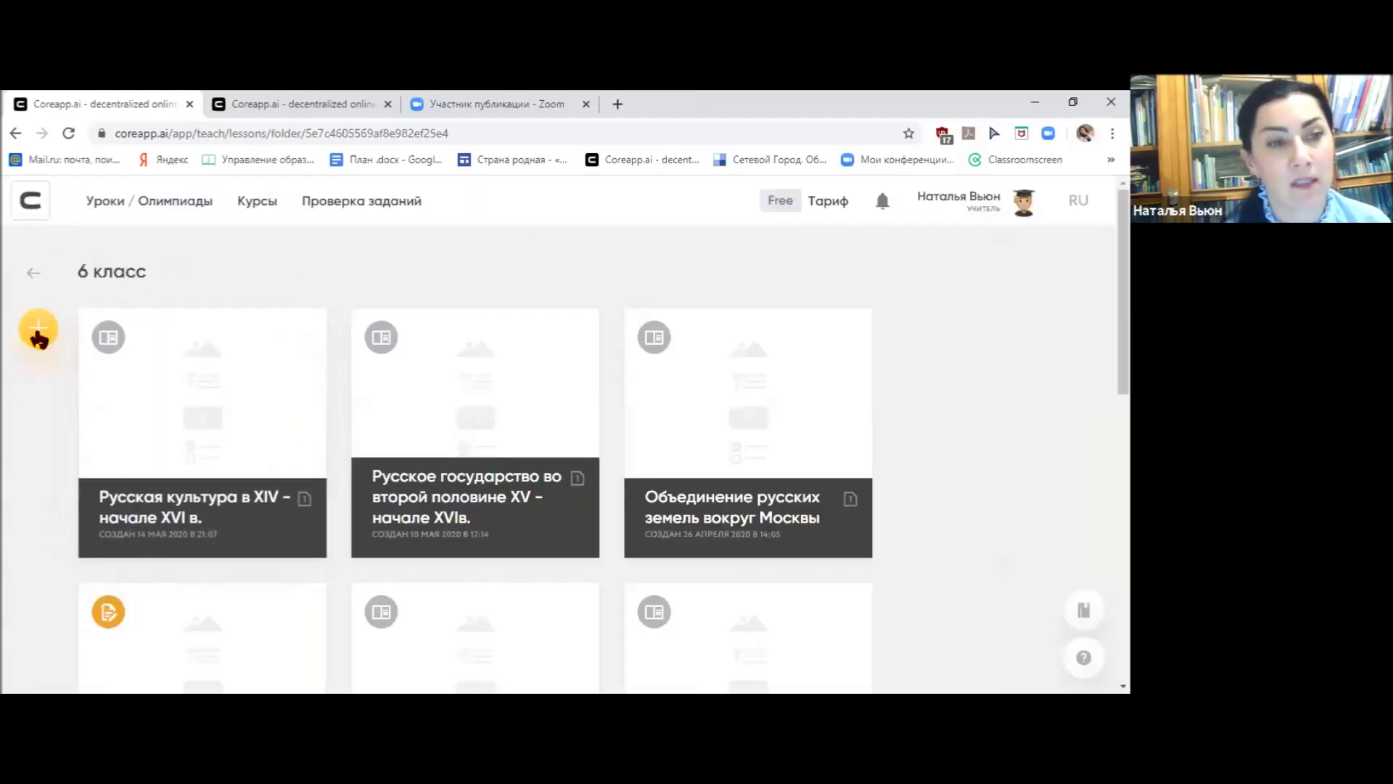
{"action": "left_click", "coordinate": [37, 331]}
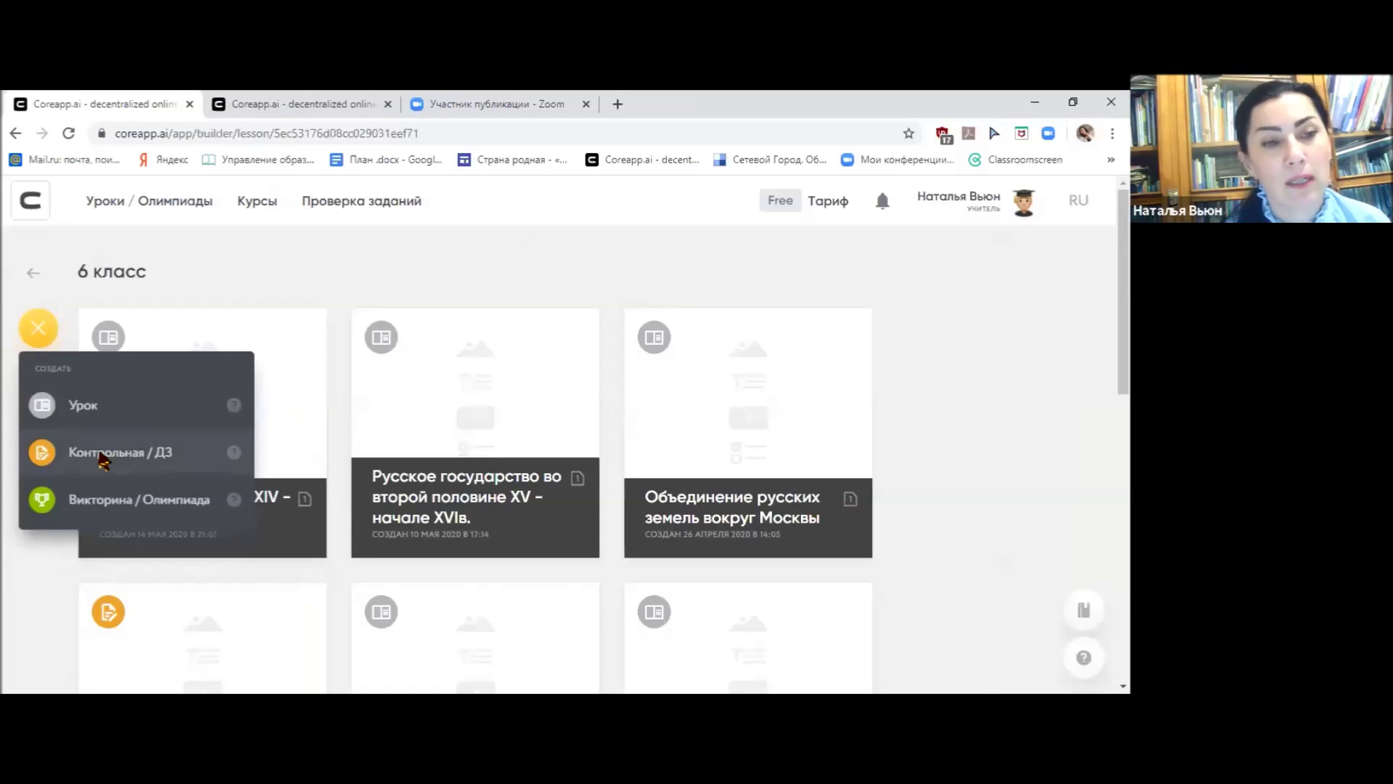
{"action": "left_click", "coordinate": [101, 453]}
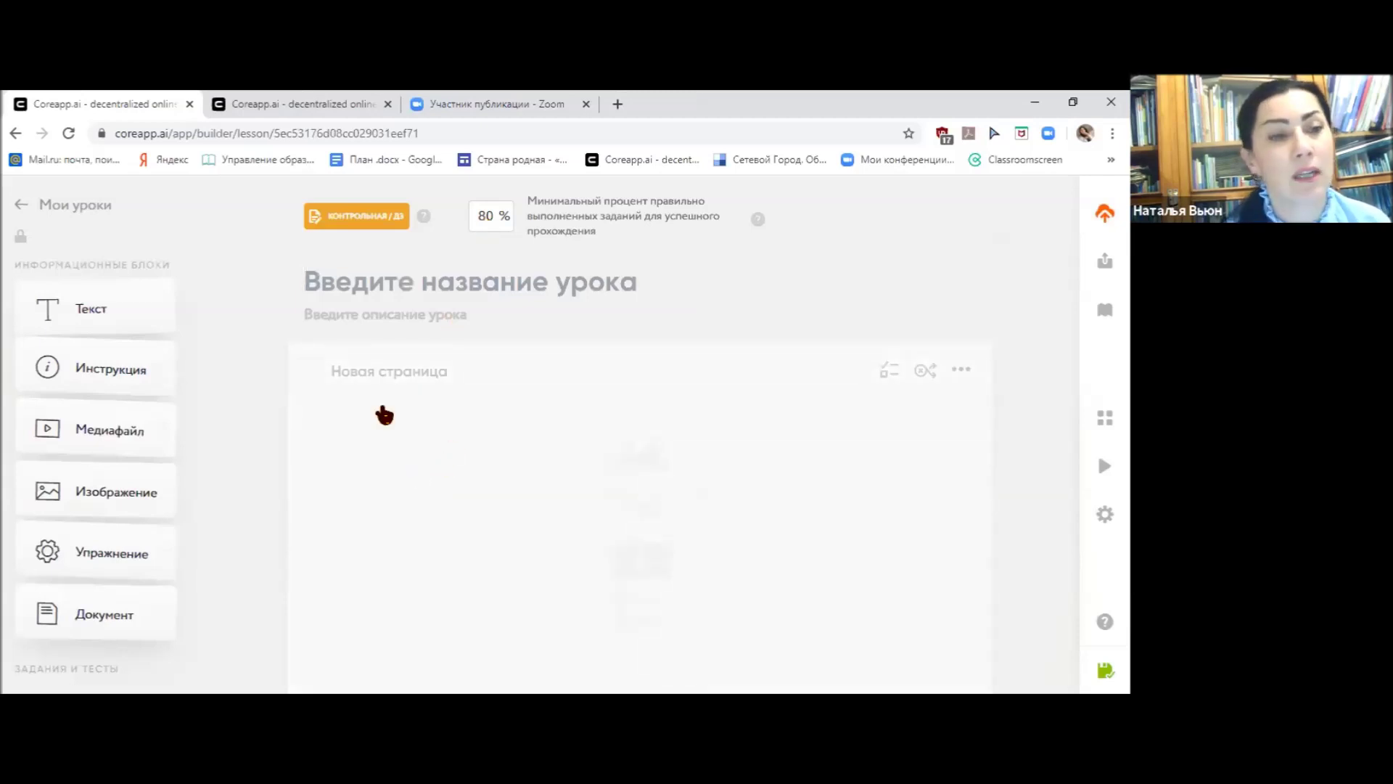
{"action": "scroll", "coordinate": [84, 407], "scroll_direction": "down", "scroll_amount": 5}
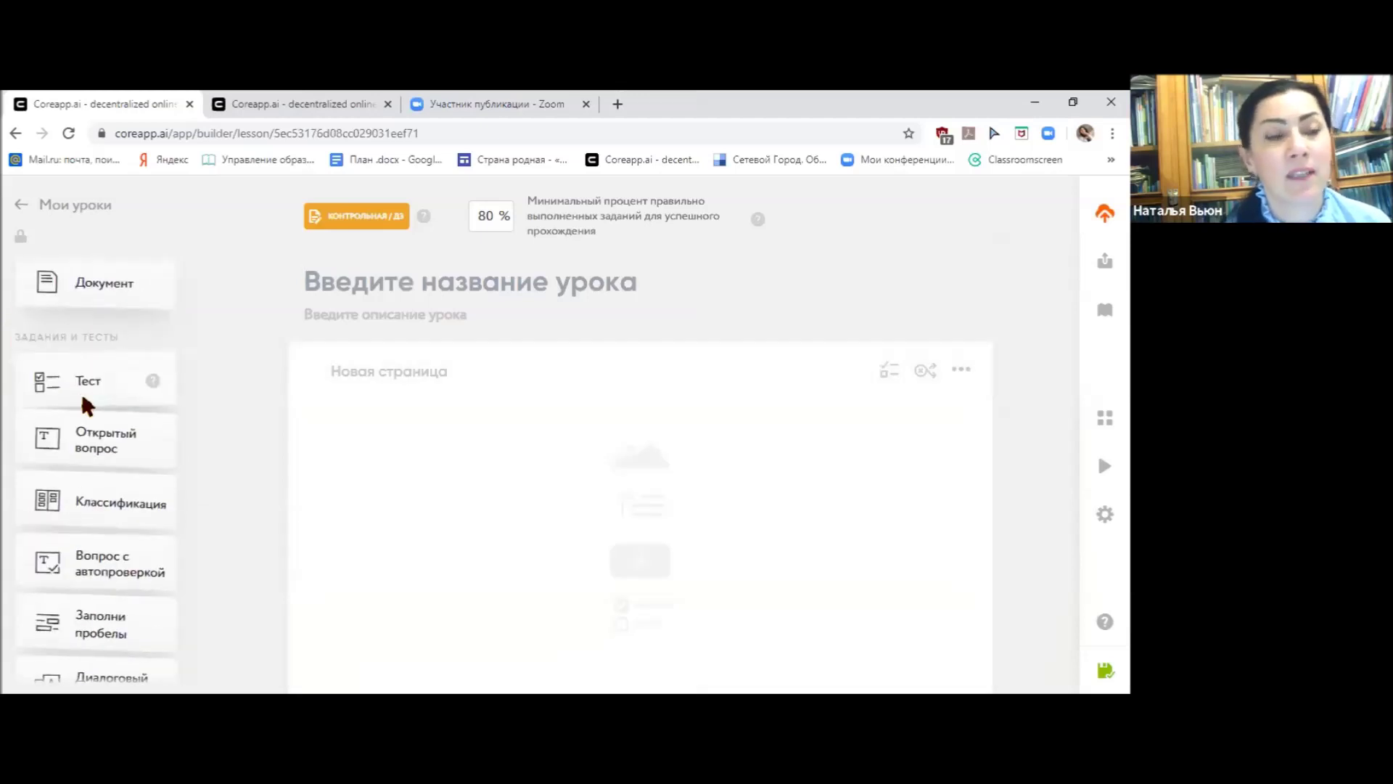
{"action": "scroll", "coordinate": [86, 405], "scroll_direction": "down", "scroll_amount": 3}
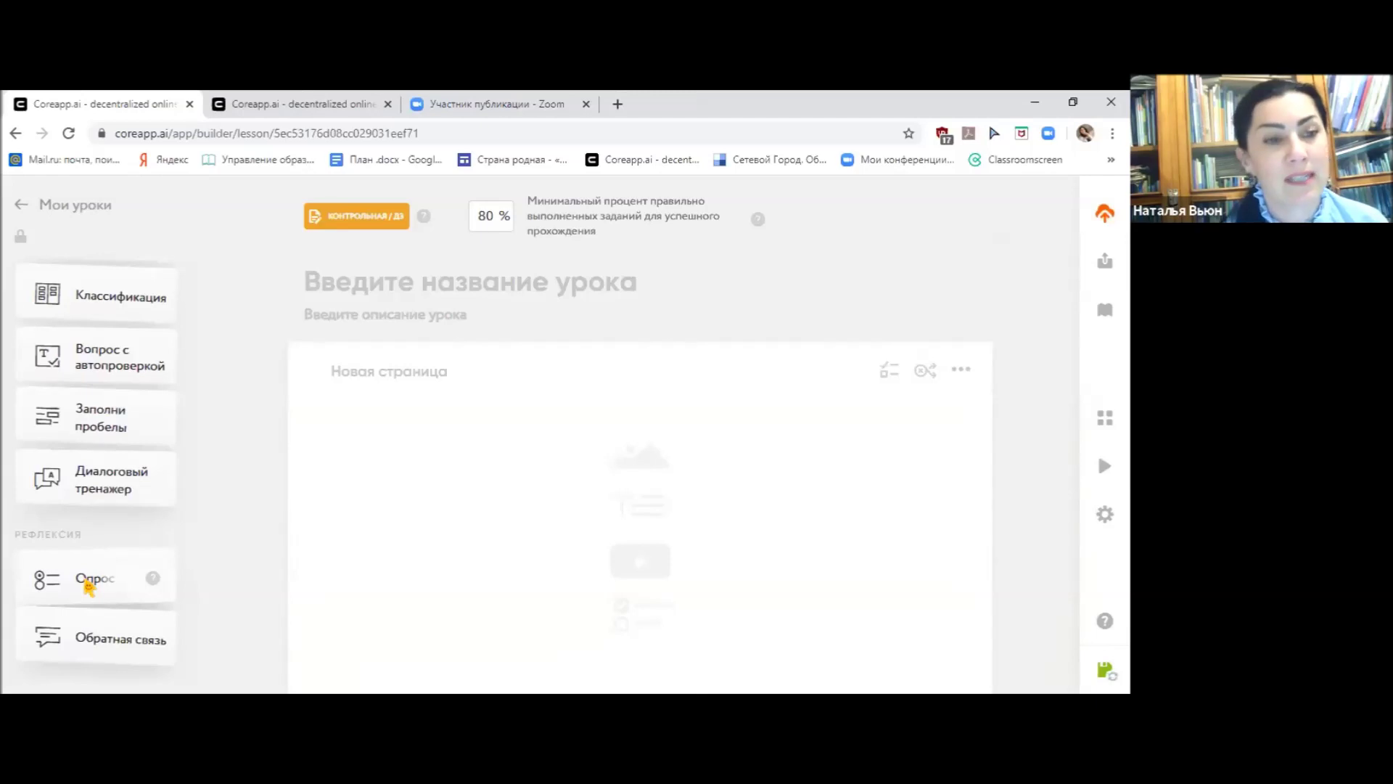
{"action": "left_click", "coordinate": [61, 580]}
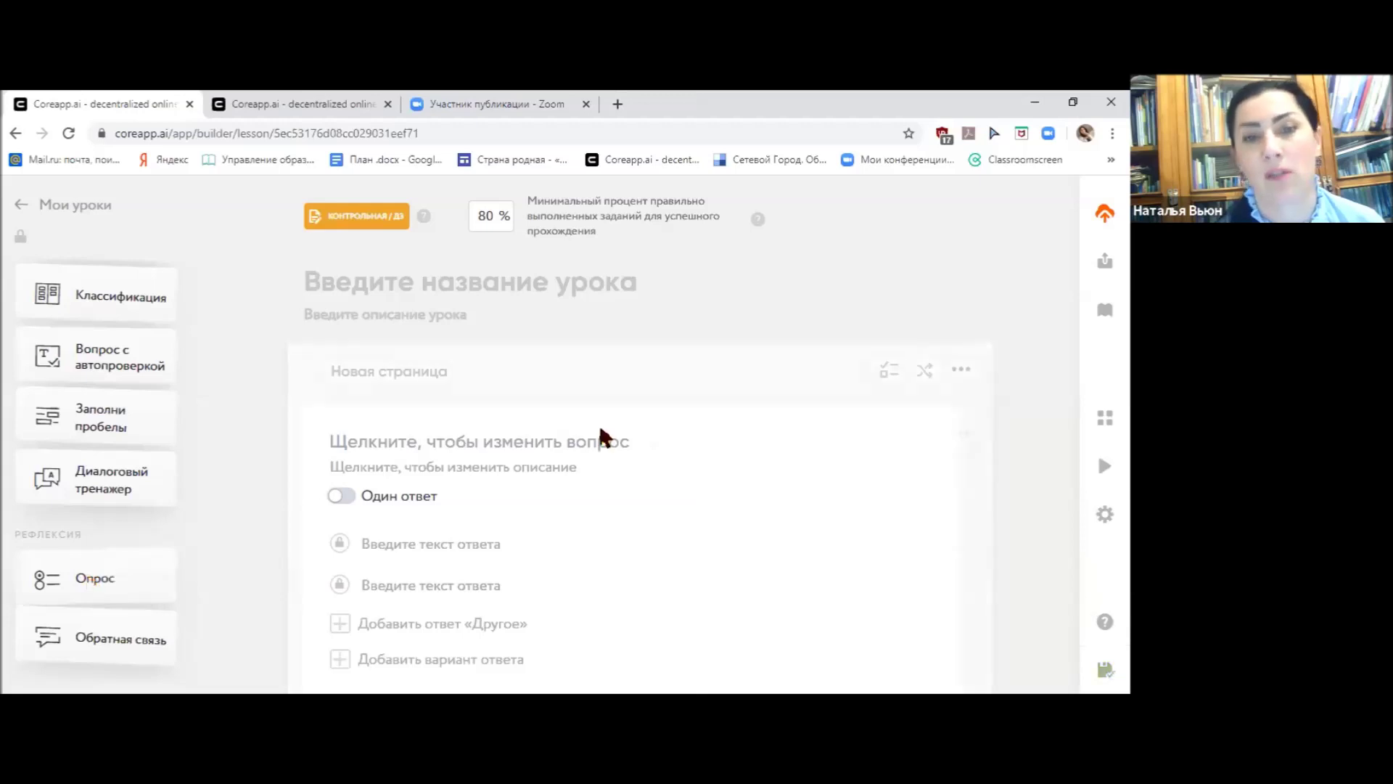
- Make the new page a «Контрольная» page and enable «Рандомизация заданий» for it
{"action": "mouse_move", "coordinate": [886, 378]}
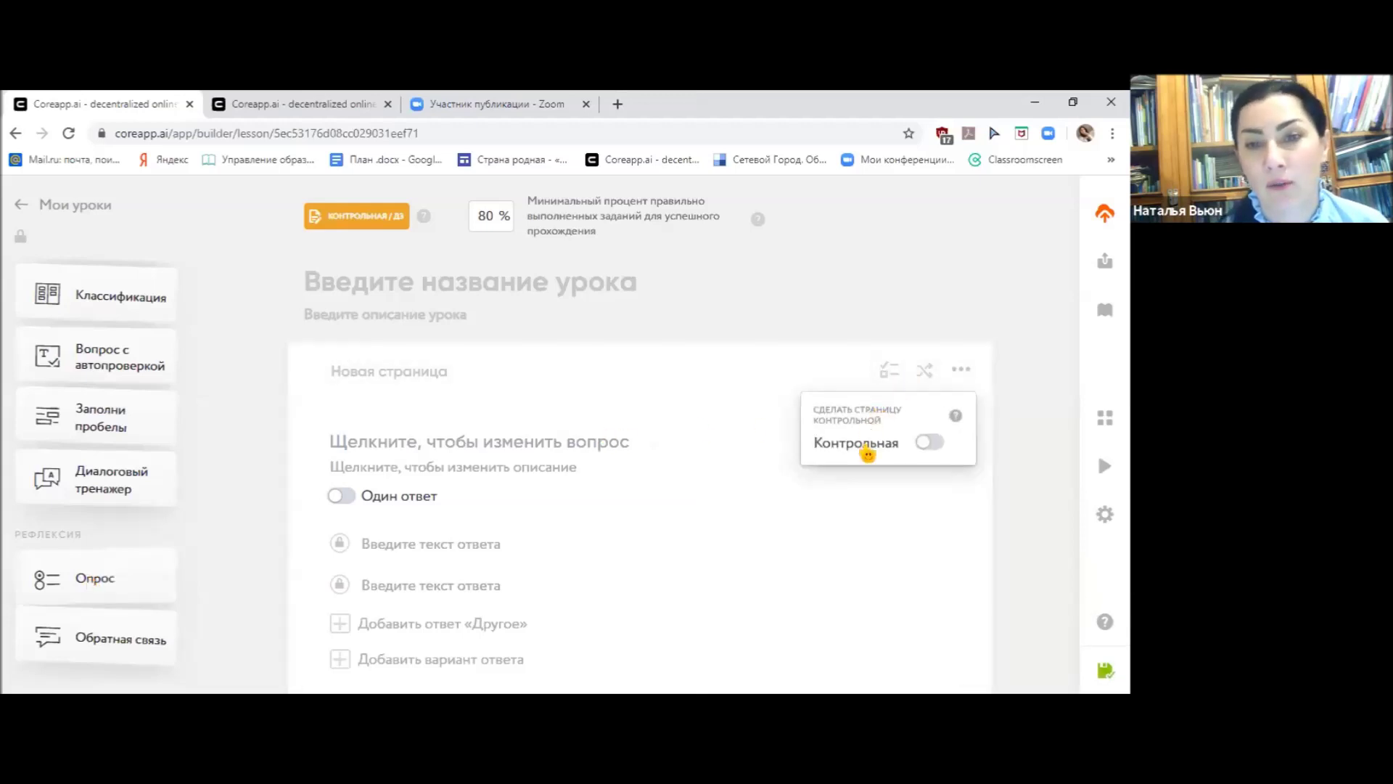
{"action": "left_click", "coordinate": [929, 444]}
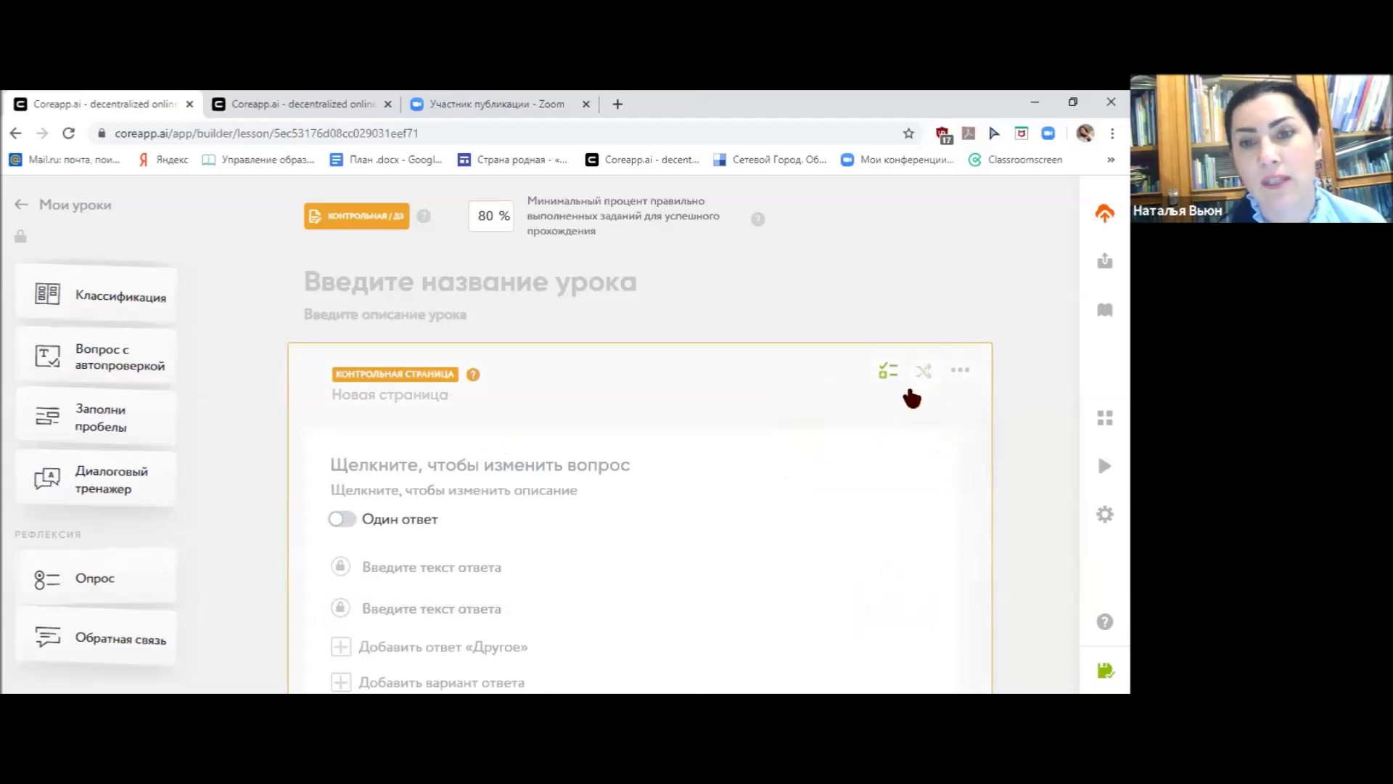
{"action": "mouse_move", "coordinate": [918, 377]}
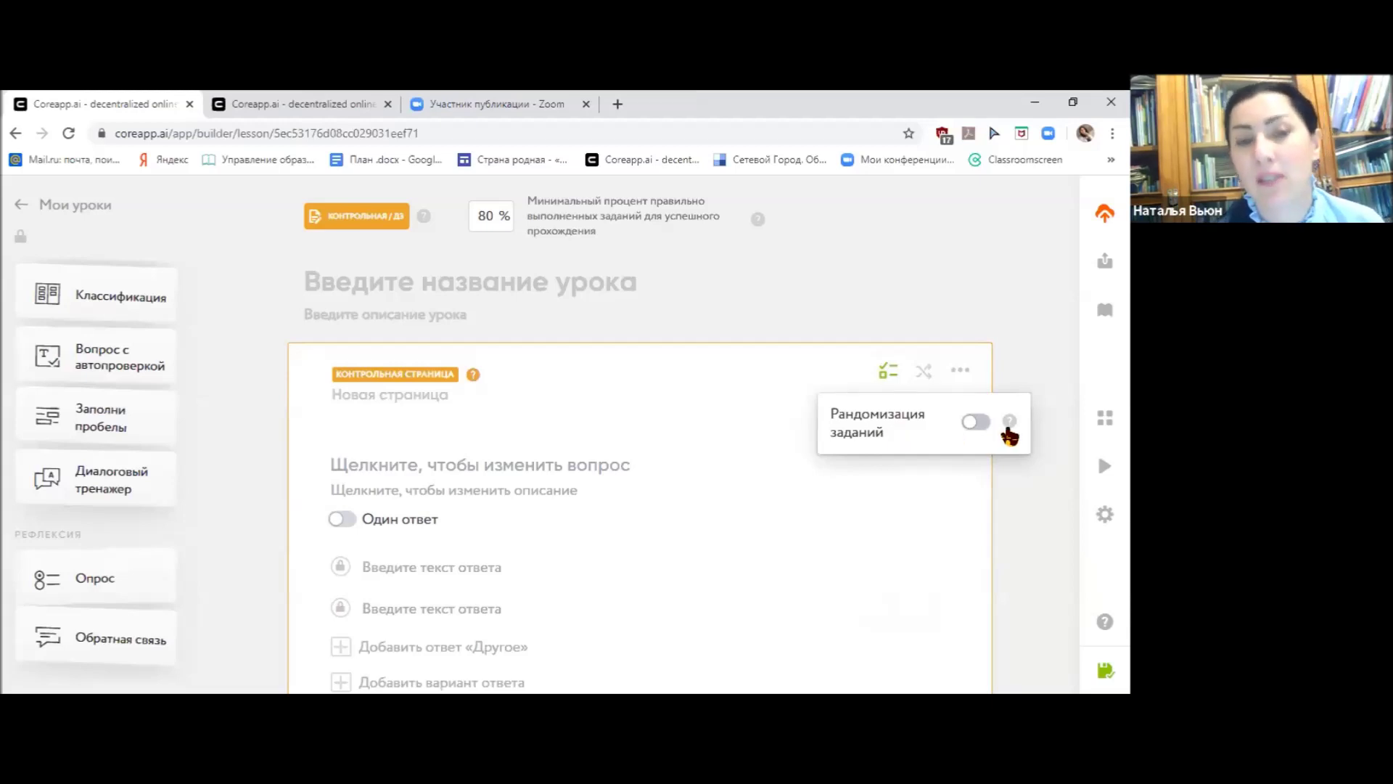
{"action": "left_click", "coordinate": [972, 424]}
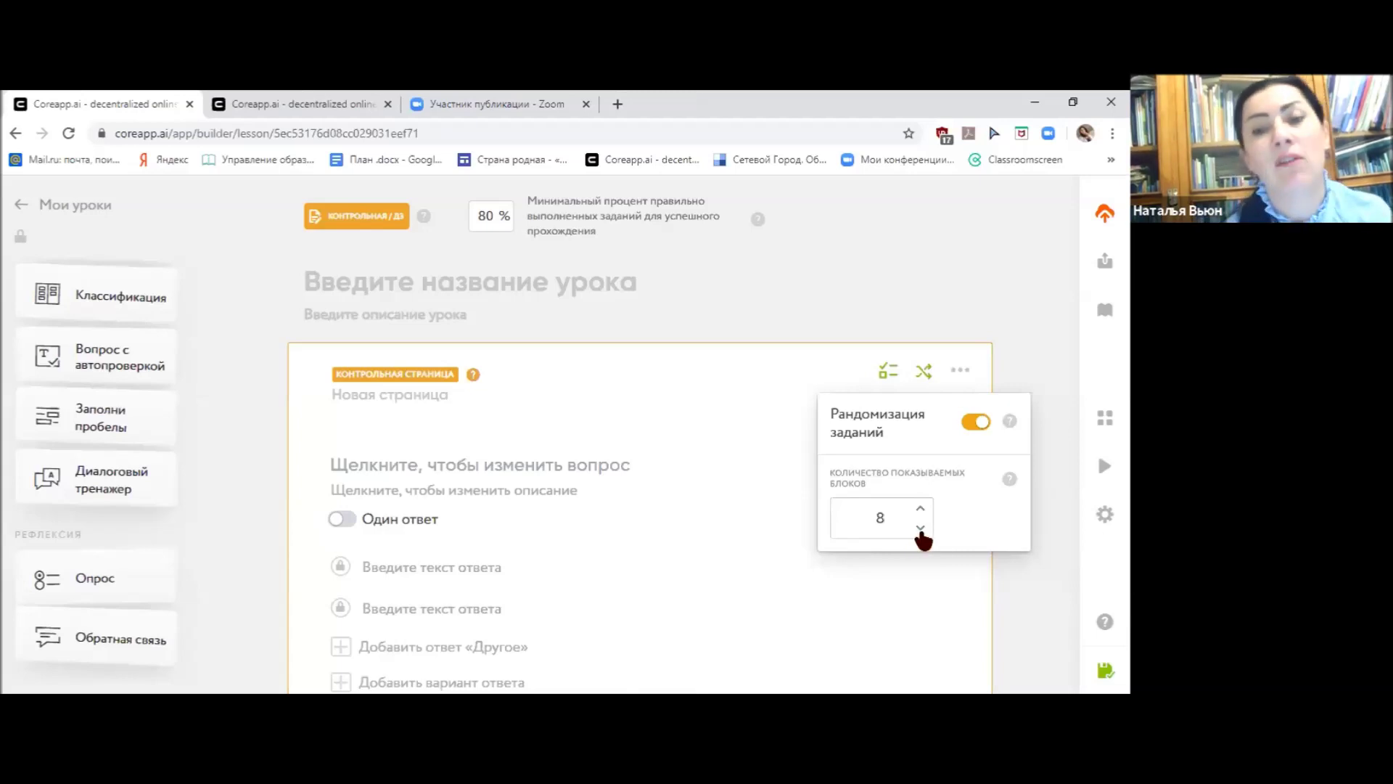
- Set the number of displayed blocks for the randomization to 5 and switch the poll to «Несколько ответов»
{"action": "left_click", "coordinate": [920, 528]}
{"action": "left_click", "coordinate": [920, 508]}
{"action": "left_click", "coordinate": [920, 528]}
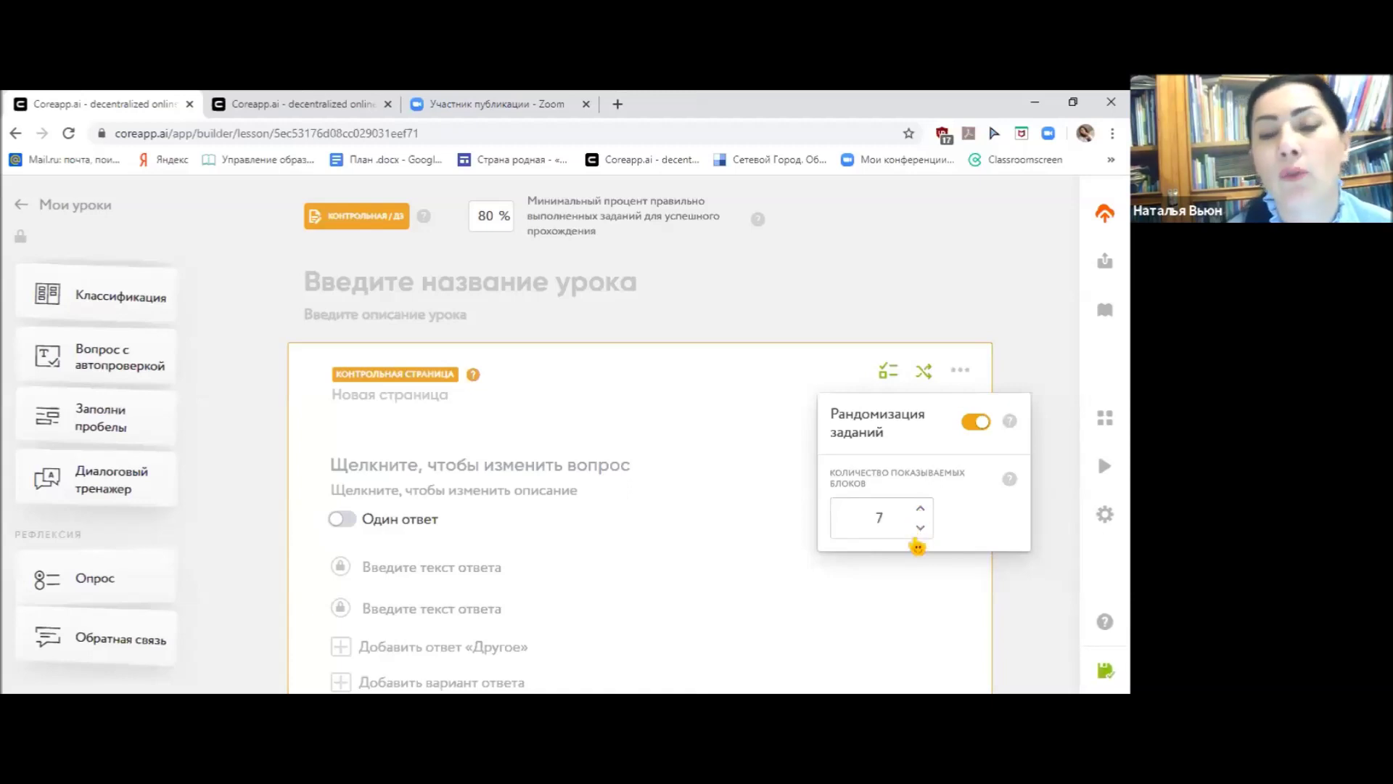
{"action": "left_click", "coordinate": [920, 529]}
{"action": "left_click", "coordinate": [920, 529]}
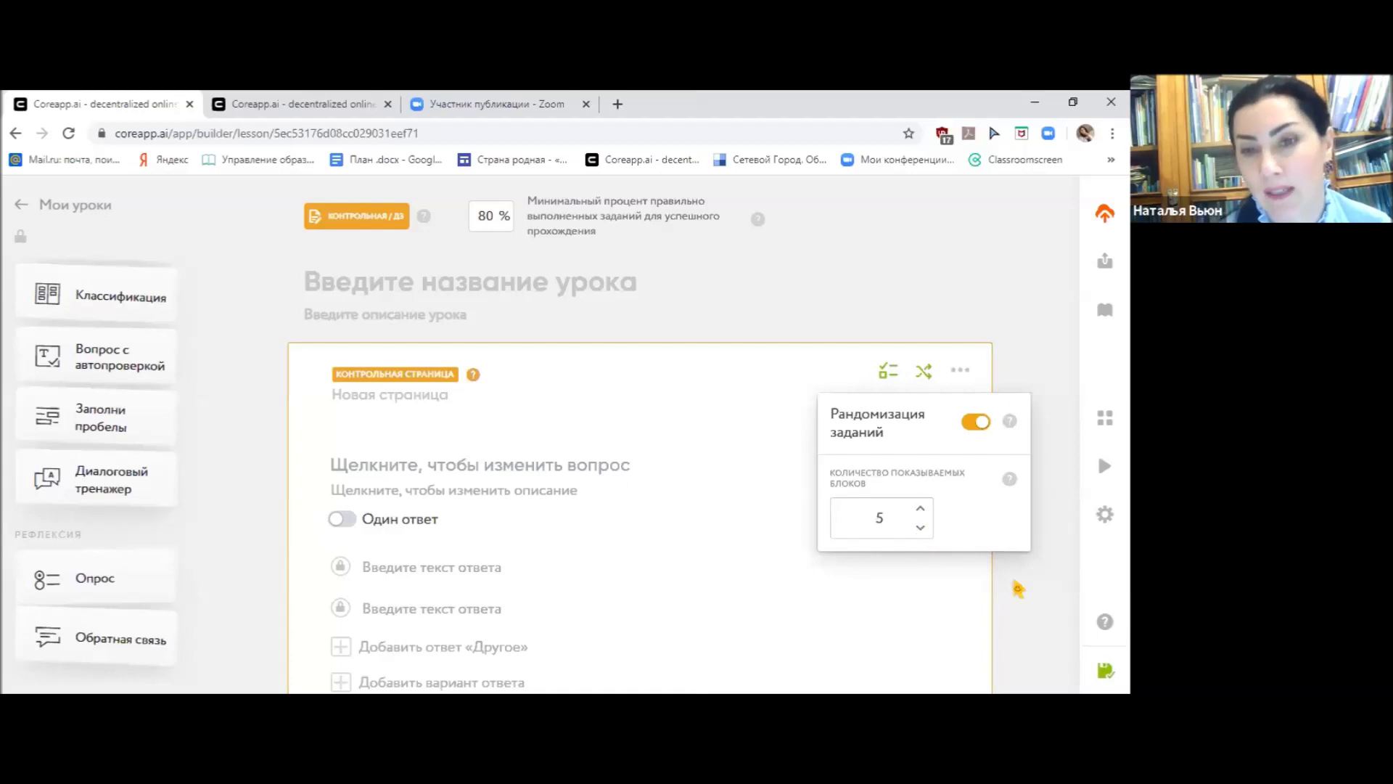
{"action": "left_click", "coordinate": [919, 518]}
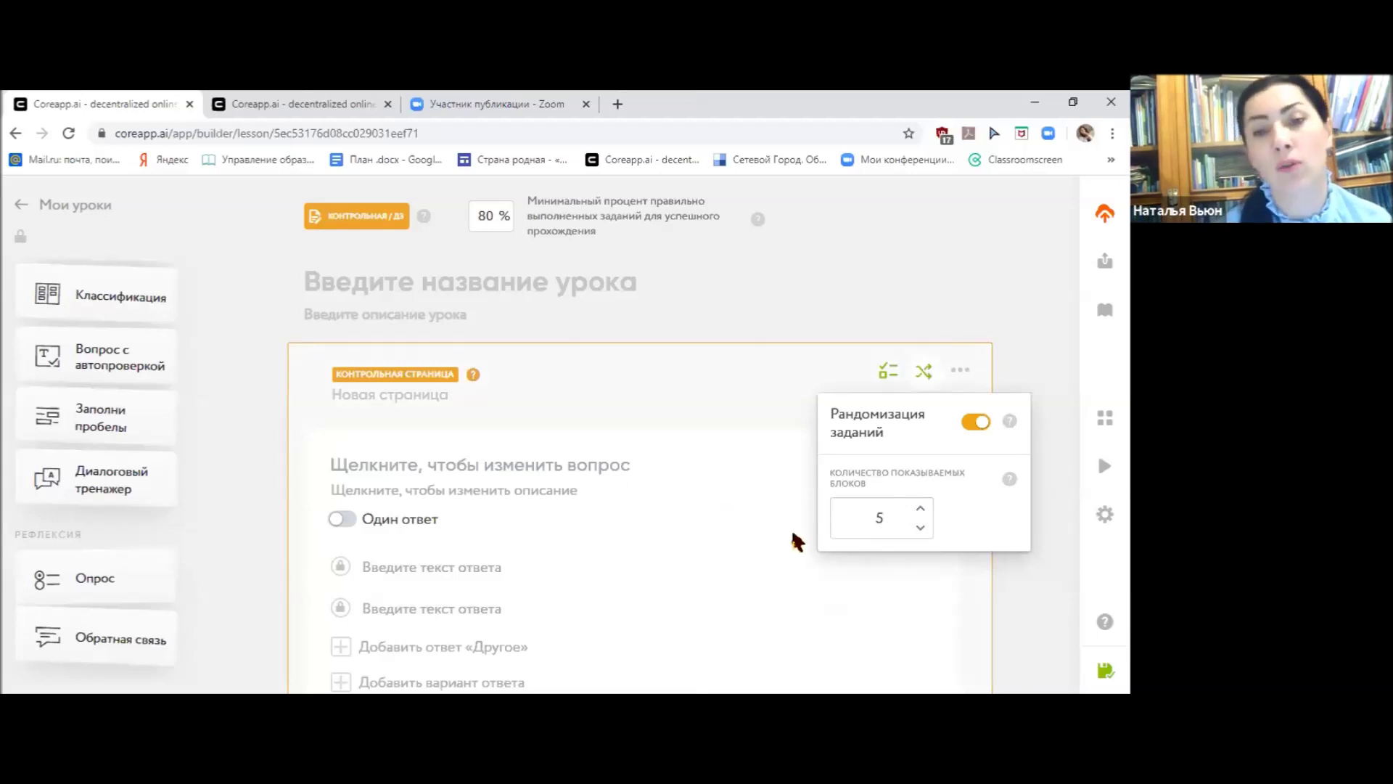
{"action": "left_click", "coordinate": [746, 526]}
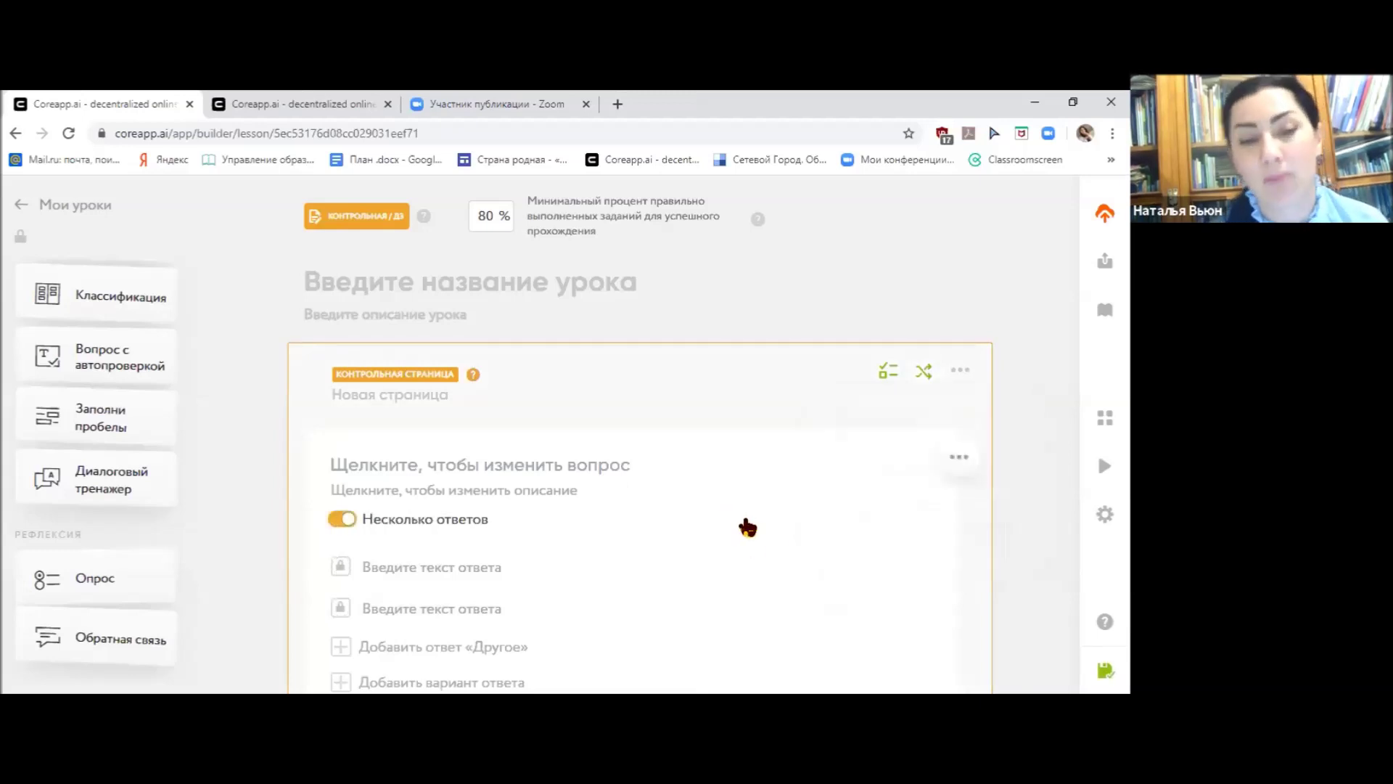
- Leave the new test, go back through the «6 класс» folder to the main «Уроки / Олимпиады» page and look over its lessons
{"action": "mouse_move", "coordinate": [1052, 290]}
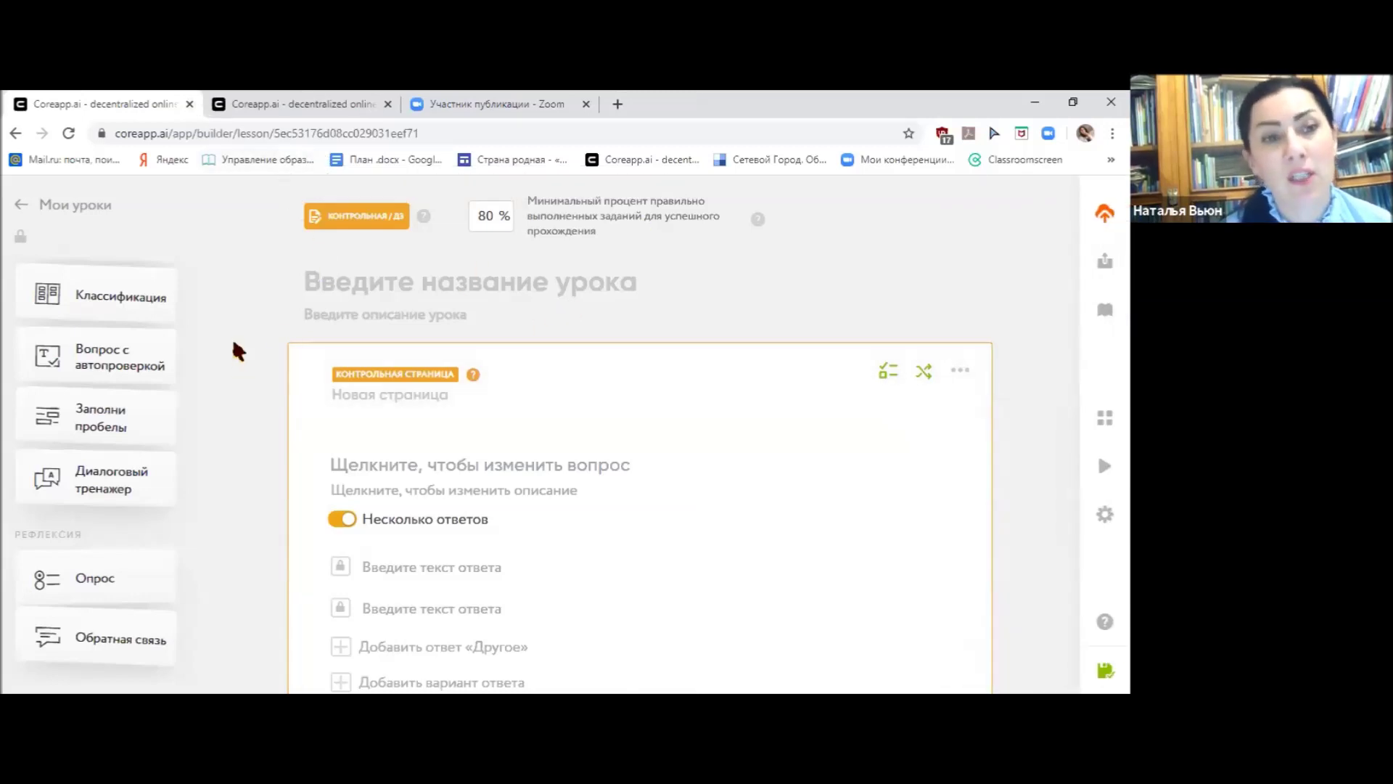
{"action": "left_click", "coordinate": [22, 212]}
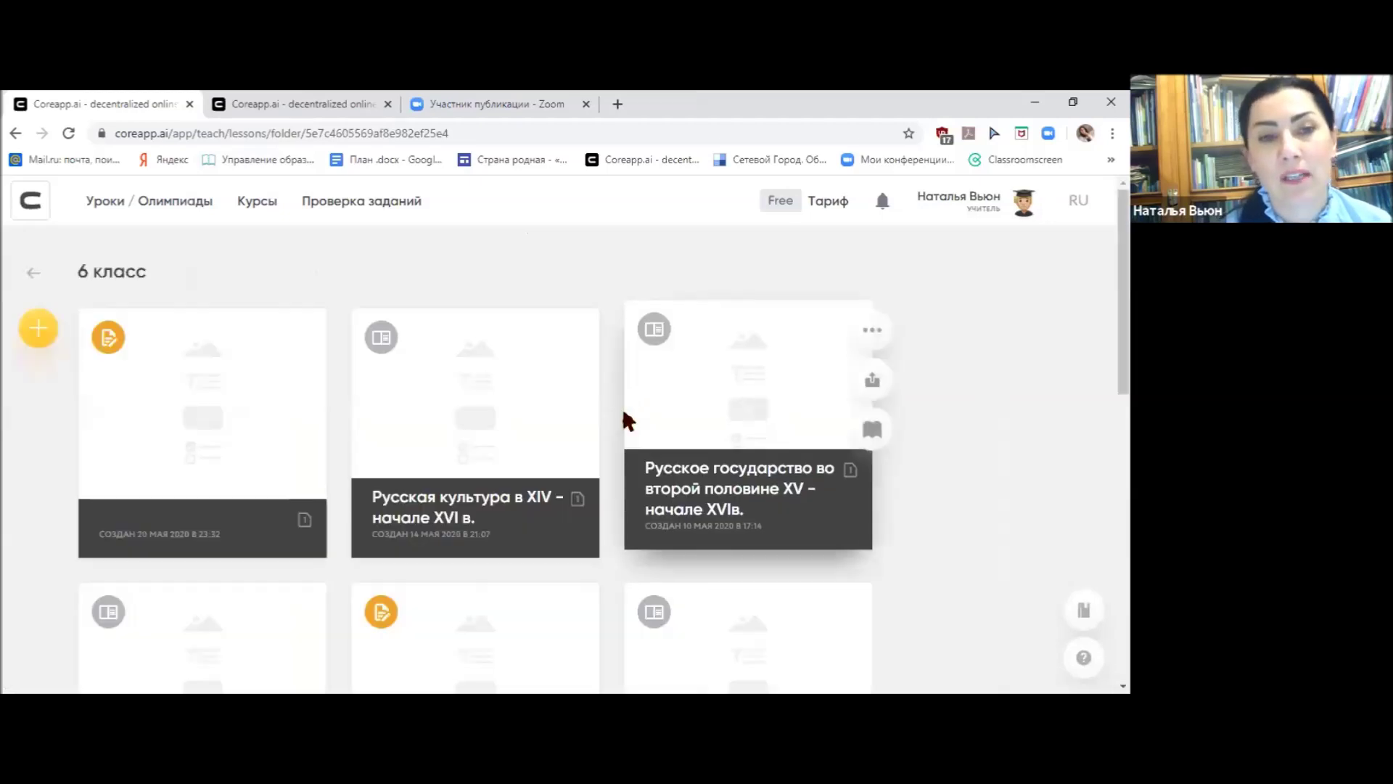
{"action": "mouse_move", "coordinate": [501, 613]}
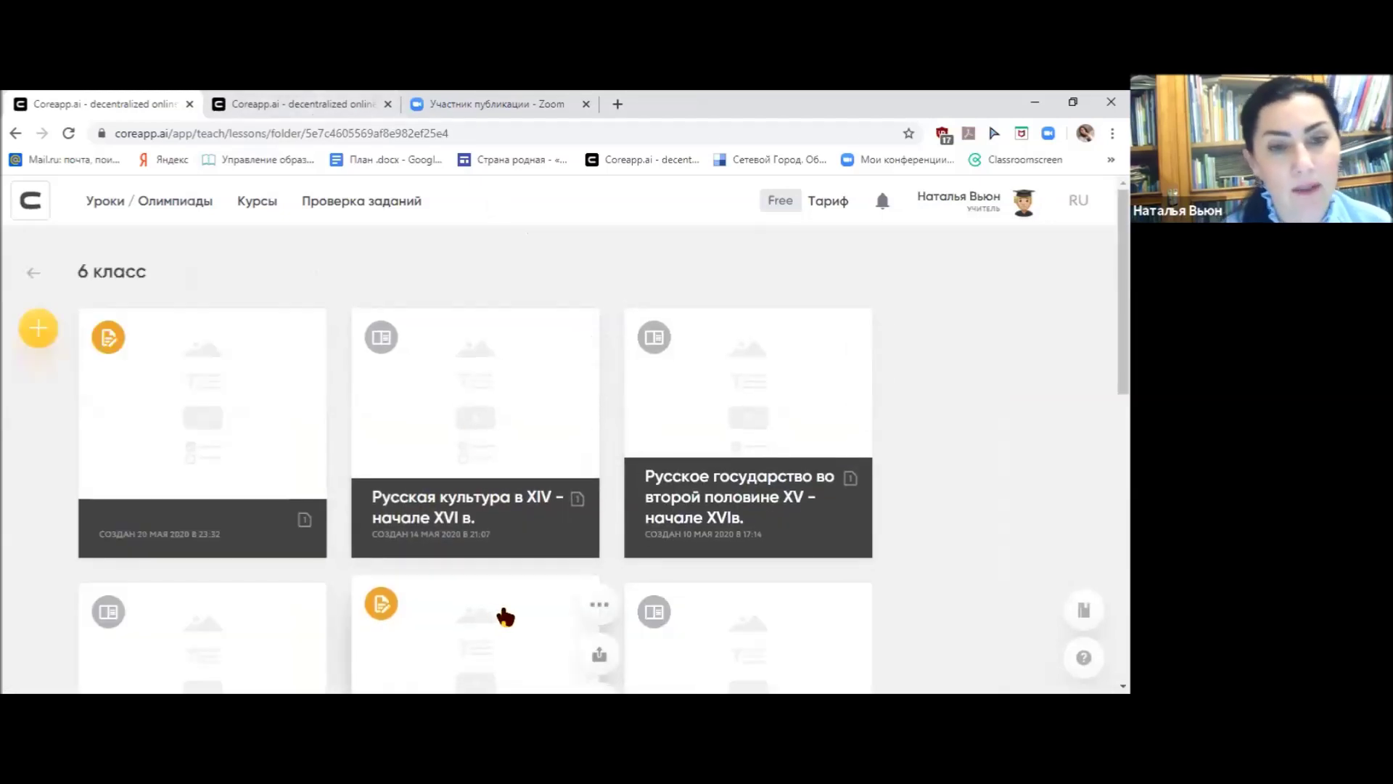
{"action": "left_click", "coordinate": [32, 275]}
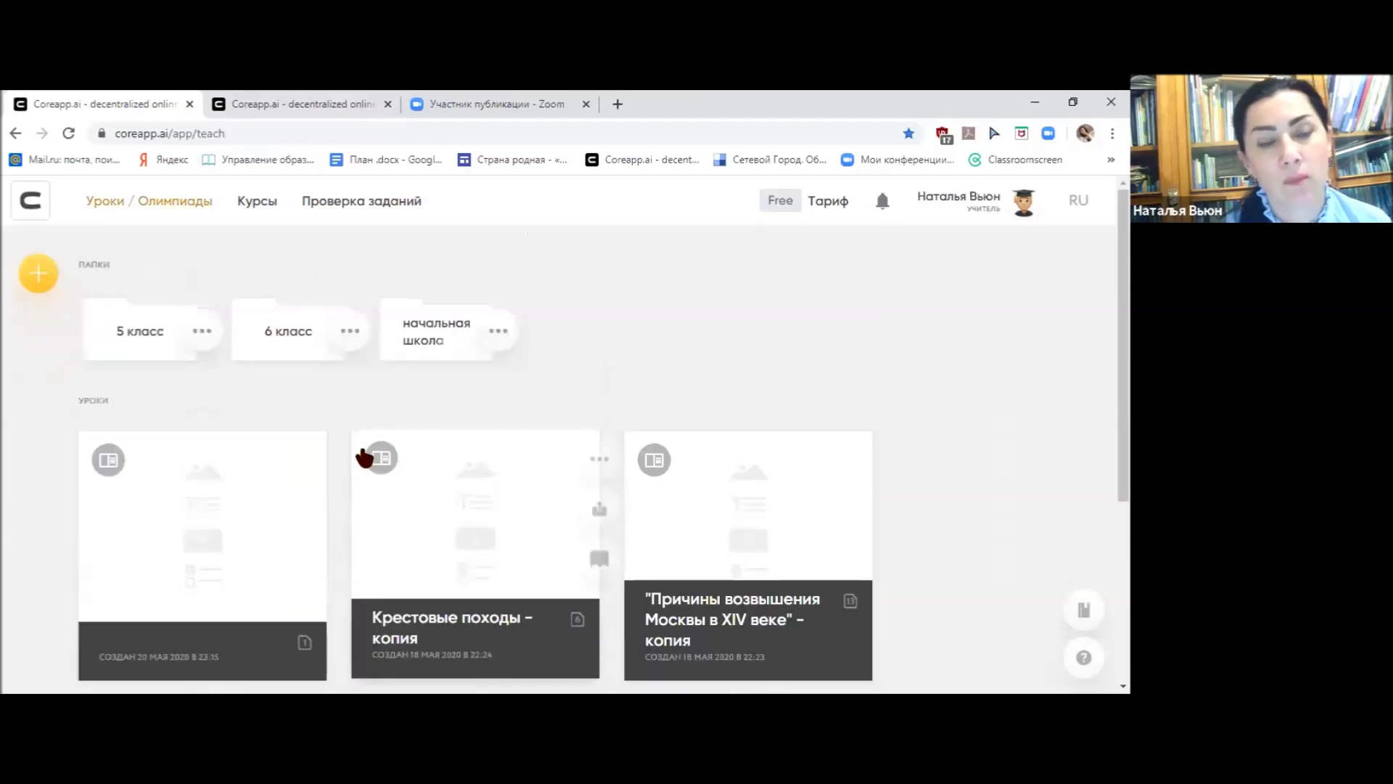
{"action": "scroll", "coordinate": [374, 508], "scroll_direction": "down", "scroll_amount": 3}
{"action": "scroll", "coordinate": [375, 508], "scroll_direction": "up", "scroll_amount": 3}
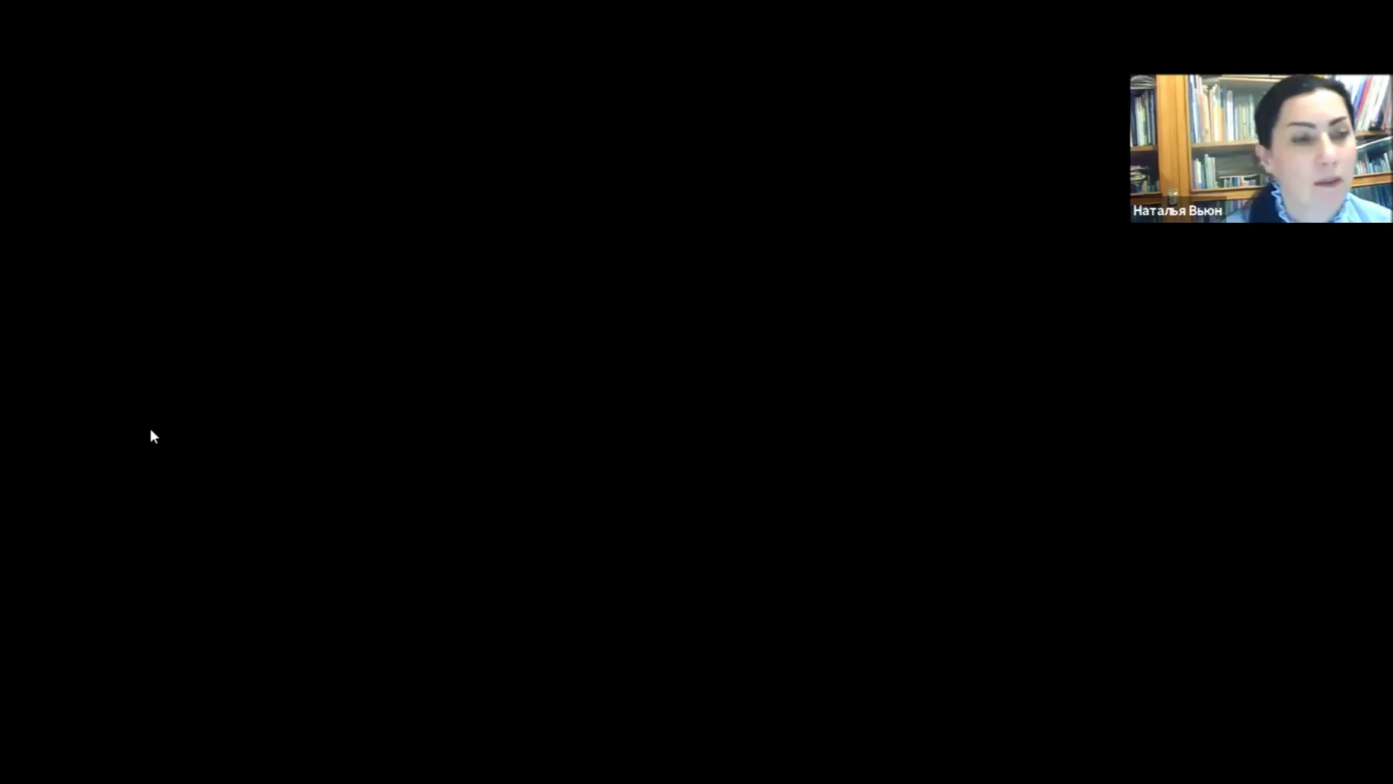
- Switch to the Core.ppt presentation in PowerPoint and display slide 21, «Заполни пробелы»
{"action": "scroll", "coordinate": [84, 410], "scroll_direction": "down", "scroll_amount": 6}
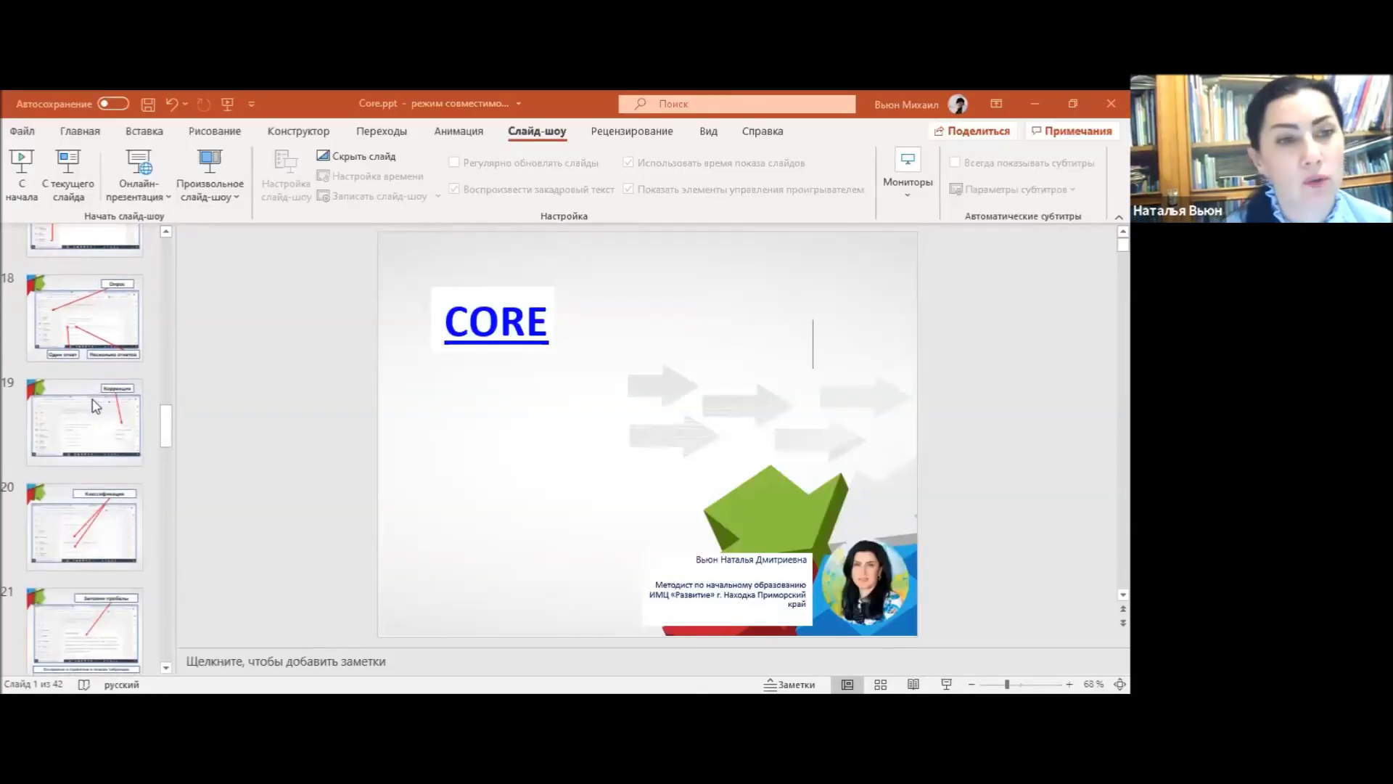
{"action": "left_click", "coordinate": [85, 431]}
{"action": "scroll", "coordinate": [85, 431], "scroll_direction": "down", "scroll_amount": 4}
{"action": "left_click", "coordinate": [90, 412]}
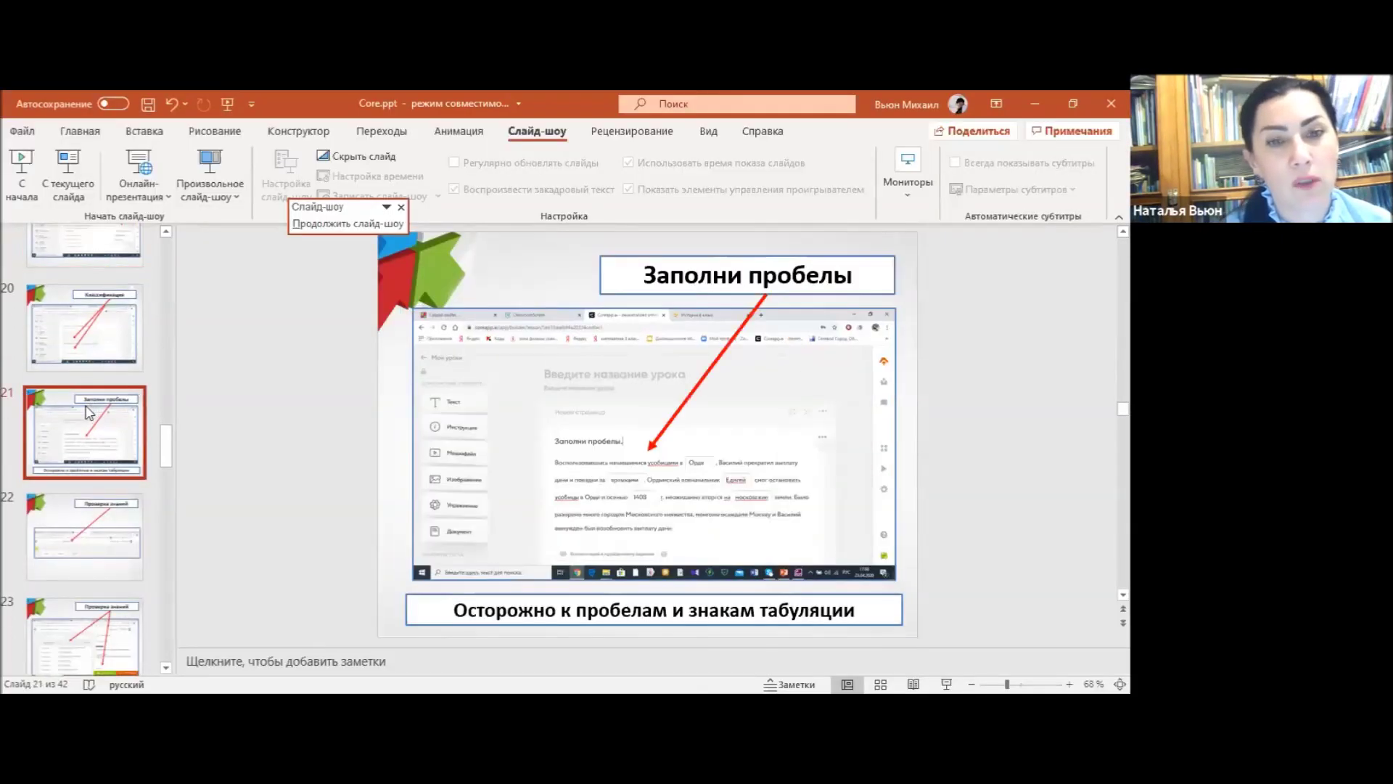
{"action": "scroll", "coordinate": [102, 424], "scroll_direction": "down", "scroll_amount": 6}
{"action": "left_click", "coordinate": [102, 404]}
{"action": "scroll", "coordinate": [102, 404], "scroll_direction": "down", "scroll_amount": 1}
{"action": "left_click", "coordinate": [93, 382]}
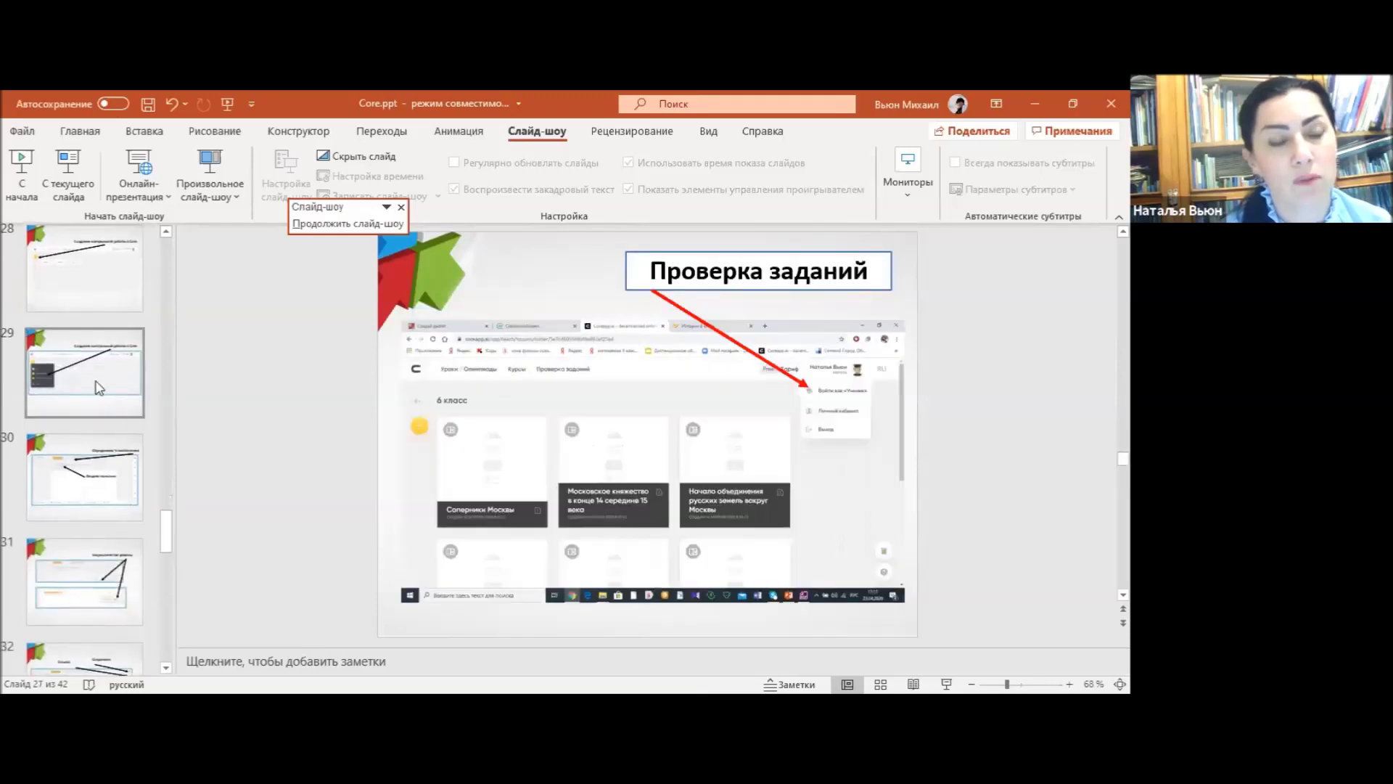
{"action": "left_click", "coordinate": [110, 498]}
{"action": "scroll", "coordinate": [101, 485], "scroll_direction": "down", "scroll_amount": 5}
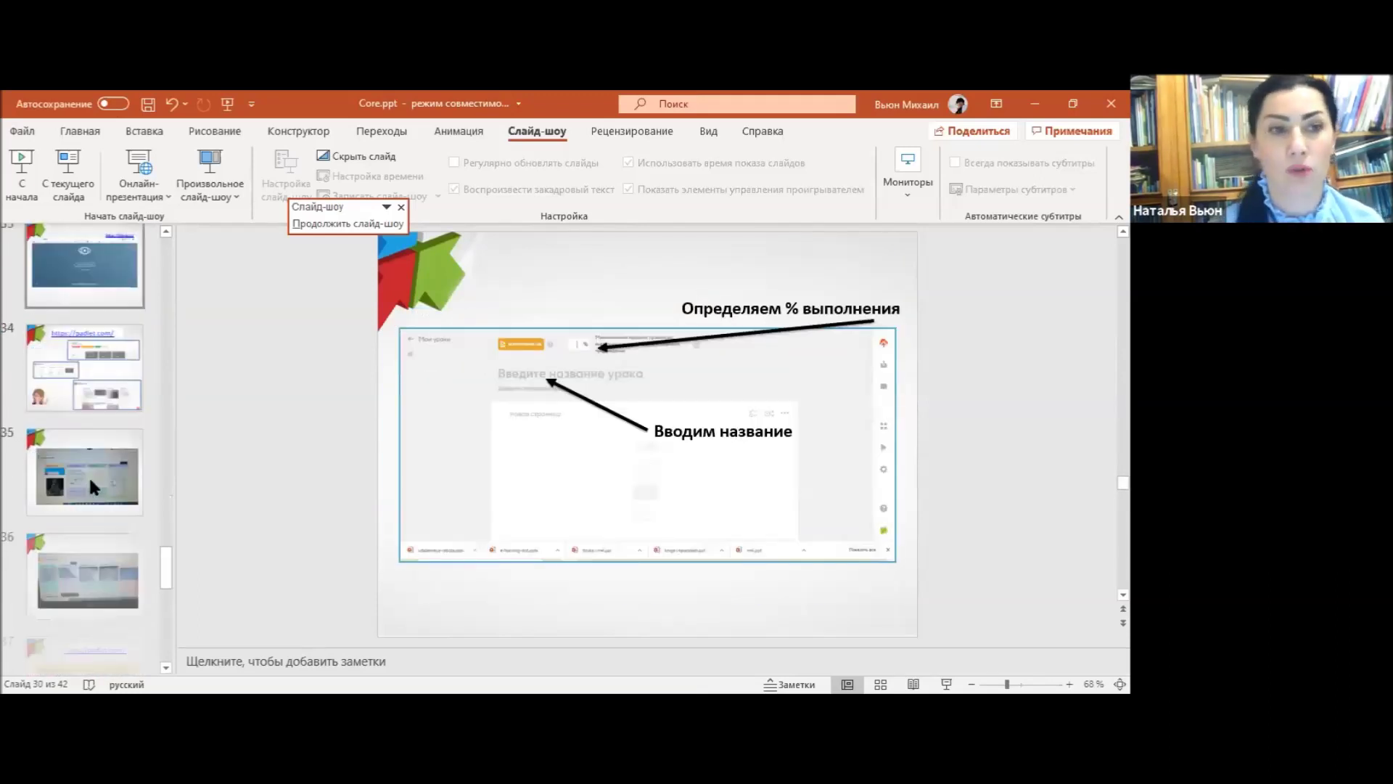
{"action": "scroll", "coordinate": [89, 476], "scroll_direction": "up", "scroll_amount": 2}
{"action": "left_click", "coordinate": [113, 393]}
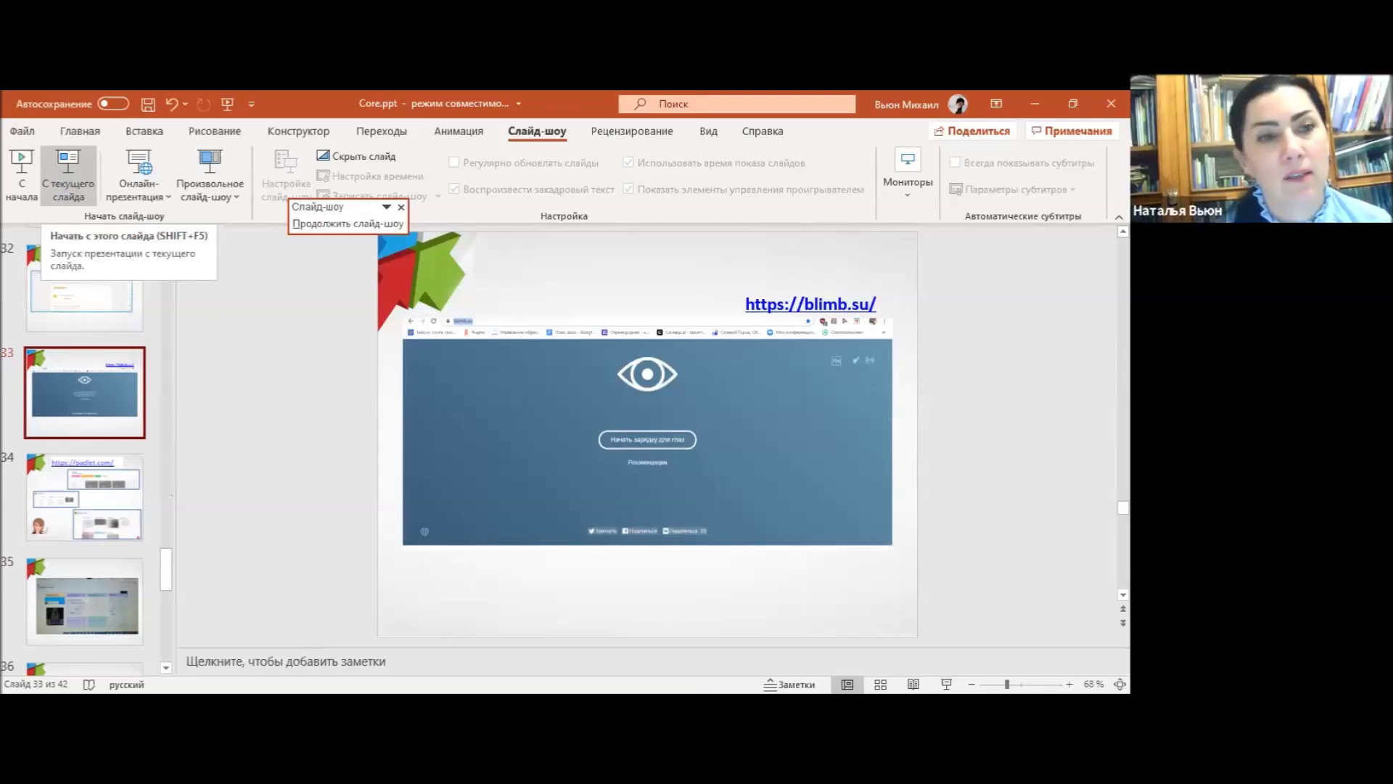
{"action": "left_click", "coordinate": [64, 177]}
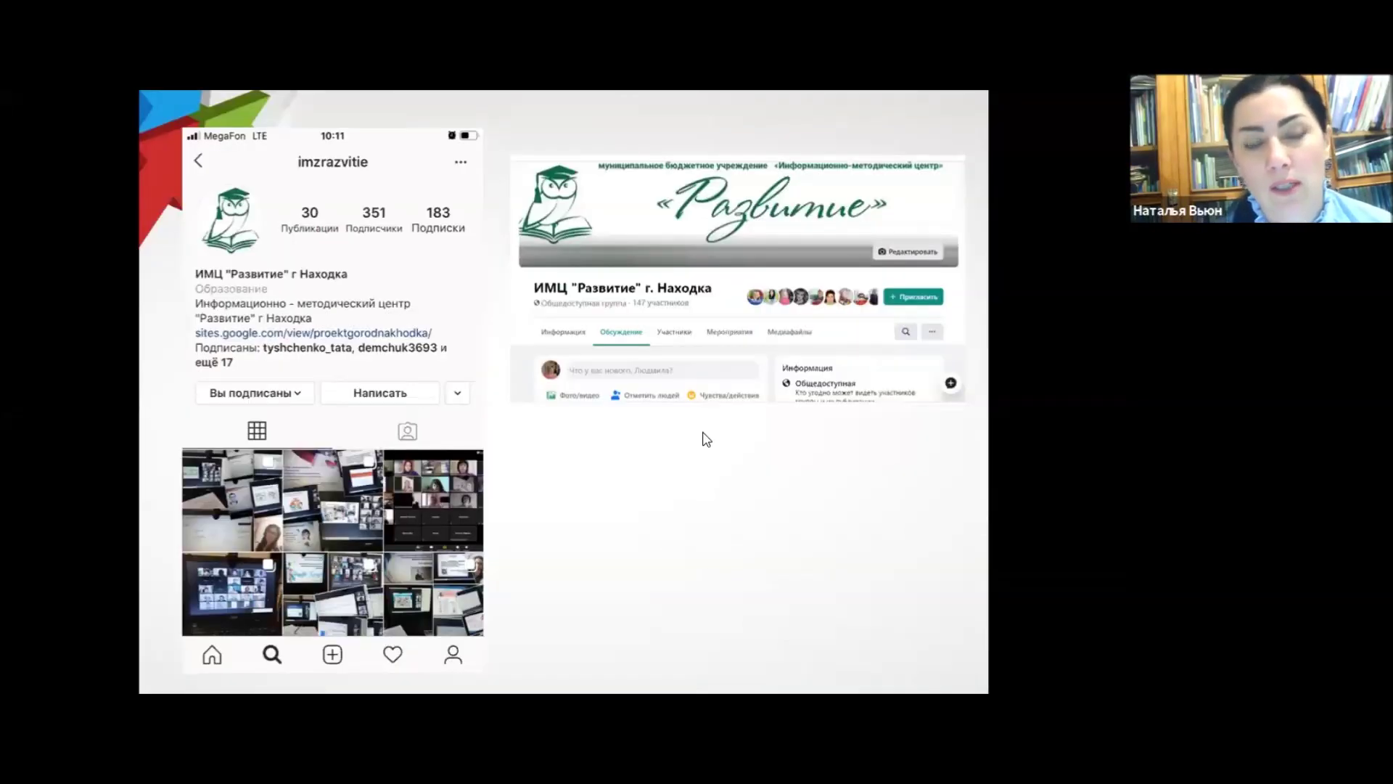
{"action": "key", "text": "Escape"}
{"action": "scroll", "coordinate": [109, 428], "scroll_direction": "down", "scroll_amount": 15}
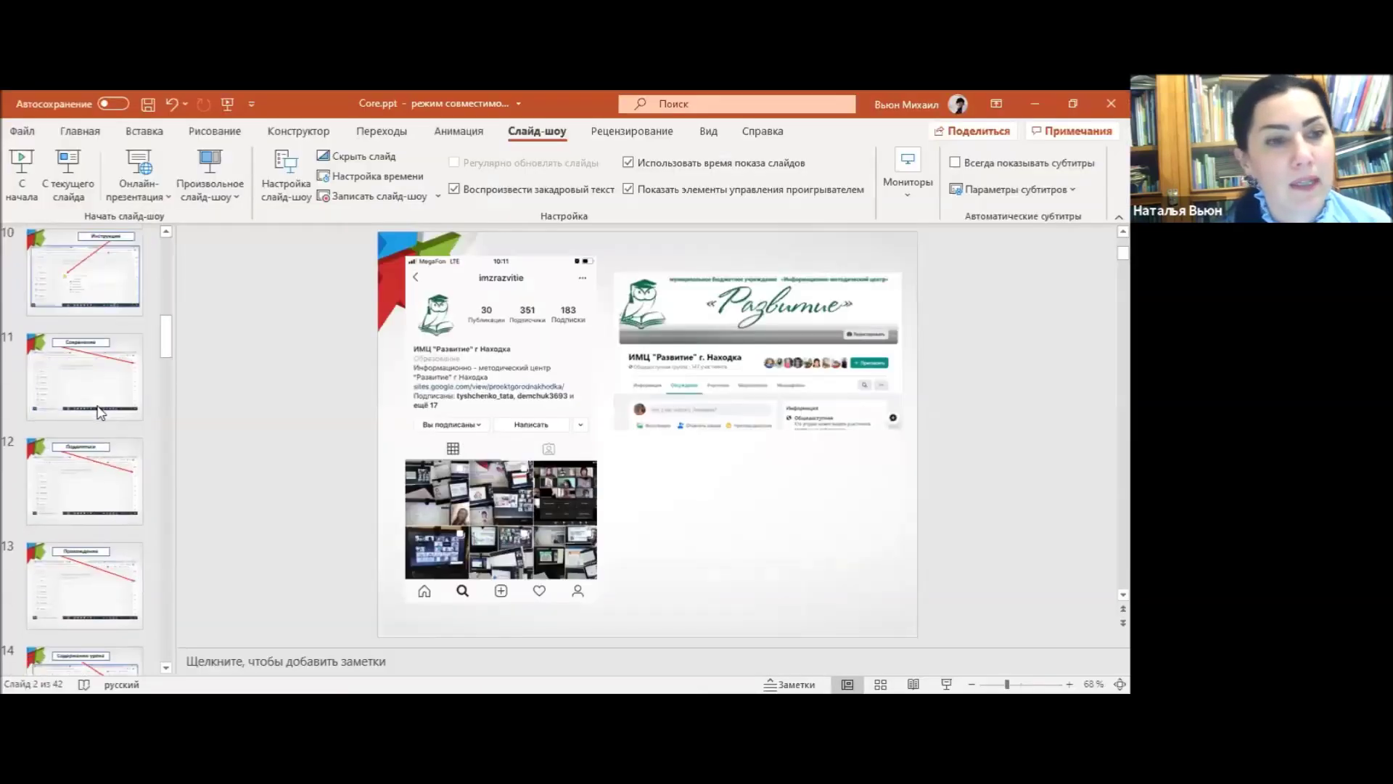
{"action": "scroll", "coordinate": [109, 414], "scroll_direction": "down", "scroll_amount": 15}
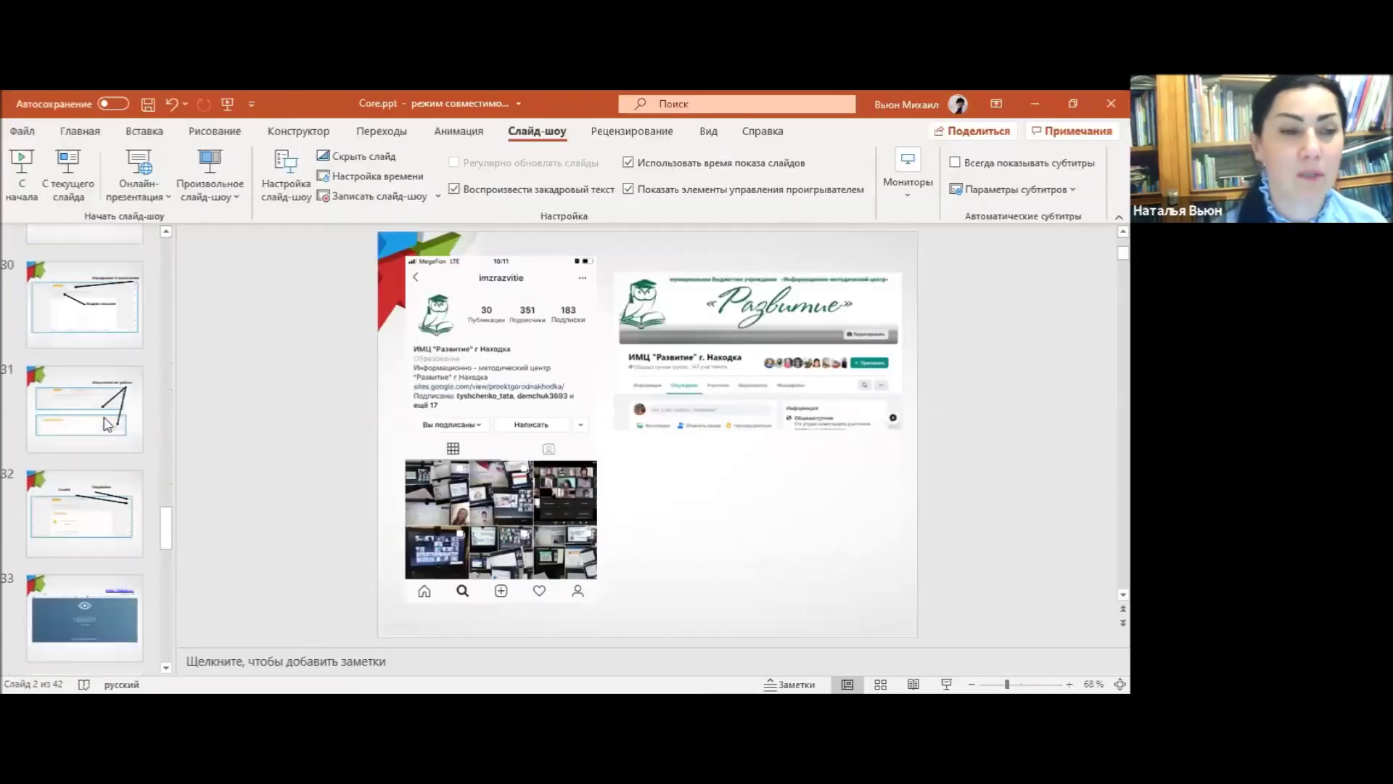
{"action": "scroll", "coordinate": [121, 396], "scroll_direction": "up", "scroll_amount": 2}
{"action": "left_click", "coordinate": [122, 386]}
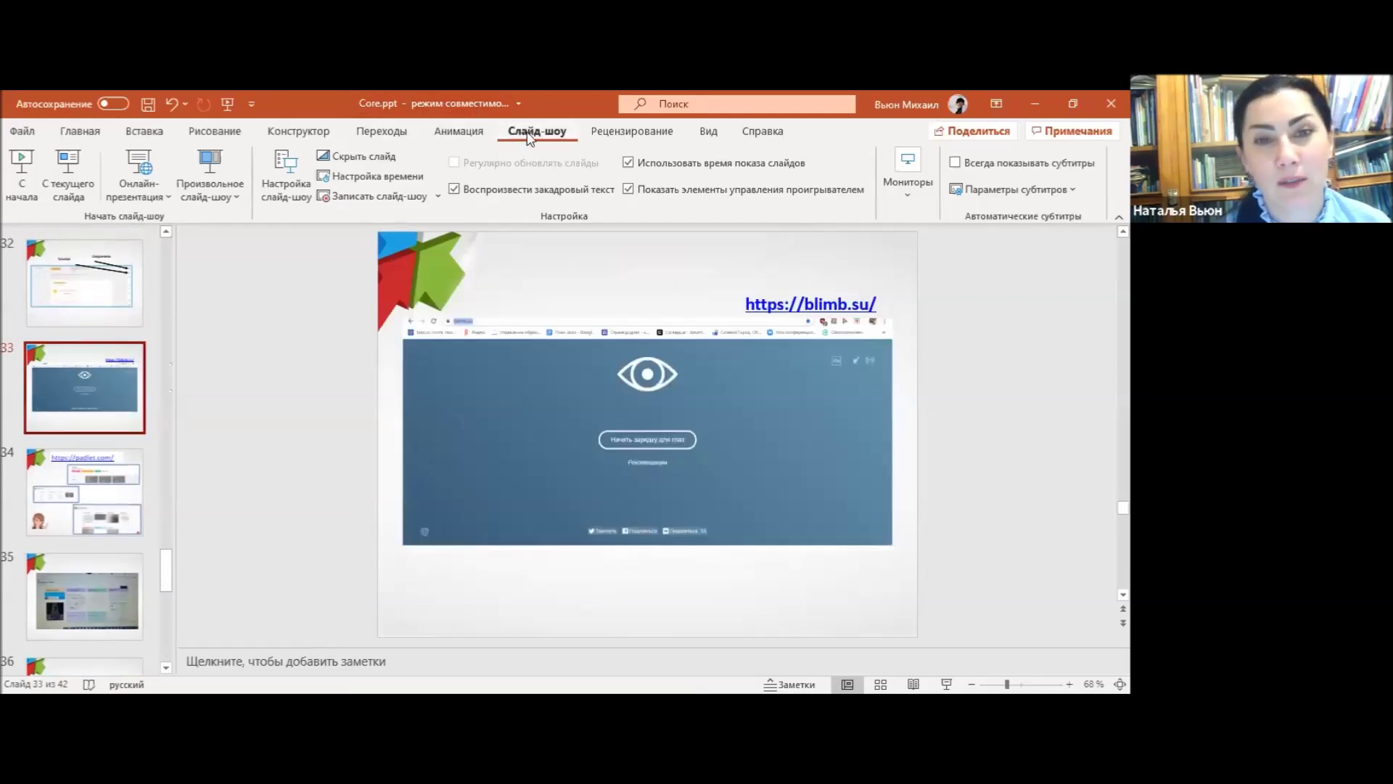
{"action": "left_click", "coordinate": [82, 196]}
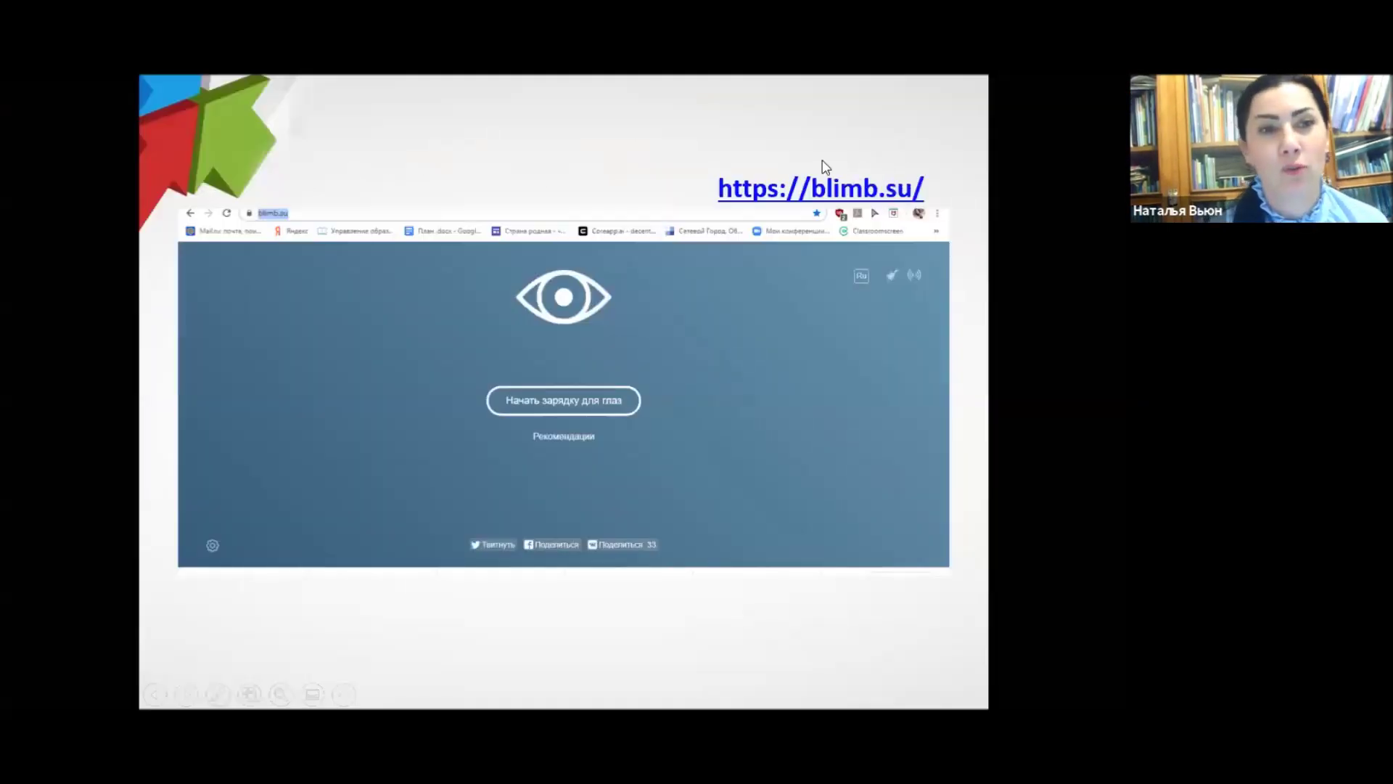
{"action": "left_click", "coordinate": [859, 192]}
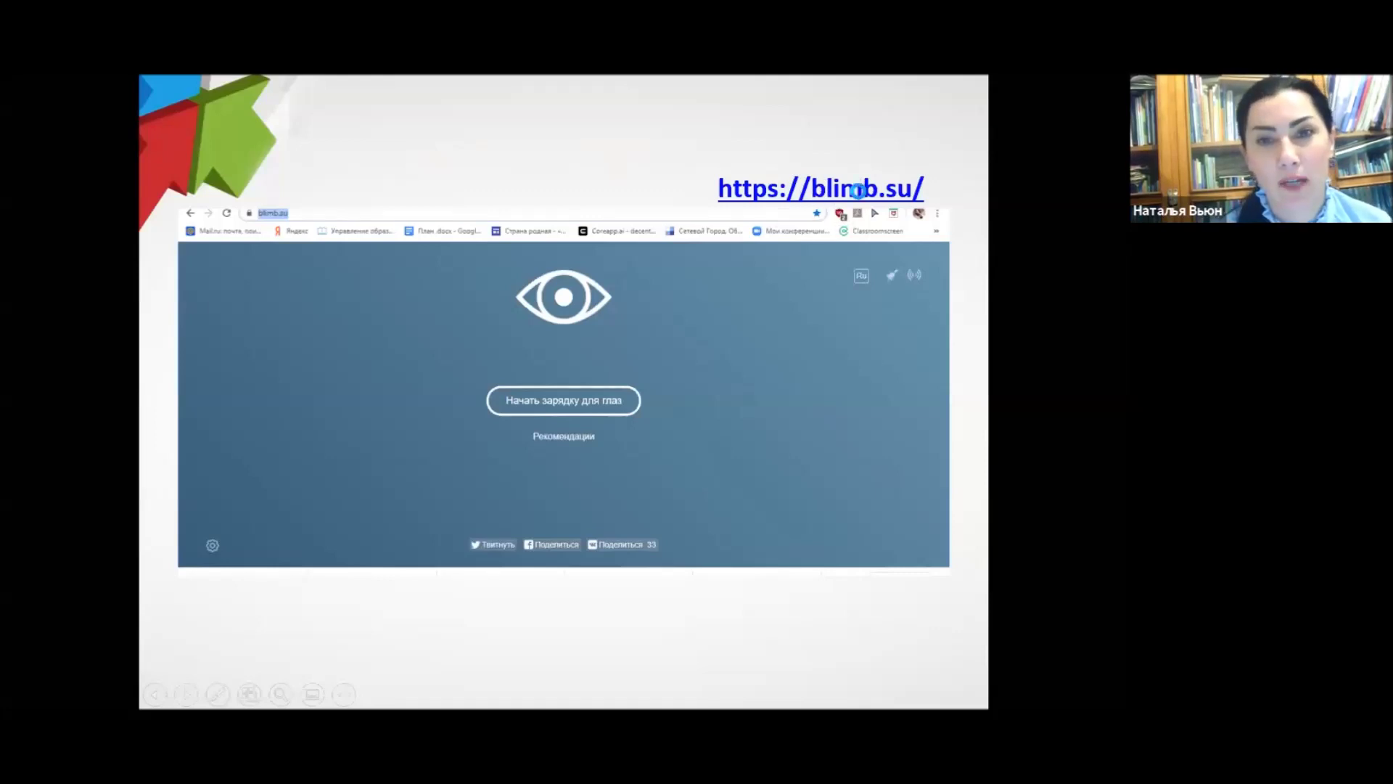
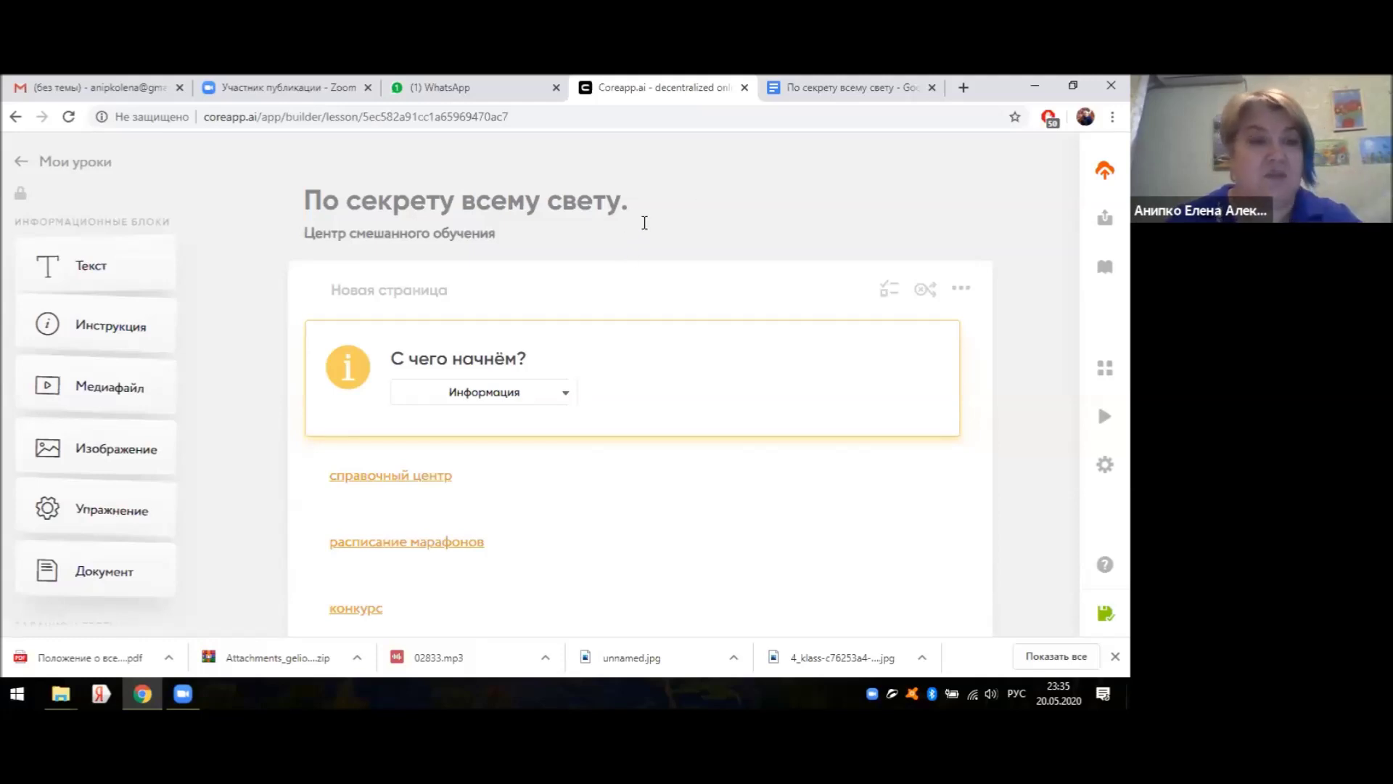
- Start the lesson «По секрету всему свету» as a presentation and open the «справочный центр» link from its slide
{"action": "mouse_move", "coordinate": [1089, 417]}
{"action": "left_click", "coordinate": [1043, 416]}
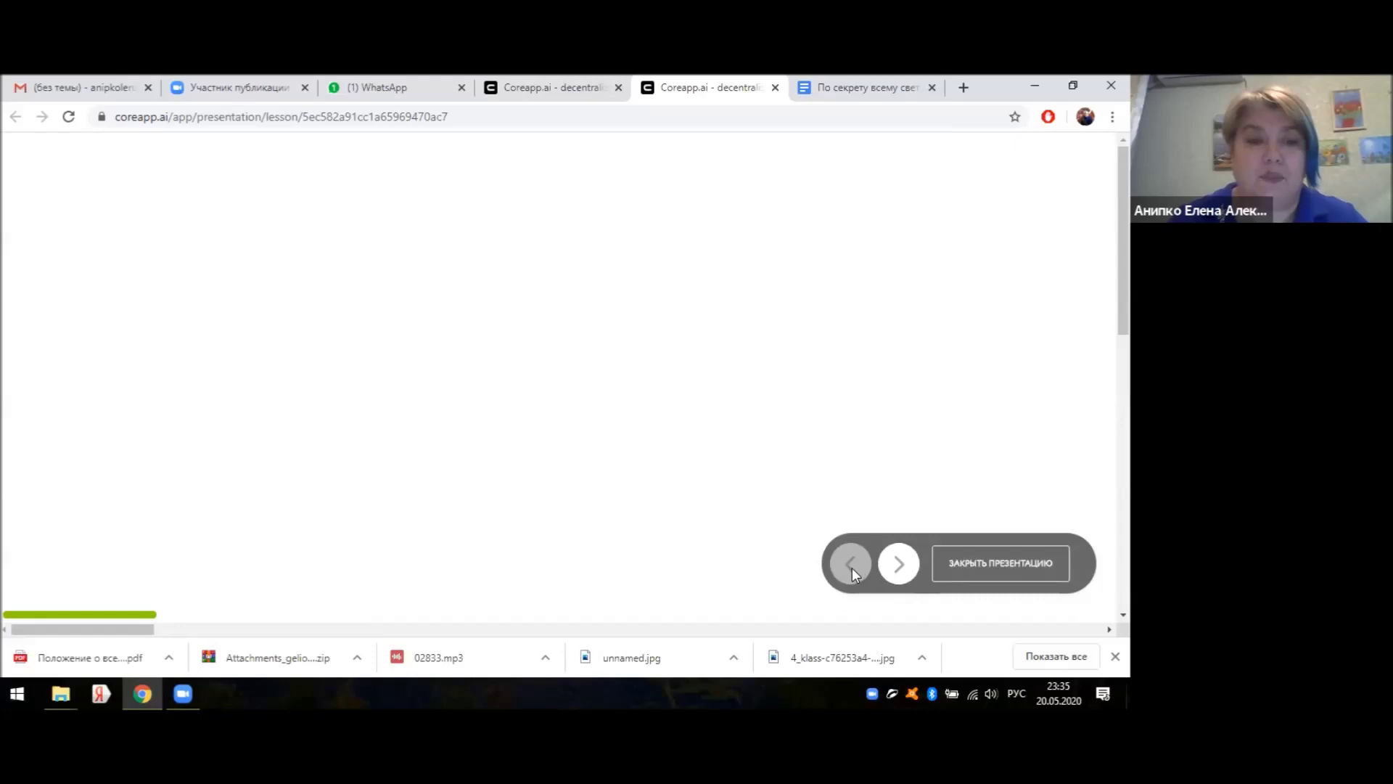
{"action": "left_click", "coordinate": [899, 564]}
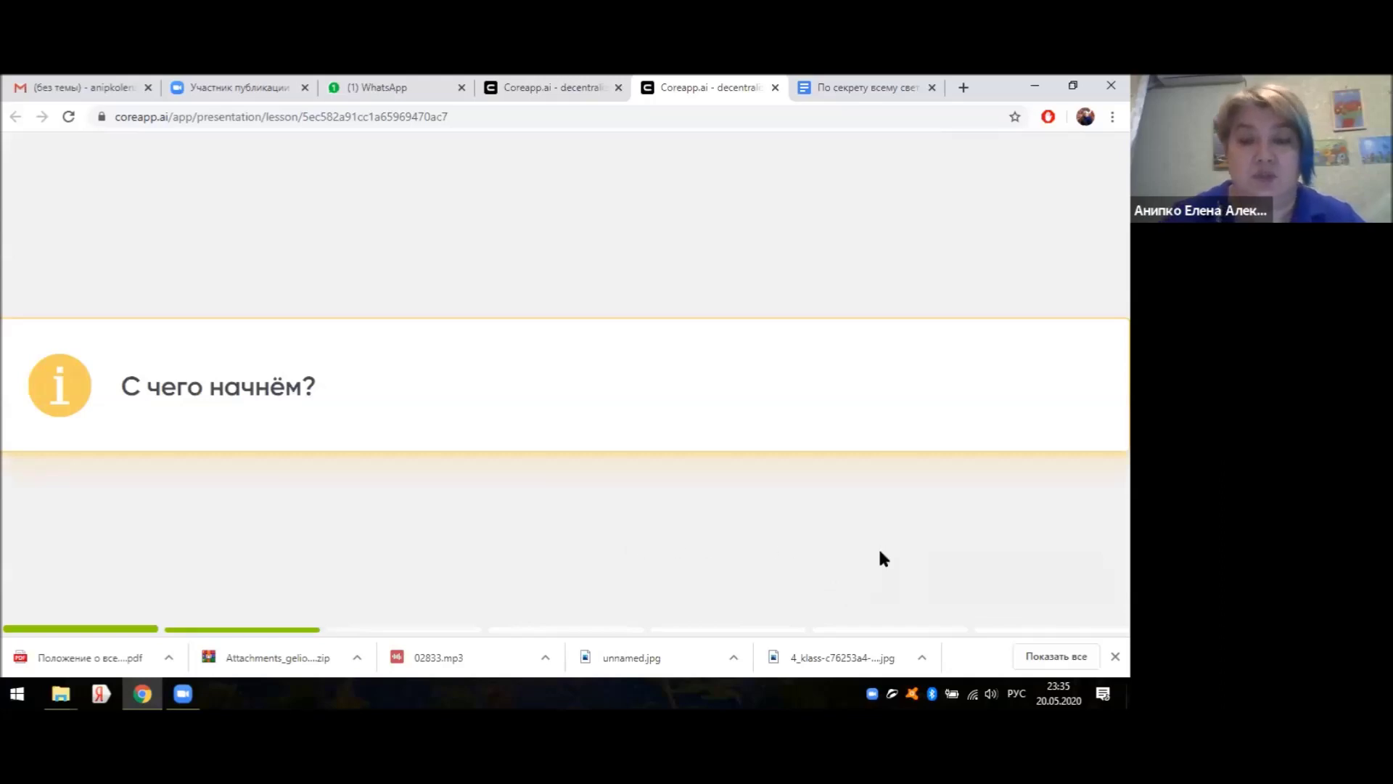
{"action": "mouse_move", "coordinate": [908, 573]}
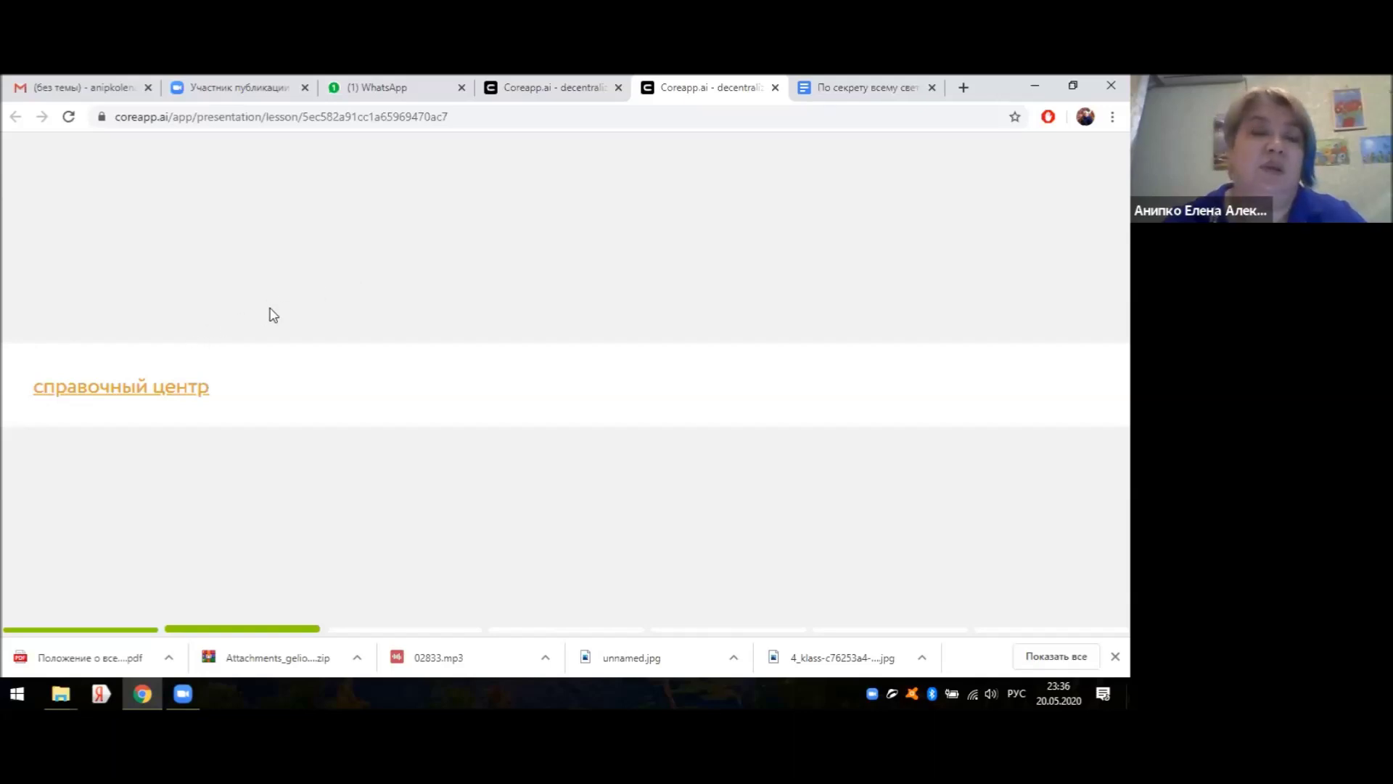
{"action": "left_click", "coordinate": [125, 391]}
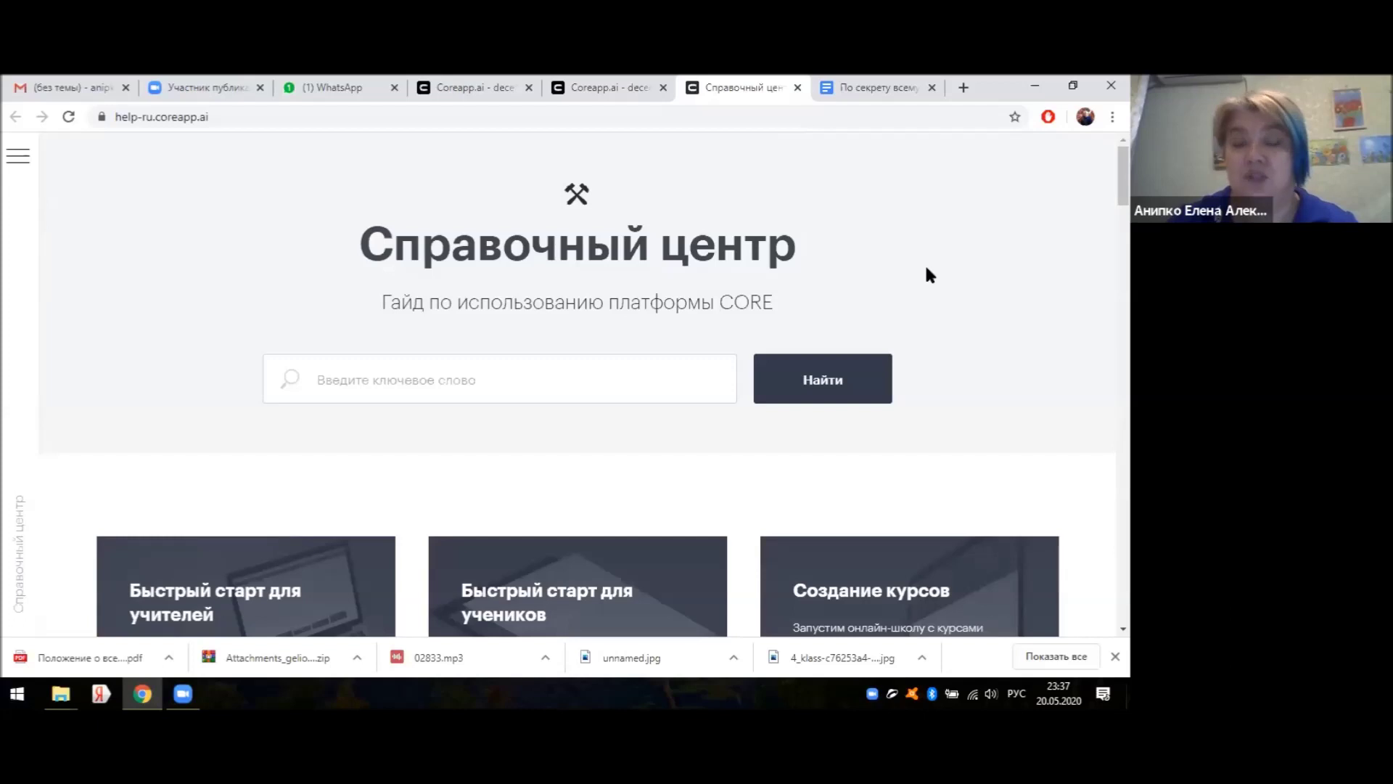
- Look through the CORE help centre's start page and filter the teacher sections by «Курсы»
{"action": "scroll", "coordinate": [956, 293], "scroll_direction": "down", "scroll_amount": 1}
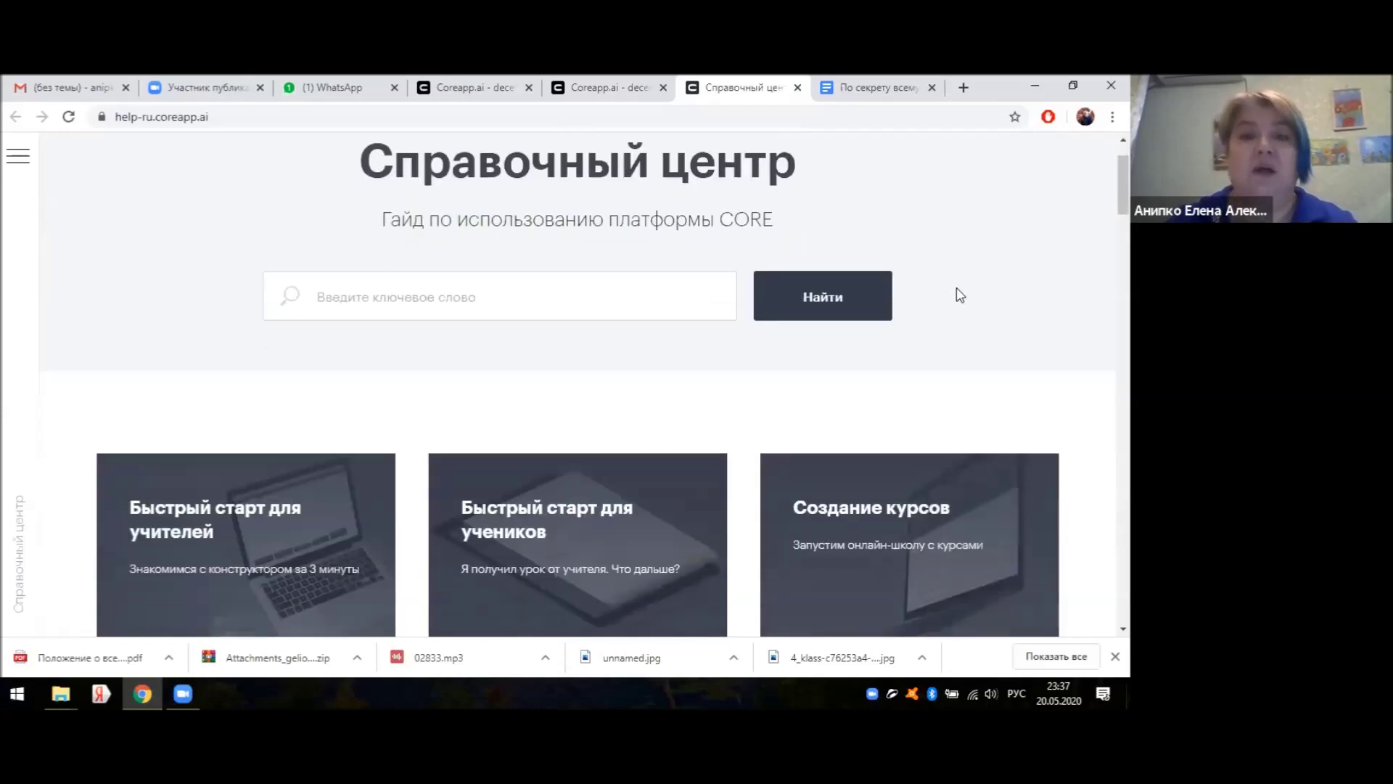
{"action": "scroll", "coordinate": [968, 298], "scroll_direction": "up", "scroll_amount": 1}
{"action": "scroll", "coordinate": [974, 310], "scroll_direction": "down", "scroll_amount": 1}
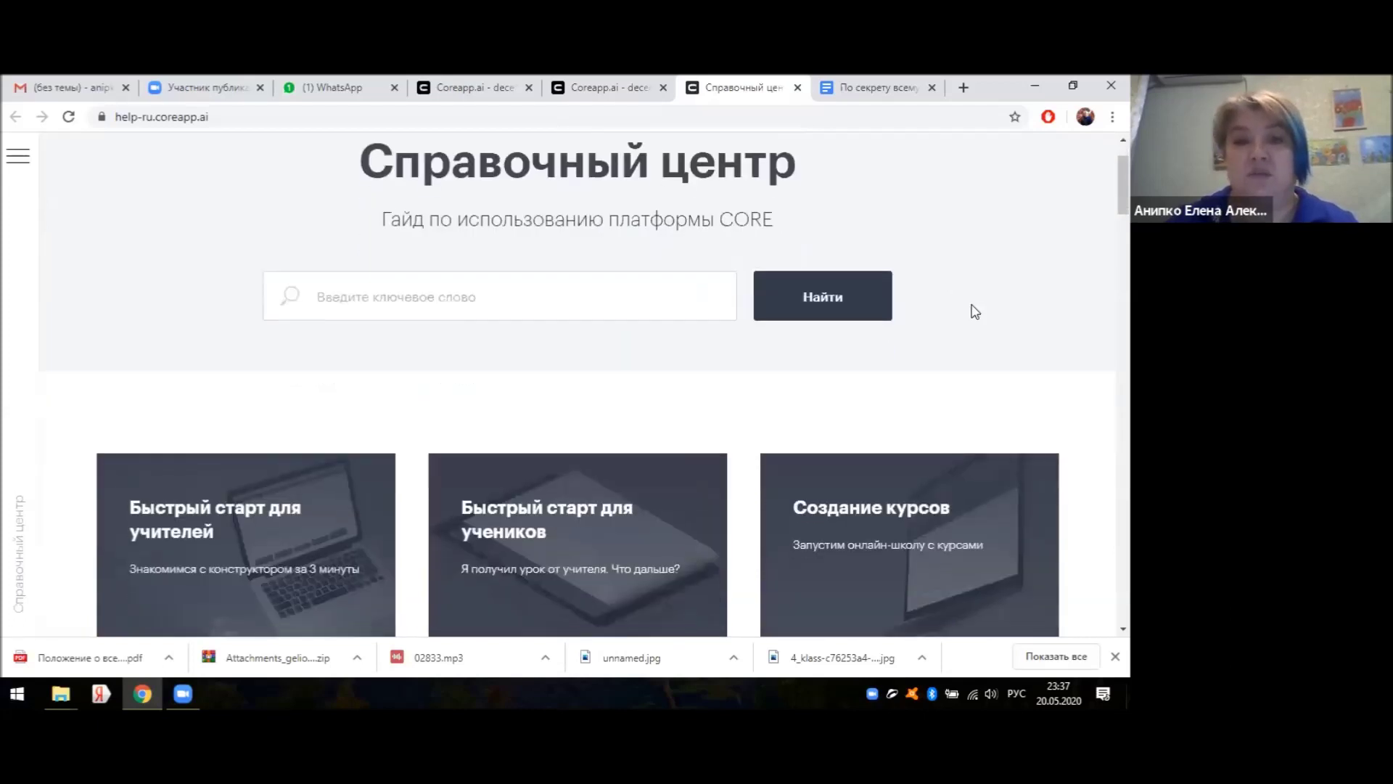
{"action": "scroll", "coordinate": [975, 312], "scroll_direction": "down", "scroll_amount": 1}
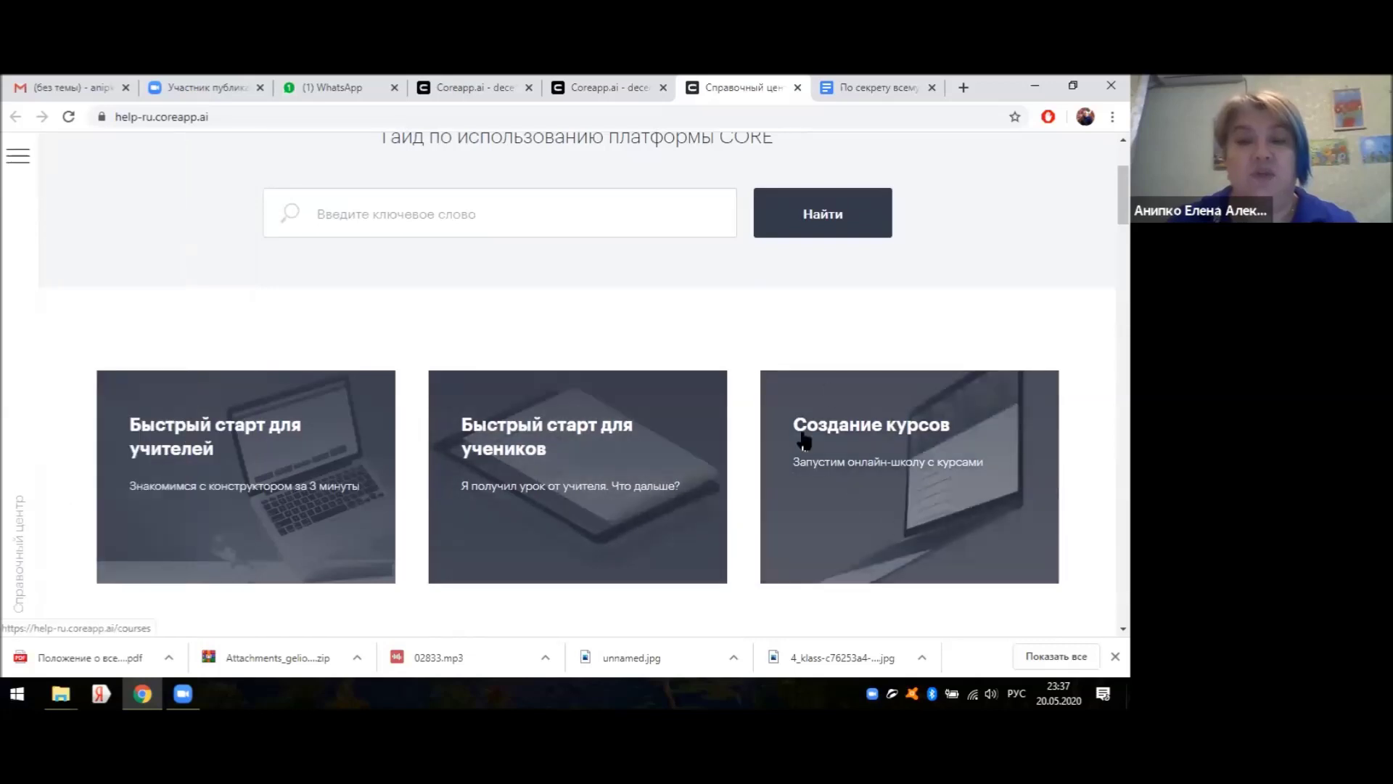
{"action": "scroll", "coordinate": [703, 351], "scroll_direction": "down", "scroll_amount": 3}
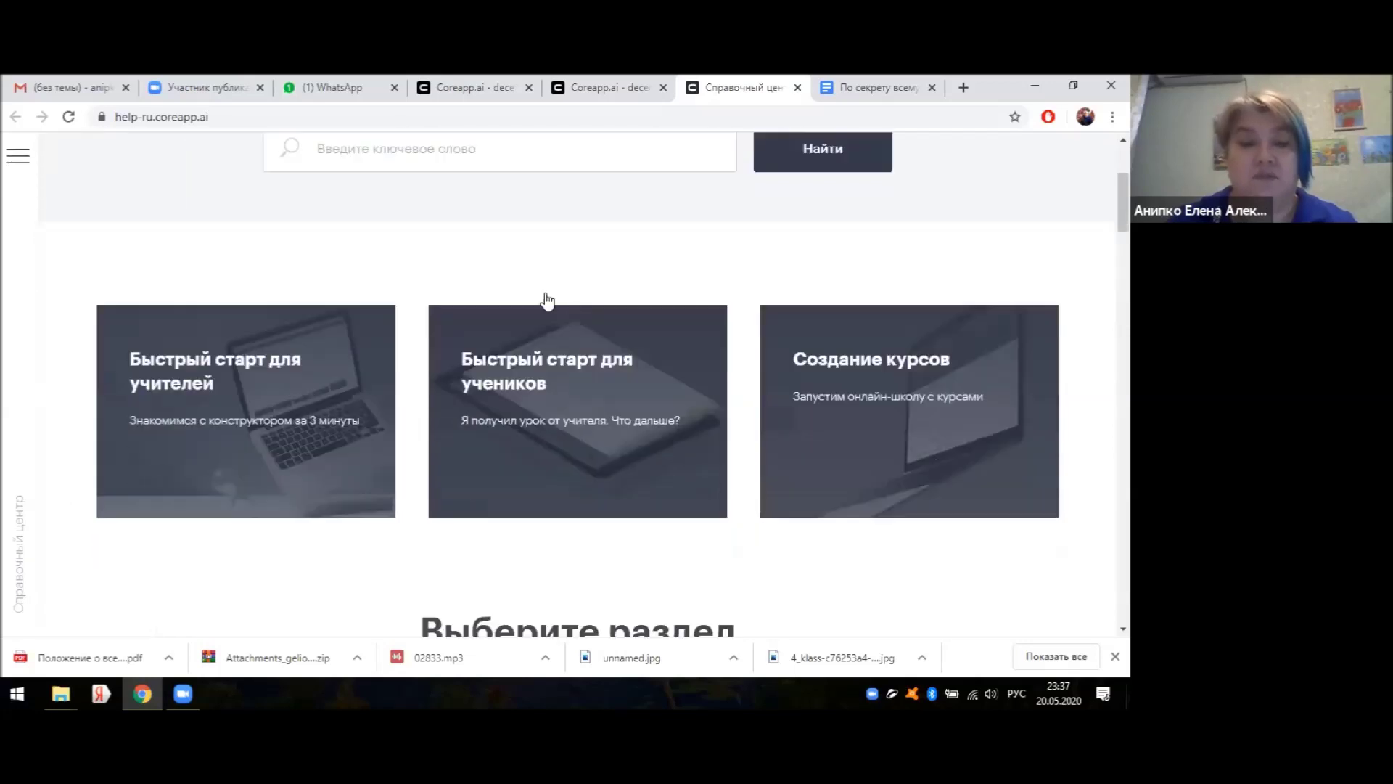
{"action": "scroll", "coordinate": [235, 483], "scroll_direction": "down", "scroll_amount": 2}
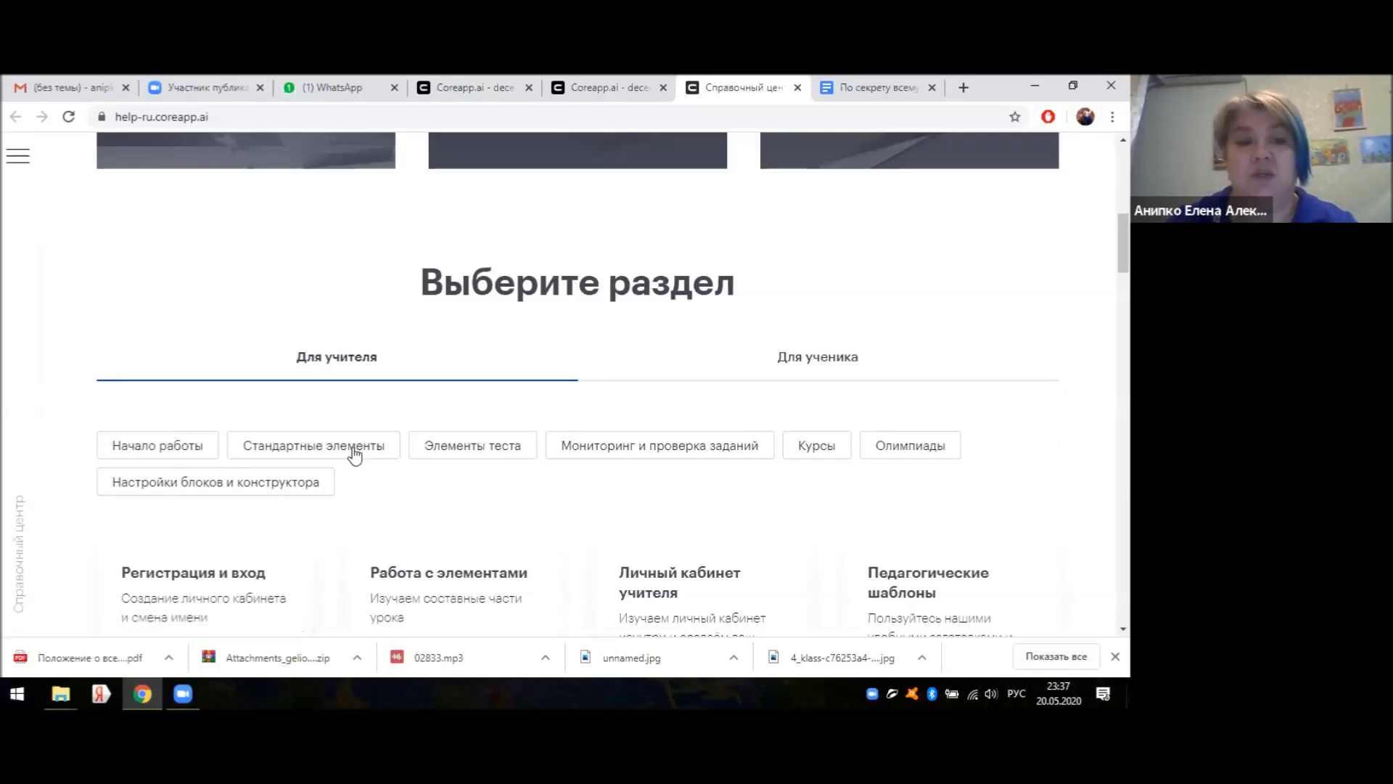
{"action": "left_click", "coordinate": [817, 445]}
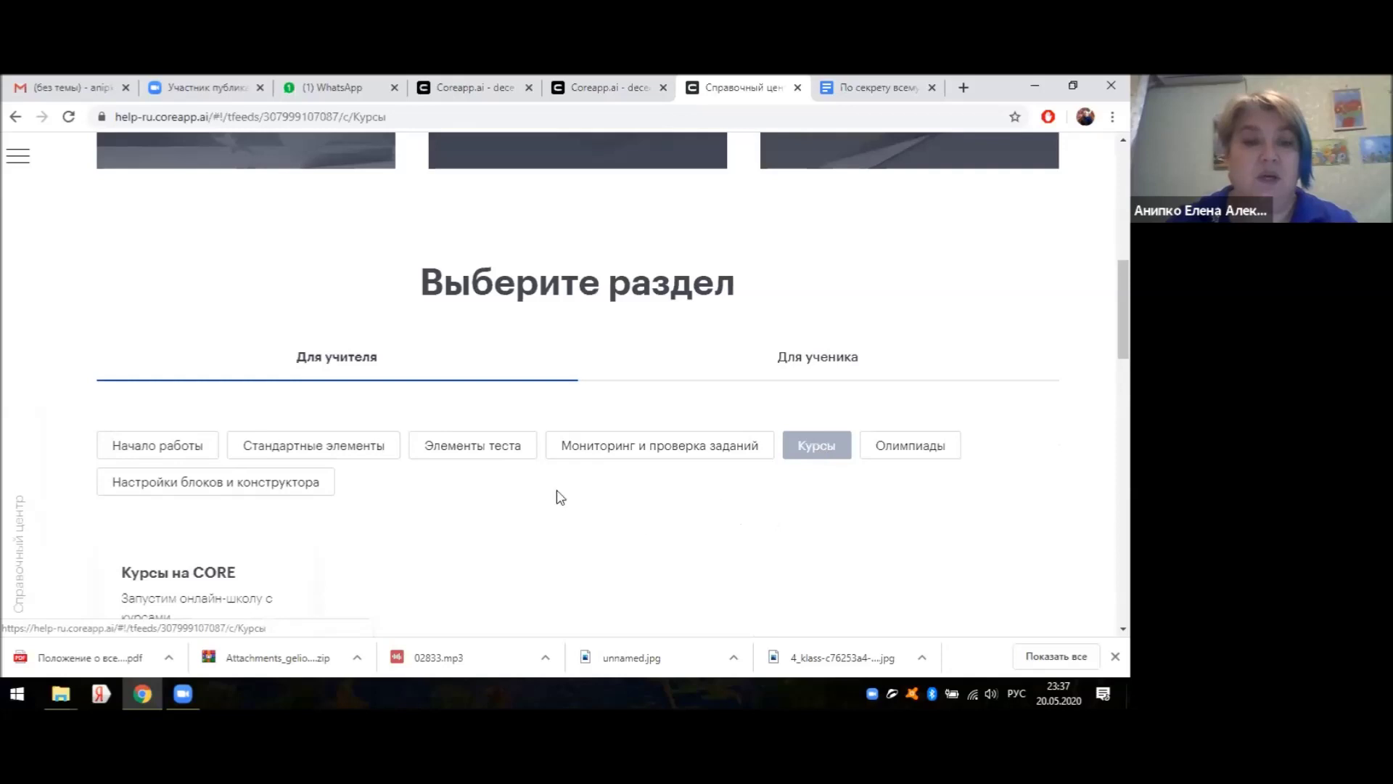
- Examine the «Курсы на CORE» entry and the «Вопросы и ответы» section of the help centre
{"action": "scroll", "coordinate": [506, 401], "scroll_direction": "down", "scroll_amount": 3}
{"action": "scroll", "coordinate": [379, 400], "scroll_direction": "down", "scroll_amount": 3}
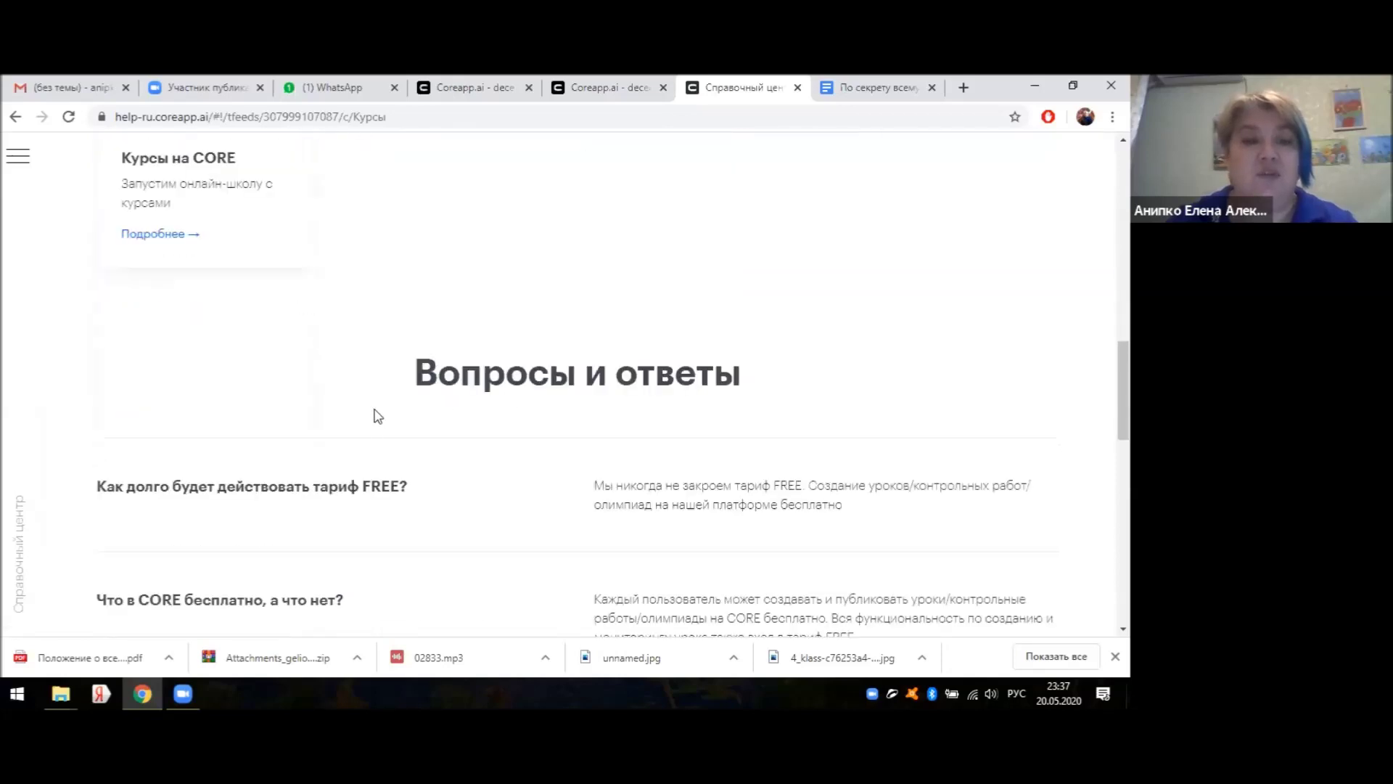
{"action": "scroll", "coordinate": [389, 435], "scroll_direction": "up", "scroll_amount": 3}
{"action": "scroll", "coordinate": [423, 439], "scroll_direction": "down", "scroll_amount": 4}
{"action": "scroll", "coordinate": [423, 436], "scroll_direction": "down", "scroll_amount": 5}
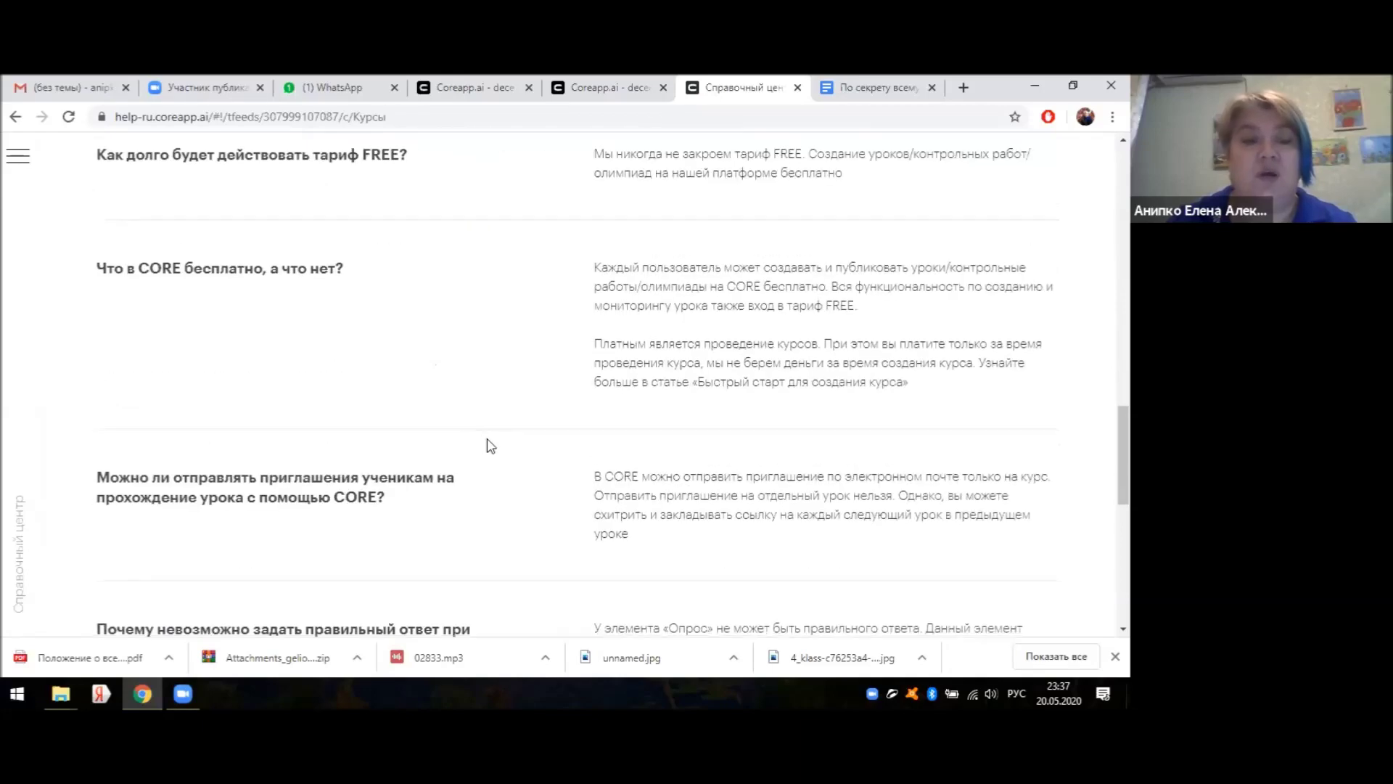
{"action": "scroll", "coordinate": [522, 473], "scroll_direction": "up", "scroll_amount": 10}
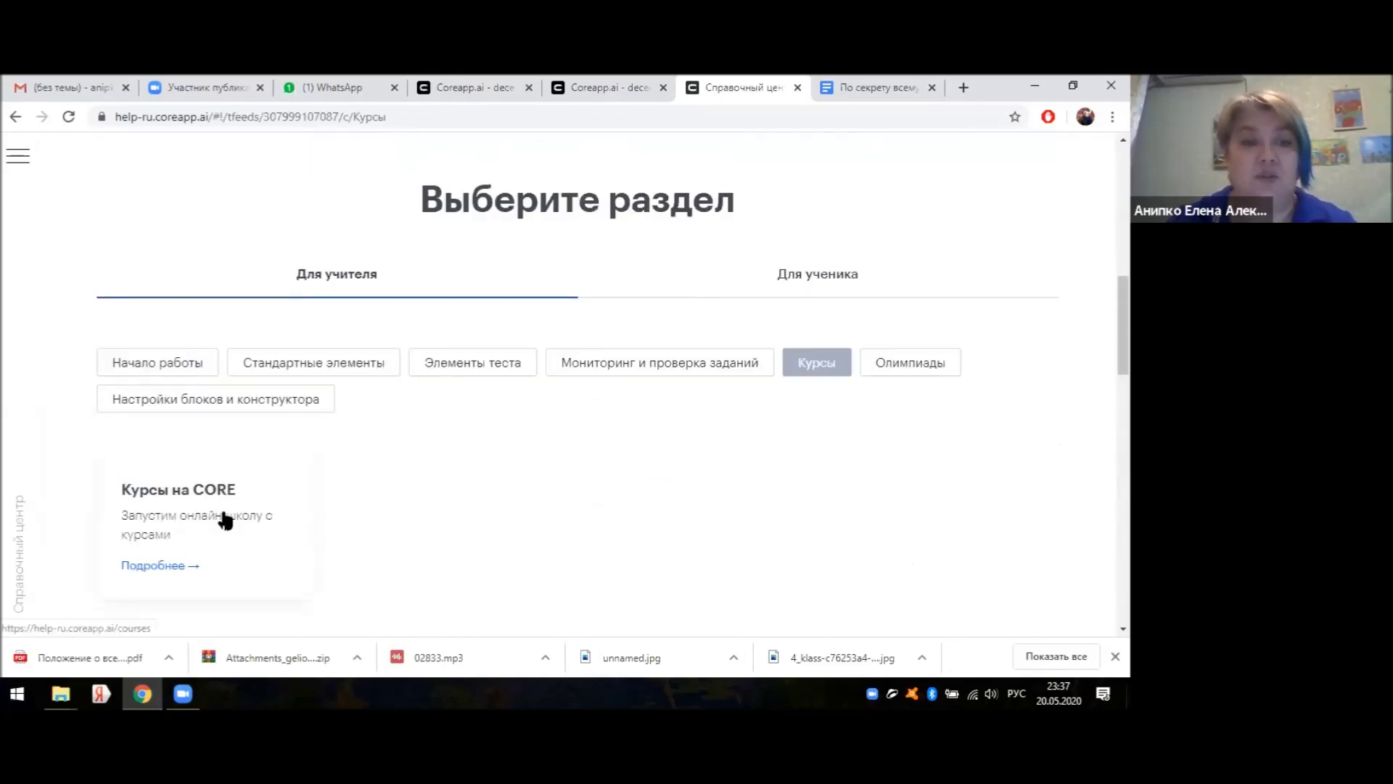
{"action": "scroll", "coordinate": [633, 501], "scroll_direction": "up", "scroll_amount": 2}
{"action": "scroll", "coordinate": [653, 453], "scroll_direction": "up", "scroll_amount": 5}
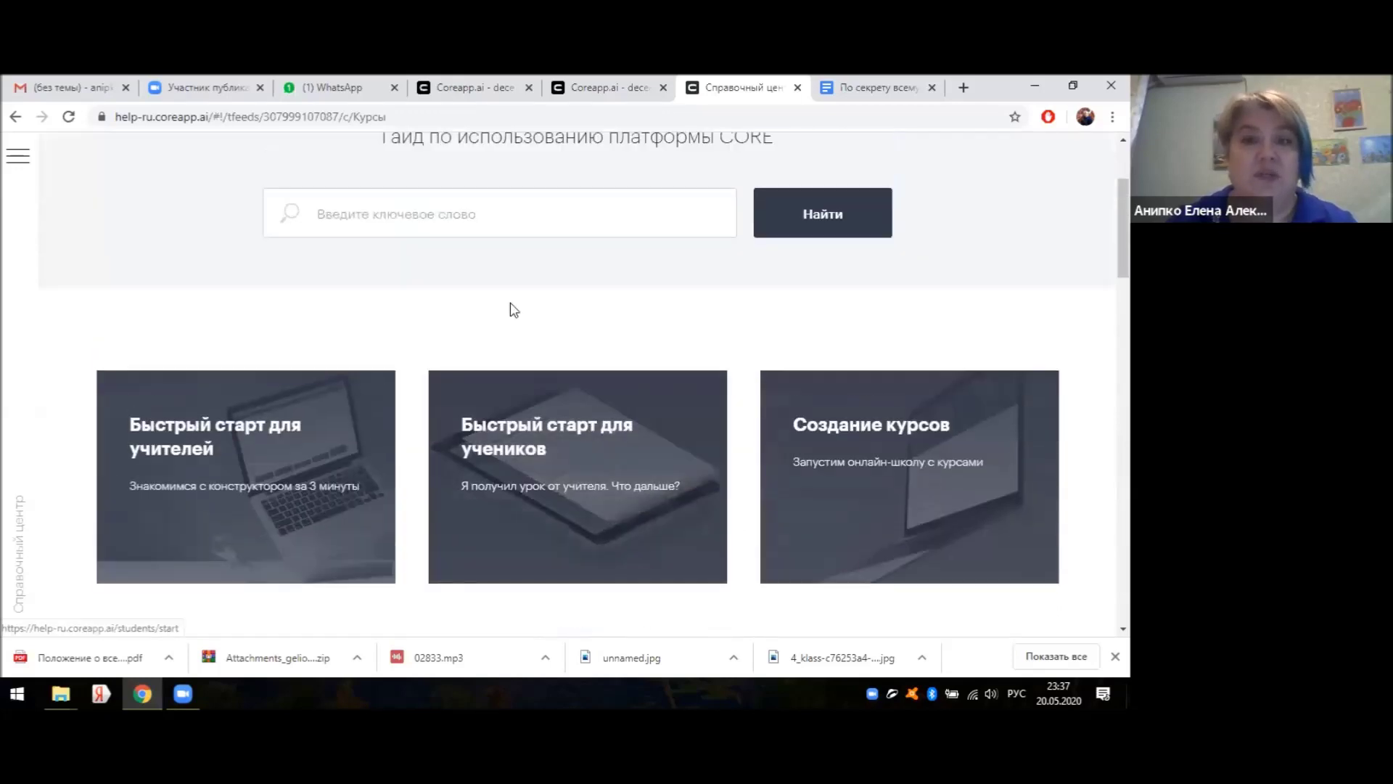
- Open the «Быстрый старт для учителей» guide and look through it as far as the first-lesson step
{"action": "left_click", "coordinate": [236, 433]}
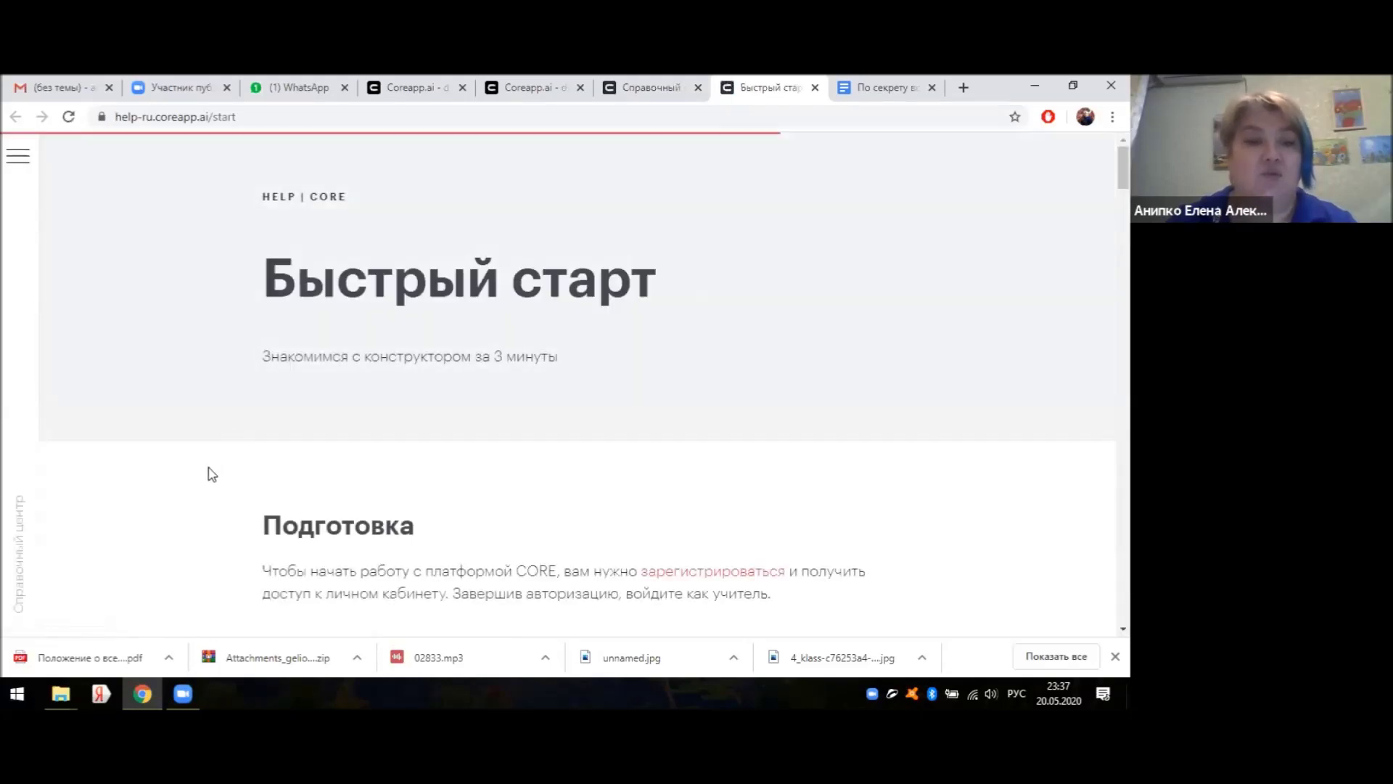
{"action": "scroll", "coordinate": [217, 468], "scroll_direction": "down", "scroll_amount": 3}
{"action": "scroll", "coordinate": [221, 469], "scroll_direction": "down", "scroll_amount": 3}
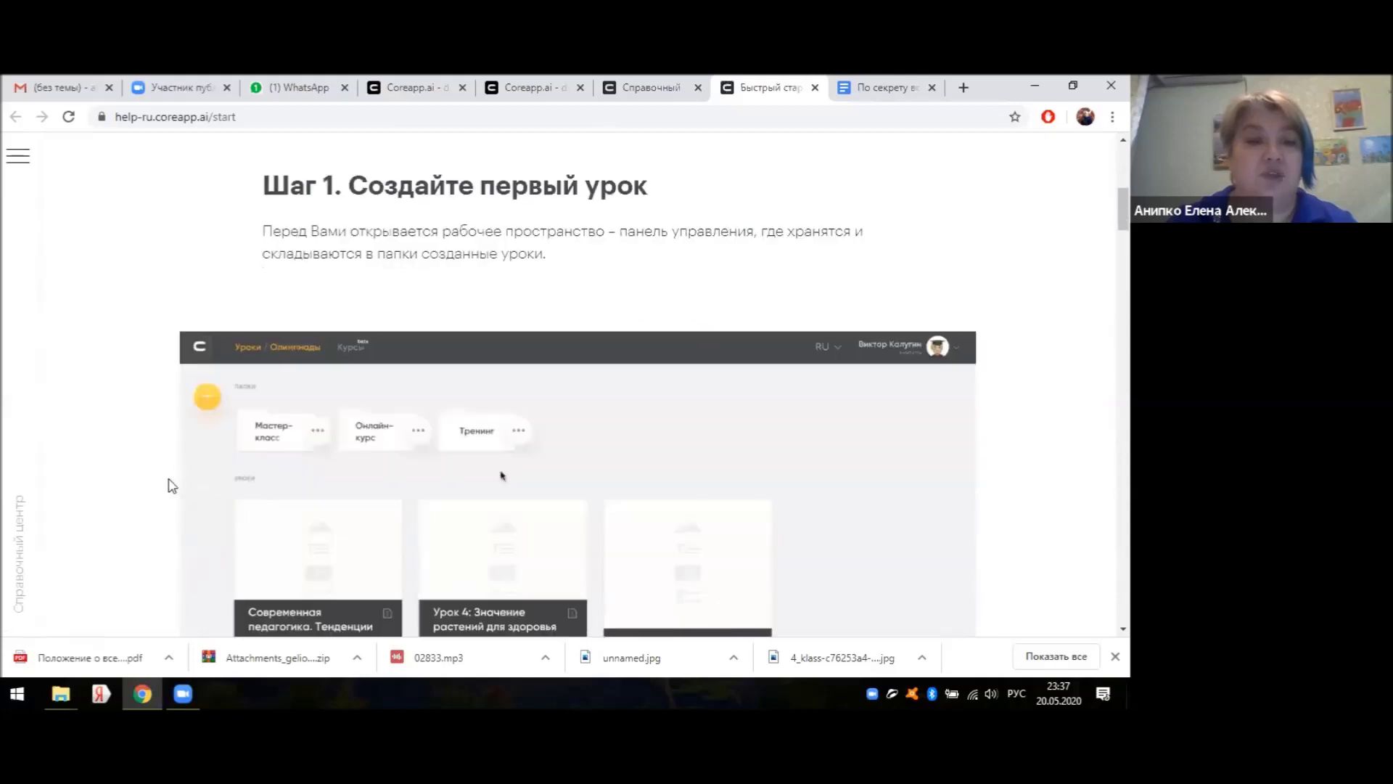
{"action": "scroll", "coordinate": [161, 479], "scroll_direction": "down", "scroll_amount": 2}
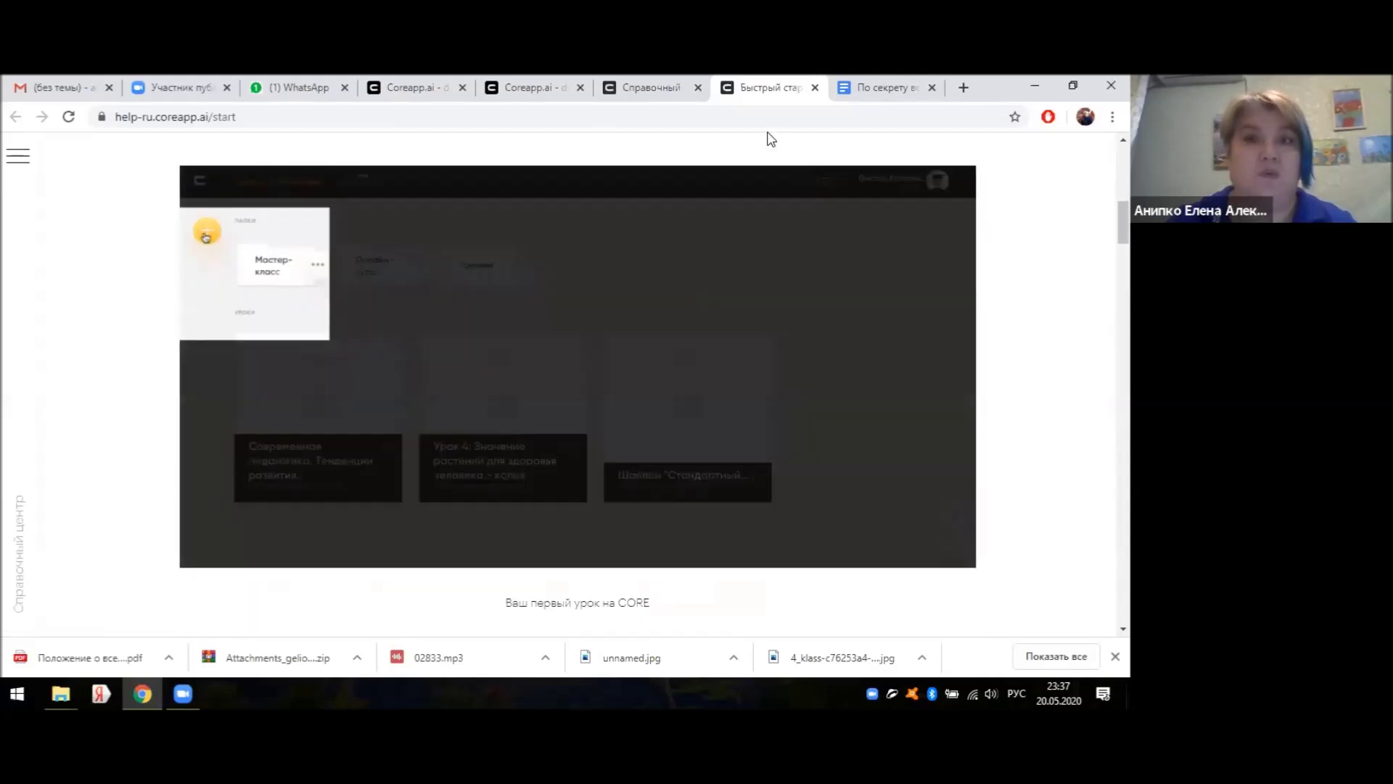
{"action": "scroll", "coordinate": [769, 138], "scroll_direction": "up", "scroll_amount": 5}
- Close the quick-start guide, help centre and presentation pages, and reload the Google document «По секрету всему свету»
{"action": "left_click", "coordinate": [815, 87]}
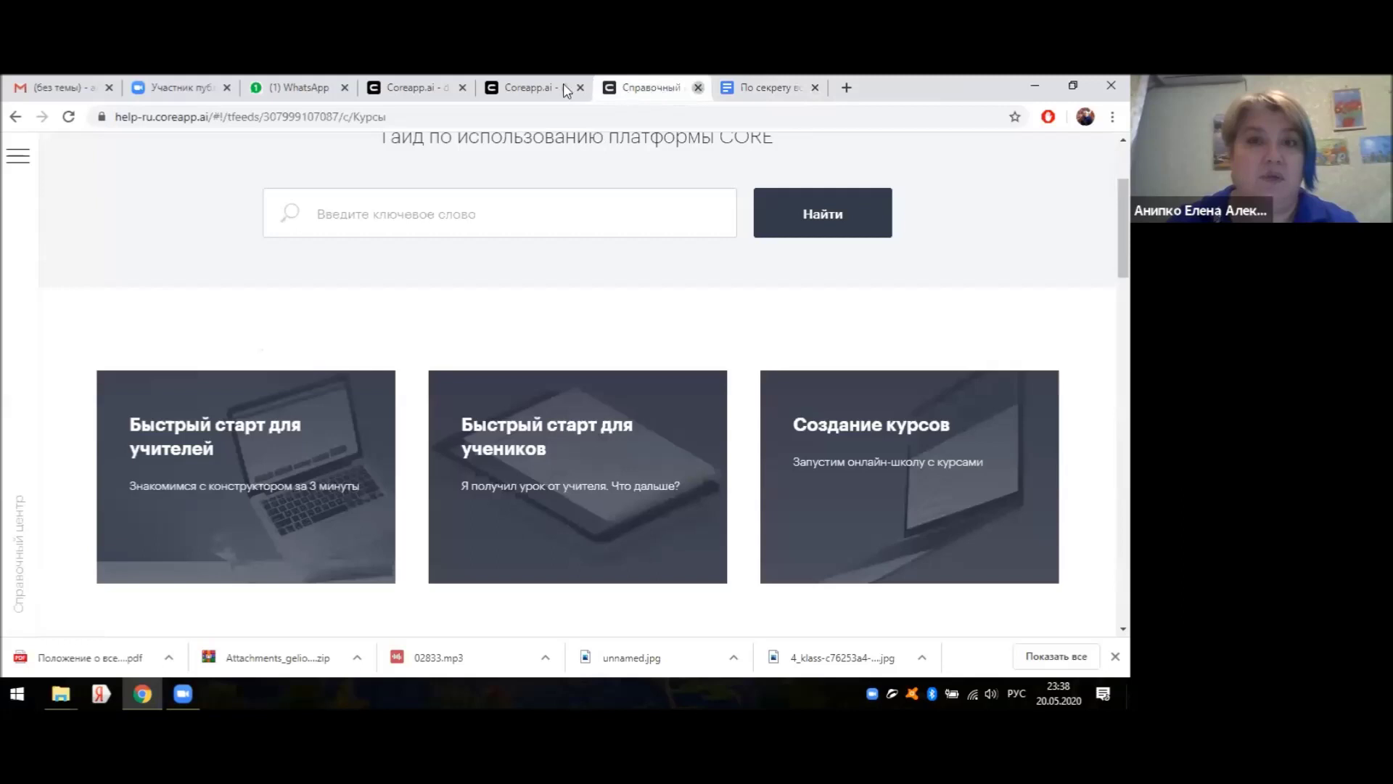
{"action": "key", "text": "ctrl+w"}
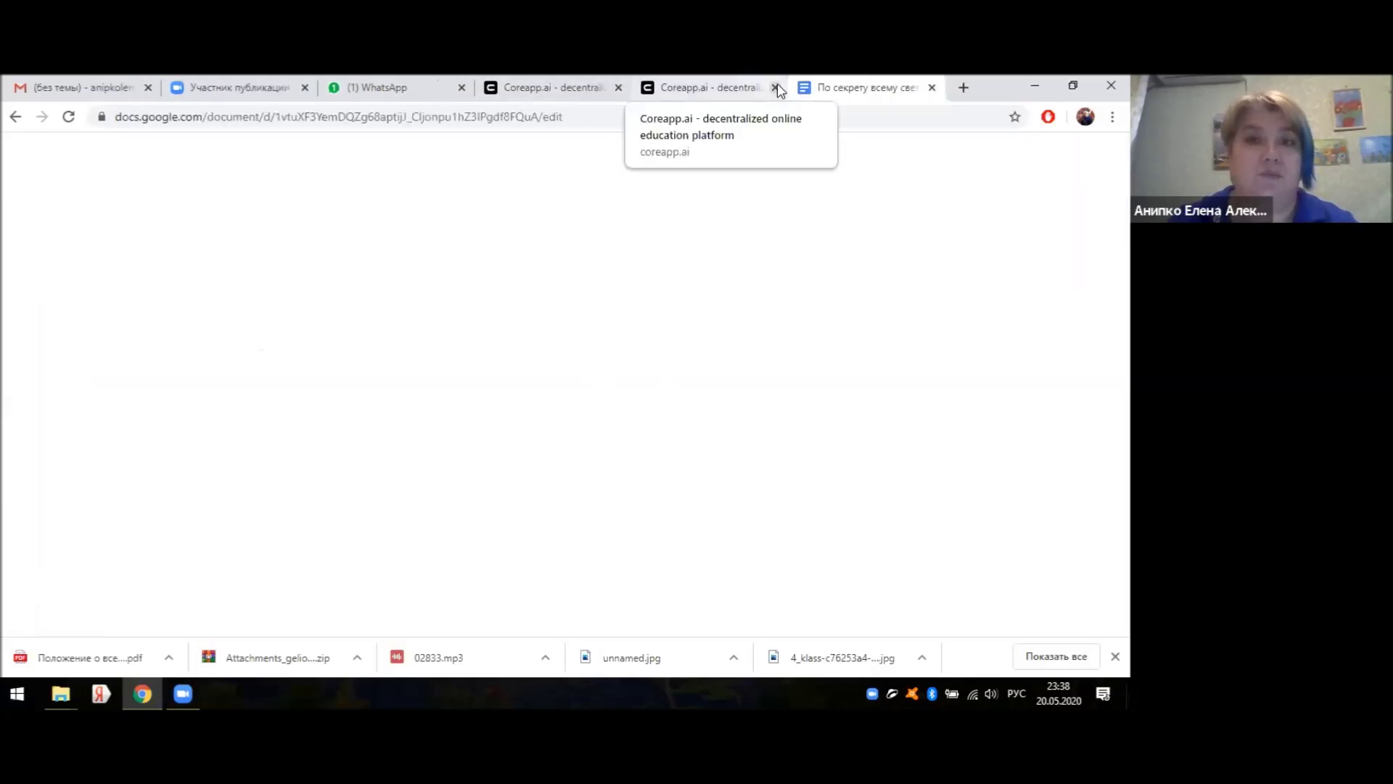
{"action": "middle_click", "coordinate": [591, 84]}
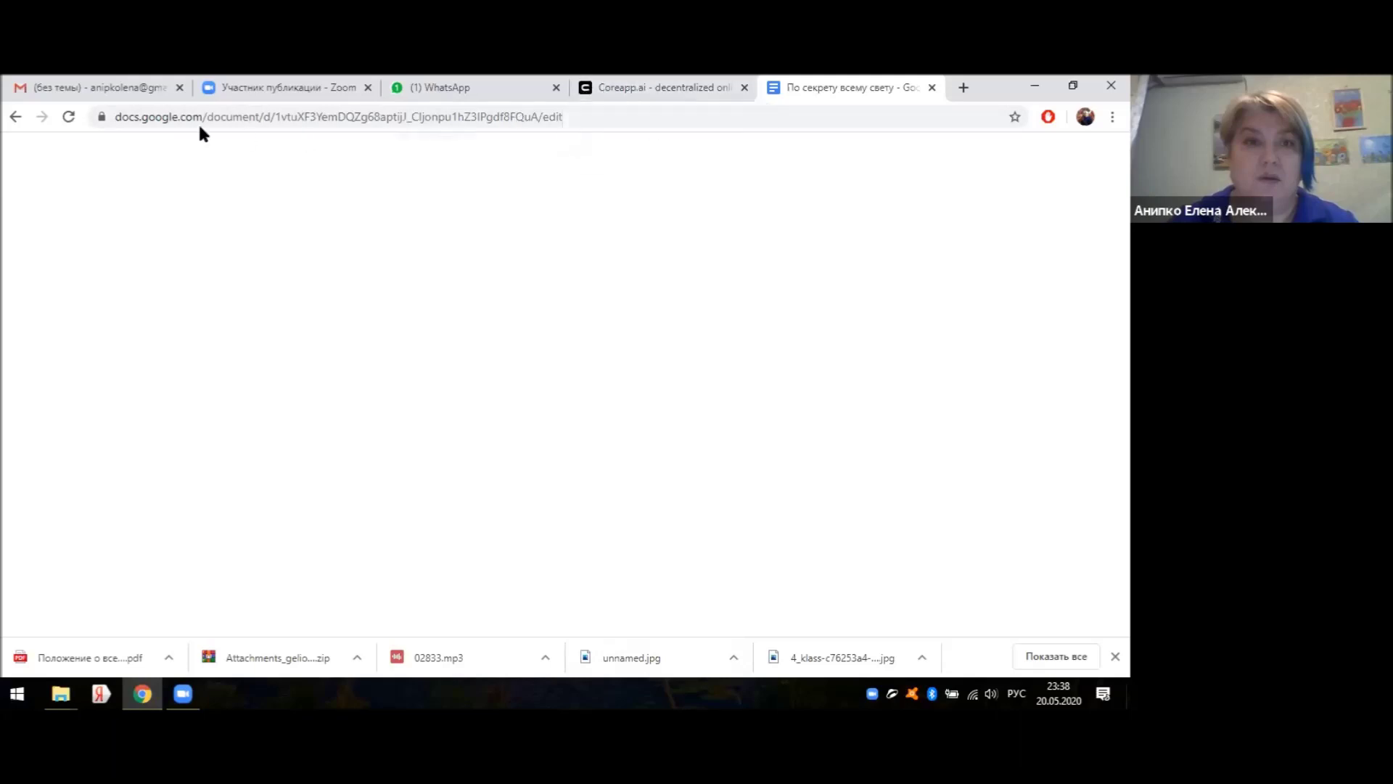
{"action": "left_click", "coordinate": [67, 118]}
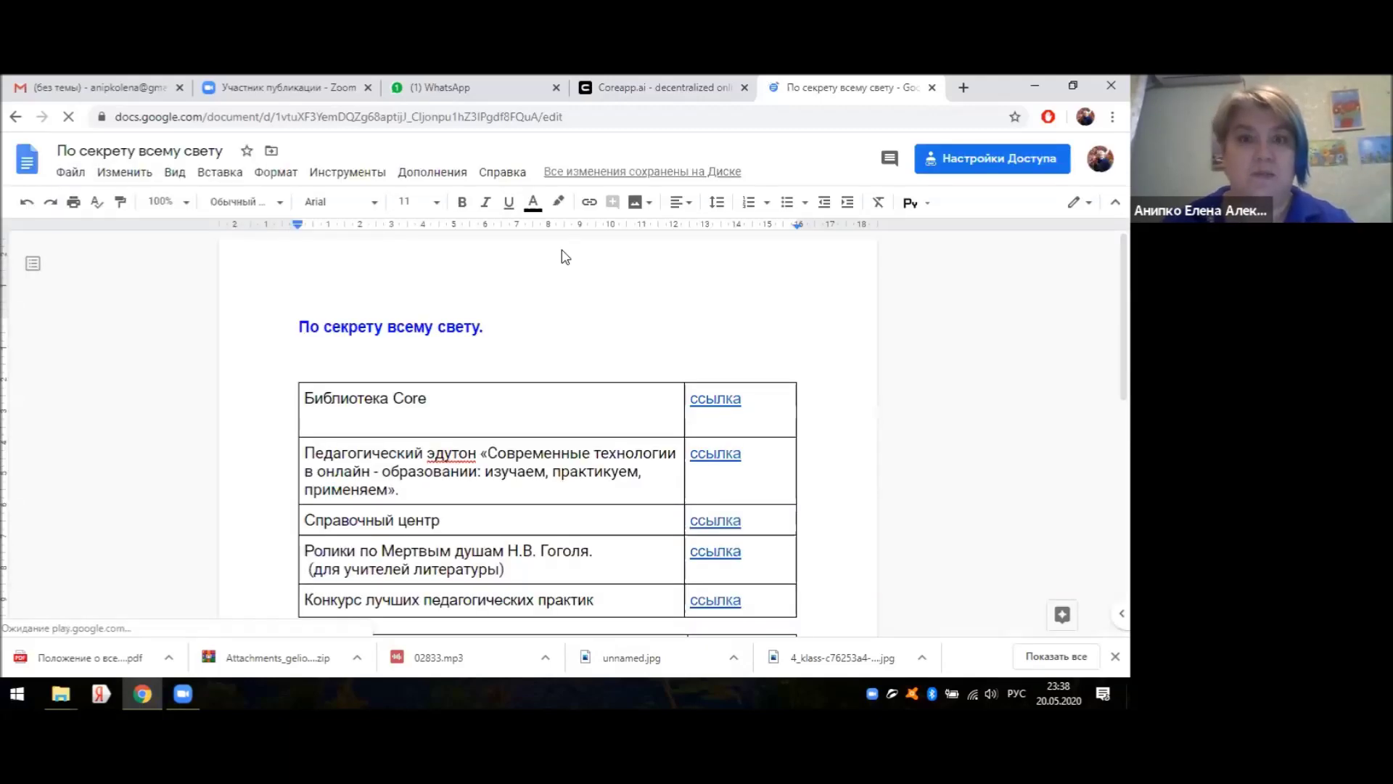
- Restart the lesson presentation from the Coreapp builder and advance to the «расписание марафонов» slide
{"action": "left_click", "coordinate": [656, 87]}
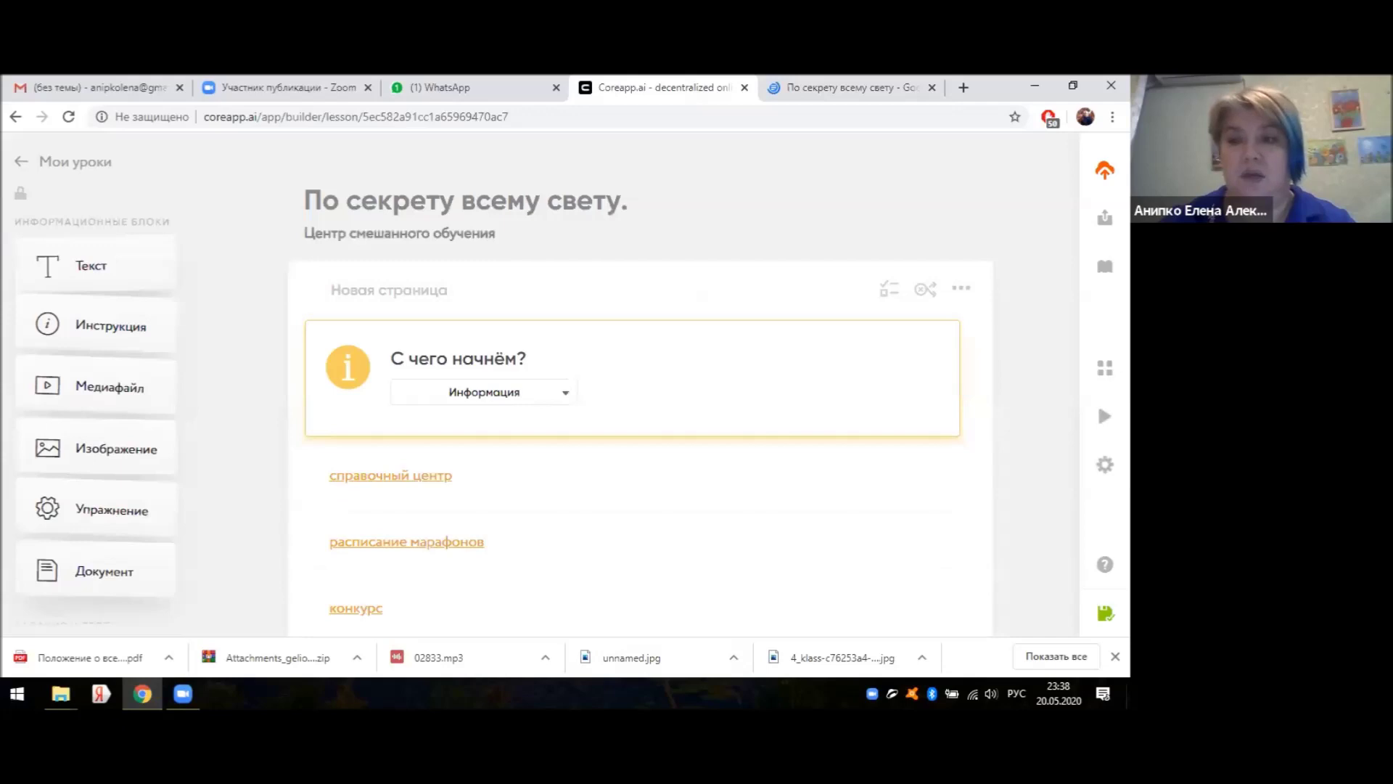
{"action": "mouse_move", "coordinate": [1098, 403]}
{"action": "left_click", "coordinate": [1070, 421]}
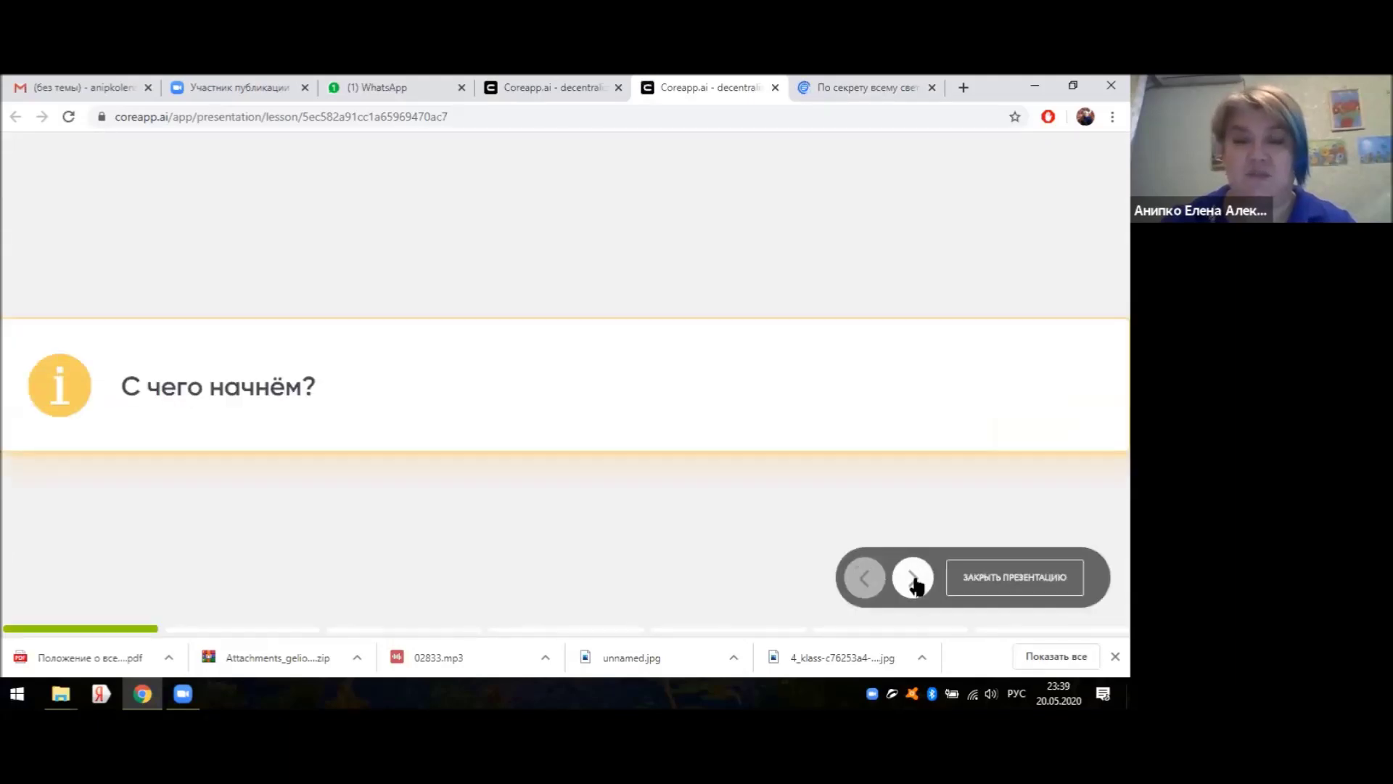
{"action": "left_click", "coordinate": [914, 579]}
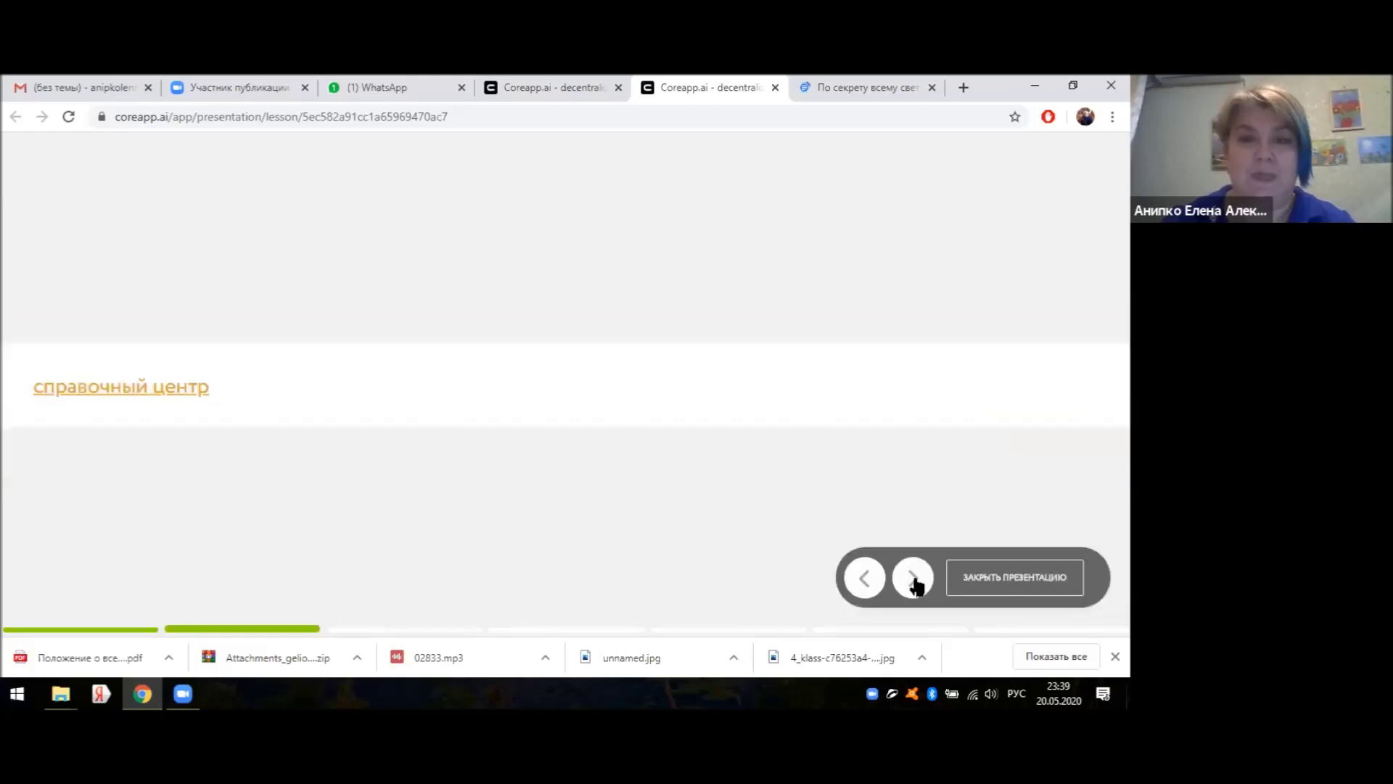
{"action": "left_click", "coordinate": [914, 580]}
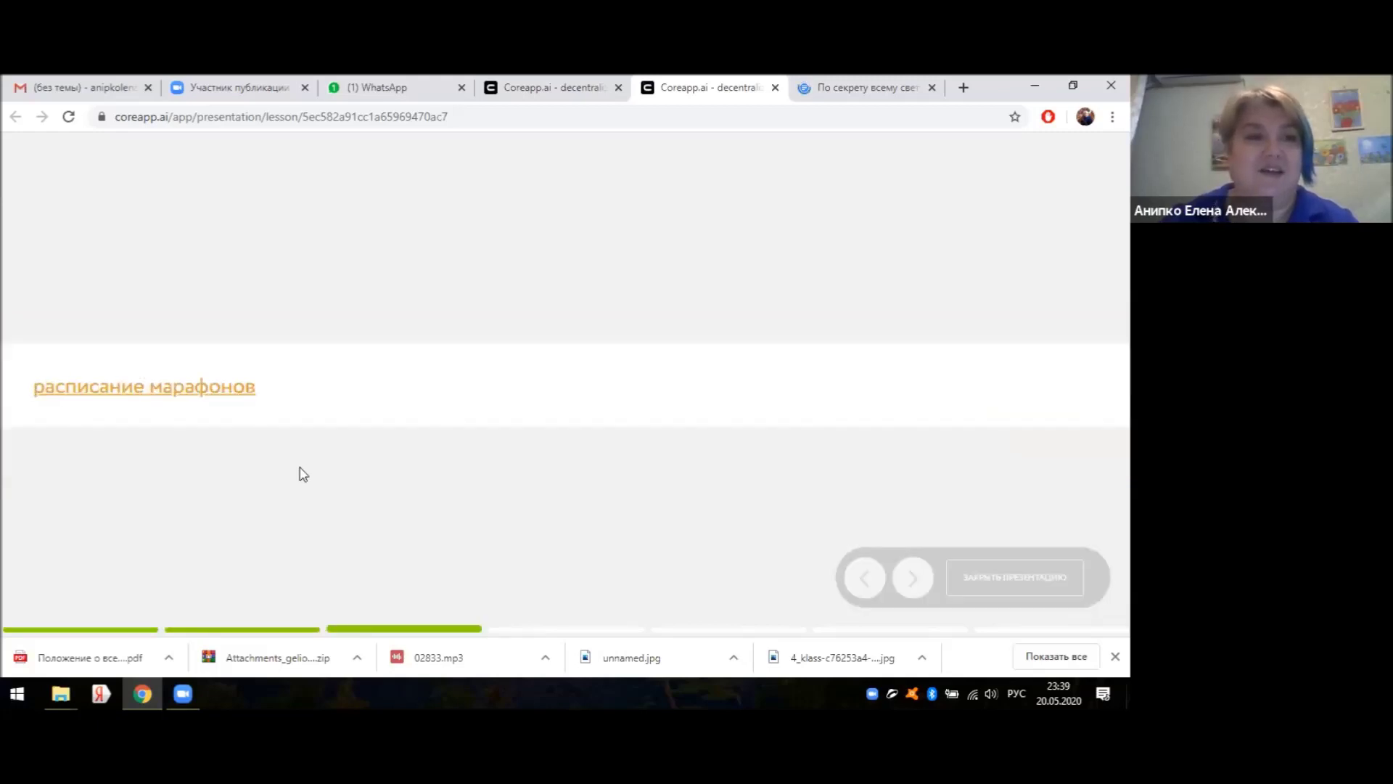
- Open the «расписание марафонов» link and review the master classes and webinars in the marathon schedule
{"action": "left_click", "coordinate": [131, 389]}
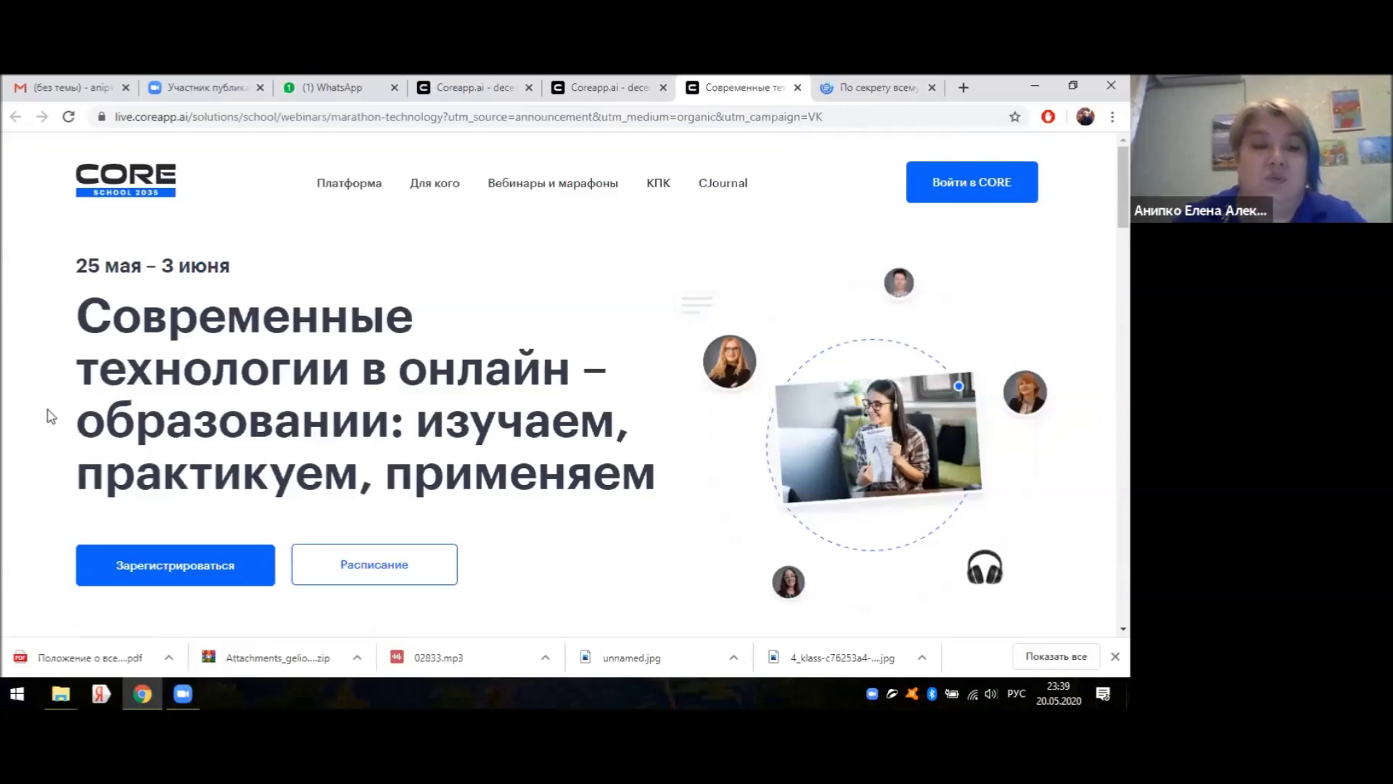
{"action": "scroll", "coordinate": [75, 466], "scroll_direction": "down", "scroll_amount": 2}
{"action": "scroll", "coordinate": [75, 464], "scroll_direction": "down", "scroll_amount": 8}
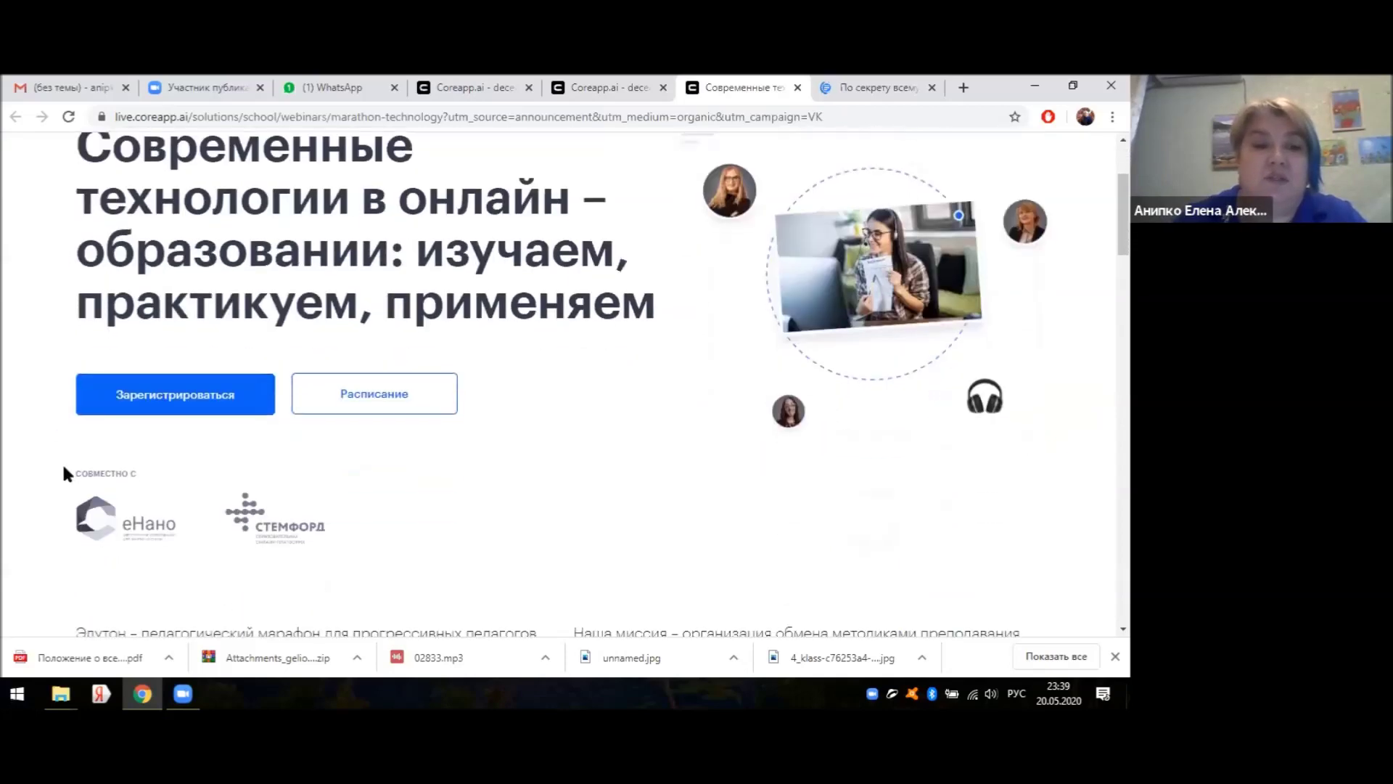
{"action": "scroll", "coordinate": [64, 488], "scroll_direction": "down", "scroll_amount": 1}
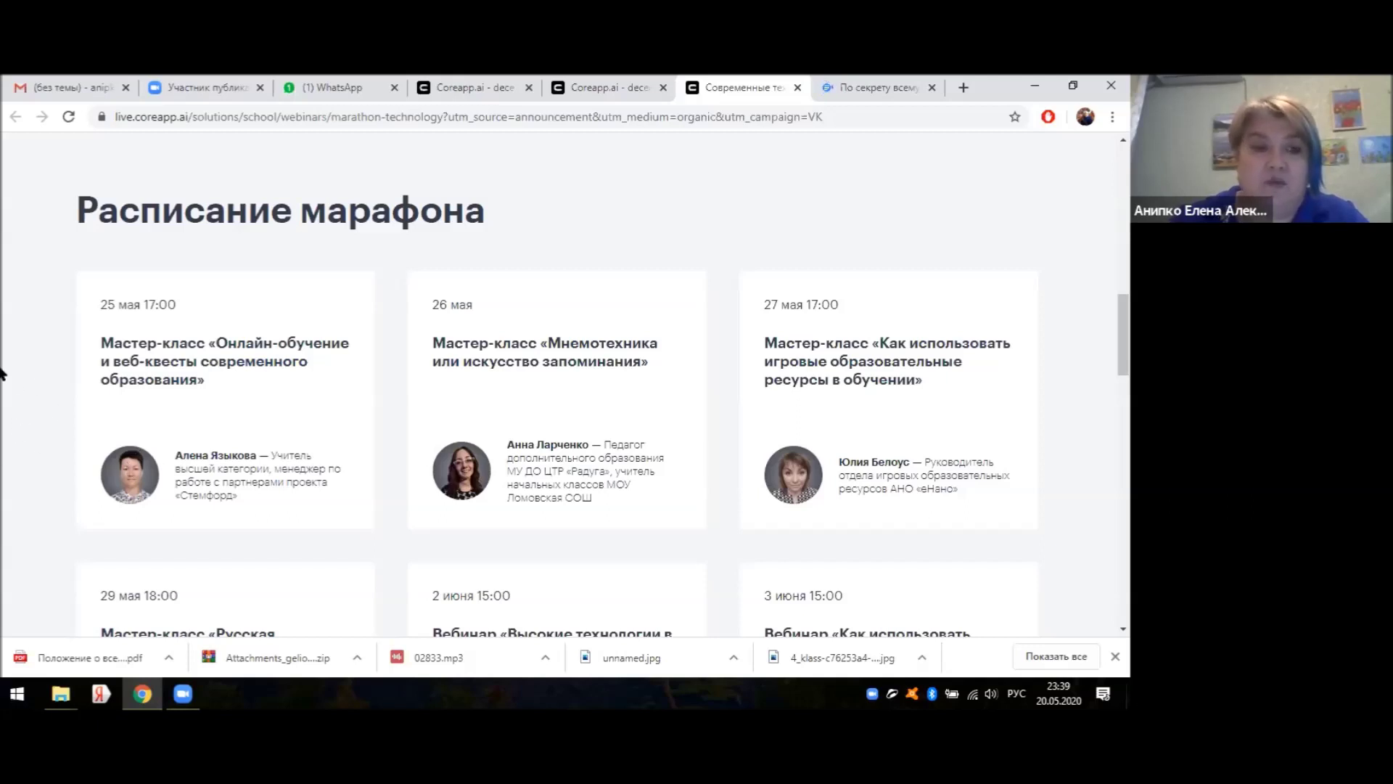
{"action": "scroll", "coordinate": [10, 393], "scroll_direction": "down", "scroll_amount": 2}
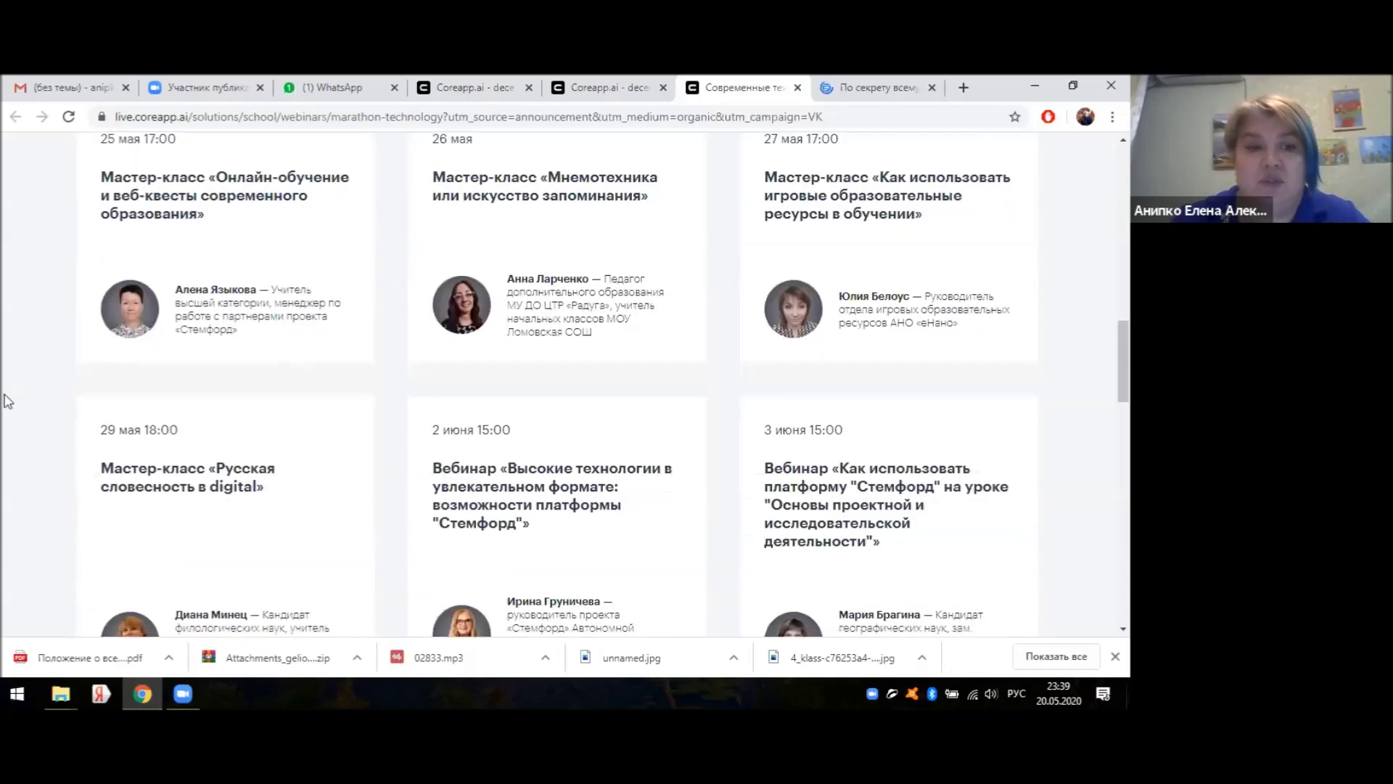
{"action": "scroll", "coordinate": [5, 410], "scroll_direction": "up", "scroll_amount": 6}
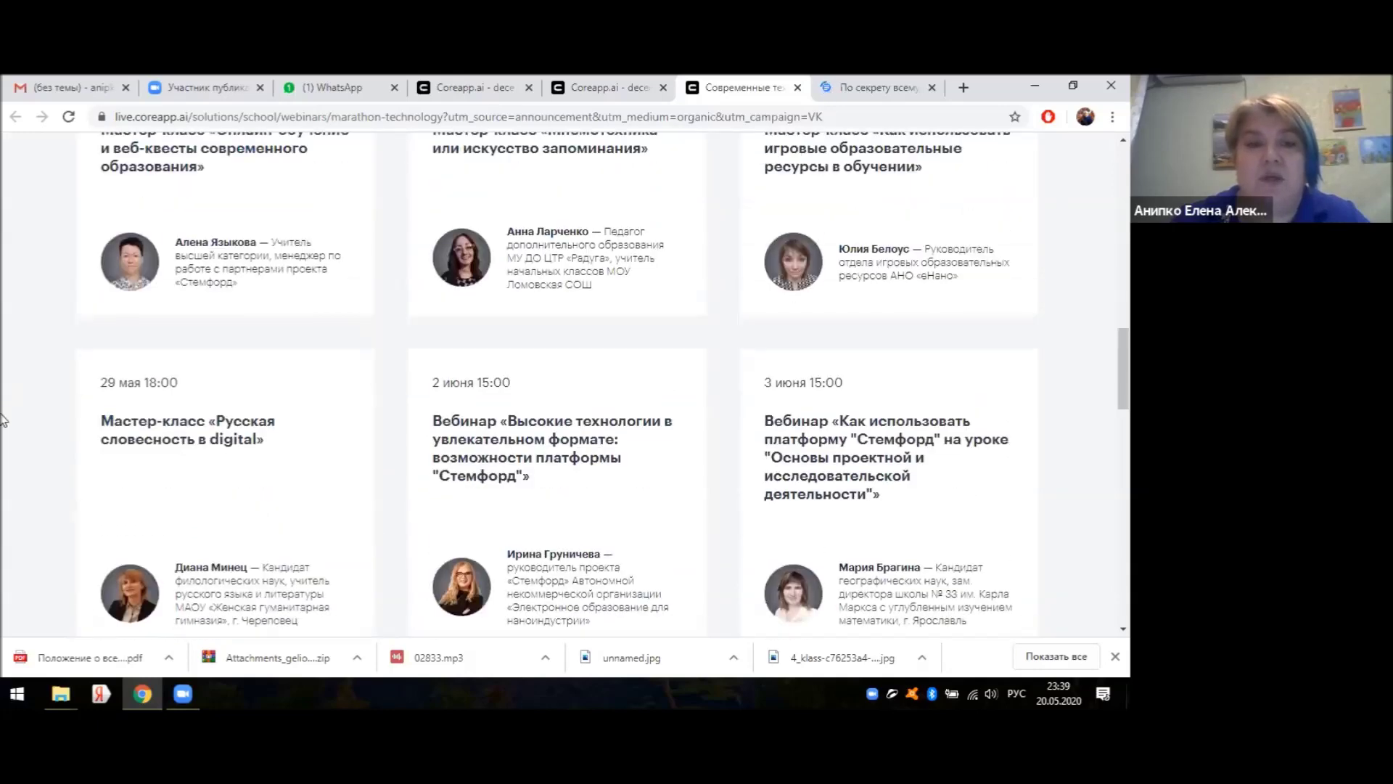
{"action": "scroll", "coordinate": [29, 431], "scroll_direction": "up", "scroll_amount": 2}
{"action": "scroll", "coordinate": [87, 450], "scroll_direction": "down", "scroll_amount": 2}
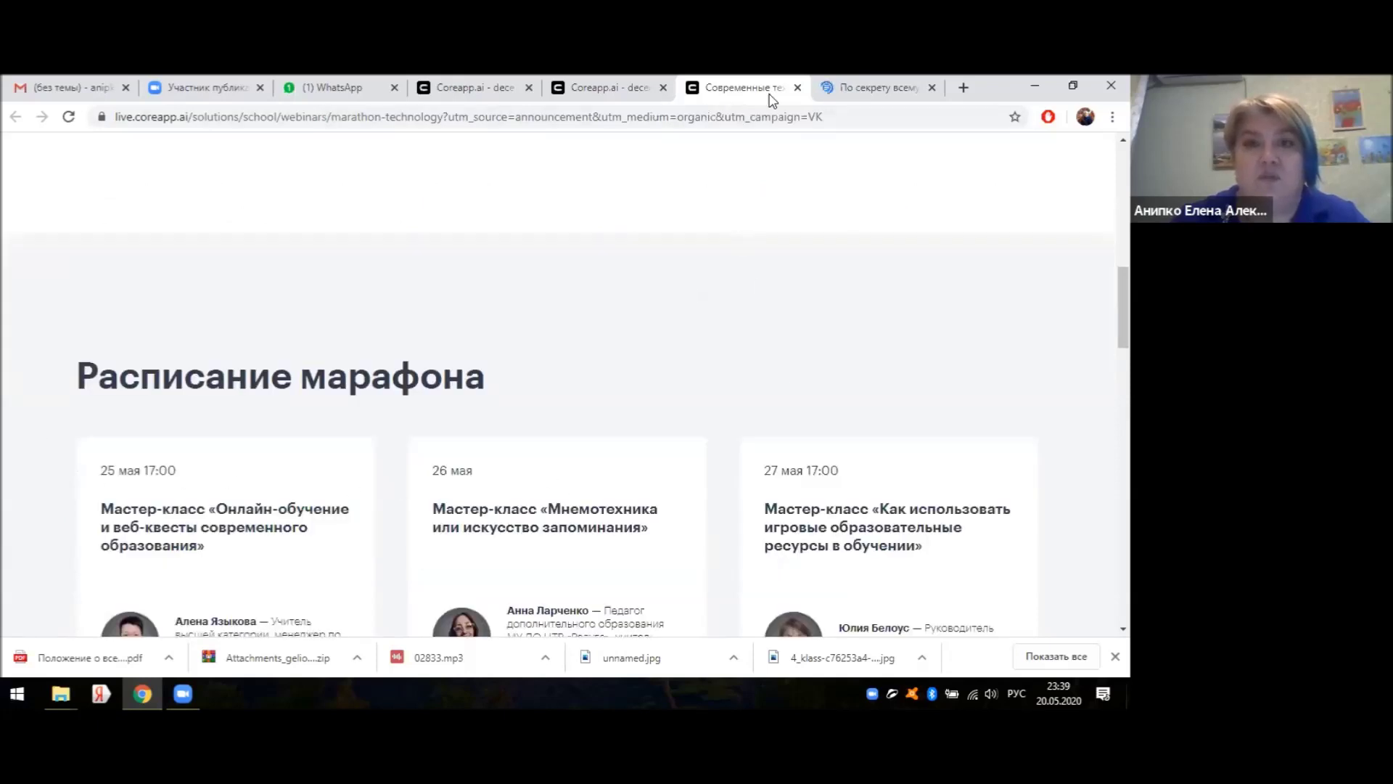
- Return from the marathon page to the presentation and open the contest link on the following slide
{"action": "left_click", "coordinate": [799, 88]}
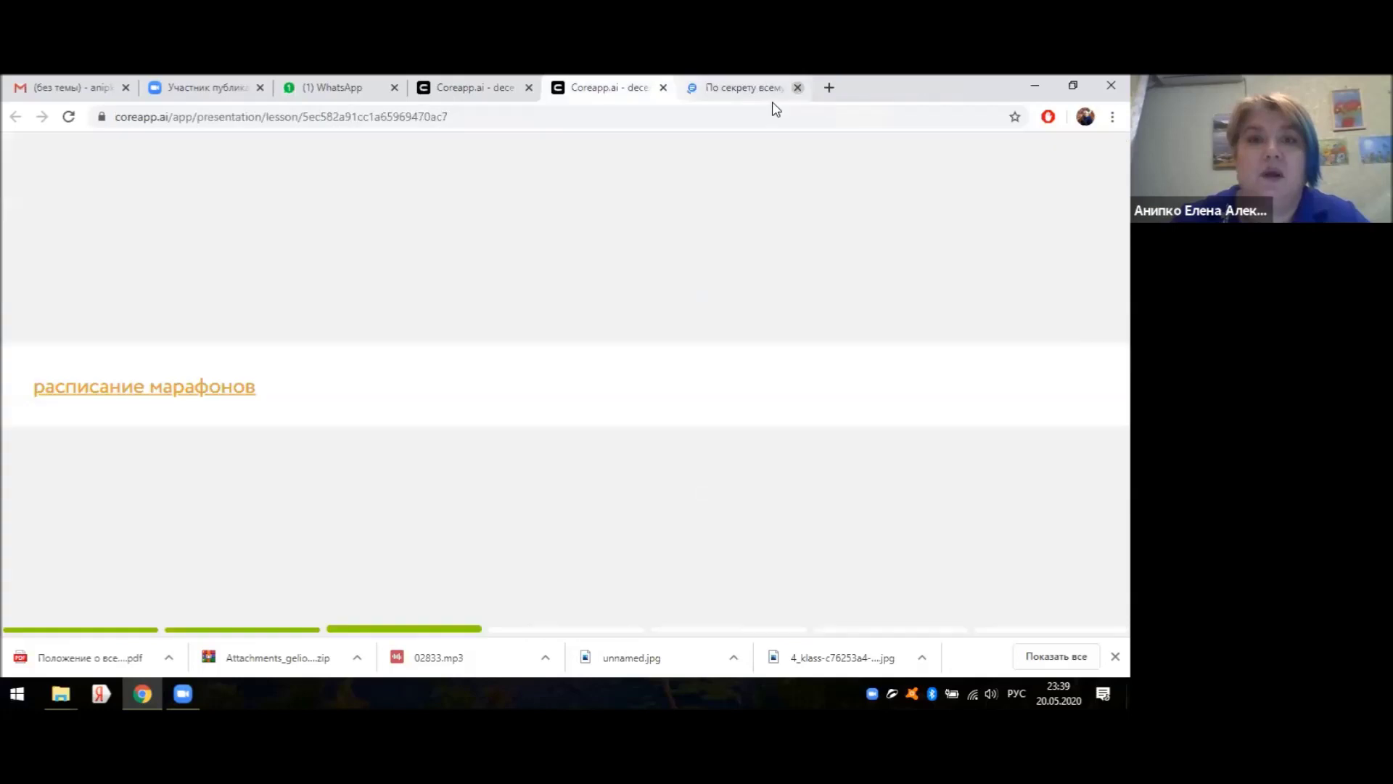
{"action": "left_click", "coordinate": [921, 588]}
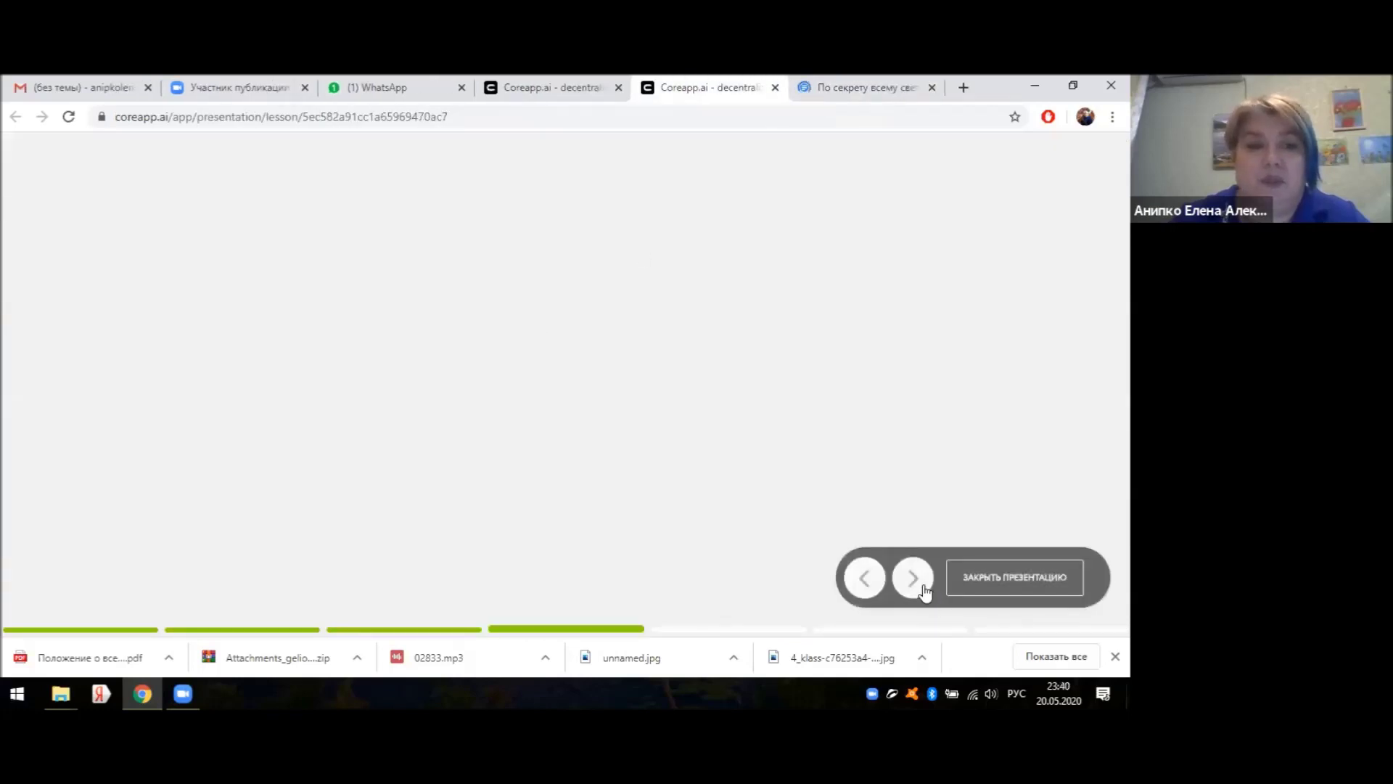
{"action": "left_click", "coordinate": [72, 388]}
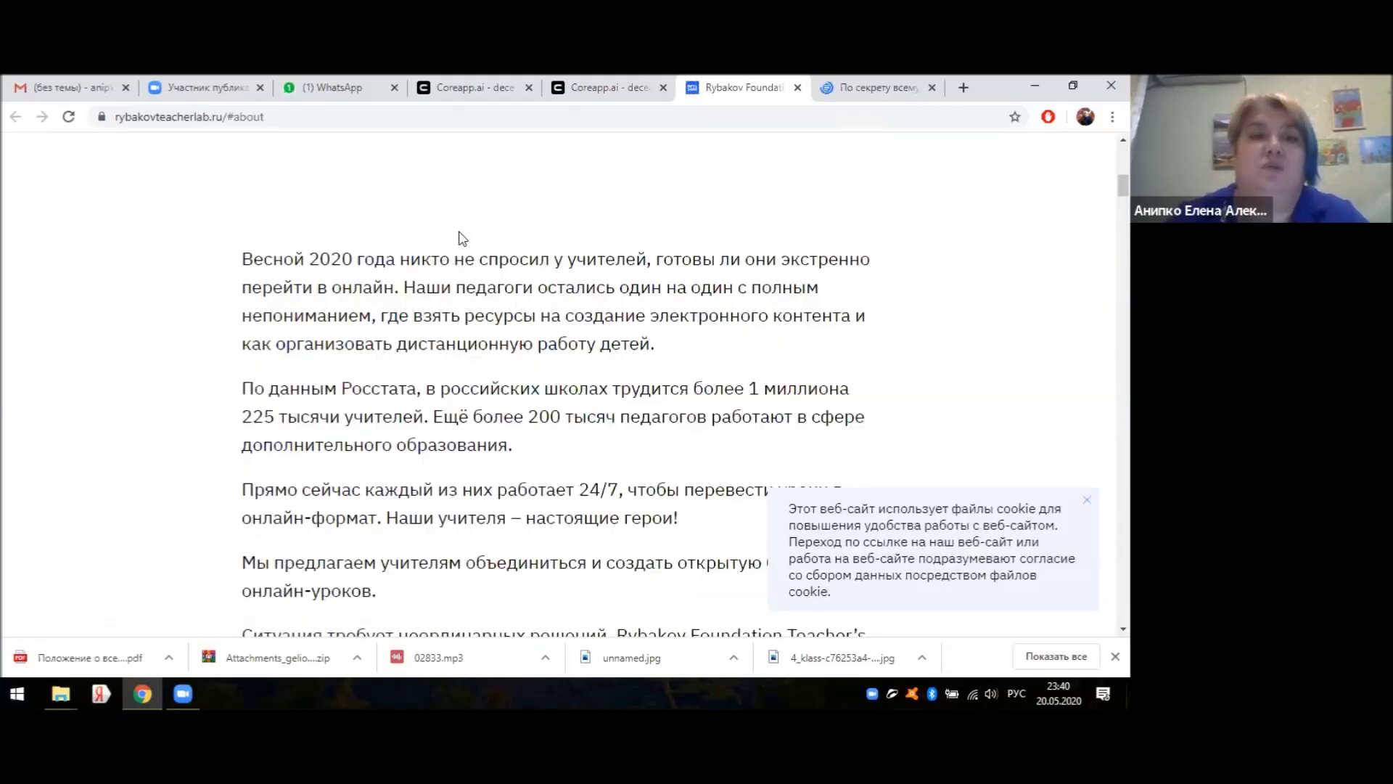
- Review the contest description and the quote from the foundation's president on the Rybakov Foundation Teacher's Lab page
{"action": "scroll", "coordinate": [457, 301], "scroll_direction": "down", "scroll_amount": 5}
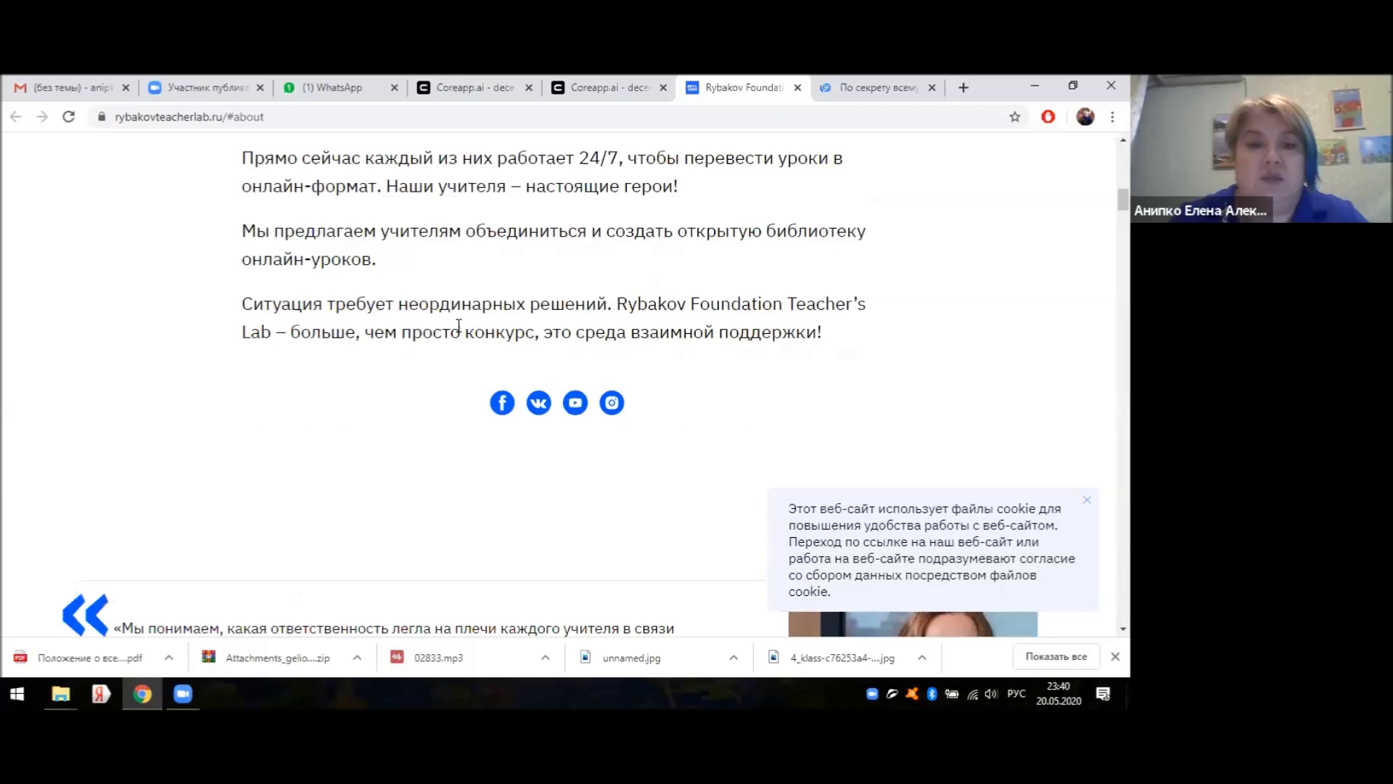
{"action": "scroll", "coordinate": [457, 334], "scroll_direction": "down", "scroll_amount": 3}
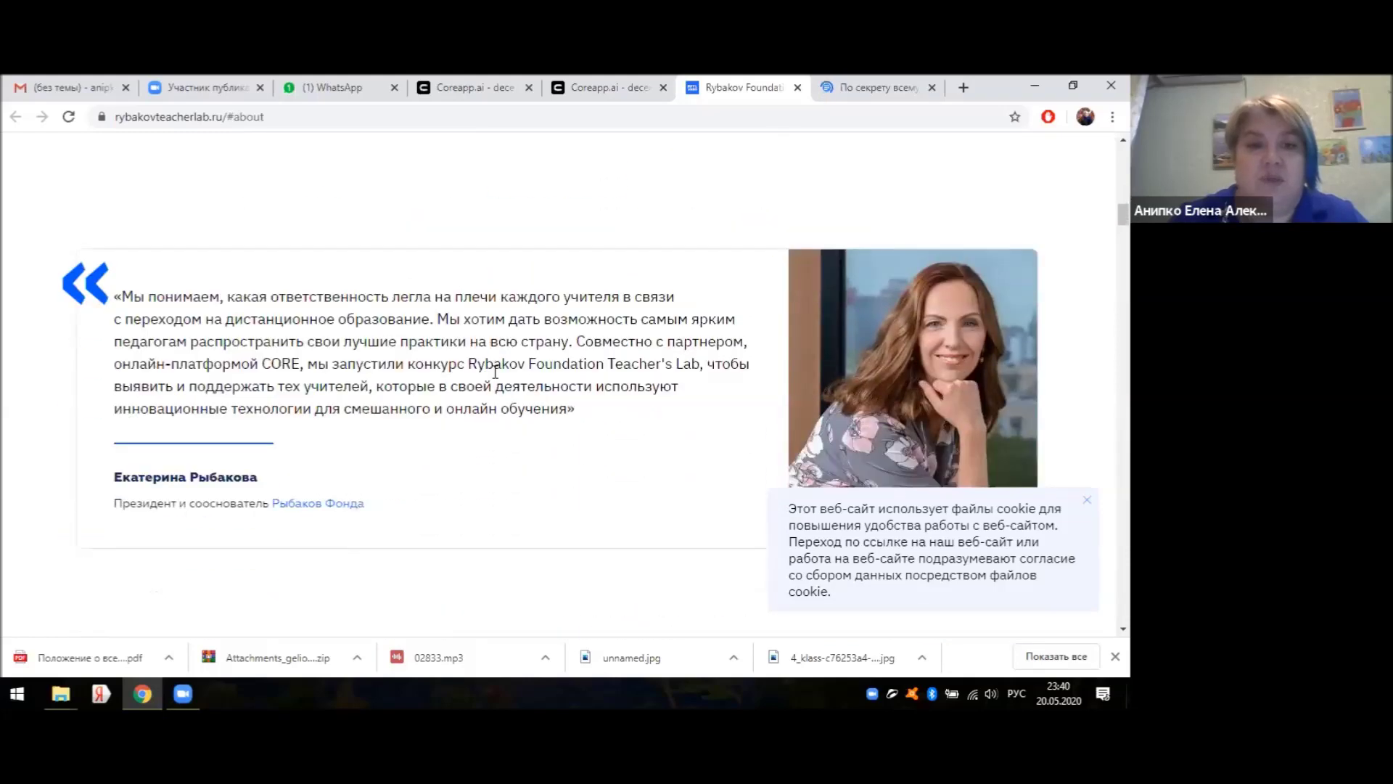
{"action": "scroll", "coordinate": [480, 396], "scroll_direction": "up", "scroll_amount": 2}
{"action": "scroll", "coordinate": [481, 397], "scroll_direction": "up", "scroll_amount": 10}
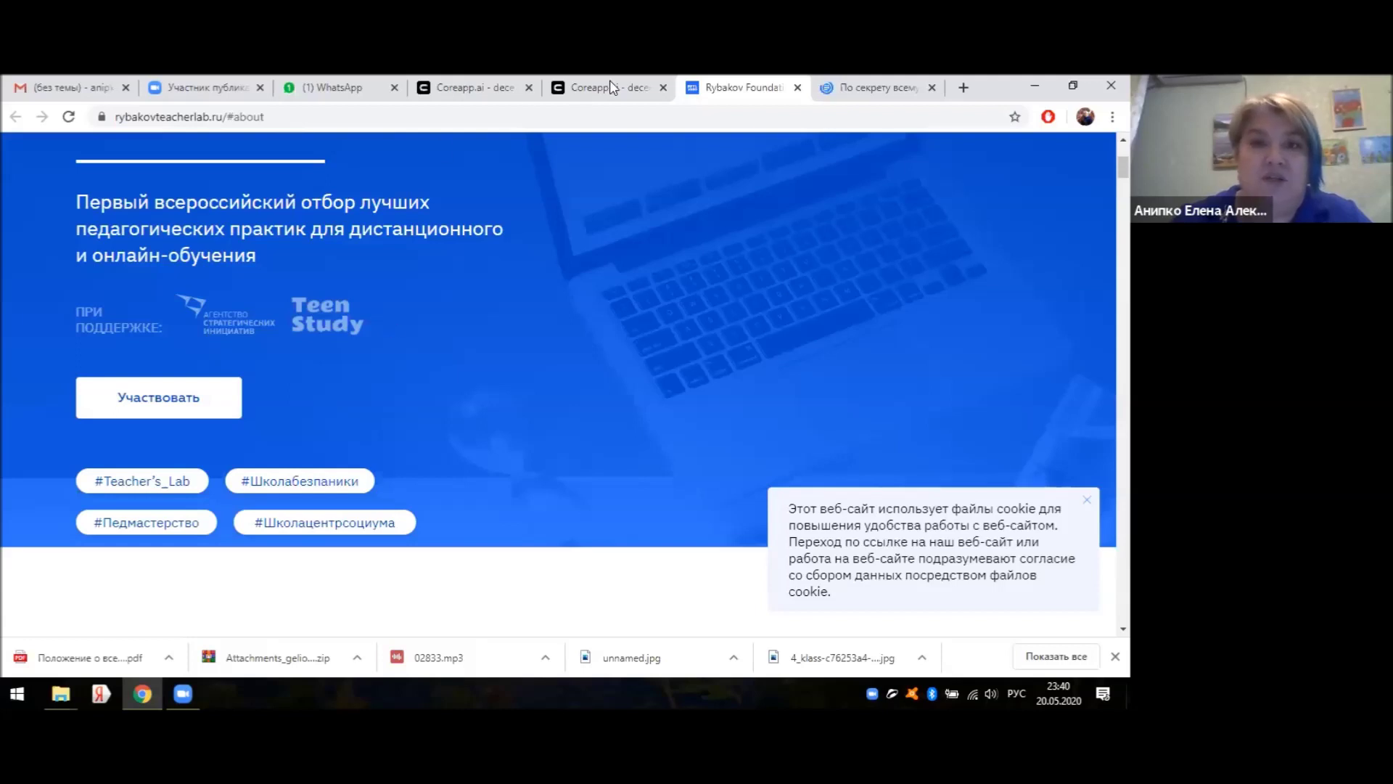
- Close the contest page and advance the lesson presentation to the slide with the contest regulations PDF
{"action": "left_click", "coordinate": [798, 88]}
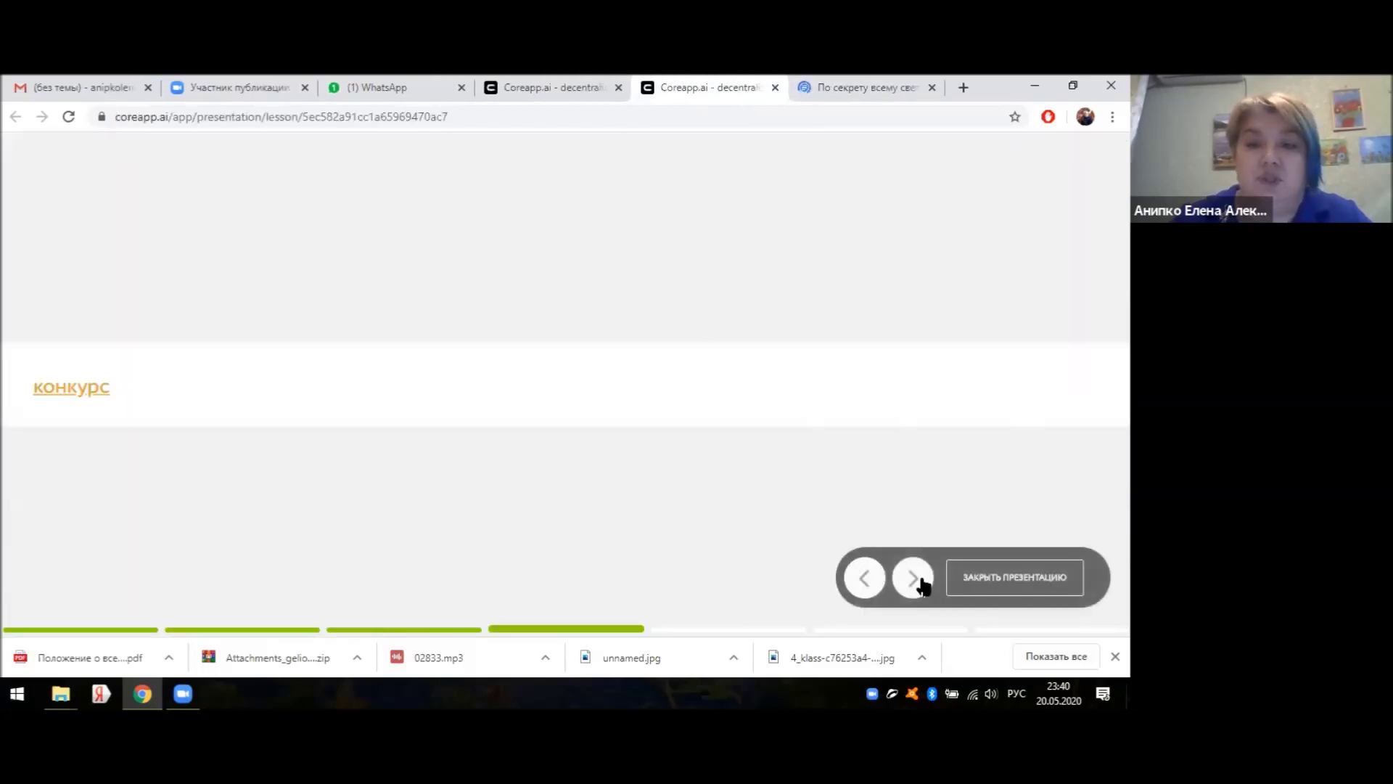
{"action": "left_click", "coordinate": [916, 579]}
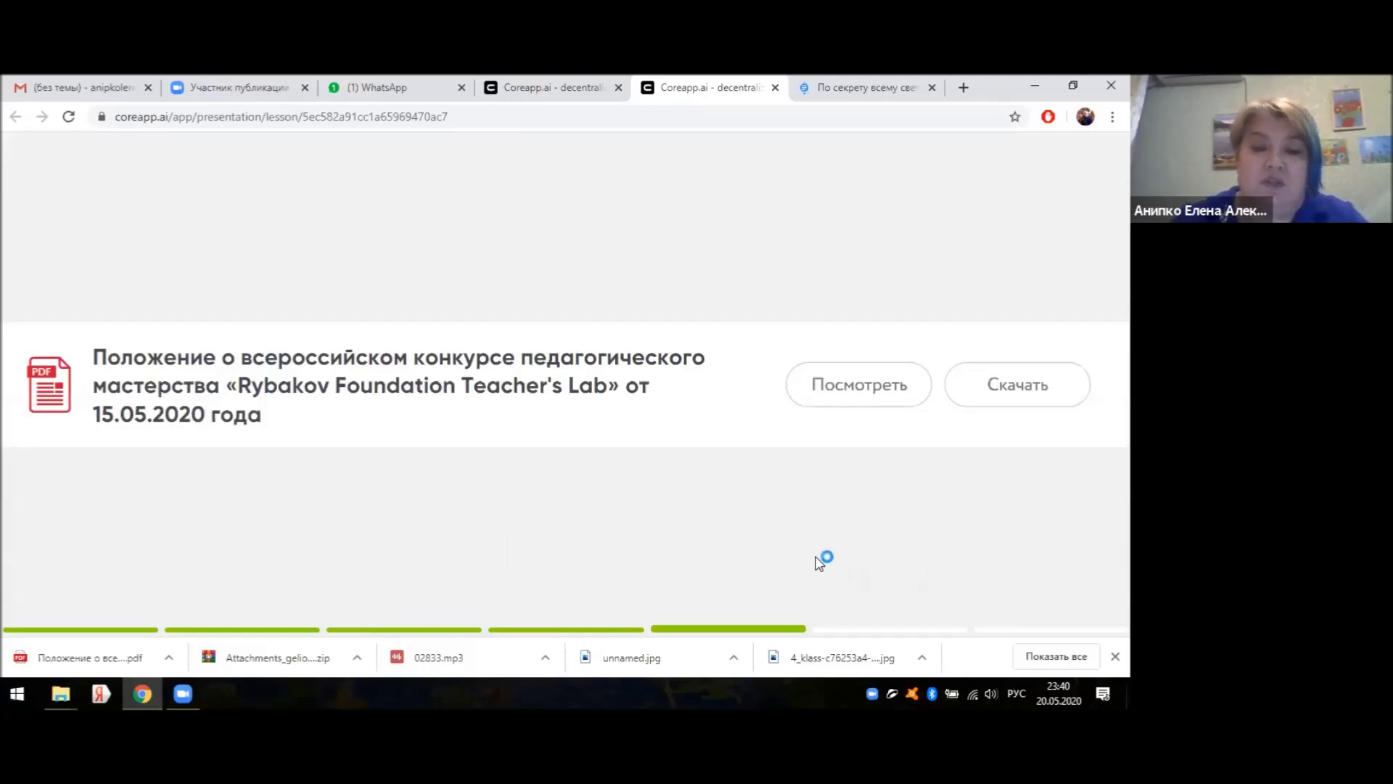
{"action": "left_click", "coordinate": [863, 581]}
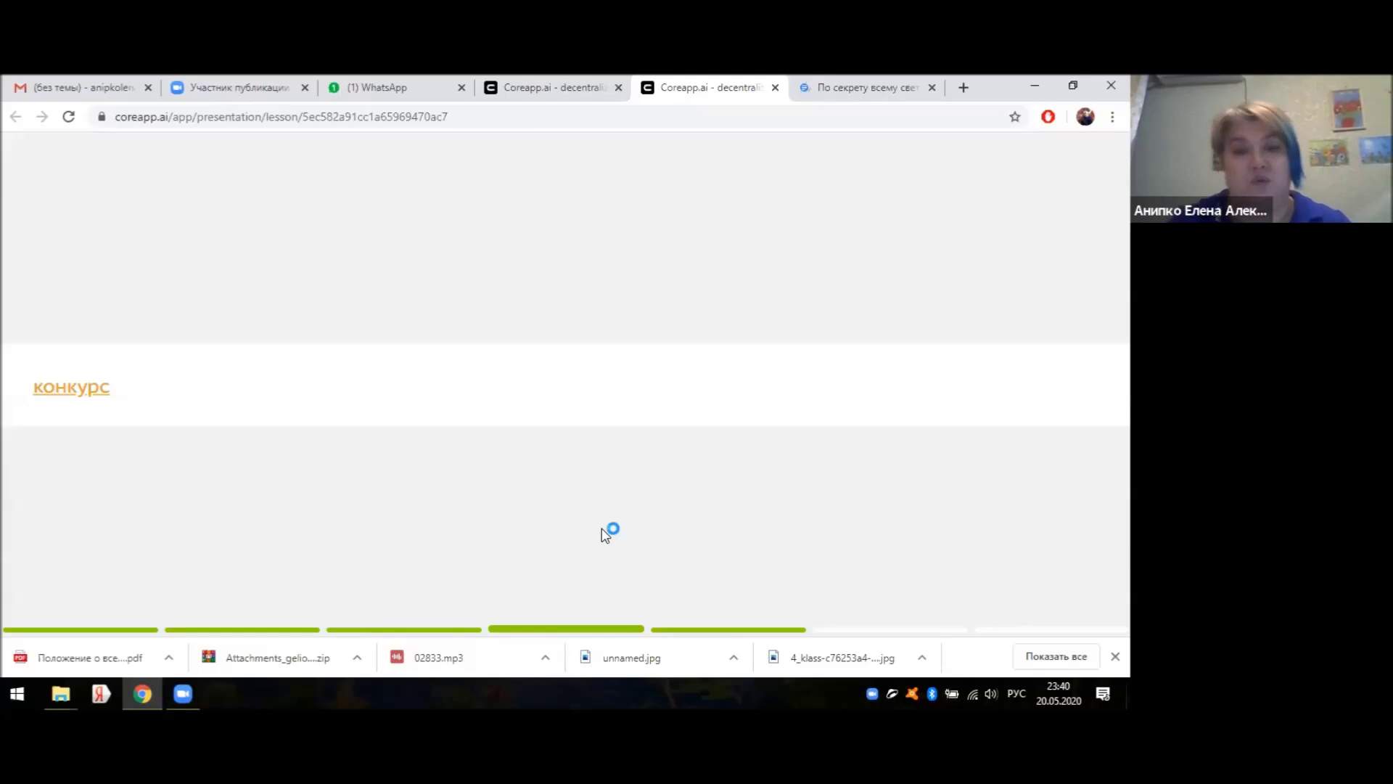
{"action": "mouse_move", "coordinate": [907, 579]}
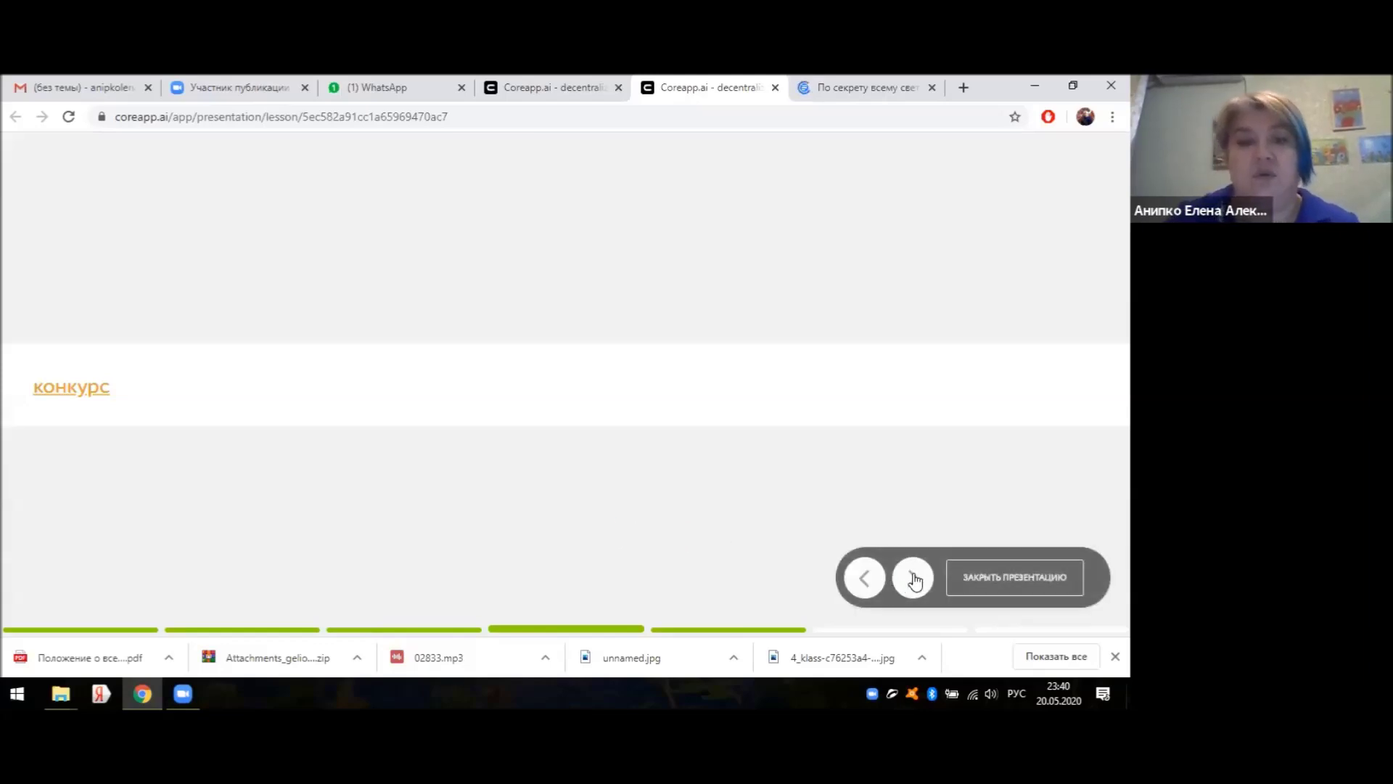
{"action": "left_click", "coordinate": [913, 579]}
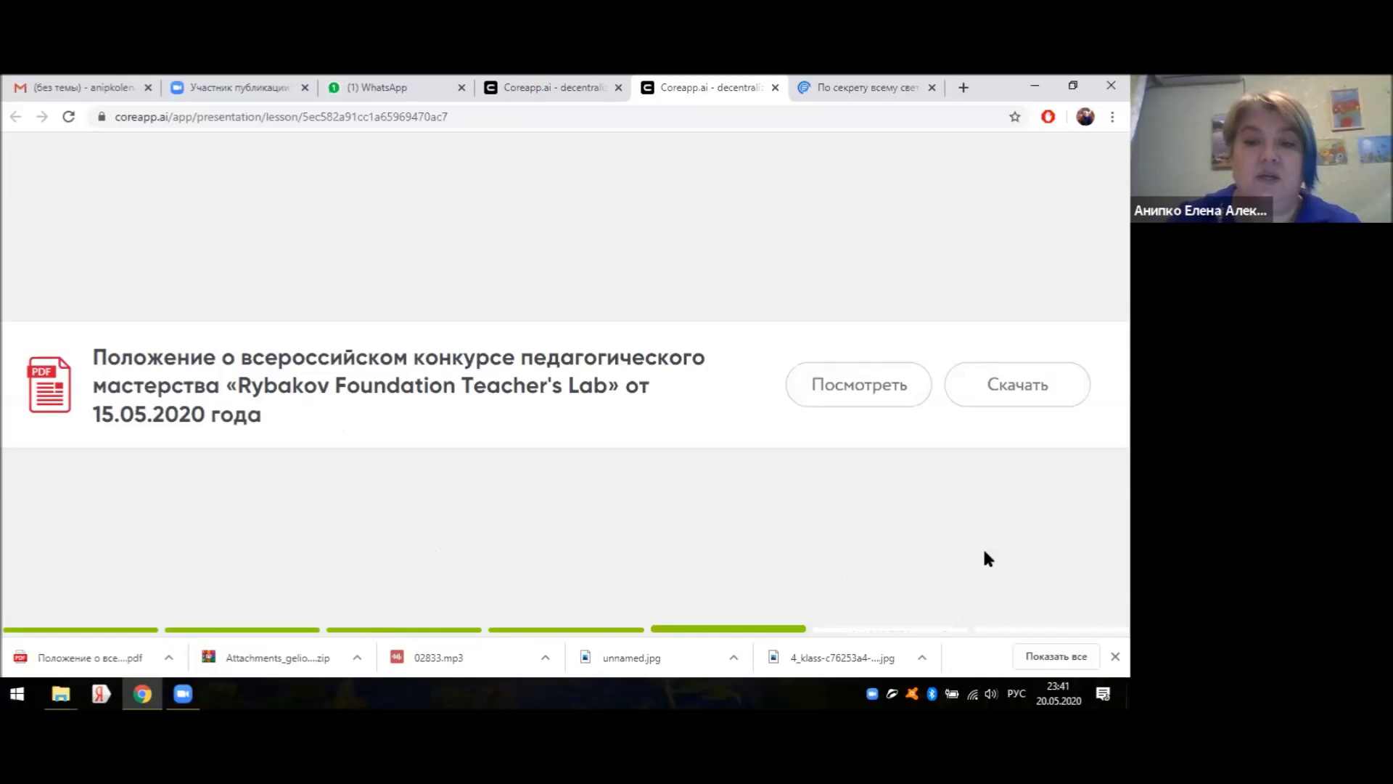
- Advance to the «библиотека уроков» slide, open its link and look over the library page down to the class and subject filters
{"action": "mouse_move", "coordinate": [984, 563]}
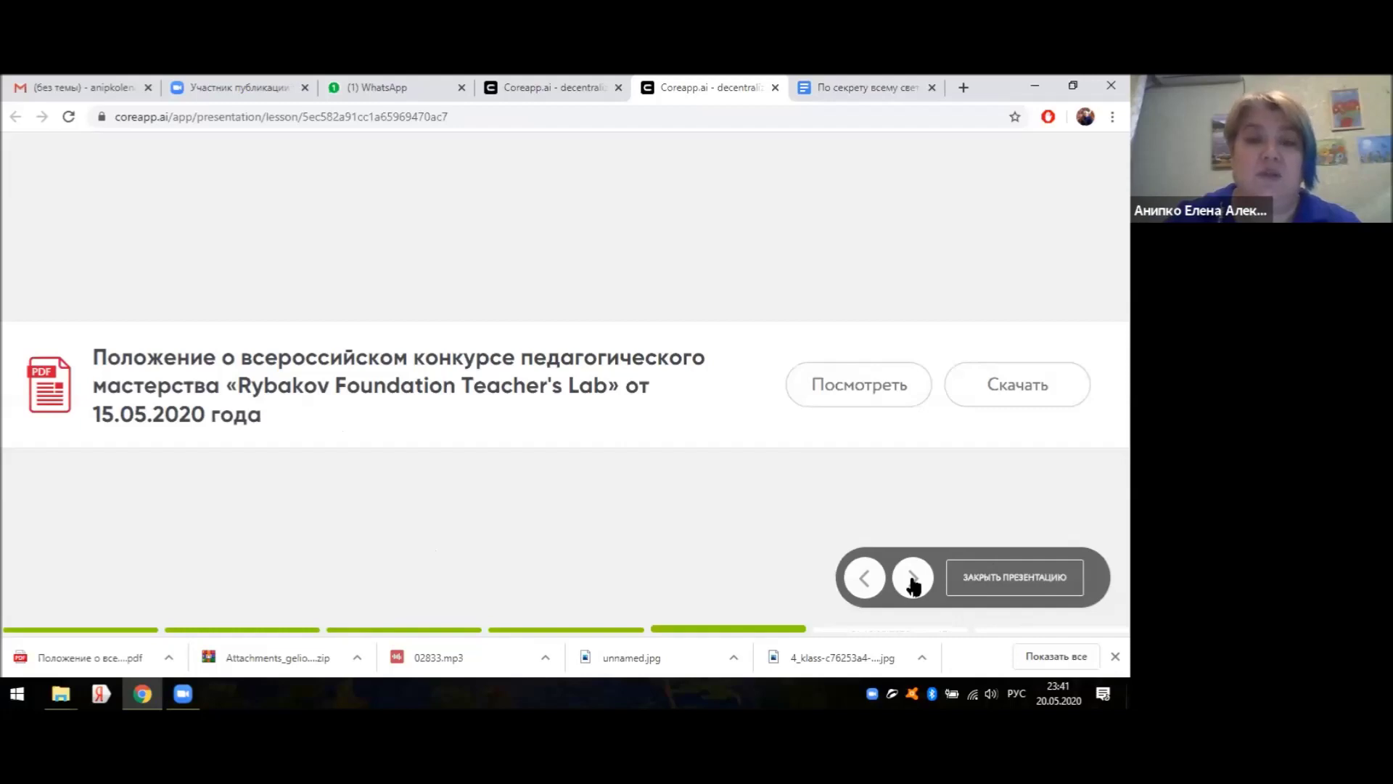
{"action": "left_click", "coordinate": [913, 581]}
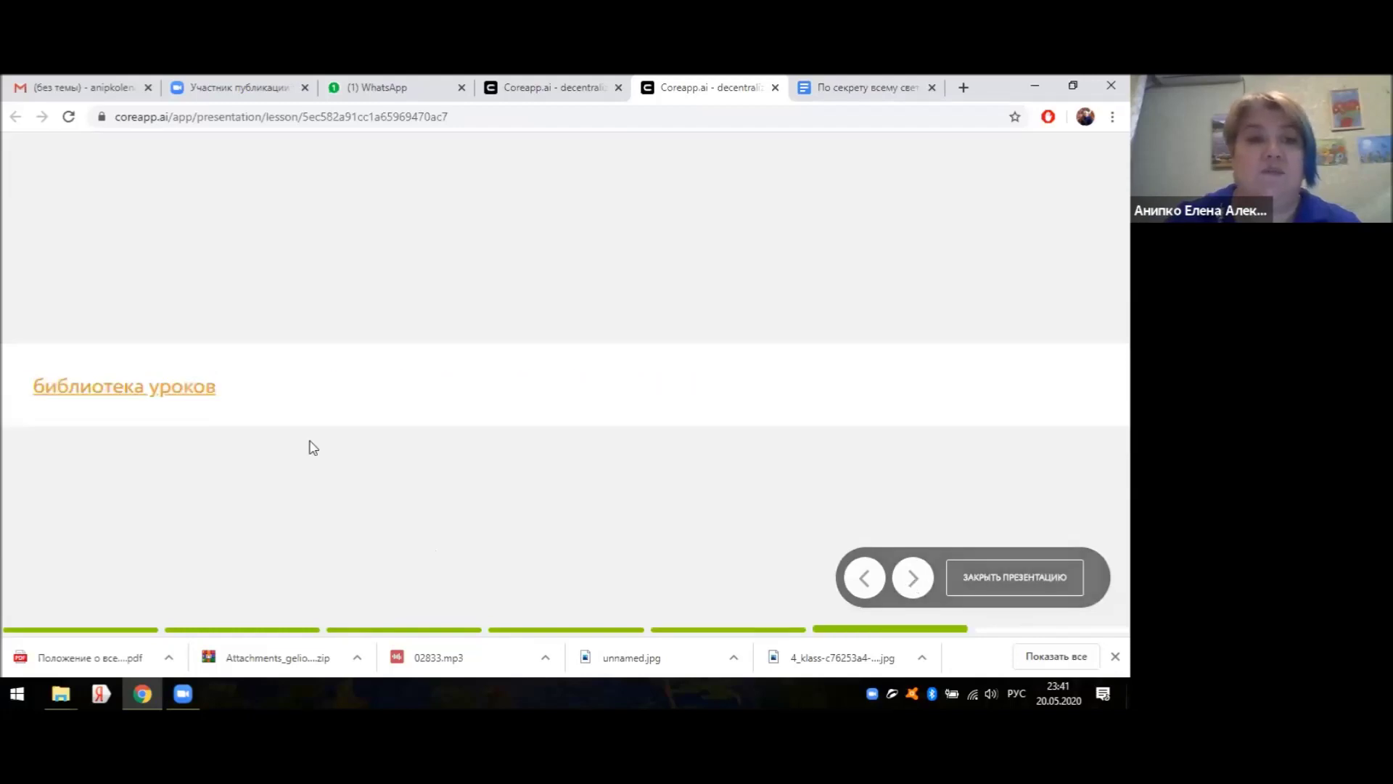
{"action": "left_click", "coordinate": [92, 393]}
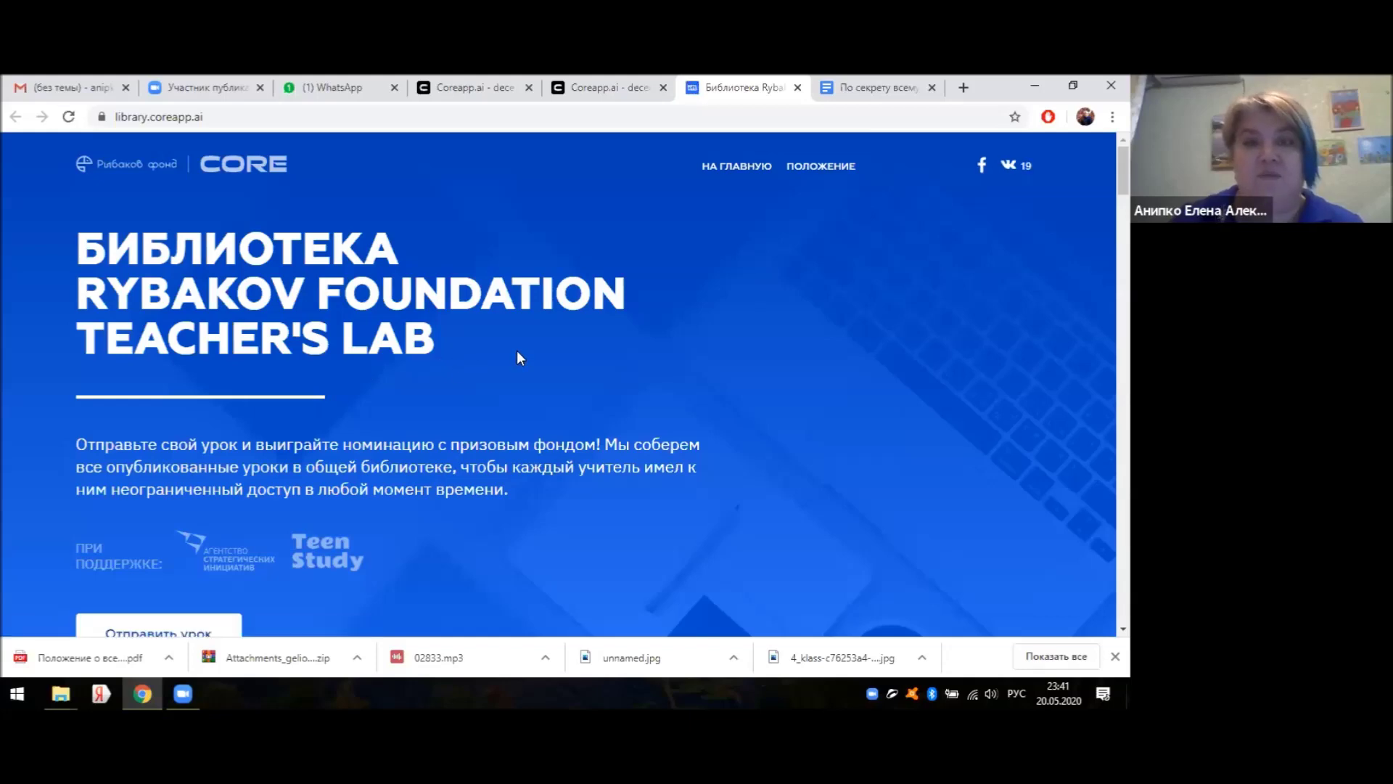
{"action": "scroll", "coordinate": [508, 352], "scroll_direction": "down", "scroll_amount": 1}
{"action": "scroll", "coordinate": [503, 350], "scroll_direction": "up", "scroll_amount": 1}
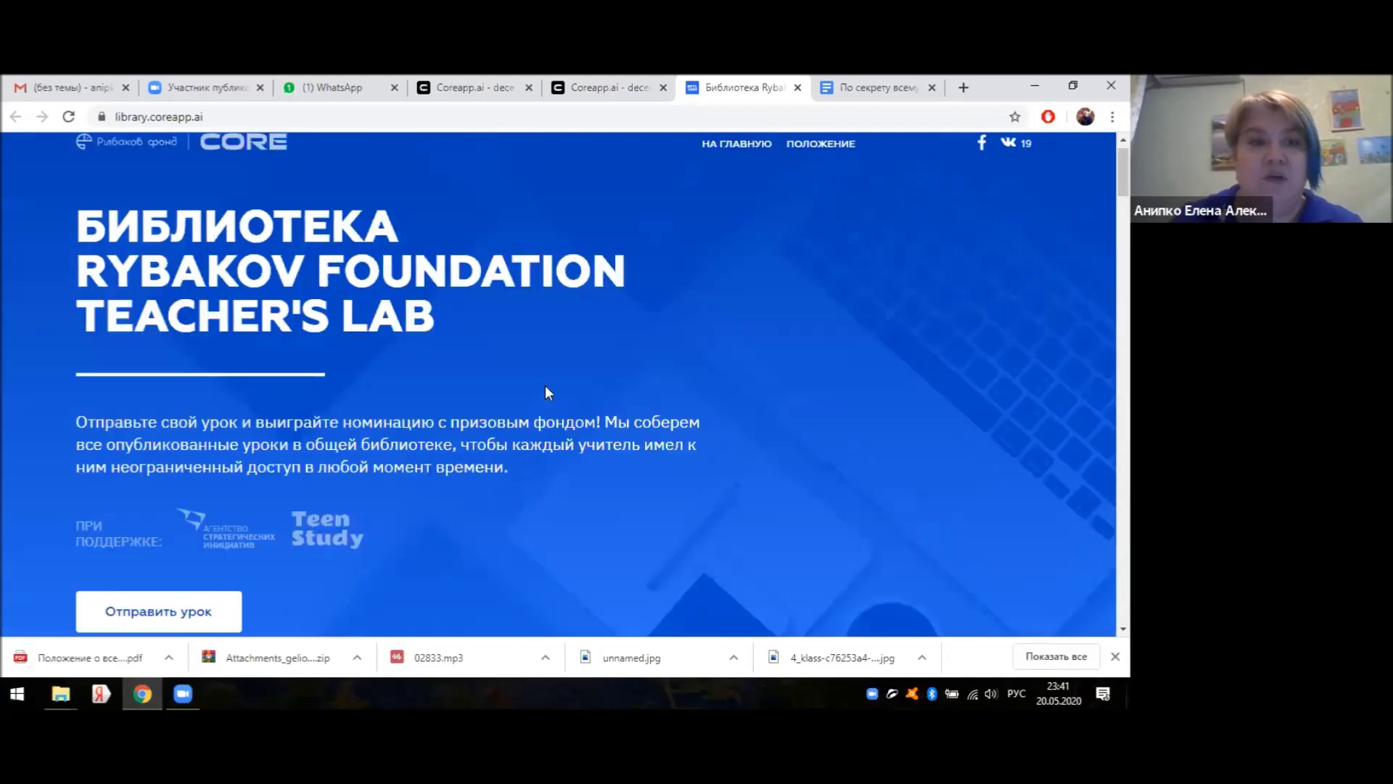
{"action": "scroll", "coordinate": [548, 392], "scroll_direction": "down", "scroll_amount": 3}
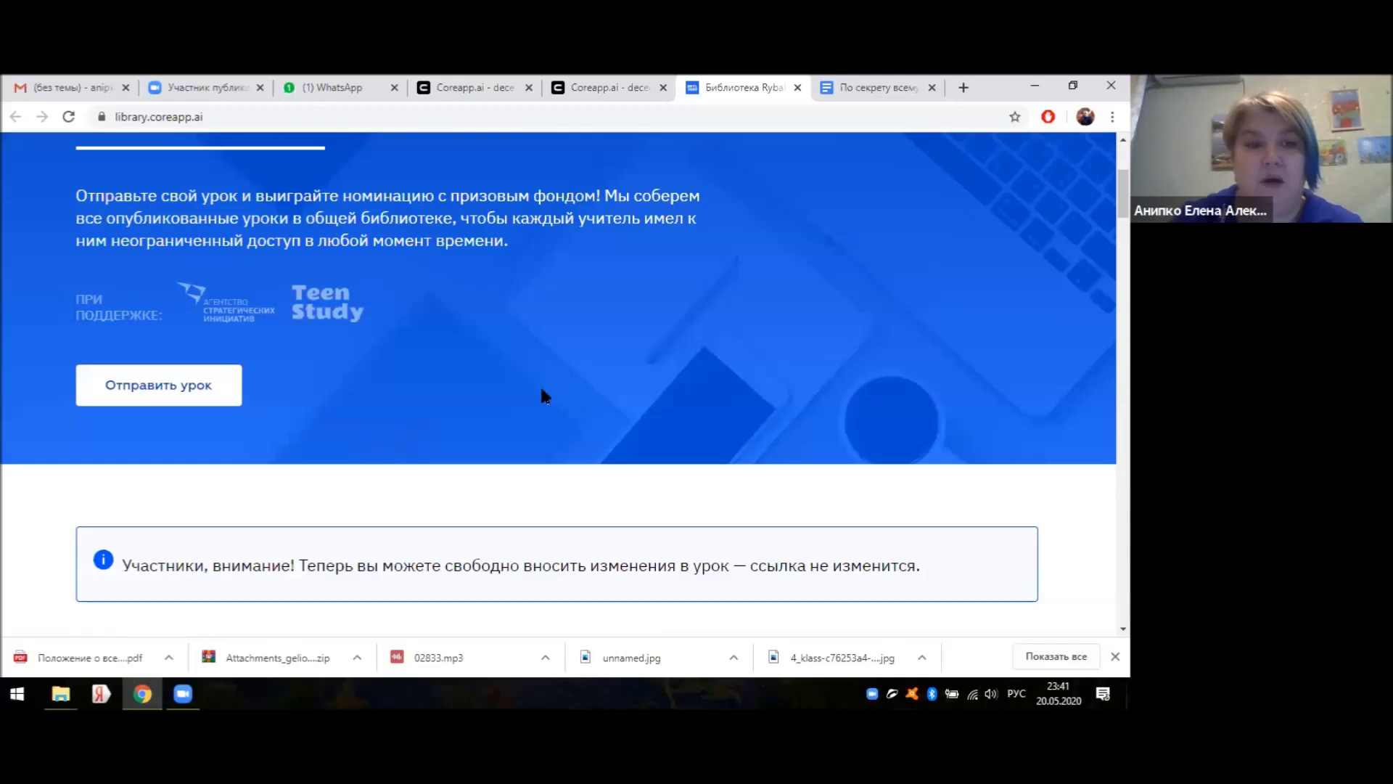
{"action": "scroll", "coordinate": [435, 388], "scroll_direction": "down", "scroll_amount": 2}
{"action": "scroll", "coordinate": [319, 377], "scroll_direction": "down", "scroll_amount": 3}
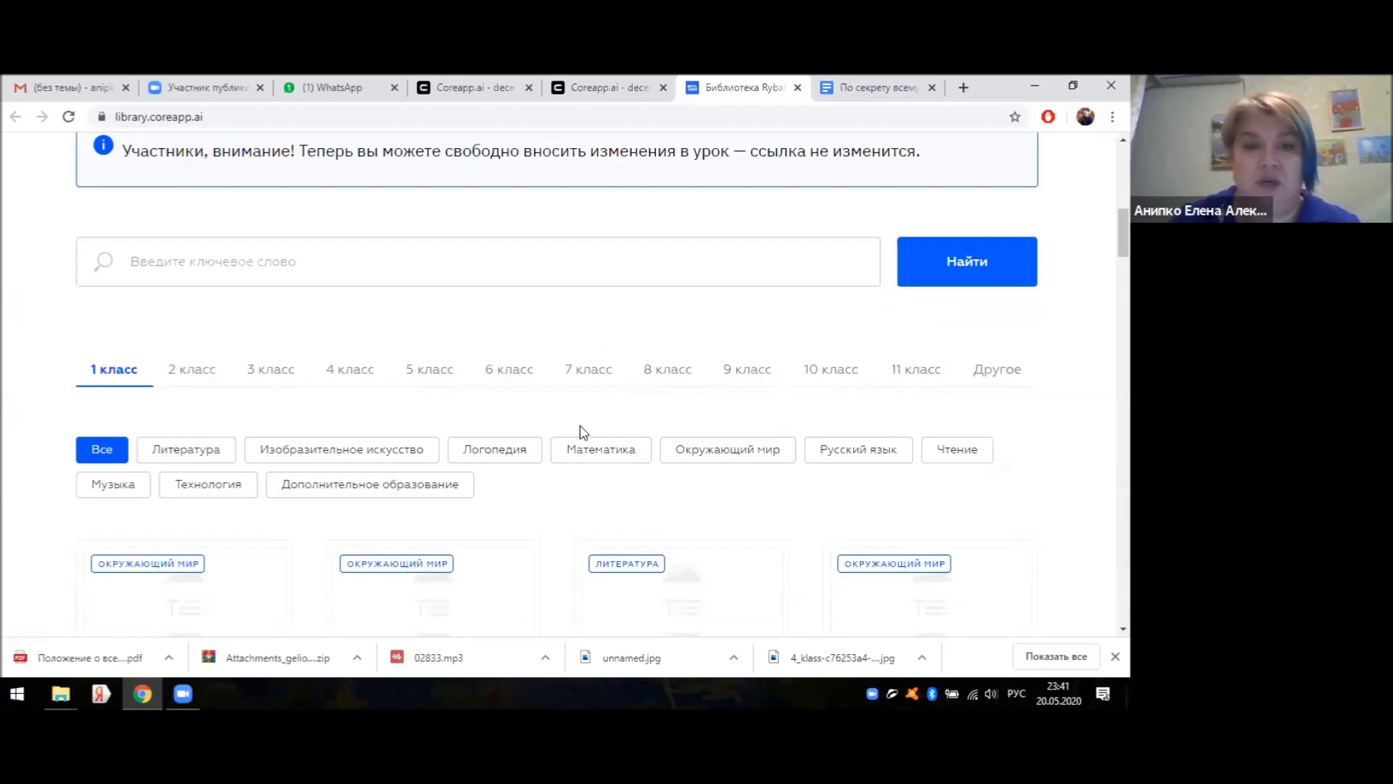
- Filter the lesson library by «4 класс» and «Математика» and look through the matching lessons
{"action": "left_click", "coordinate": [349, 374]}
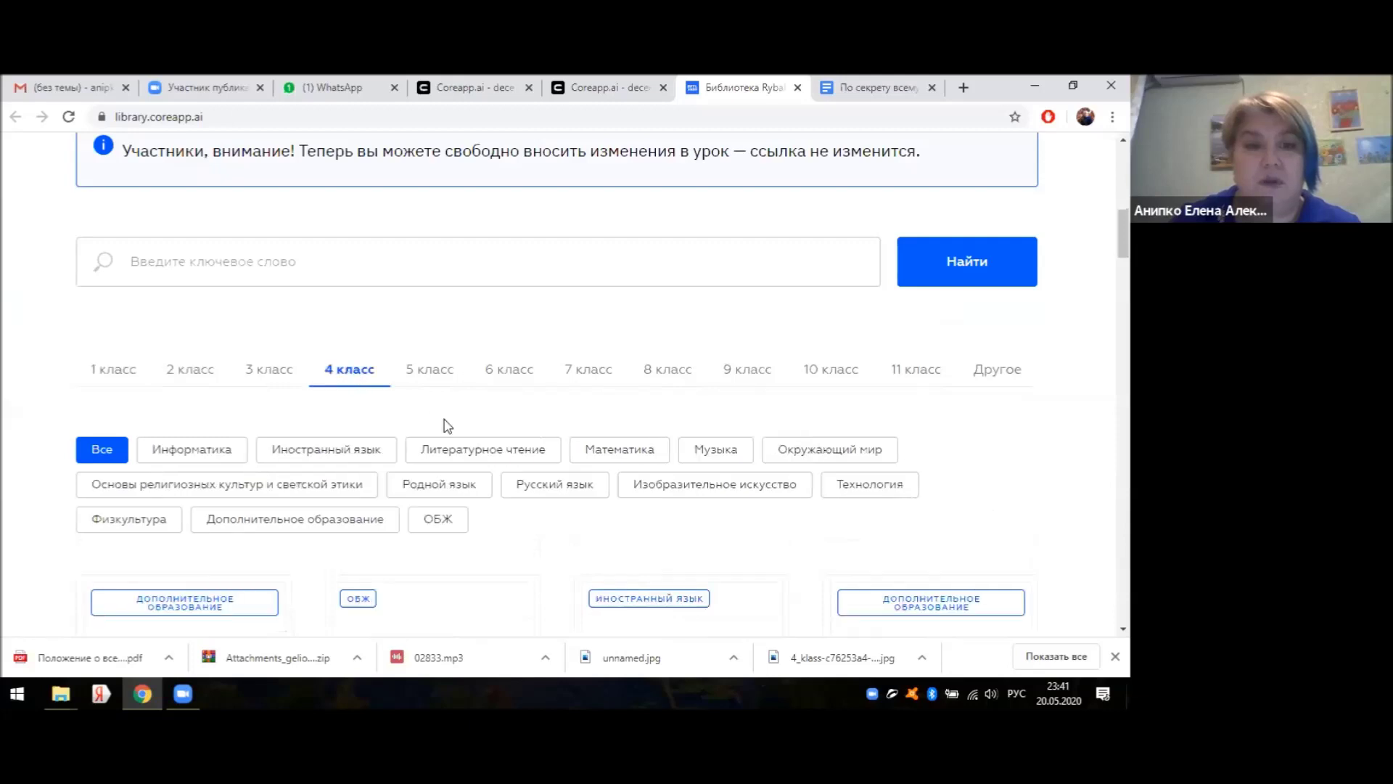
{"action": "left_click", "coordinate": [613, 448]}
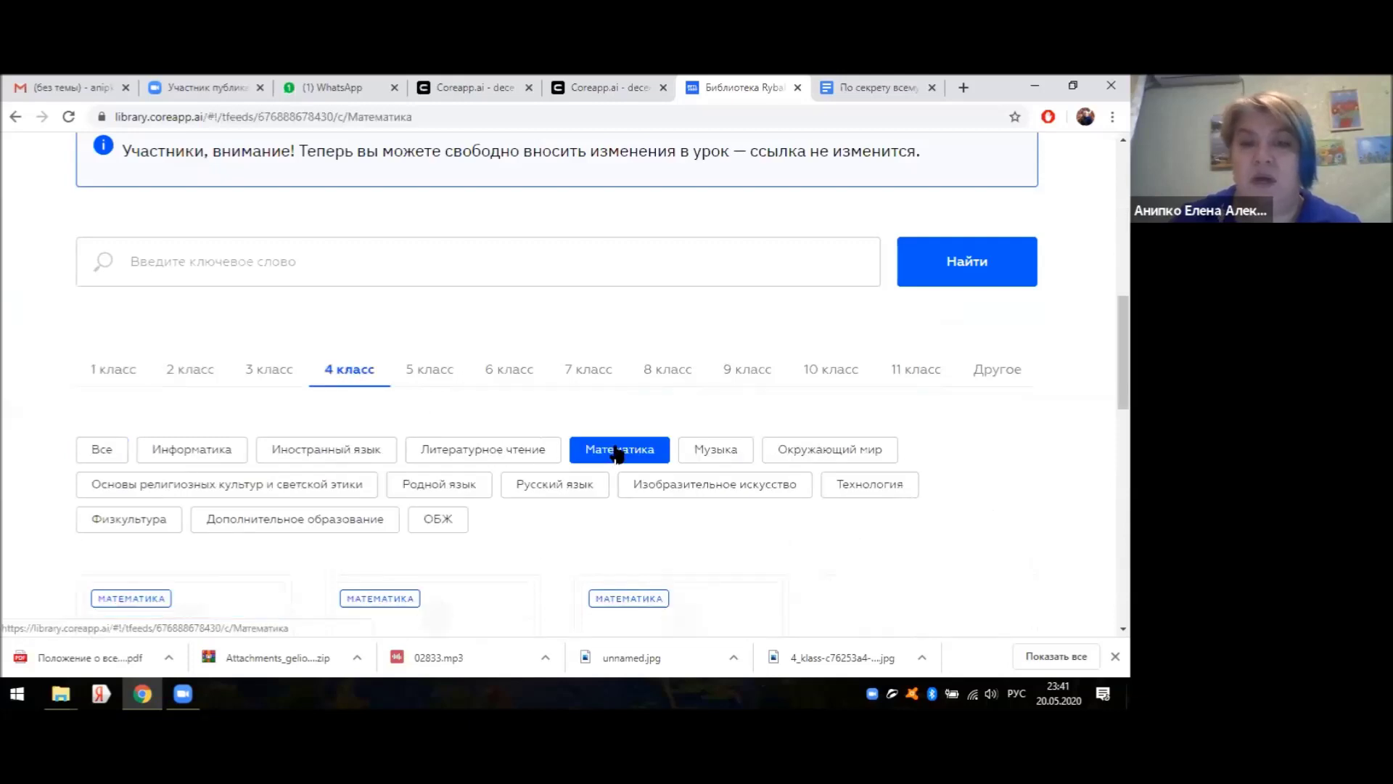
{"action": "scroll", "coordinate": [560, 490], "scroll_direction": "down", "scroll_amount": 2}
{"action": "scroll", "coordinate": [552, 479], "scroll_direction": "down", "scroll_amount": 5}
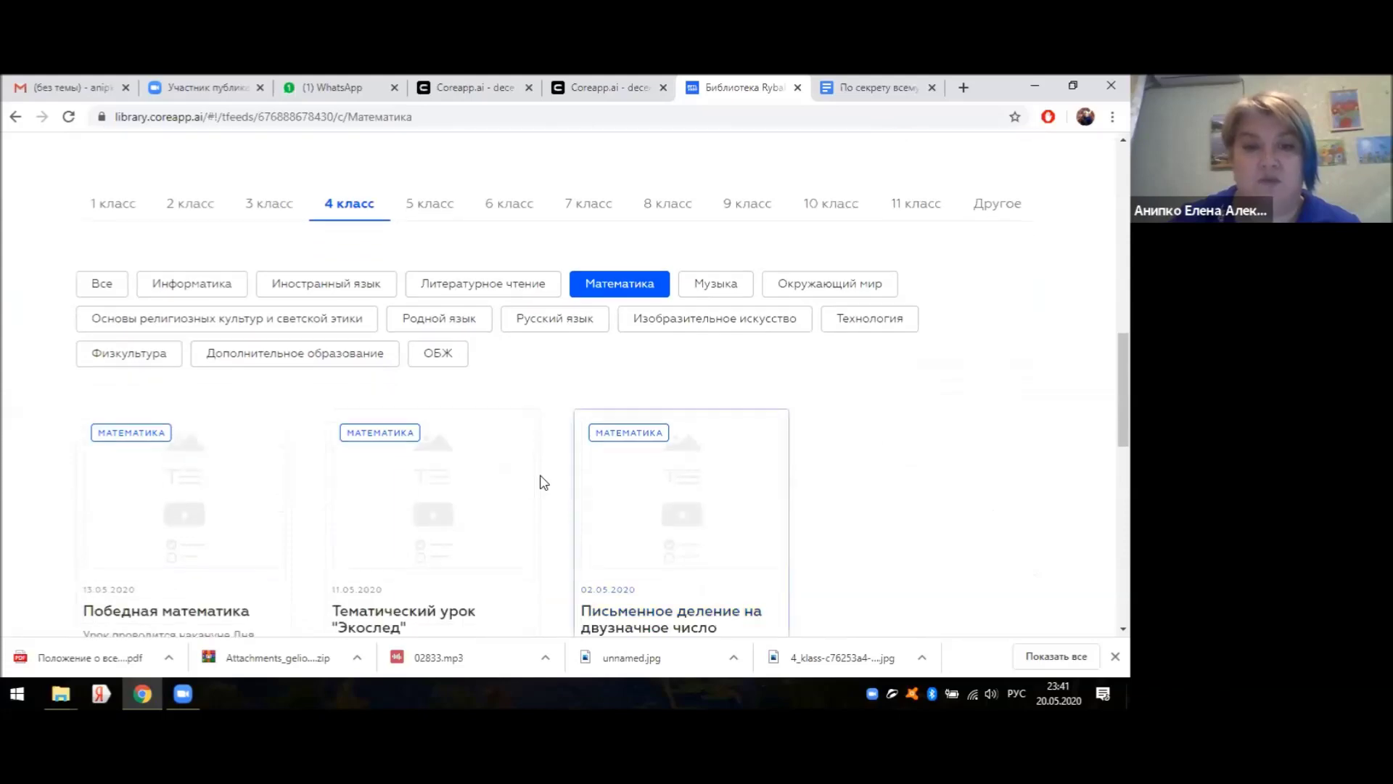
{"action": "scroll", "coordinate": [544, 428], "scroll_direction": "up", "scroll_amount": 1}
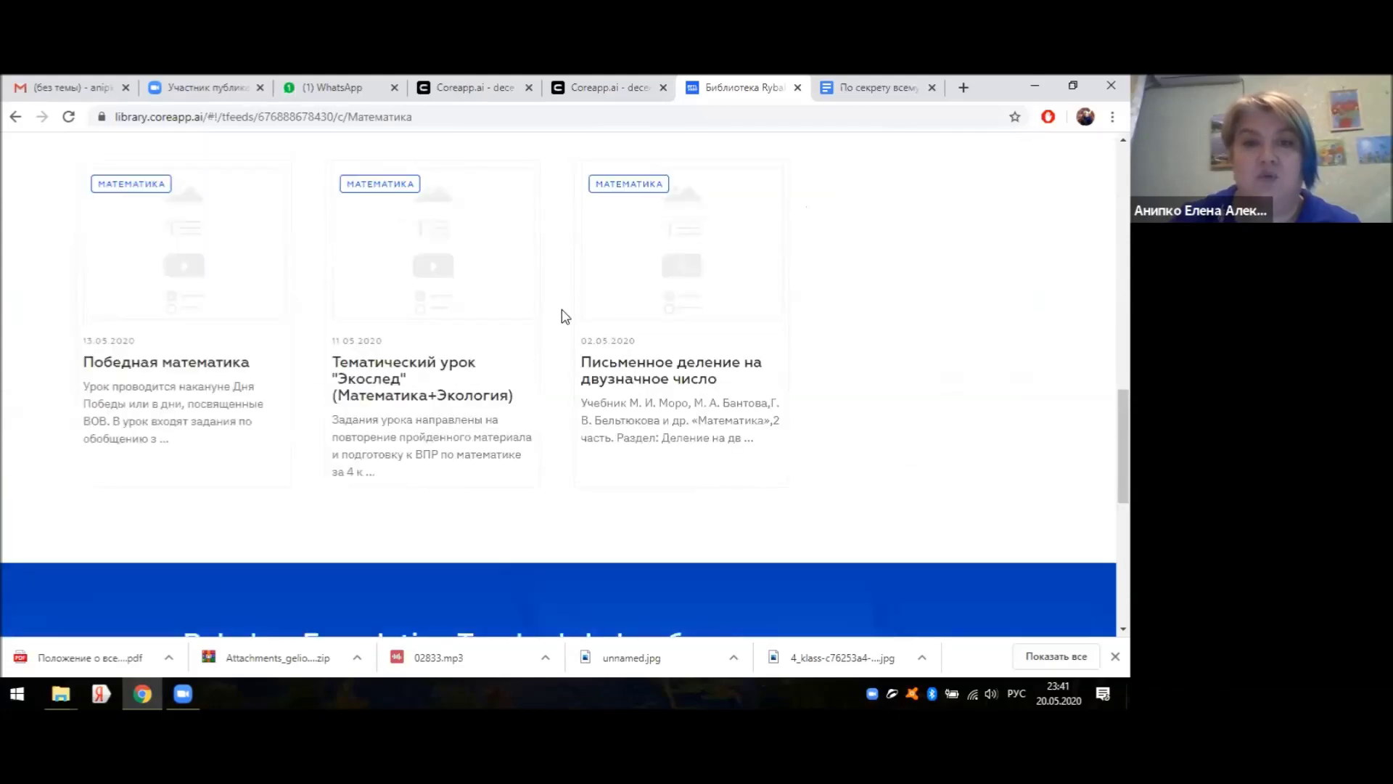
{"action": "scroll", "coordinate": [573, 327], "scroll_direction": "up", "scroll_amount": 1}
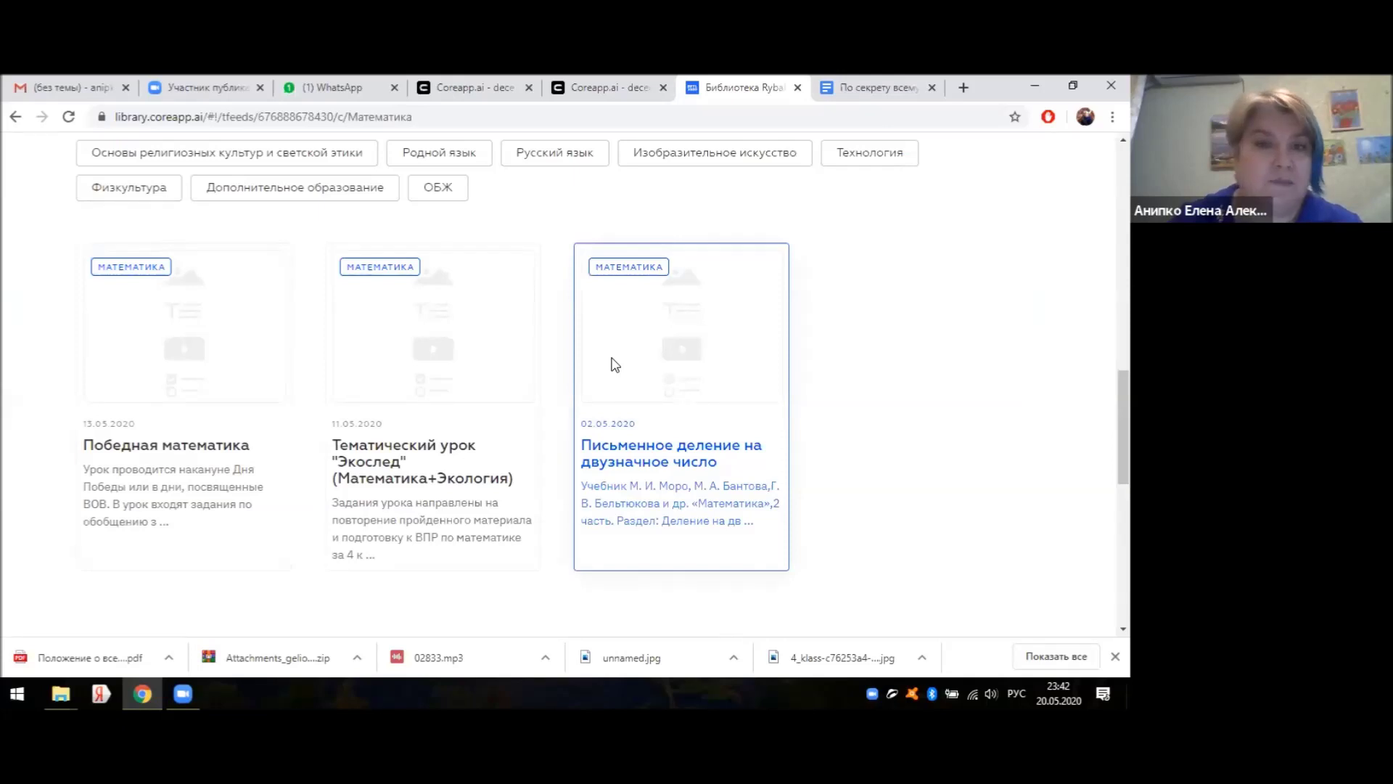
- Open the lesson «Письменное деление на двузначное число» and review its description
{"action": "left_click", "coordinate": [617, 366]}
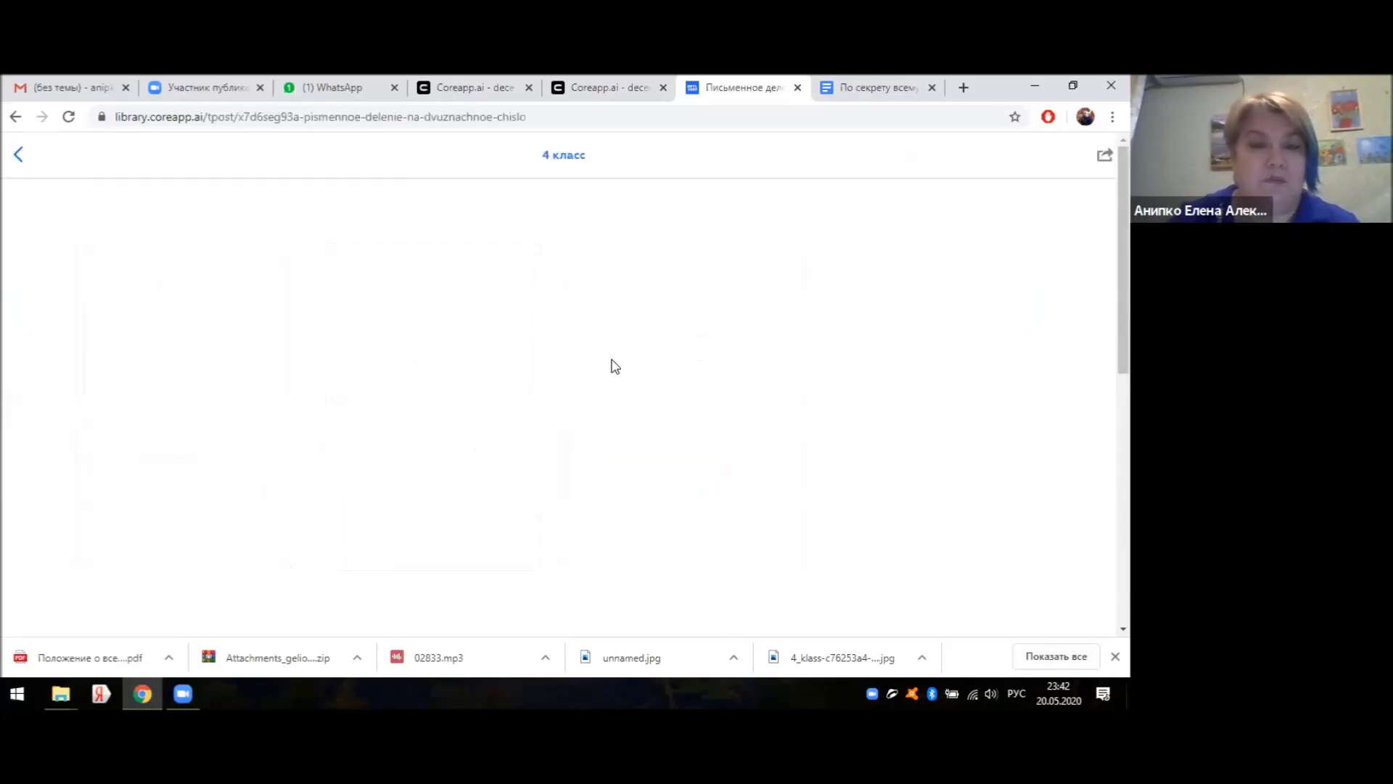
{"action": "scroll", "coordinate": [616, 382], "scroll_direction": "down", "scroll_amount": 4}
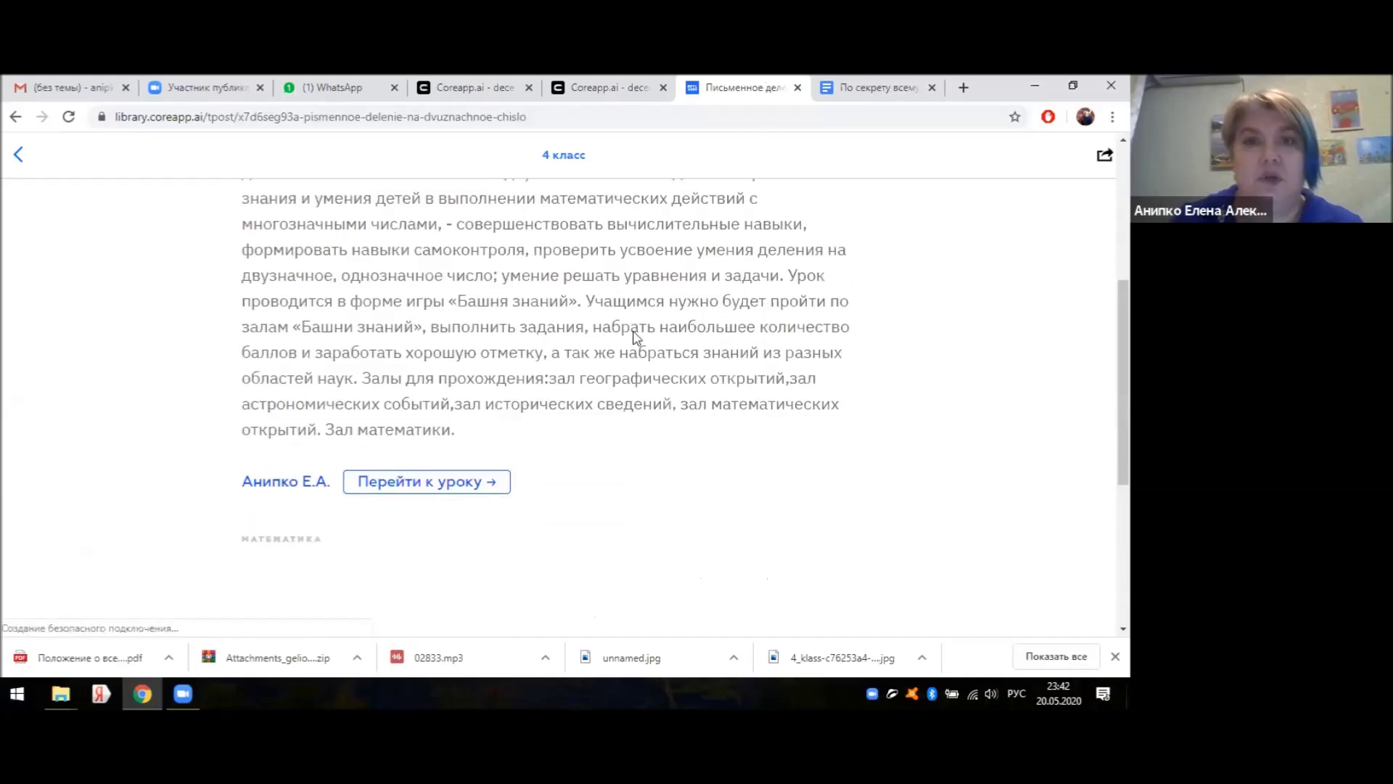
{"action": "scroll", "coordinate": [533, 395], "scroll_direction": "up", "scroll_amount": 3}
{"action": "scroll", "coordinate": [533, 395], "scroll_direction": "up", "scroll_amount": 1}
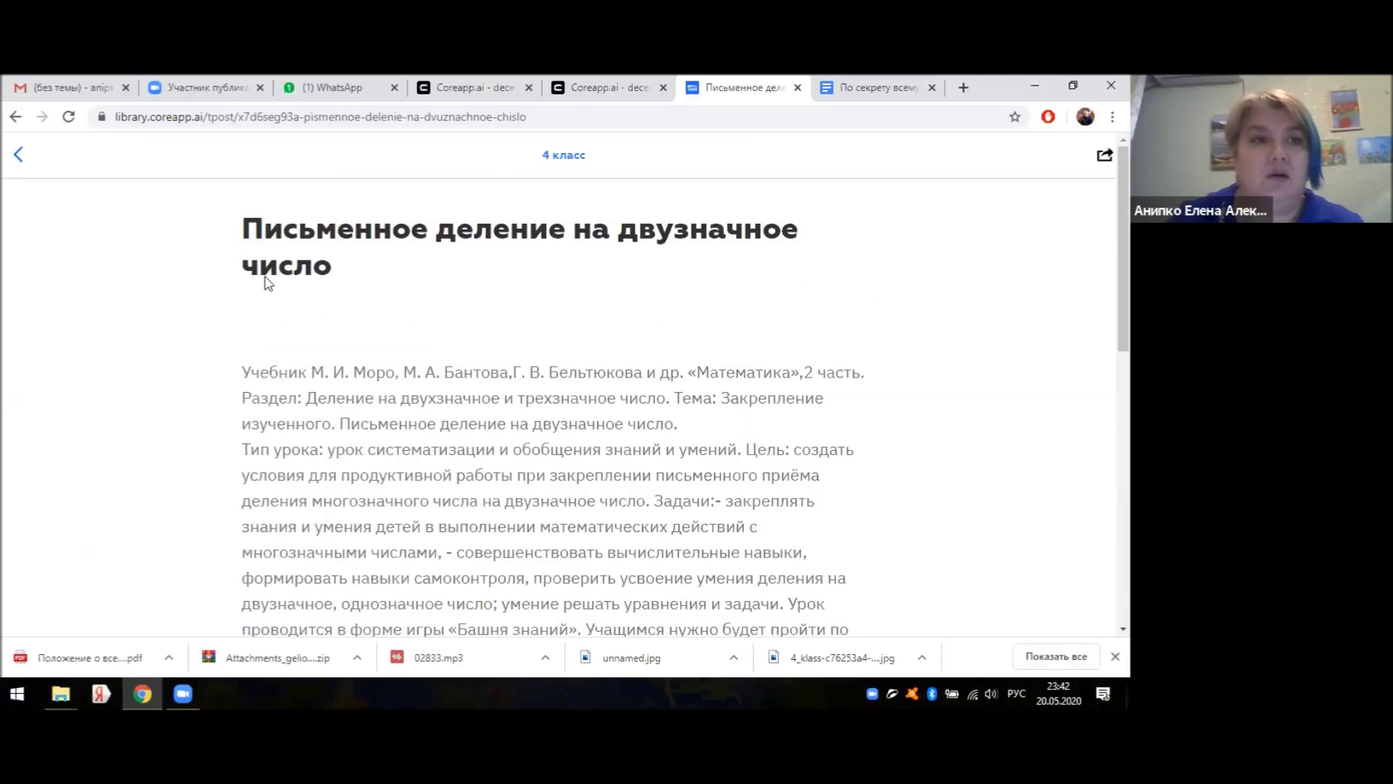
- Return from the lesson description to the library's start and close the library page
{"action": "left_click", "coordinate": [18, 155]}
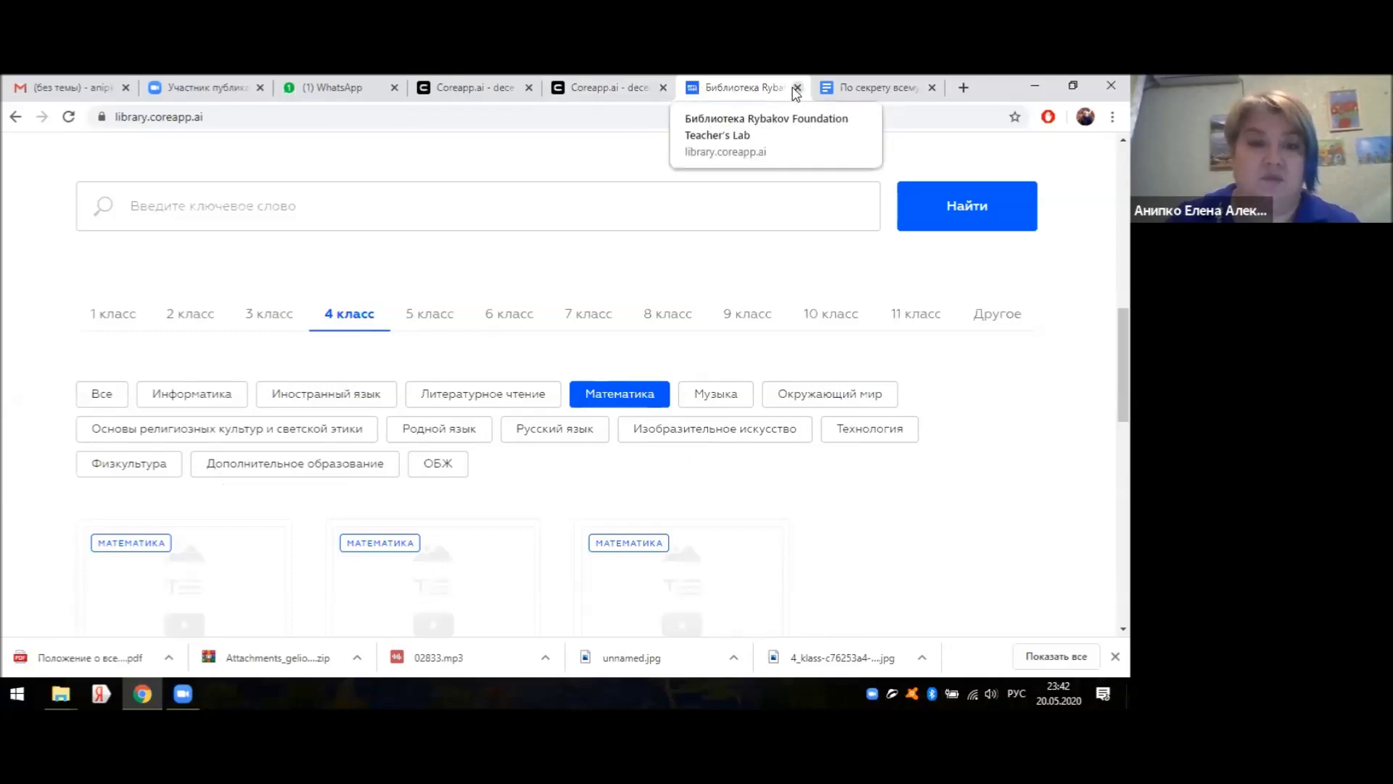
{"action": "scroll", "coordinate": [702, 238], "scroll_direction": "up", "scroll_amount": 10}
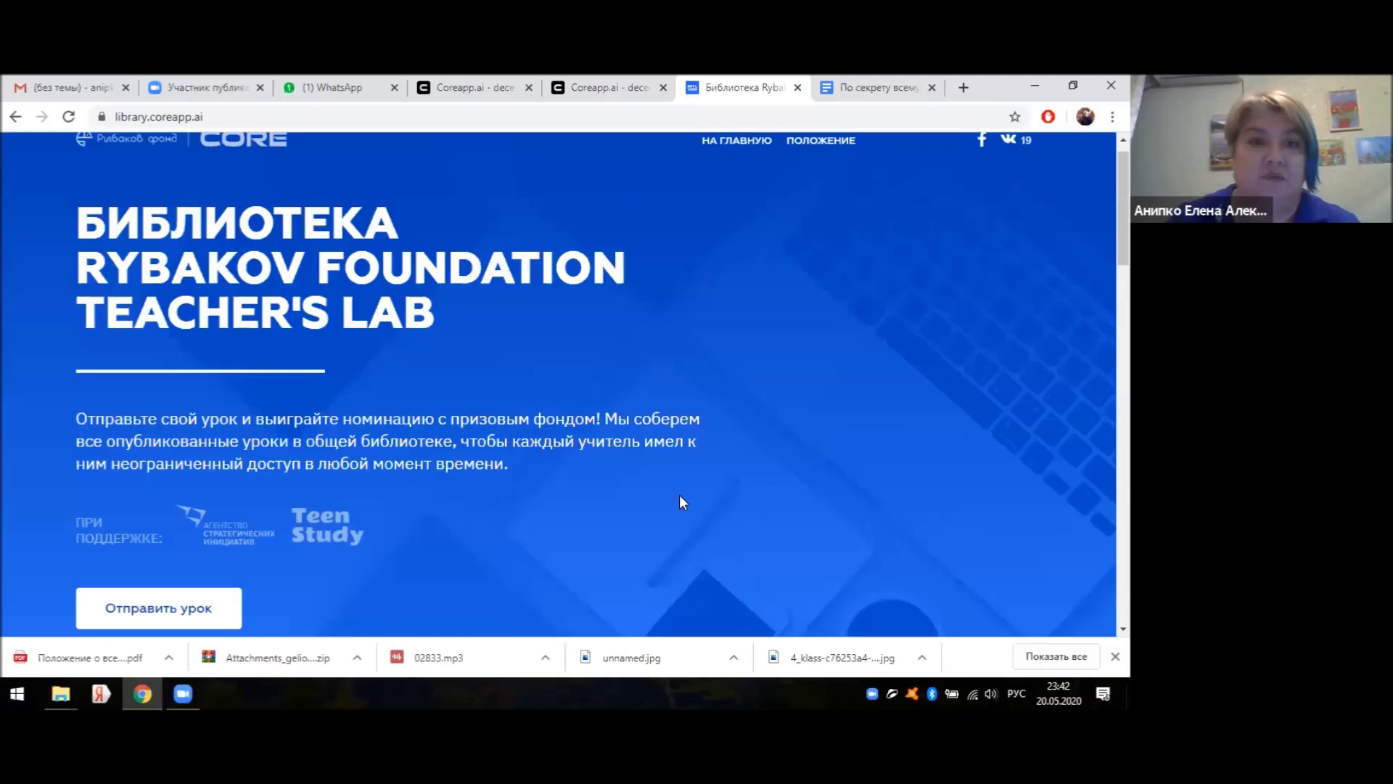
{"action": "left_click", "coordinate": [798, 87]}
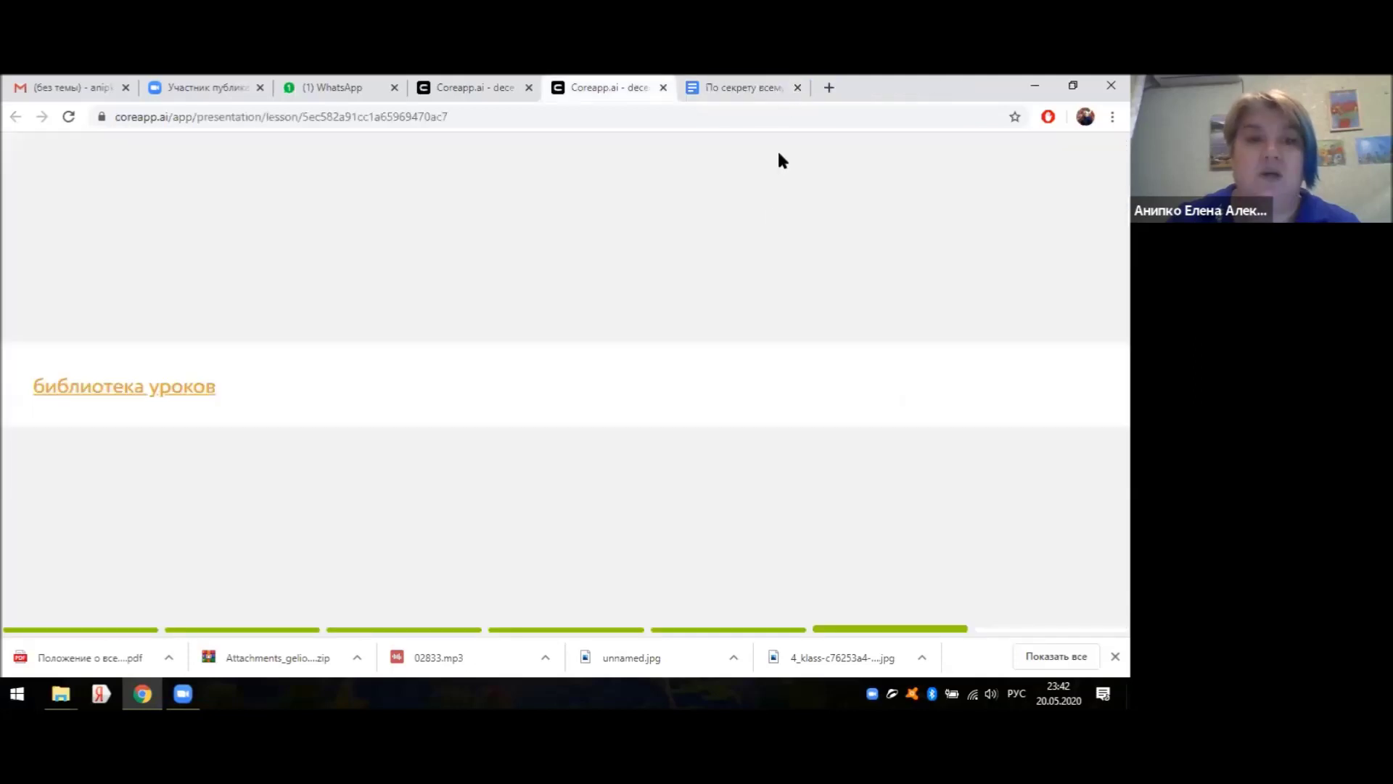
- Advance to the «Документ (ссылки)» slide, open its link and review the table of resource links in the document
{"action": "mouse_move", "coordinate": [965, 577]}
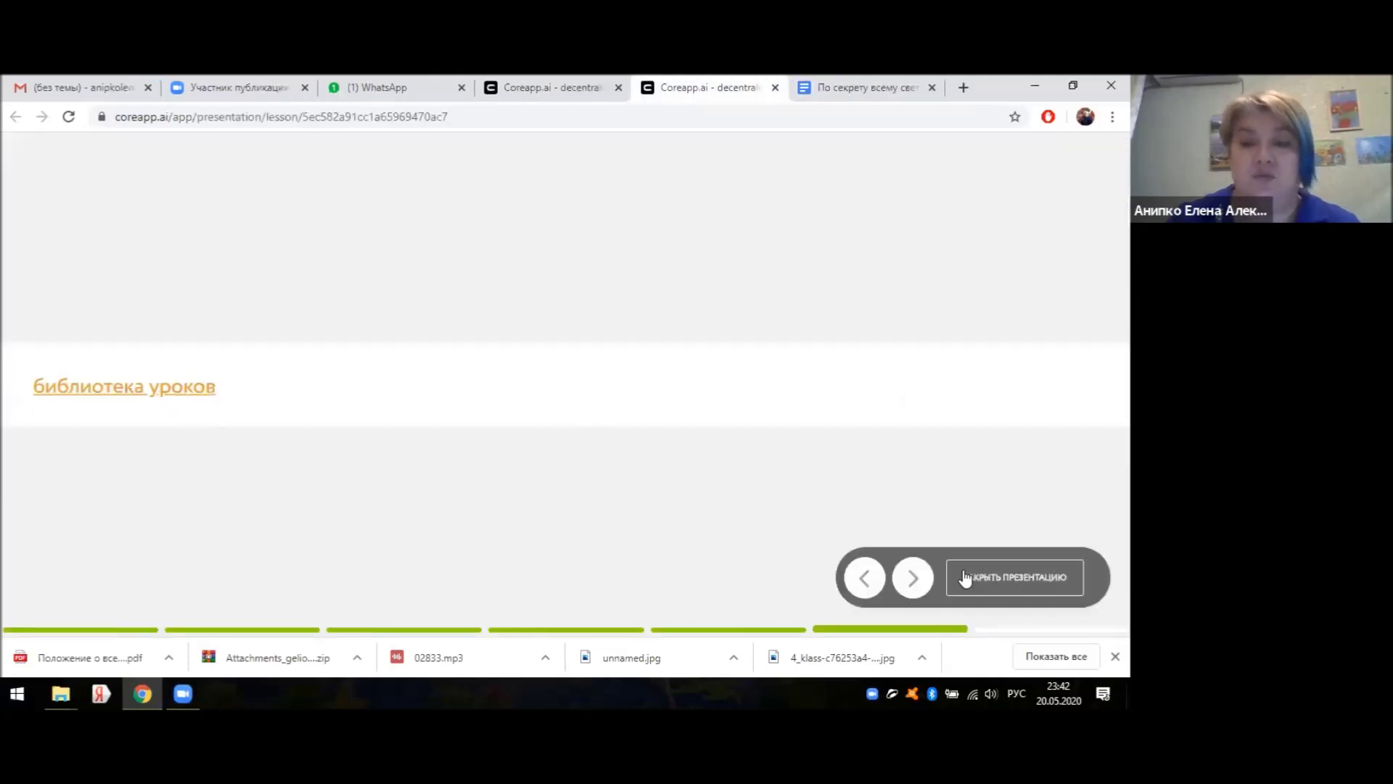
{"action": "left_click", "coordinate": [915, 579]}
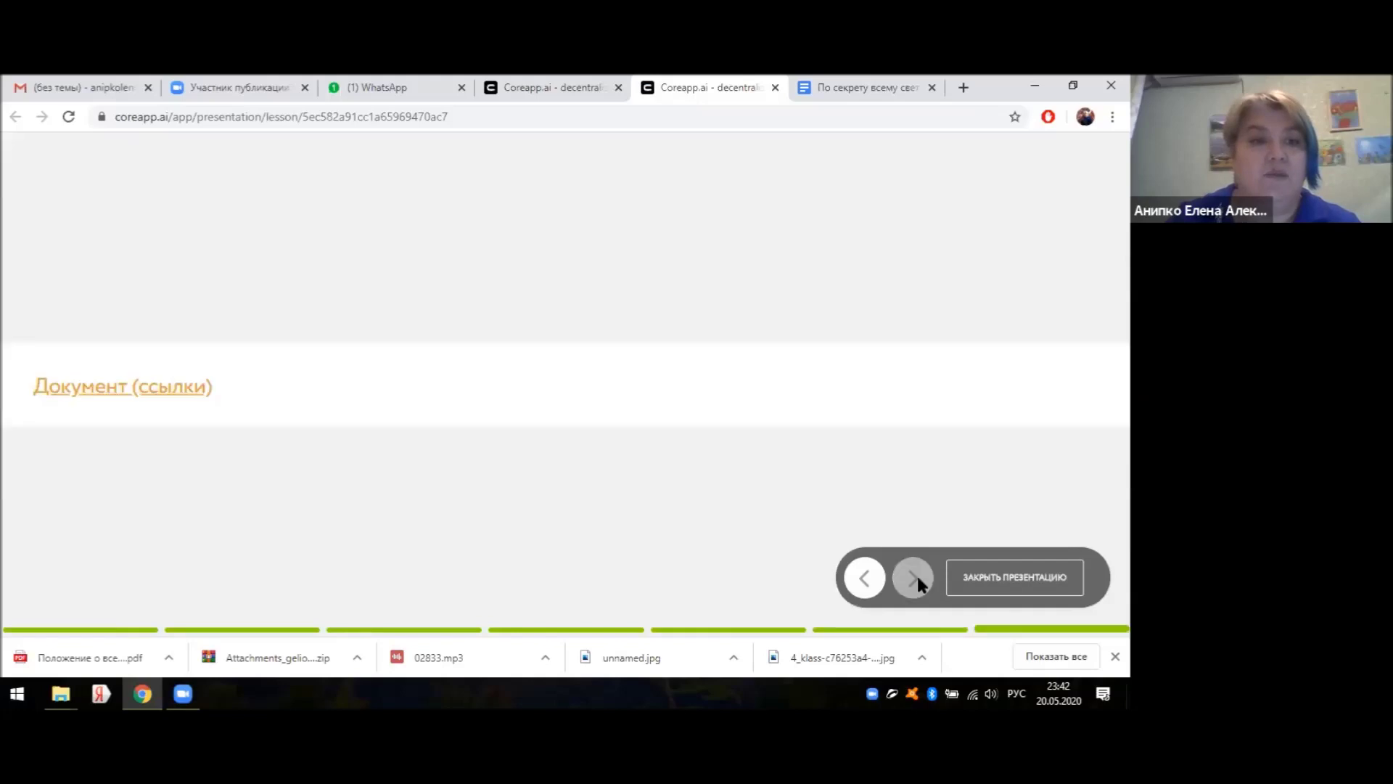
{"action": "left_click", "coordinate": [98, 390]}
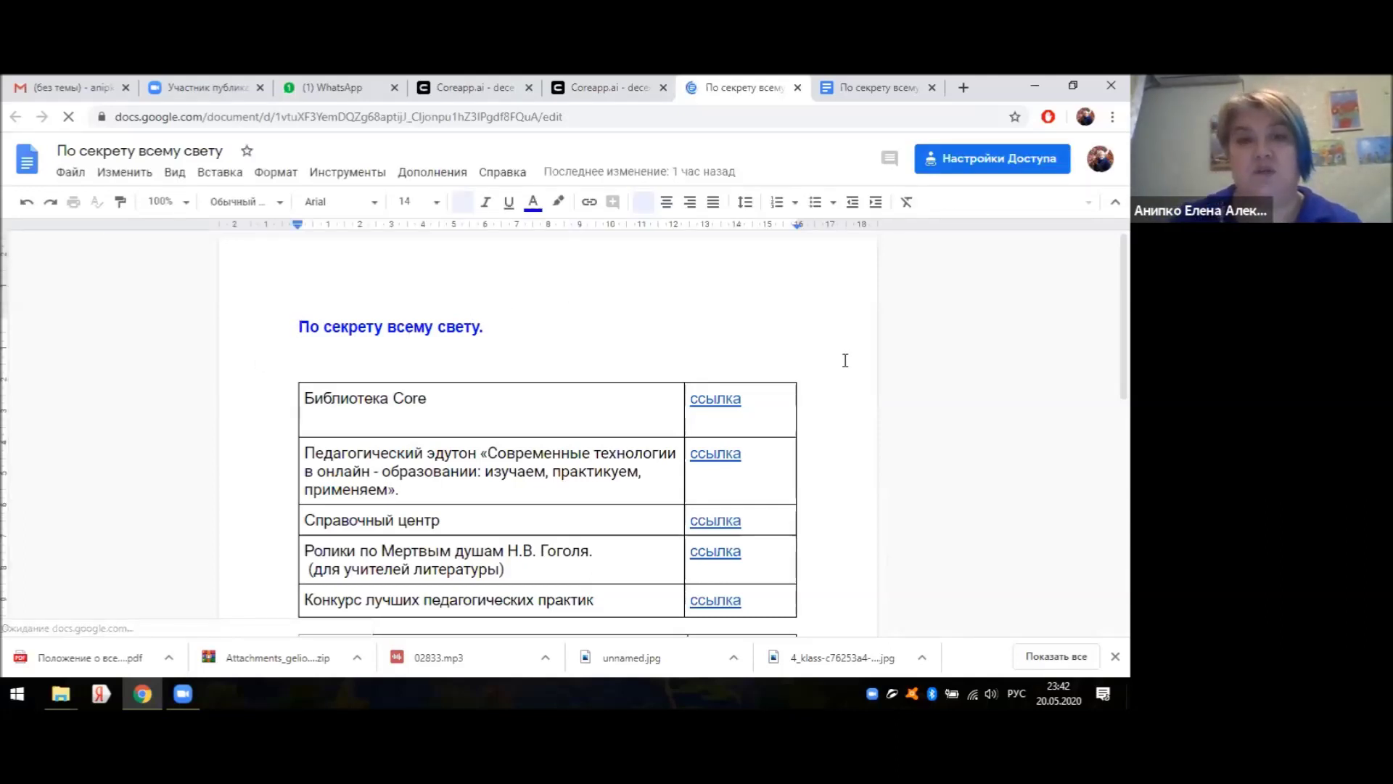
{"action": "scroll", "coordinate": [485, 383], "scroll_direction": "down", "scroll_amount": 1}
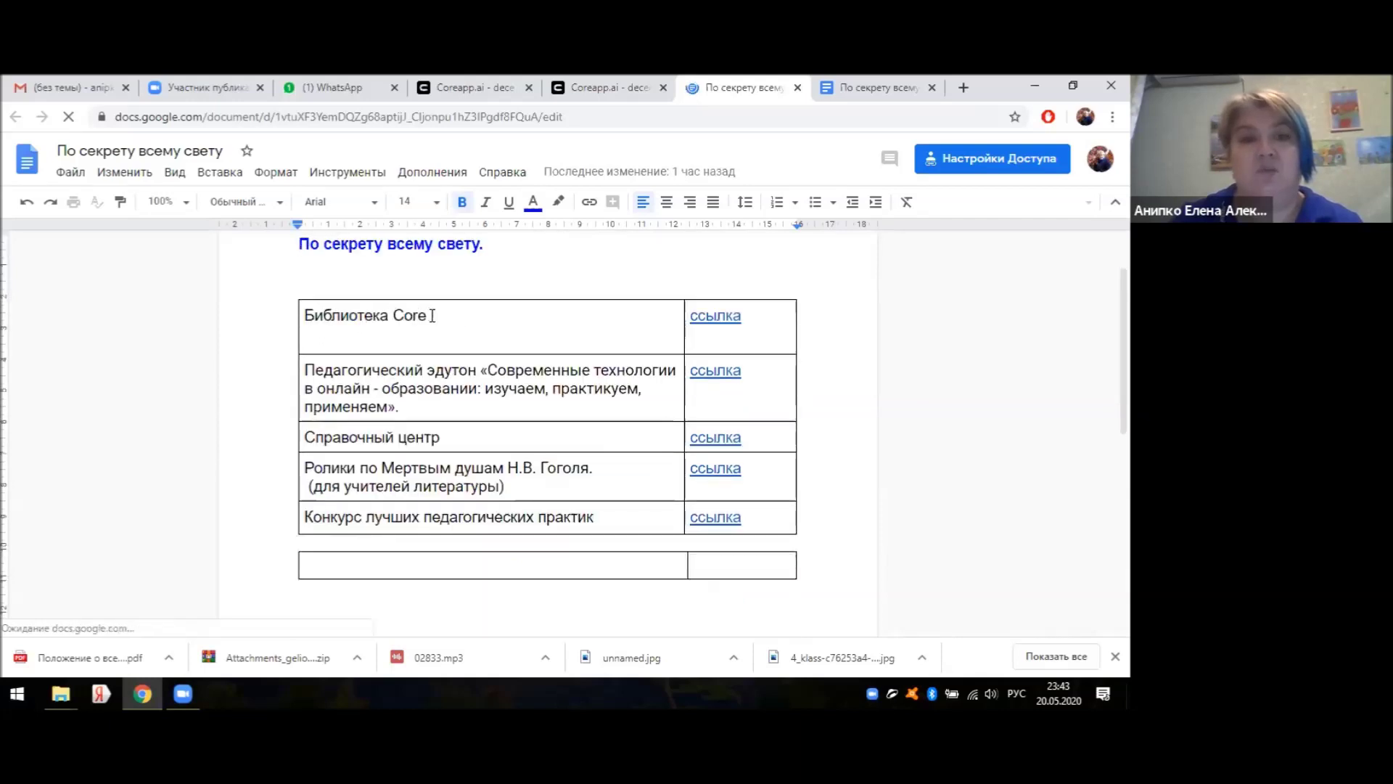
{"action": "scroll", "coordinate": [588, 312], "scroll_direction": "down", "scroll_amount": 1}
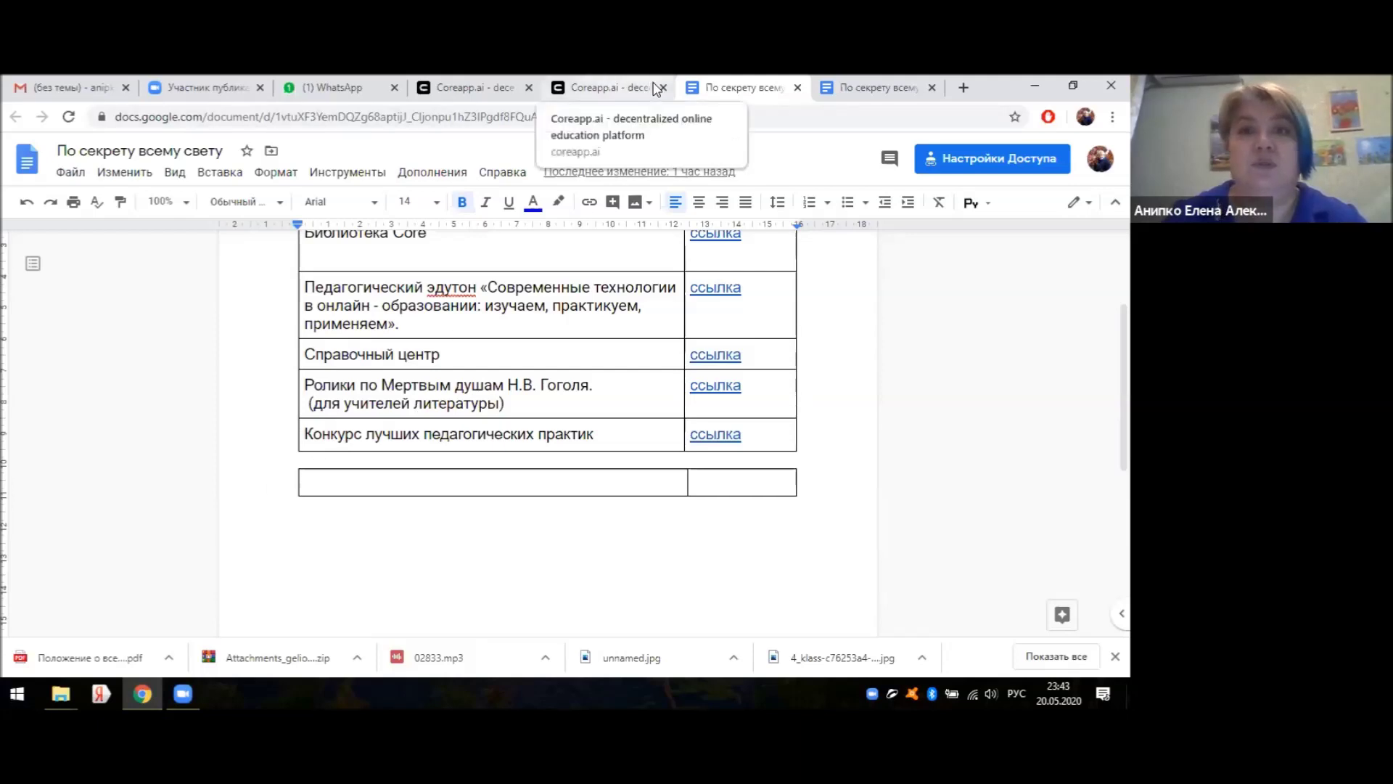
- Close the opened copy of the links document and end the lesson presentation
{"action": "left_click", "coordinate": [798, 87]}
{"action": "mouse_move", "coordinate": [1012, 581]}
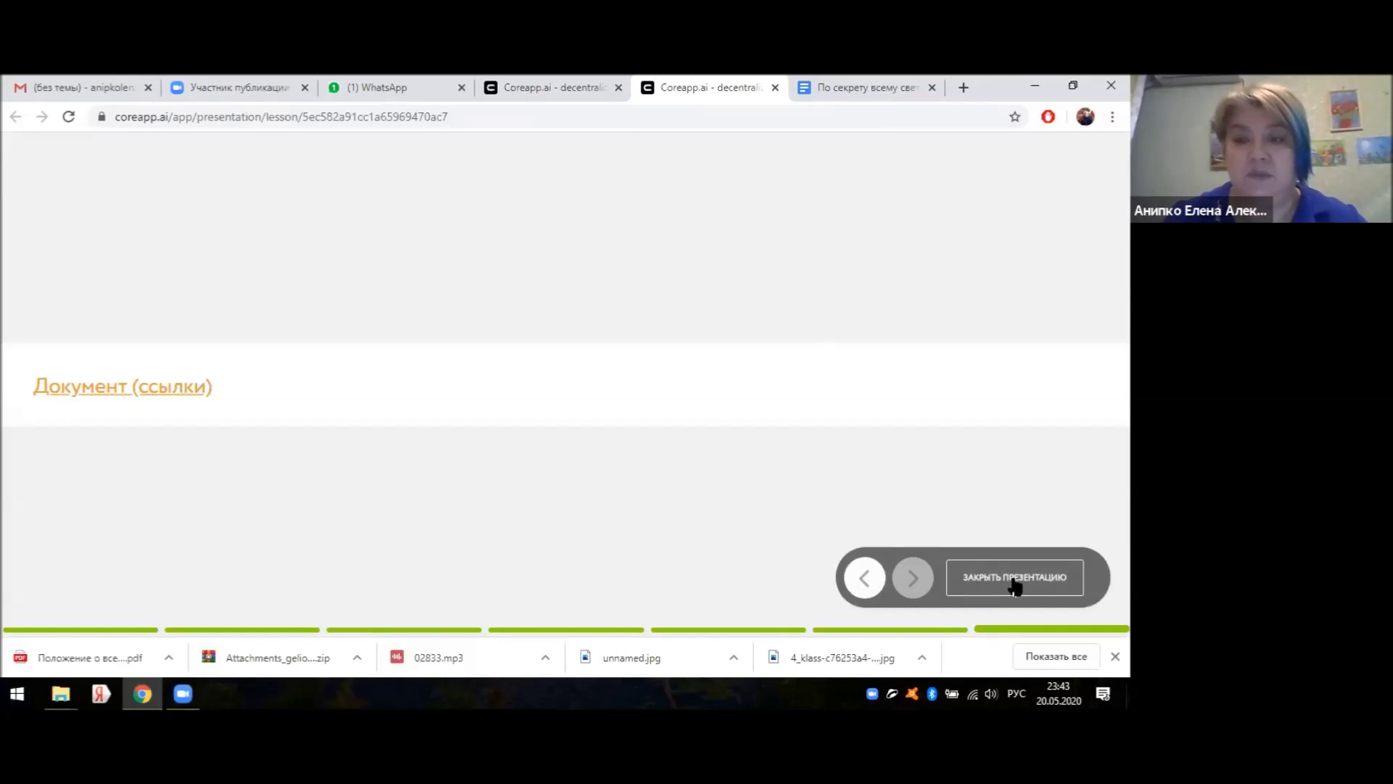
{"action": "left_click", "coordinate": [1019, 589]}
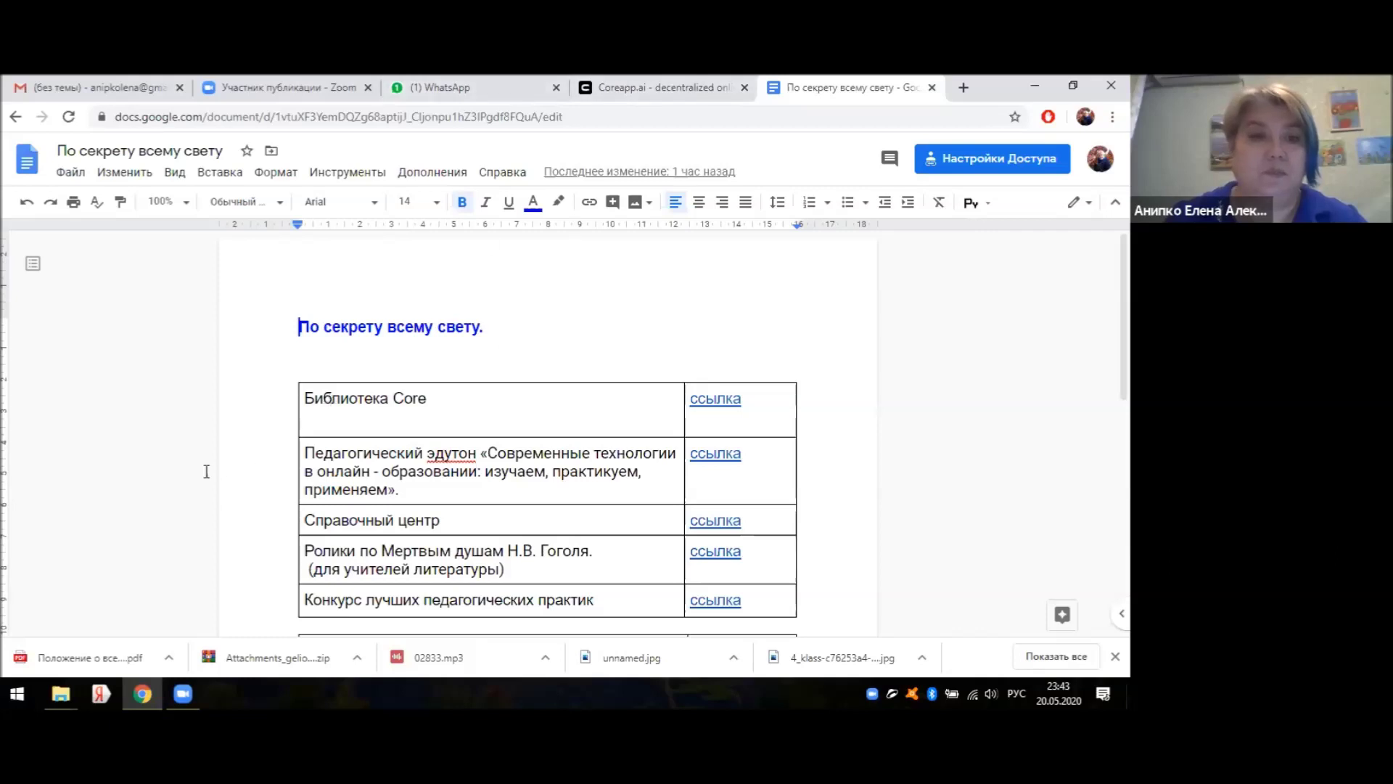
- Return to the Coreapp lesson builder, go back to the lessons overview and open the courses section
{"action": "left_click", "coordinate": [643, 90]}
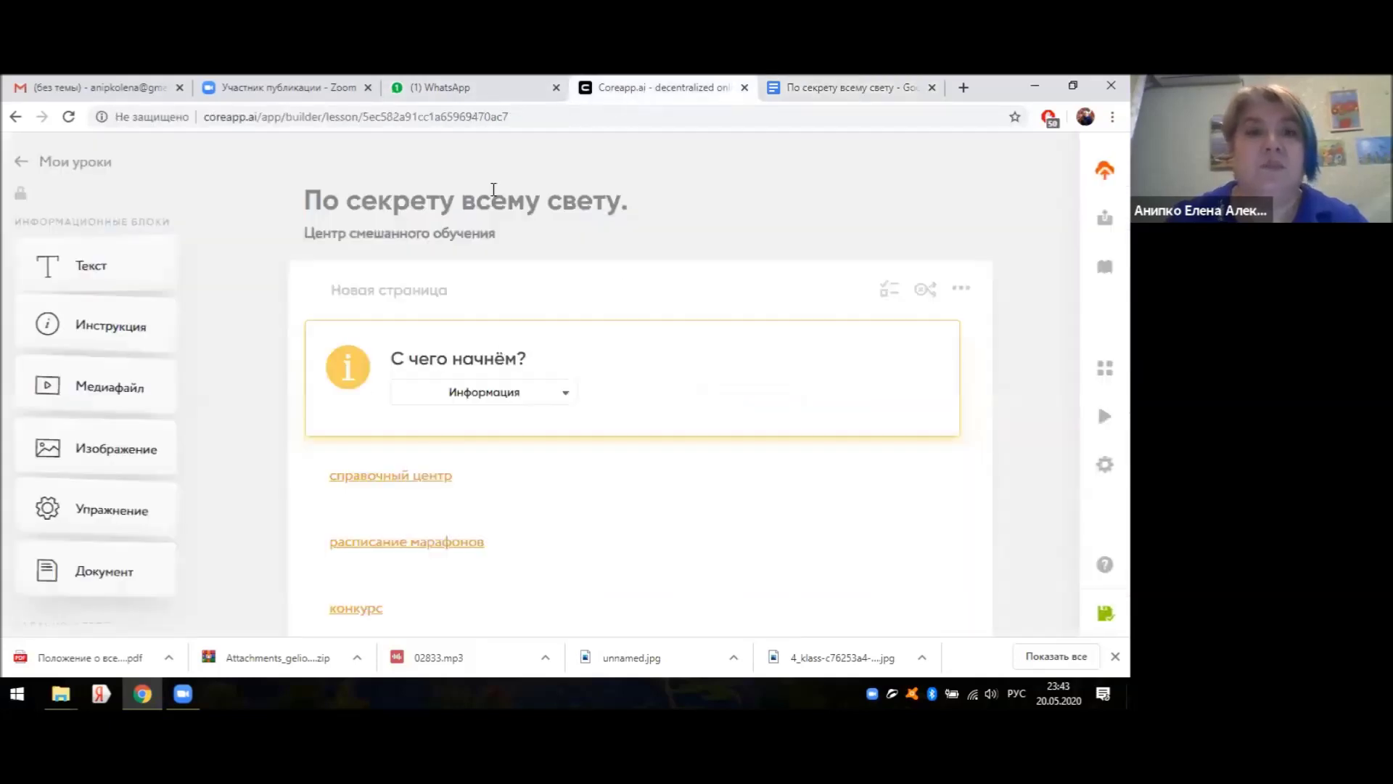
{"action": "left_click", "coordinate": [22, 164]}
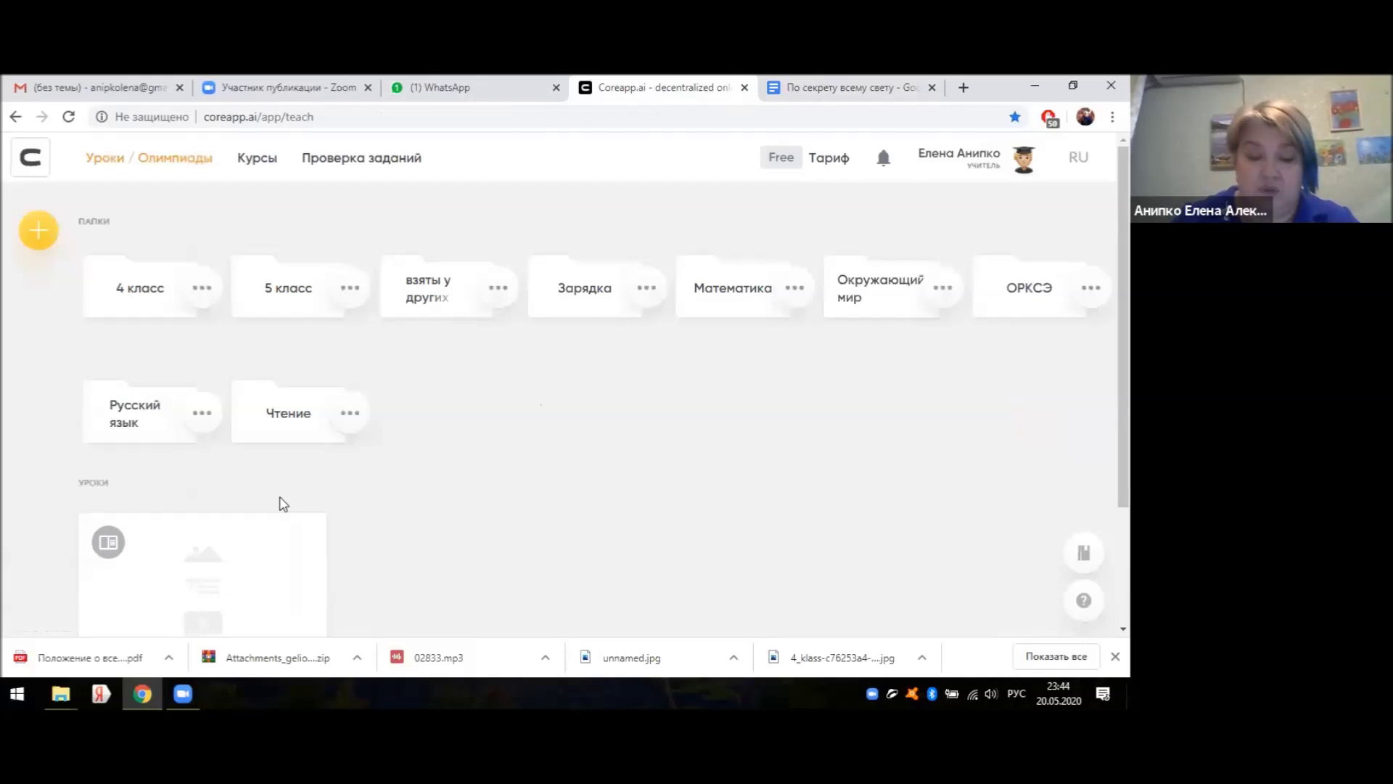
{"action": "left_click", "coordinate": [254, 165]}
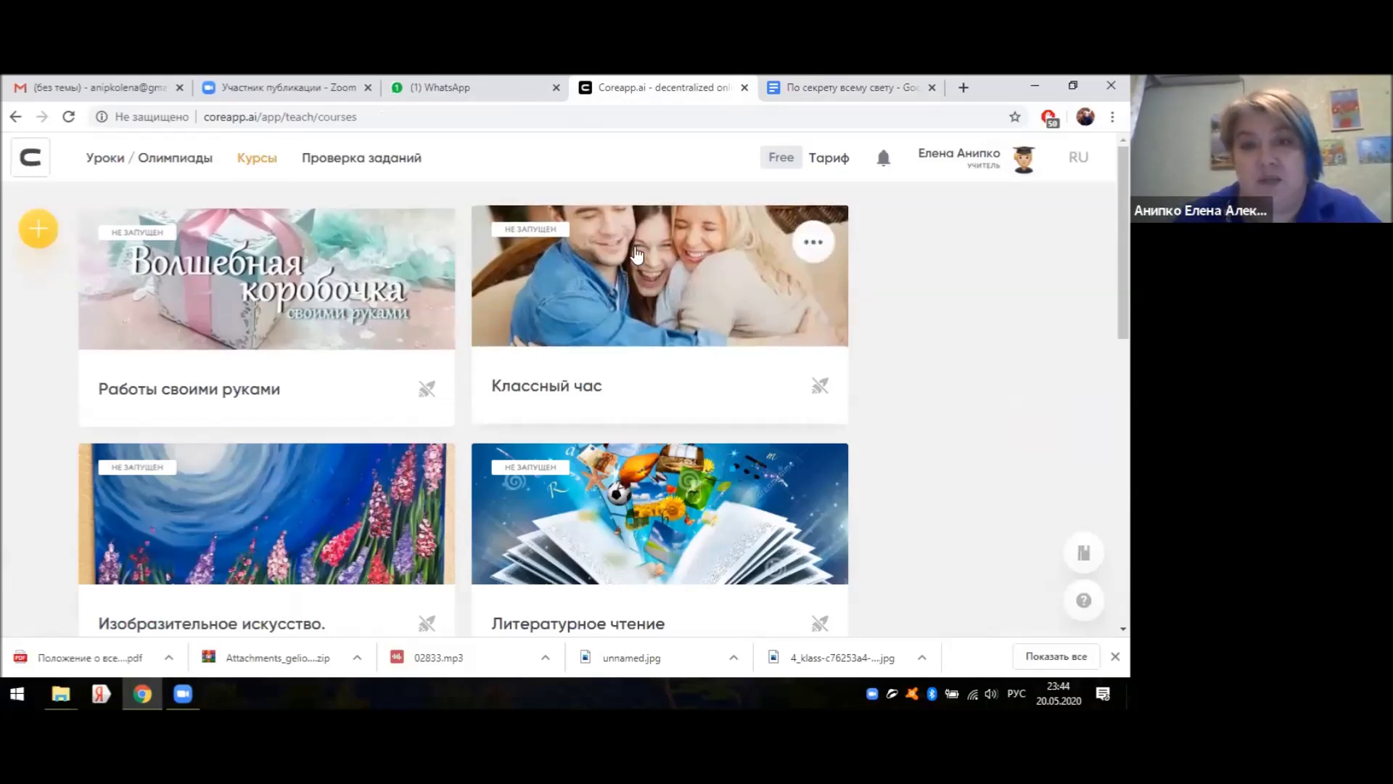
- Look through the list of courses, open the «Классный час» course and review its lessons
{"action": "scroll", "coordinate": [450, 342], "scroll_direction": "down", "scroll_amount": 1}
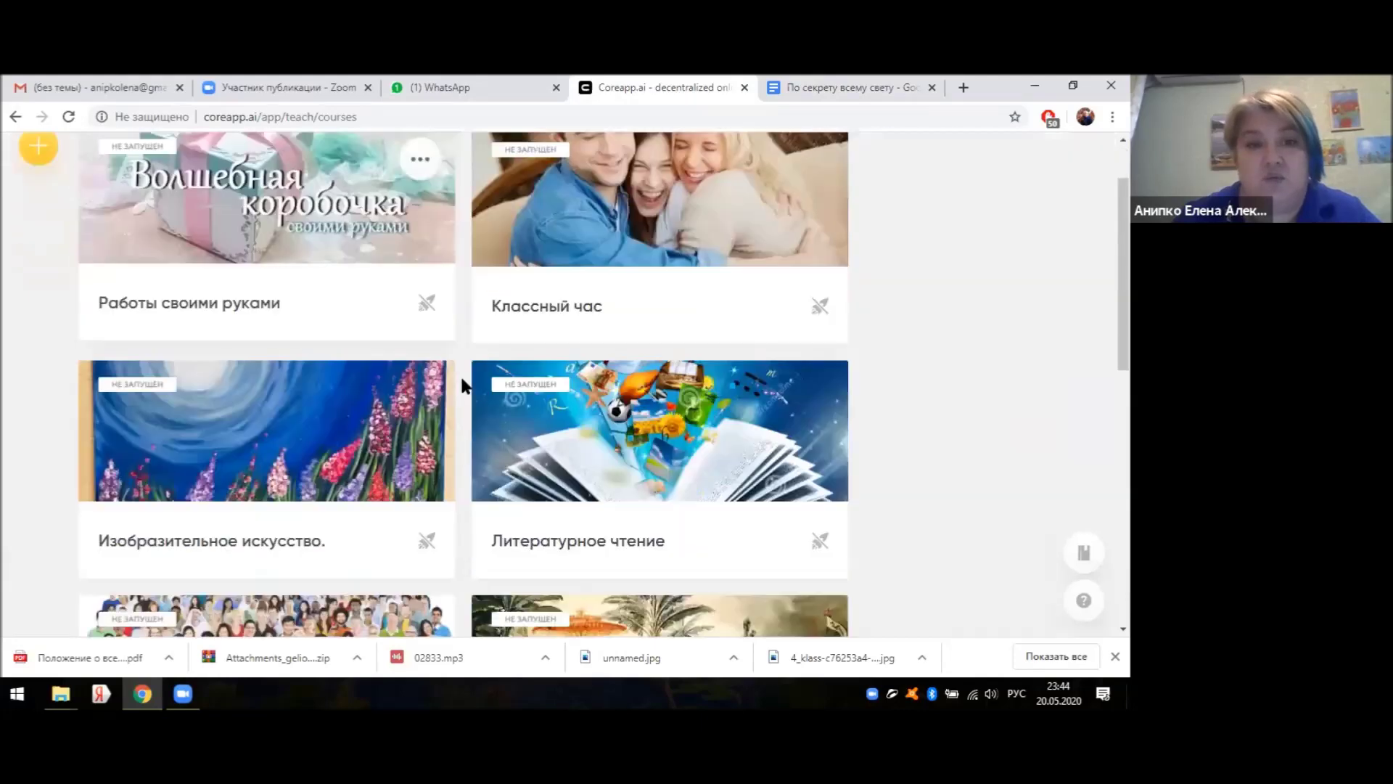
{"action": "scroll", "coordinate": [464, 412], "scroll_direction": "down", "scroll_amount": 8}
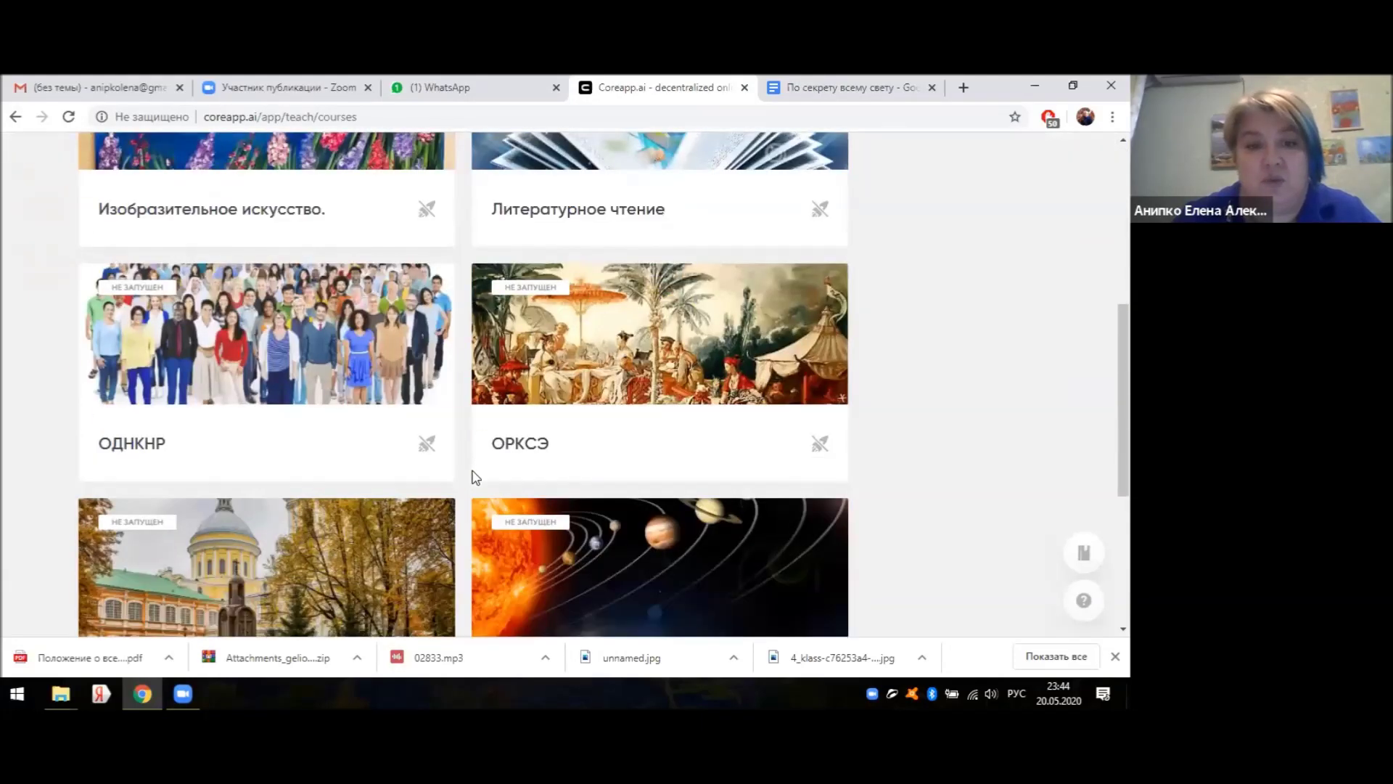
{"action": "scroll", "coordinate": [471, 492], "scroll_direction": "up", "scroll_amount": 10}
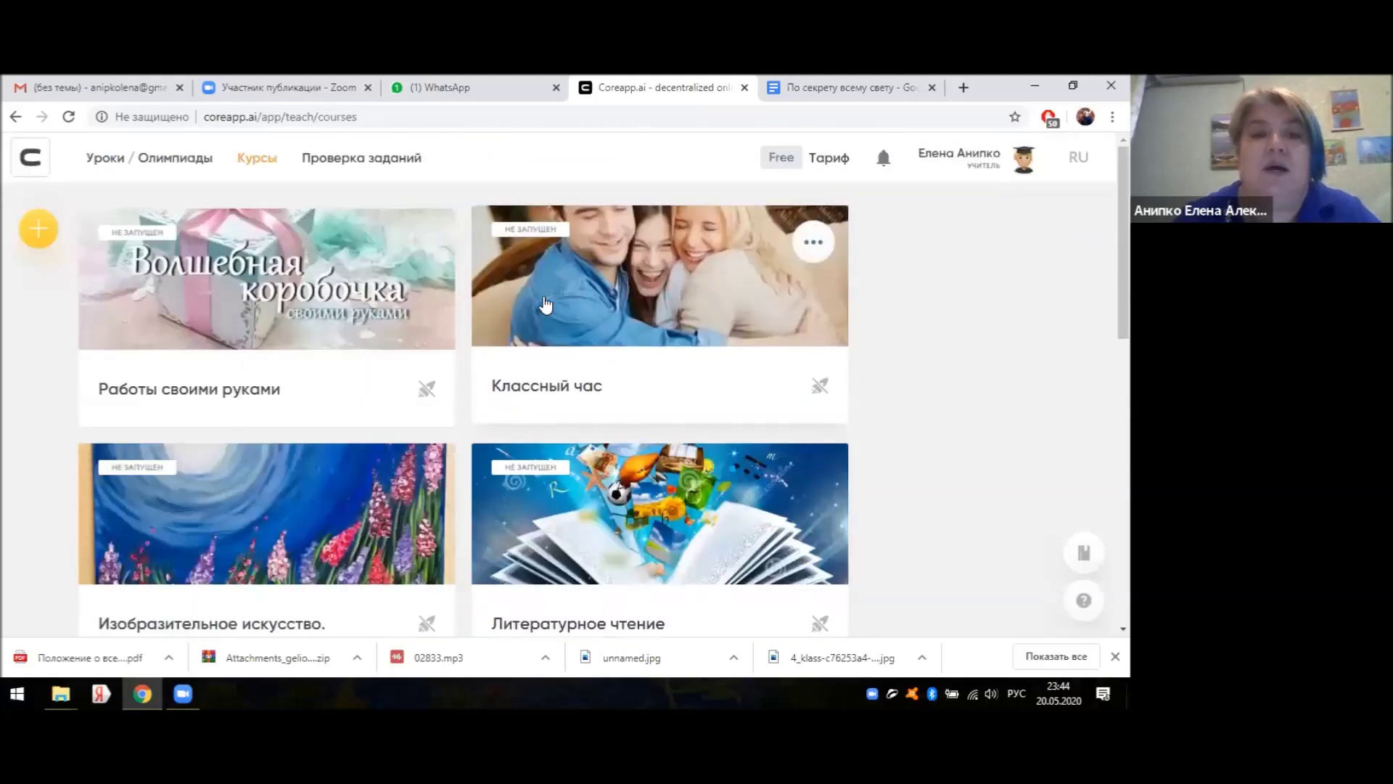
{"action": "left_click", "coordinate": [543, 296]}
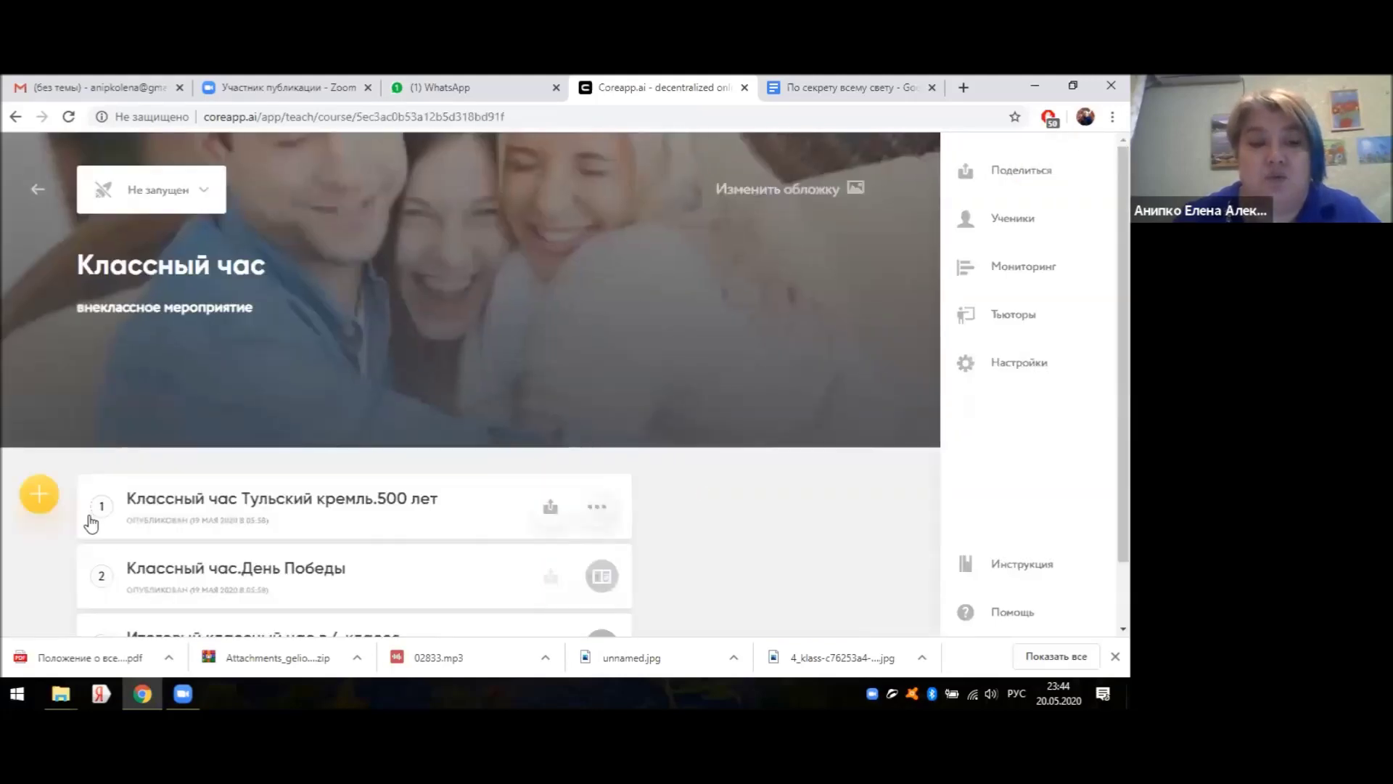
{"action": "scroll", "coordinate": [84, 528], "scroll_direction": "down", "scroll_amount": 1}
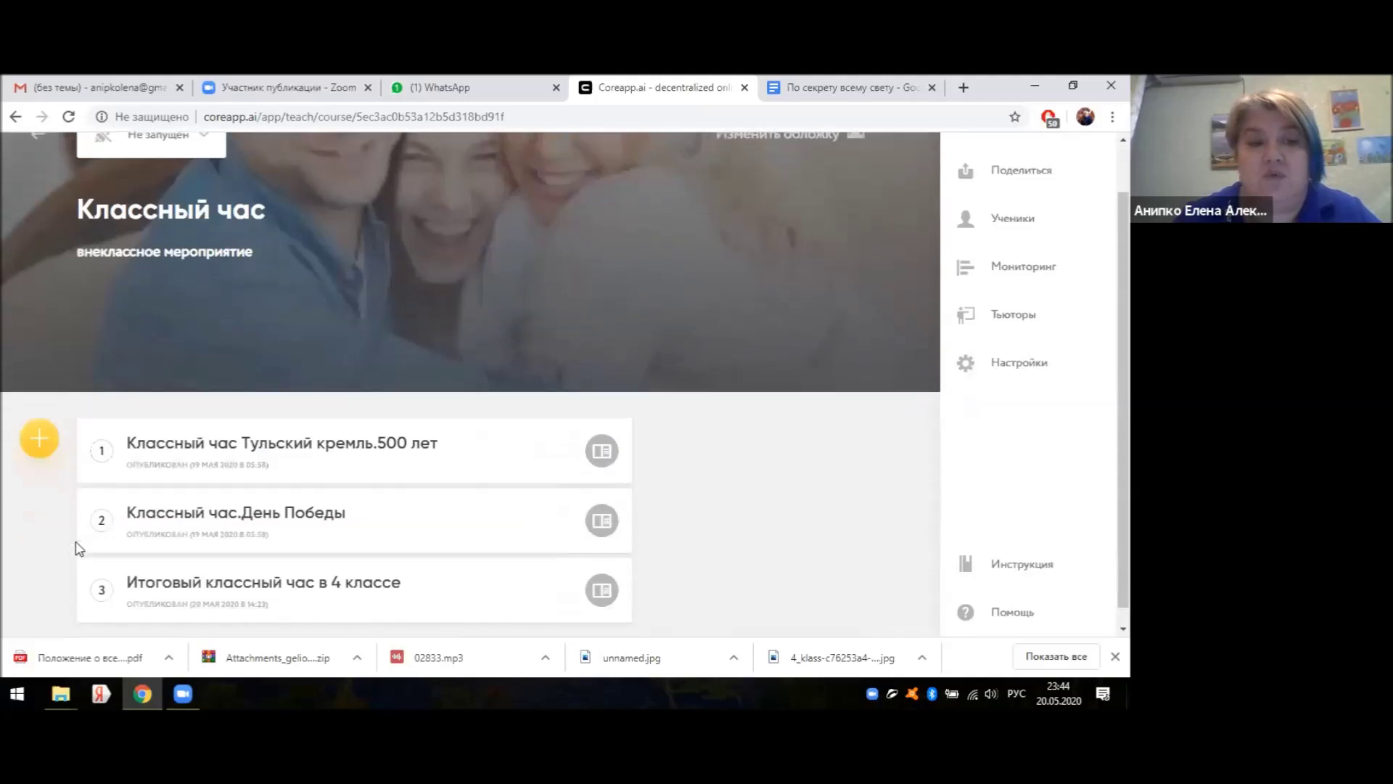
{"action": "scroll", "coordinate": [80, 548], "scroll_direction": "up", "scroll_amount": 1}
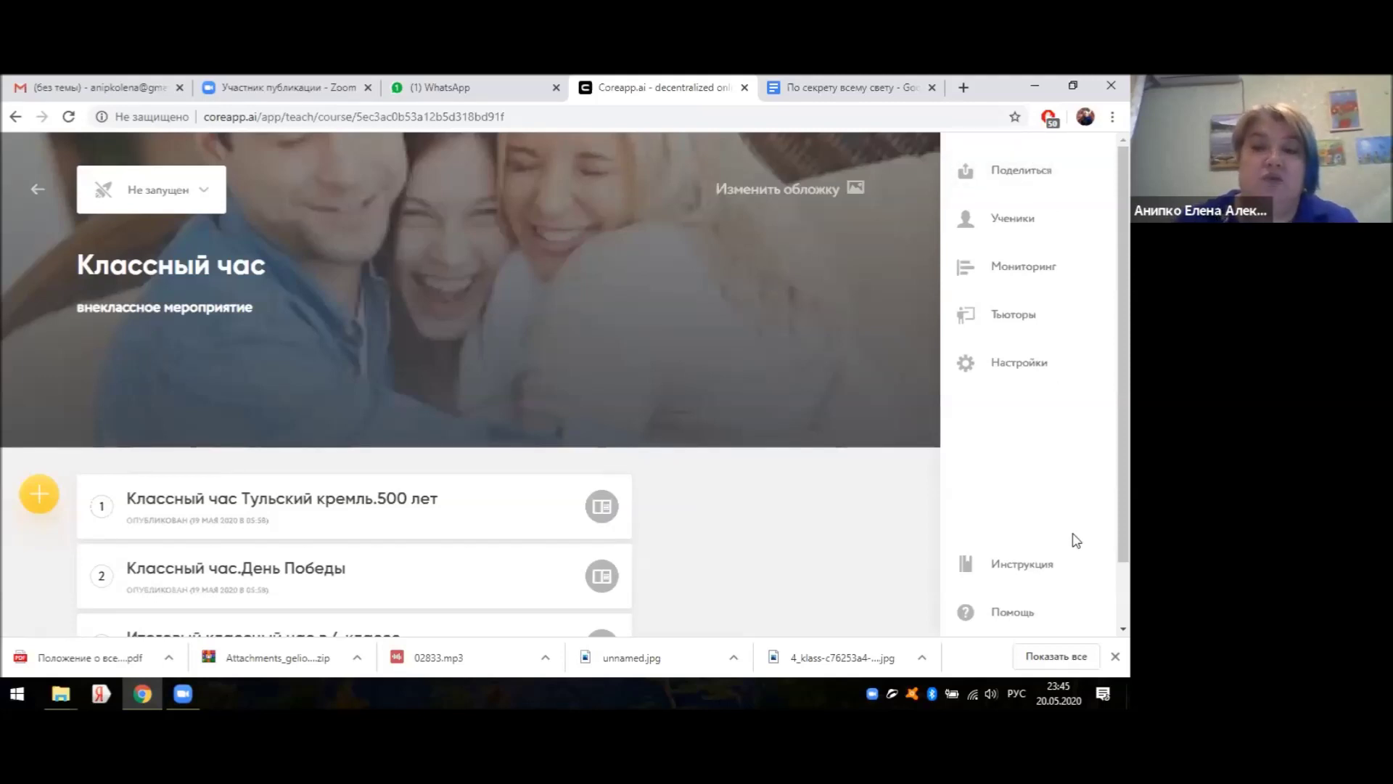
- View the tutors page and the course settings of «Классный час», returning to the course page after each
{"action": "left_click", "coordinate": [1028, 318]}
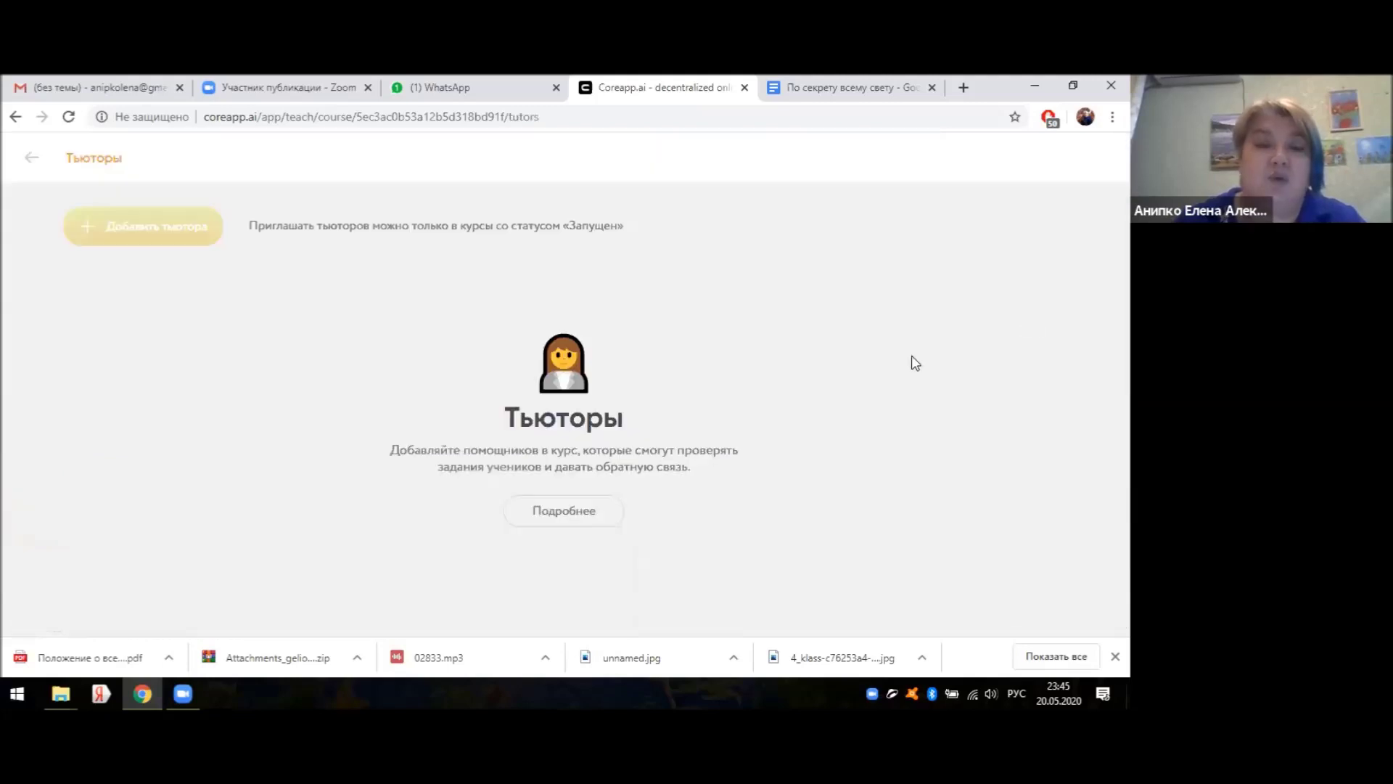
{"action": "left_click", "coordinate": [29, 161]}
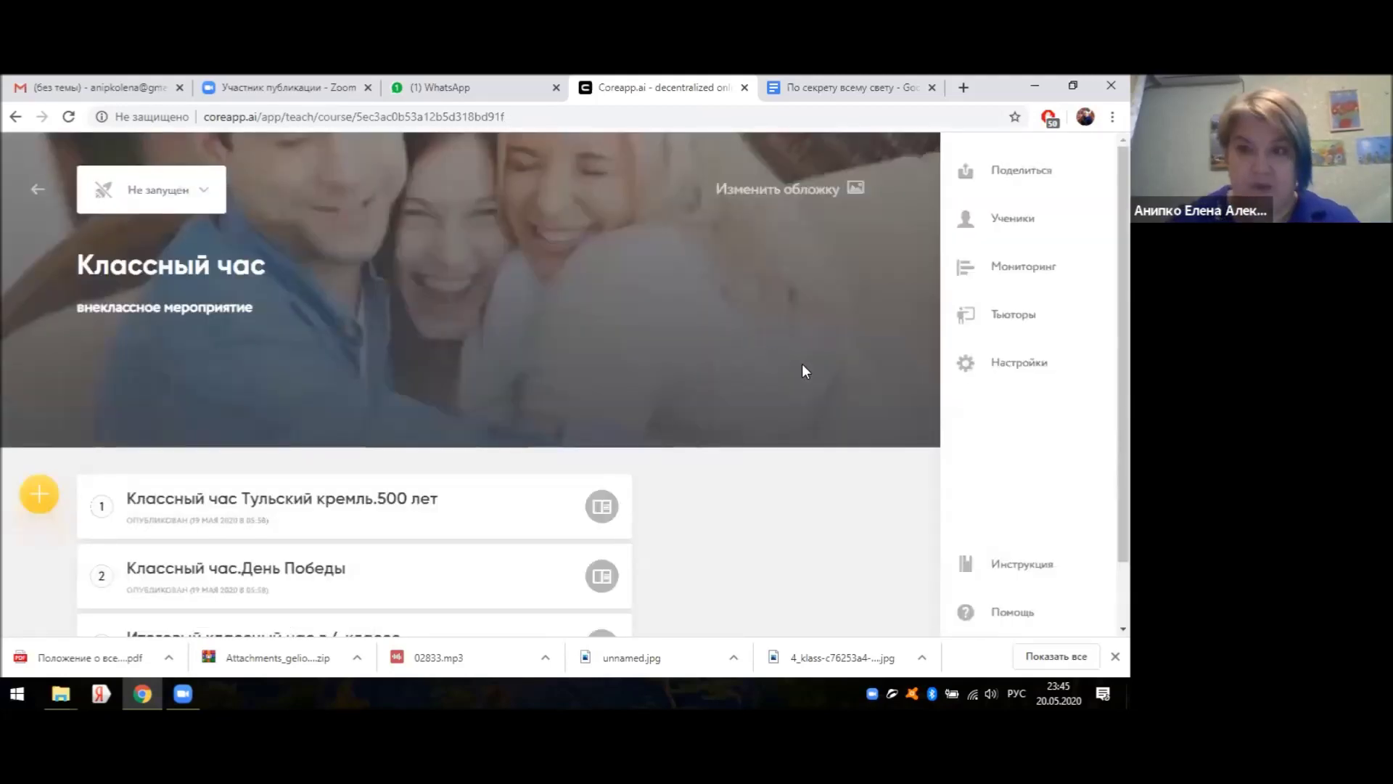
{"action": "left_click", "coordinate": [1018, 369]}
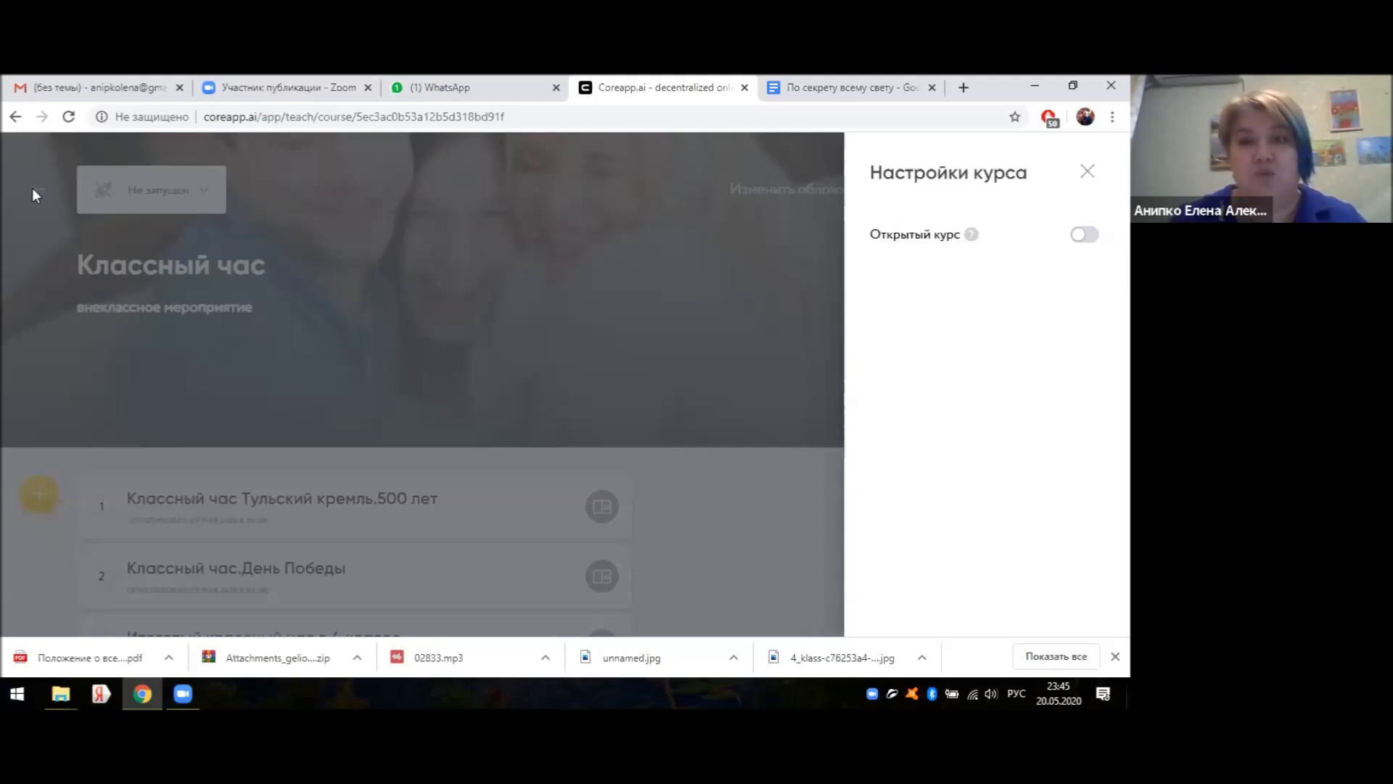
{"action": "left_click", "coordinate": [1089, 173]}
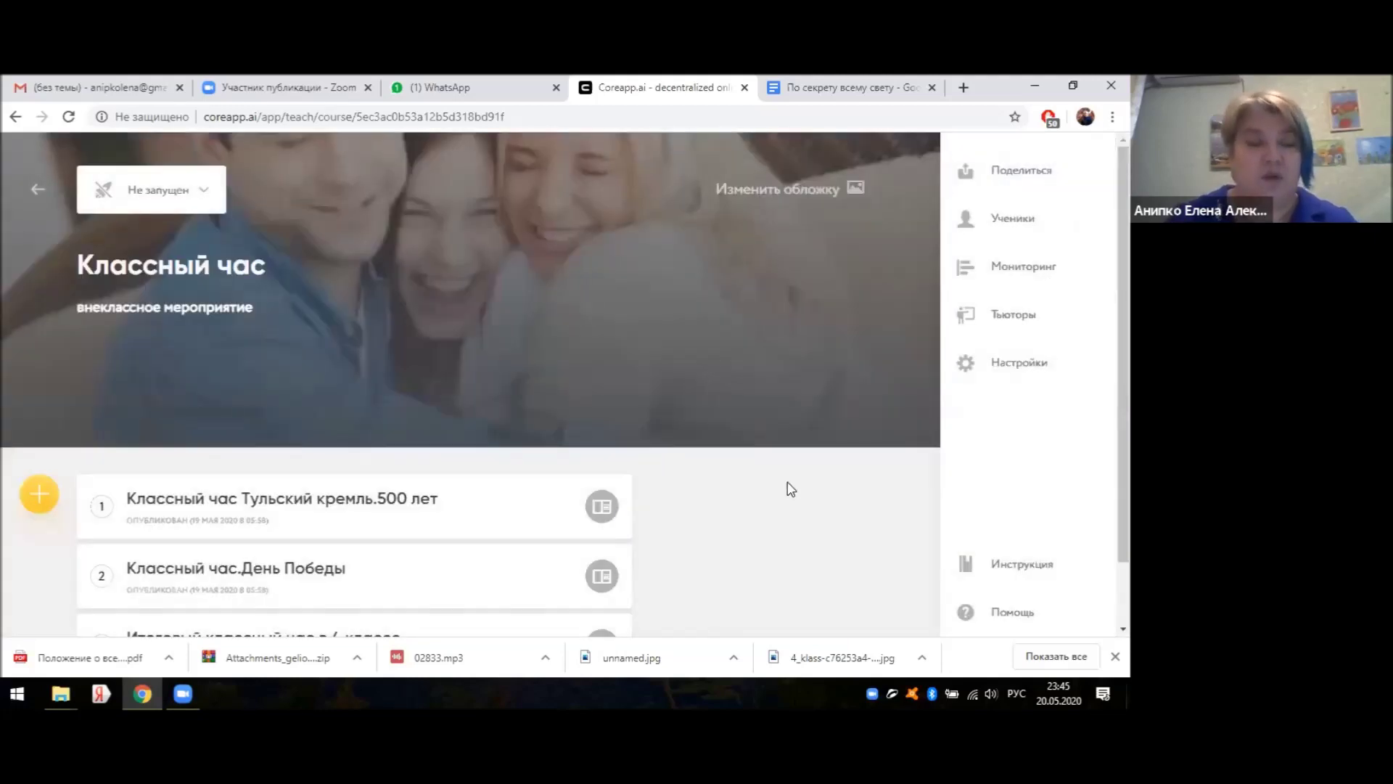
- Open the platform's instructions, look over the help centre topics and close the help page
{"action": "left_click", "coordinate": [1030, 567]}
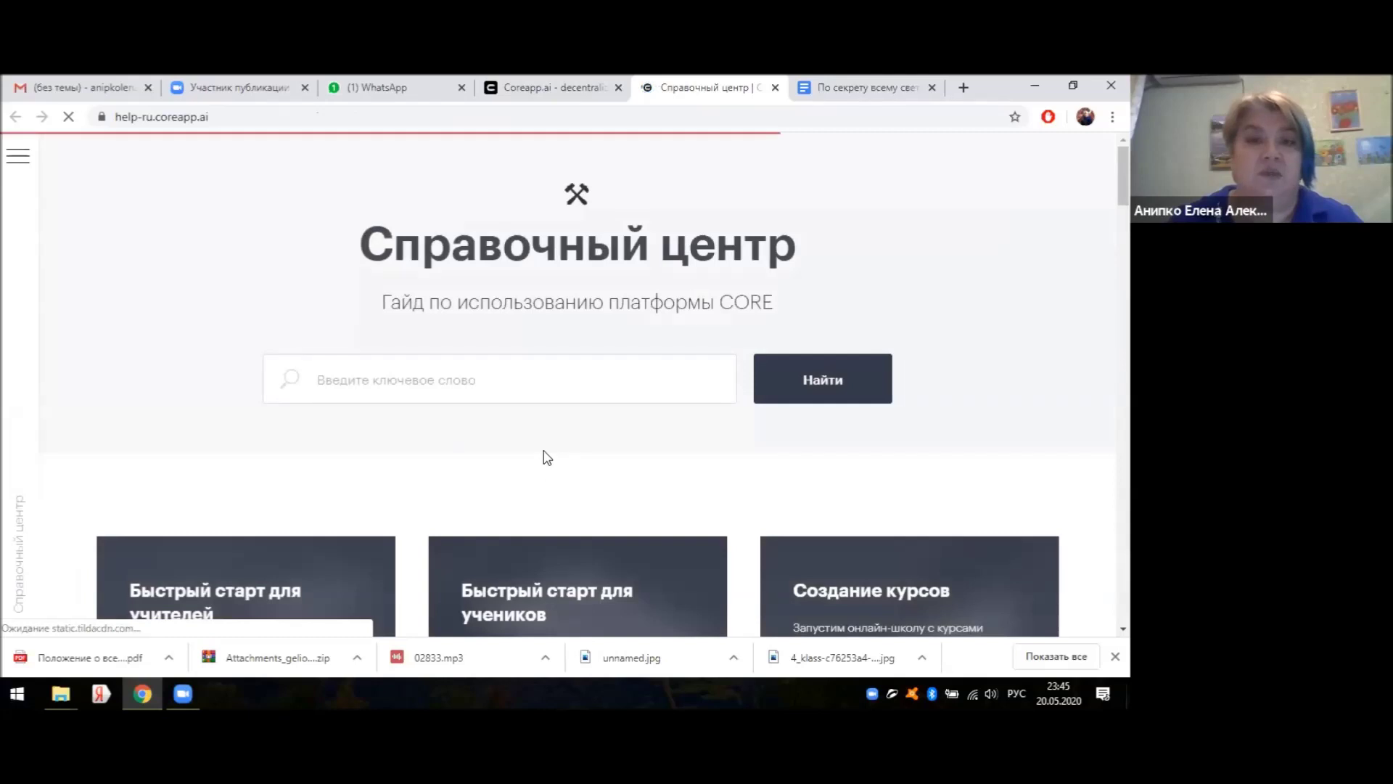
{"action": "scroll", "coordinate": [247, 399], "scroll_direction": "down", "scroll_amount": 2}
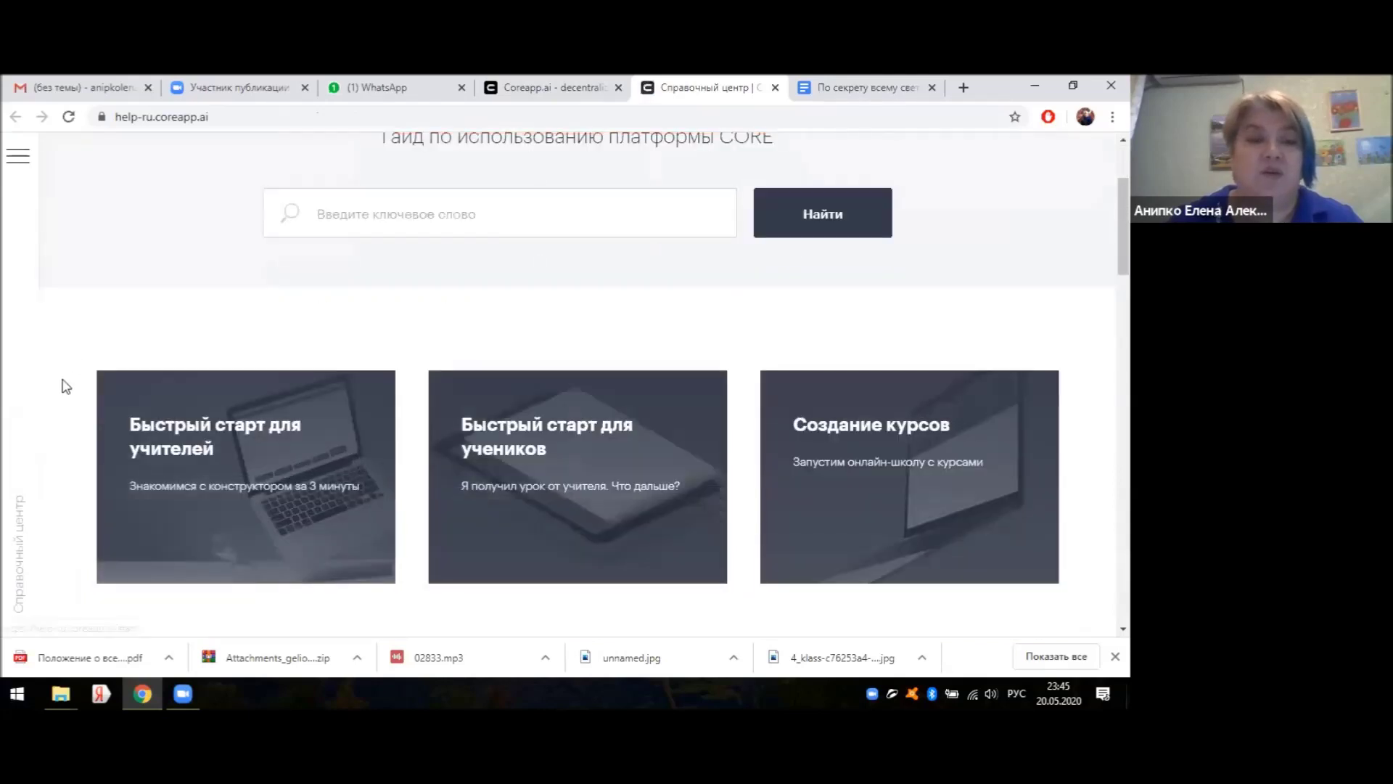
{"action": "scroll", "coordinate": [66, 386], "scroll_direction": "up", "scroll_amount": 2}
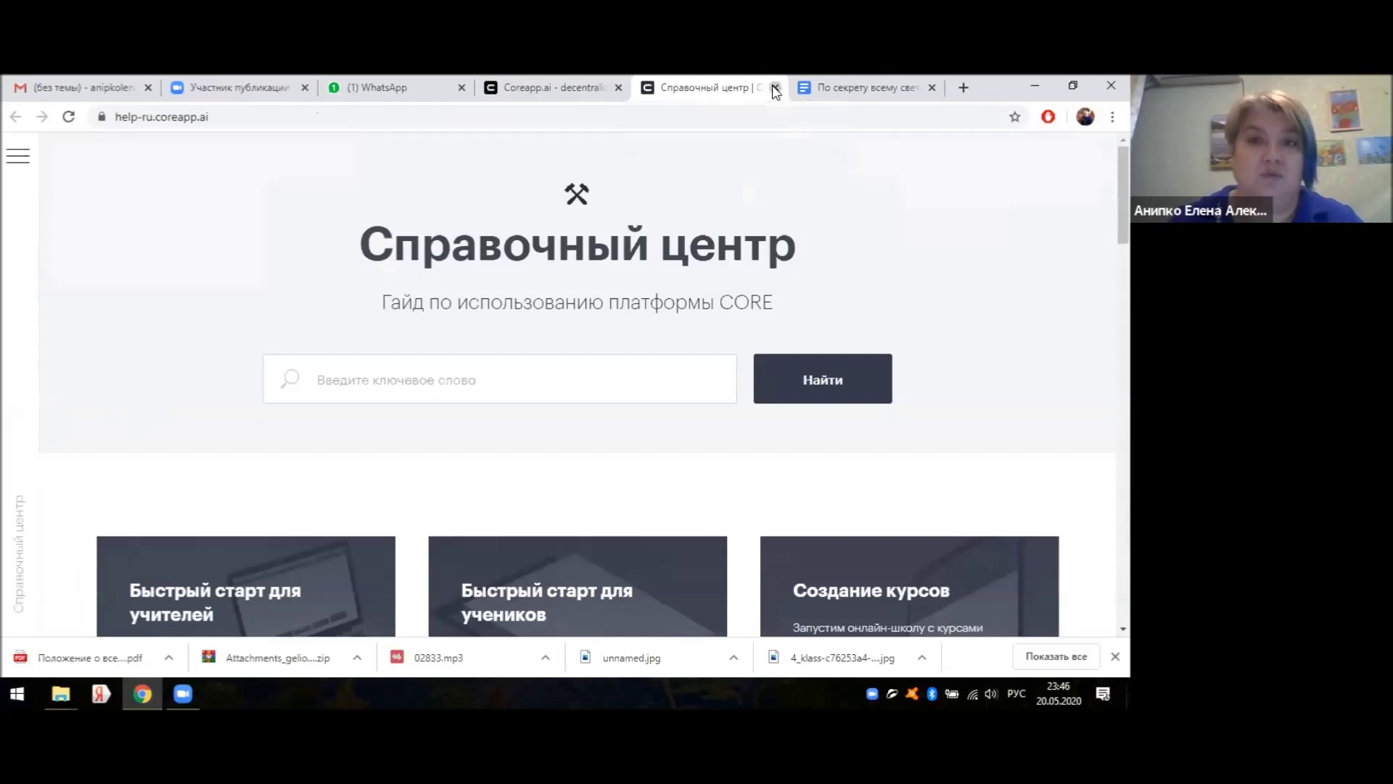
{"action": "left_click", "coordinate": [775, 87]}
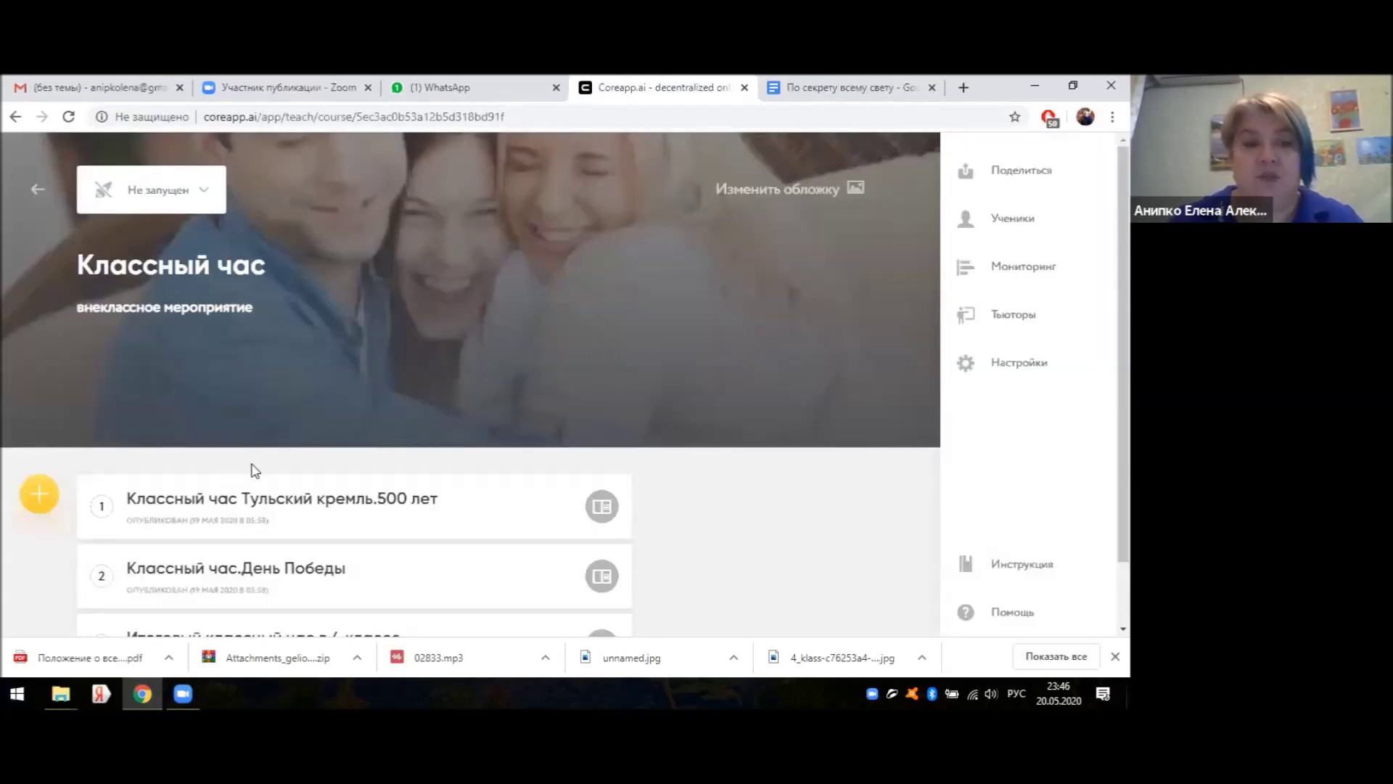
- Open the lesson «Классный час Тульский кремль.500 лет» and view its opening question block with the QR code and Wooclap link
{"action": "left_click", "coordinate": [234, 508]}
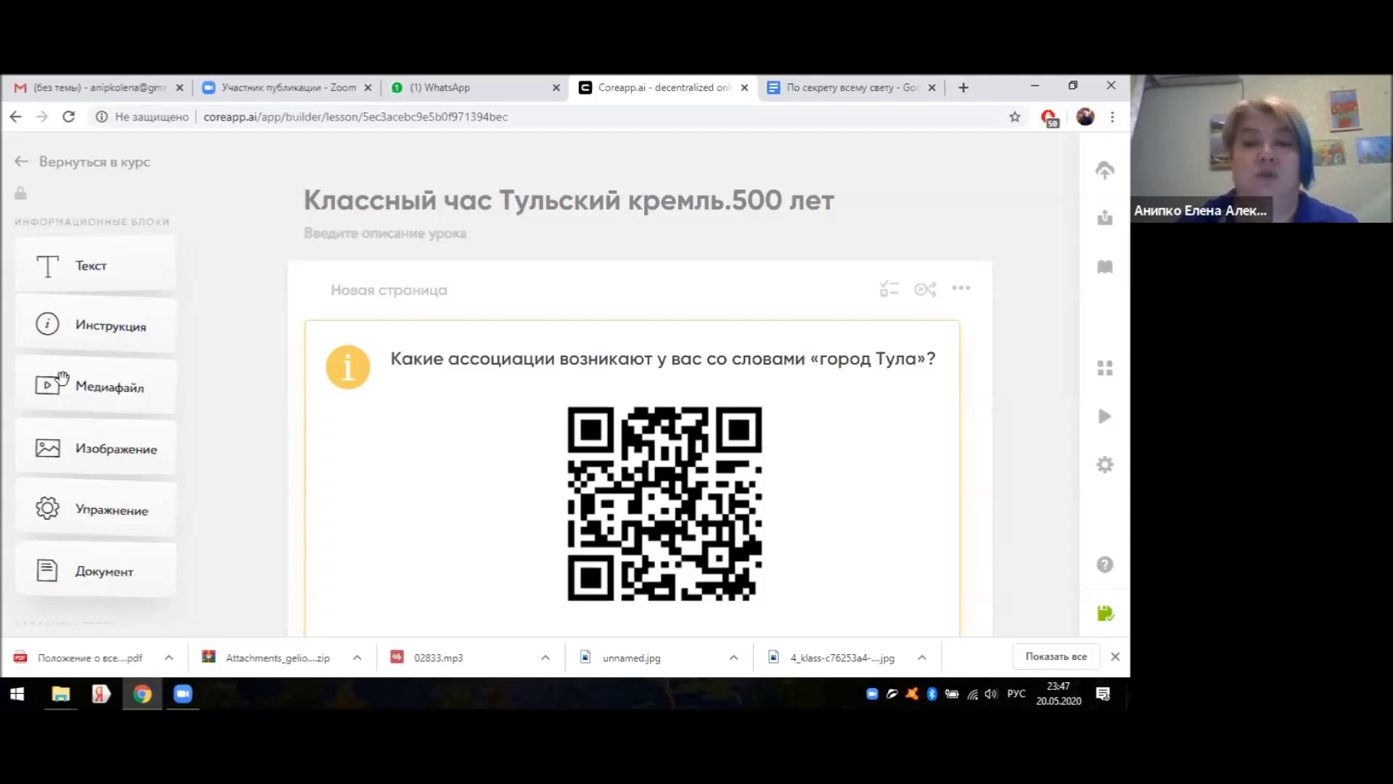
{"action": "scroll", "coordinate": [276, 413], "scroll_direction": "down", "scroll_amount": 2}
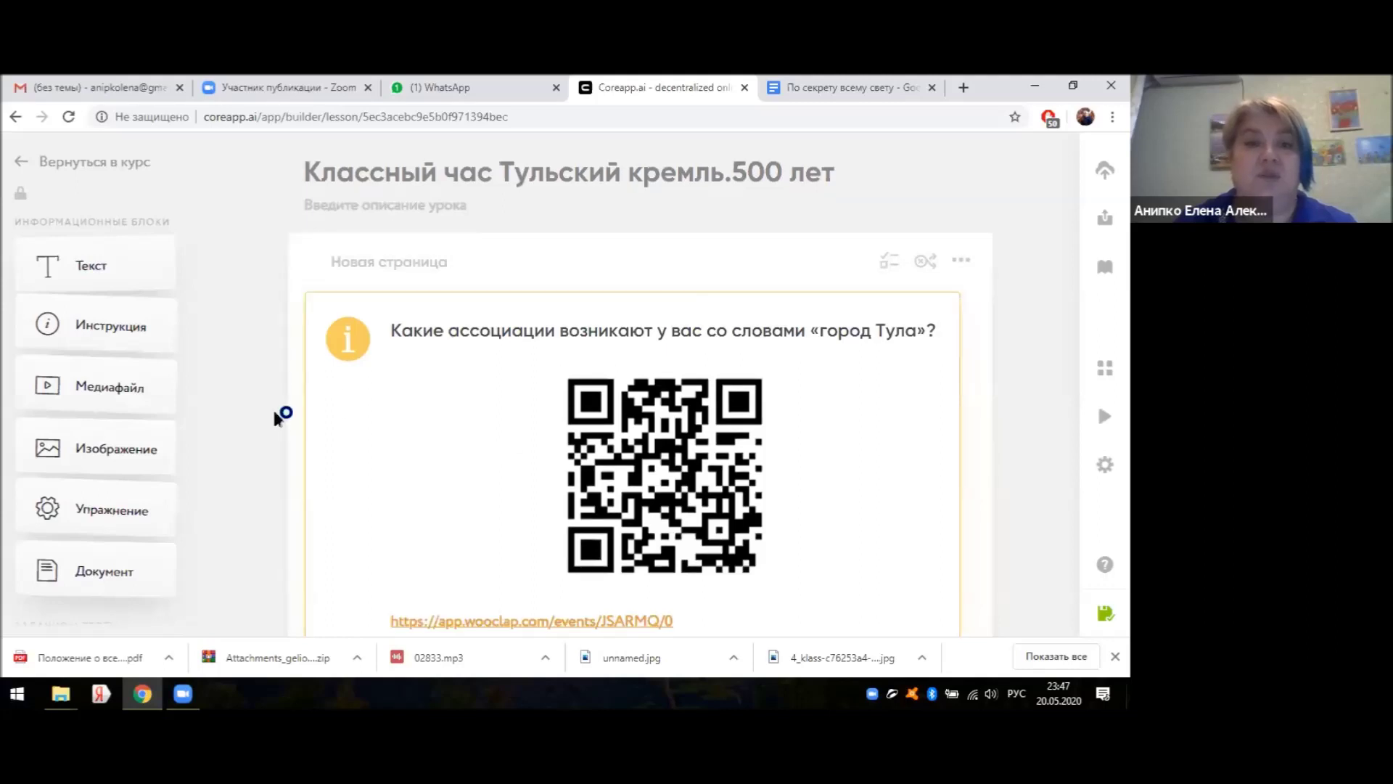
{"action": "scroll", "coordinate": [271, 457], "scroll_direction": "up", "scroll_amount": 2}
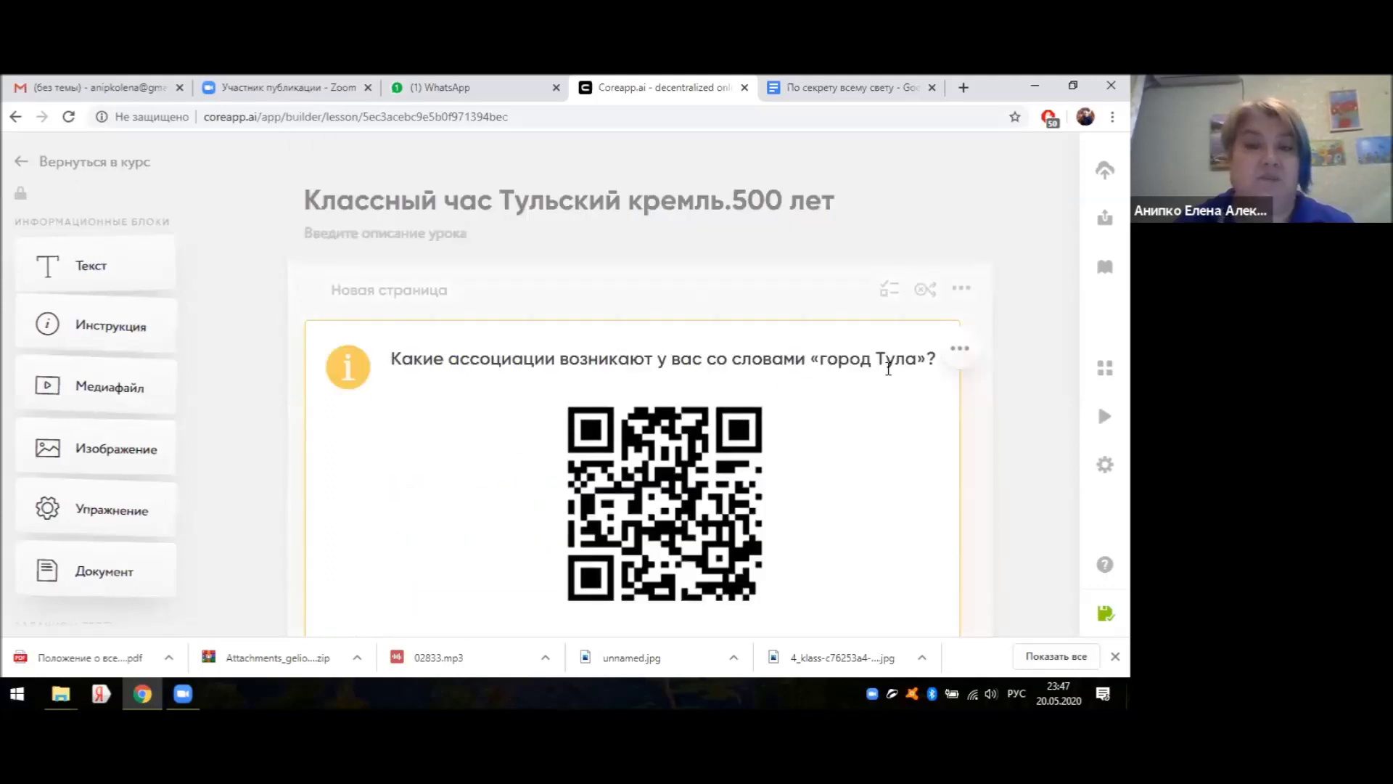
{"action": "mouse_move", "coordinate": [1045, 435]}
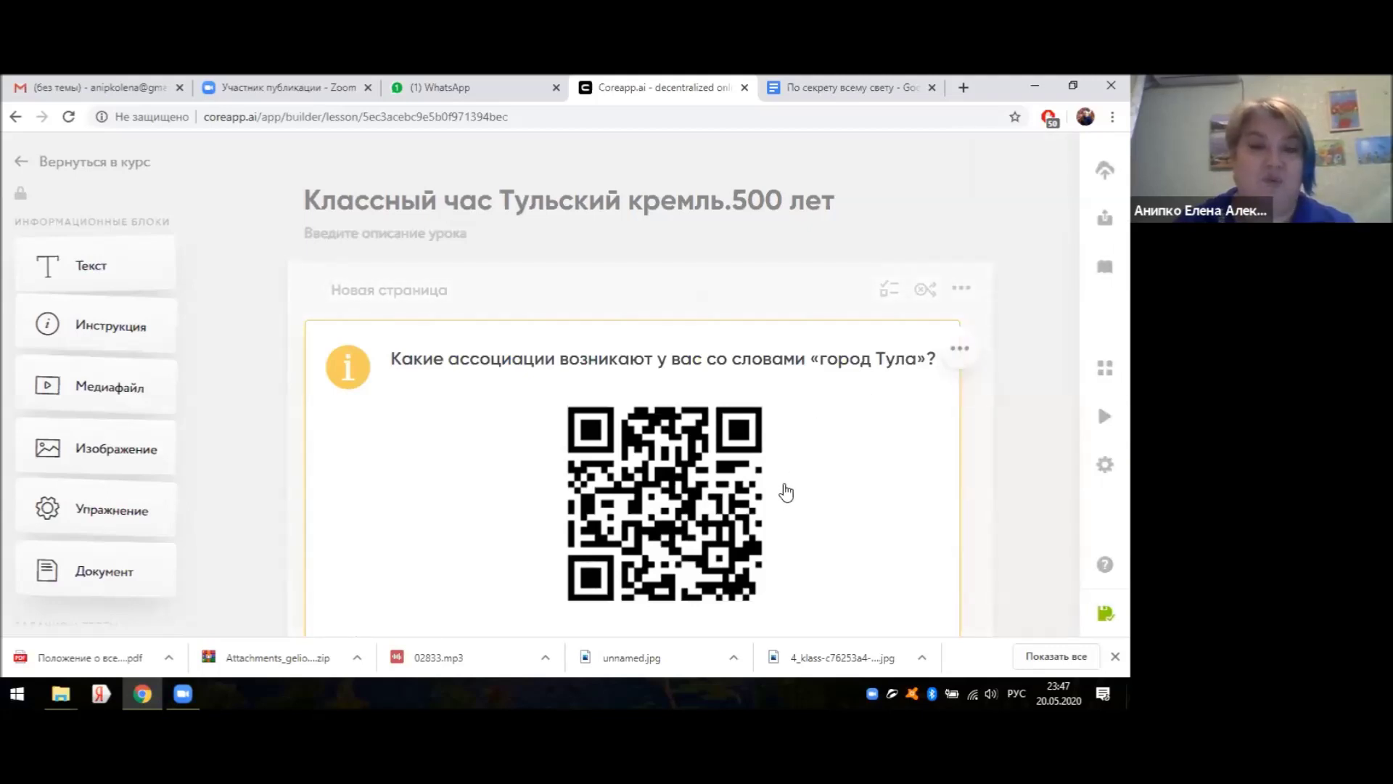
{"action": "scroll", "coordinate": [719, 473], "scroll_direction": "down", "scroll_amount": 2}
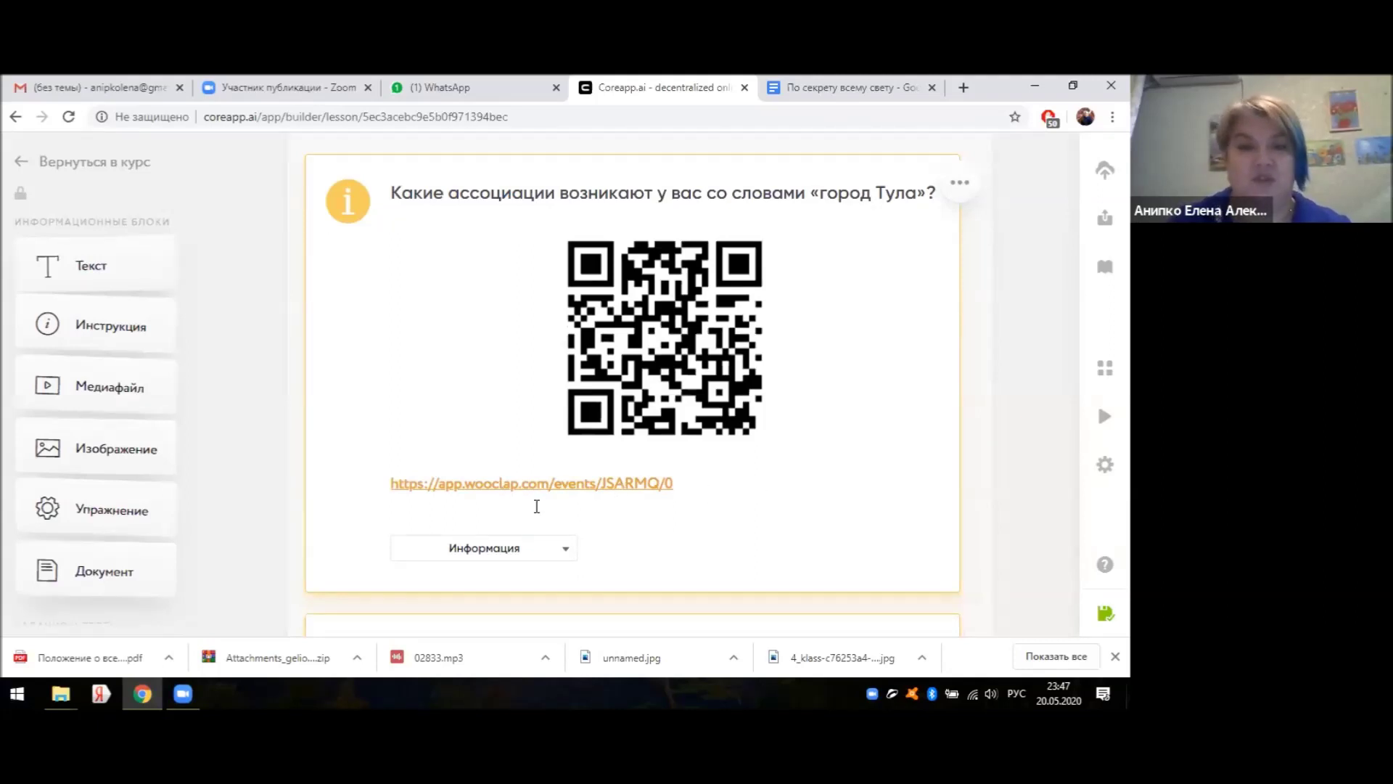
- Launch the lesson presentation, advance to the second slide and return to the question about the city of Tula
{"action": "mouse_move", "coordinate": [1088, 434]}
{"action": "left_click", "coordinate": [1038, 421]}
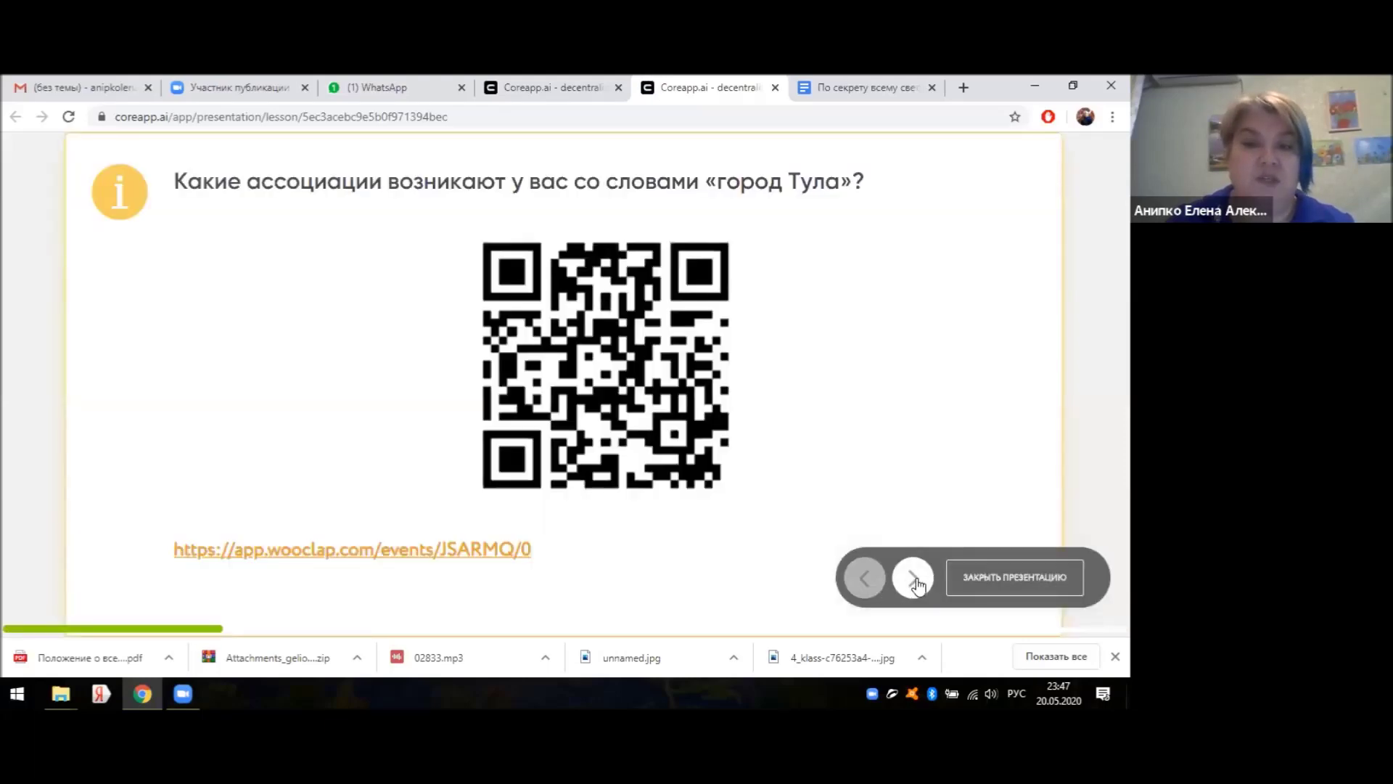
{"action": "mouse_move", "coordinate": [910, 577]}
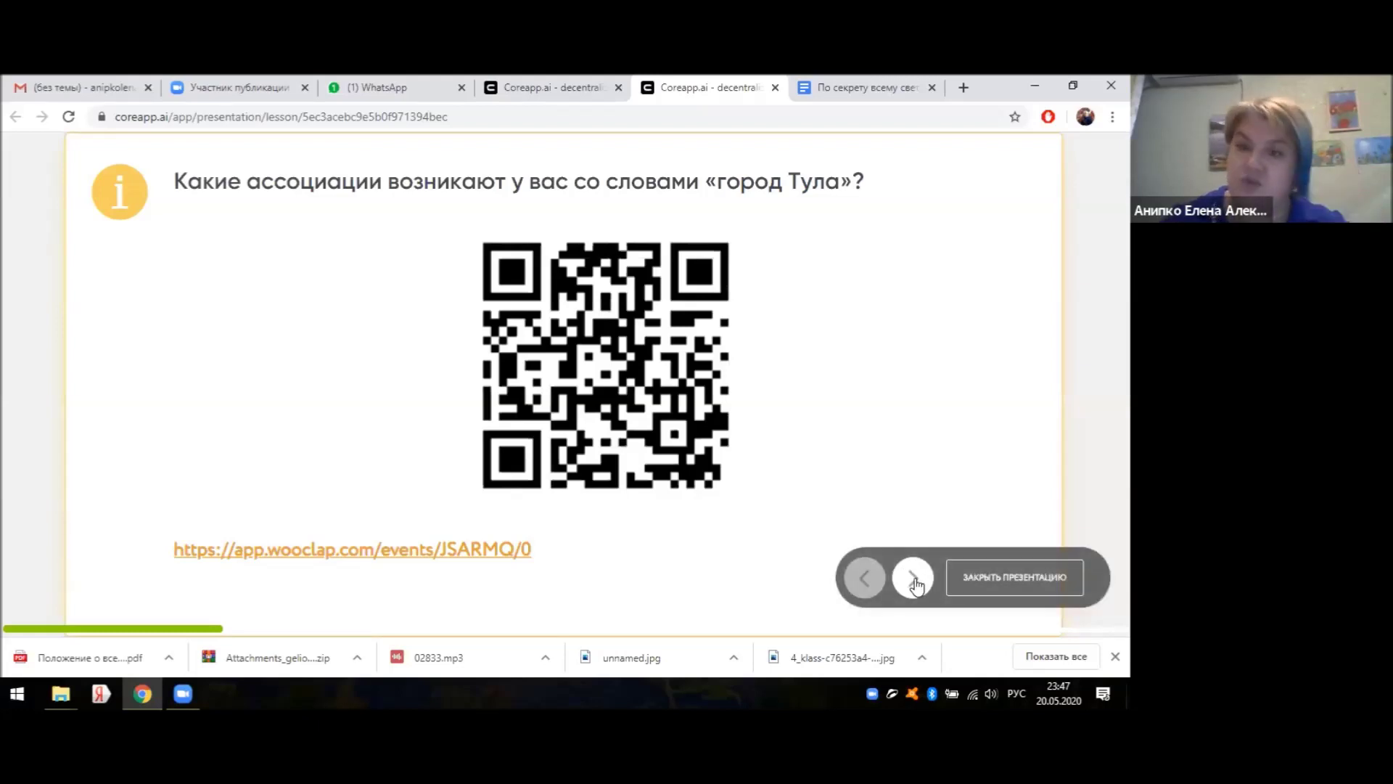
{"action": "left_click", "coordinate": [914, 581]}
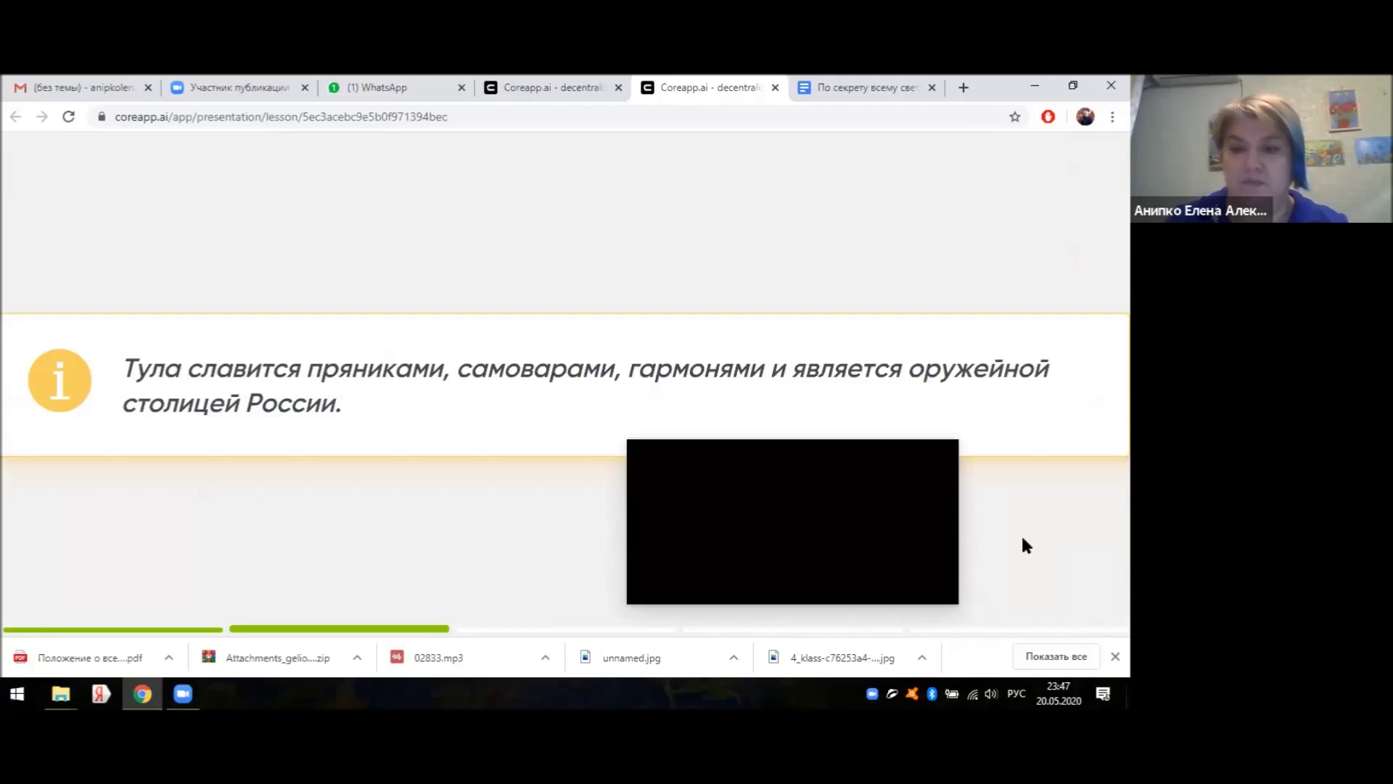
{"action": "mouse_move", "coordinate": [893, 607]}
{"action": "left_click", "coordinate": [864, 581]}
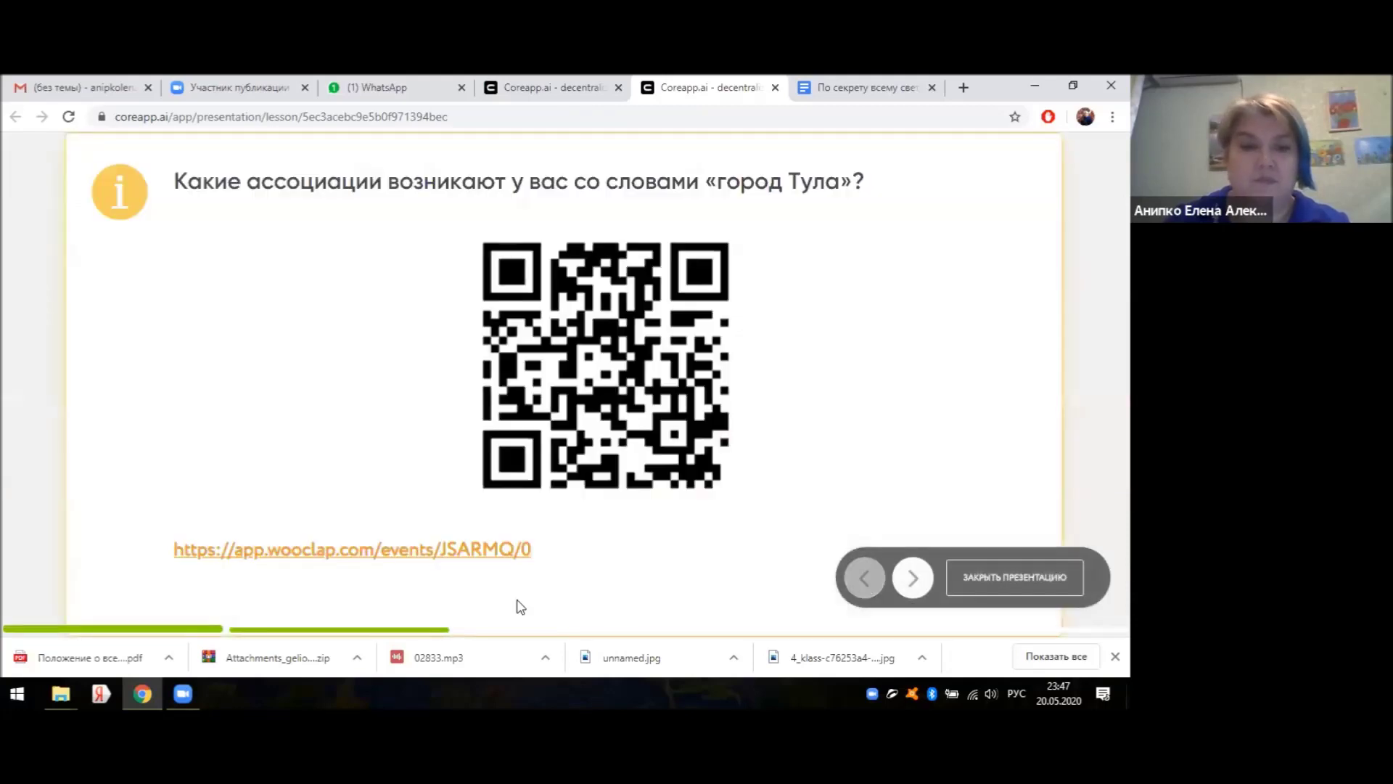
- Follow the slide's Wooclap link, start the question about associations with «город Тула» to show its word cloud, and close the page
{"action": "left_click", "coordinate": [352, 555]}
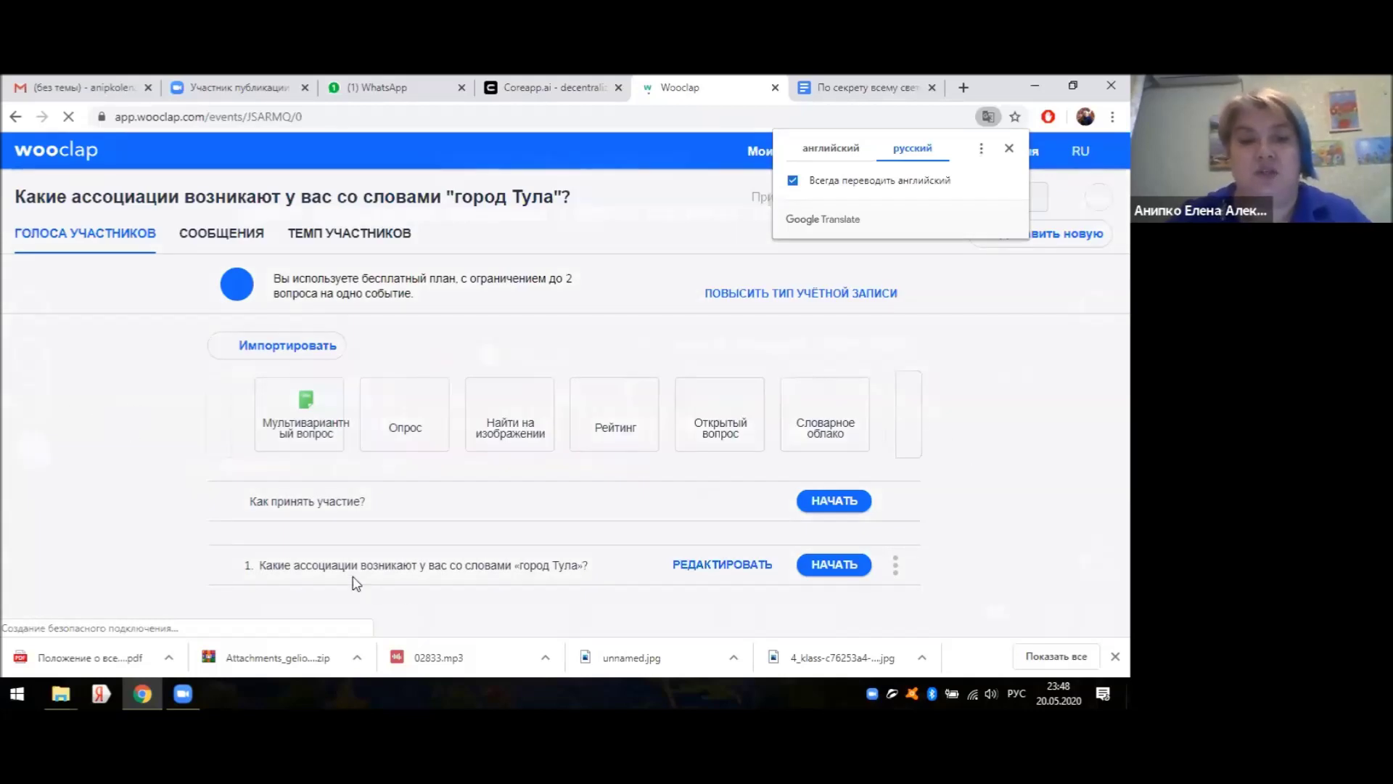
{"action": "left_click", "coordinate": [830, 569]}
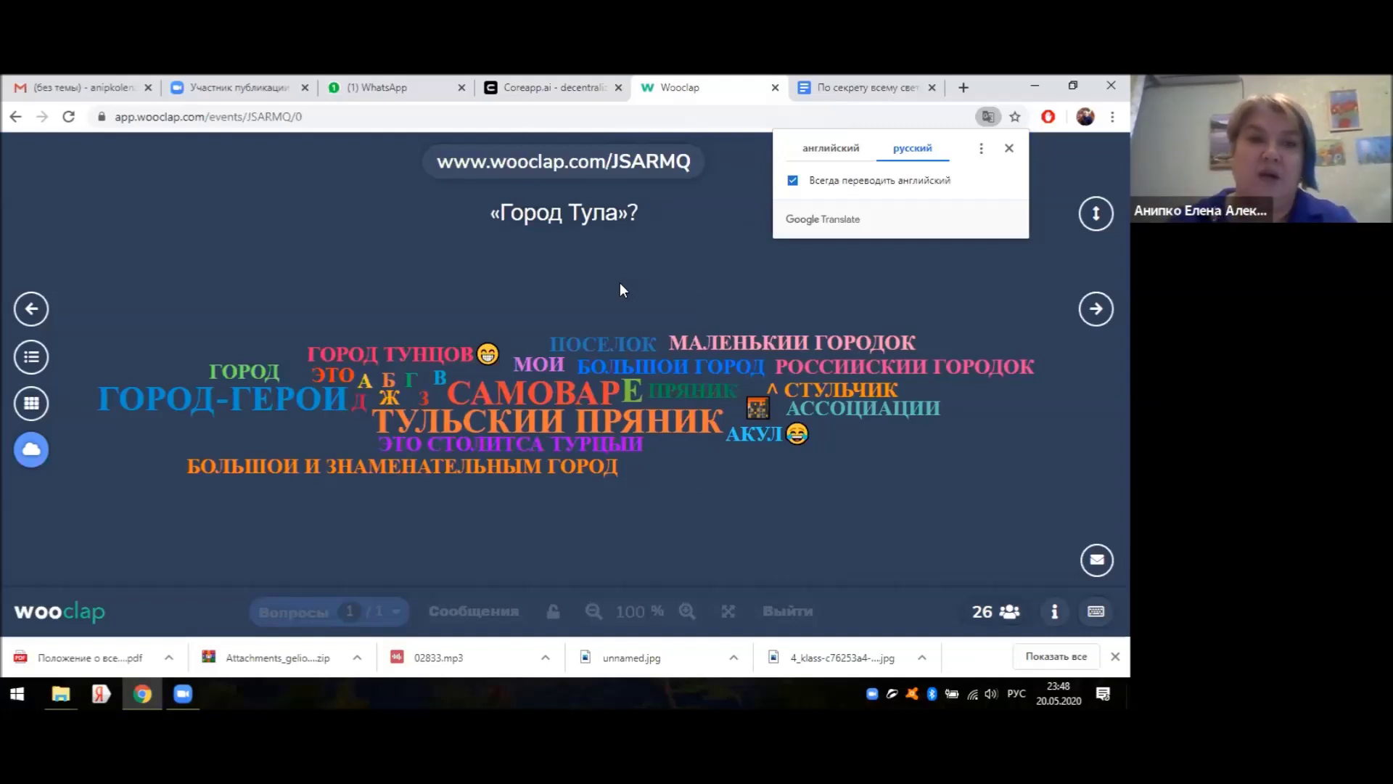
{"action": "left_click", "coordinate": [775, 88]}
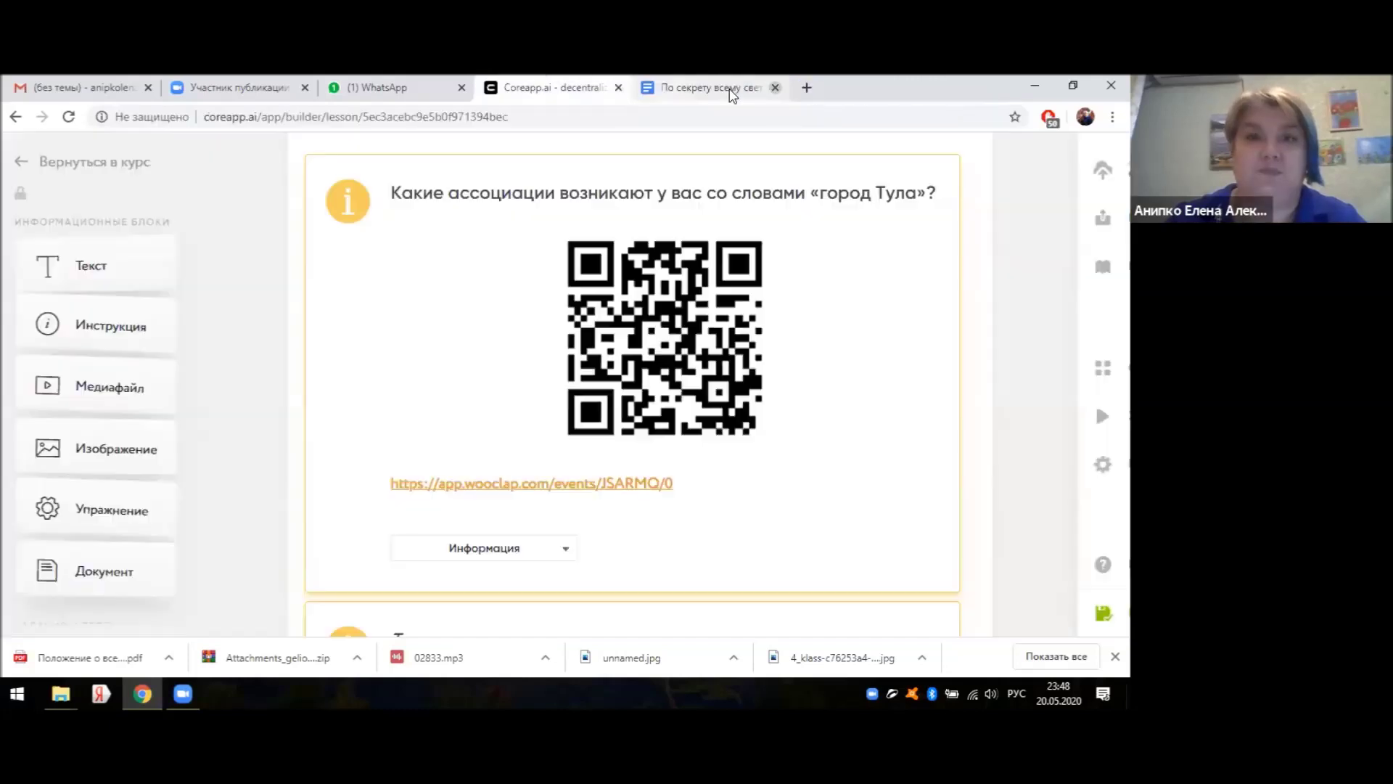
{"action": "mouse_move", "coordinate": [1105, 415]}
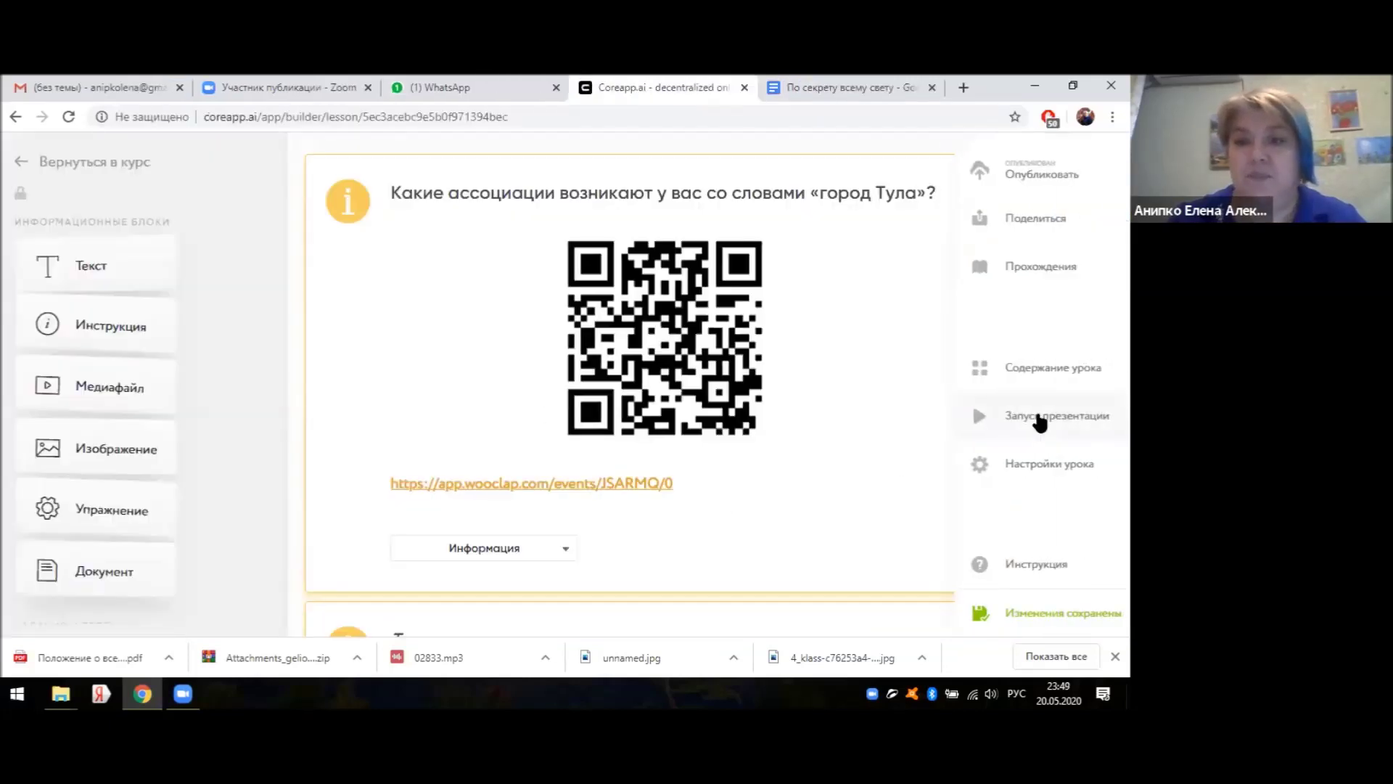
{"action": "left_click", "coordinate": [1040, 419]}
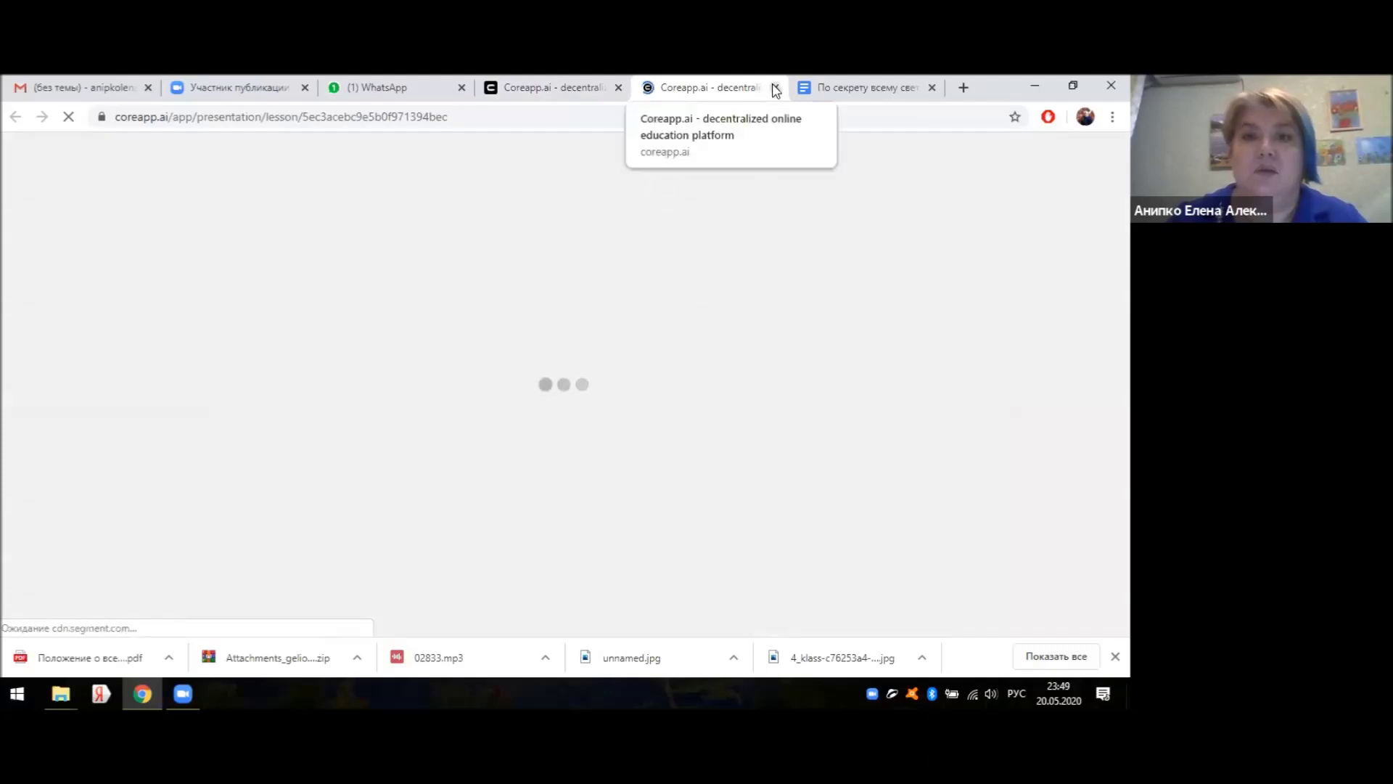
{"action": "left_click", "coordinate": [775, 87]}
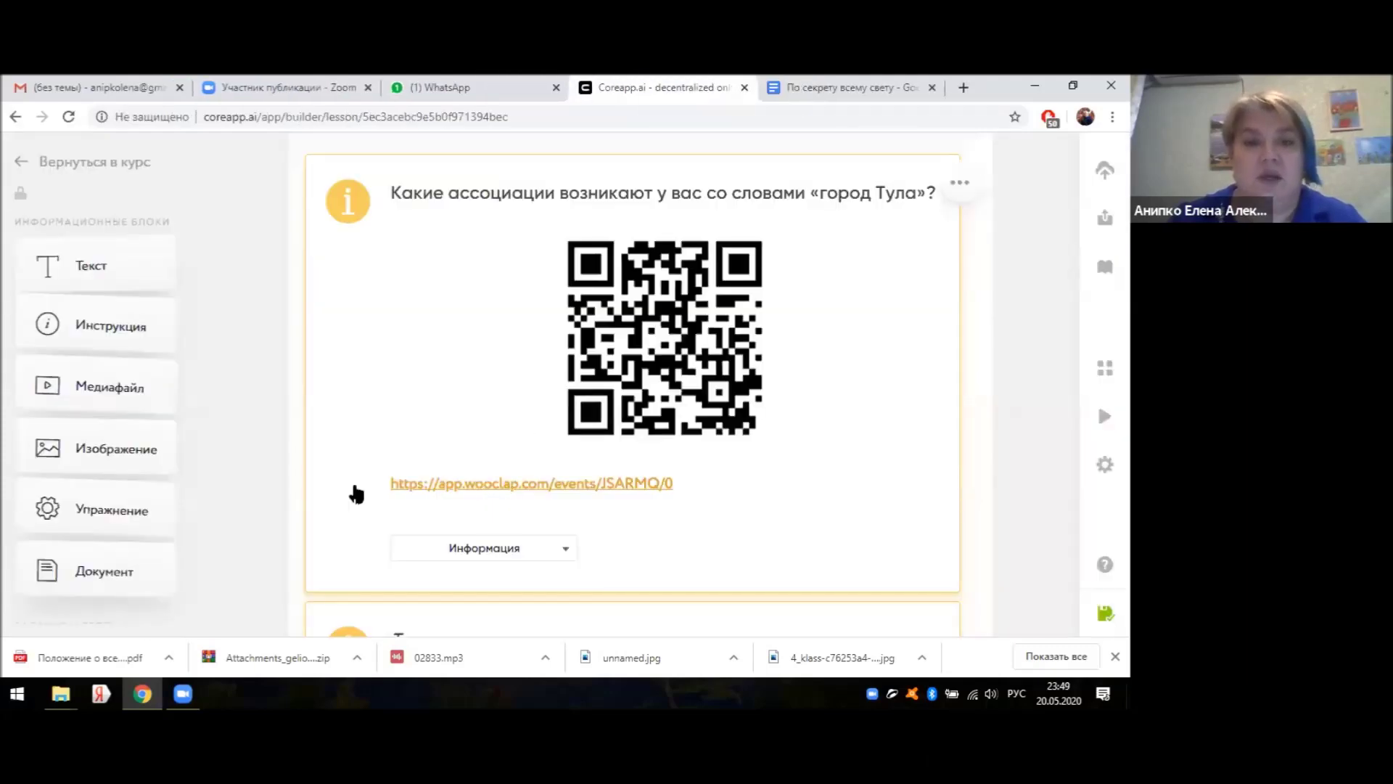
- Add an empty text block below the mosmetod.ru presentation link, open its link insertion form and dismiss the form
{"action": "scroll", "coordinate": [348, 466], "scroll_direction": "down", "scroll_amount": 8}
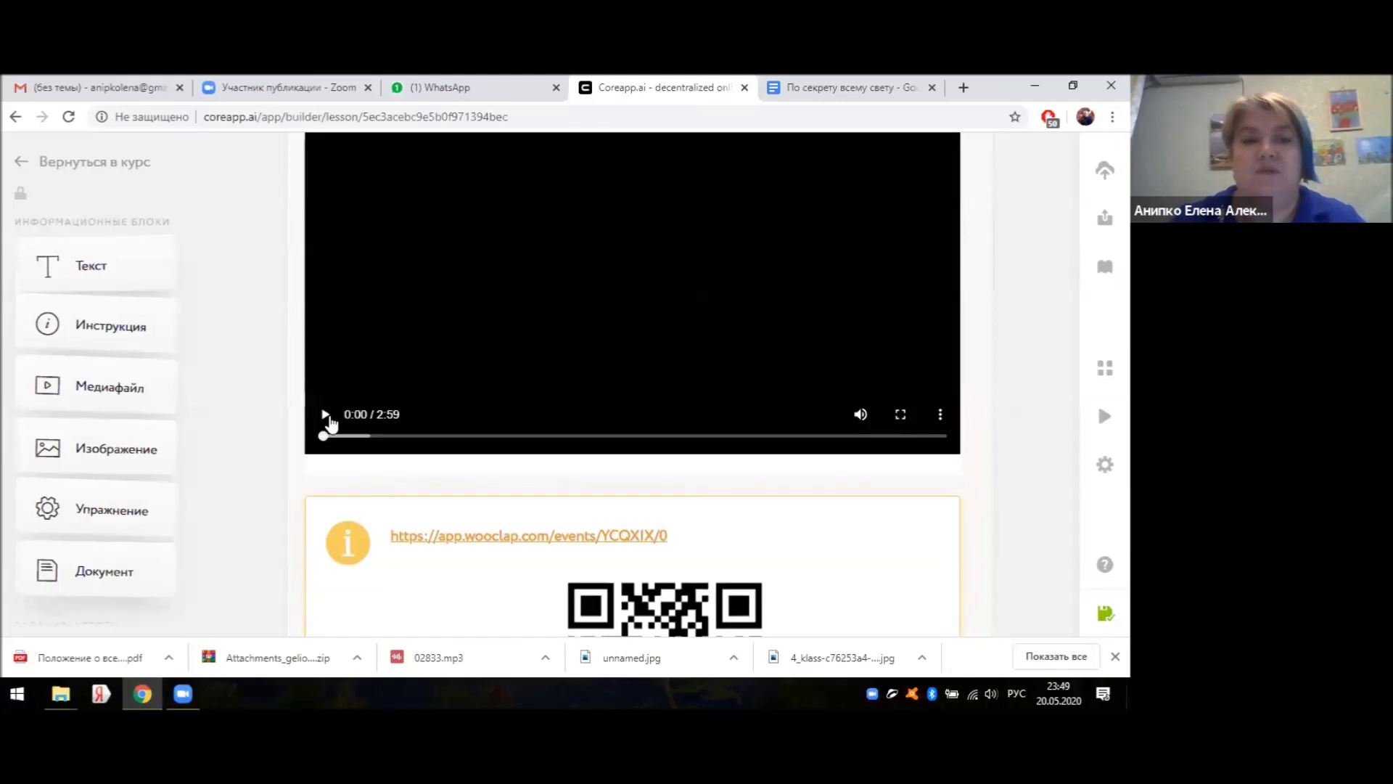
{"action": "scroll", "coordinate": [323, 407], "scroll_direction": "up", "scroll_amount": 2}
{"action": "scroll", "coordinate": [322, 359], "scroll_direction": "up", "scroll_amount": 2}
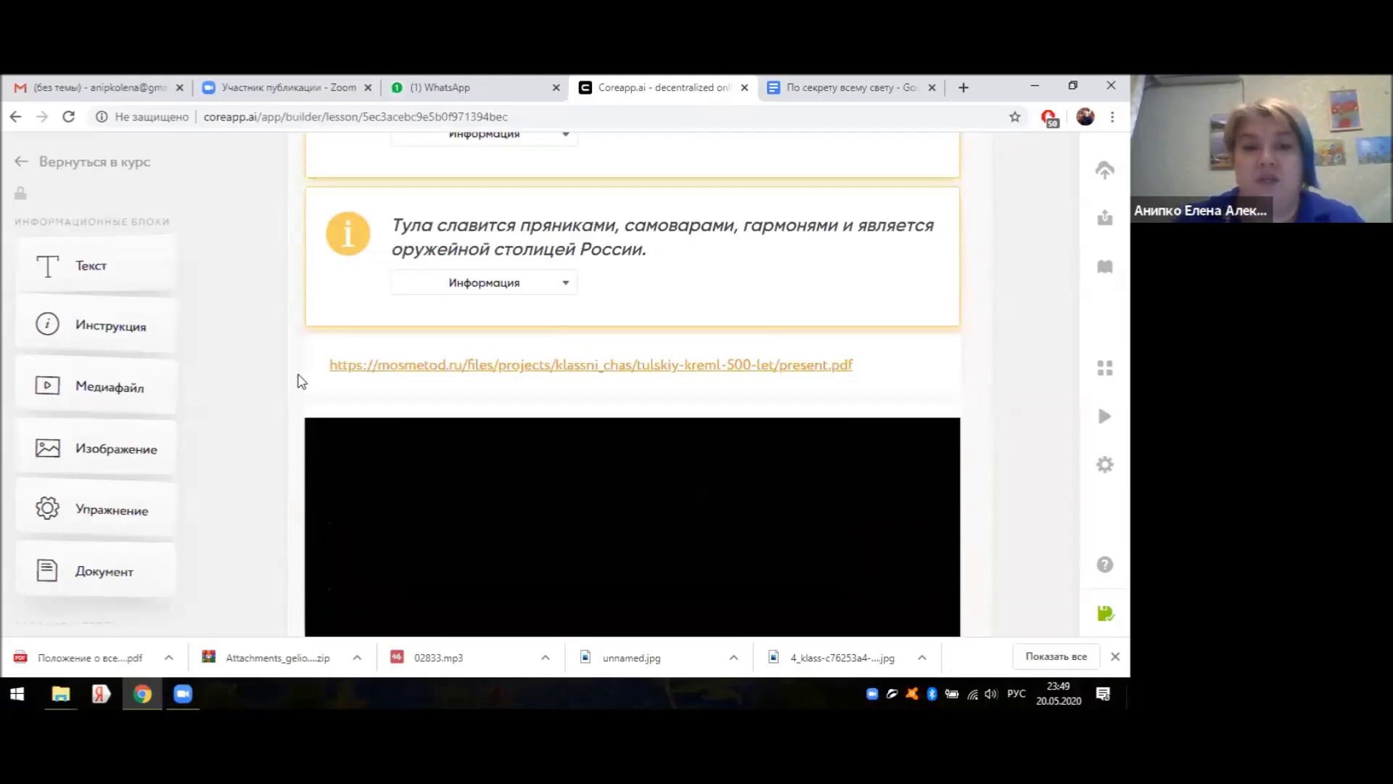
{"action": "scroll", "coordinate": [288, 379], "scroll_direction": "up", "scroll_amount": 1}
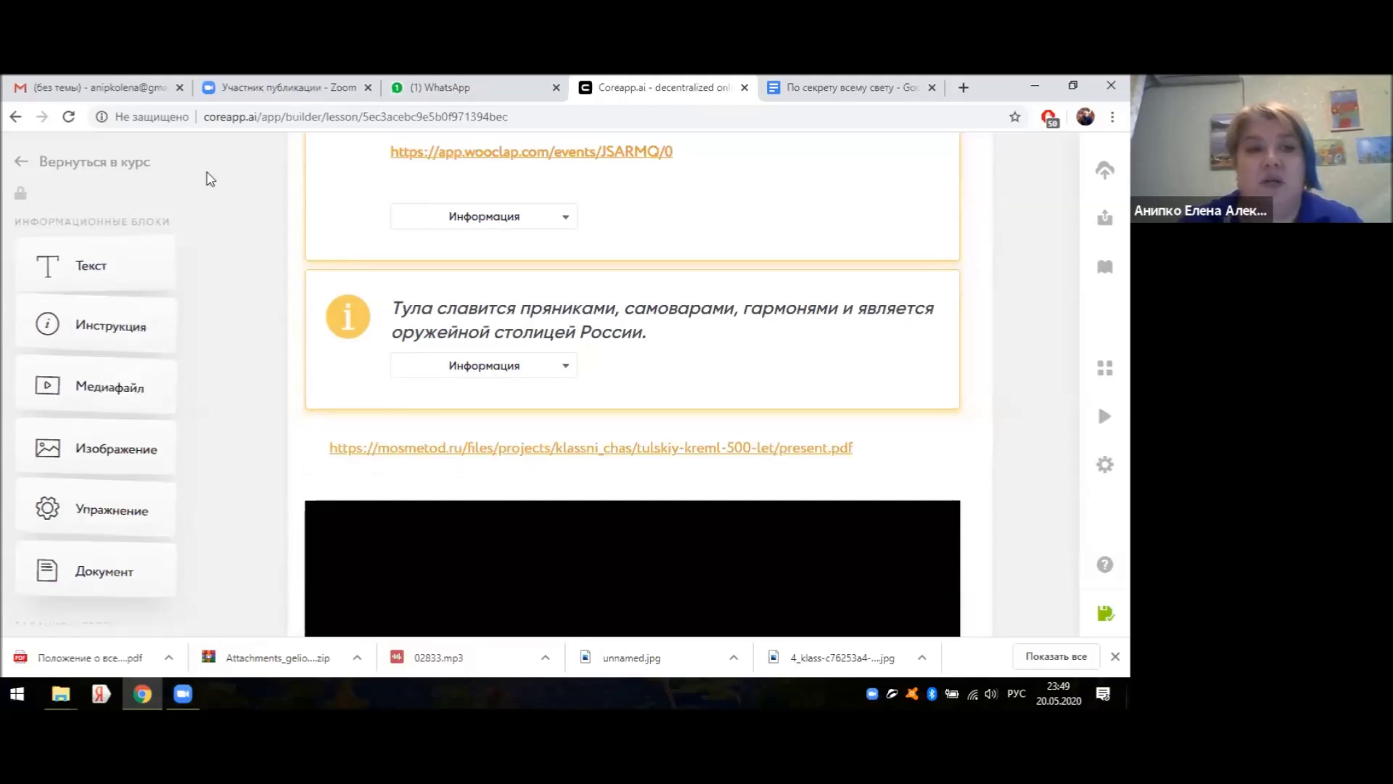
{"action": "left_click_drag", "start_coordinate": [149, 262], "coordinate": [450, 499]}
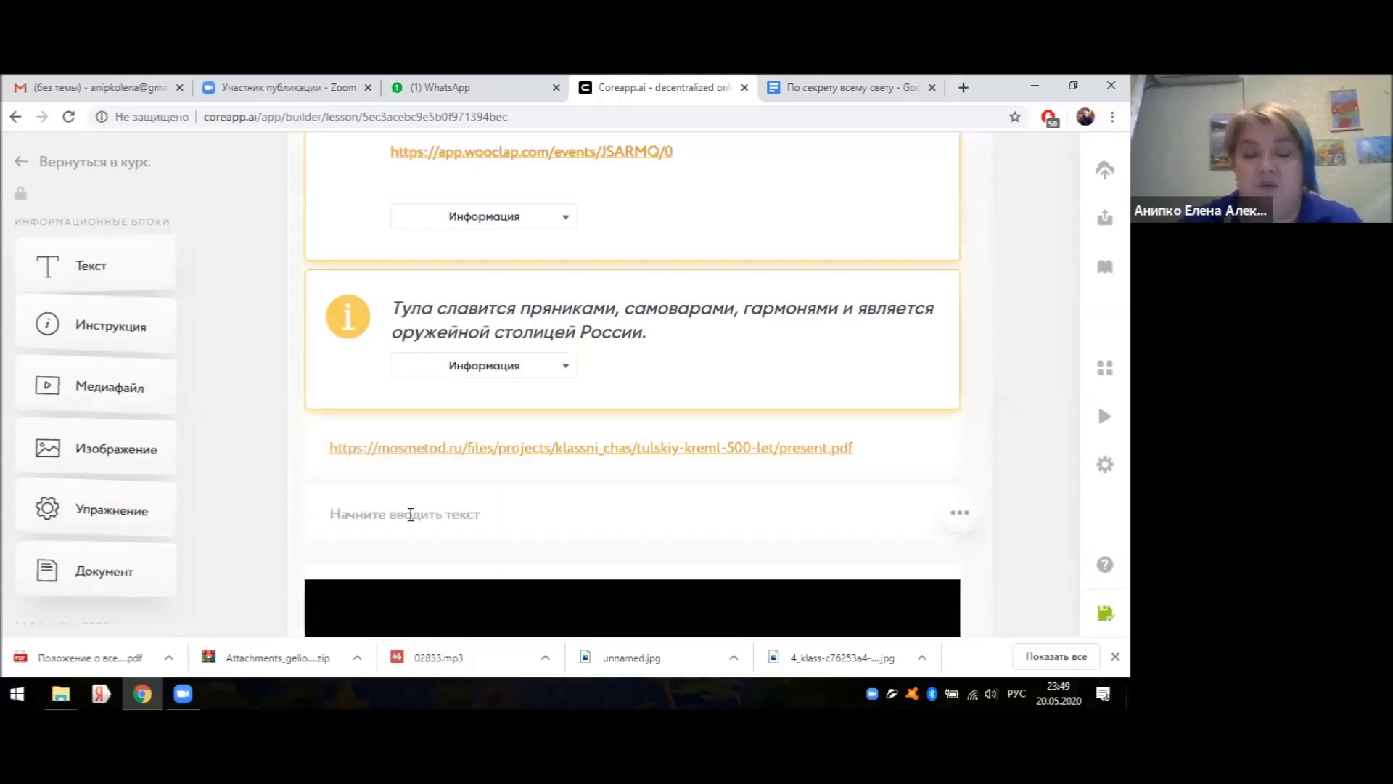
{"action": "left_click", "coordinate": [455, 509]}
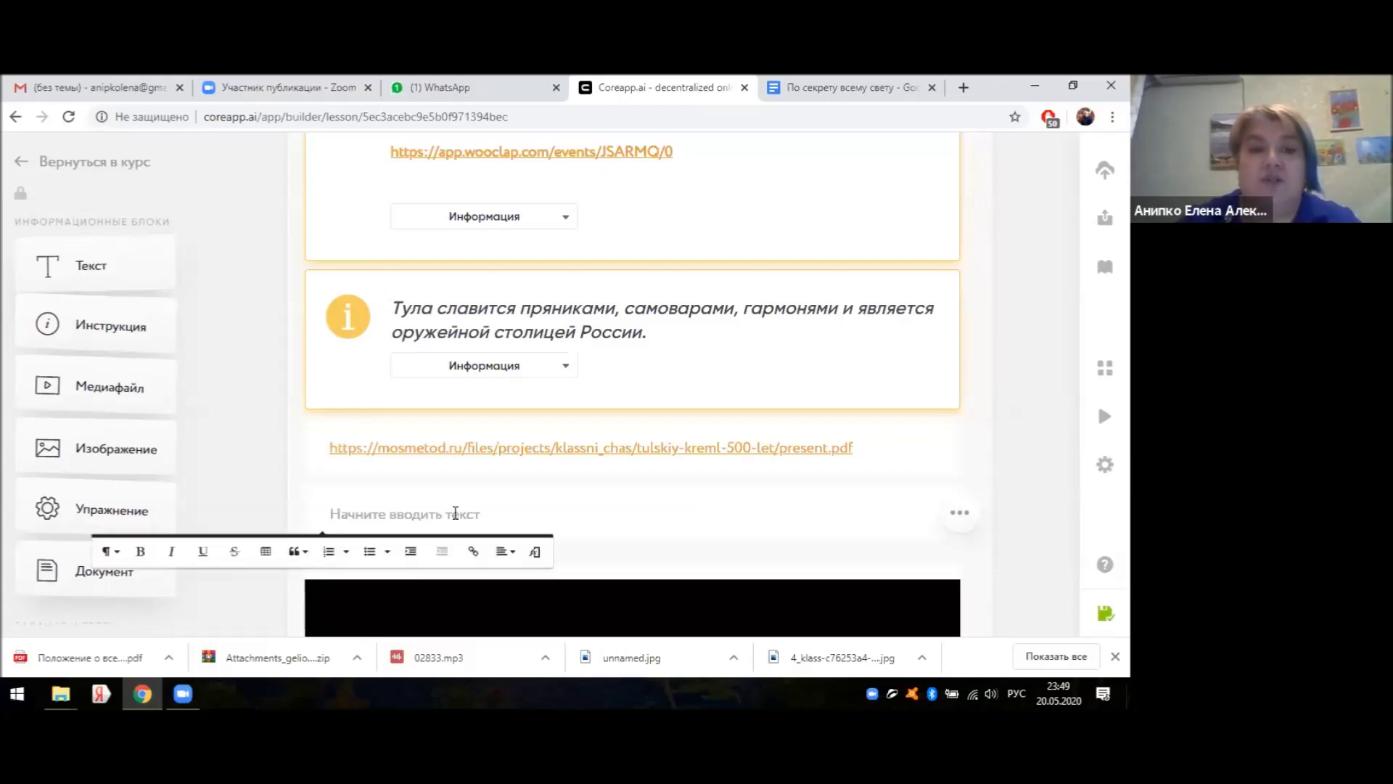
{"action": "left_click", "coordinate": [472, 552]}
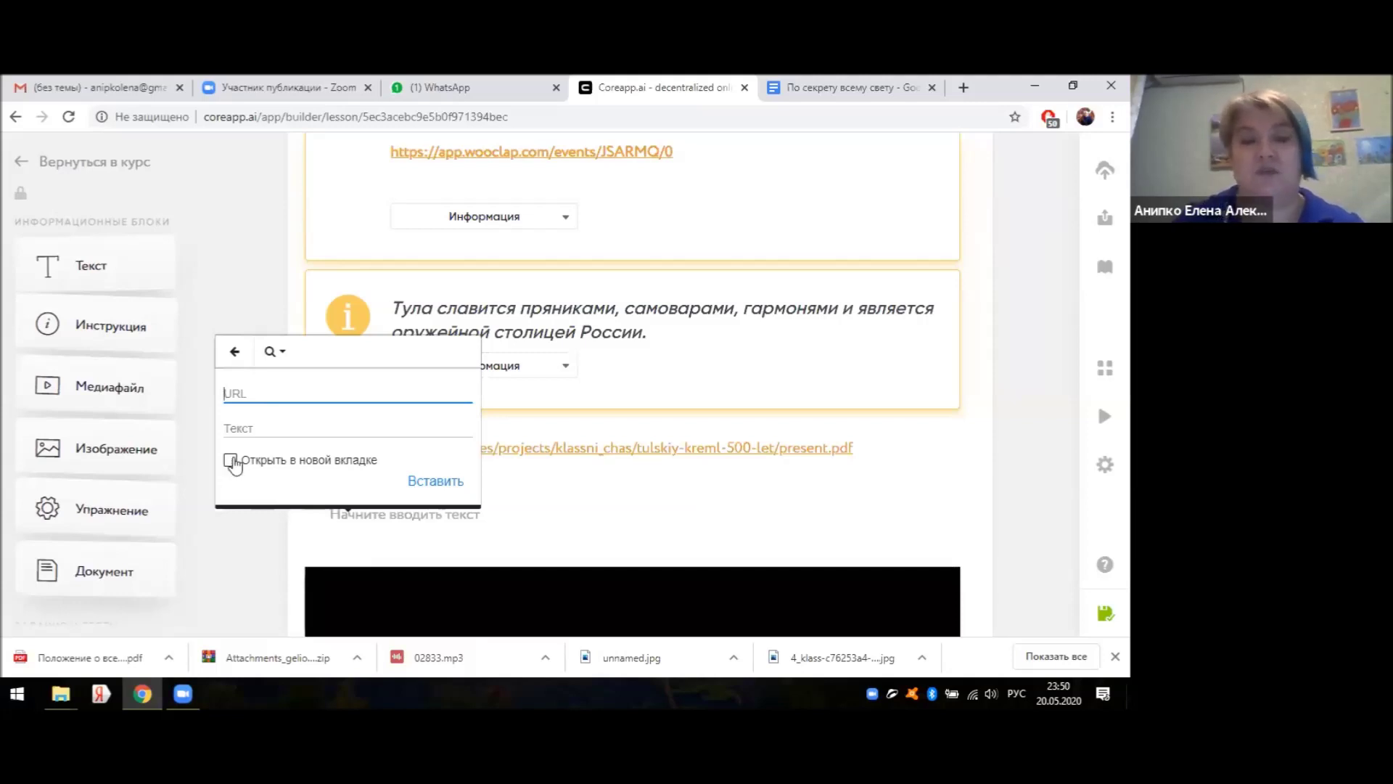
{"action": "left_click", "coordinate": [675, 494]}
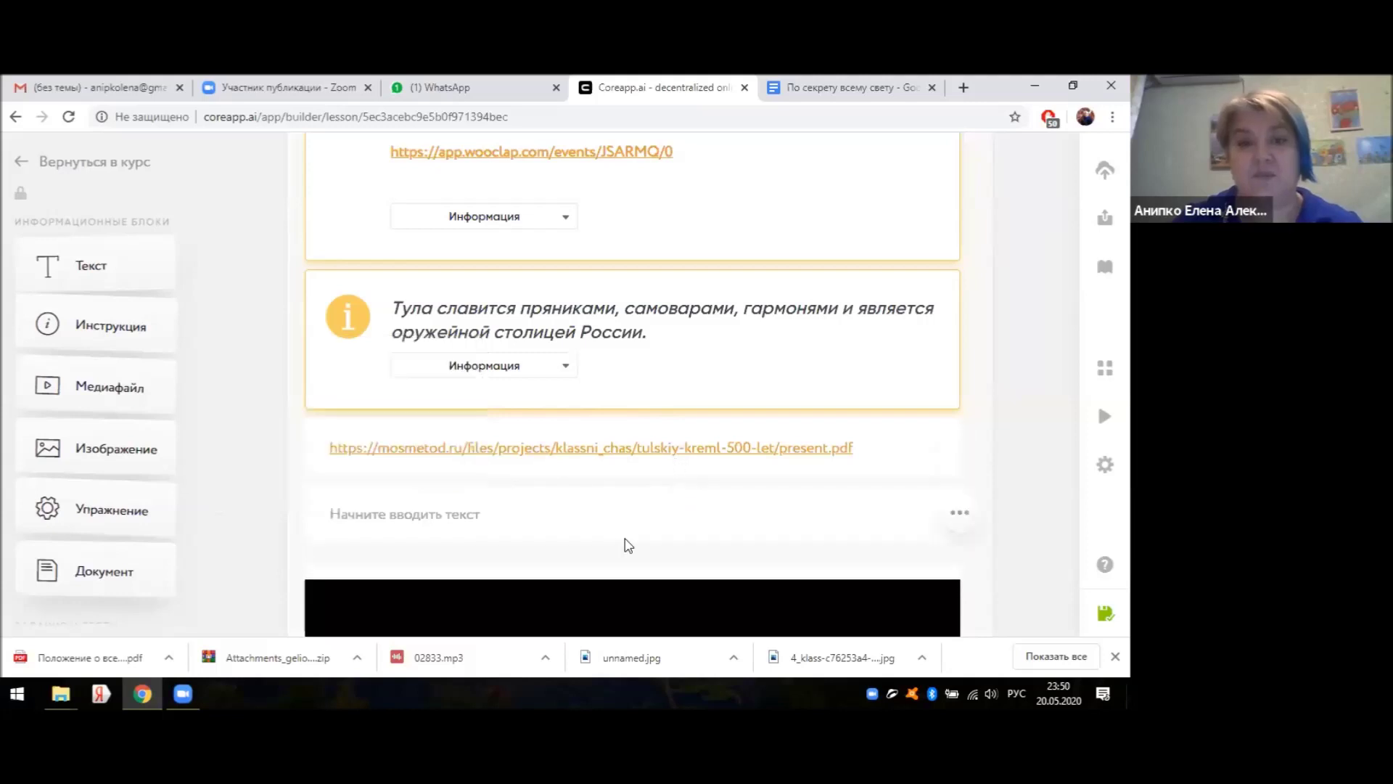
- Look over the lesson's video and second Wooclap block, return to the course and open the lesson «Классный час.День Победы»
{"action": "scroll", "coordinate": [336, 460], "scroll_direction": "down", "scroll_amount": 6}
{"action": "scroll", "coordinate": [319, 522], "scroll_direction": "down", "scroll_amount": 4}
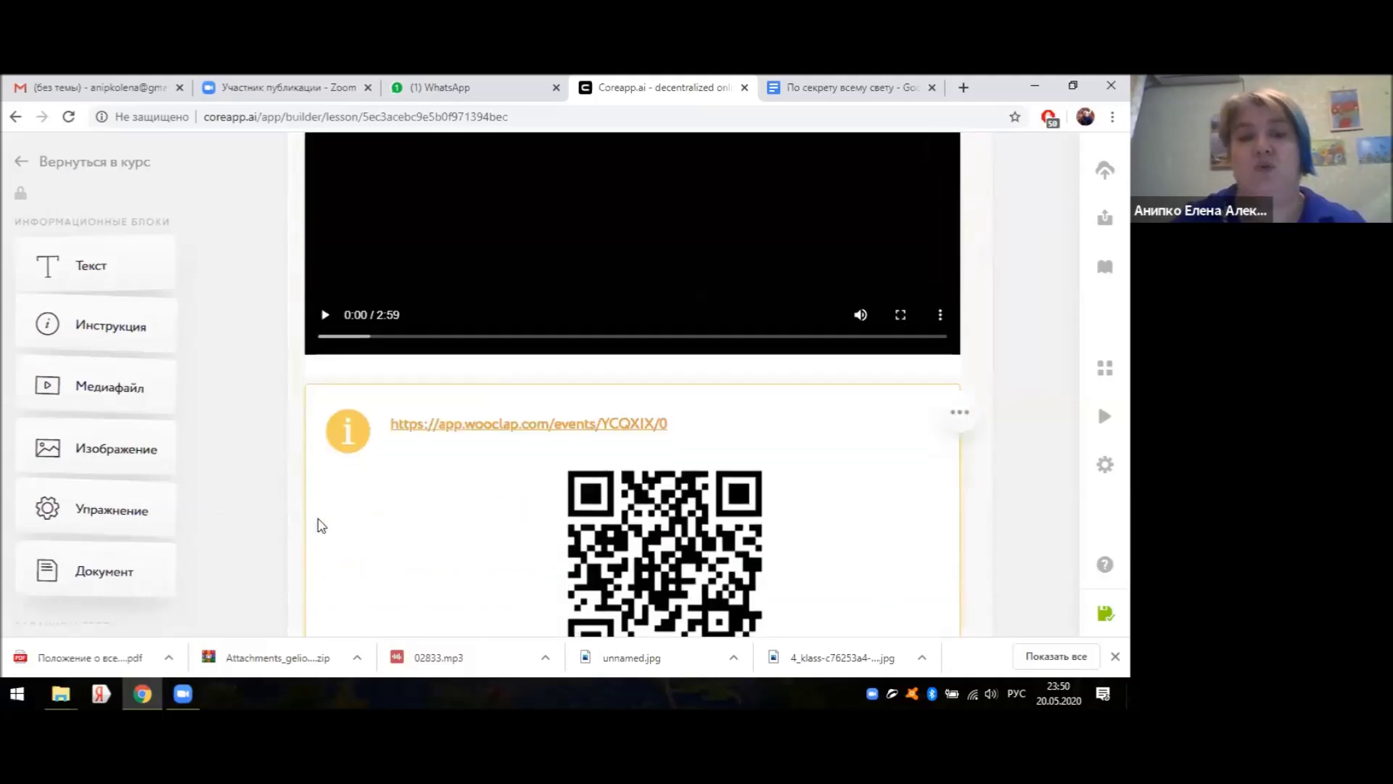
{"action": "scroll", "coordinate": [310, 519], "scroll_direction": "up", "scroll_amount": 4}
{"action": "scroll", "coordinate": [308, 516], "scroll_direction": "up", "scroll_amount": 12}
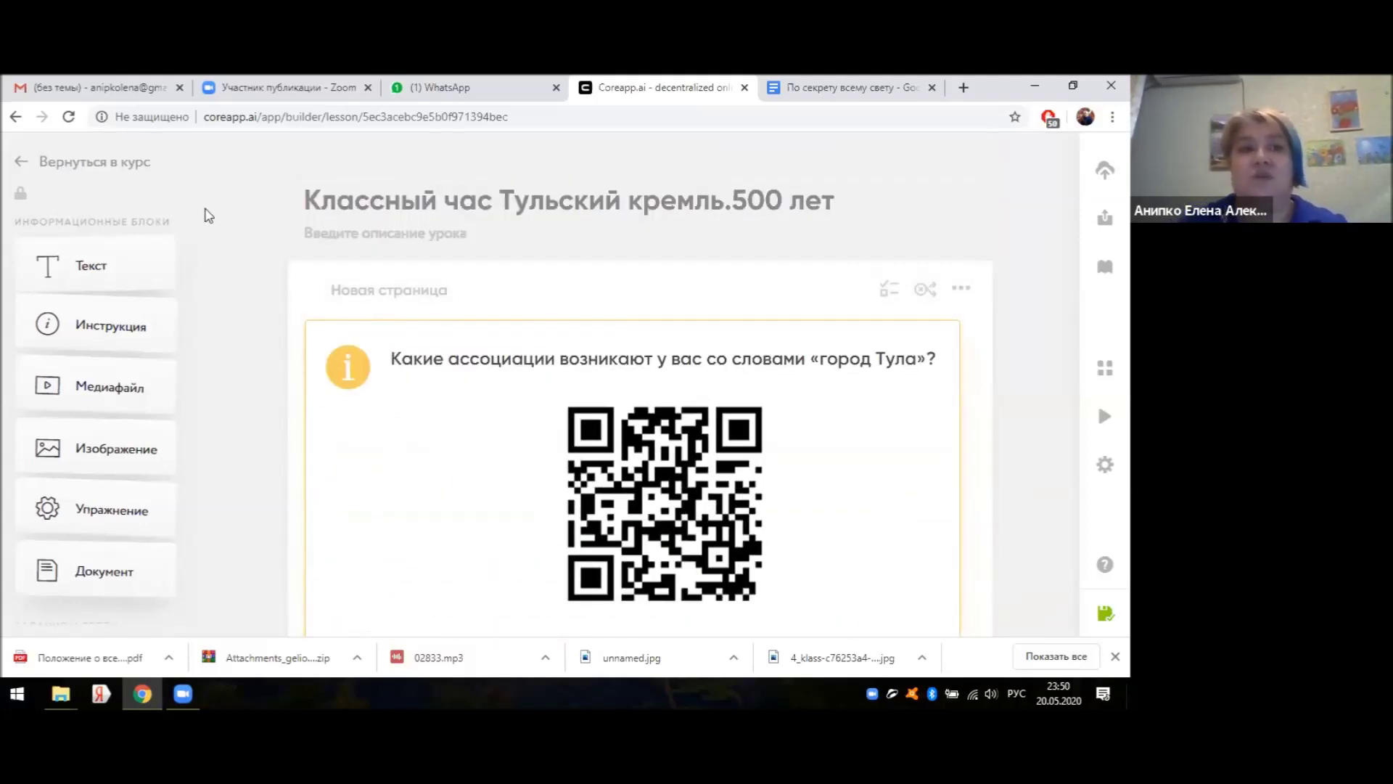
{"action": "left_click", "coordinate": [22, 161]}
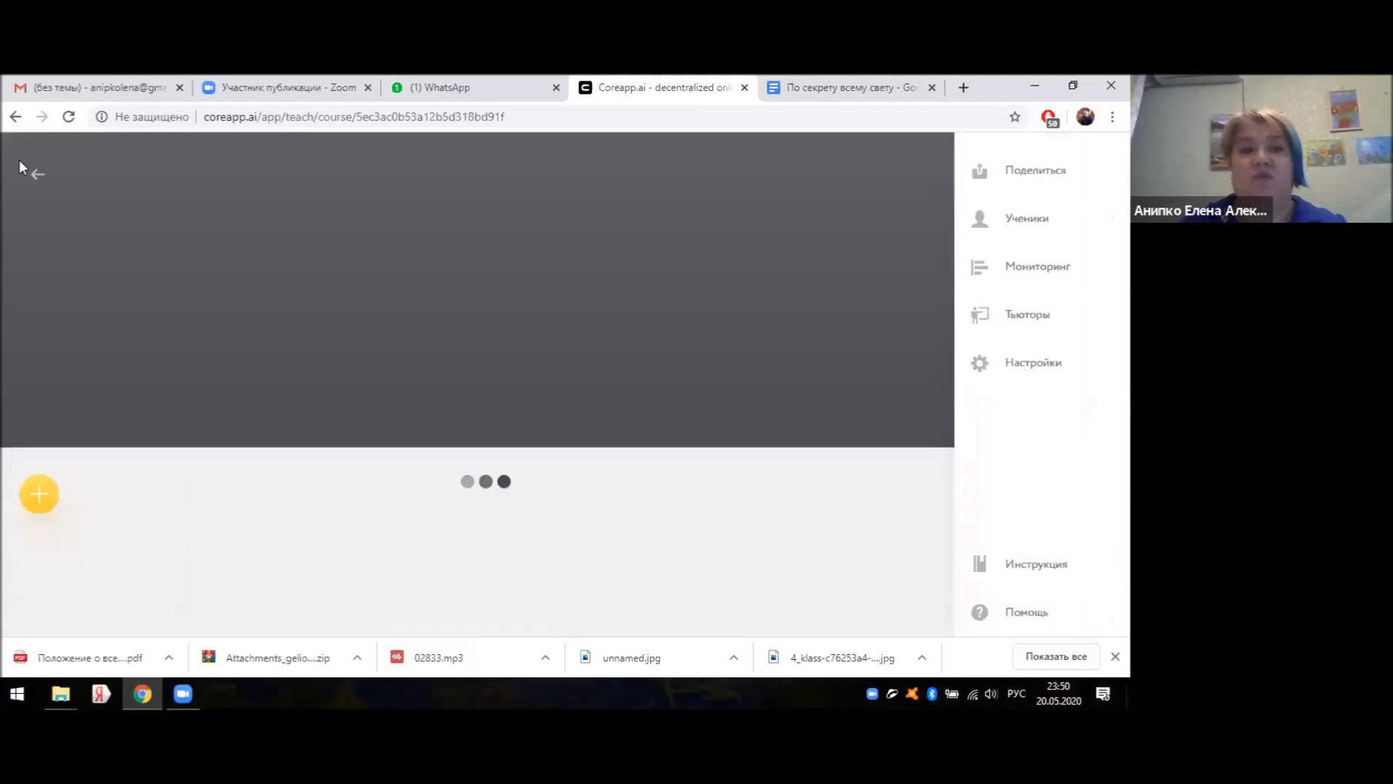
{"action": "left_click", "coordinate": [265, 584]}
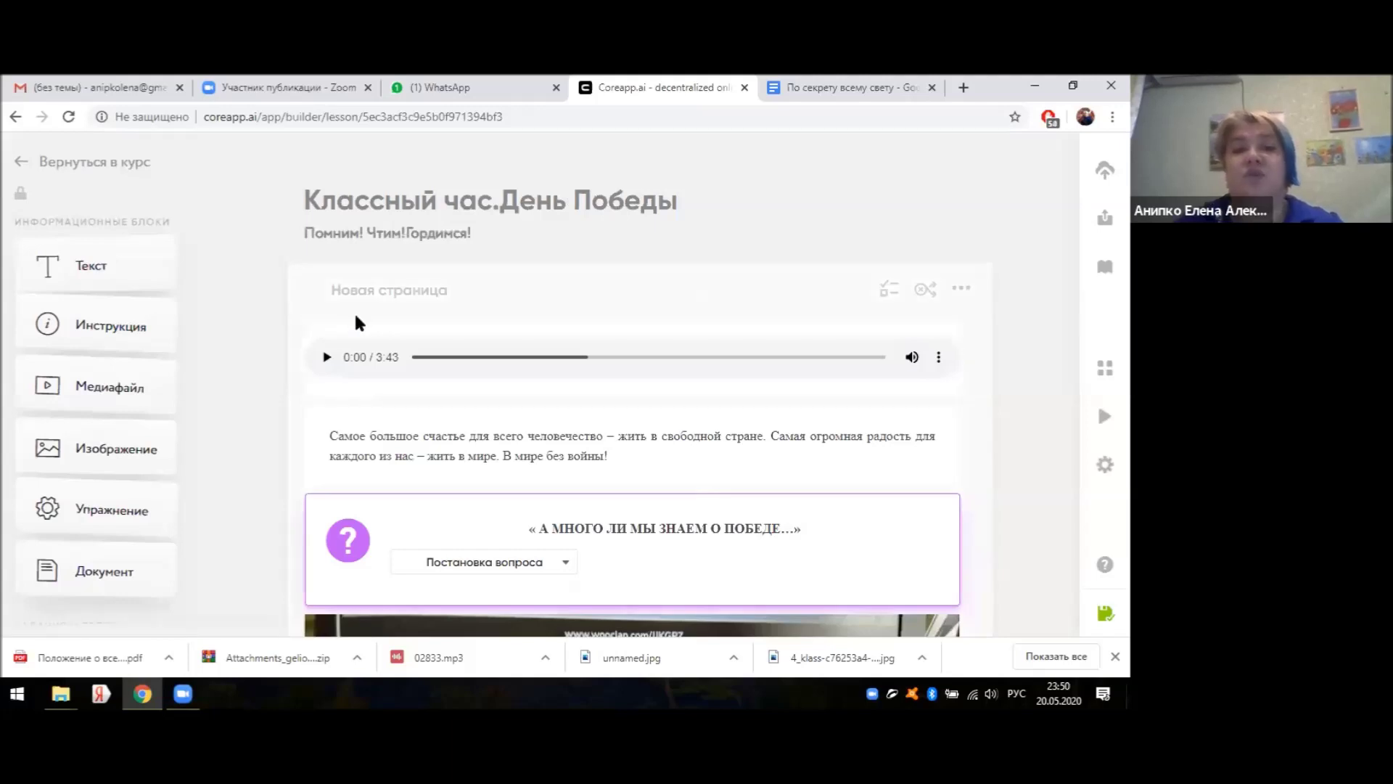
- Play the opening audio recording of the Victory Day lesson for several seconds and pause it
{"action": "left_click", "coordinate": [327, 357]}
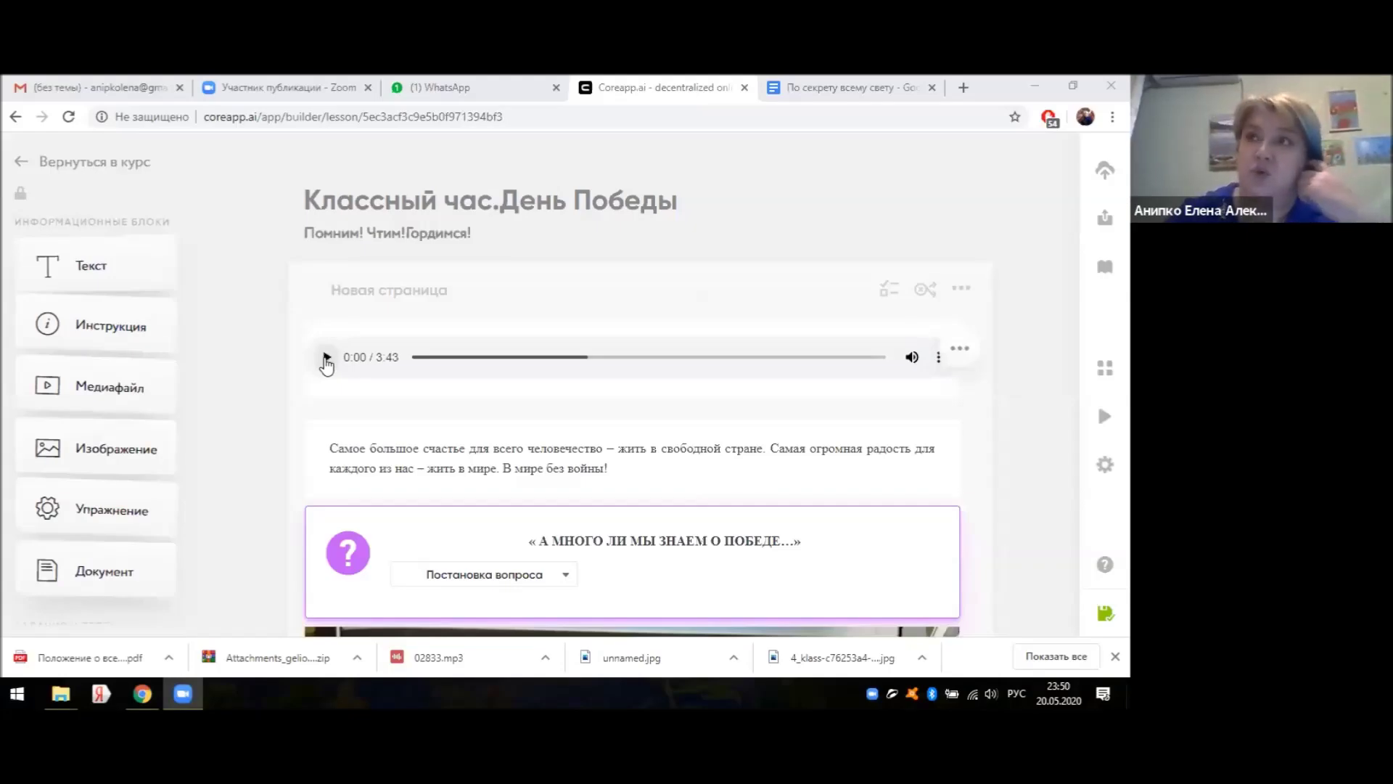
{"action": "left_click", "coordinate": [326, 358]}
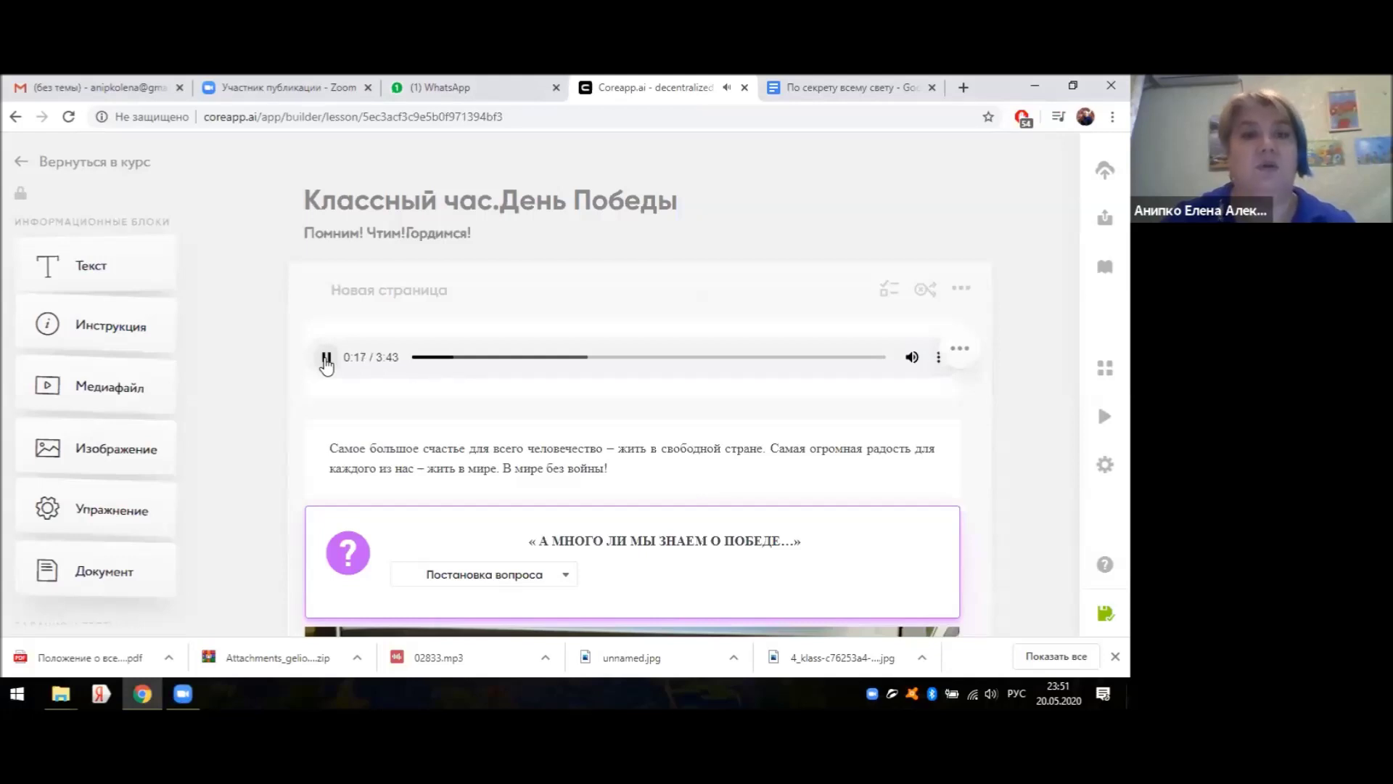
{"action": "left_click", "coordinate": [326, 358]}
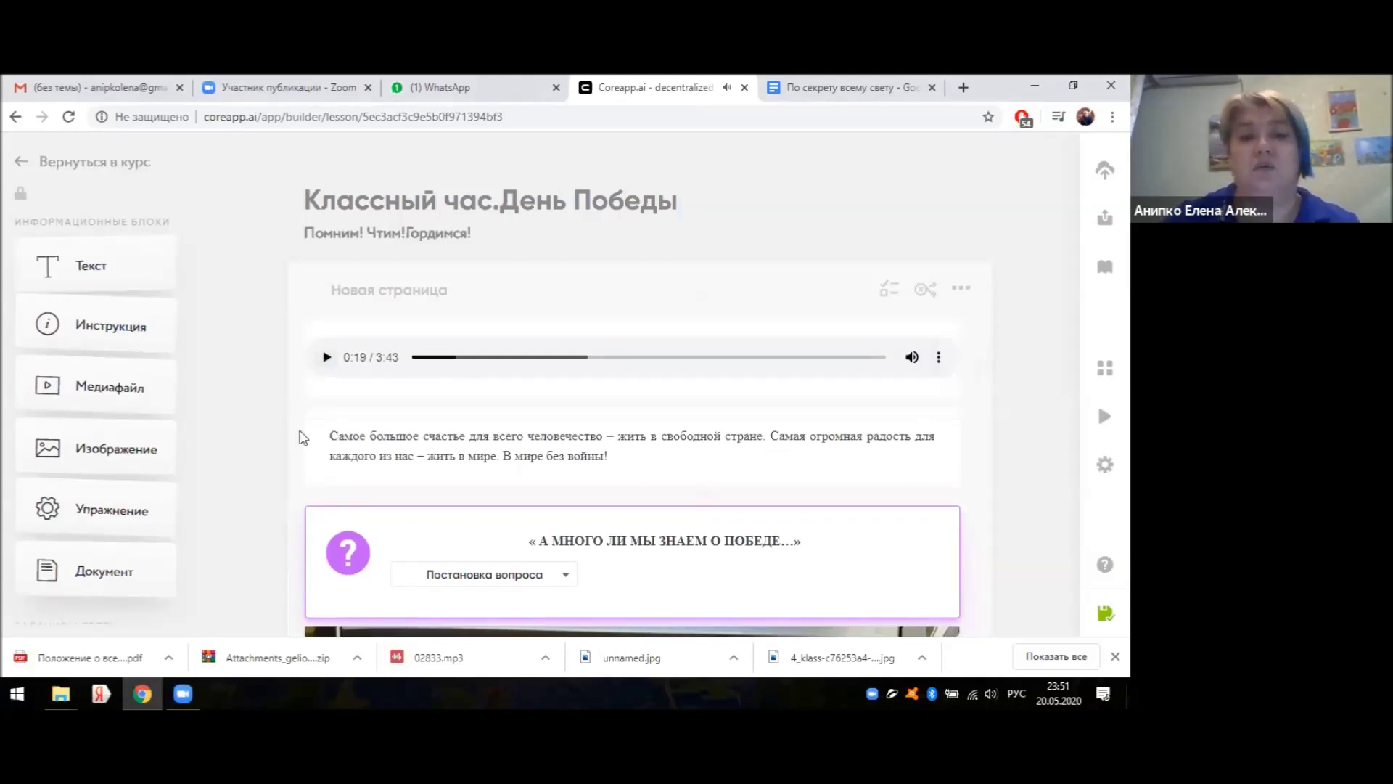
- Look over the lesson's word cloud image, discussion questions and Padlet links, and select the first Padlet link
{"action": "scroll", "coordinate": [283, 438], "scroll_direction": "down", "scroll_amount": 3}
{"action": "scroll", "coordinate": [276, 450], "scroll_direction": "down", "scroll_amount": 2}
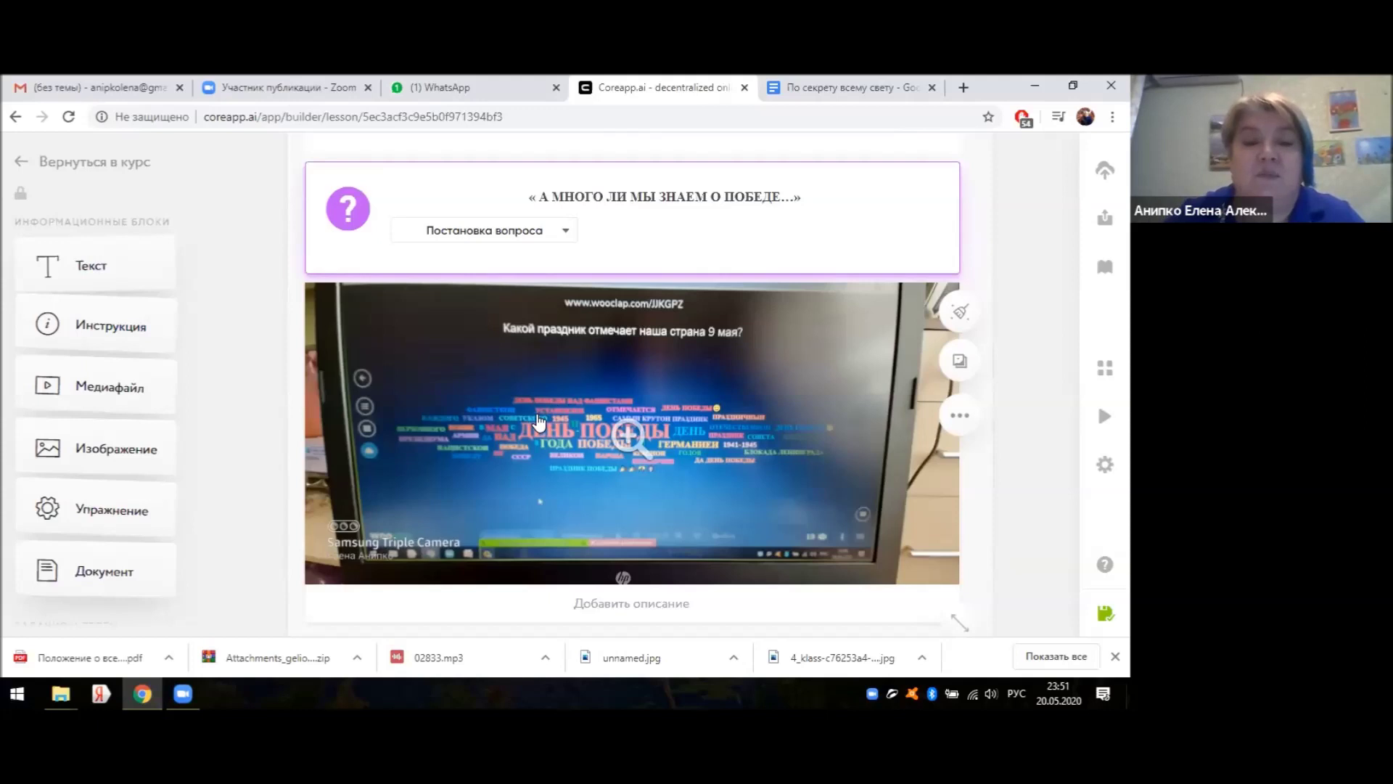
{"action": "scroll", "coordinate": [537, 421], "scroll_direction": "down", "scroll_amount": 1}
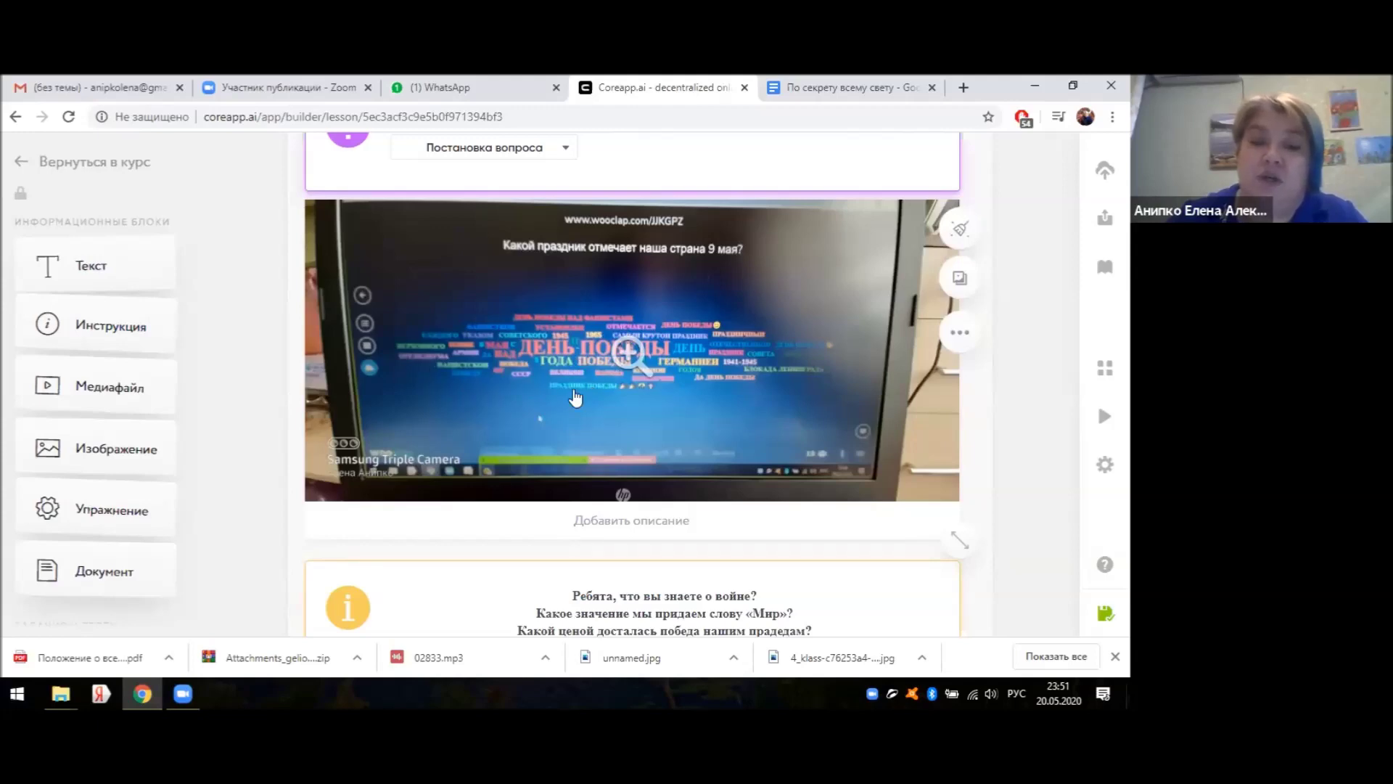
{"action": "scroll", "coordinate": [522, 402], "scroll_direction": "down", "scroll_amount": 2}
{"action": "scroll", "coordinate": [338, 450], "scroll_direction": "down", "scroll_amount": 5}
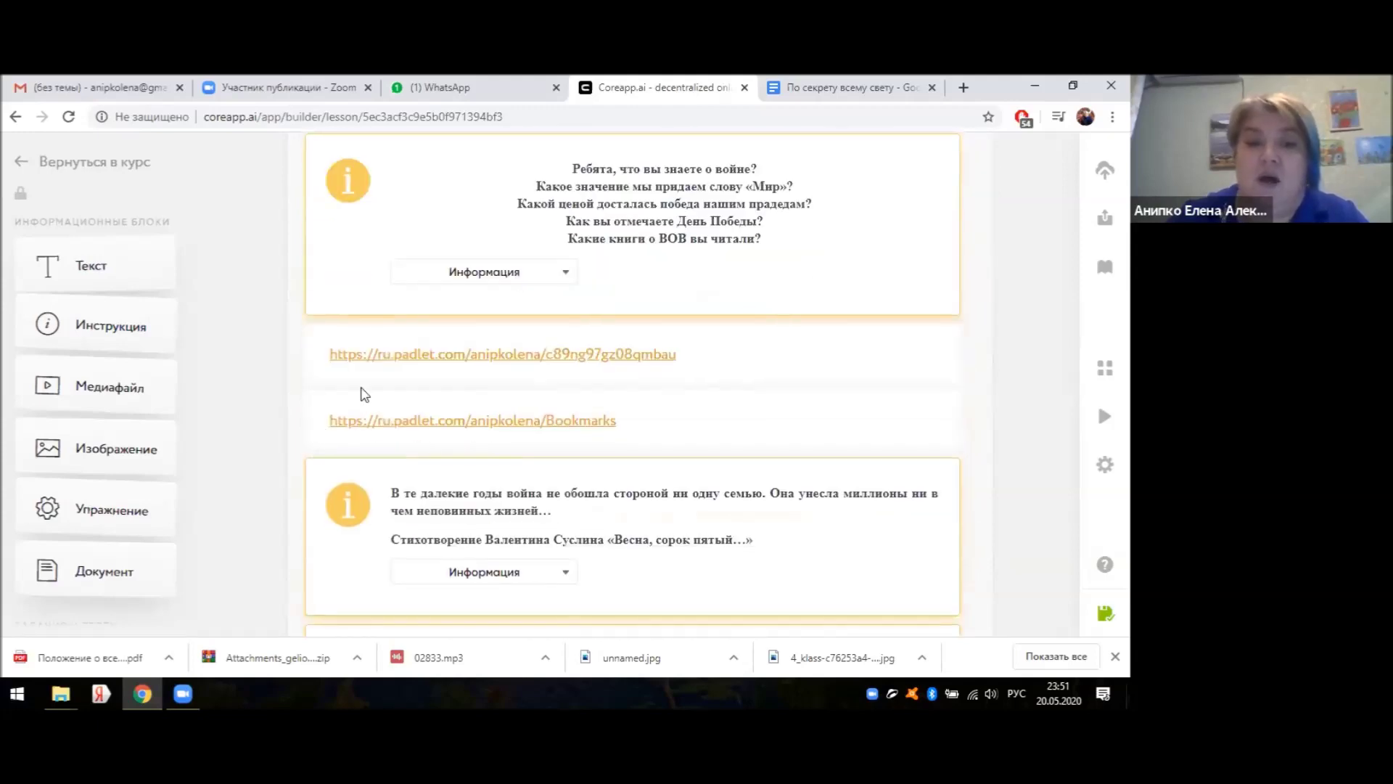
{"action": "left_click", "coordinate": [435, 358]}
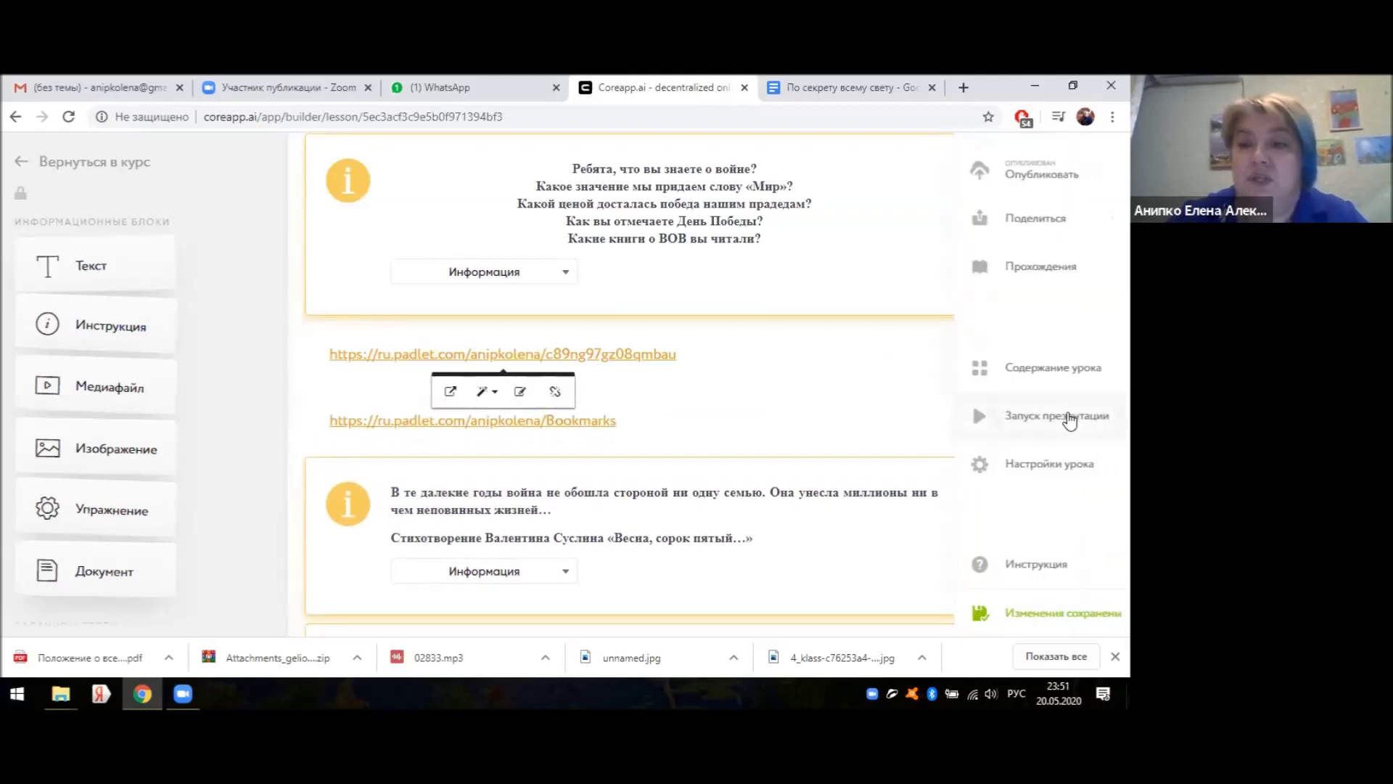
- Launch the lesson presentation and advance to the first Padlet link slide, revisiting the slide with questions about the war
{"action": "left_click", "coordinate": [1068, 418]}
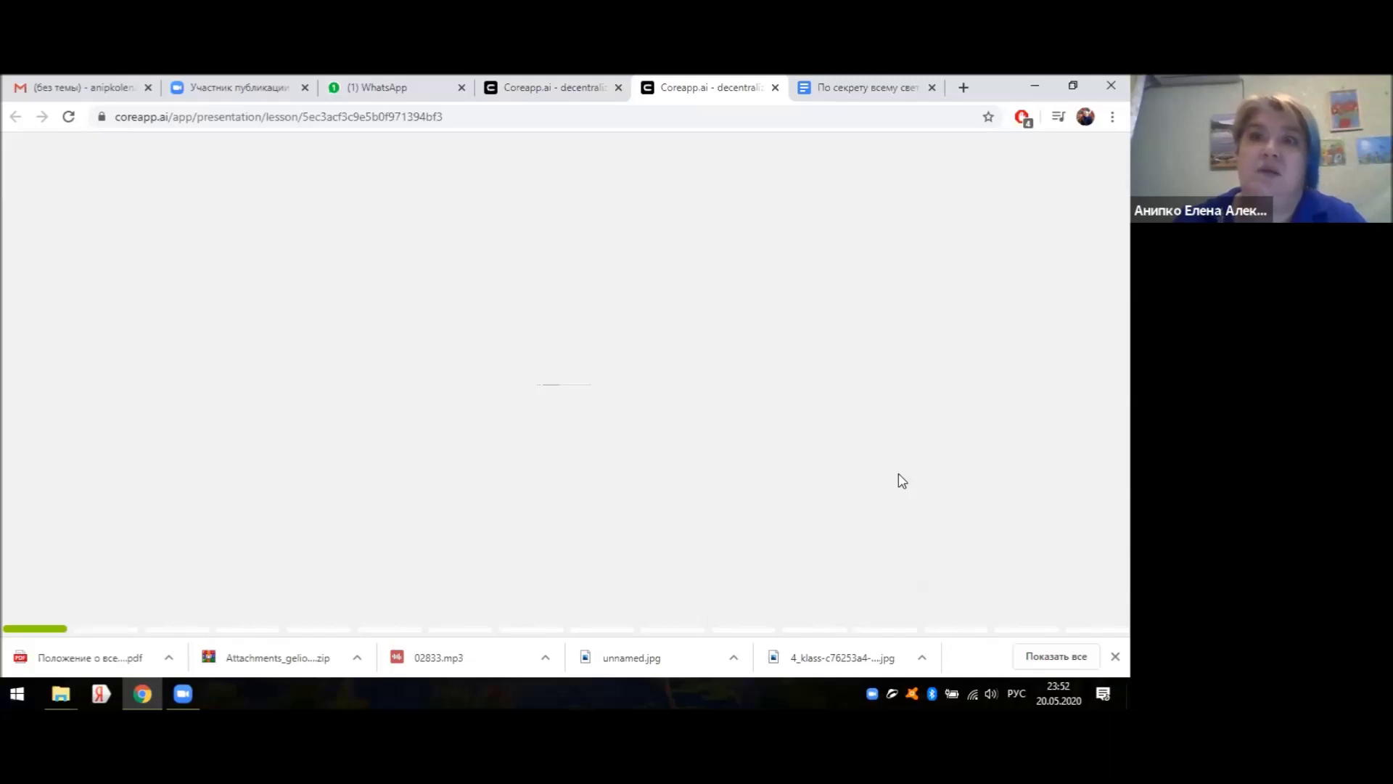
{"action": "mouse_move", "coordinate": [948, 529]}
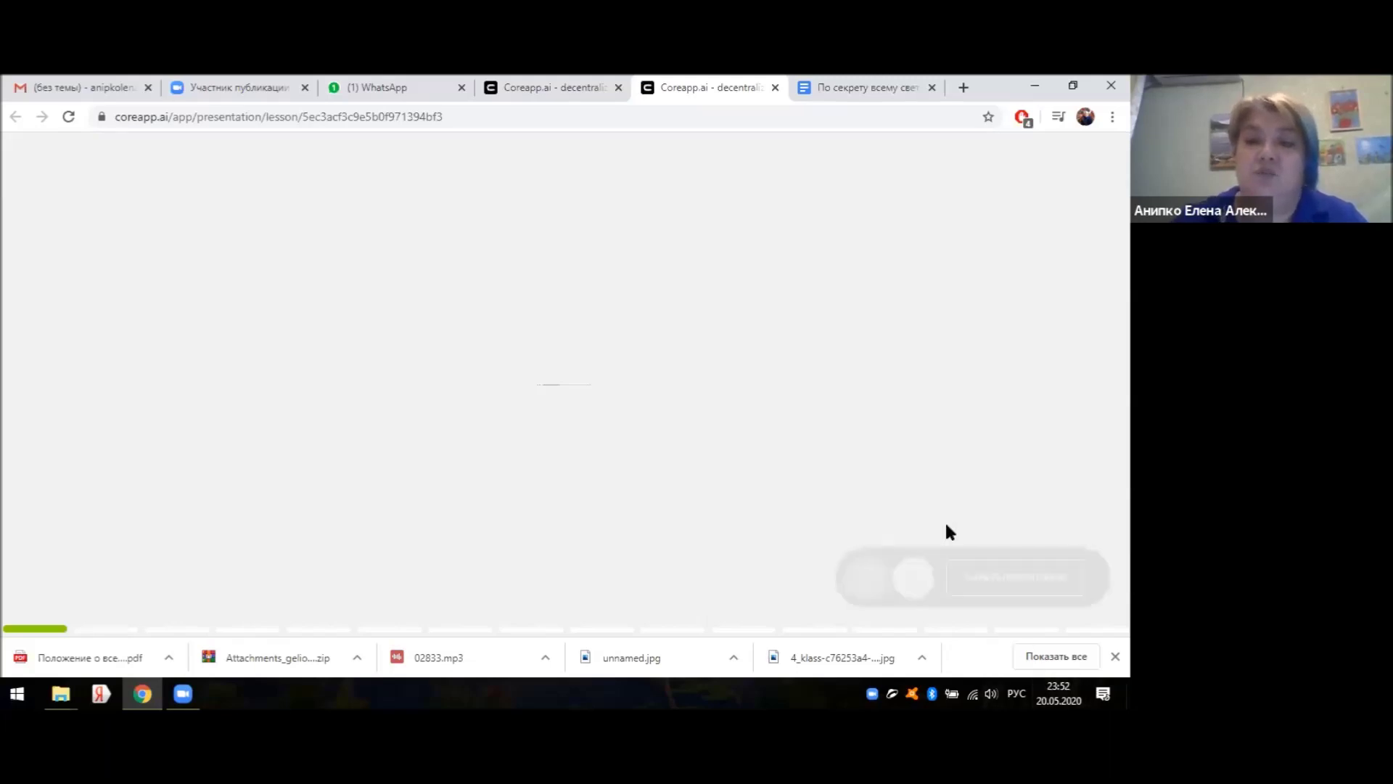
{"action": "left_click", "coordinate": [913, 580]}
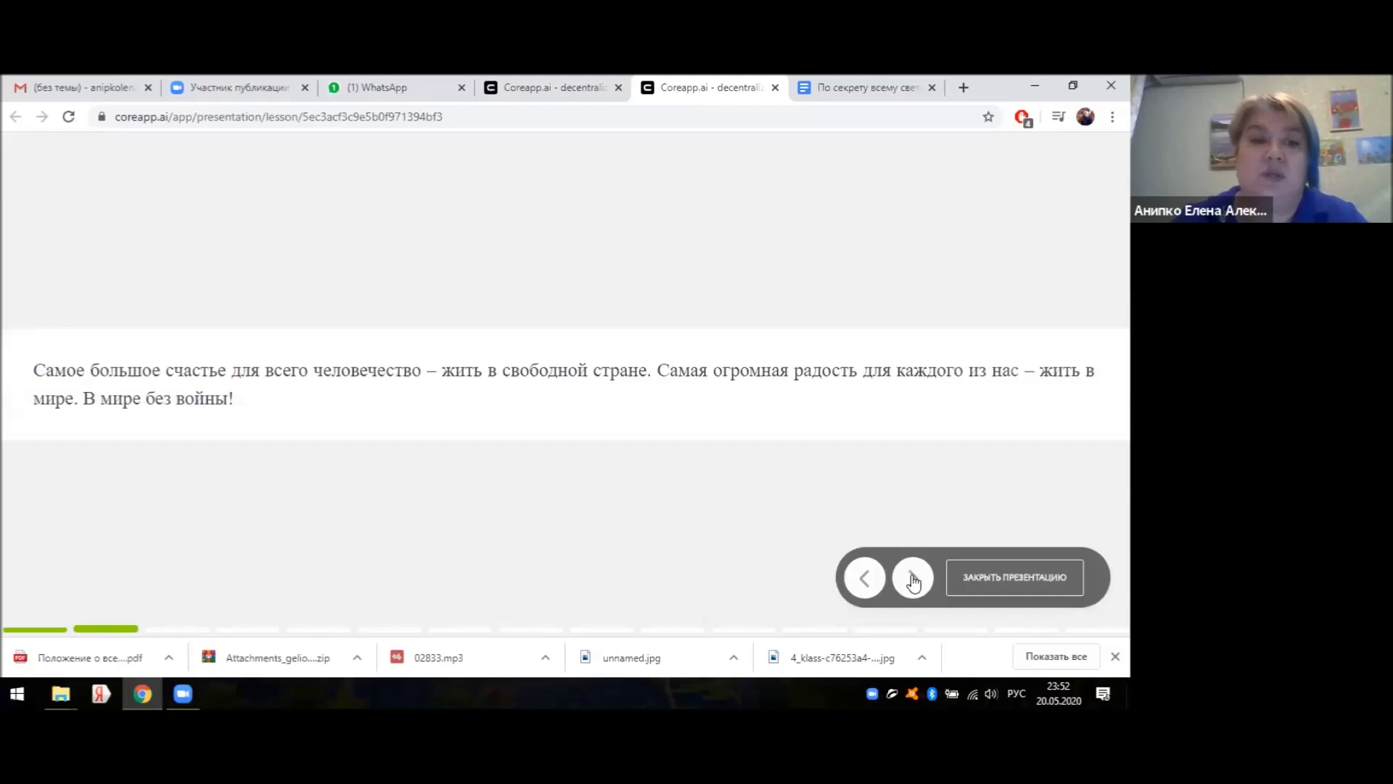
{"action": "left_click", "coordinate": [913, 581]}
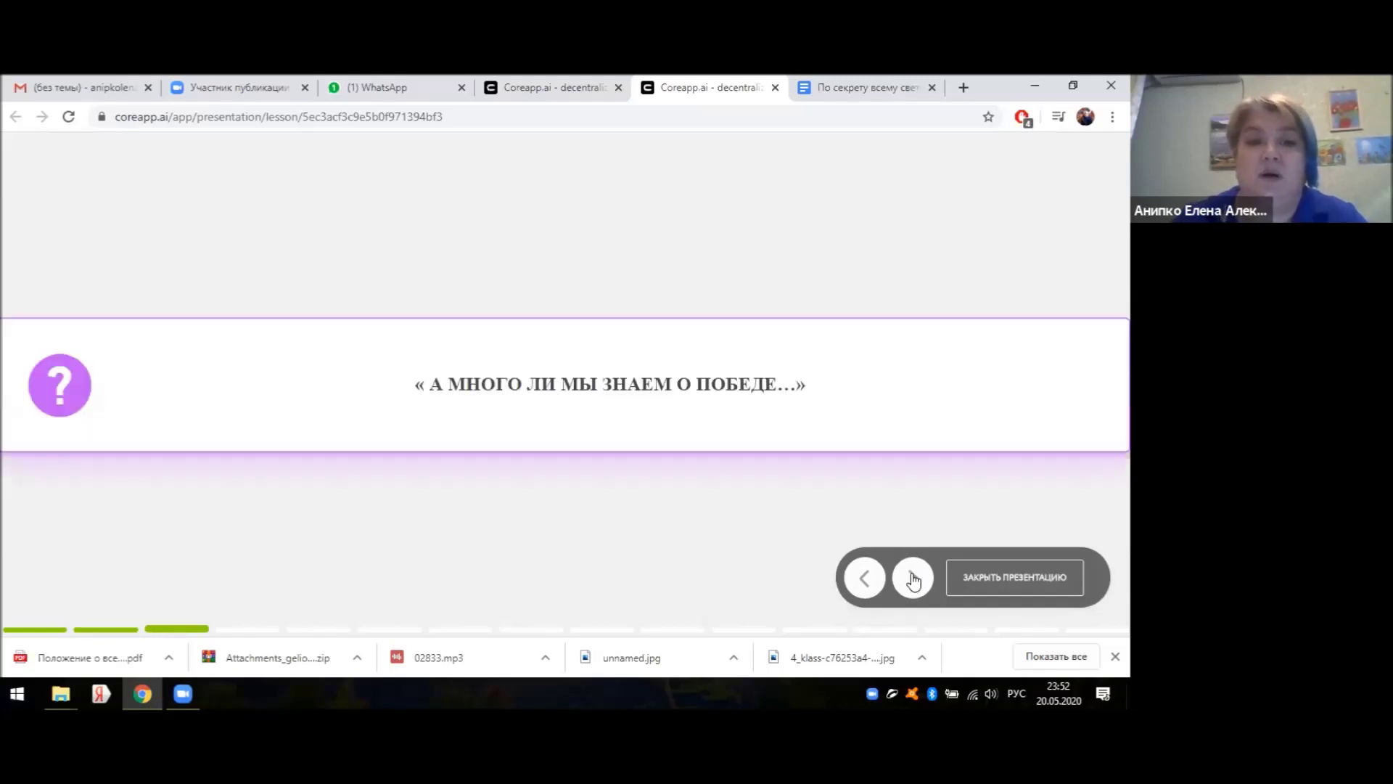
{"action": "left_click", "coordinate": [913, 580]}
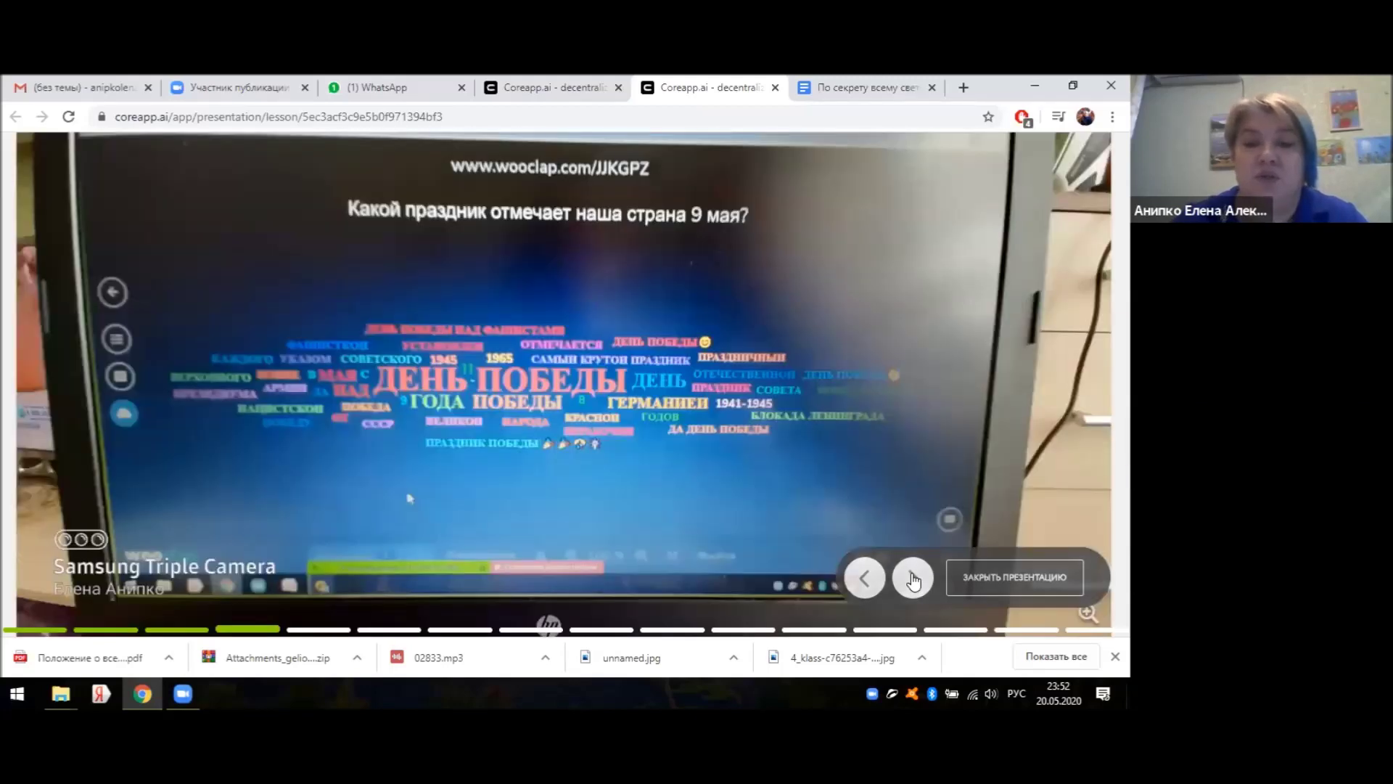
{"action": "left_click", "coordinate": [913, 580]}
{"action": "left_click", "coordinate": [913, 581]}
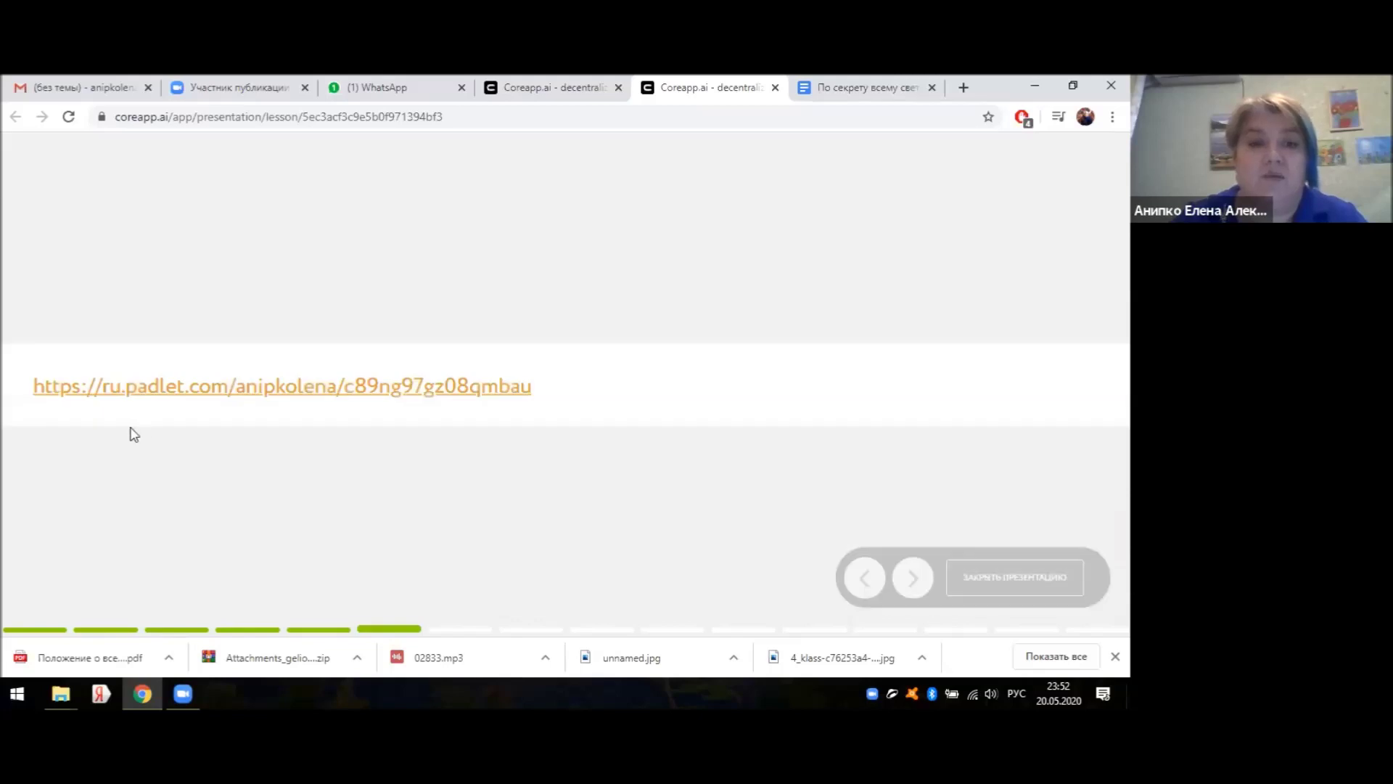
{"action": "left_click", "coordinate": [862, 578]}
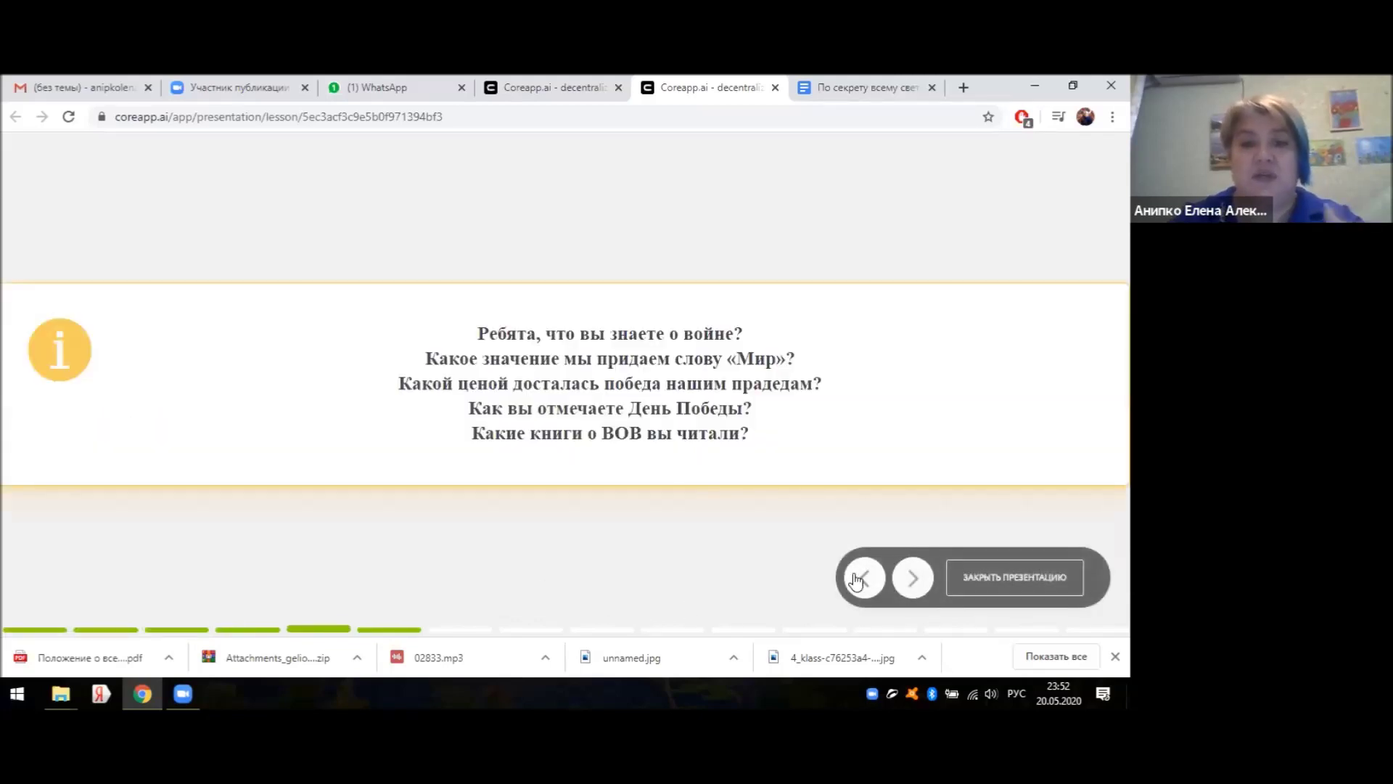
{"action": "left_click", "coordinate": [912, 579]}
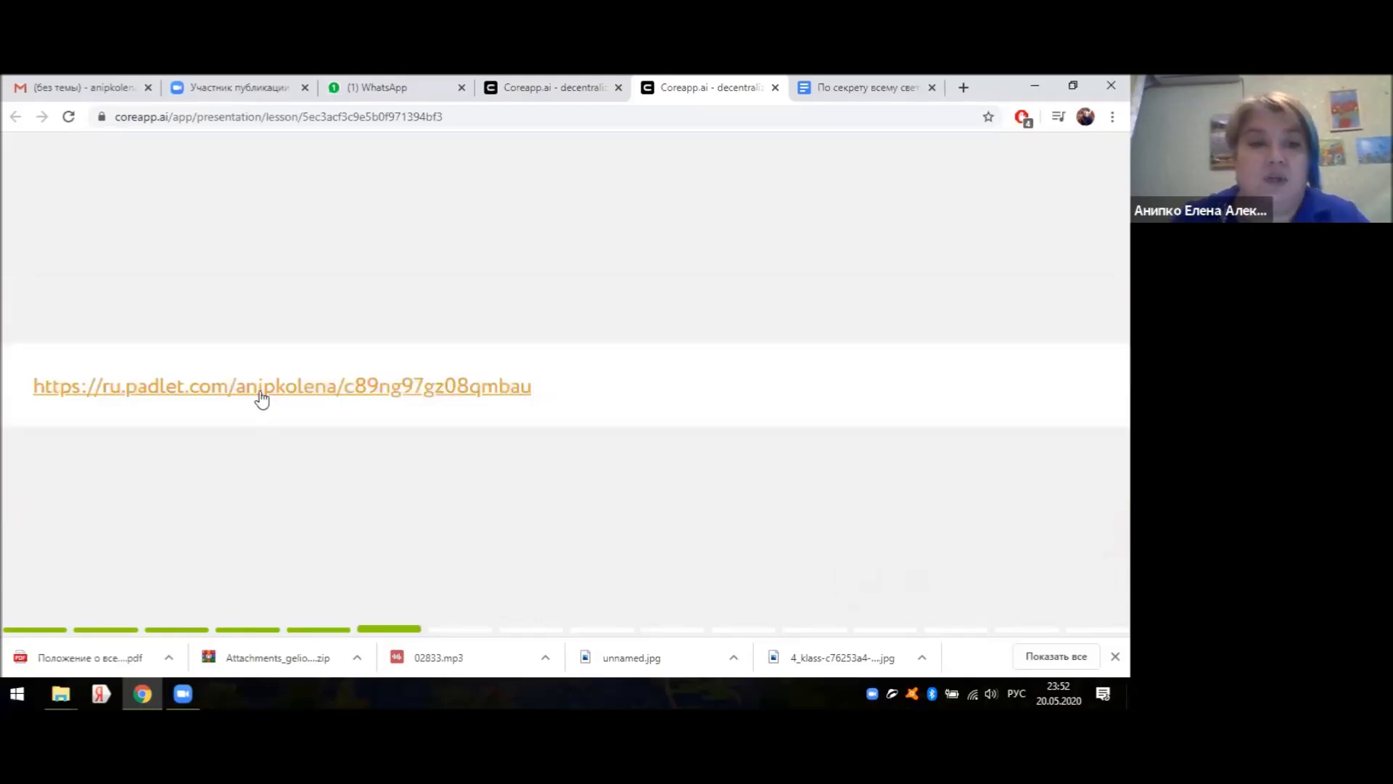
- Follow the slide's Padlet link, look through the timeline «Список понравившихся произведений о Родине, о войне» and close the page
{"action": "left_click", "coordinate": [262, 390]}
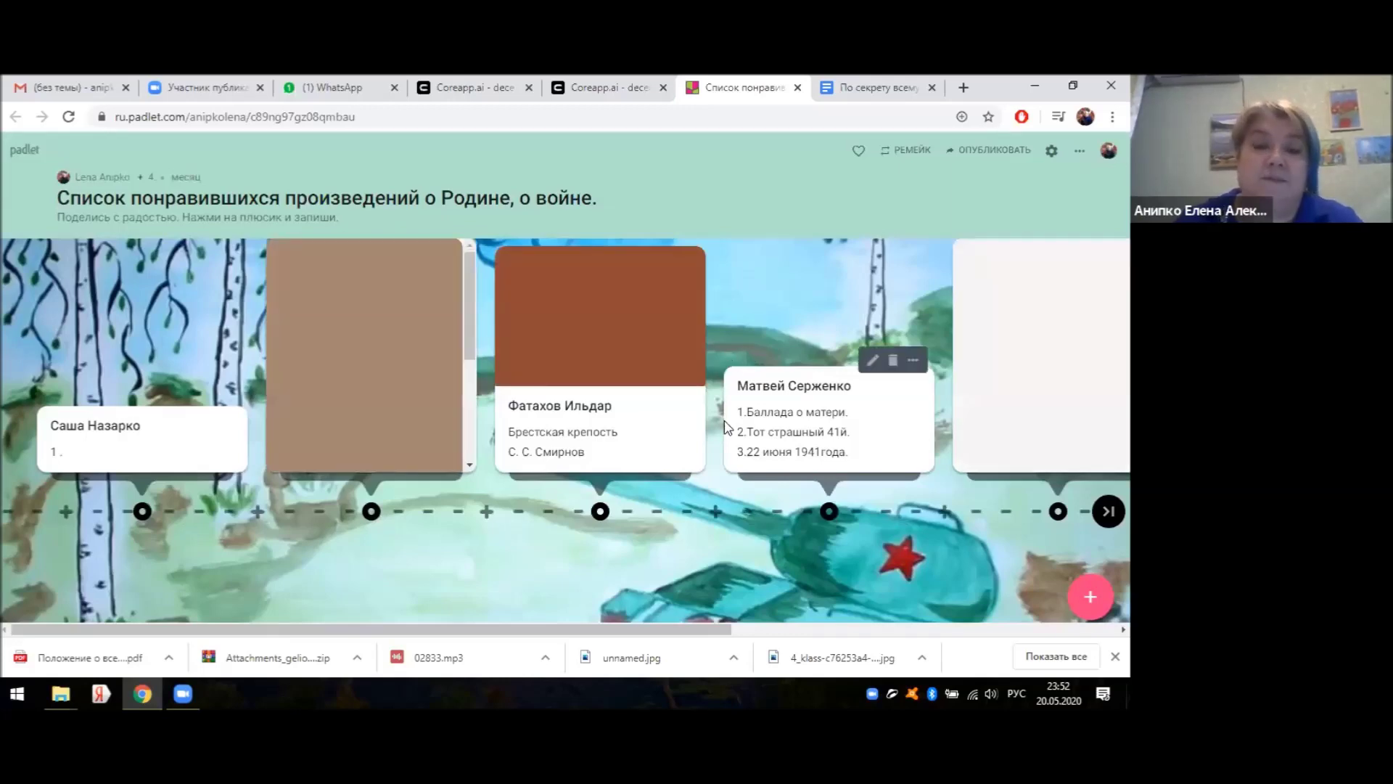
{"action": "left_click", "coordinate": [1101, 512]}
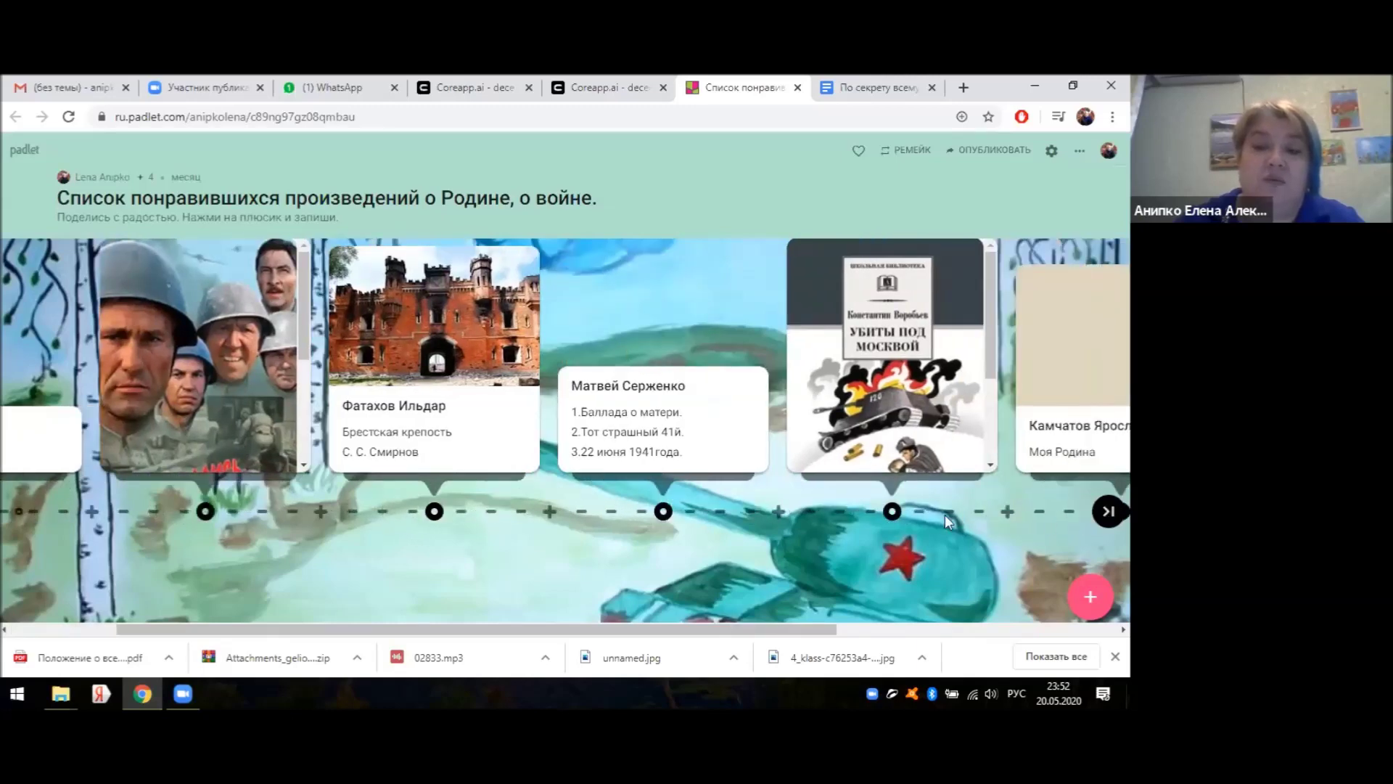
{"action": "scroll", "coordinate": [945, 515], "scroll_direction": "right", "scroll_amount": 5}
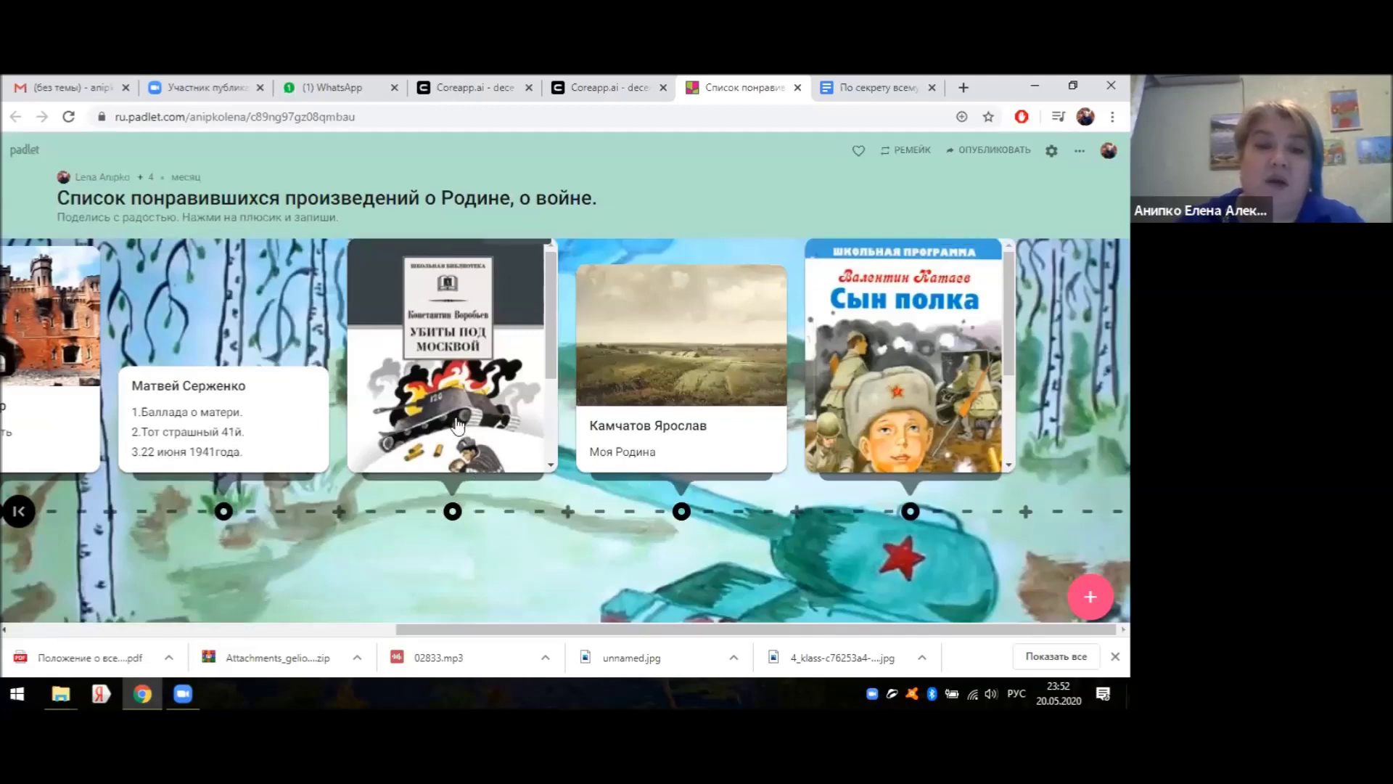
{"action": "scroll", "coordinate": [545, 298], "scroll_direction": "down", "scroll_amount": 1}
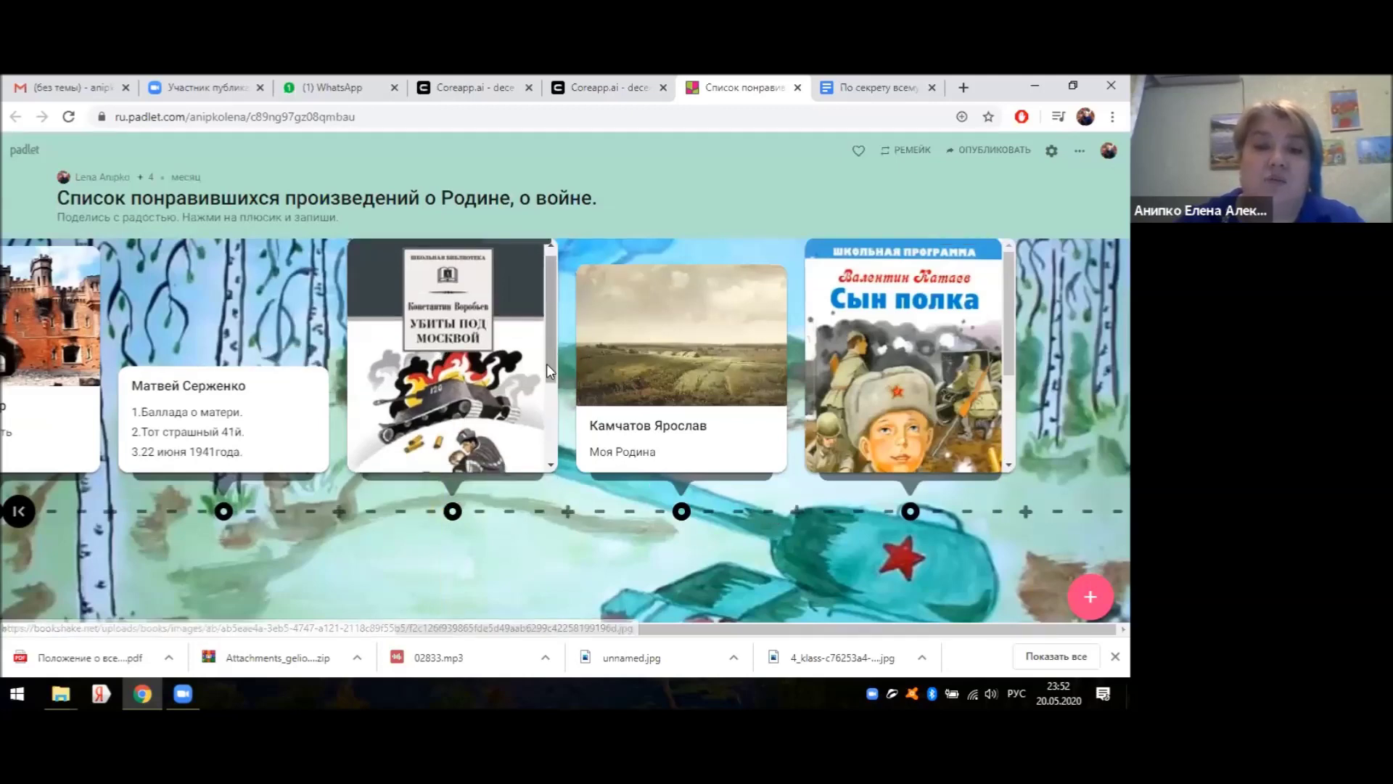
{"action": "scroll", "coordinate": [546, 363], "scroll_direction": "down", "scroll_amount": 3}
{"action": "scroll", "coordinate": [545, 370], "scroll_direction": "up", "scroll_amount": 1}
{"action": "scroll", "coordinate": [545, 370], "scroll_direction": "down", "scroll_amount": 1}
{"action": "scroll", "coordinate": [546, 348], "scroll_direction": "up", "scroll_amount": 3}
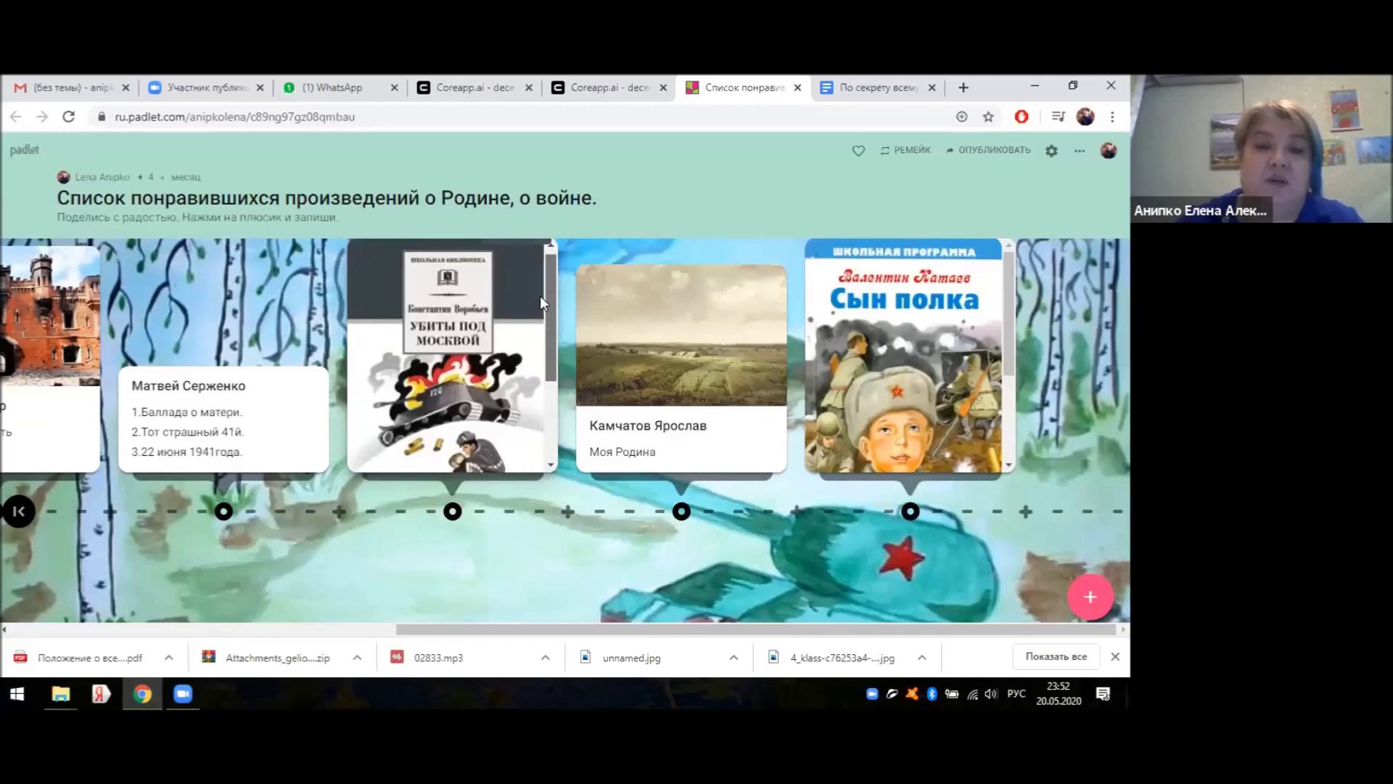
{"action": "left_click", "coordinate": [18, 513]}
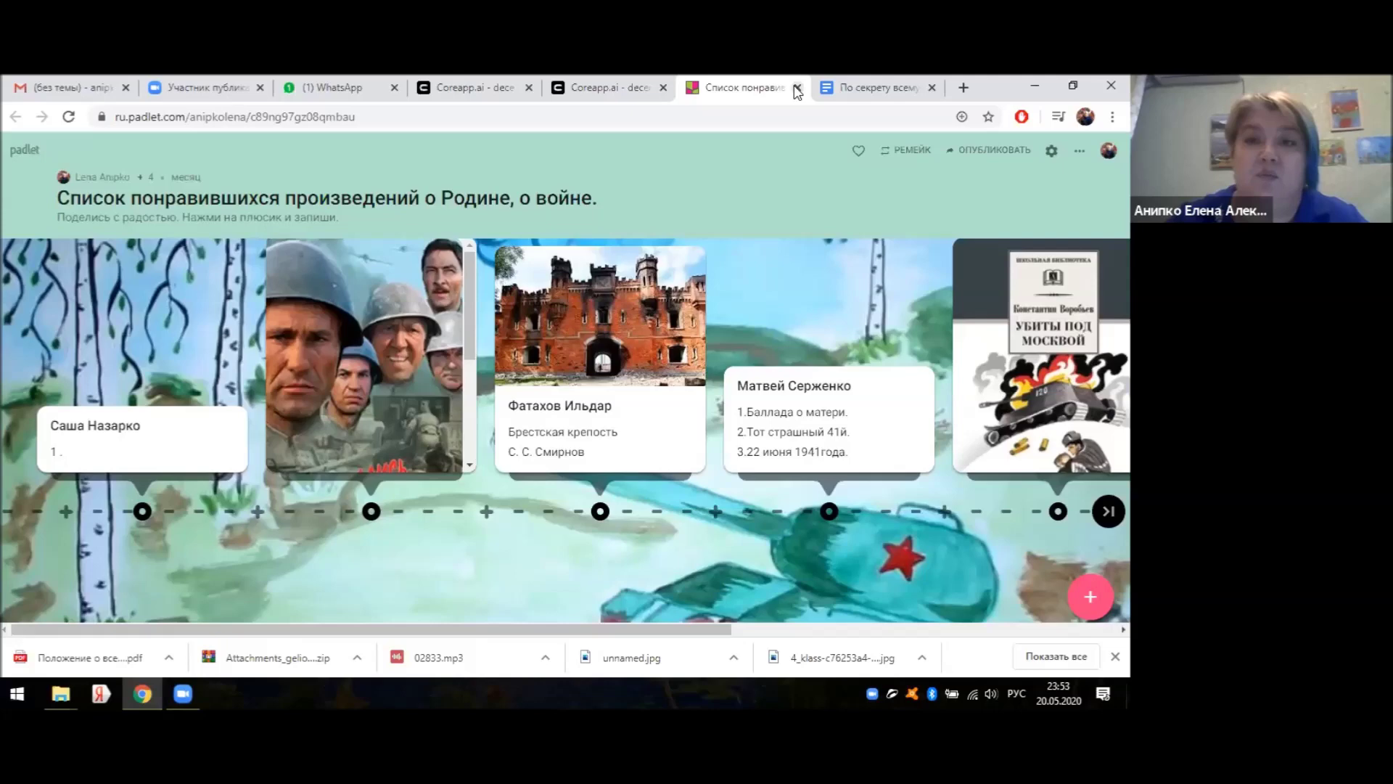
{"action": "key", "text": "ctrl+w"}
- Advance to the second Padlet link slide, open its board «Авторы и писатели произведений о войне» and close the page
{"action": "mouse_move", "coordinate": [973, 595]}
{"action": "left_click", "coordinate": [914, 579]}
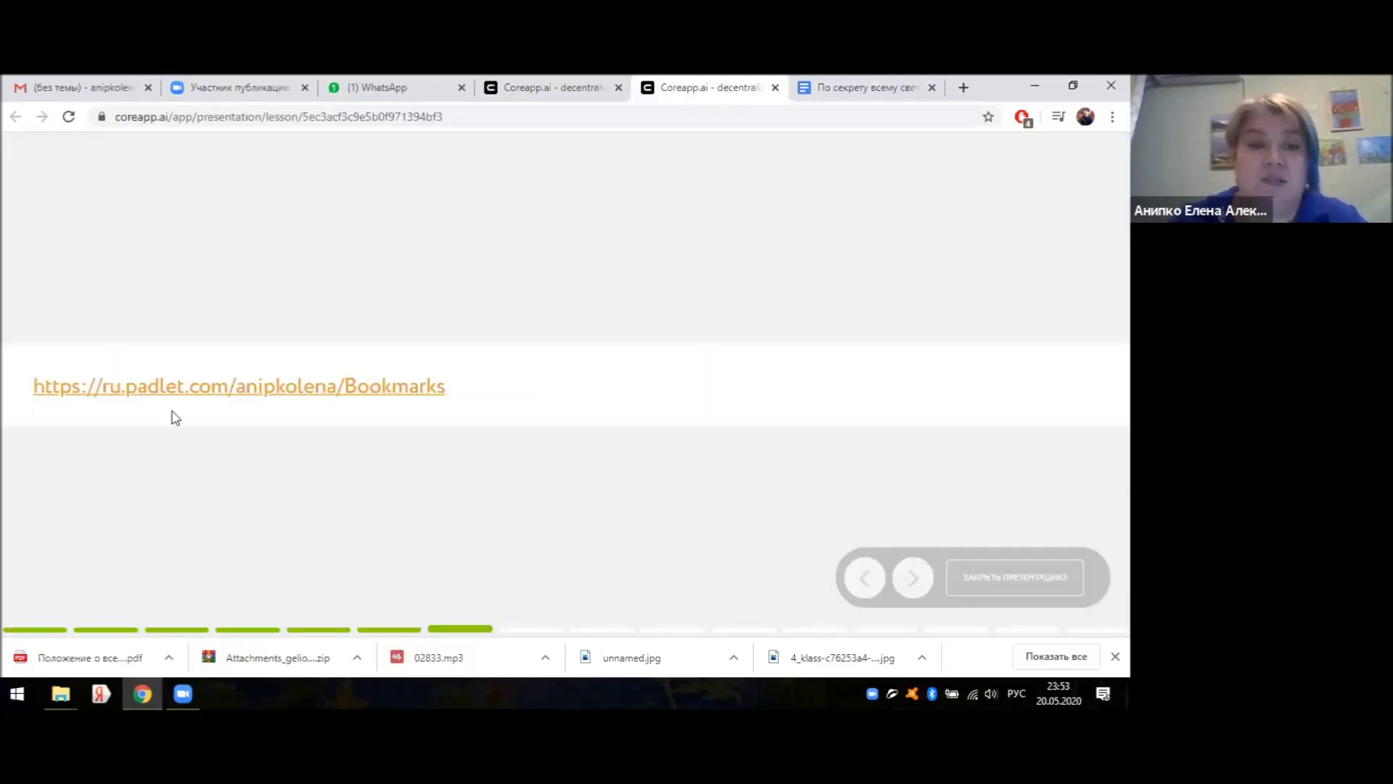
{"action": "left_click", "coordinate": [151, 392]}
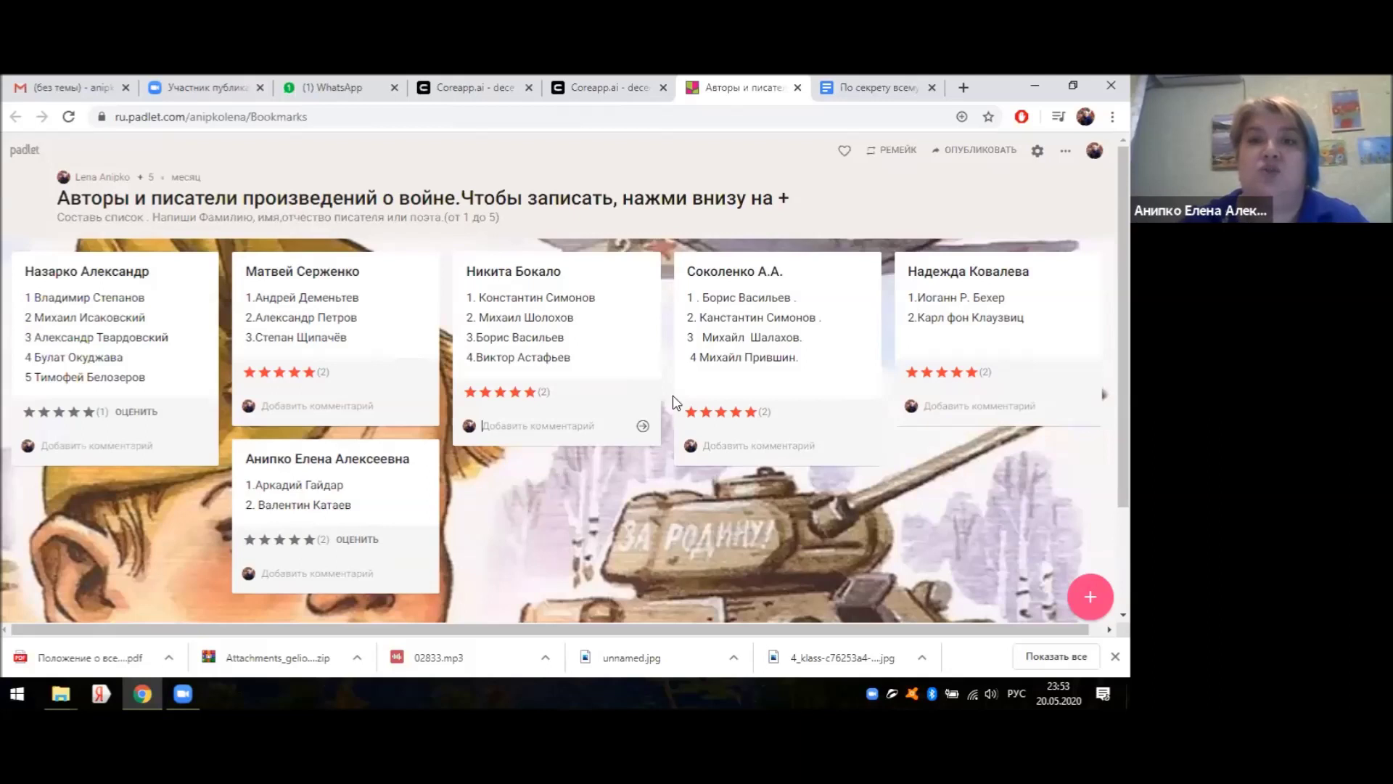
{"action": "left_click", "coordinate": [797, 89]}
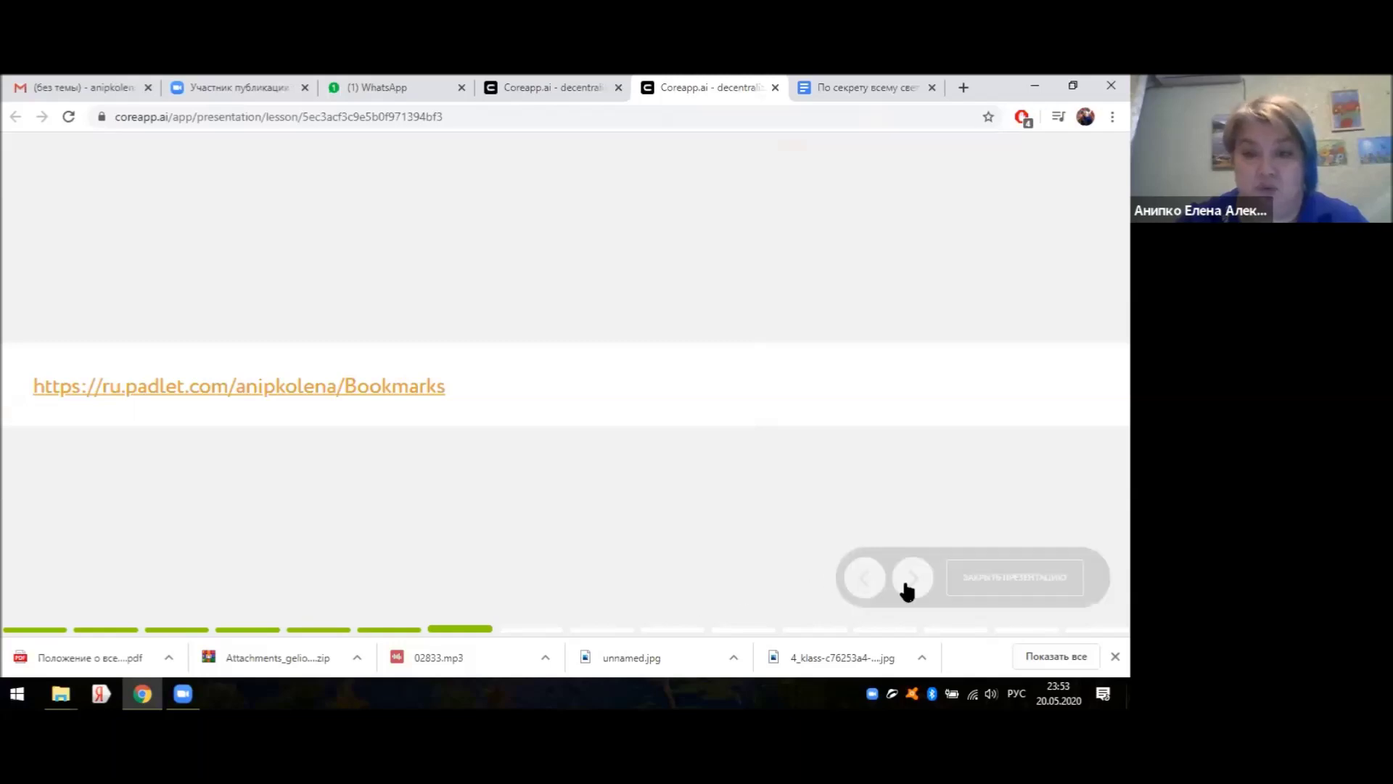
- Advance the presentation past the songs introduction to the video «Весна сорок пятого года» and close the presentation
{"action": "left_click", "coordinate": [912, 578]}
{"action": "left_click", "coordinate": [912, 580]}
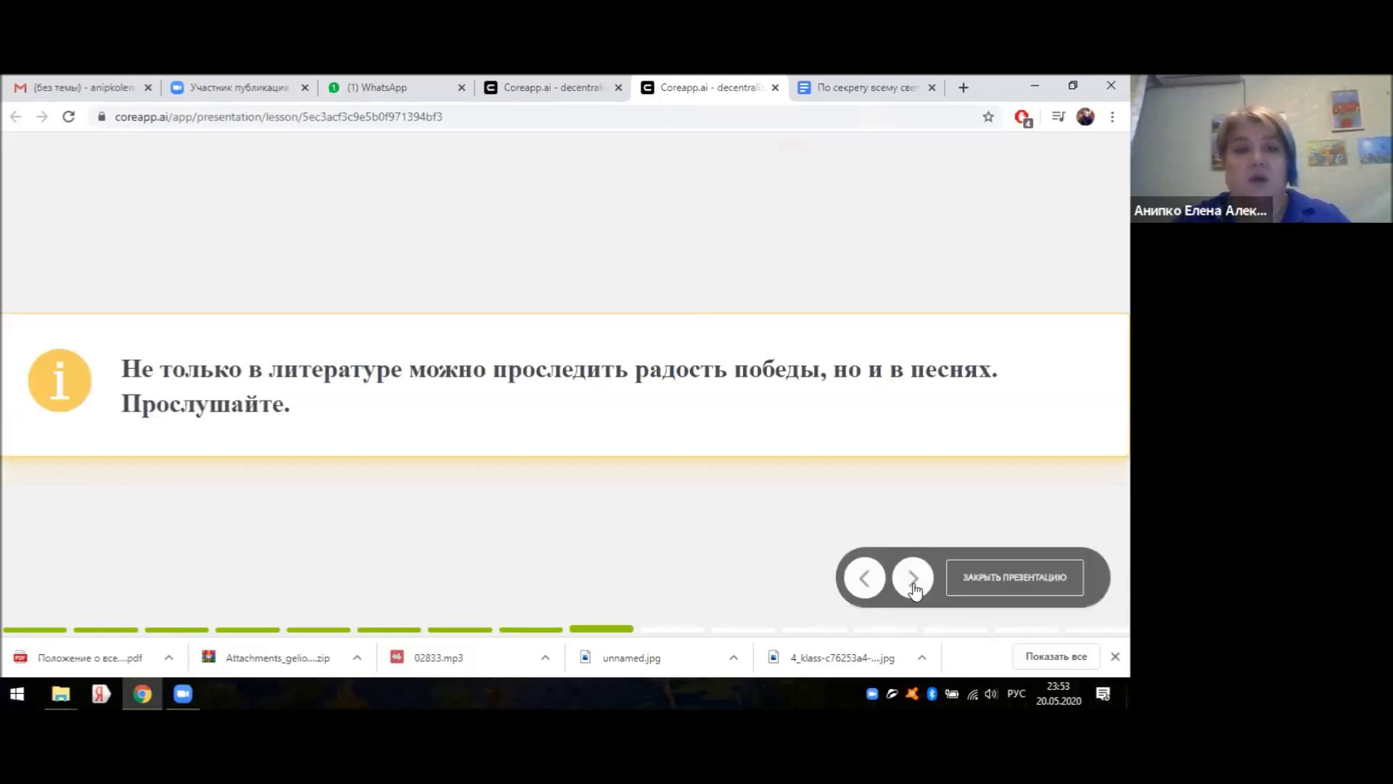
{"action": "left_click", "coordinate": [913, 581]}
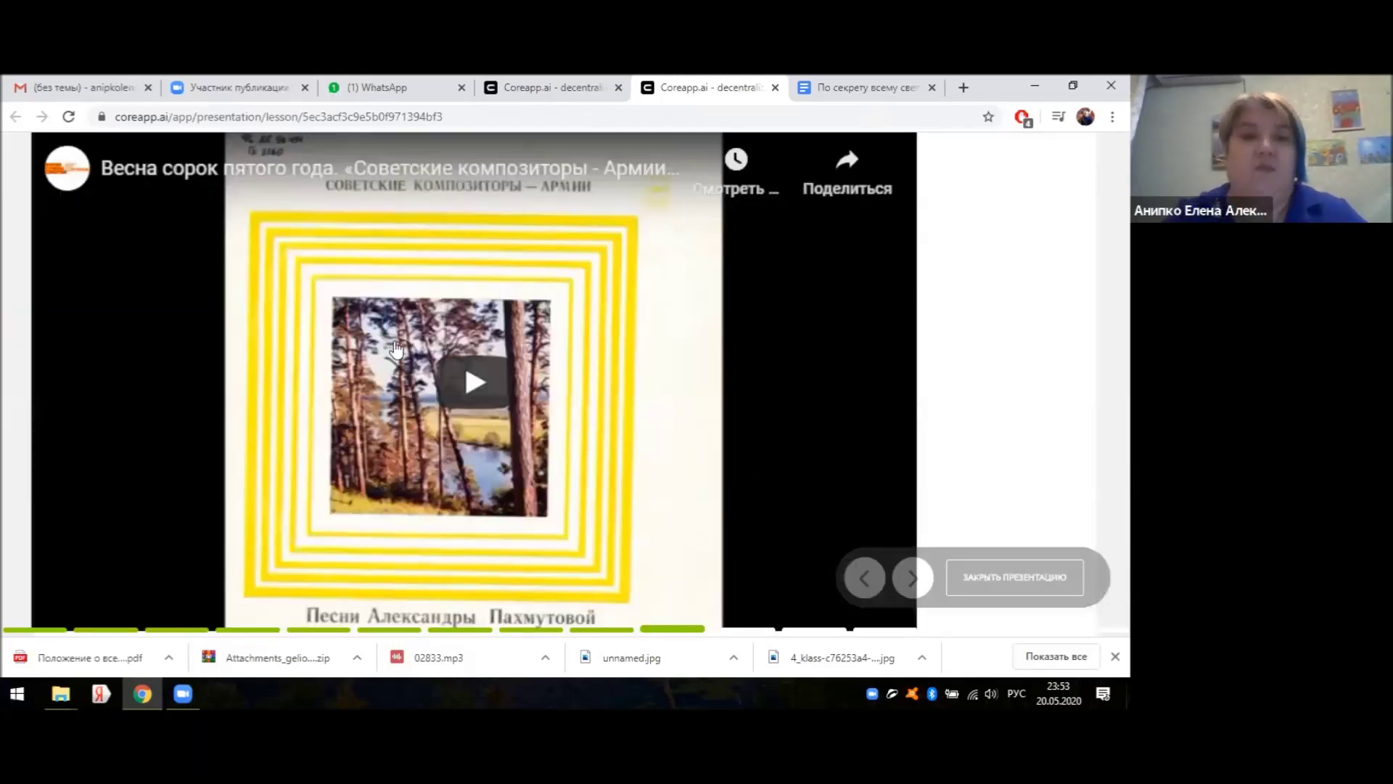
{"action": "left_click", "coordinate": [994, 577]}
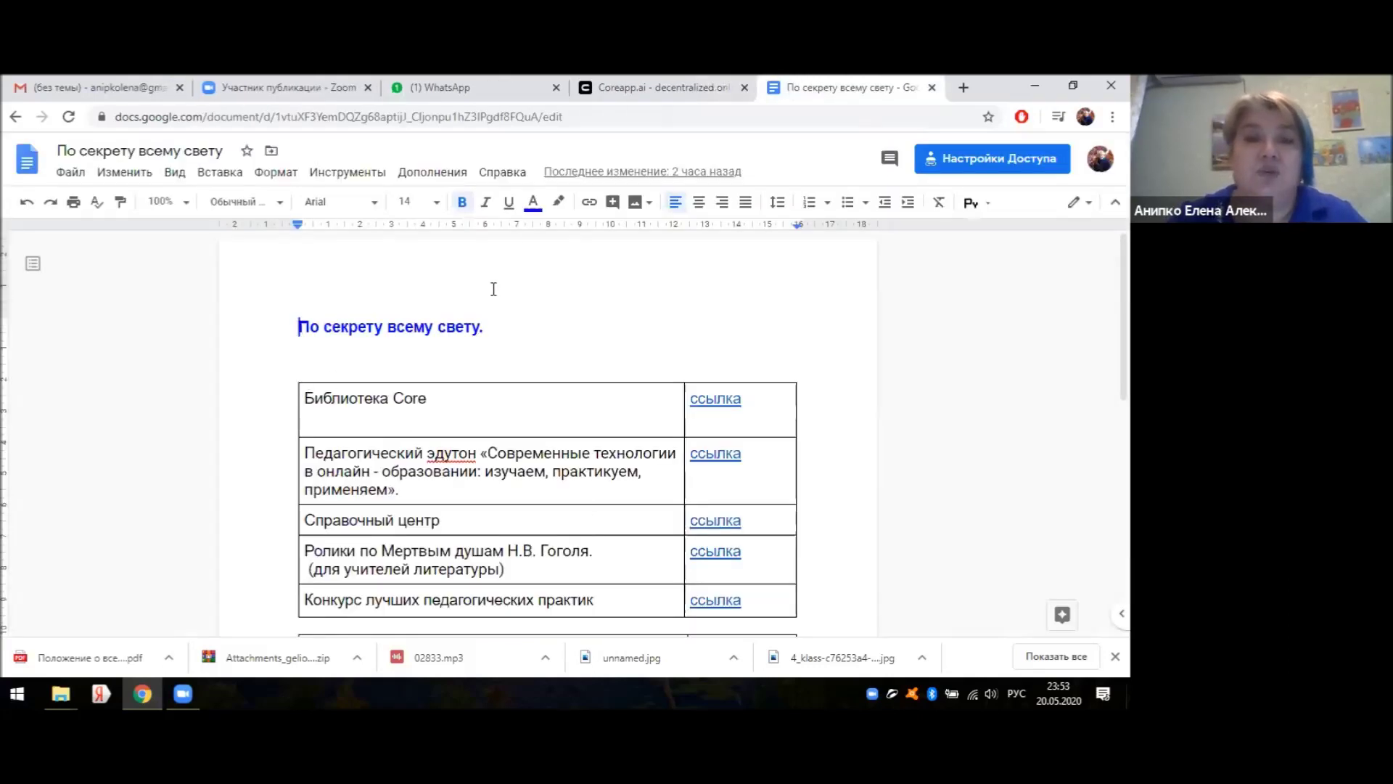
- Go back from the lesson builder to the «Классный час» course and open the lesson «Итоговый классный час в 4 классе»
{"action": "left_click", "coordinate": [649, 84]}
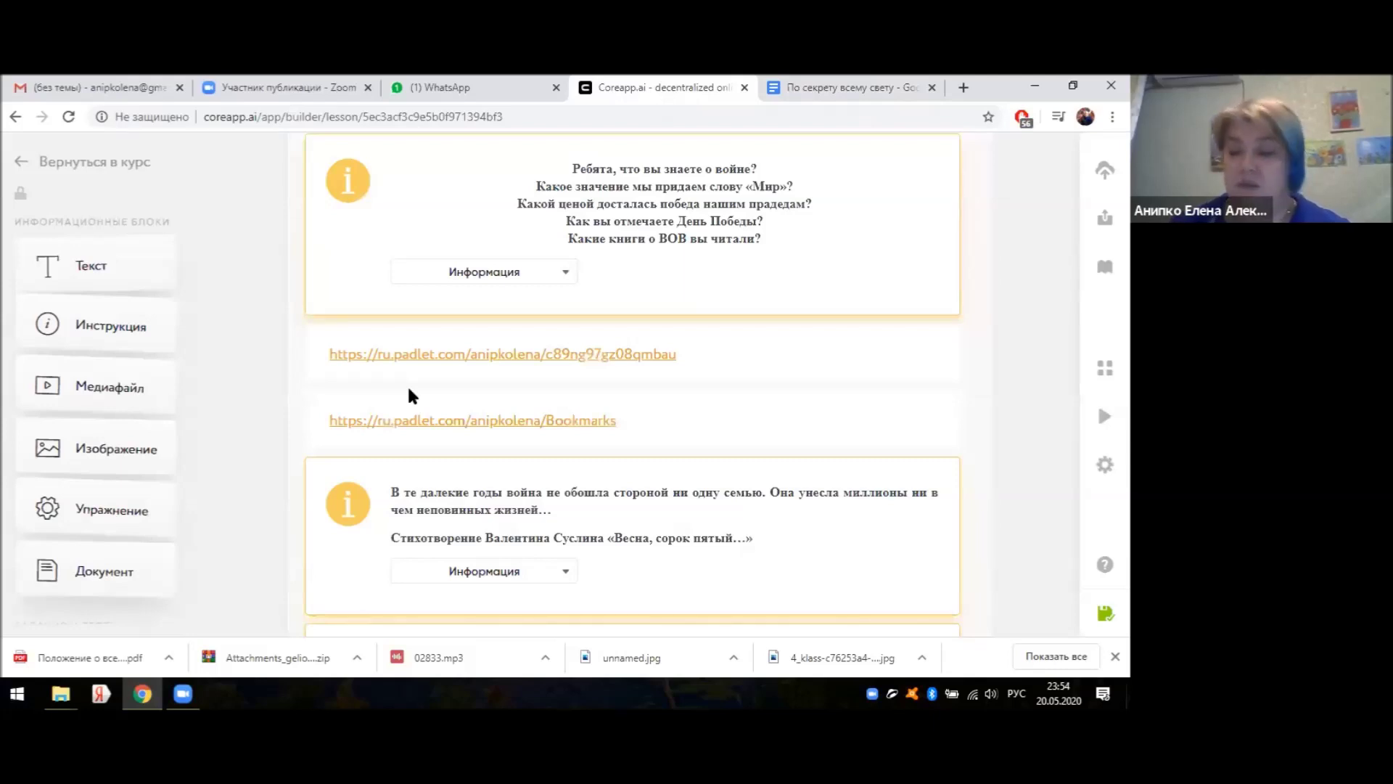
{"action": "left_click", "coordinate": [15, 168]}
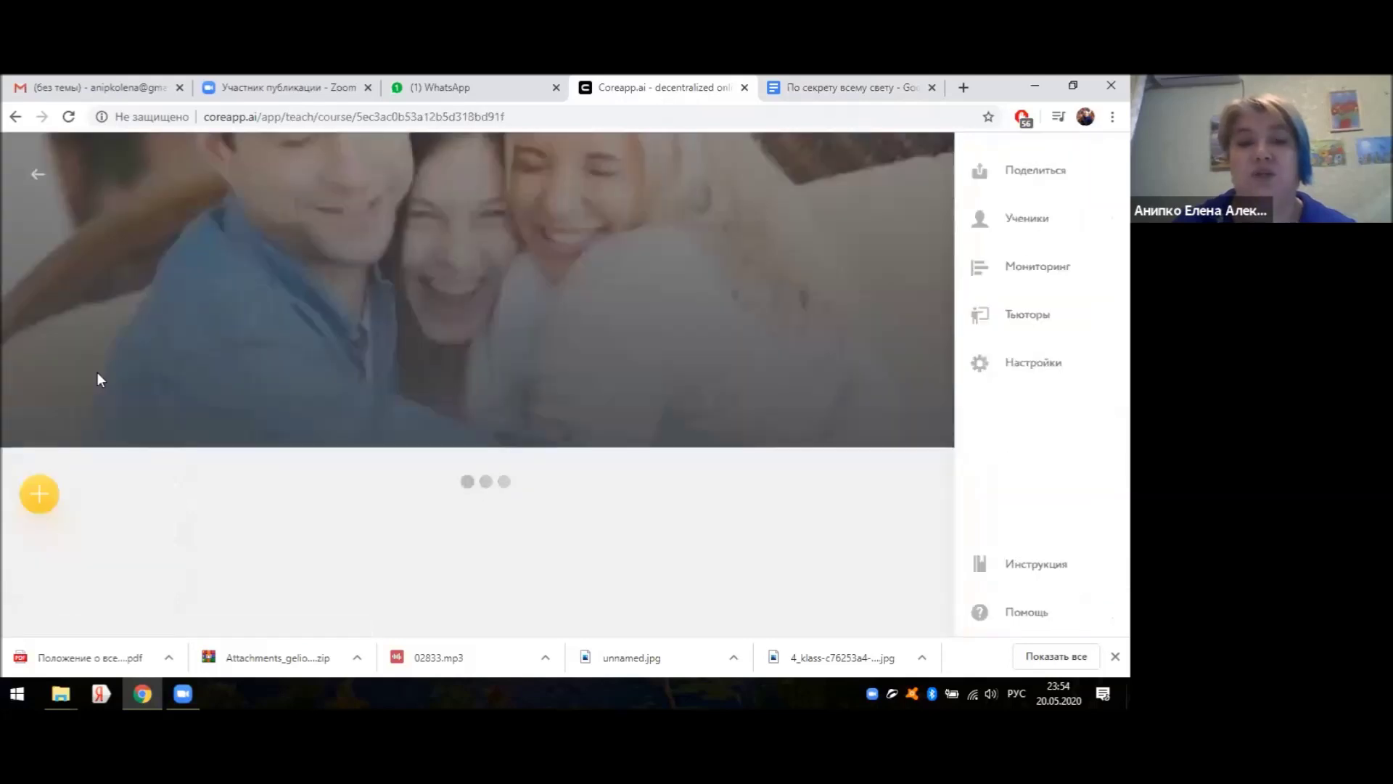
{"action": "scroll", "coordinate": [114, 447], "scroll_direction": "down", "scroll_amount": 1}
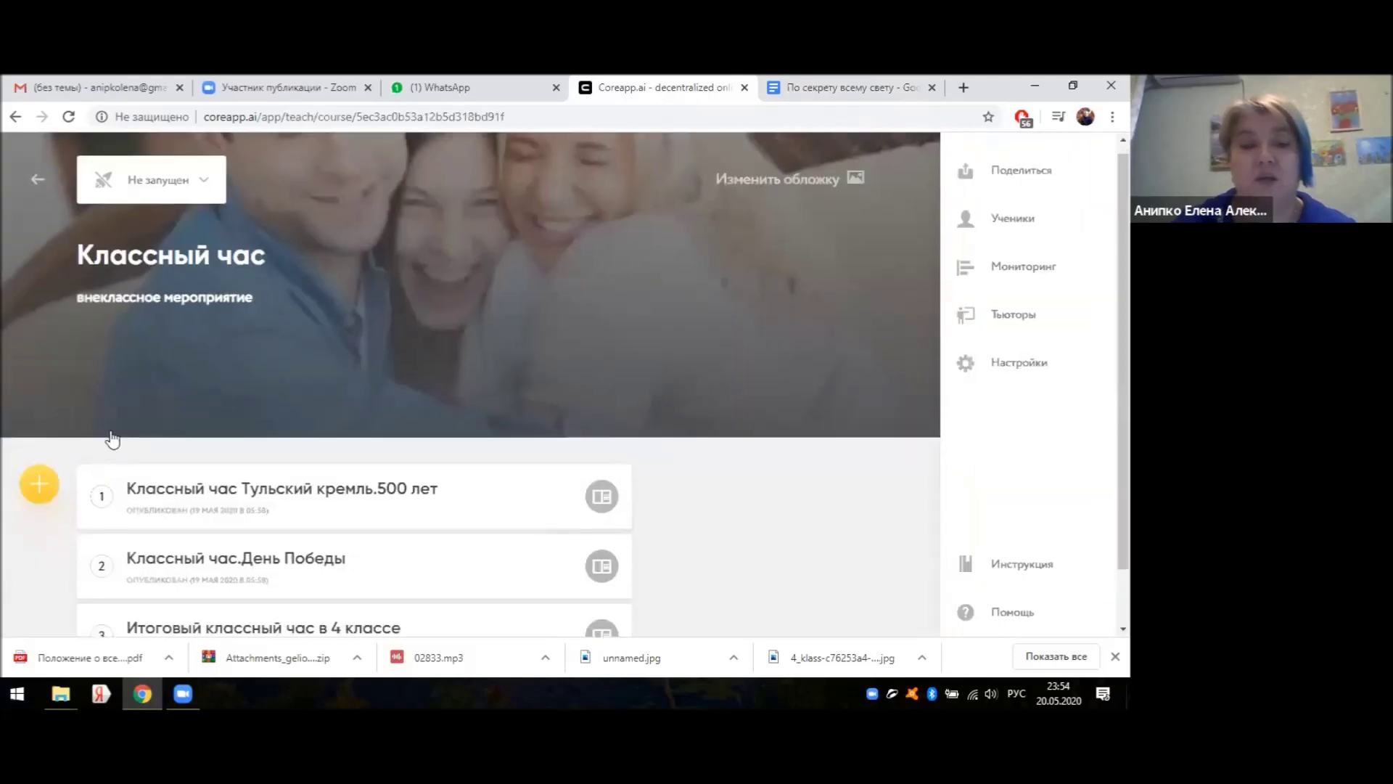
{"action": "left_click", "coordinate": [214, 573]}
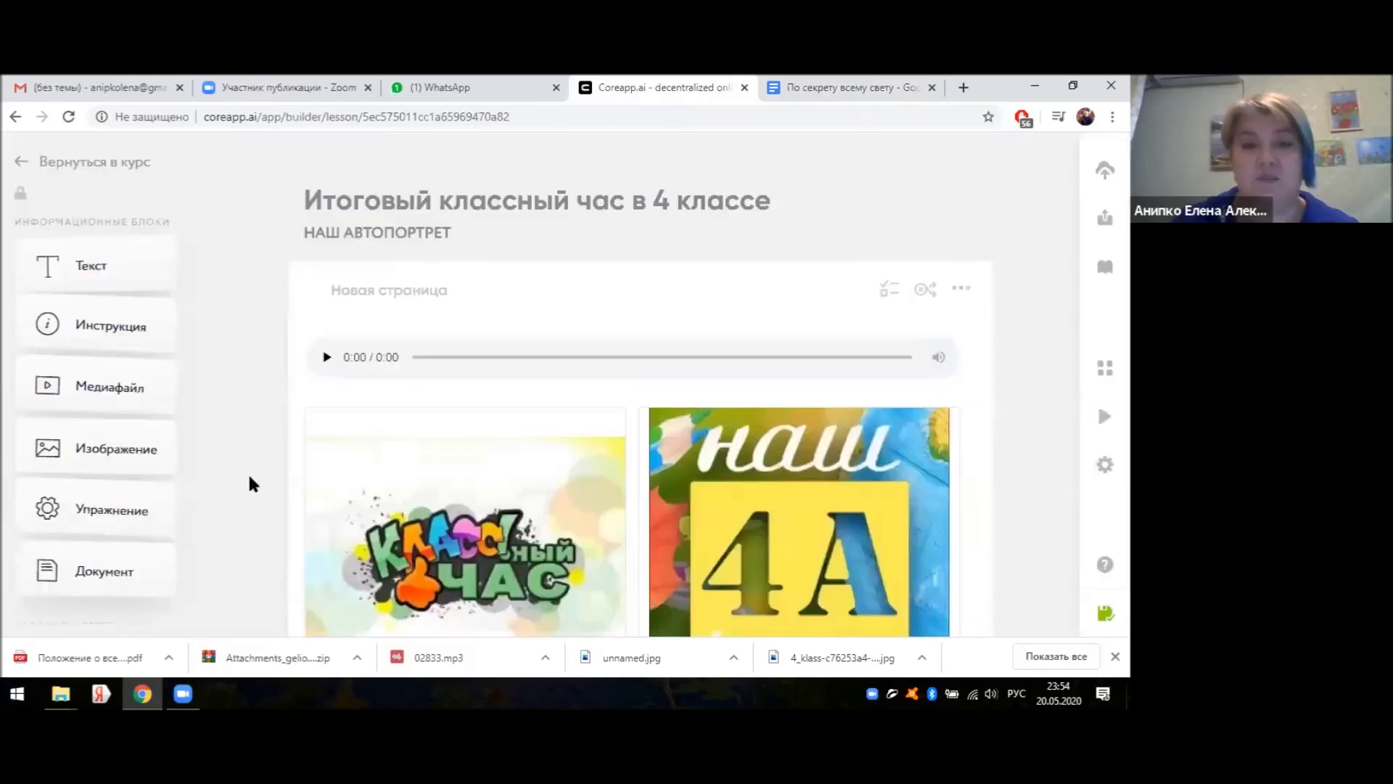
- Look over the lesson's audio, discussion questions, class photo collages, class portrait text, Google document link and «Подводим итоги» form link
{"action": "scroll", "coordinate": [277, 445], "scroll_direction": "down", "scroll_amount": 3}
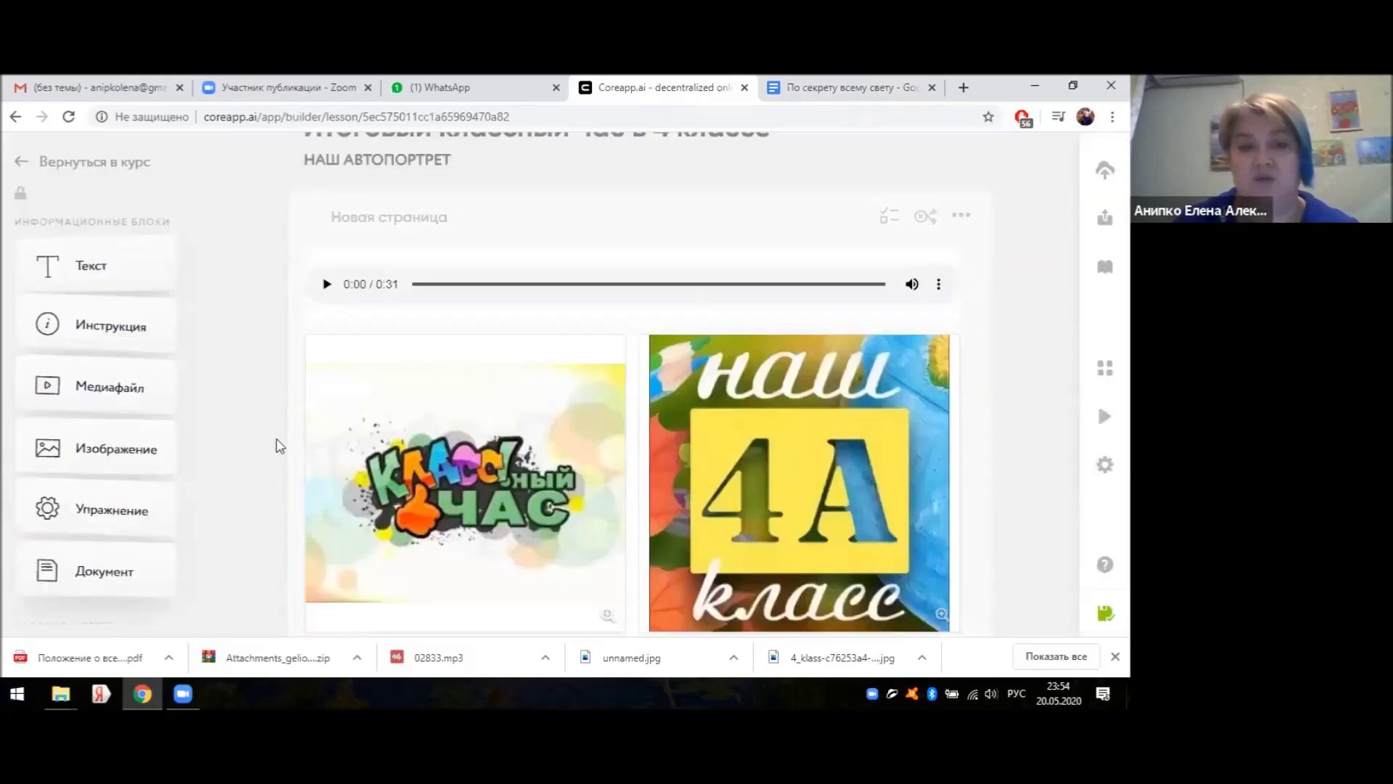
{"action": "scroll", "coordinate": [280, 494], "scroll_direction": "down", "scroll_amount": 12}
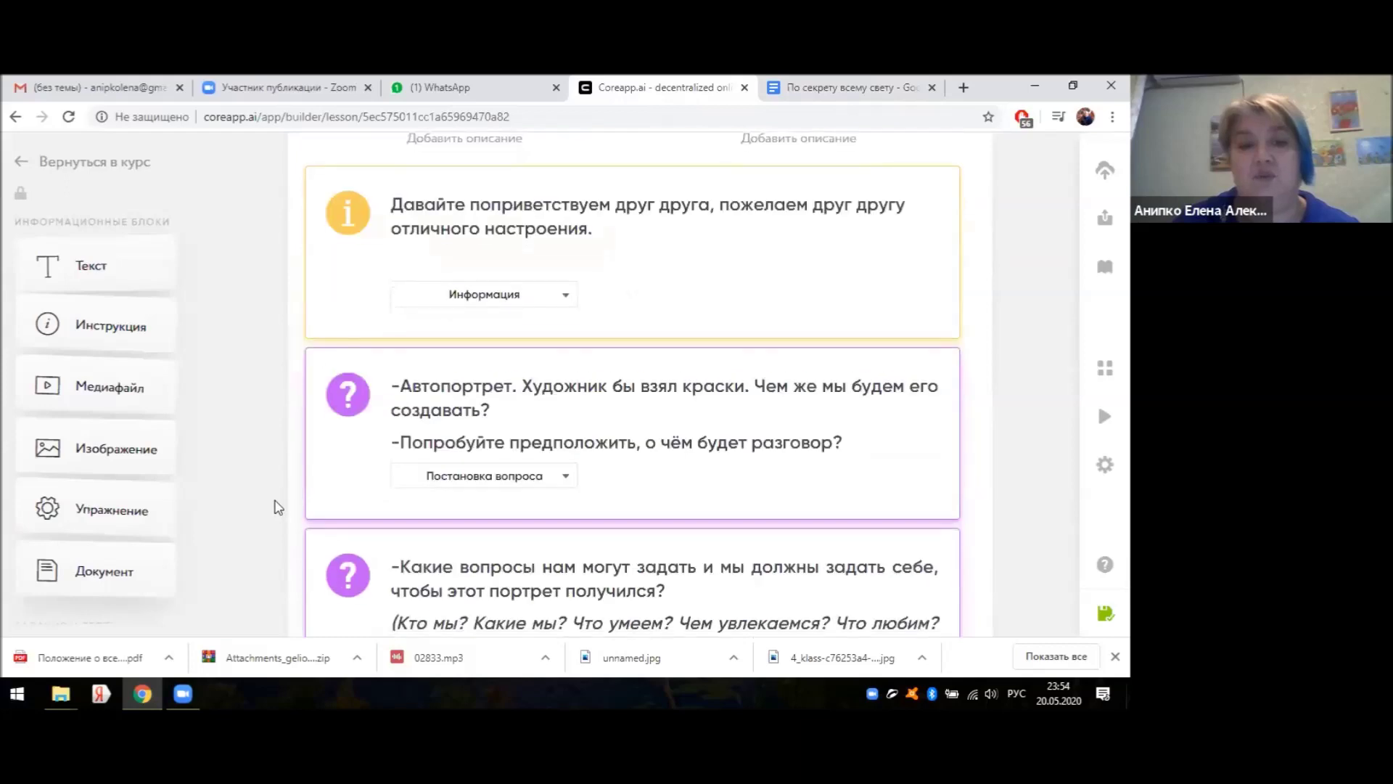
{"action": "scroll", "coordinate": [274, 497], "scroll_direction": "down", "scroll_amount": 7}
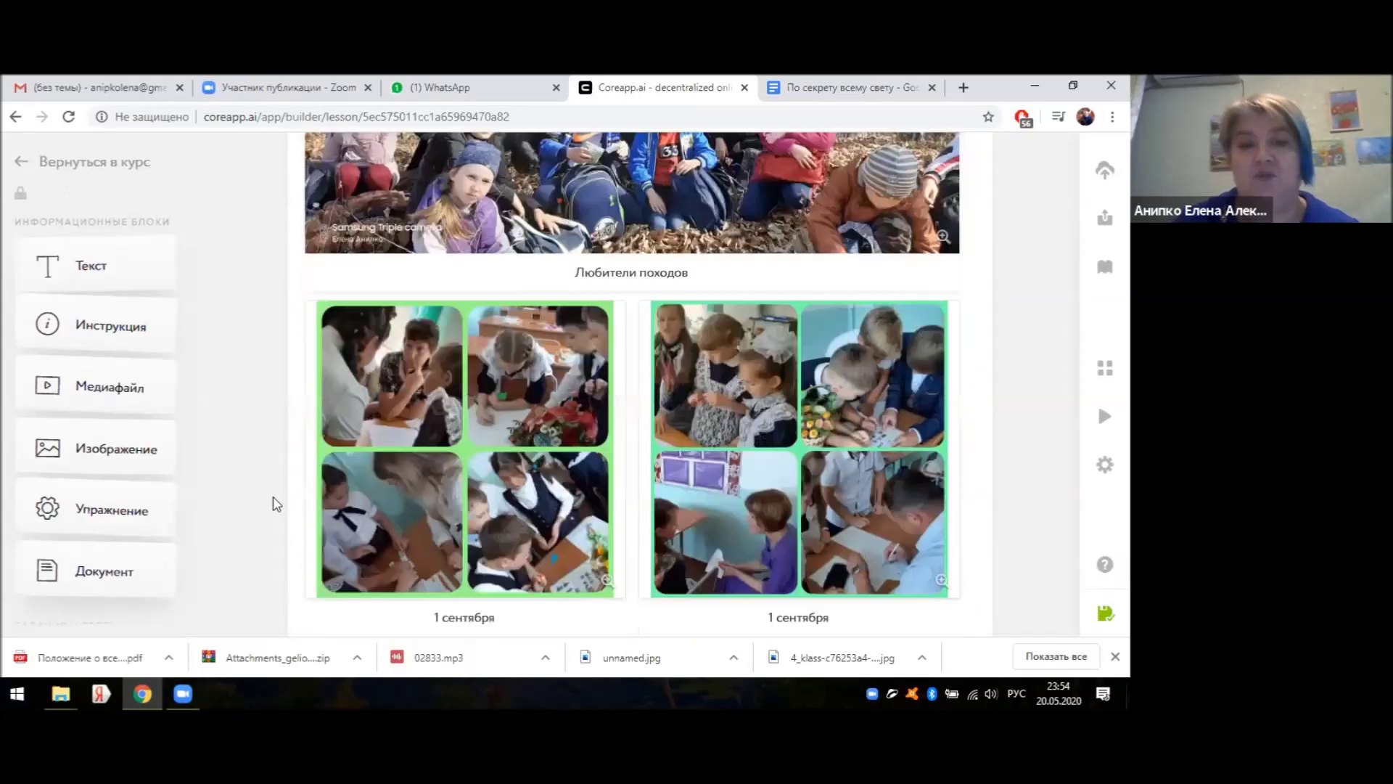
{"action": "scroll", "coordinate": [270, 471], "scroll_direction": "up", "scroll_amount": 3}
{"action": "mouse_move", "coordinate": [540, 446]}
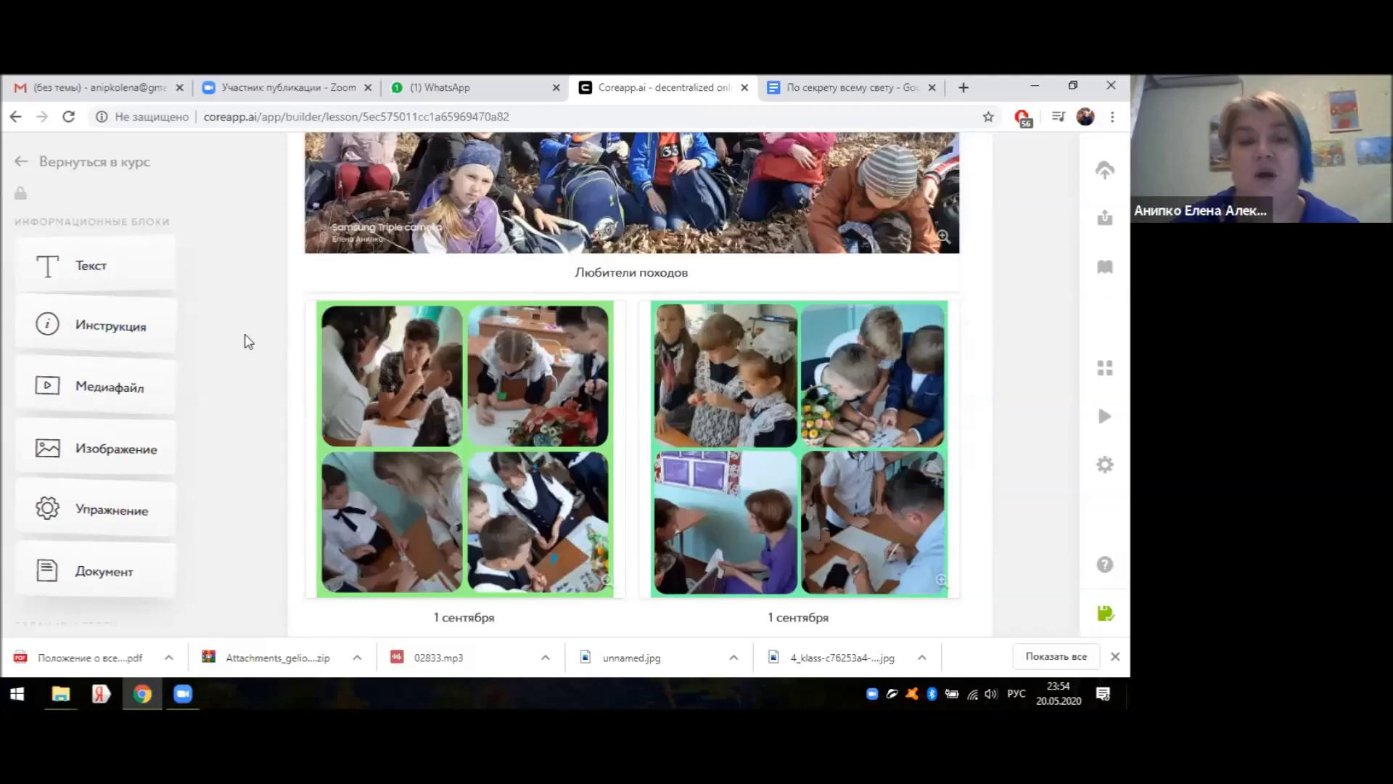
{"action": "scroll", "coordinate": [246, 346], "scroll_direction": "down", "scroll_amount": 2}
{"action": "scroll", "coordinate": [248, 350], "scroll_direction": "up", "scroll_amount": 1}
{"action": "scroll", "coordinate": [247, 355], "scroll_direction": "down", "scroll_amount": 5}
{"action": "scroll", "coordinate": [247, 385], "scroll_direction": "down", "scroll_amount": 7}
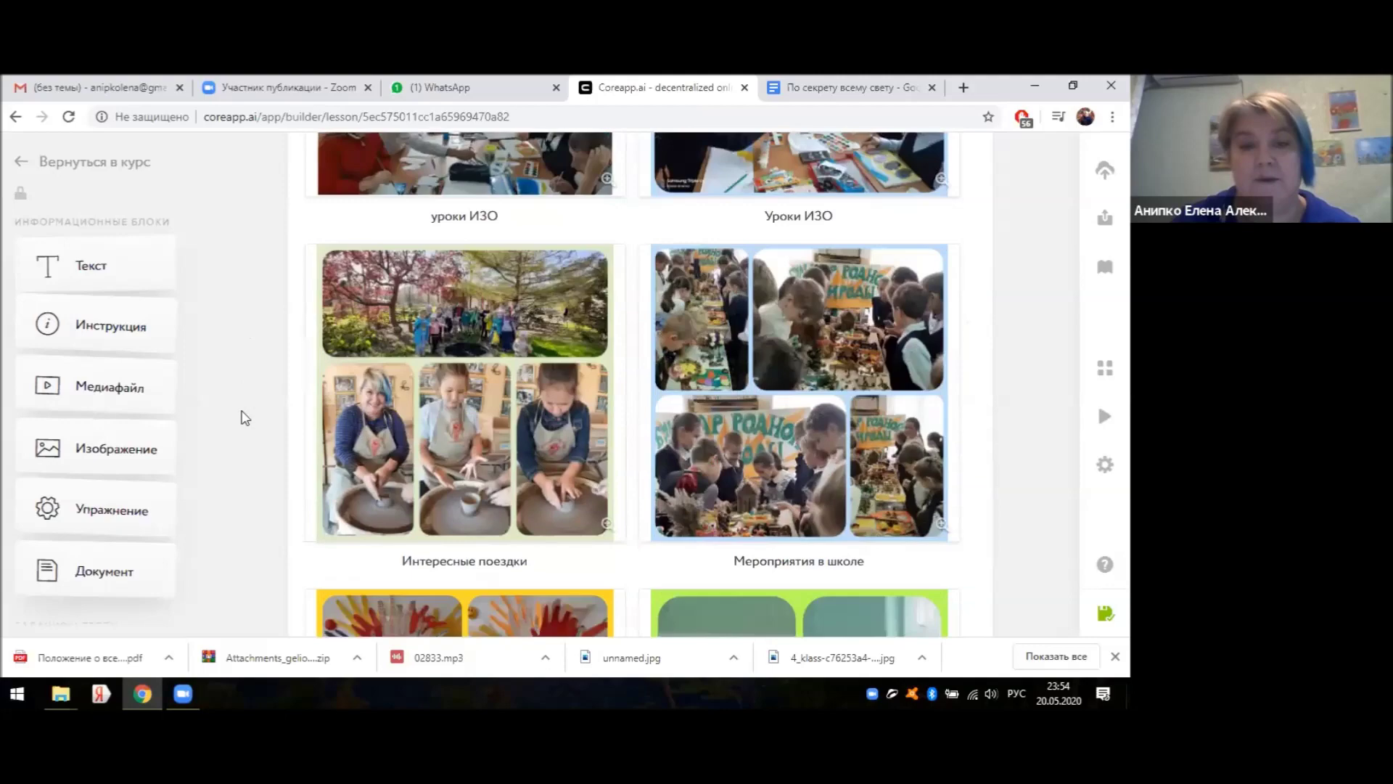
{"action": "scroll", "coordinate": [245, 418], "scroll_direction": "down", "scroll_amount": 15}
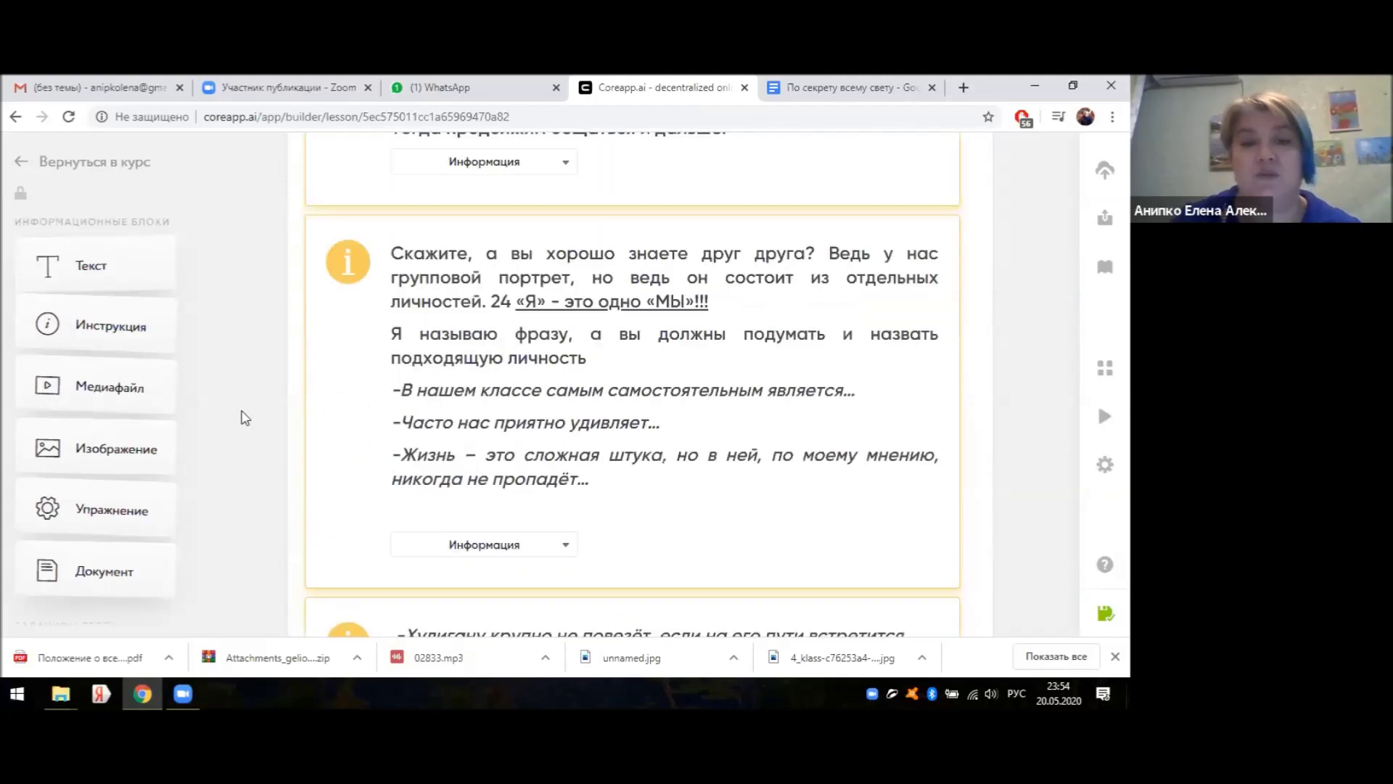
{"action": "scroll", "coordinate": [245, 418], "scroll_direction": "down", "scroll_amount": 15}
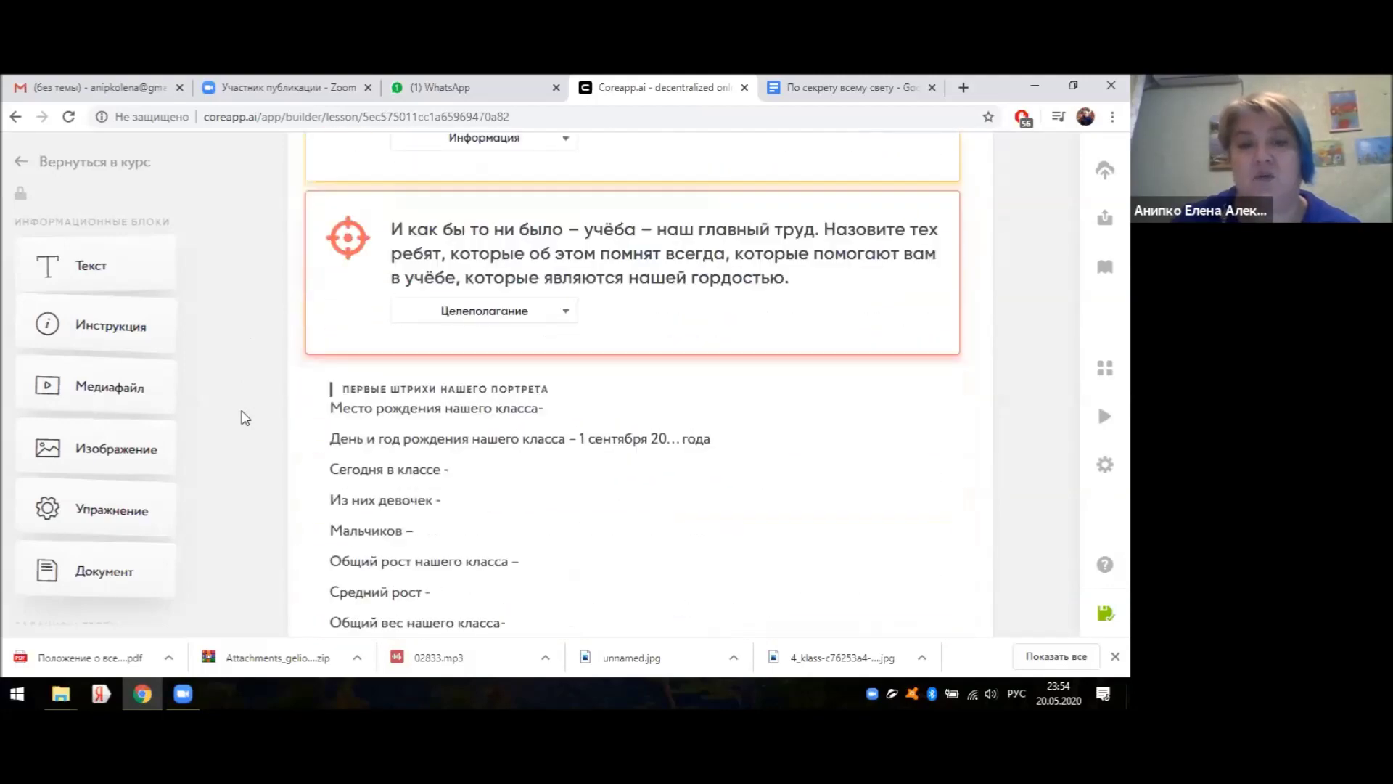
{"action": "scroll", "coordinate": [246, 418], "scroll_direction": "up", "scroll_amount": 4}
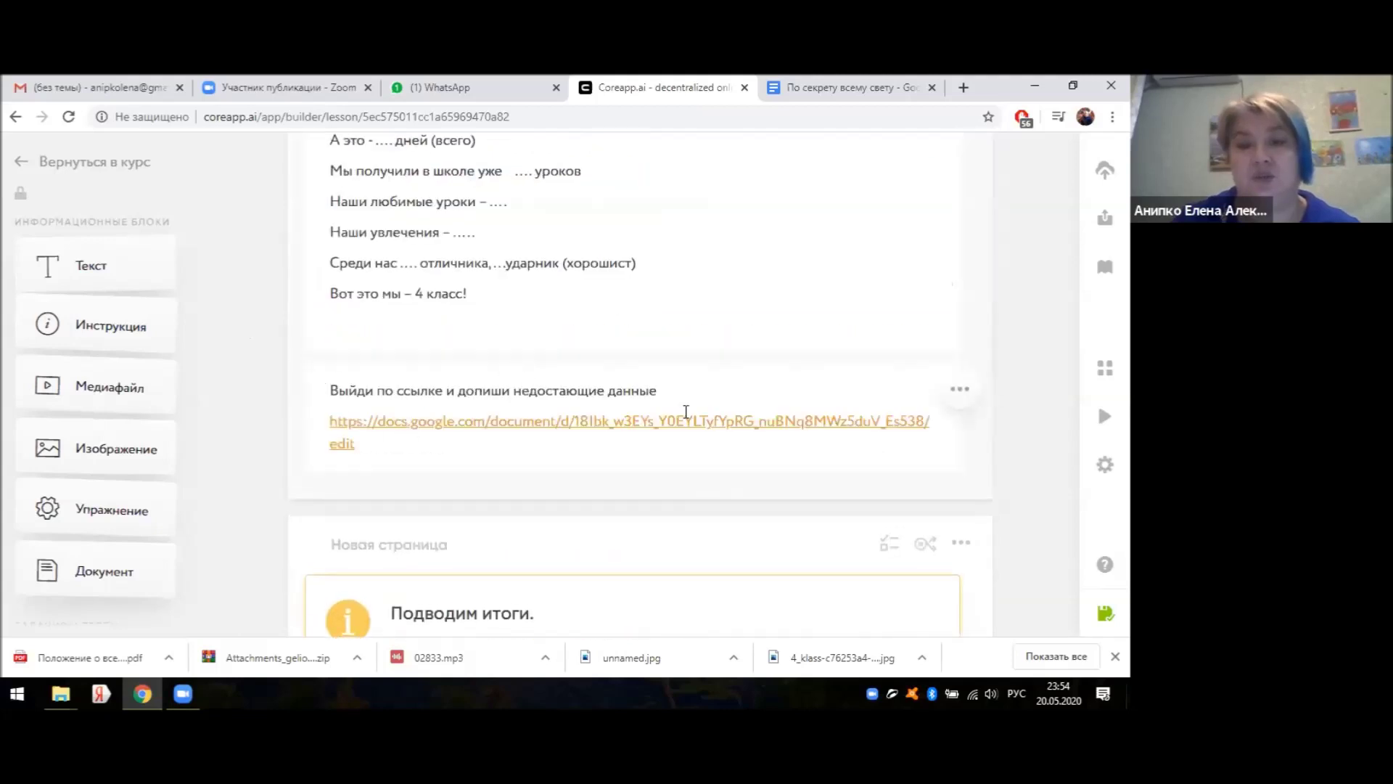
{"action": "scroll", "coordinate": [265, 441], "scroll_direction": "down", "scroll_amount": 5}
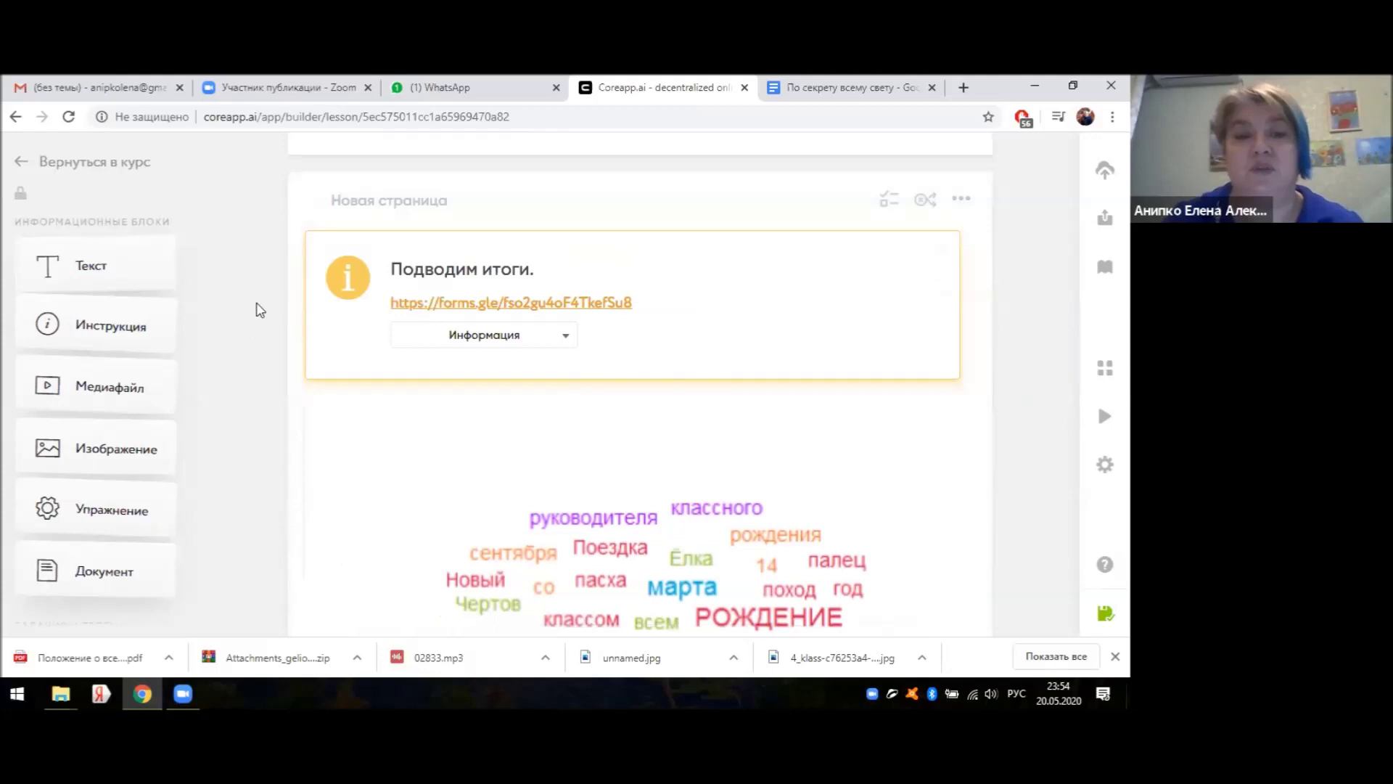
- Examine the word clouds on the lesson's final pages, including holidays, wishes to future first-graders and wishes to the teacher
{"action": "scroll", "coordinate": [442, 389], "scroll_direction": "down", "scroll_amount": 3}
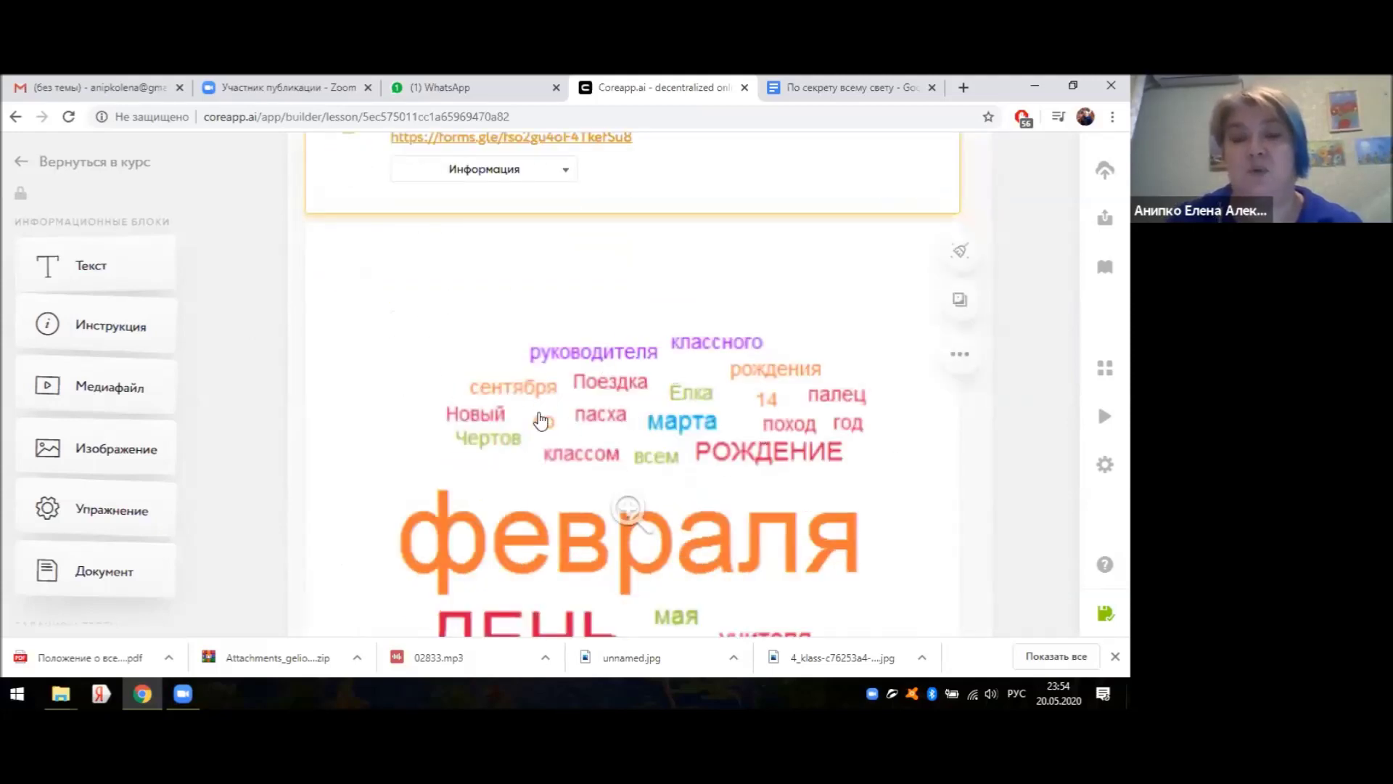
{"action": "scroll", "coordinate": [658, 358], "scroll_direction": "down", "scroll_amount": 3}
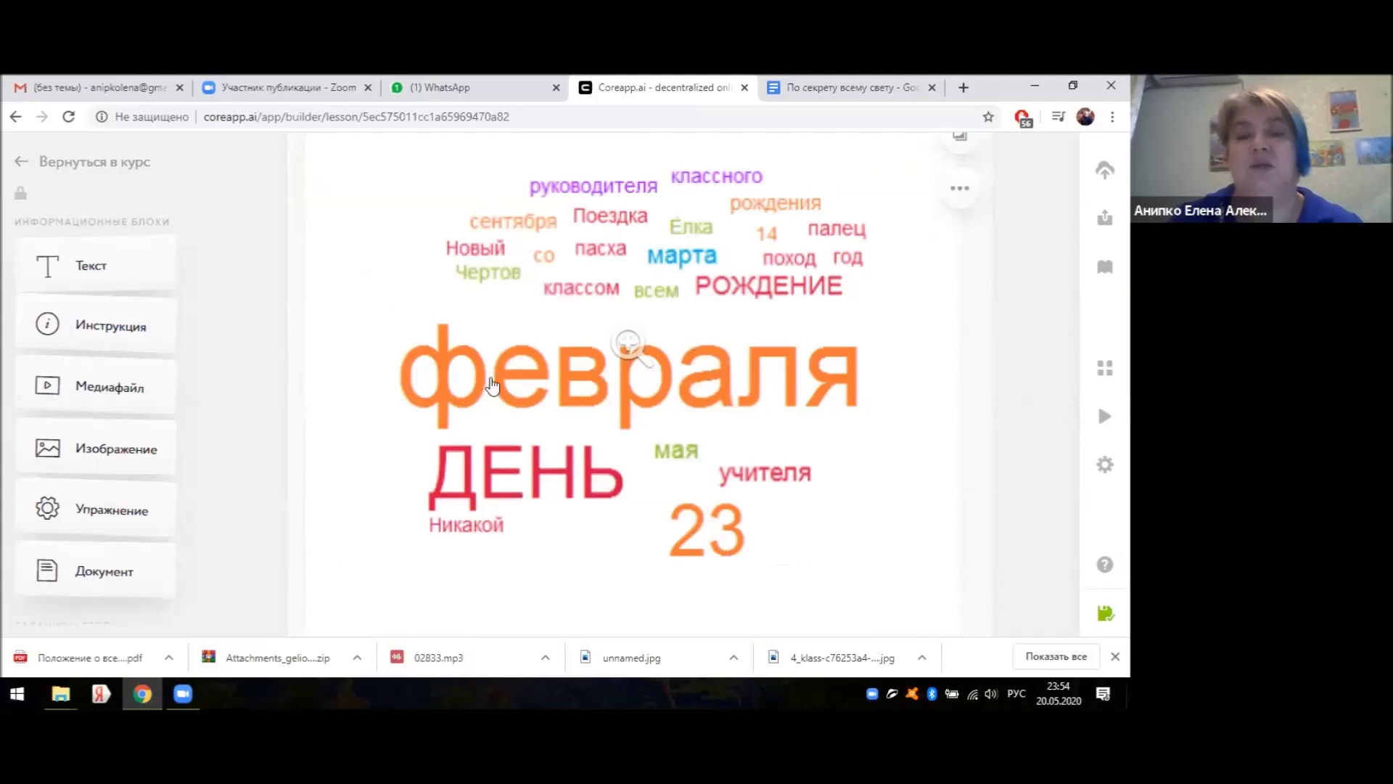
{"action": "scroll", "coordinate": [374, 327], "scroll_direction": "down", "scroll_amount": 6}
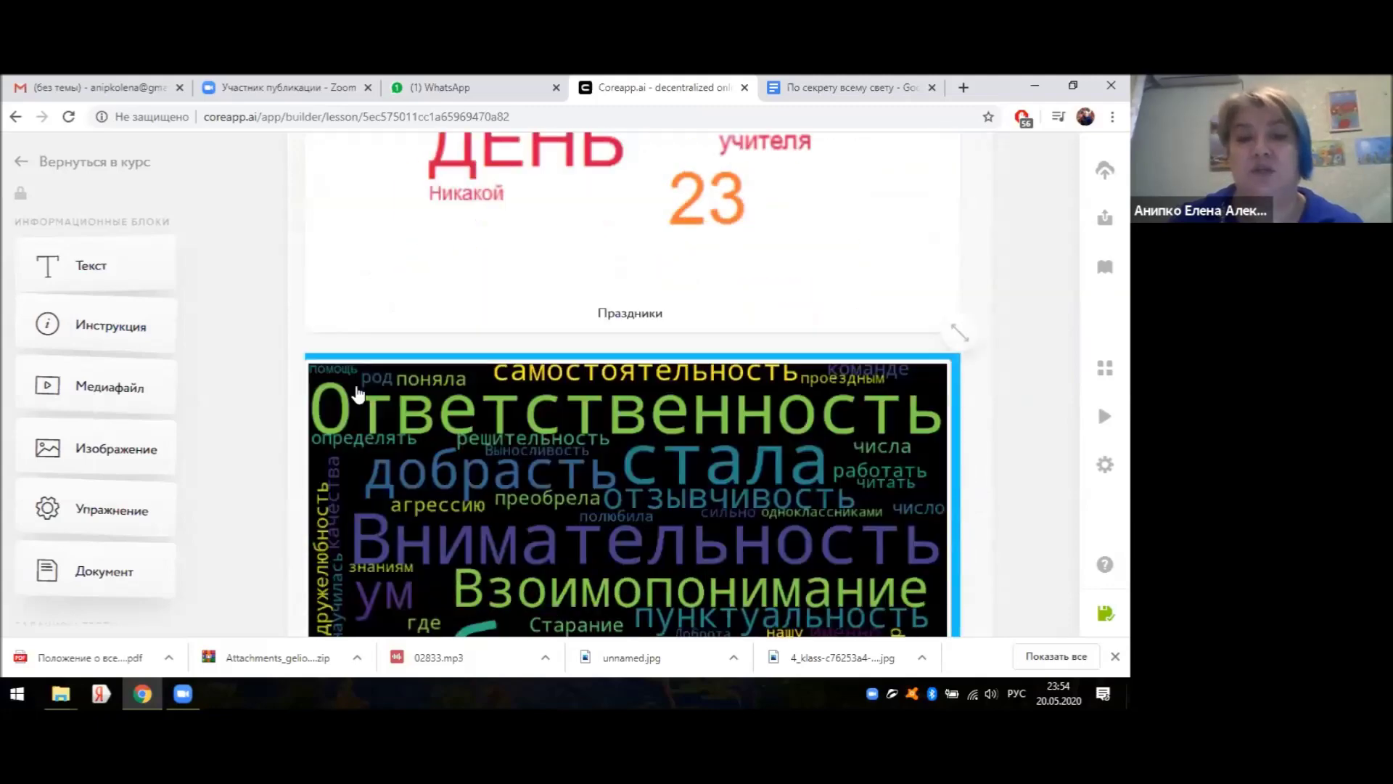
{"action": "scroll", "coordinate": [363, 405], "scroll_direction": "down", "scroll_amount": 12}
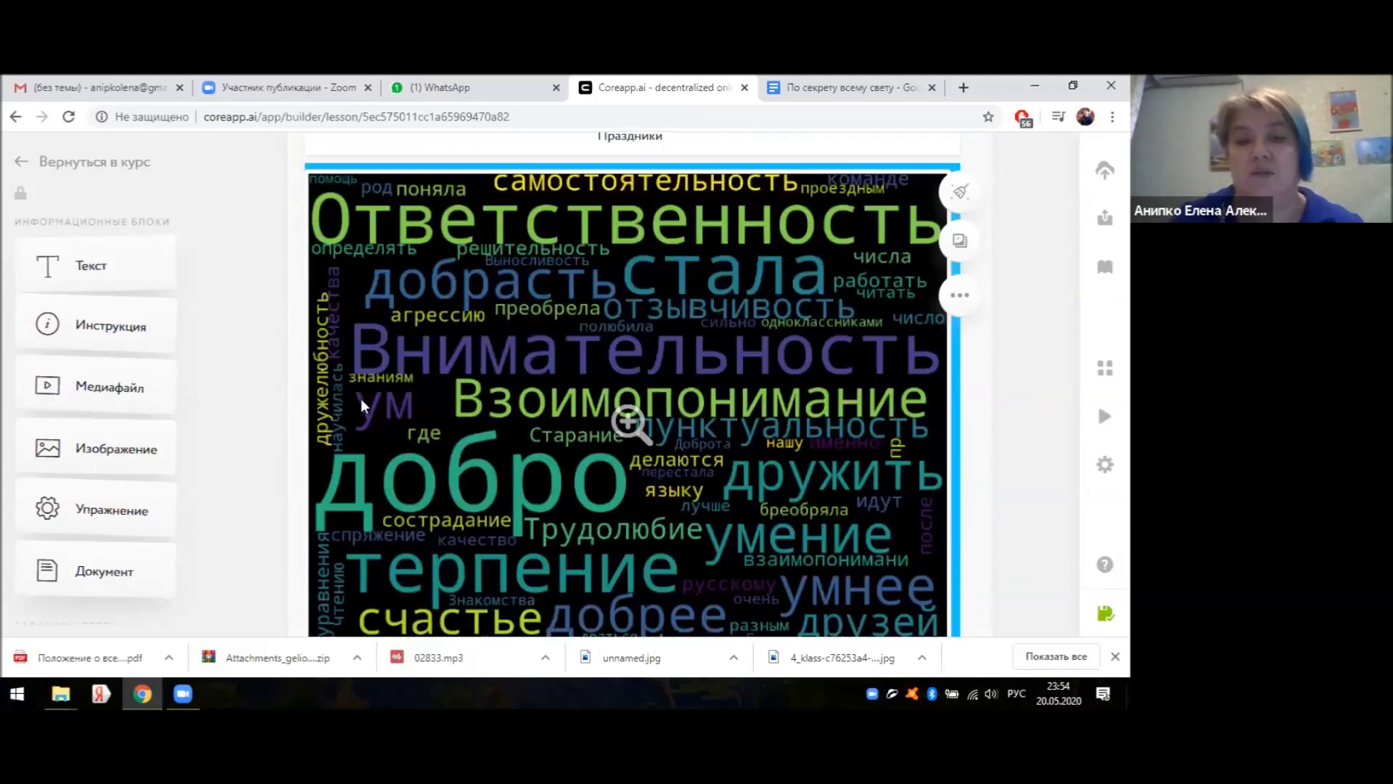
{"action": "scroll", "coordinate": [487, 439], "scroll_direction": "down", "scroll_amount": 2}
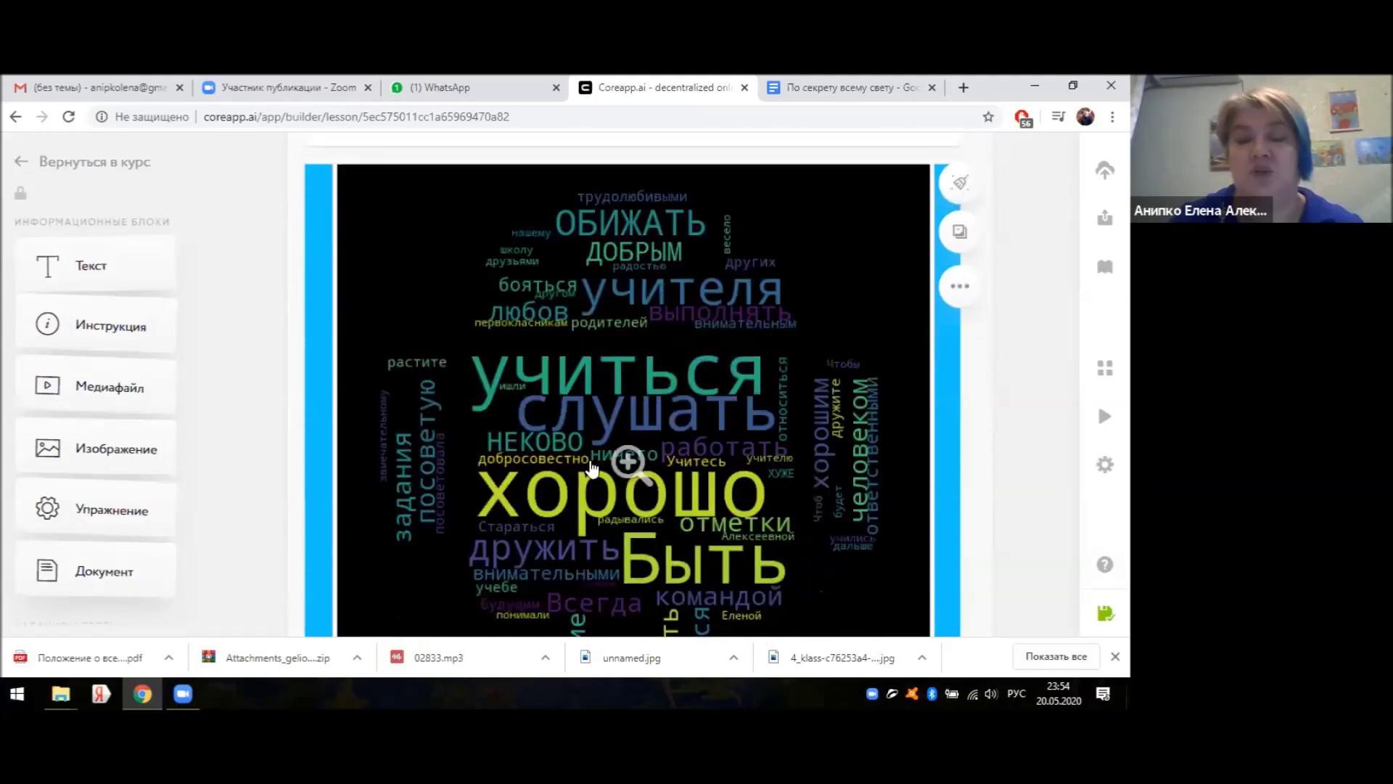
{"action": "scroll", "coordinate": [724, 381], "scroll_direction": "down", "scroll_amount": 5}
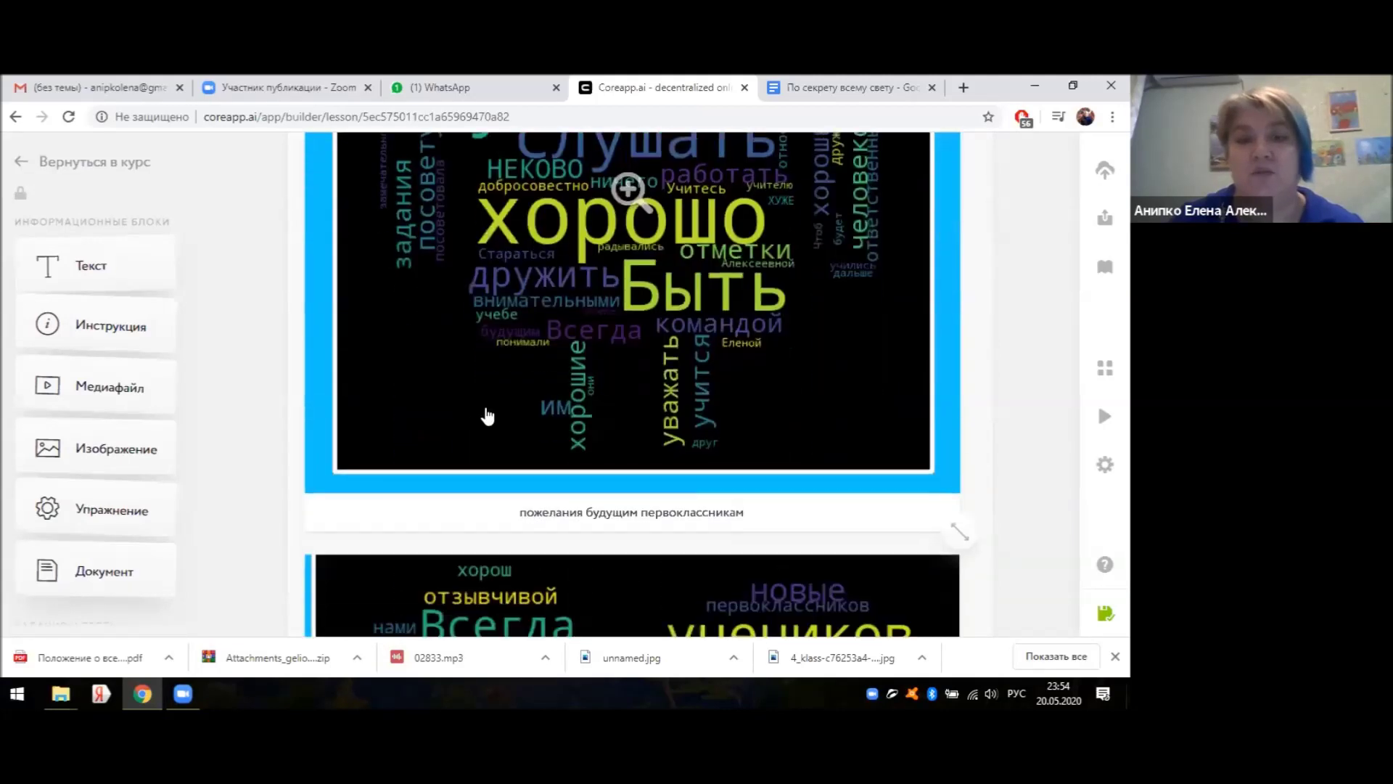
{"action": "scroll", "coordinate": [686, 388], "scroll_direction": "down", "scroll_amount": 4}
{"action": "scroll", "coordinate": [685, 388], "scroll_direction": "down", "scroll_amount": 5}
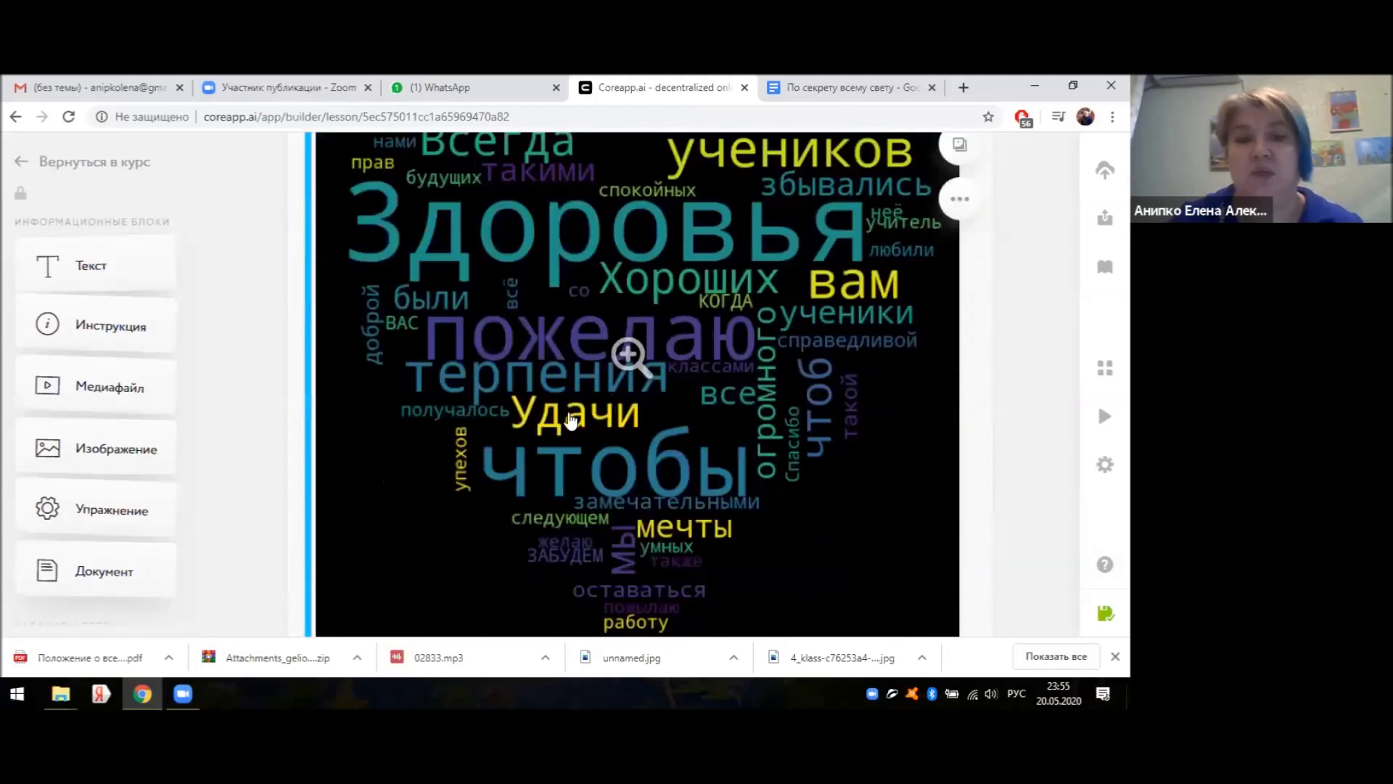
{"action": "scroll", "coordinate": [629, 351], "scroll_direction": "down", "scroll_amount": 6}
{"action": "scroll", "coordinate": [474, 462], "scroll_direction": "down", "scroll_amount": 8}
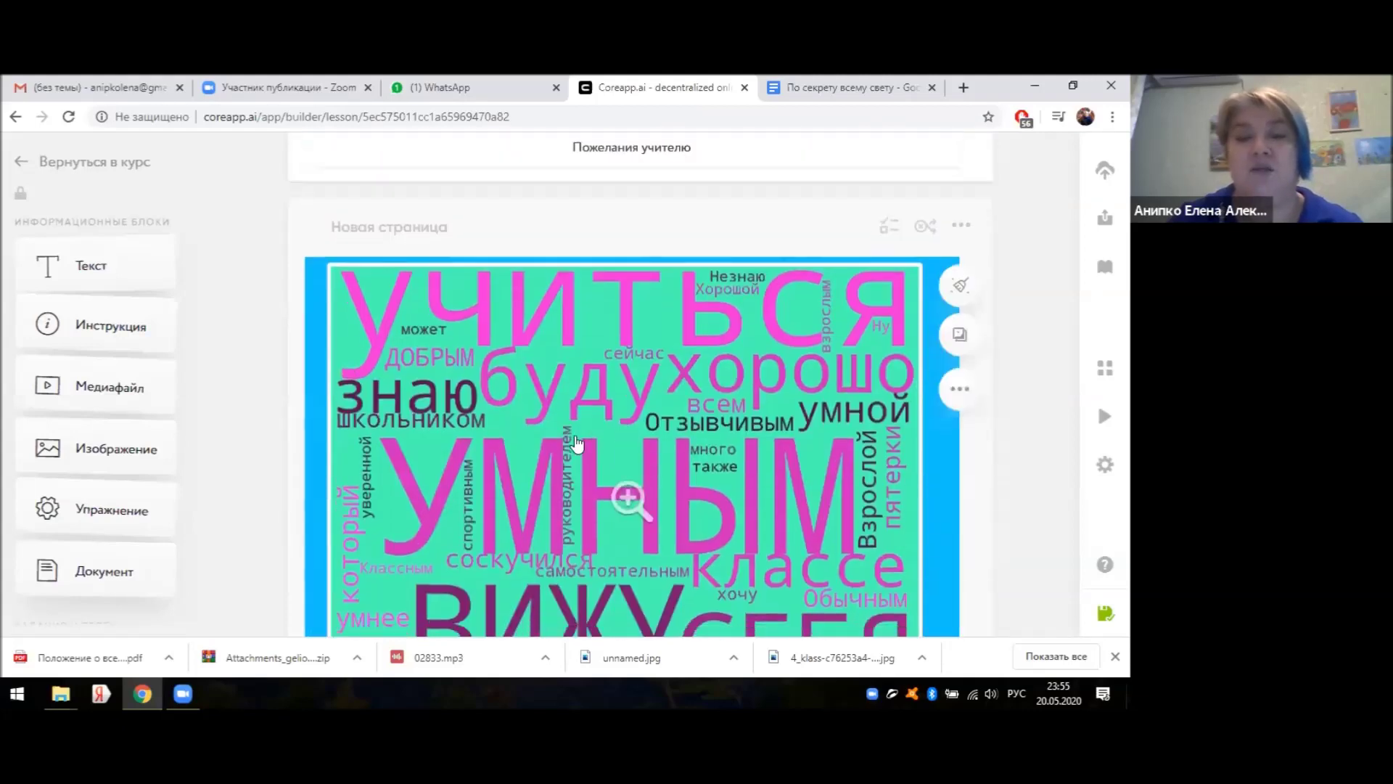
{"action": "scroll", "coordinate": [570, 456], "scroll_direction": "up", "scroll_amount": 2}
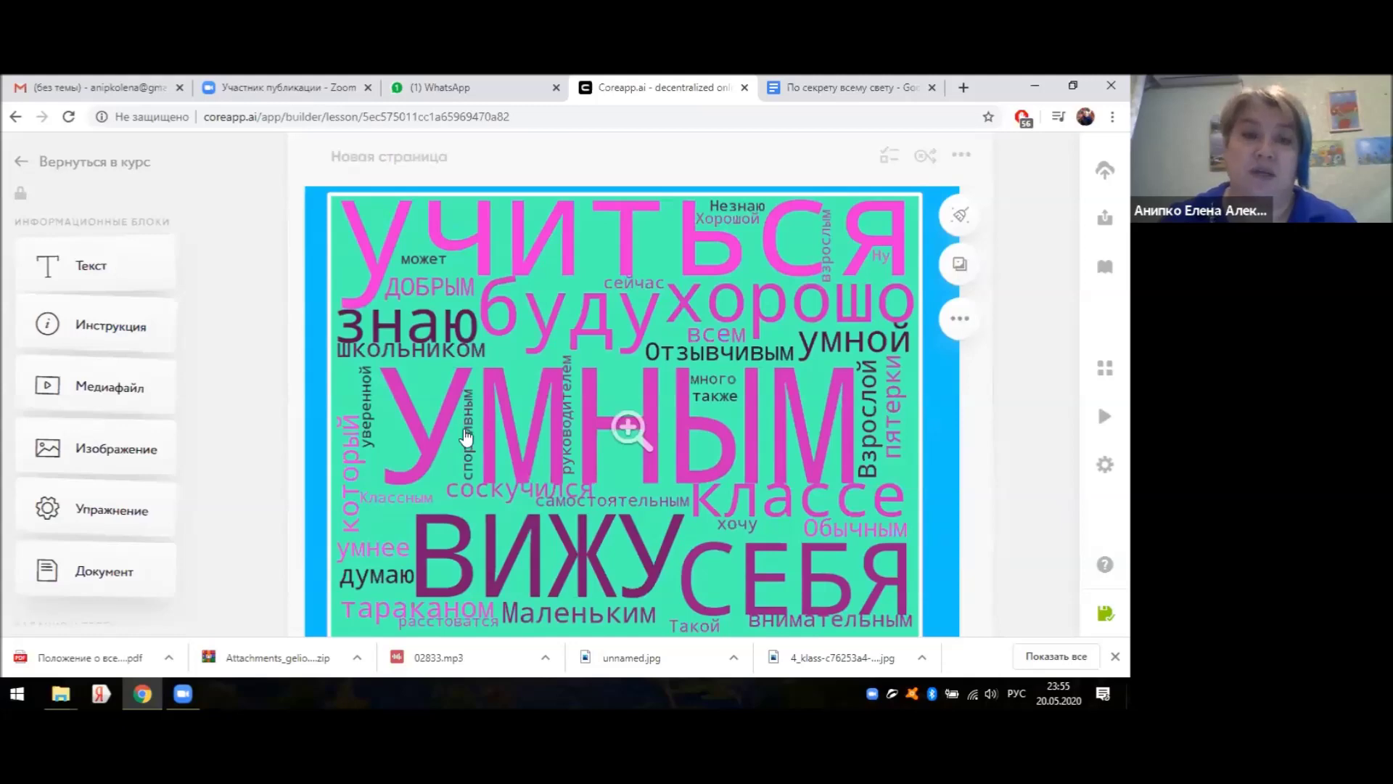
{"action": "scroll", "coordinate": [467, 438], "scroll_direction": "up", "scroll_amount": 4}
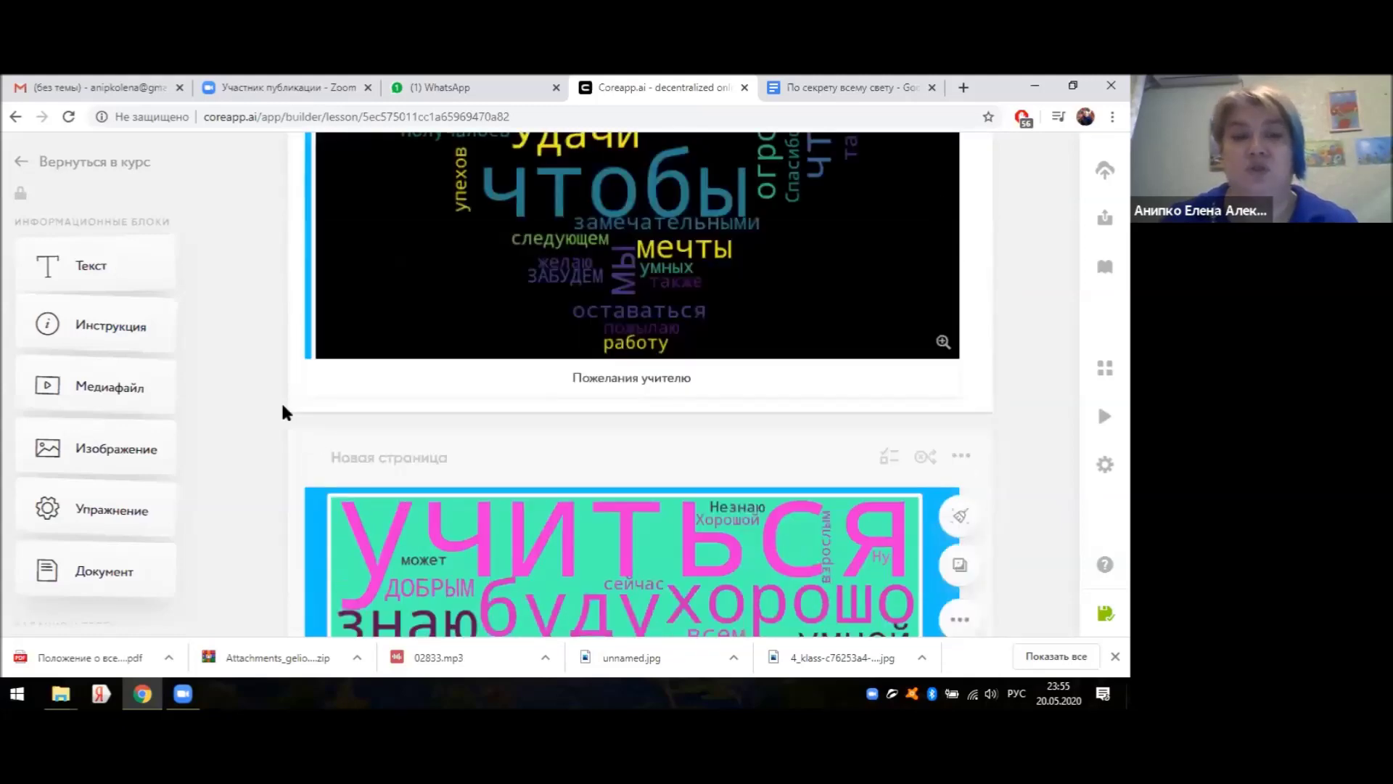
{"action": "scroll", "coordinate": [285, 413], "scroll_direction": "up", "scroll_amount": 5}
{"action": "scroll", "coordinate": [262, 388], "scroll_direction": "up", "scroll_amount": 8}
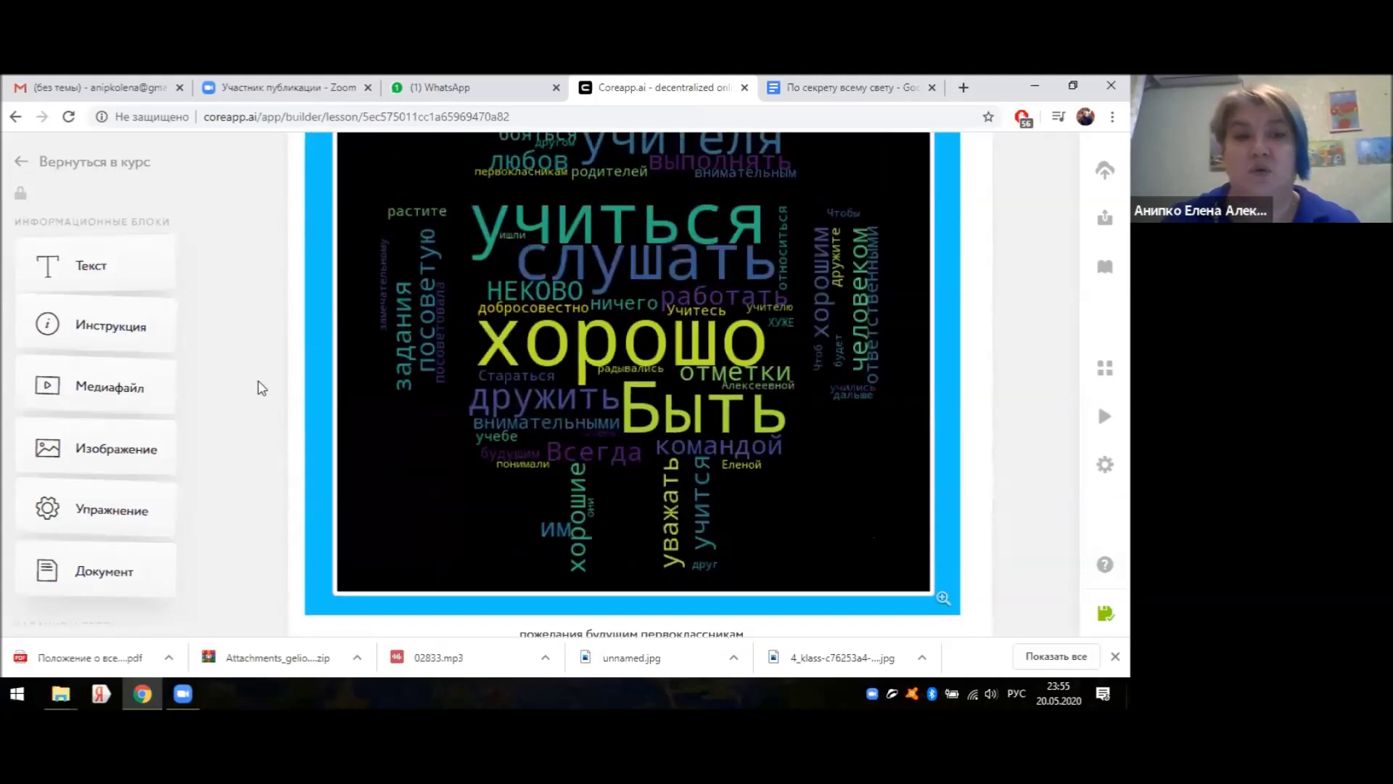
- Return to the course list, open the course «Работы своими руками» and open its lesson «*28.04.Майская сирень»
{"action": "left_click", "coordinate": [23, 165]}
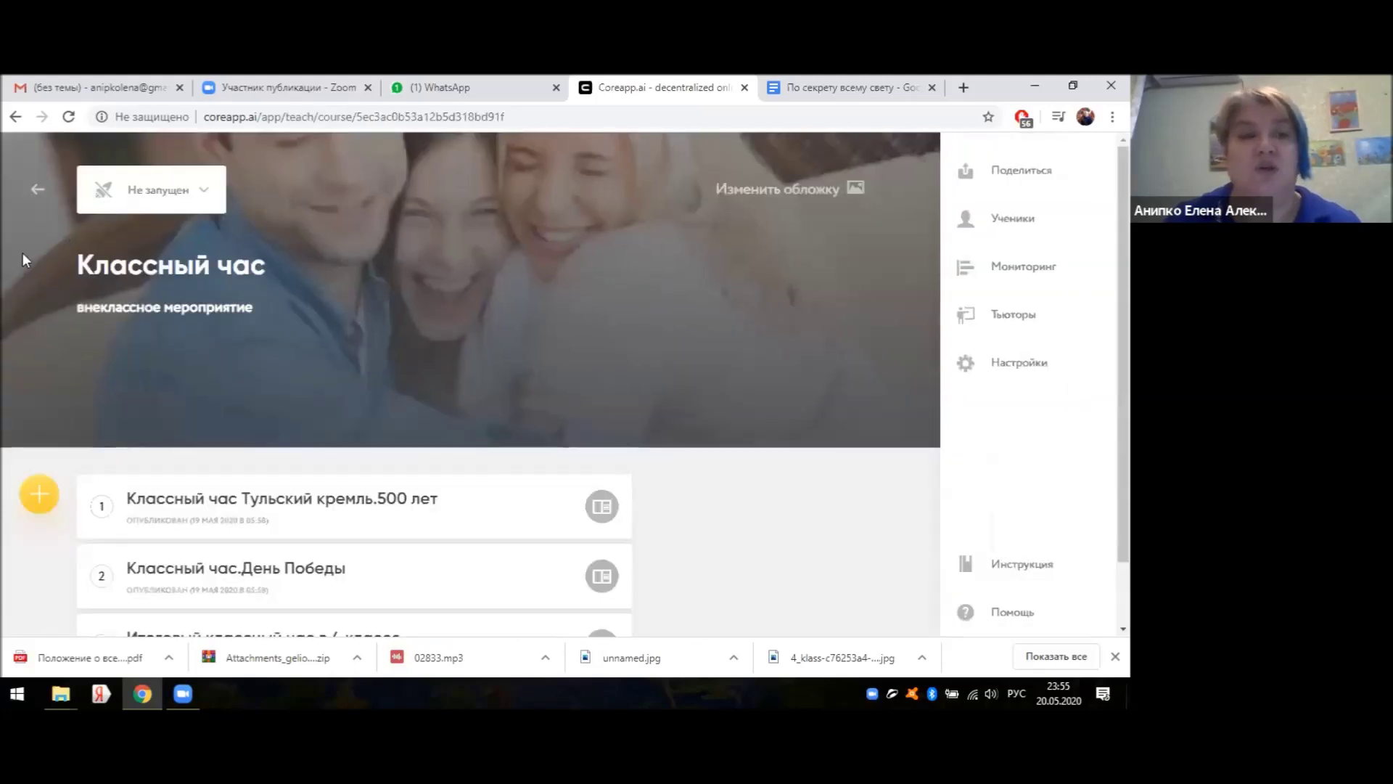
{"action": "left_click", "coordinate": [38, 195]}
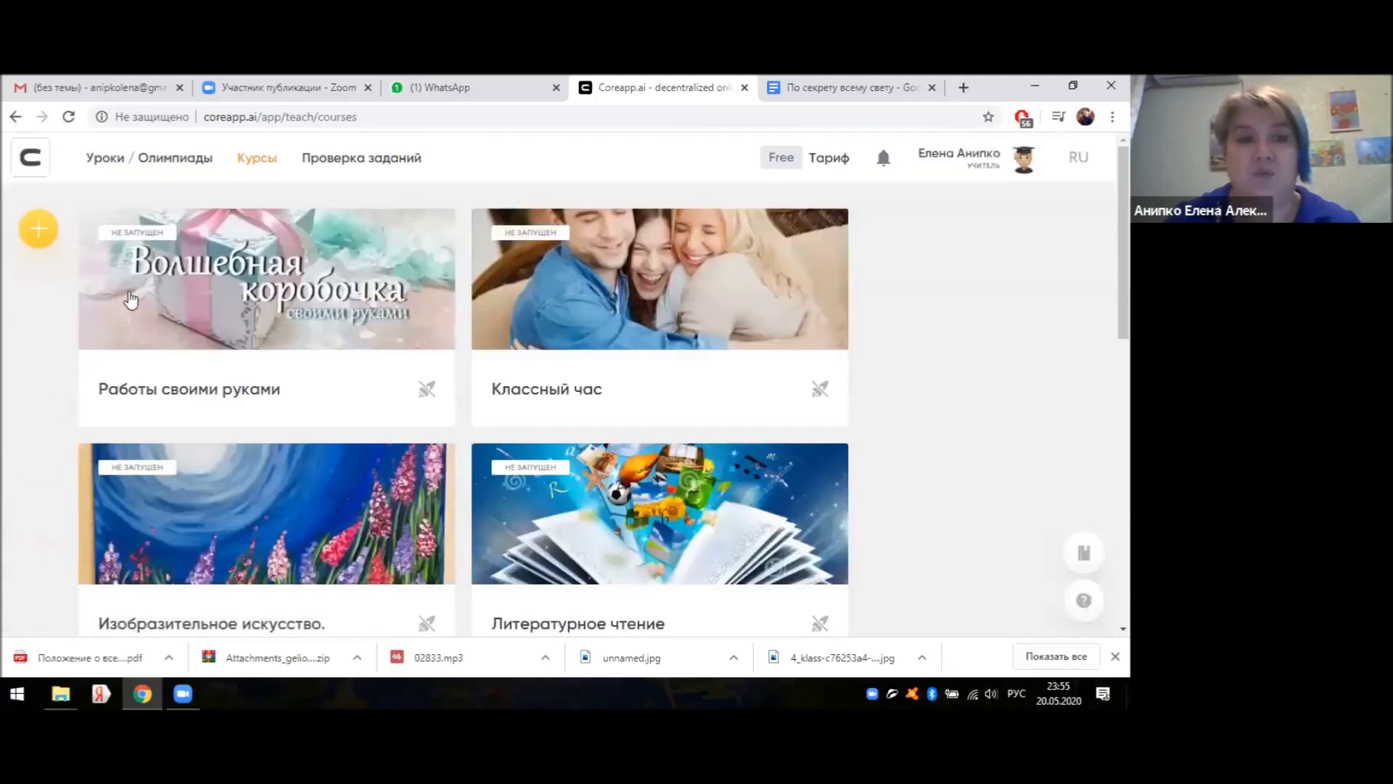
{"action": "left_click", "coordinate": [245, 300]}
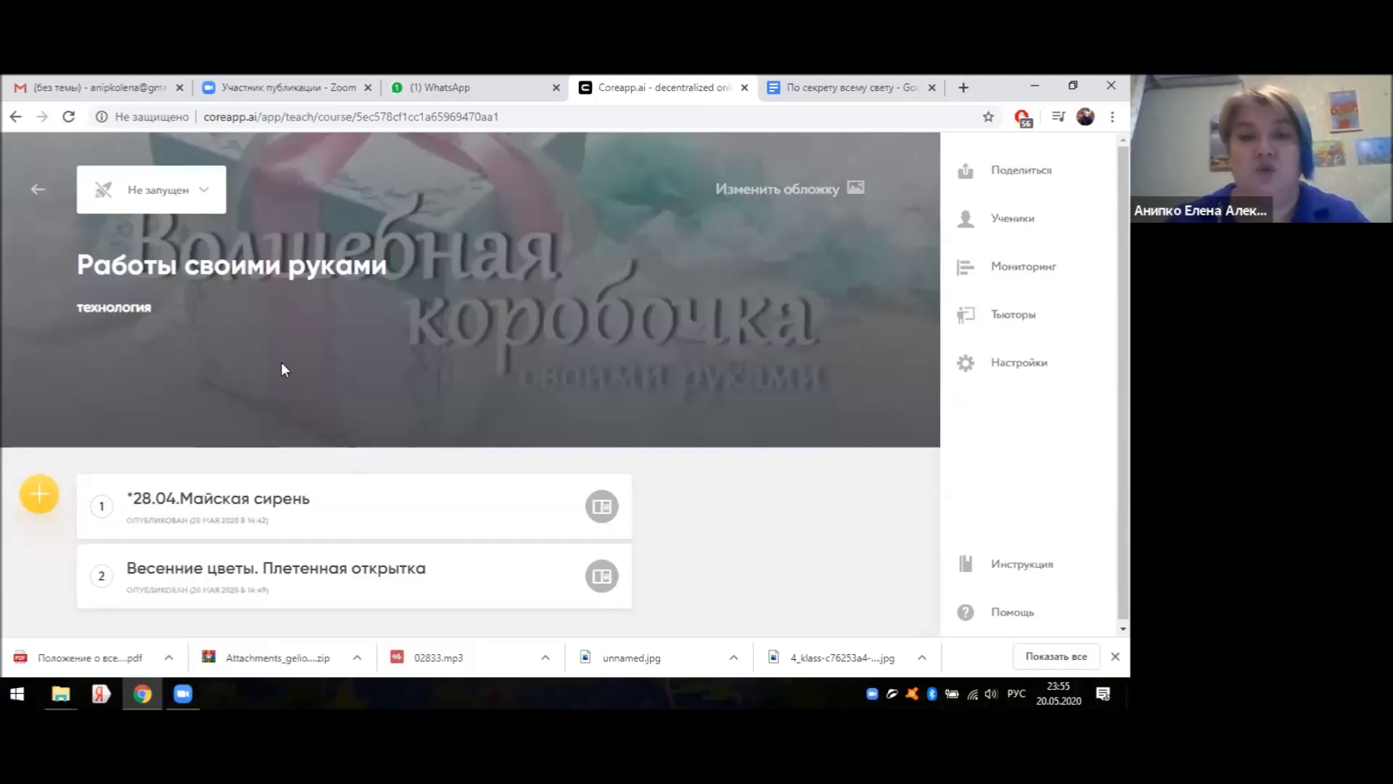
{"action": "left_click", "coordinate": [246, 510]}
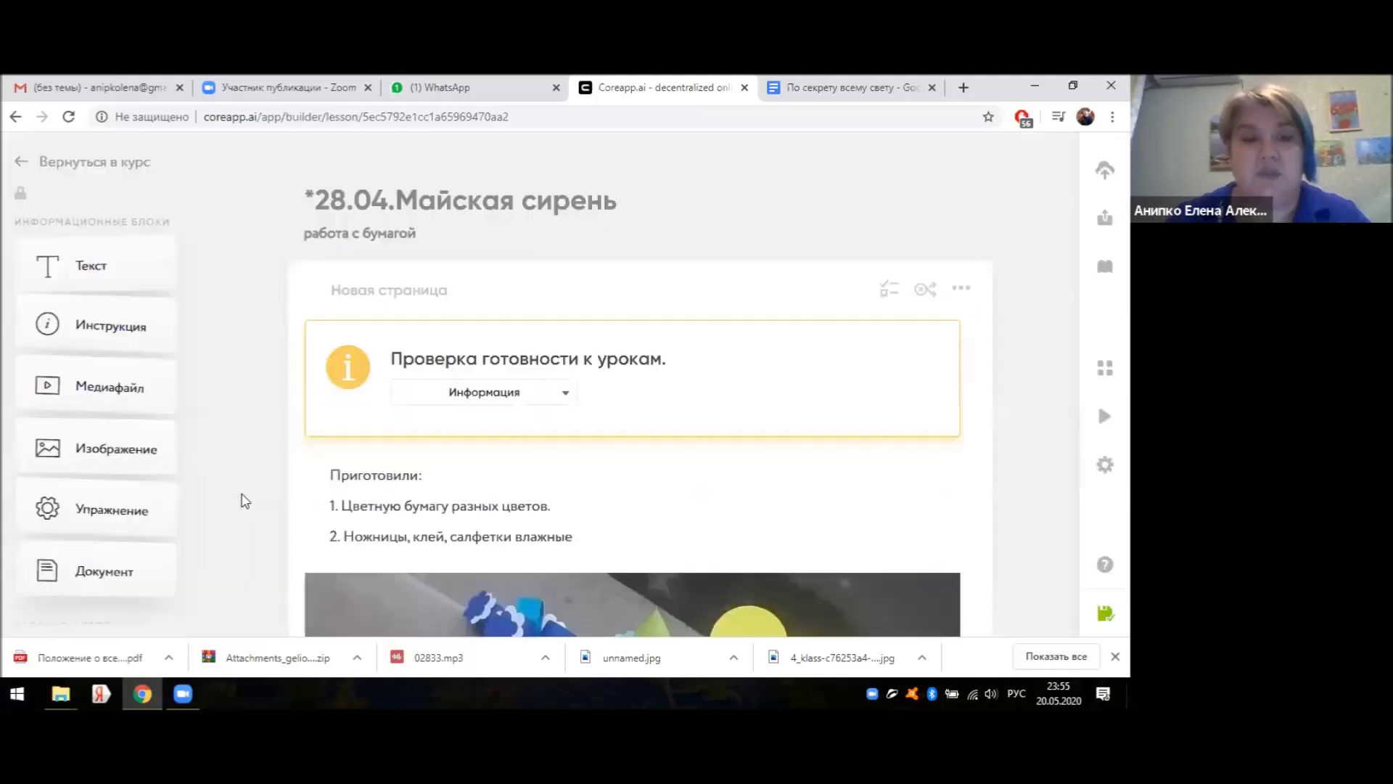
- Look over the lesson's materials list, lilac craft photo and available block types, and launch the lesson presentation
{"action": "scroll", "coordinate": [209, 400], "scroll_direction": "down", "scroll_amount": 2}
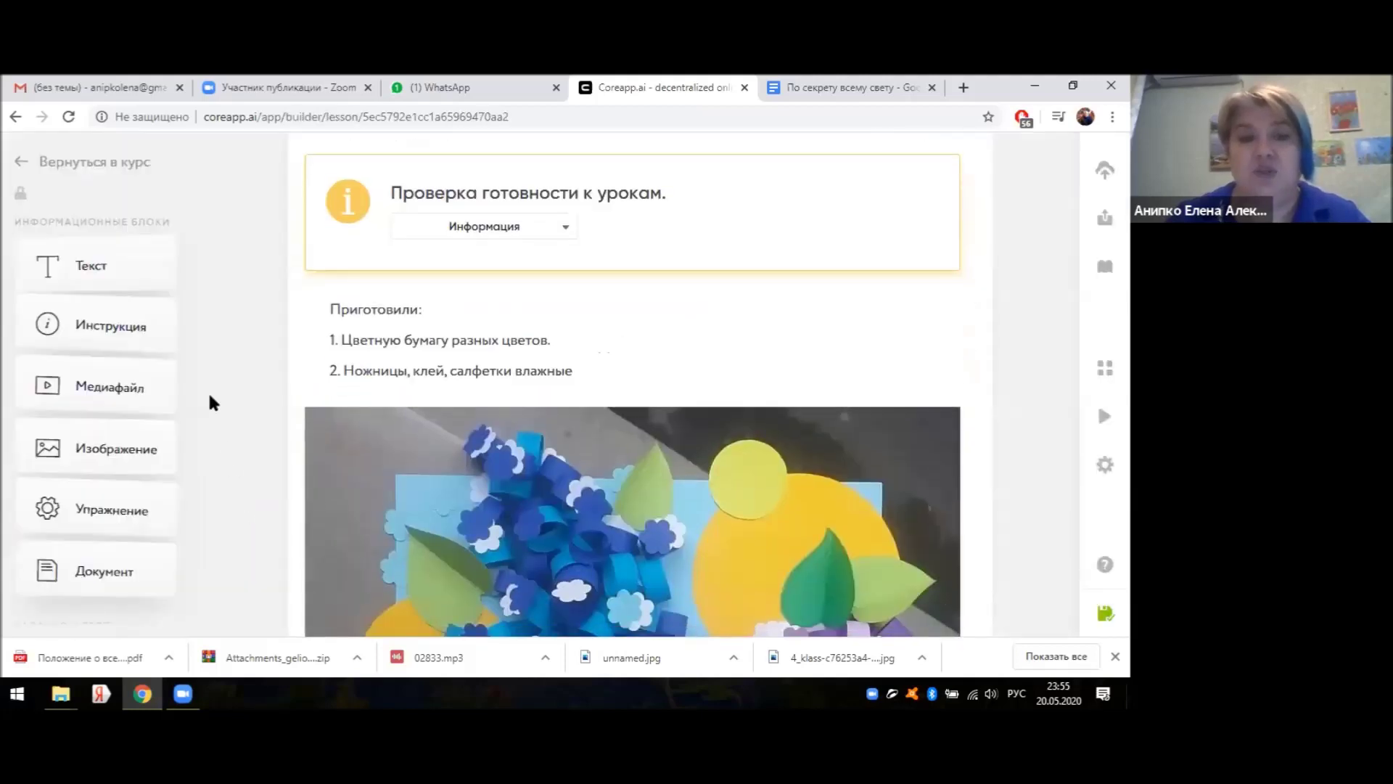
{"action": "scroll", "coordinate": [187, 397], "scroll_direction": "down", "scroll_amount": 1}
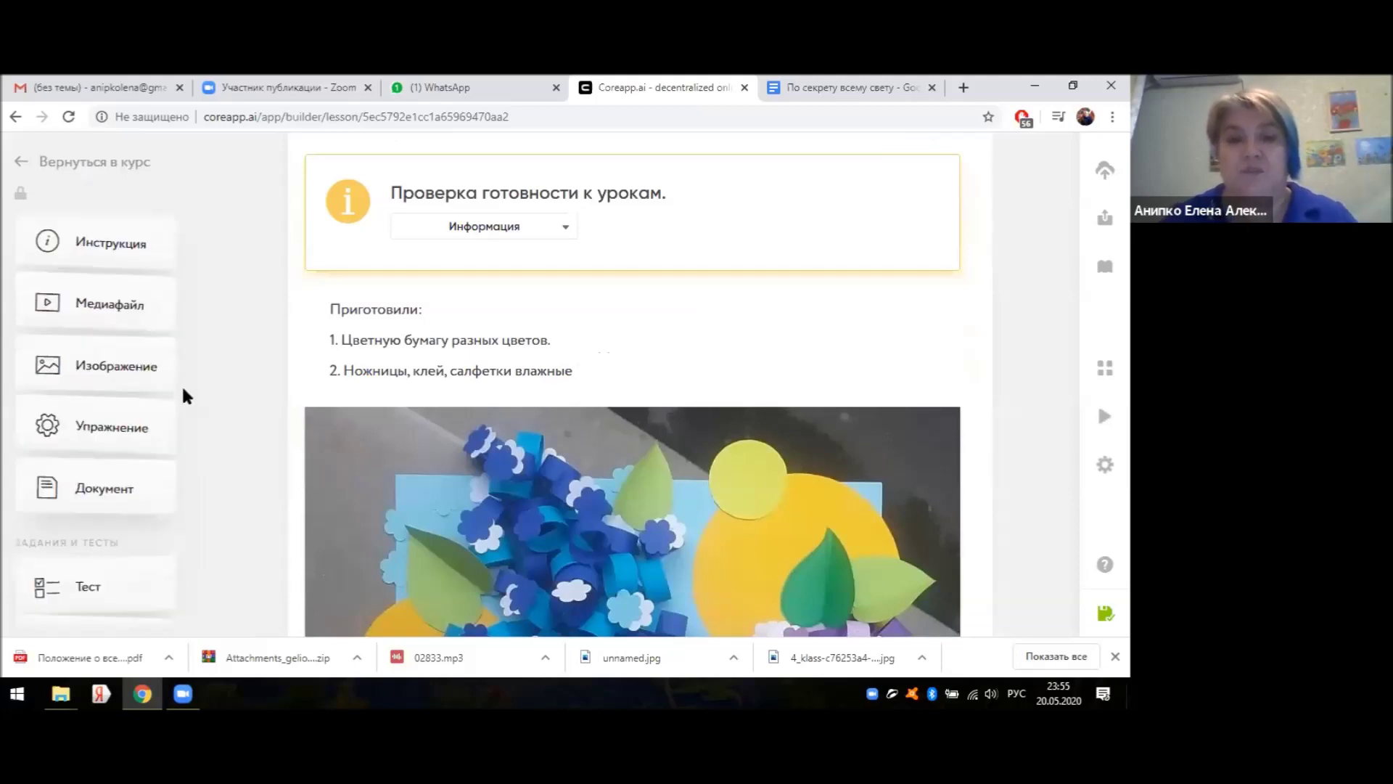
{"action": "scroll", "coordinate": [187, 396], "scroll_direction": "down", "scroll_amount": 2}
{"action": "scroll", "coordinate": [600, 486], "scroll_direction": "down", "scroll_amount": 2}
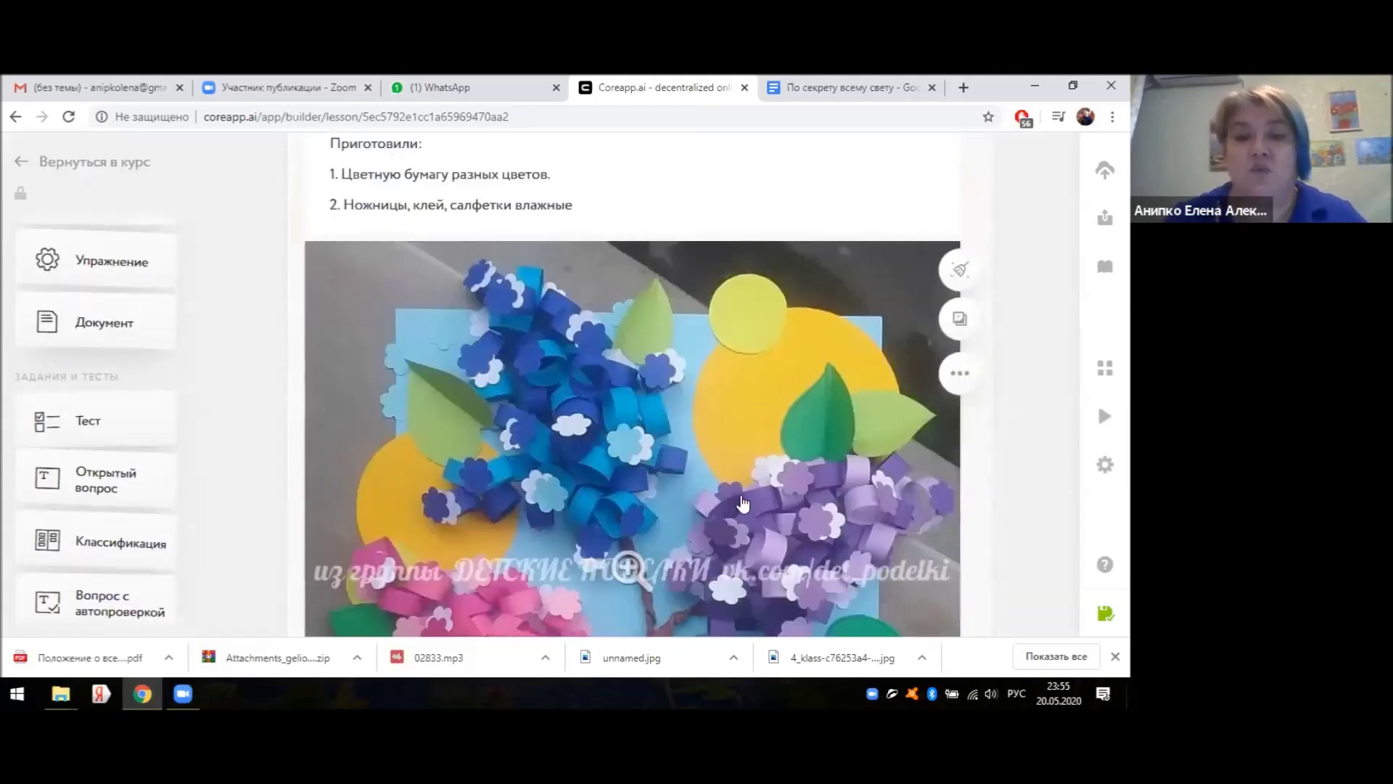
{"action": "left_click", "coordinate": [1071, 426]}
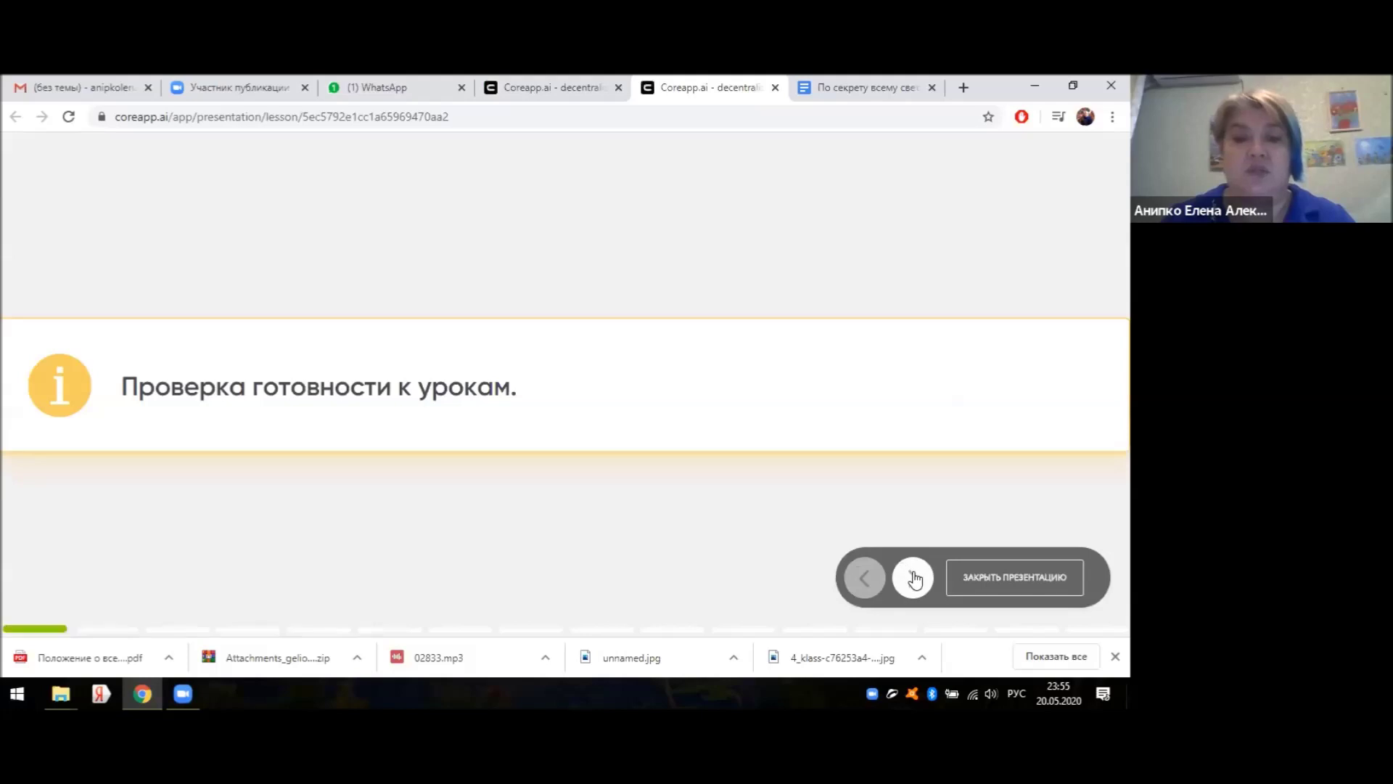
- Page through the presentation to the lilac craft photo, view it enlarged and close the presentation
{"action": "left_click", "coordinate": [913, 577]}
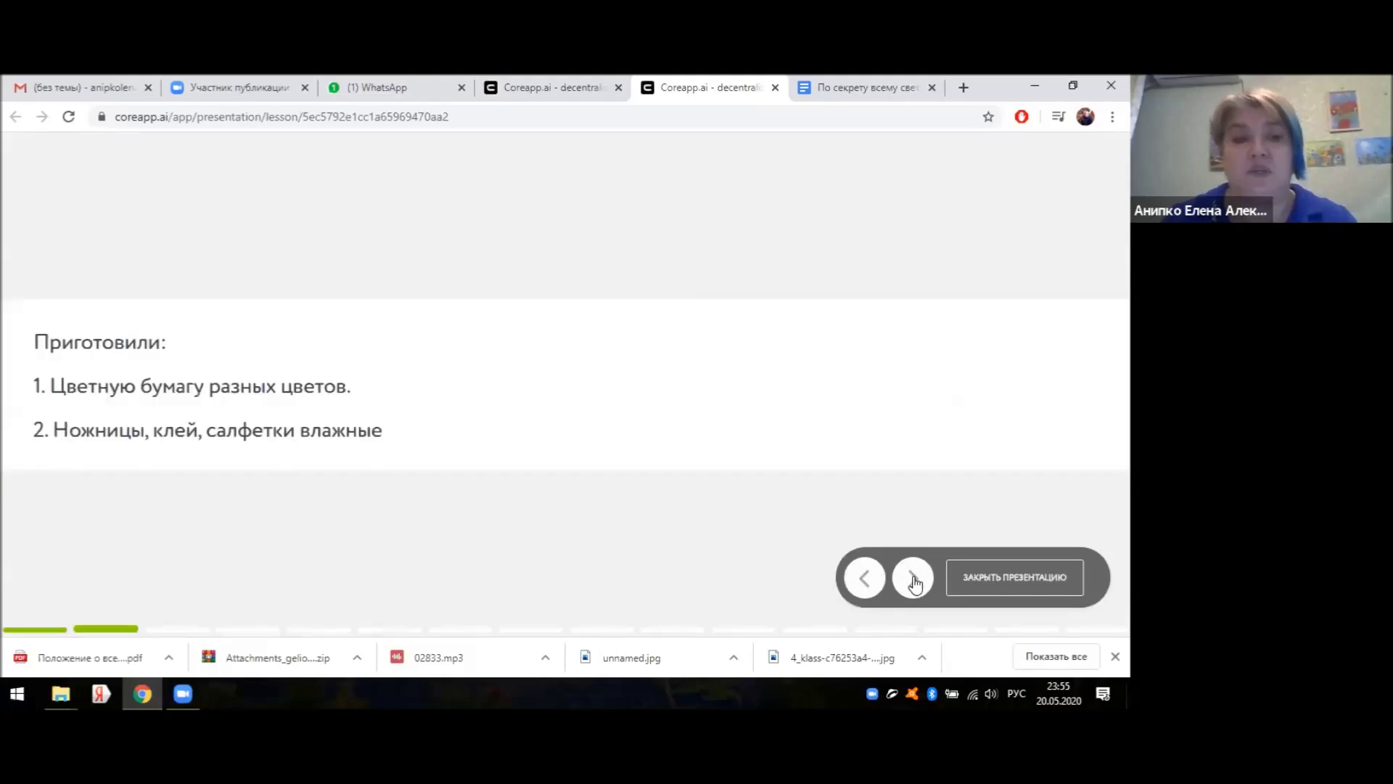
{"action": "left_click", "coordinate": [913, 579]}
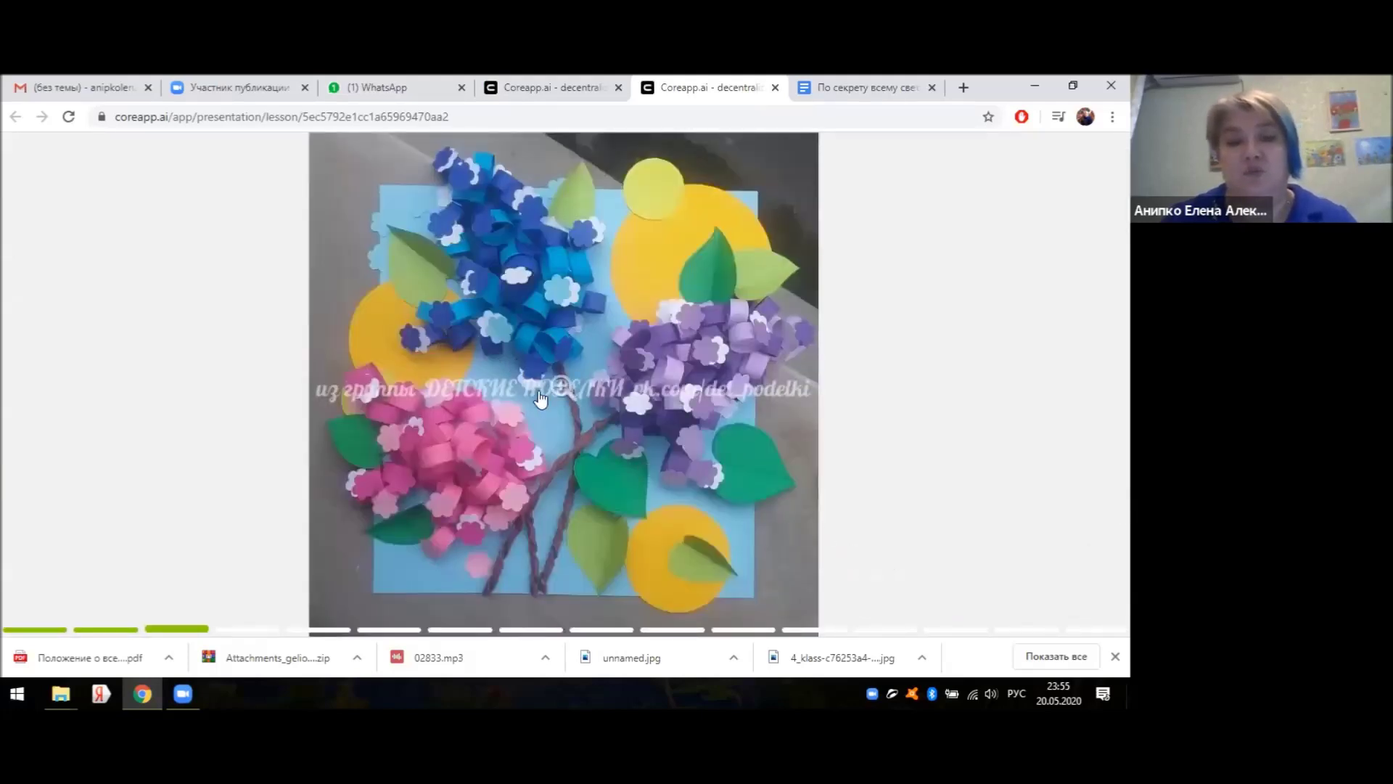
{"action": "left_click", "coordinate": [546, 384]}
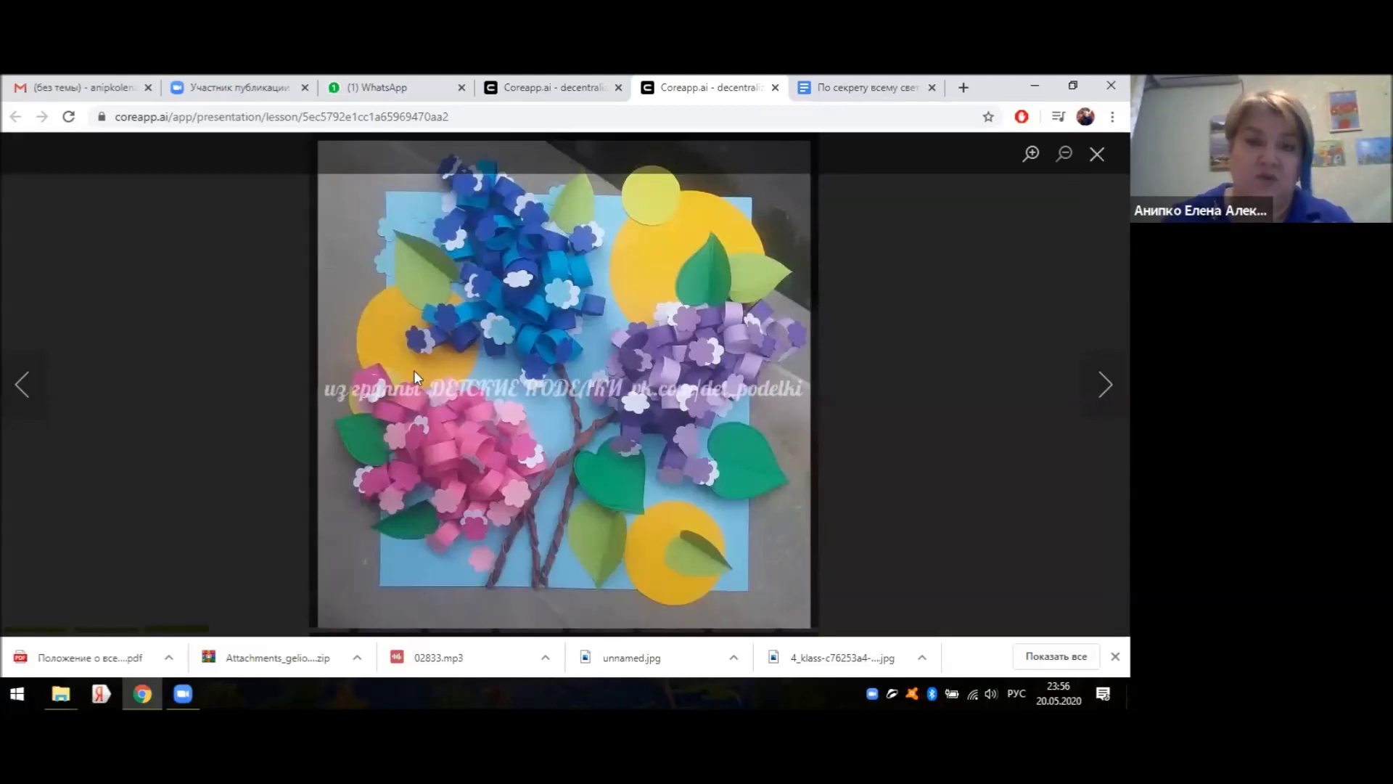
{"action": "left_click", "coordinate": [1097, 154]}
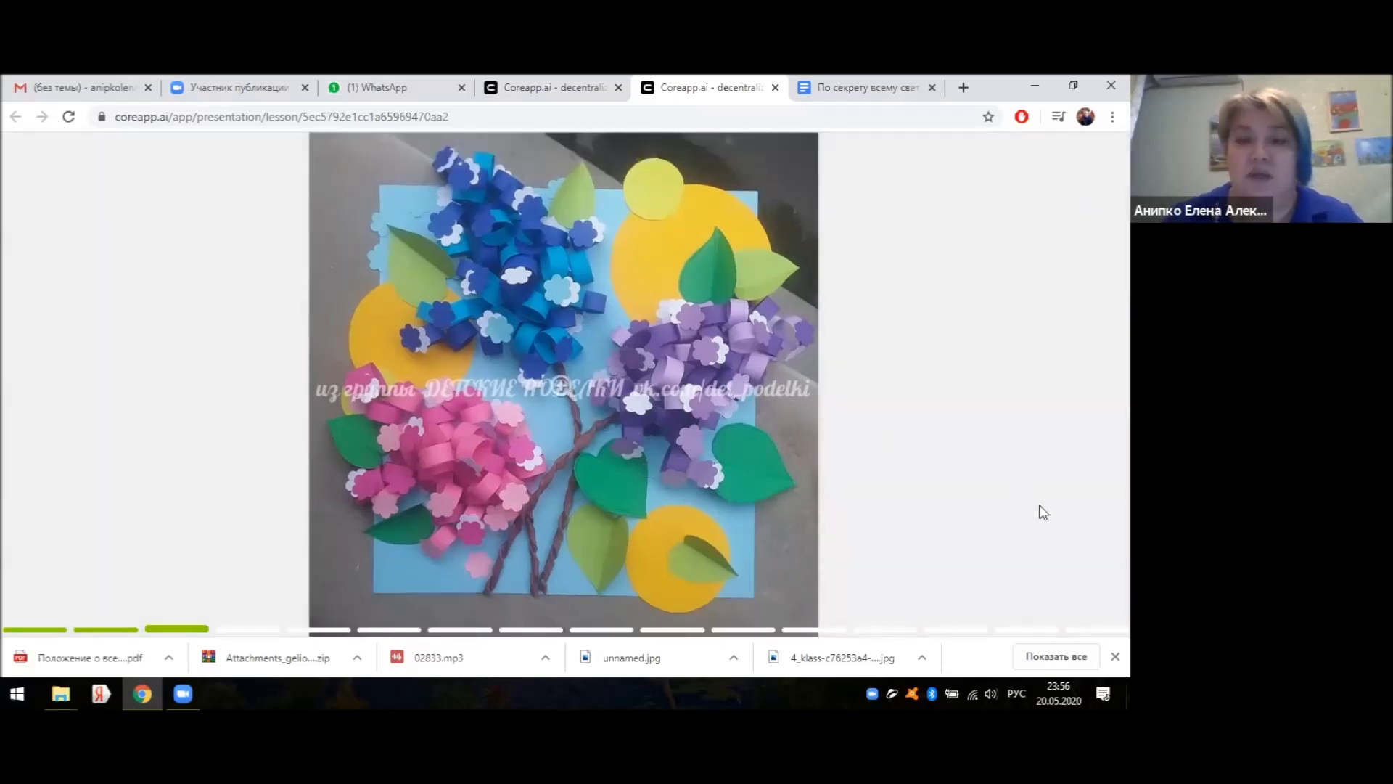
{"action": "left_click", "coordinate": [1016, 581]}
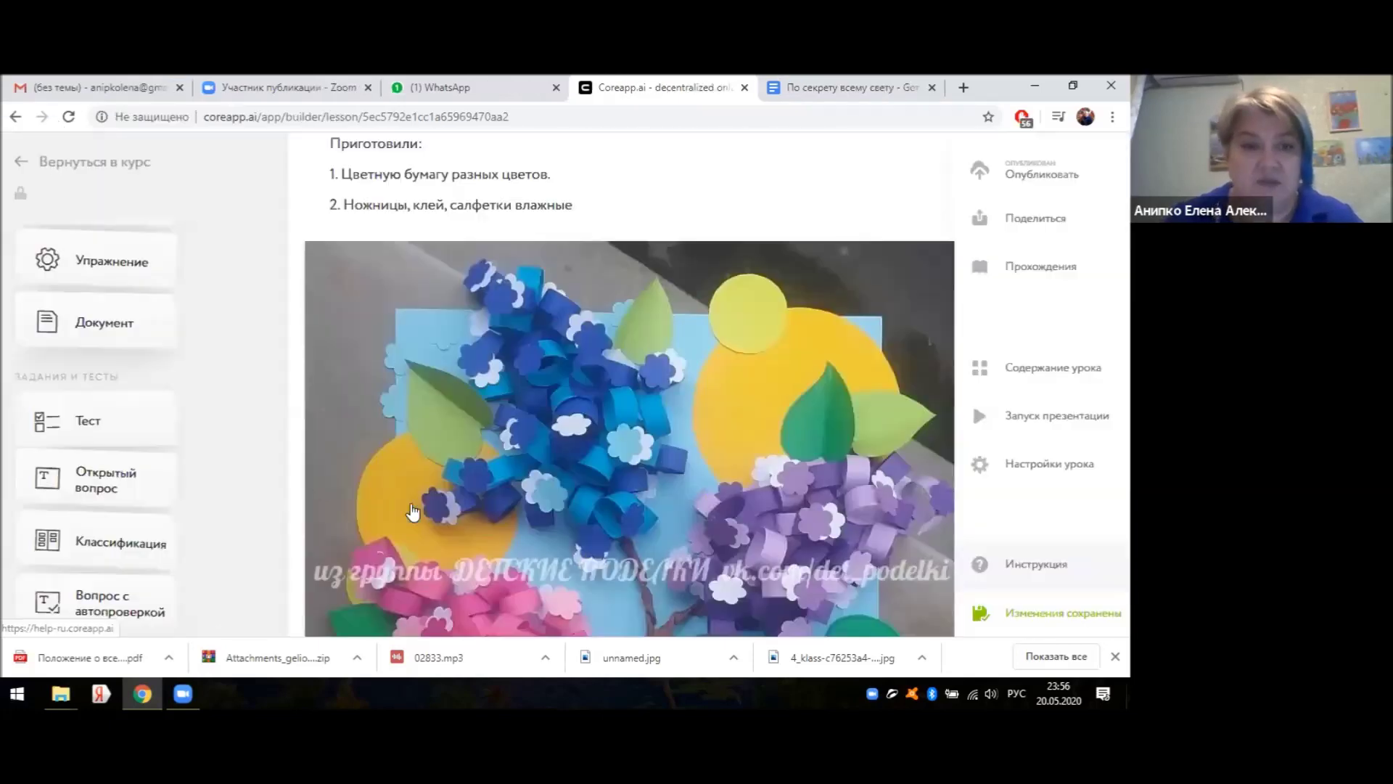
- Reopen the lesson «*28.04.Майская сирень» from its course and examine the photos of the paper strips, glue stick, hole punch and finished lilac
{"action": "left_click", "coordinate": [20, 164]}
{"action": "left_click", "coordinate": [253, 499]}
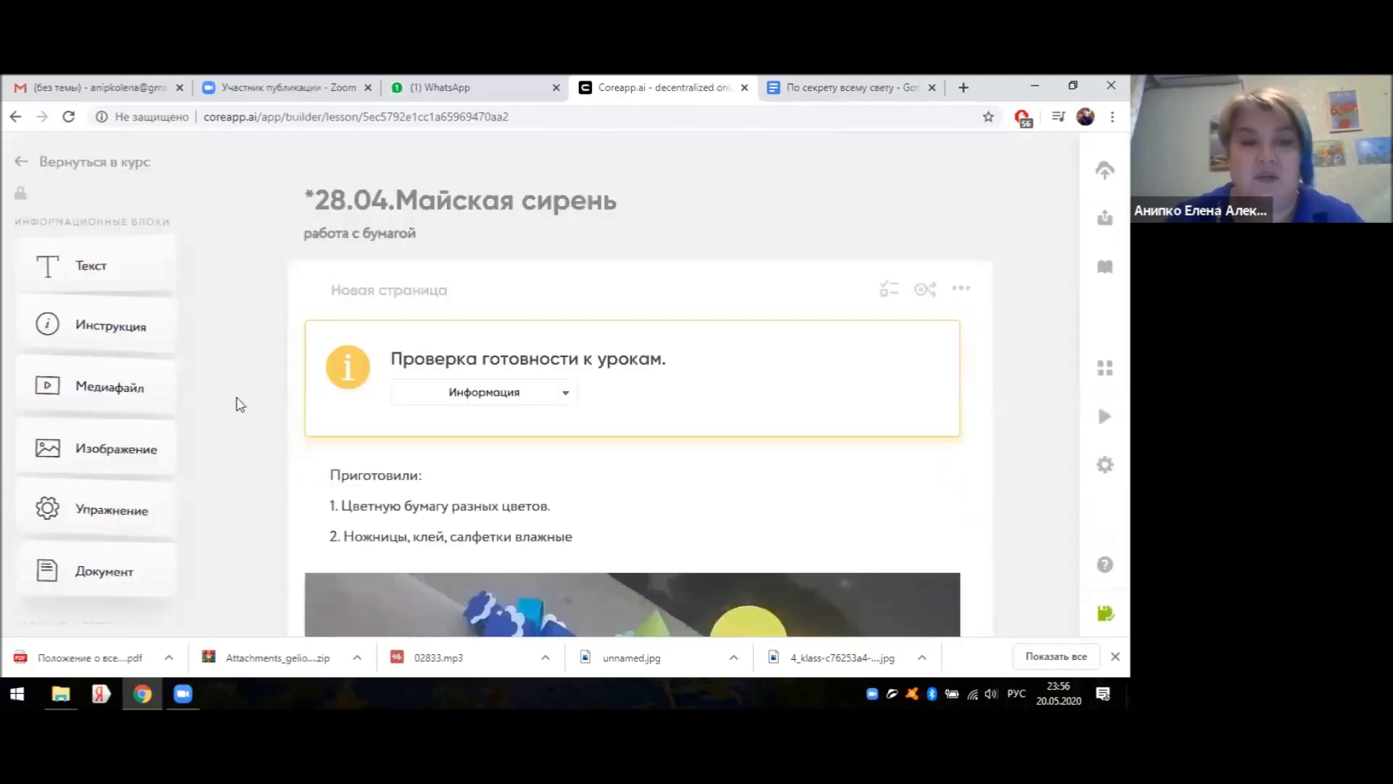
{"action": "scroll", "coordinate": [248, 410], "scroll_direction": "down", "scroll_amount": 10}
{"action": "scroll", "coordinate": [596, 371], "scroll_direction": "down", "scroll_amount": 8}
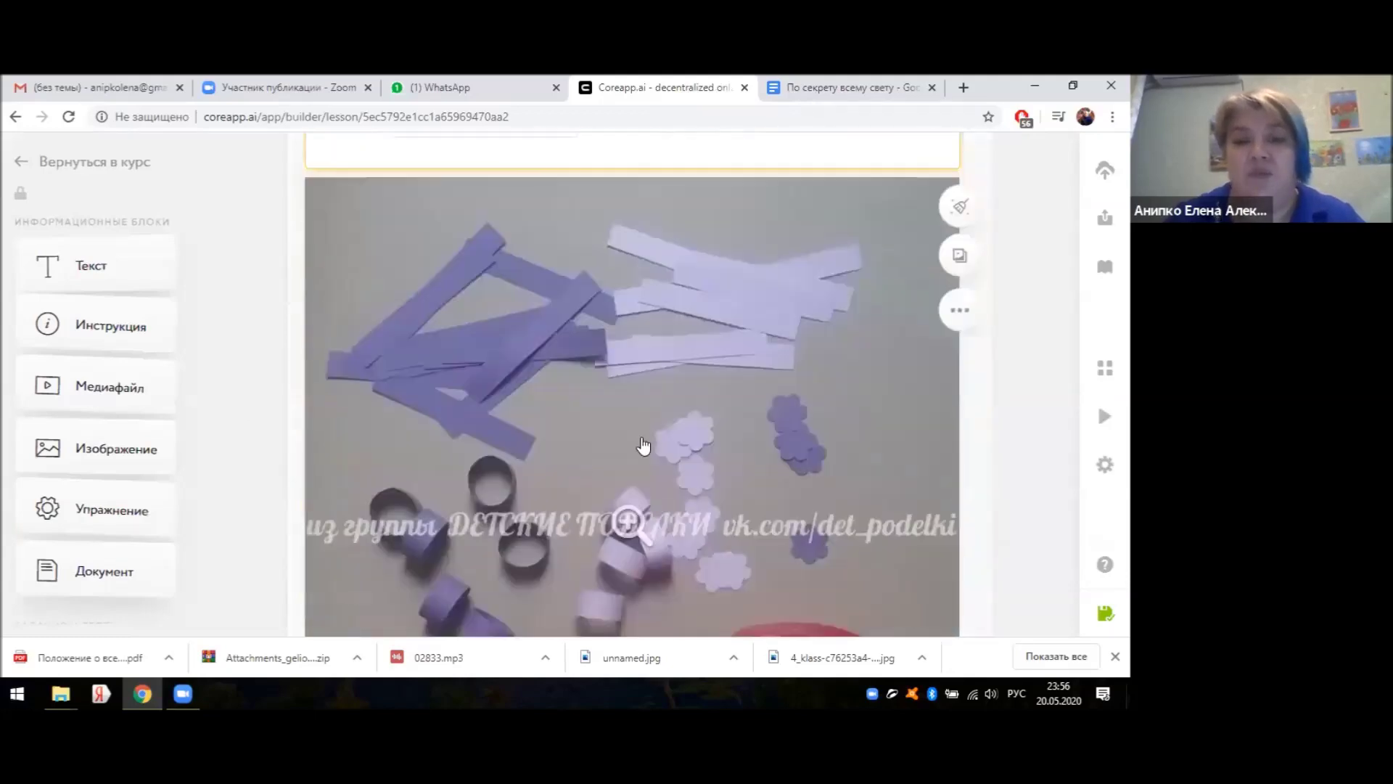
{"action": "scroll", "coordinate": [562, 419], "scroll_direction": "down", "scroll_amount": 5}
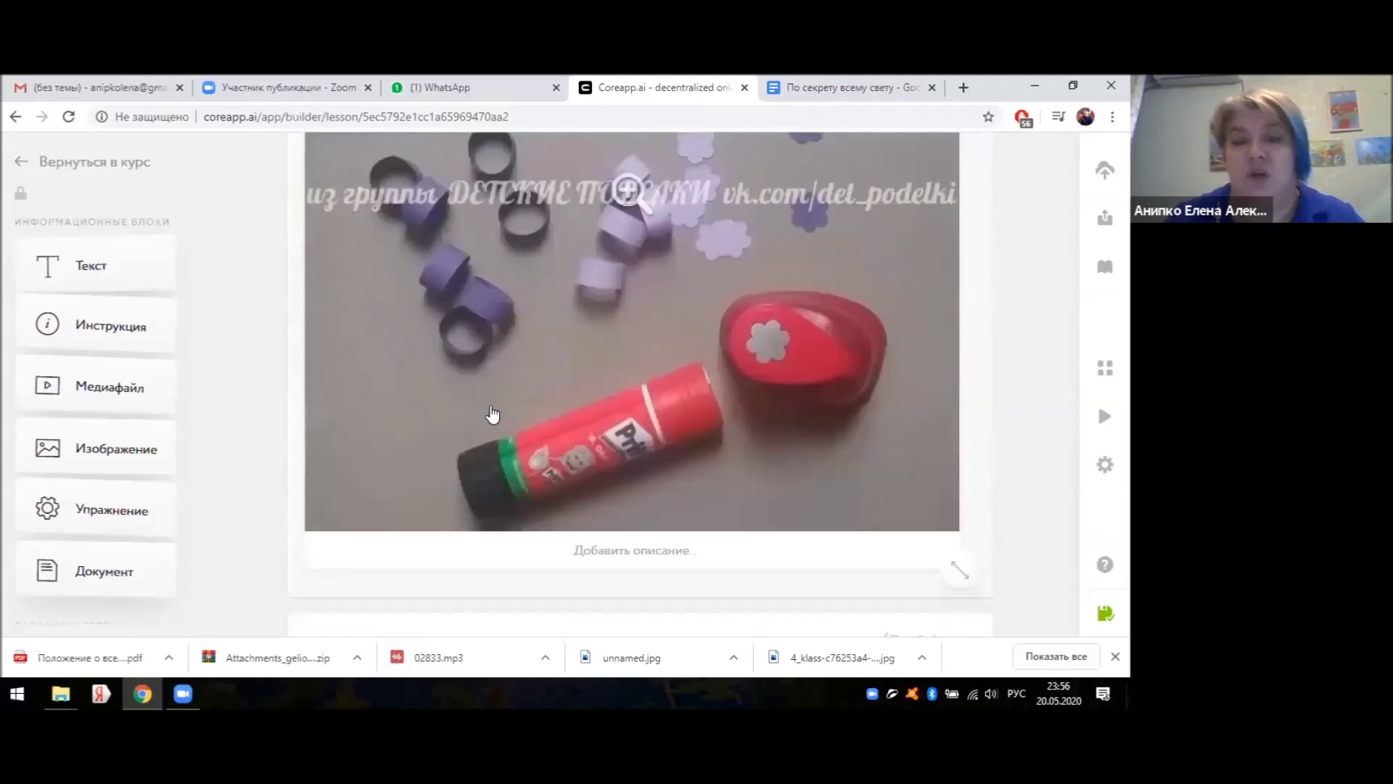
{"action": "scroll", "coordinate": [348, 442], "scroll_direction": "up", "scroll_amount": 4}
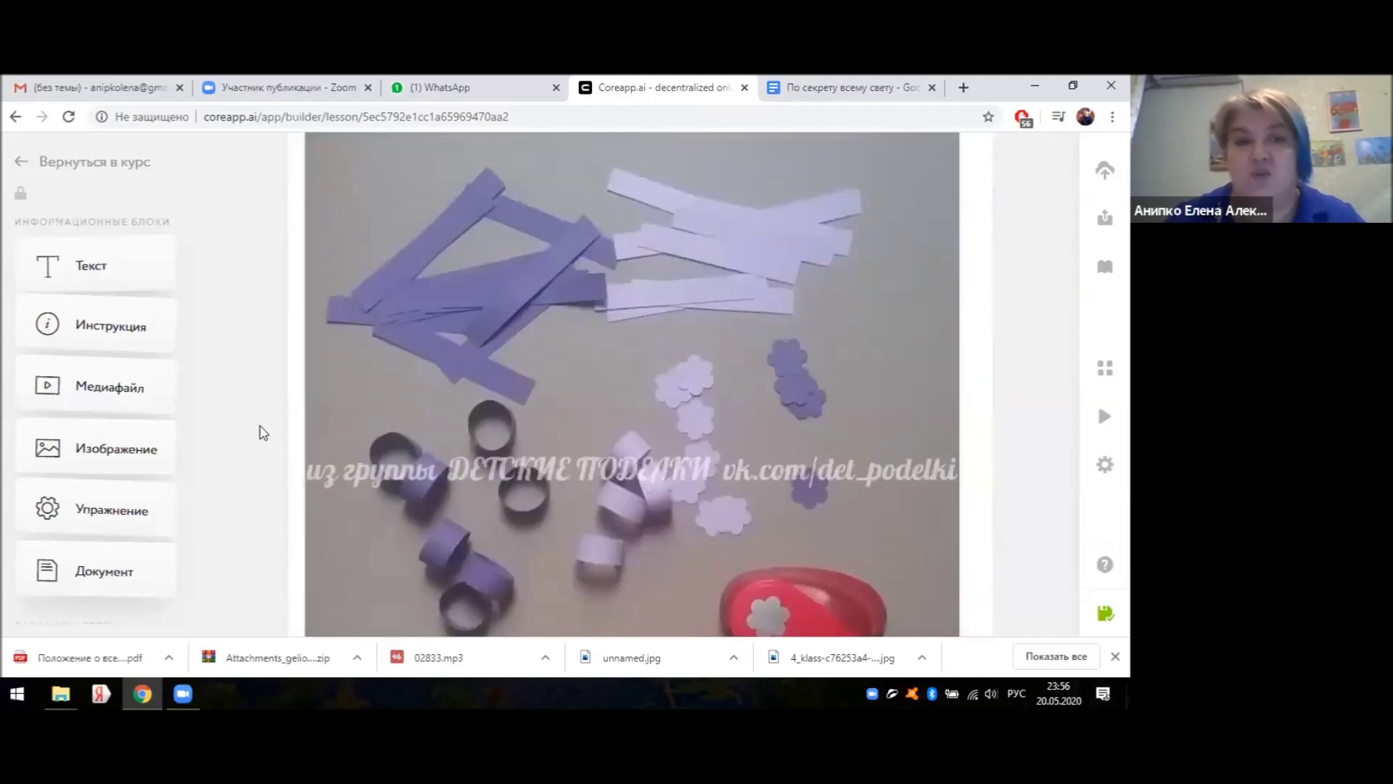
{"action": "scroll", "coordinate": [261, 431], "scroll_direction": "up", "scroll_amount": 10}
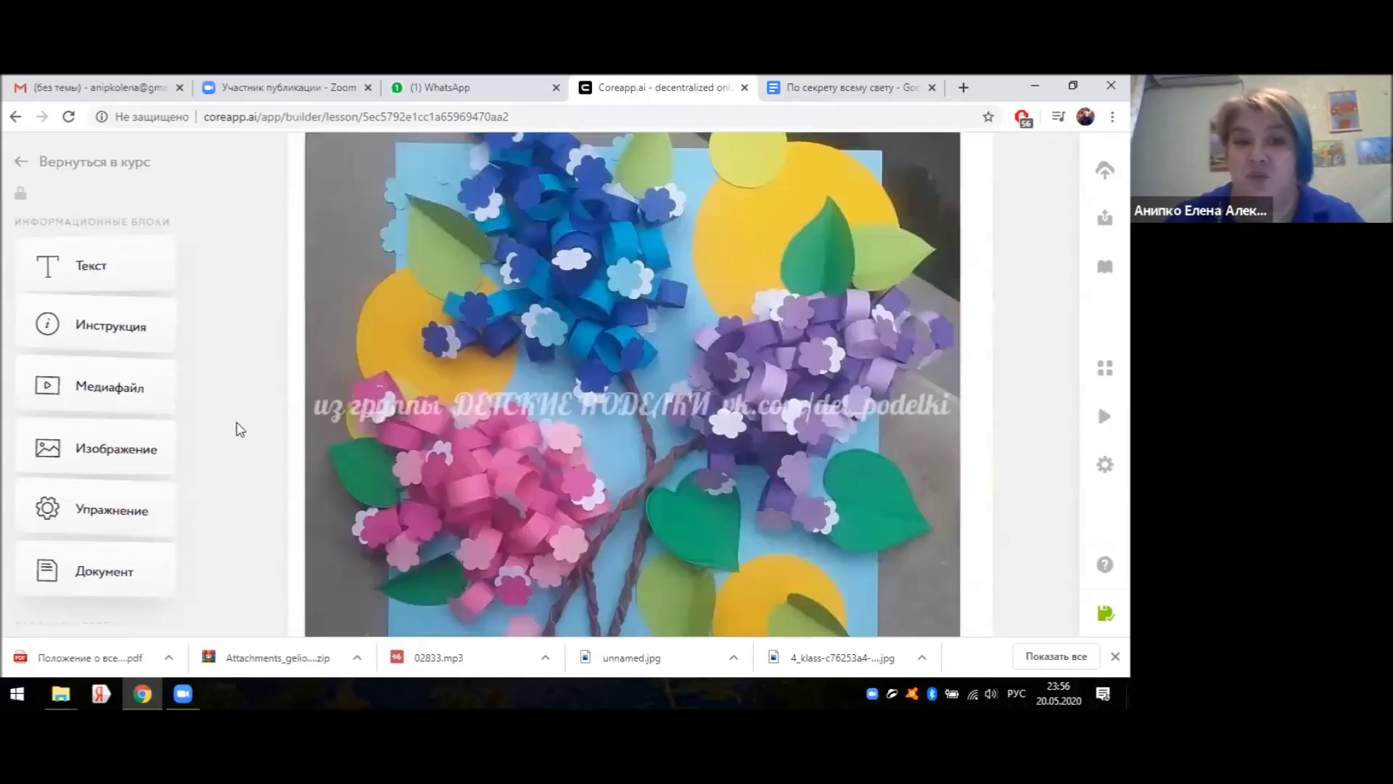
{"action": "scroll", "coordinate": [211, 392], "scroll_direction": "up", "scroll_amount": 3}
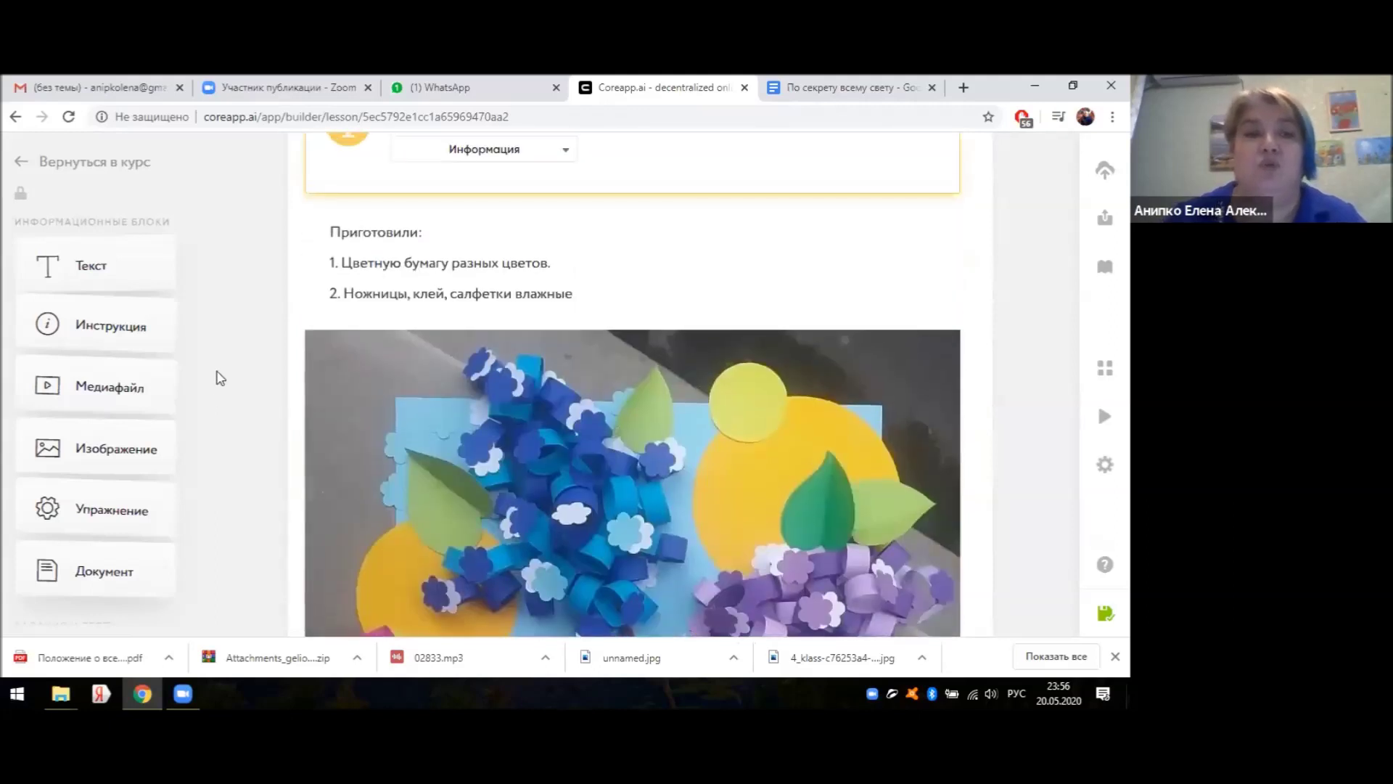
{"action": "scroll", "coordinate": [211, 385], "scroll_direction": "up", "scroll_amount": 3}
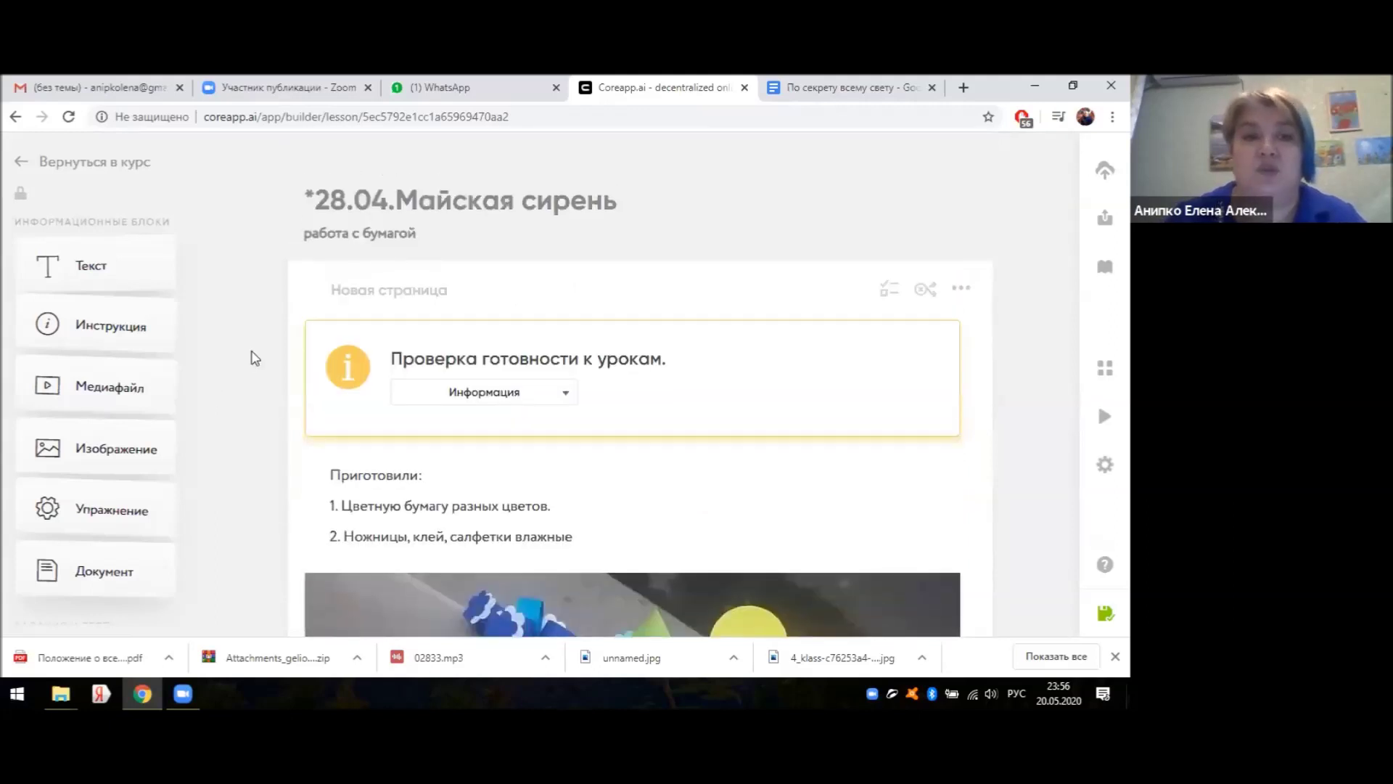
- Return to the course list, open the lesson «*Изо.Летний пейзаж» in the course «Изобразительное искусство» and launch its presentation
{"action": "left_click", "coordinate": [17, 163]}
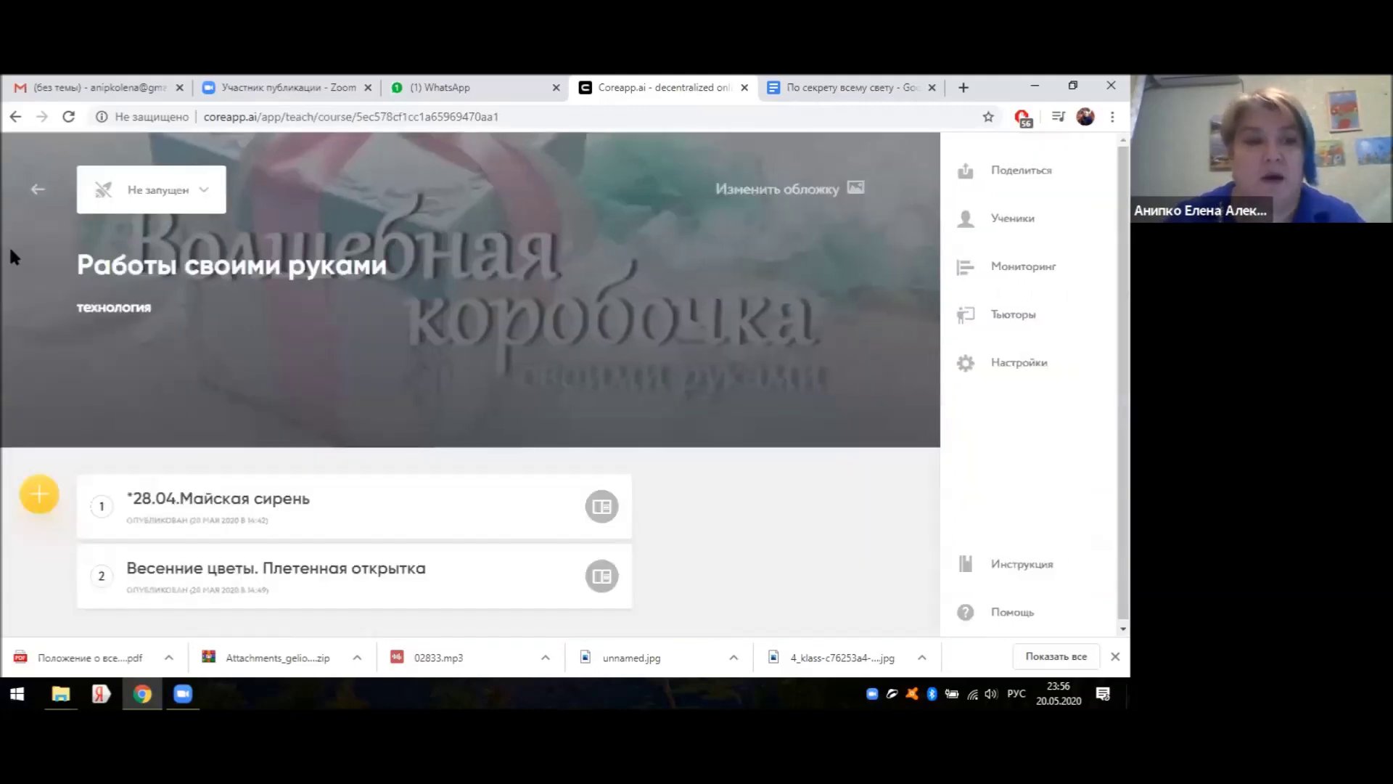
{"action": "left_click", "coordinate": [36, 190]}
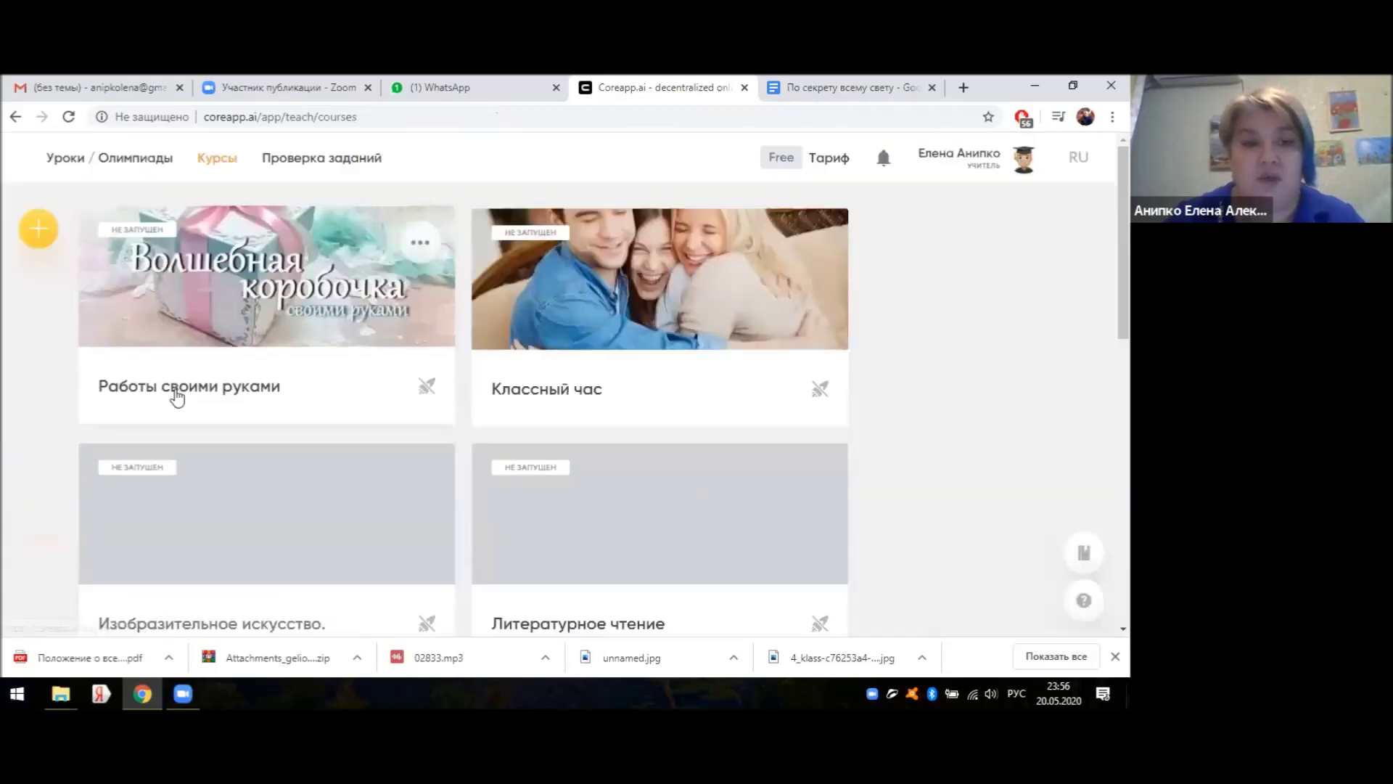
{"action": "left_click", "coordinate": [274, 509]}
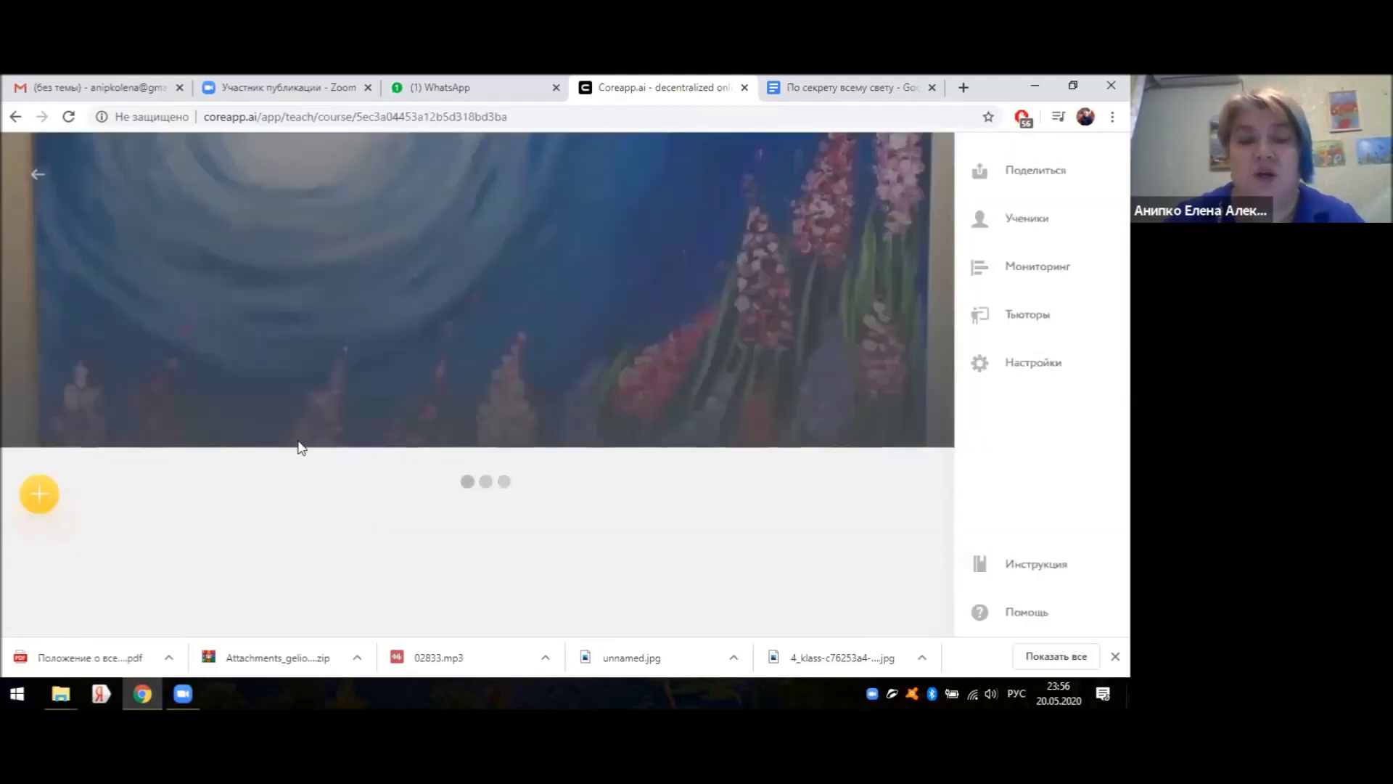
{"action": "left_click", "coordinate": [214, 512]}
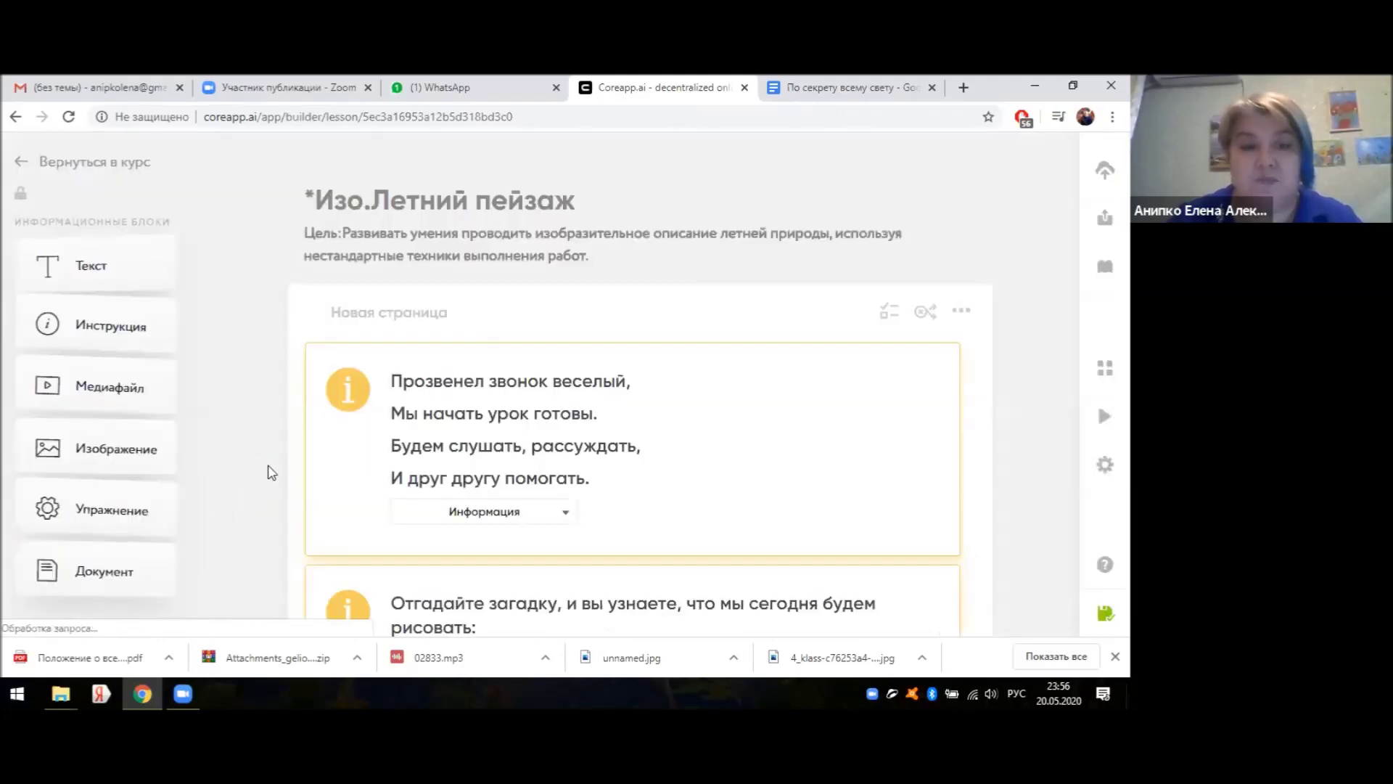
{"action": "mouse_move", "coordinate": [973, 407]}
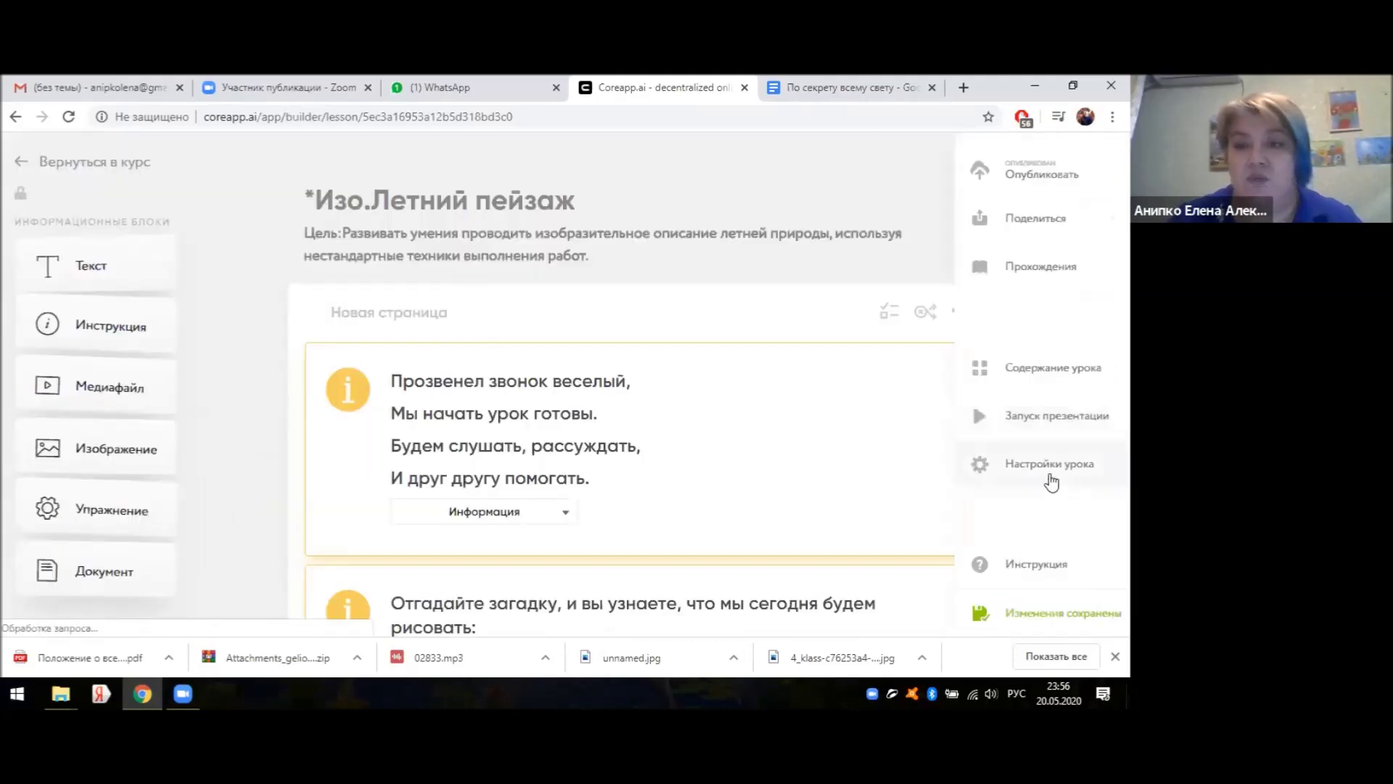
{"action": "left_click", "coordinate": [1042, 420]}
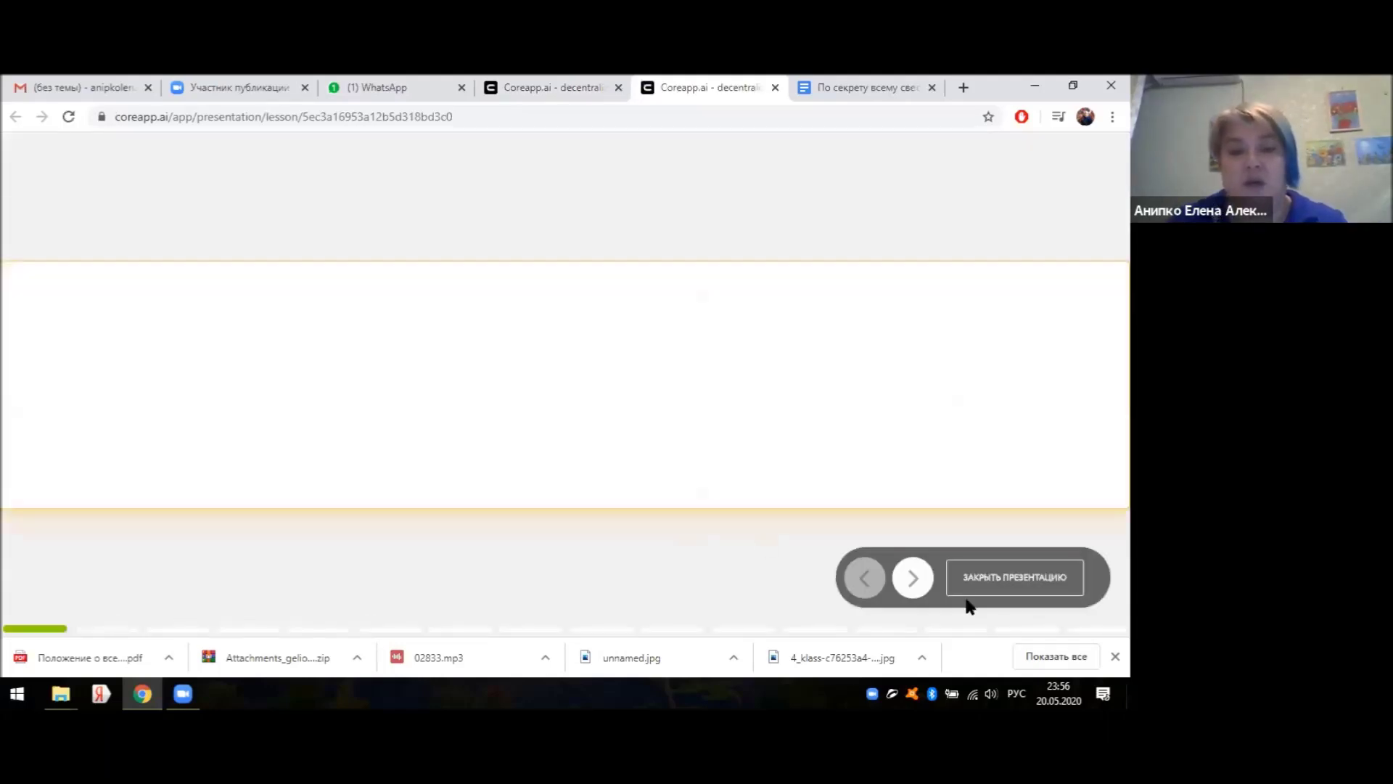
- Advance the presentation past the landscape riddle to the page with three sample flower paintings
{"action": "left_click", "coordinate": [913, 578]}
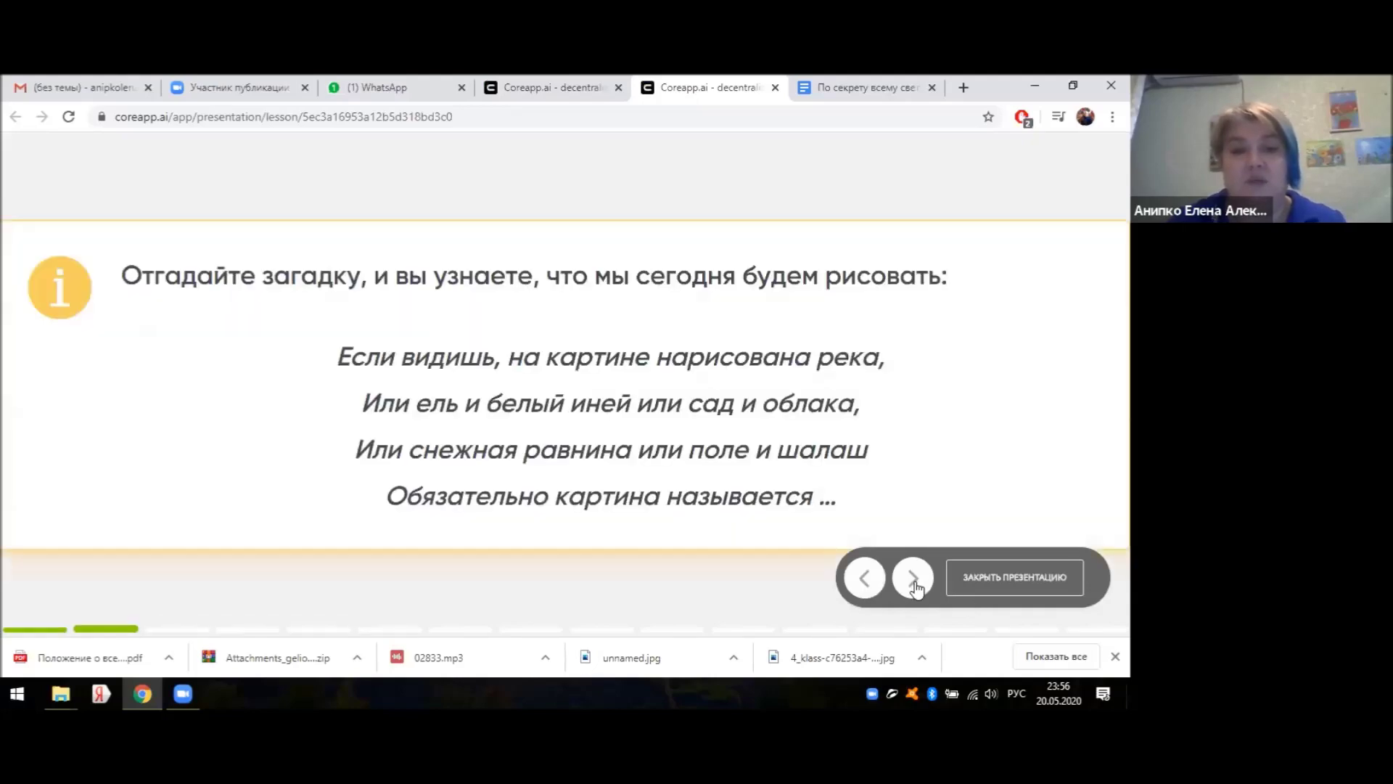
{"action": "left_click", "coordinate": [914, 581]}
{"action": "left_click", "coordinate": [914, 588]}
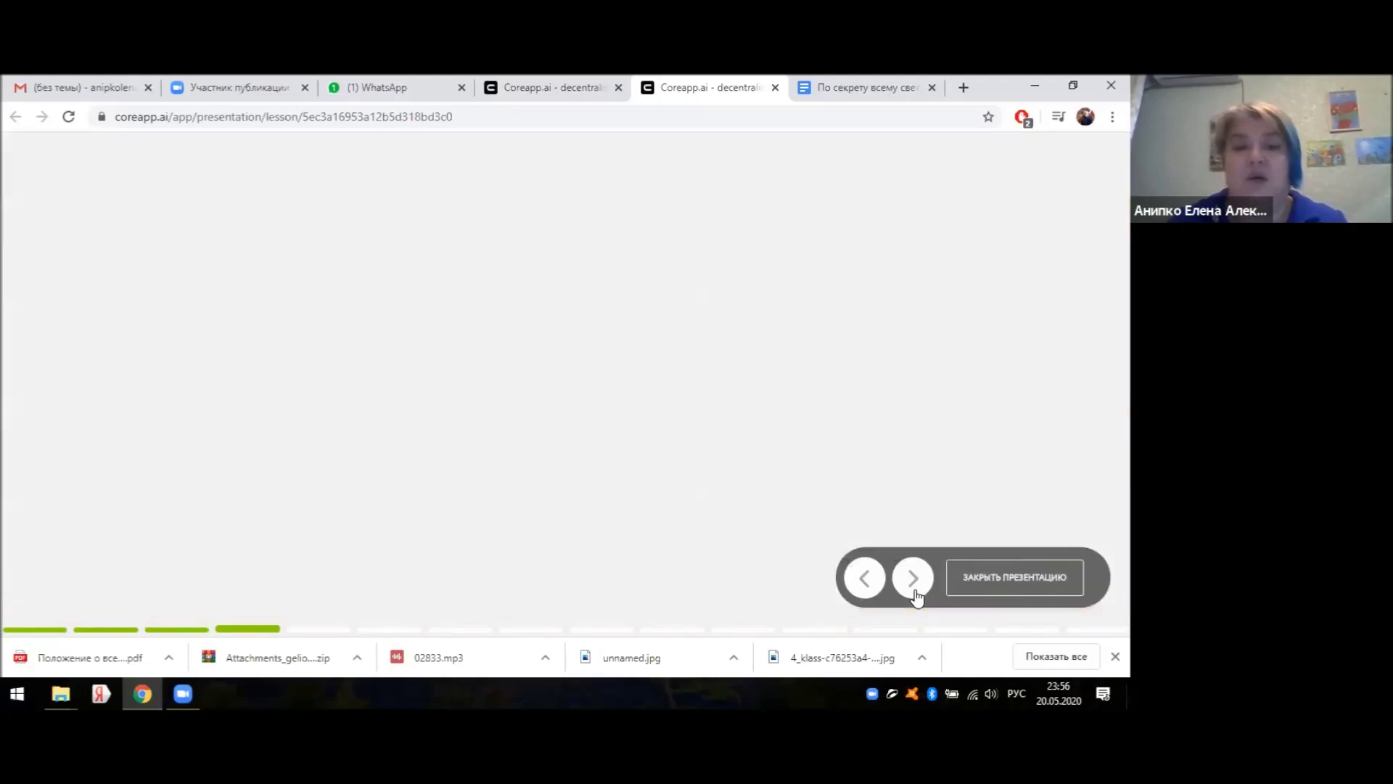
{"action": "left_click", "coordinate": [916, 592]}
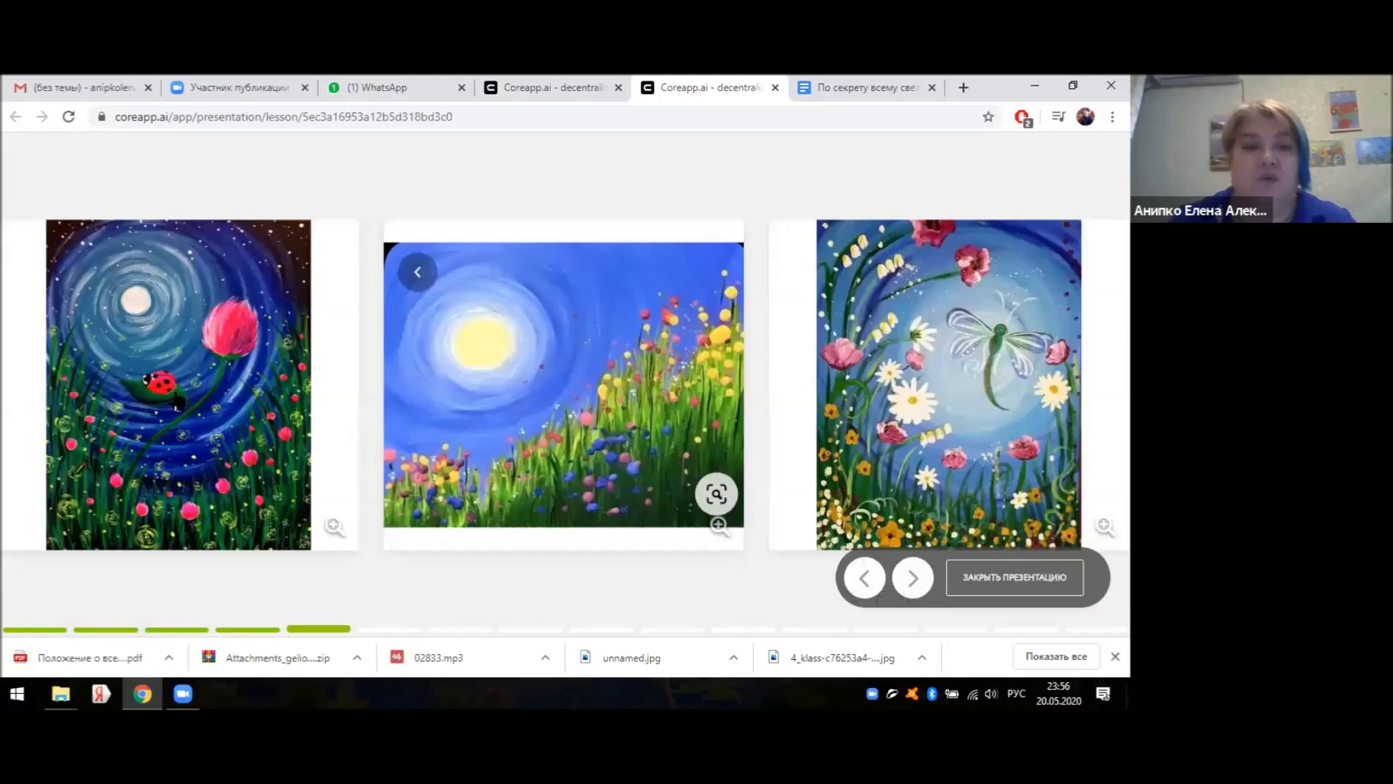
- View the ladybug, sunny meadow and dragonfly paintings enlarged one after another, and close the image viewer
{"action": "left_click", "coordinate": [176, 391]}
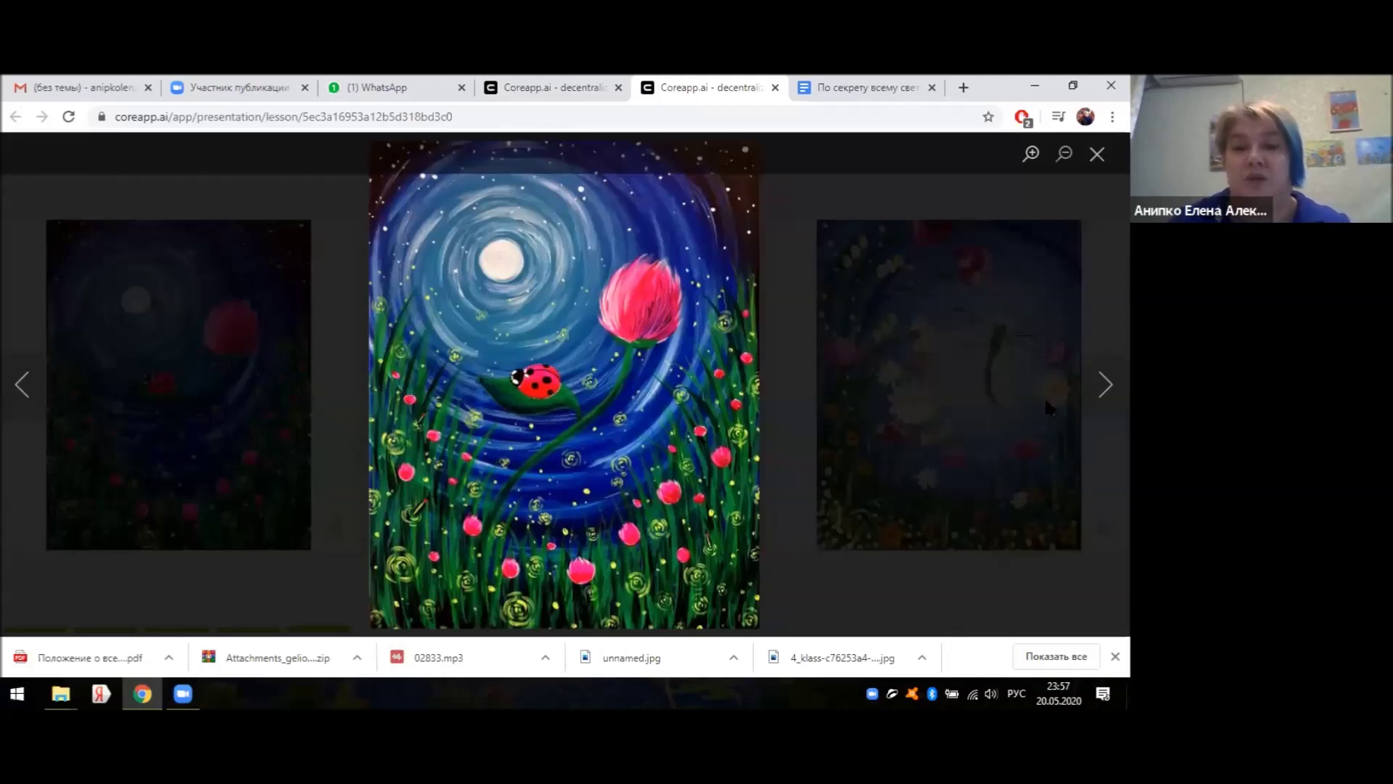
{"action": "left_click", "coordinate": [1104, 388]}
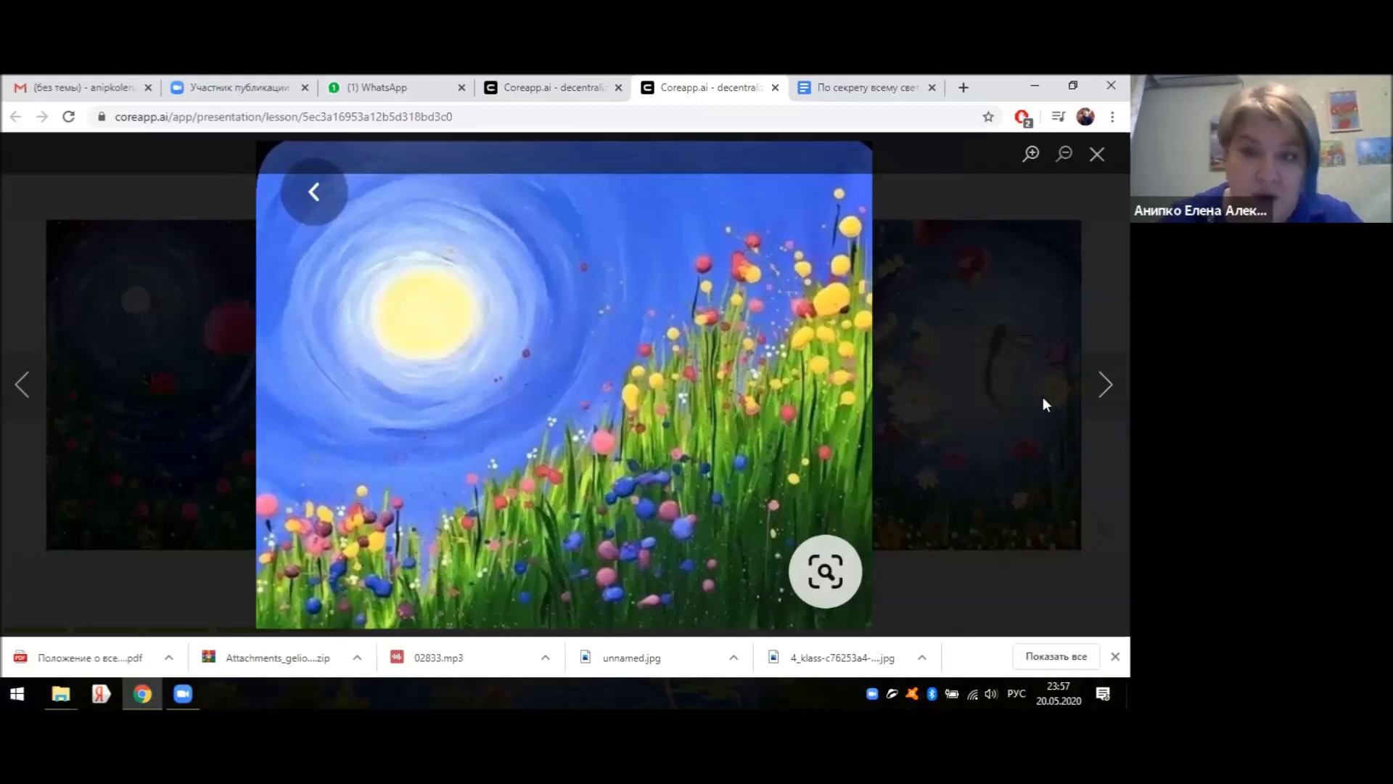
{"action": "left_click", "coordinate": [1104, 385]}
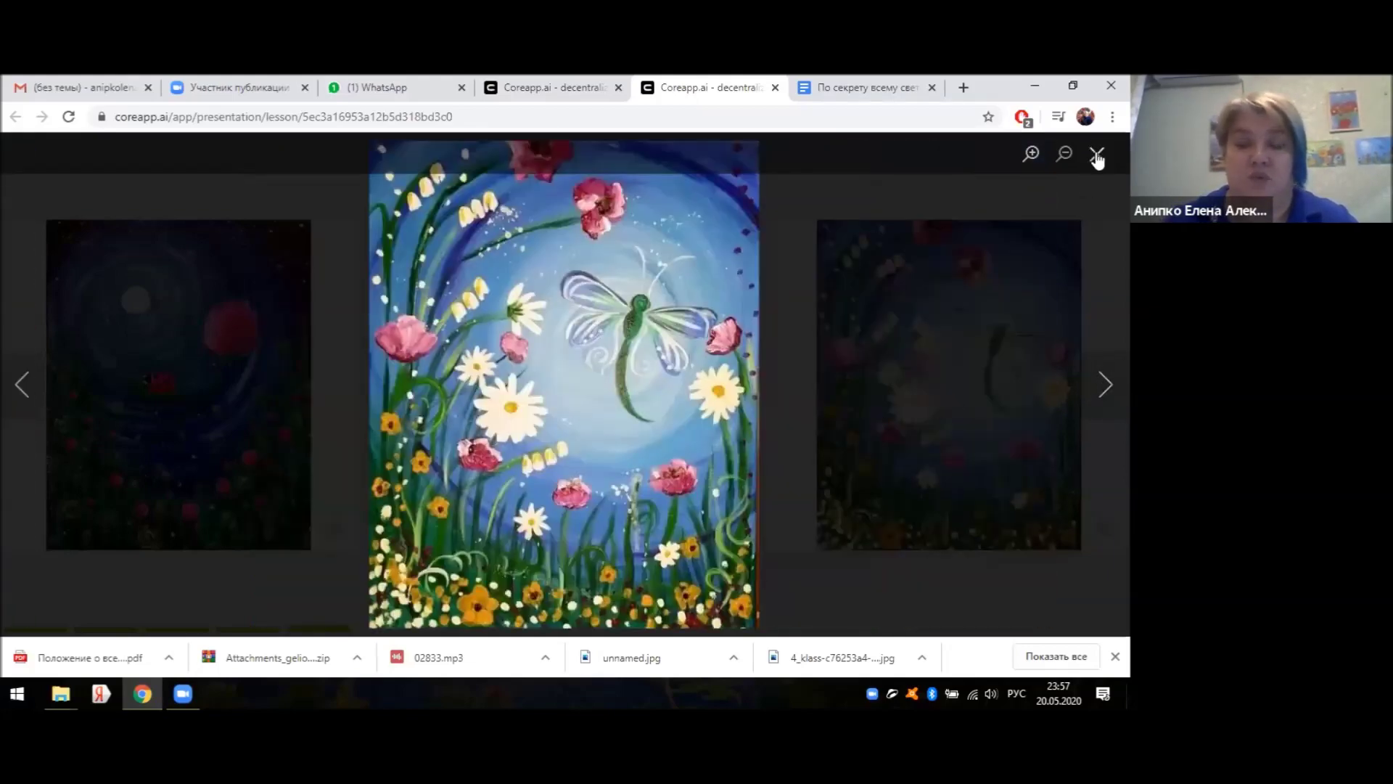
{"action": "key", "text": "Escape"}
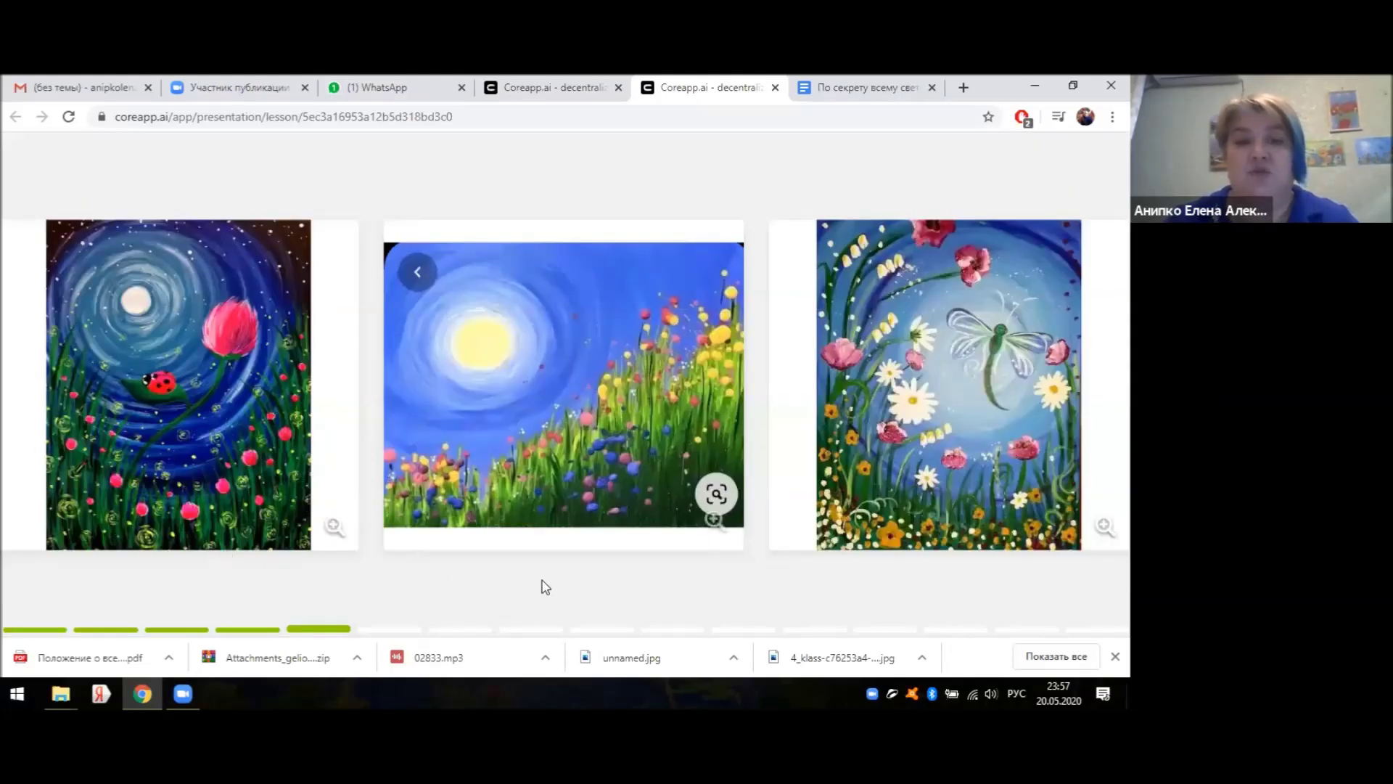
- Advance past the Q-tip wildflower video and the paint preparation photos to the photos of painting the blue background
{"action": "left_click", "coordinate": [914, 581]}
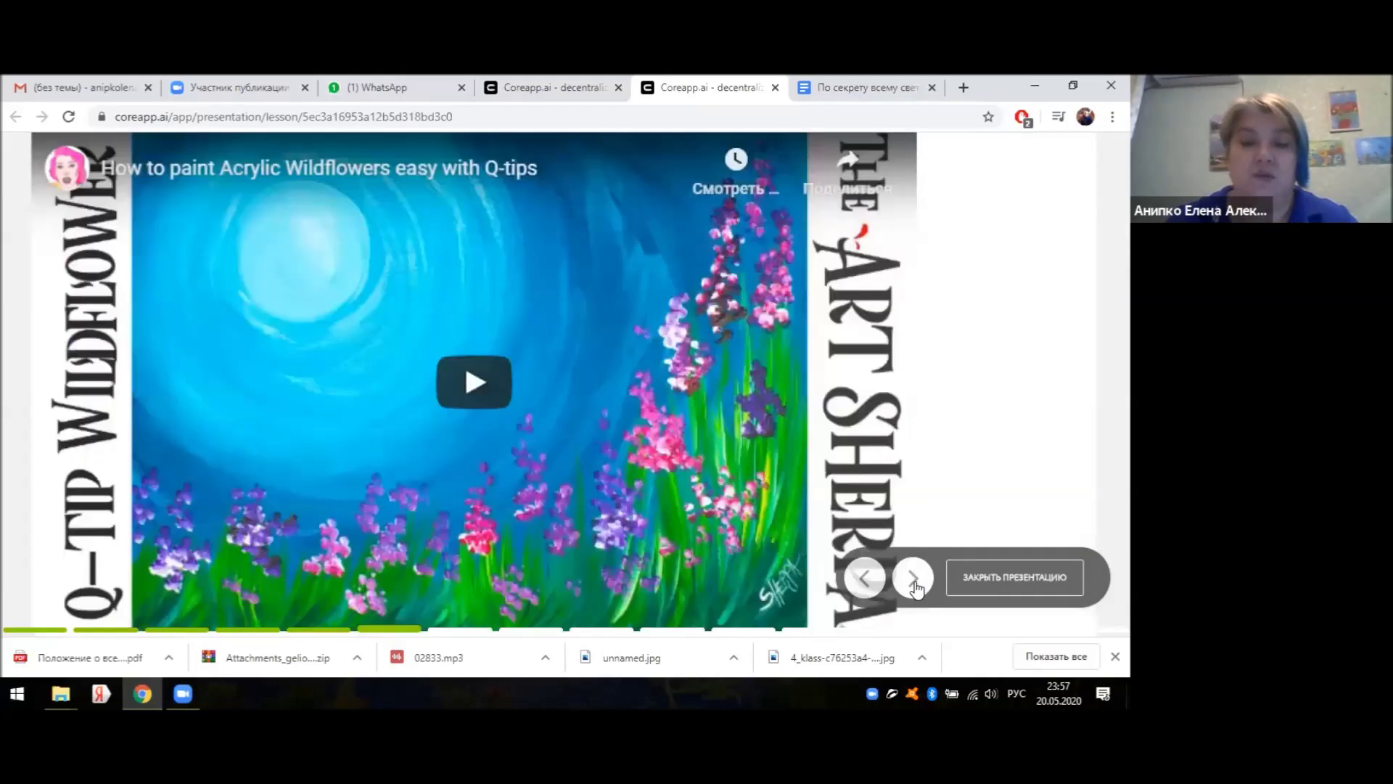
{"action": "left_click", "coordinate": [915, 584]}
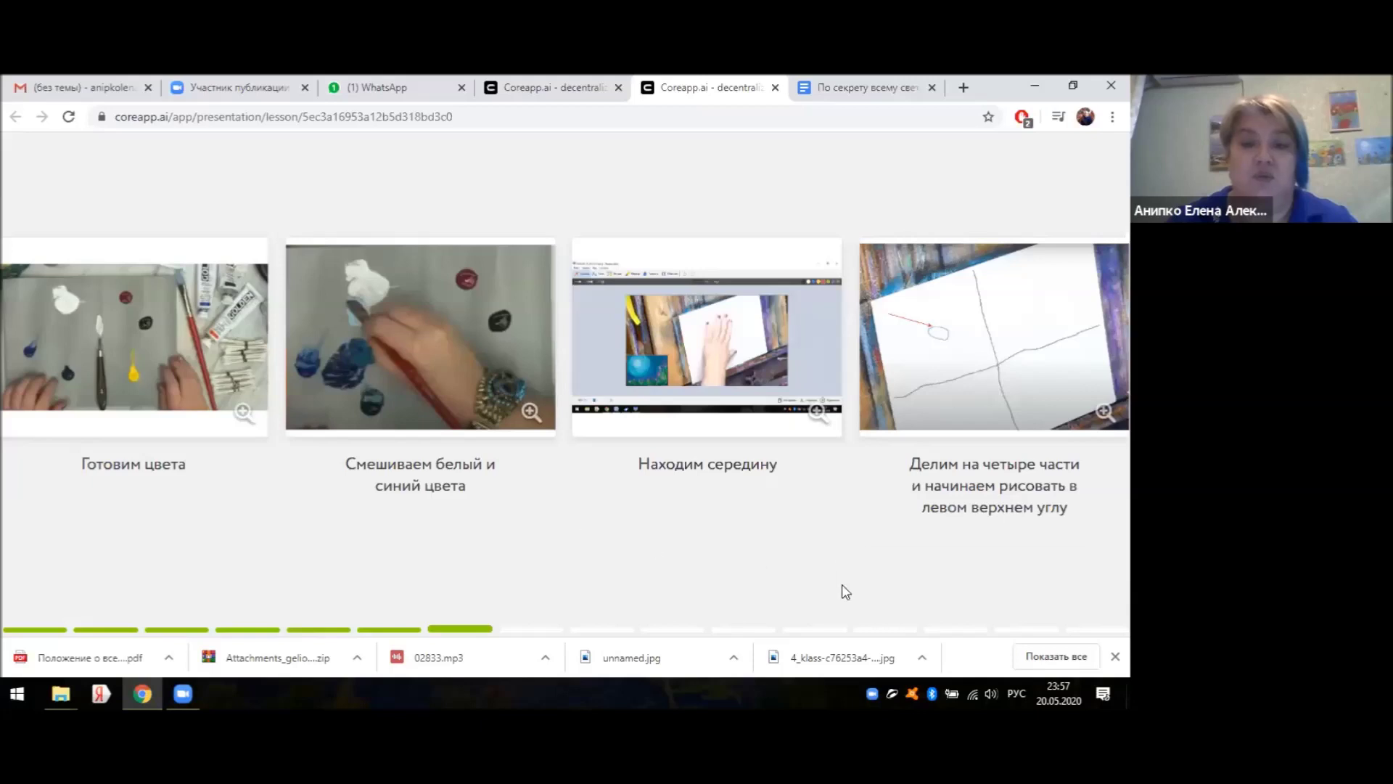
{"action": "left_click", "coordinate": [912, 578]}
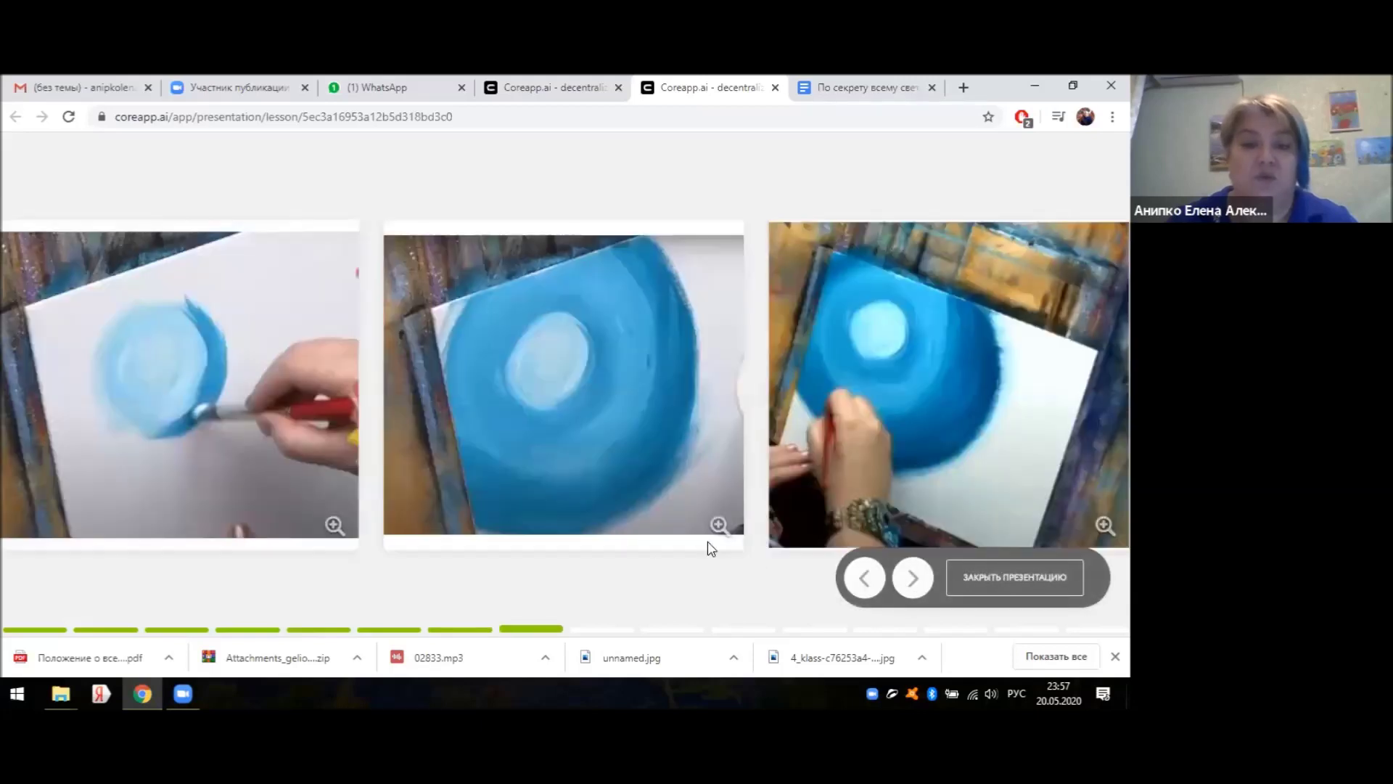
- View the first two blue background painting photos enlarged, and close the viewer and the presentation
{"action": "left_click", "coordinate": [193, 357]}
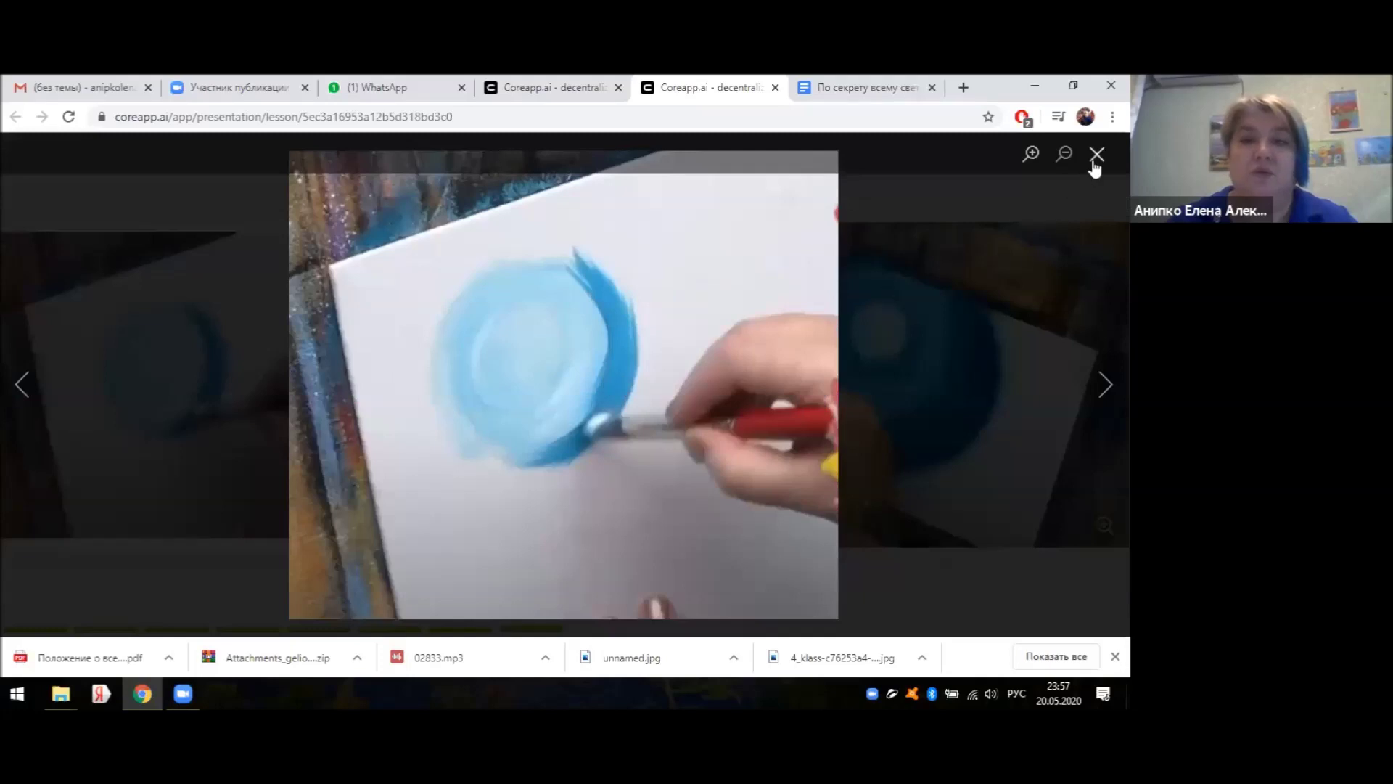
{"action": "left_click", "coordinate": [1105, 384]}
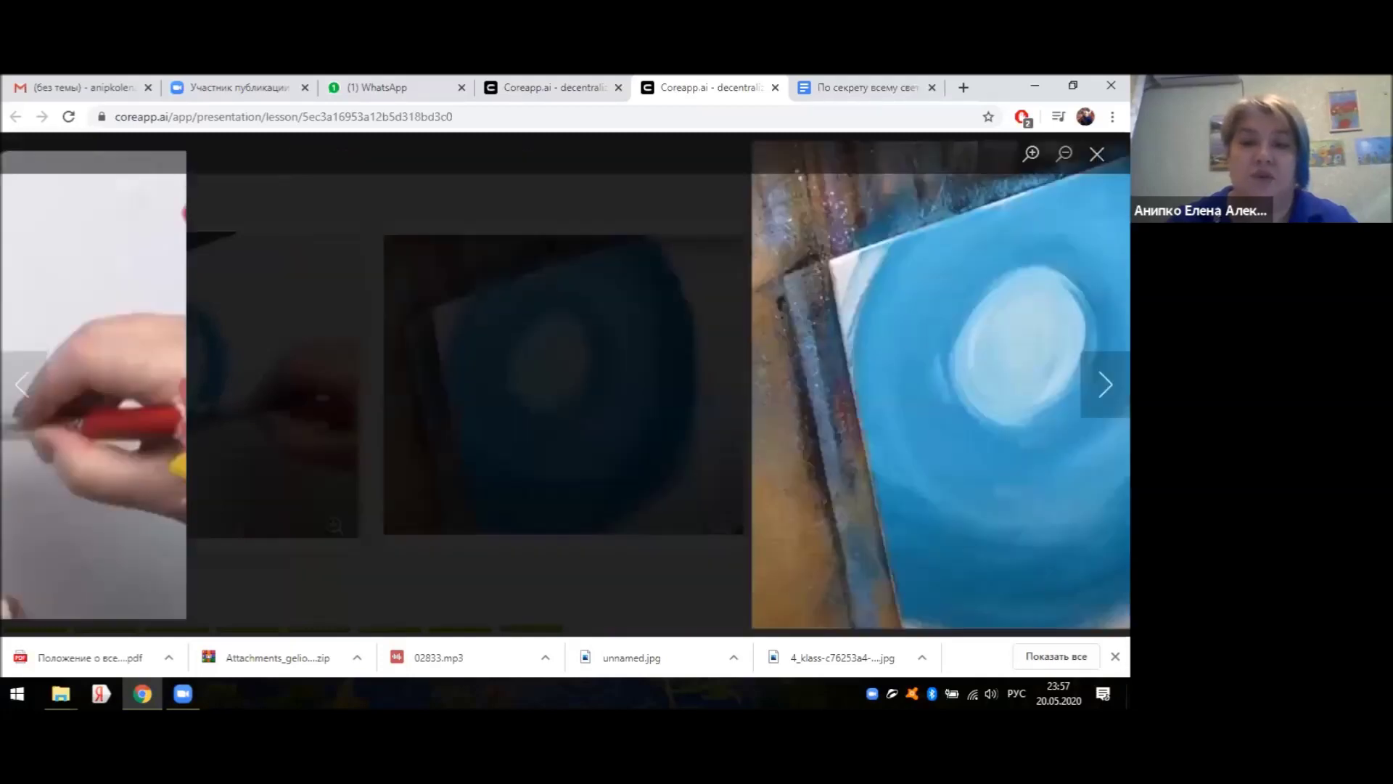
{"action": "left_click", "coordinate": [1096, 155]}
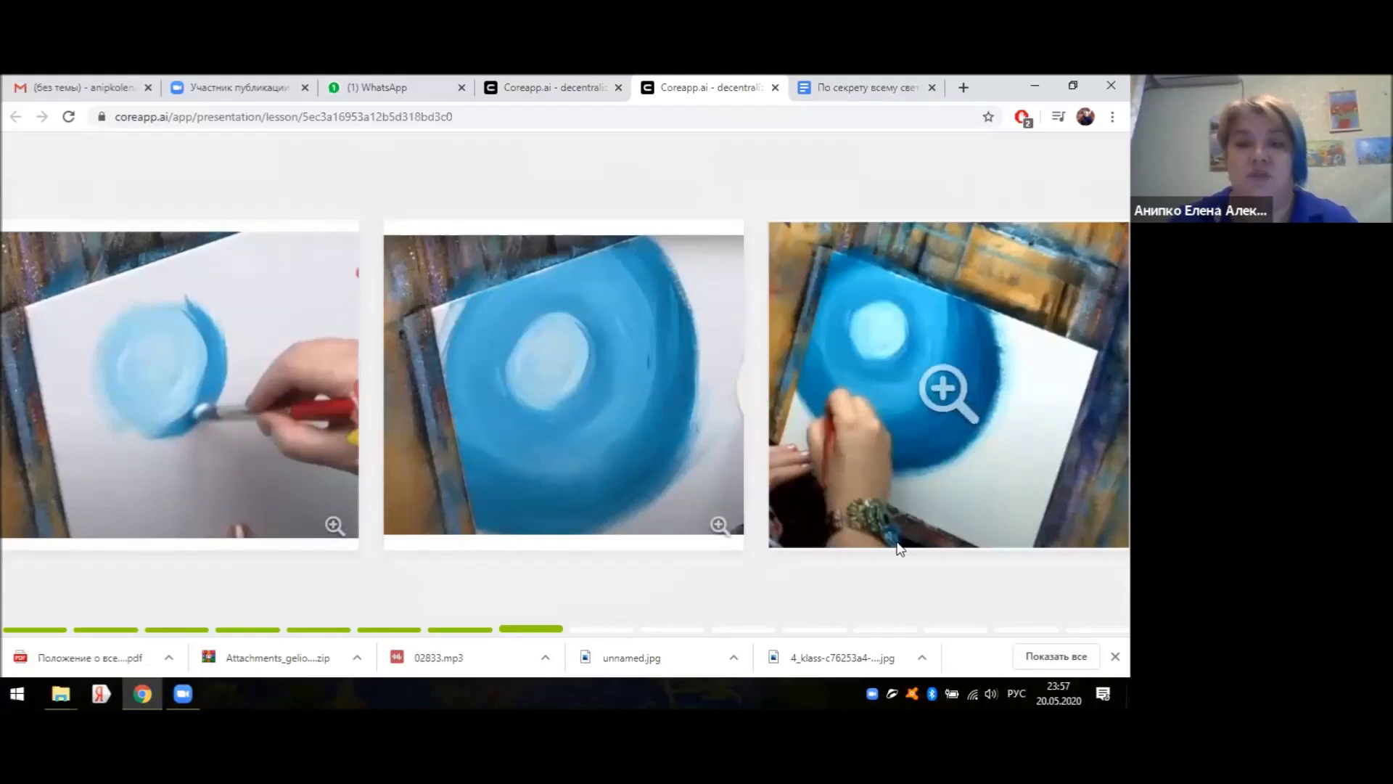
{"action": "left_click", "coordinate": [981, 590]}
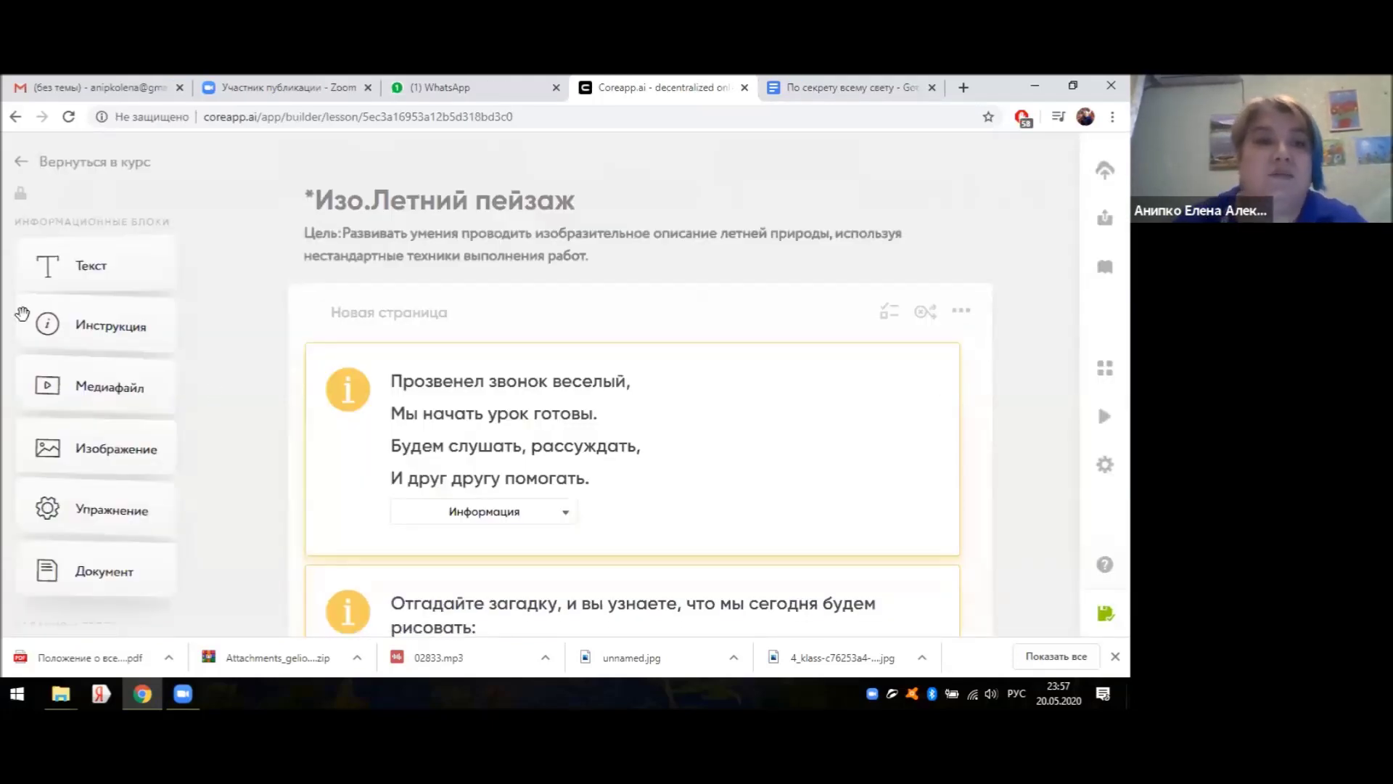
- Leave the lesson «*Изо.Летний пейзаж» and its course, and look over the list of courses
{"action": "left_click", "coordinate": [20, 164]}
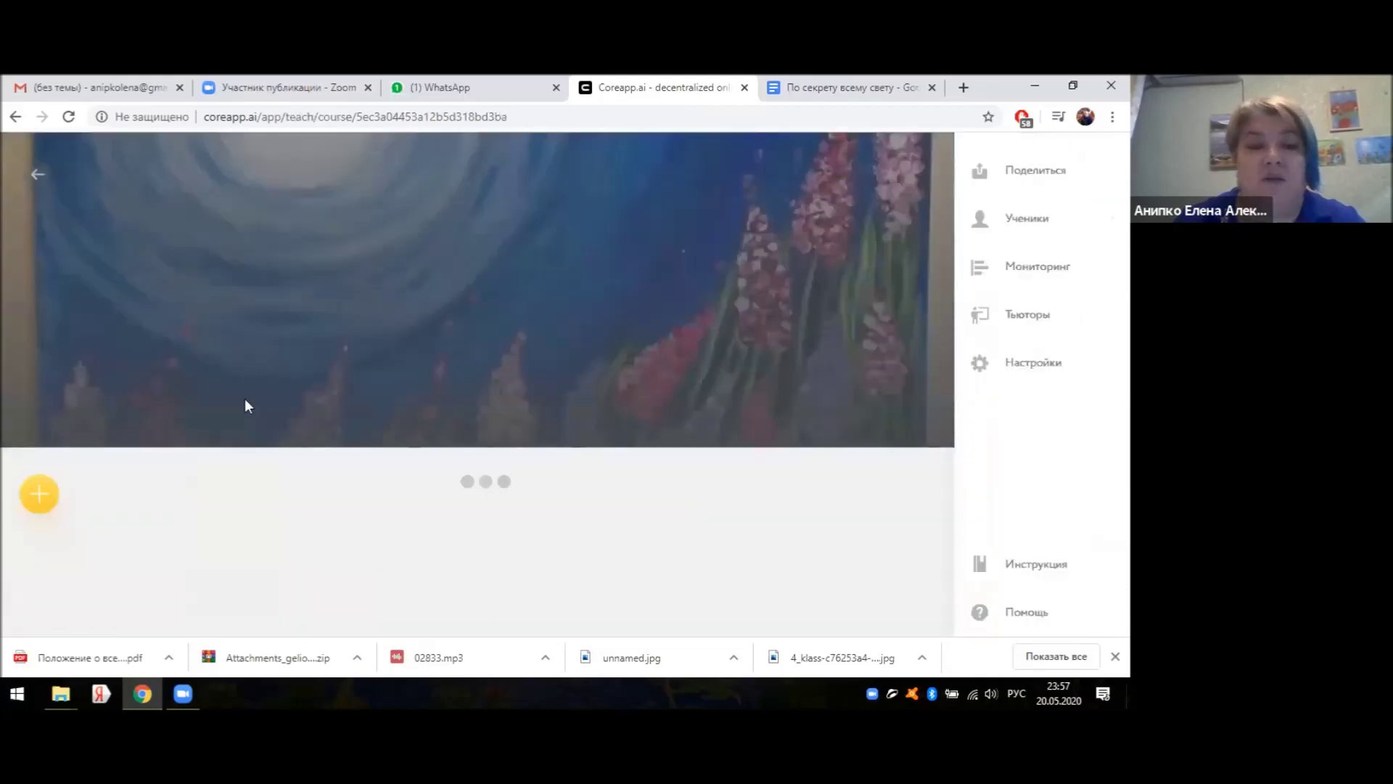
{"action": "left_click", "coordinate": [38, 190]}
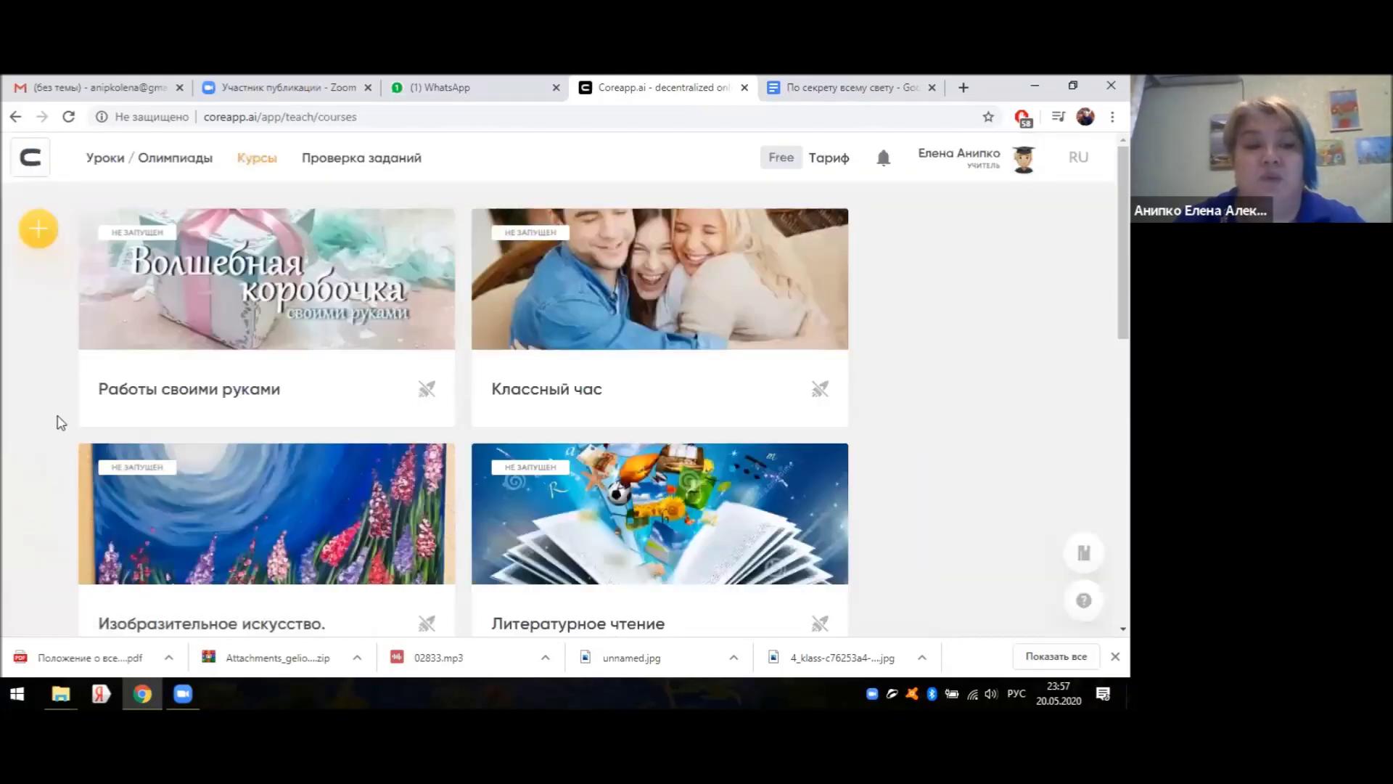
{"action": "scroll", "coordinate": [66, 418], "scroll_direction": "down", "scroll_amount": 1}
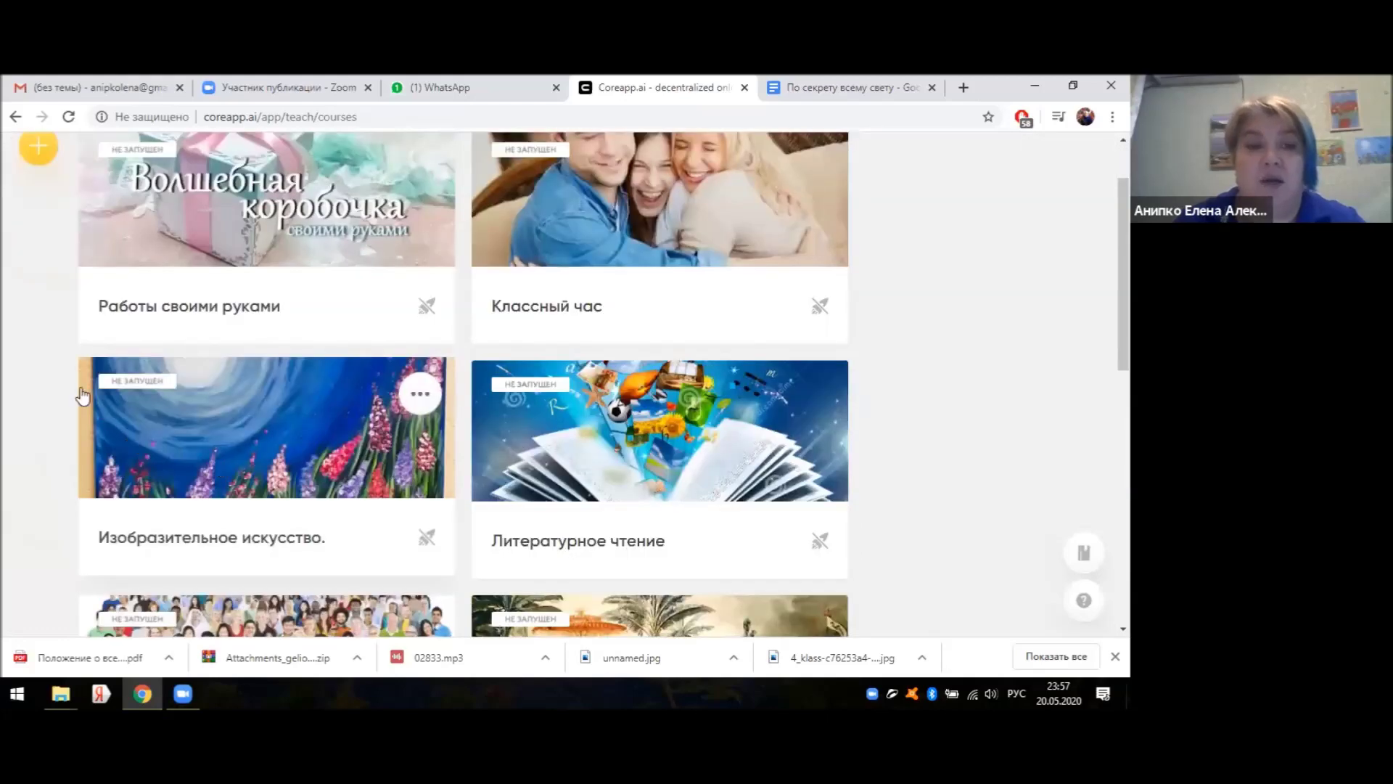
{"action": "scroll", "coordinate": [71, 401], "scroll_direction": "down", "scroll_amount": 1}
{"action": "scroll", "coordinate": [63, 445], "scroll_direction": "up", "scroll_amount": 2}
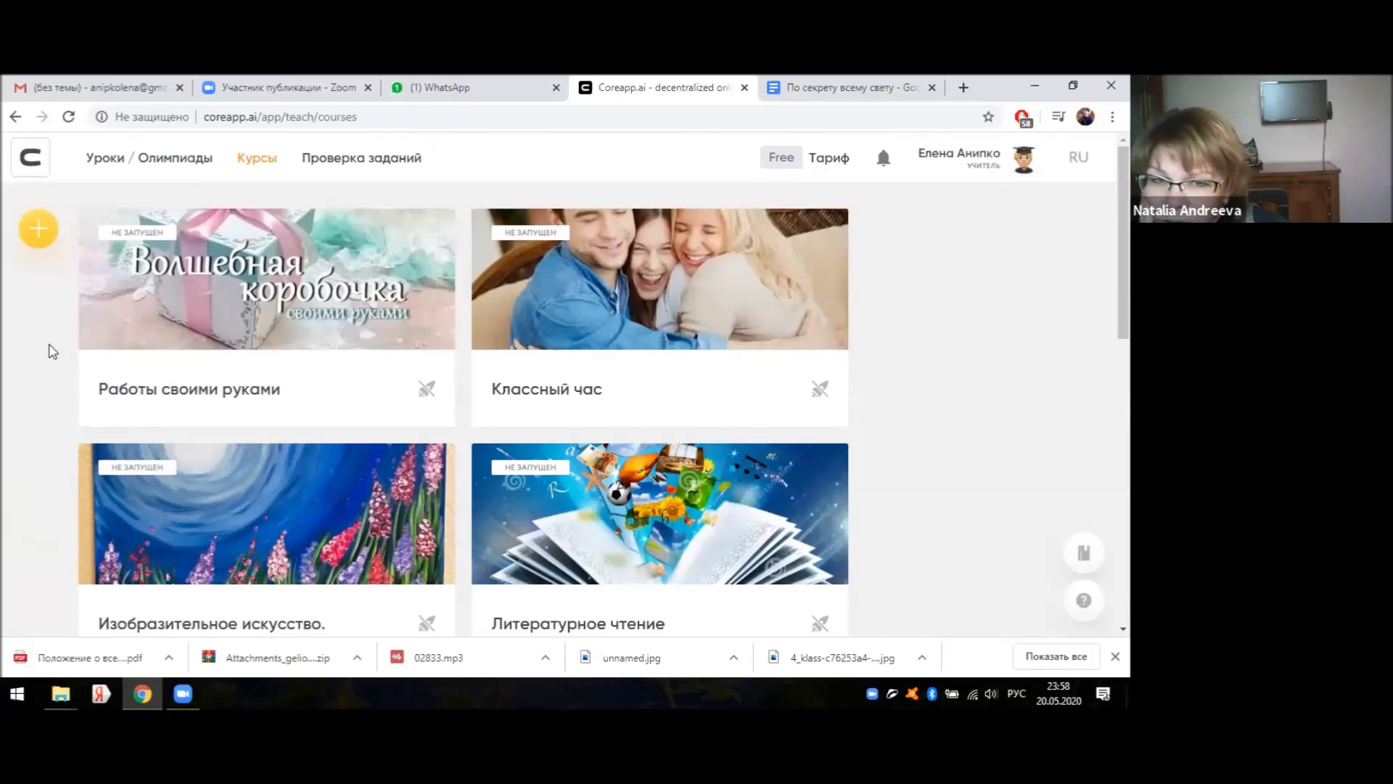
{"action": "scroll", "coordinate": [56, 384], "scroll_direction": "down", "scroll_amount": 1}
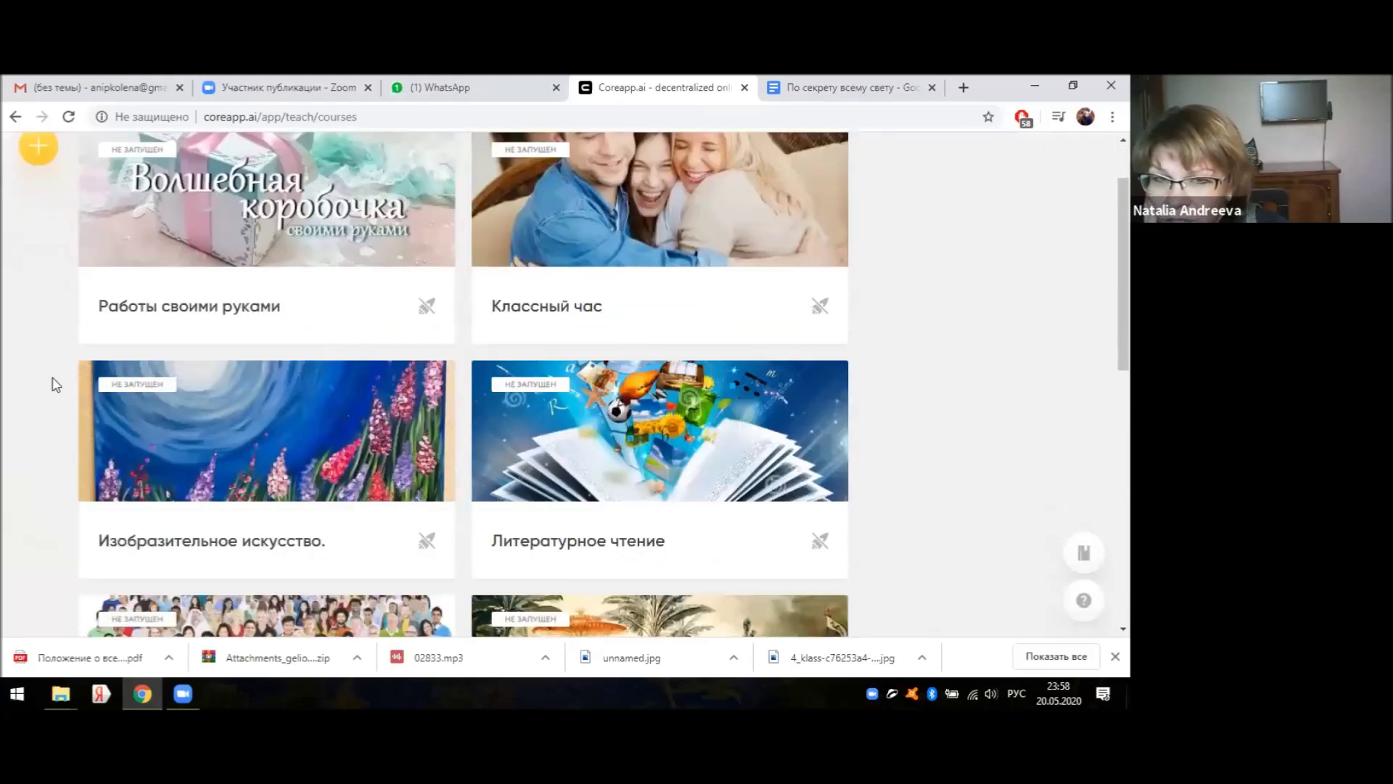
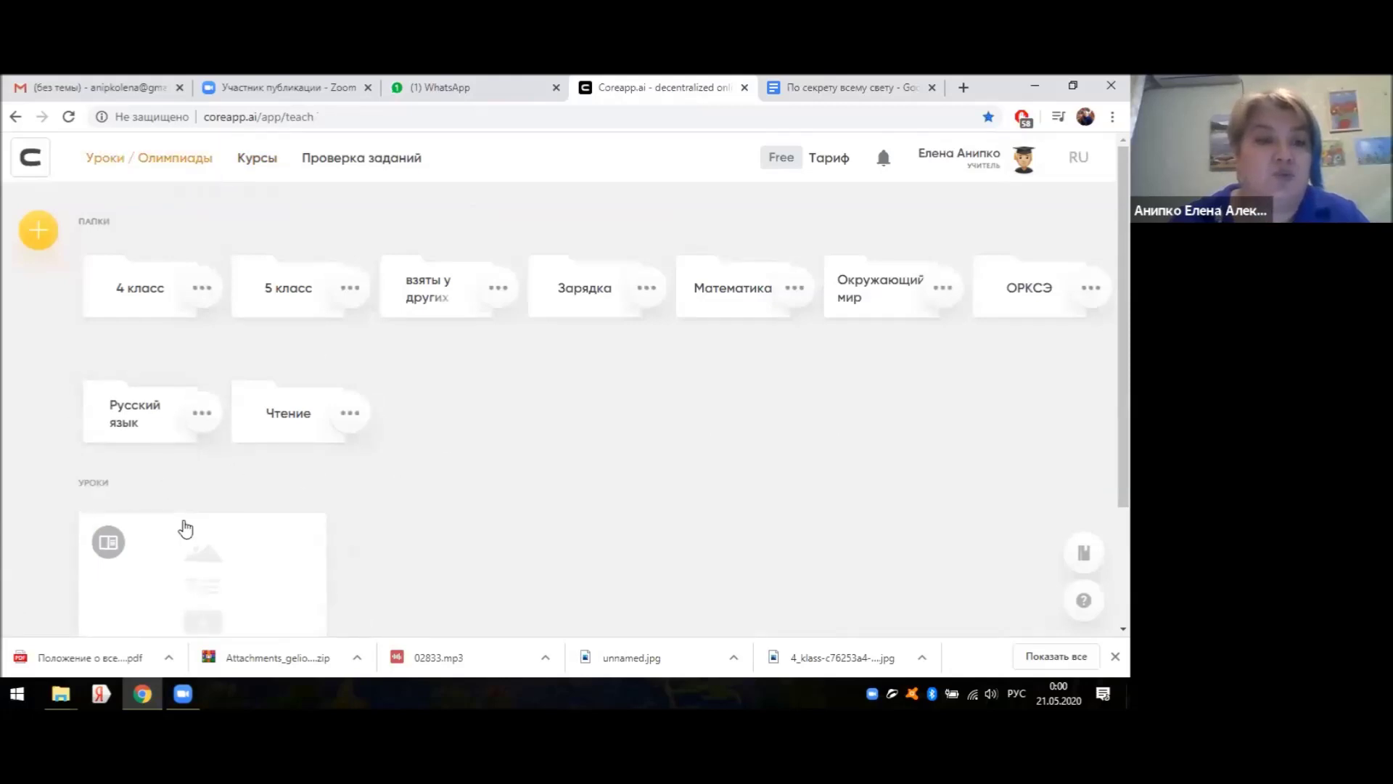
- Publish the lesson «По секрету всему свету.», view its sharing options for students and other teachers, and close them
{"action": "left_click", "coordinate": [235, 537]}
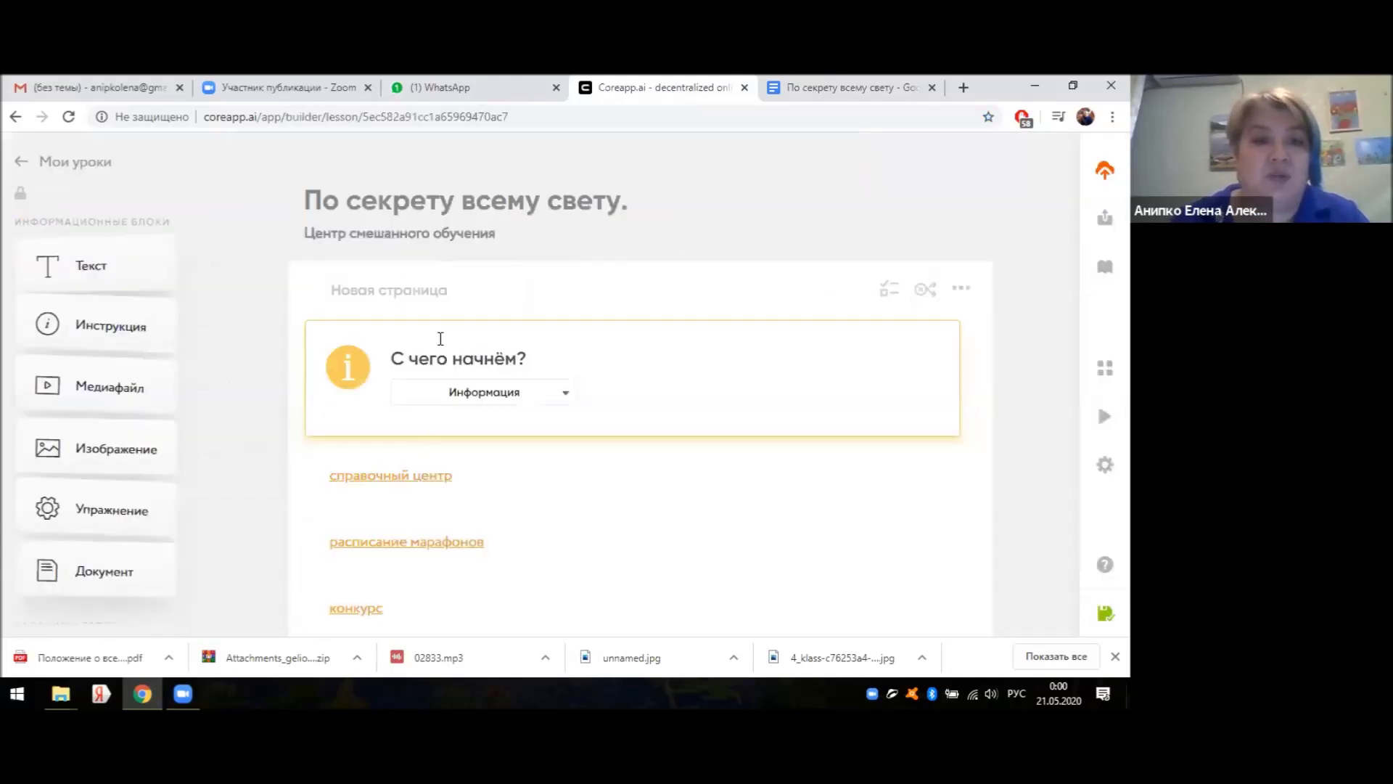
{"action": "mouse_move", "coordinate": [1089, 247]}
{"action": "left_click", "coordinate": [1033, 181]}
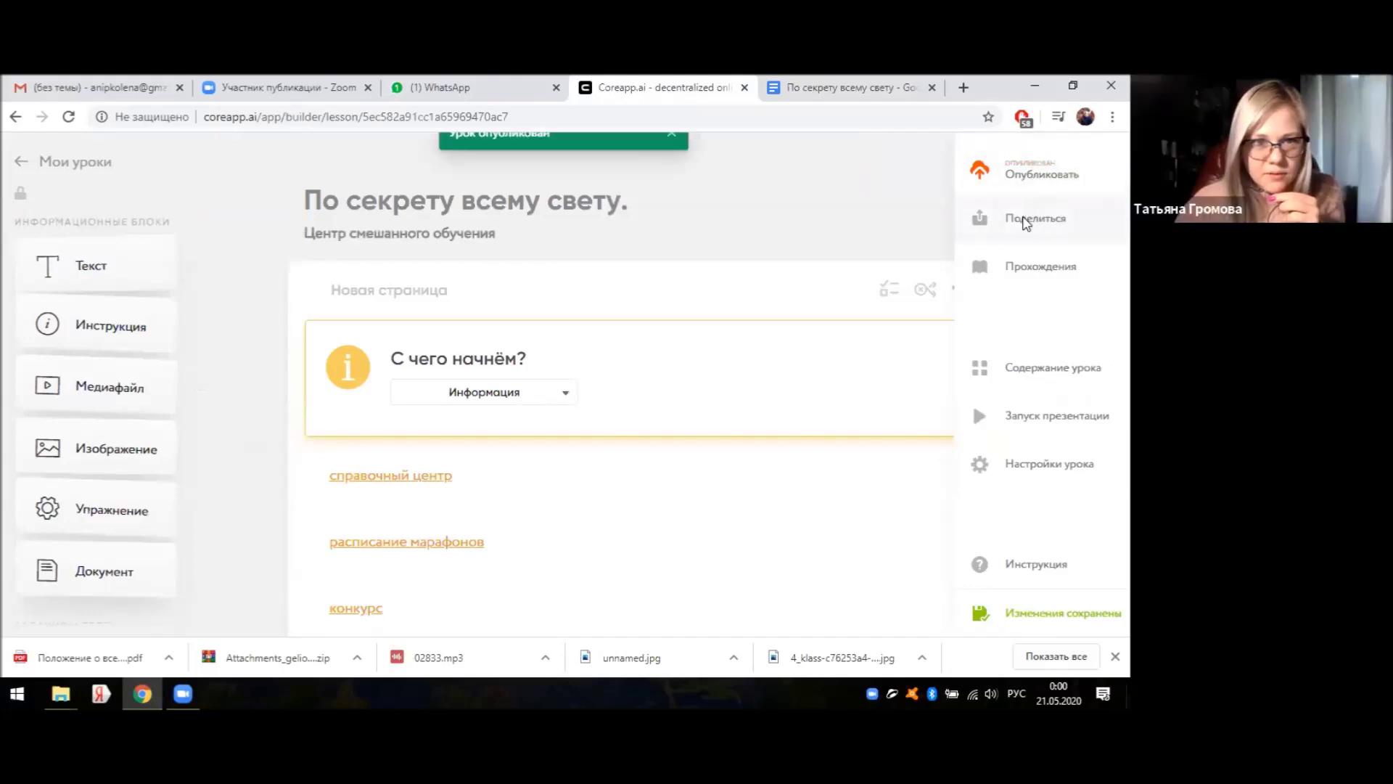
{"action": "left_click", "coordinate": [1026, 220]}
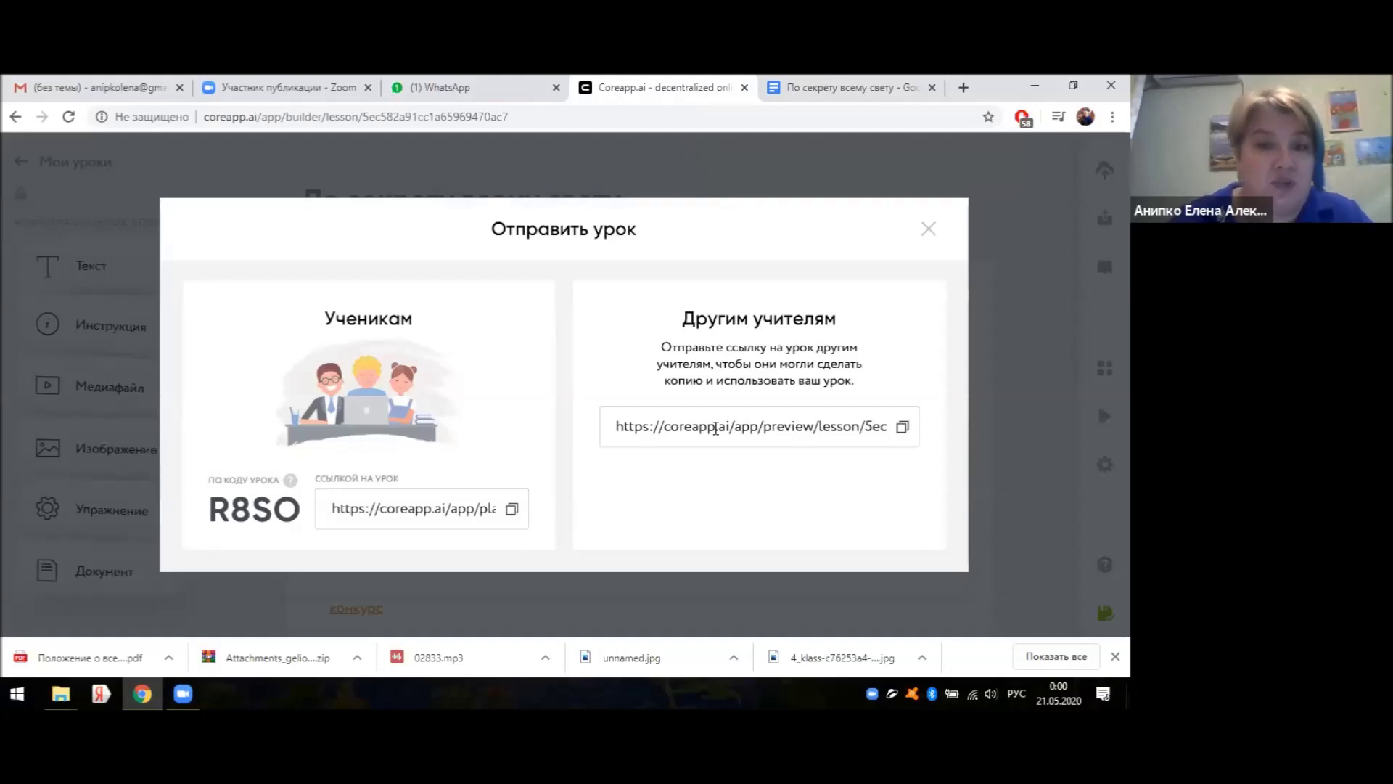
{"action": "left_click", "coordinate": [936, 231]}
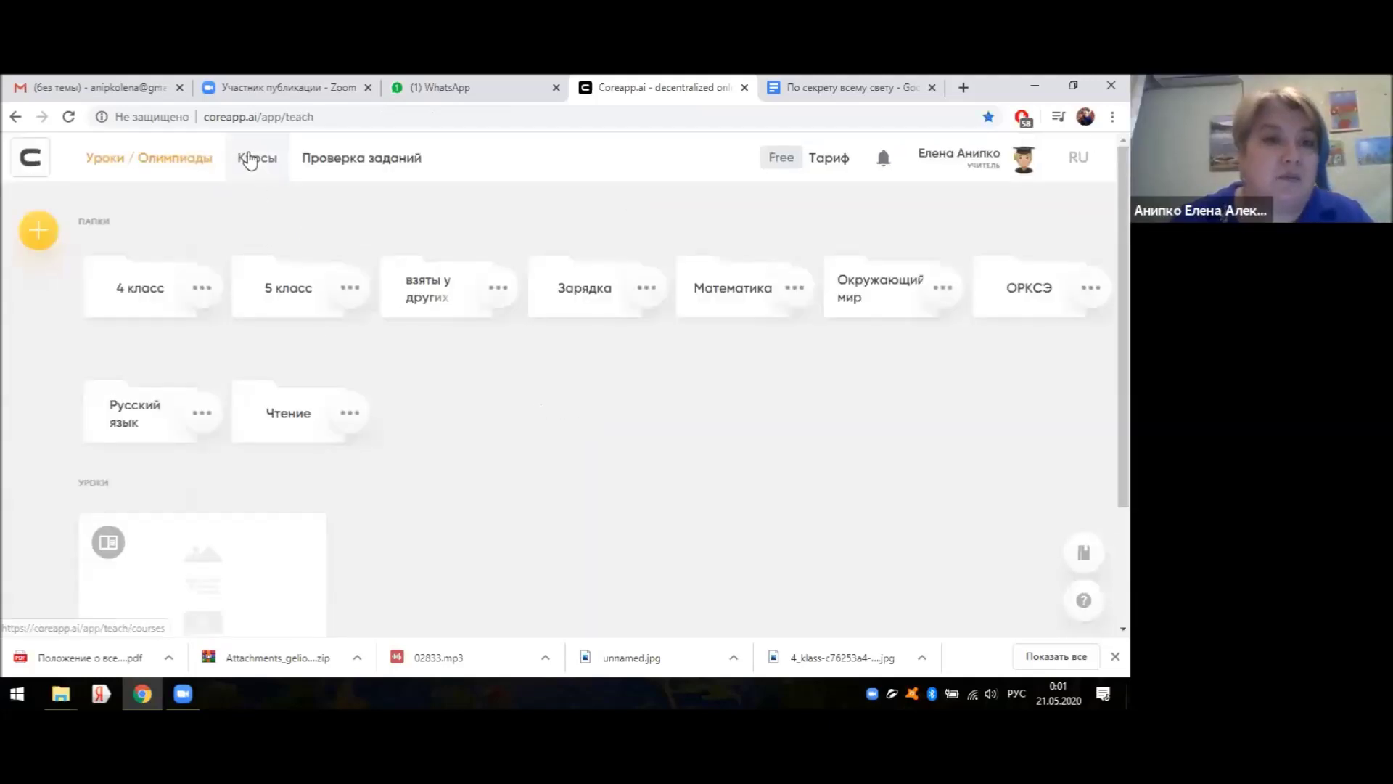
- Open the course «Литературное чтение» from the list of courses and look over its lessons
{"action": "left_click", "coordinate": [250, 161]}
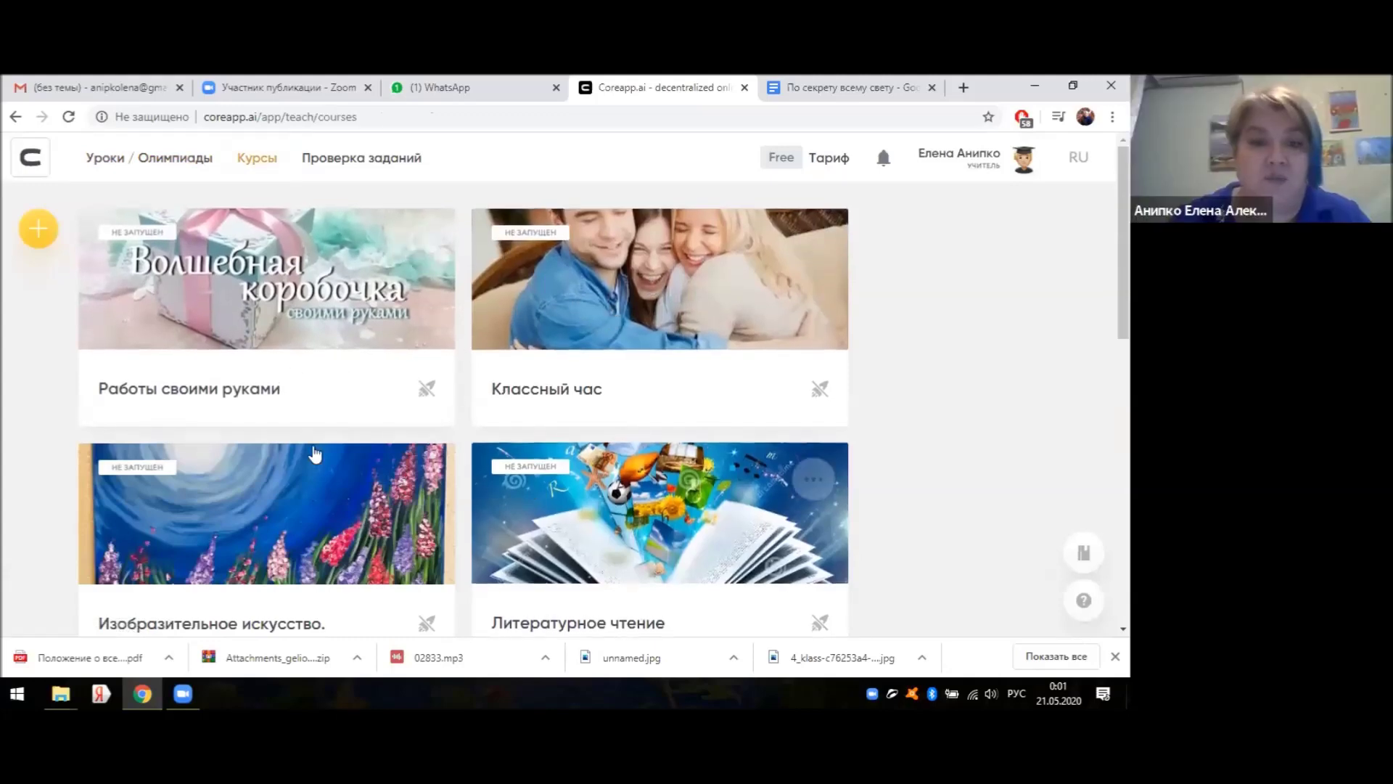
{"action": "scroll", "coordinate": [501, 421], "scroll_direction": "down", "scroll_amount": 2}
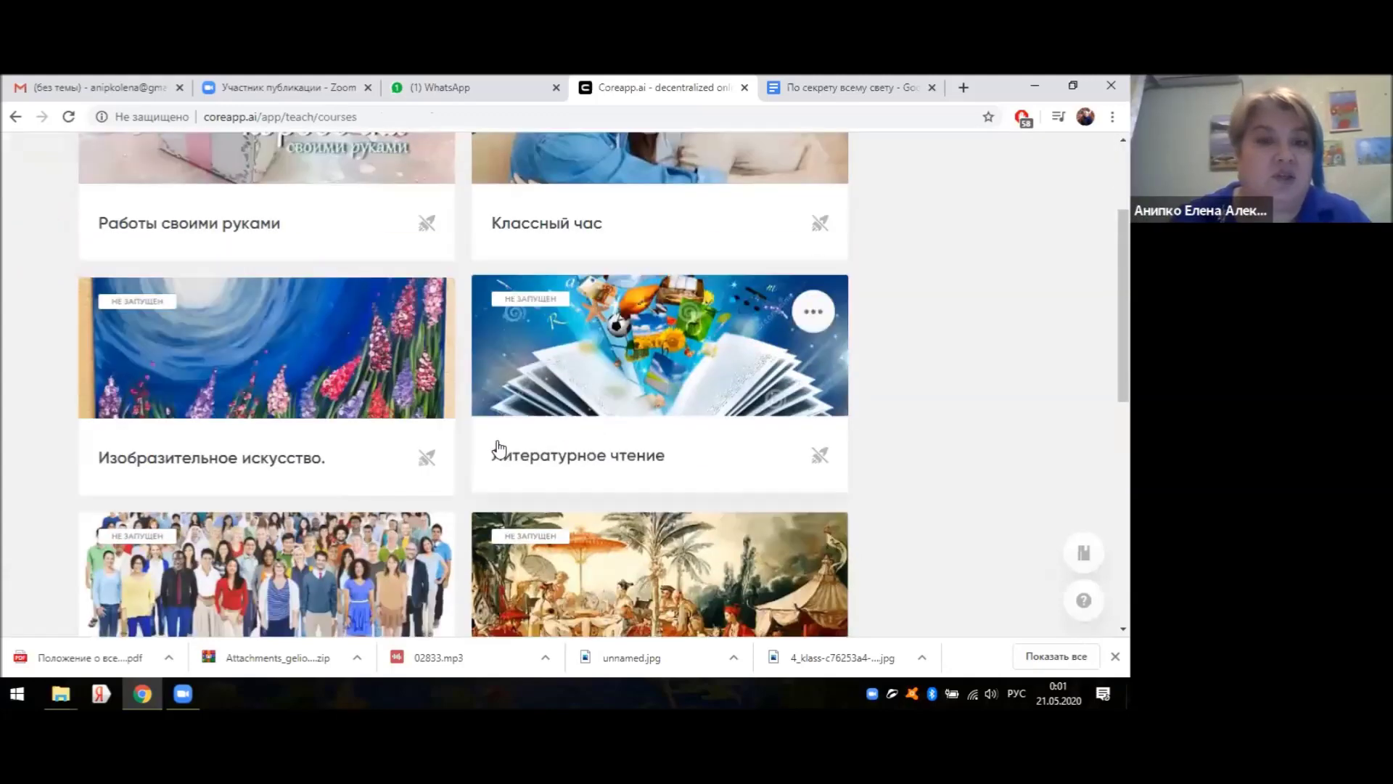
{"action": "scroll", "coordinate": [498, 448], "scroll_direction": "down", "scroll_amount": 2}
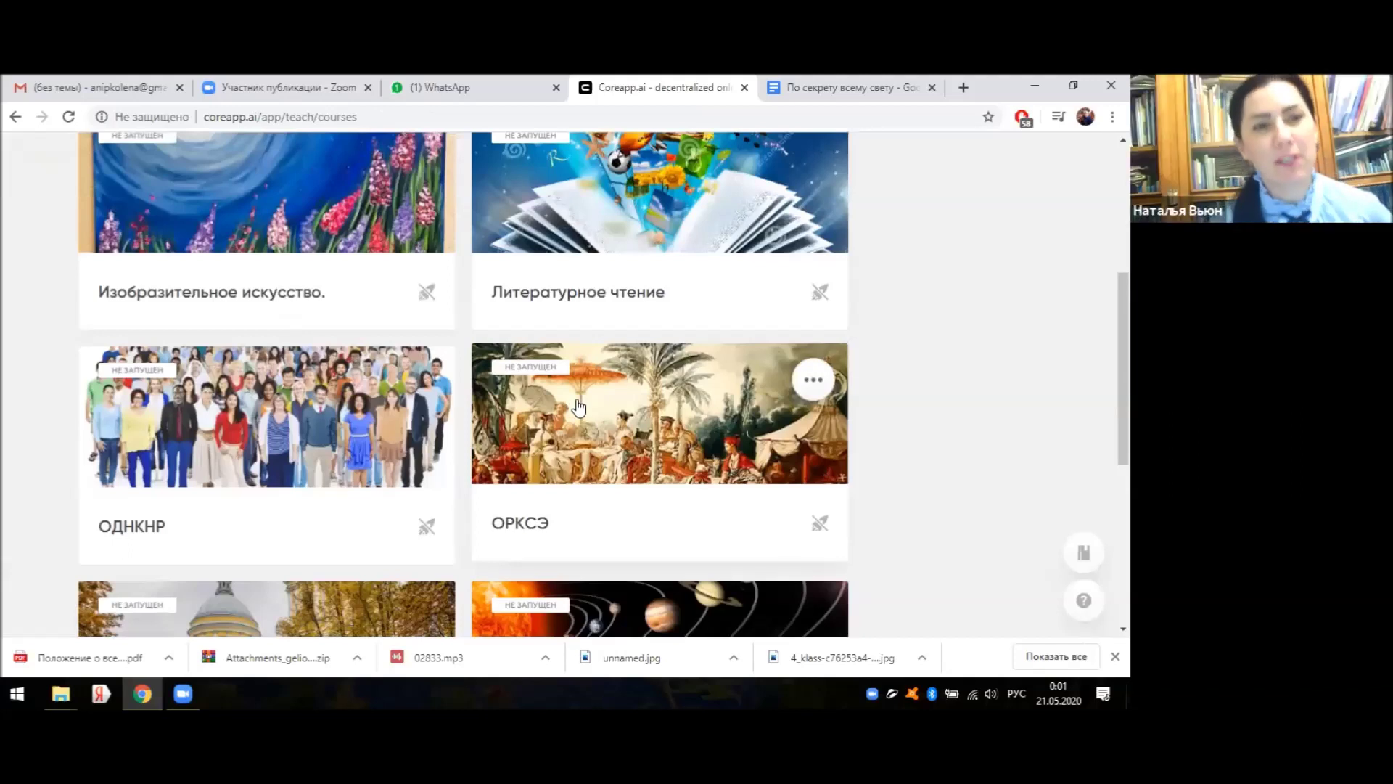
{"action": "left_click", "coordinate": [569, 186]}
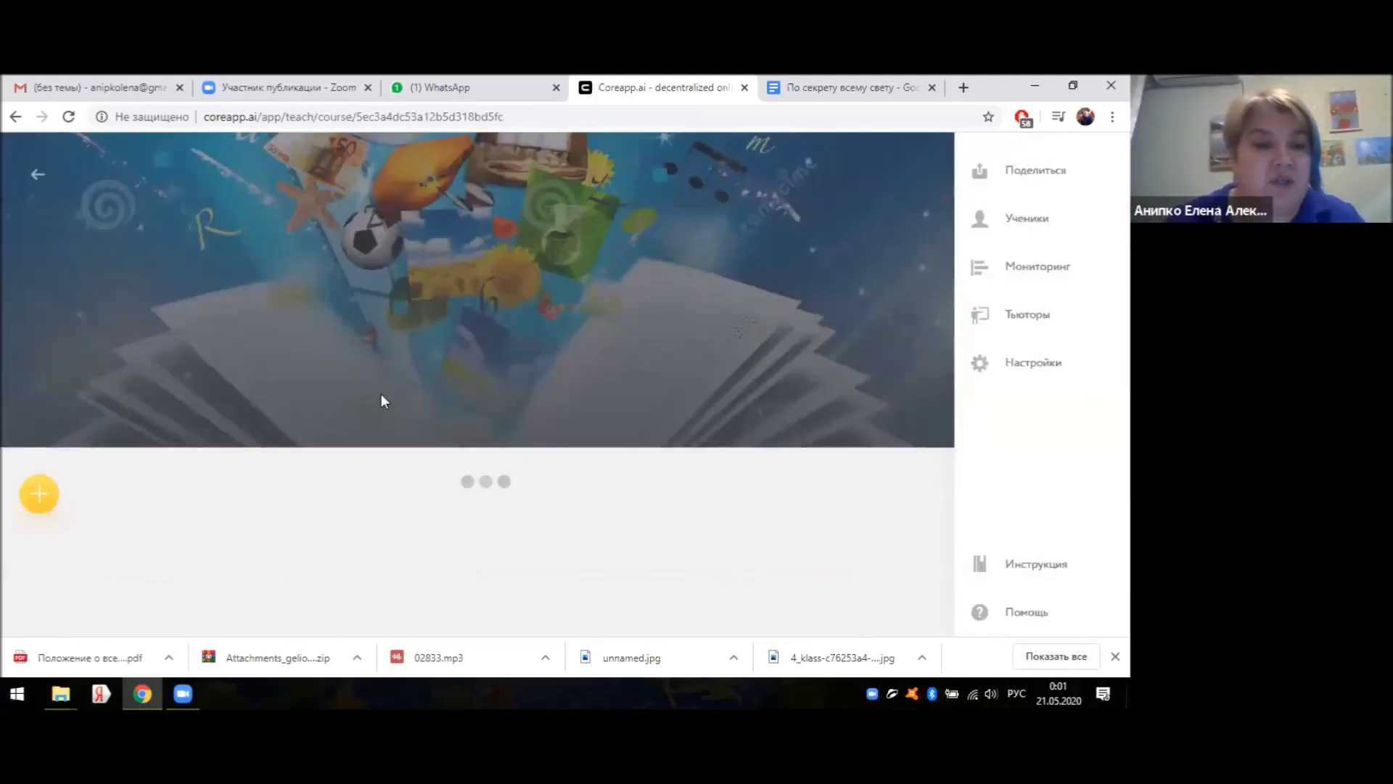
{"action": "scroll", "coordinate": [363, 396], "scroll_direction": "down", "scroll_amount": 8}
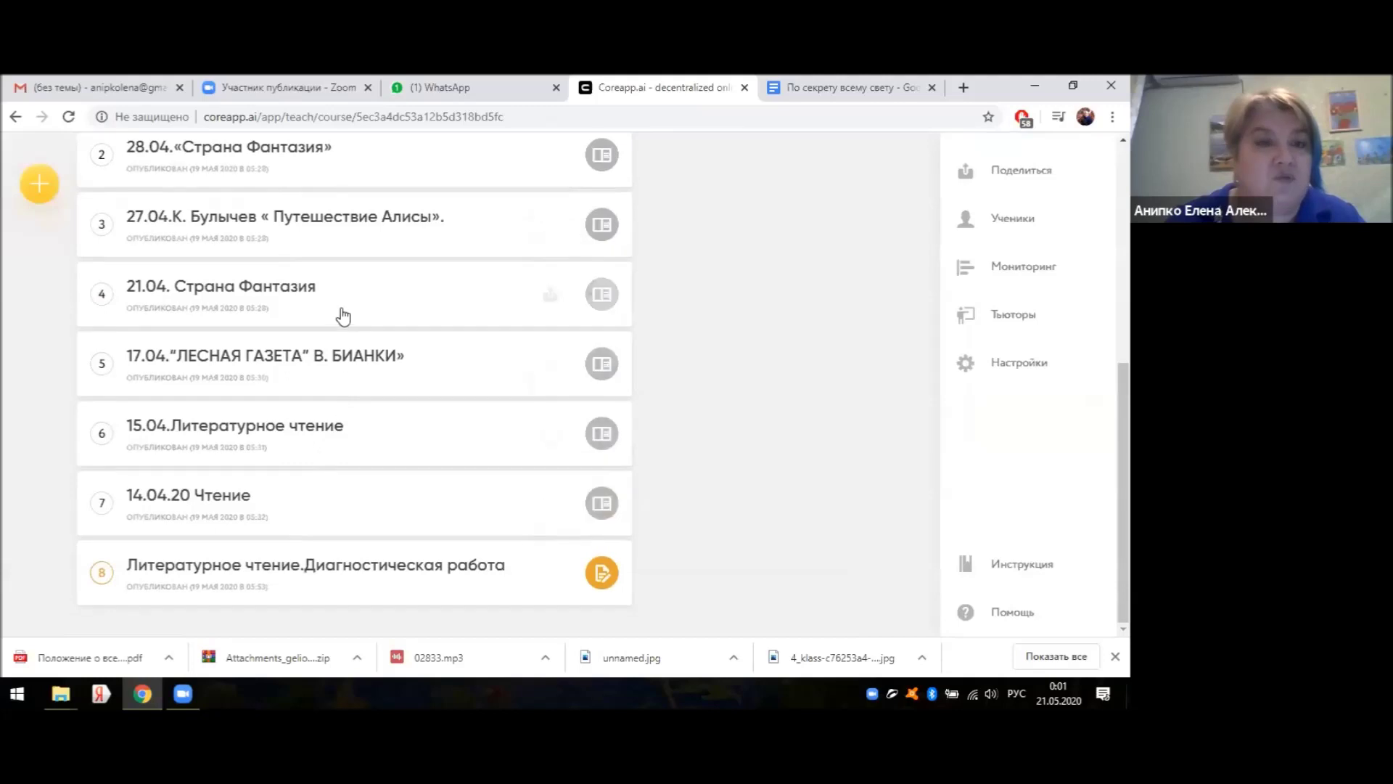
{"action": "scroll", "coordinate": [343, 316], "scroll_direction": "up", "scroll_amount": 5}
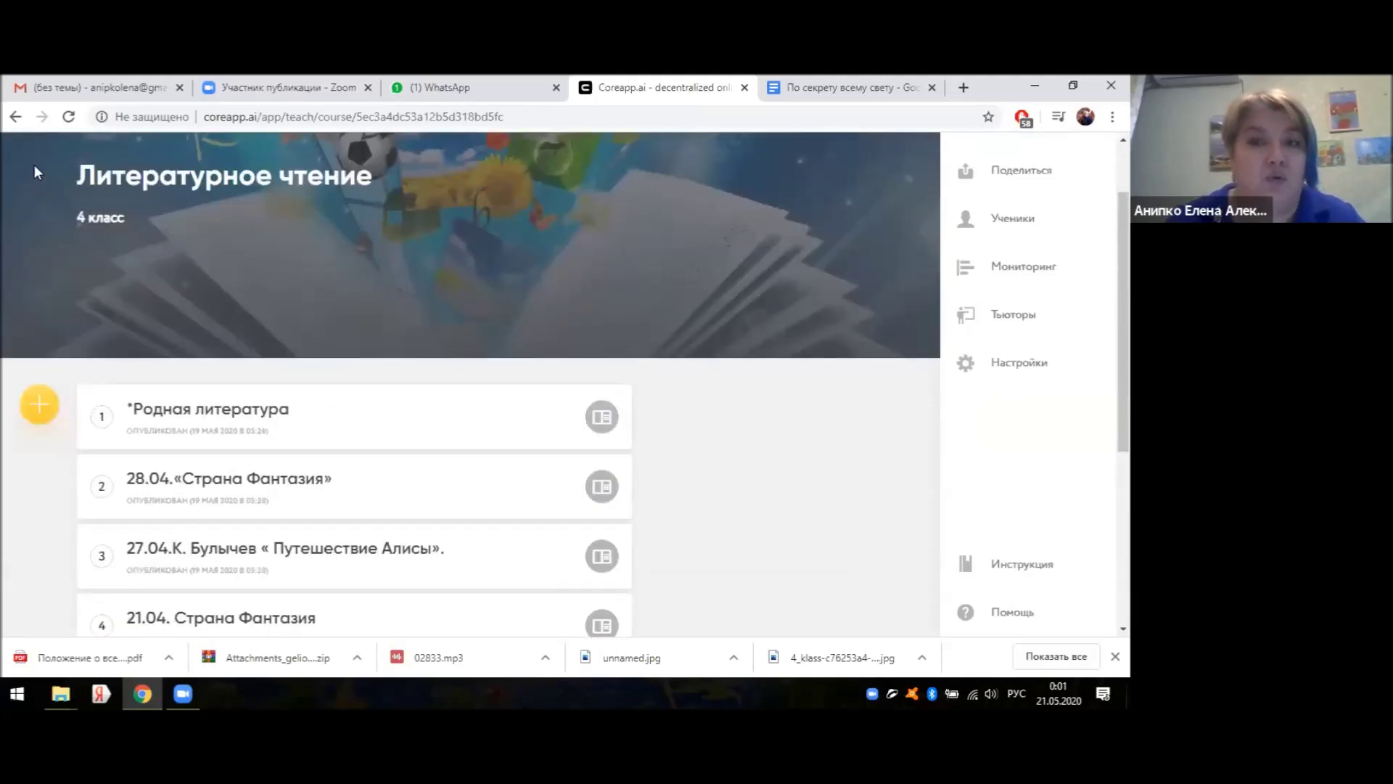
- Copy the sharing link of the course «Литературное чтение» and close the sharing dialog
{"action": "left_click", "coordinate": [1023, 175]}
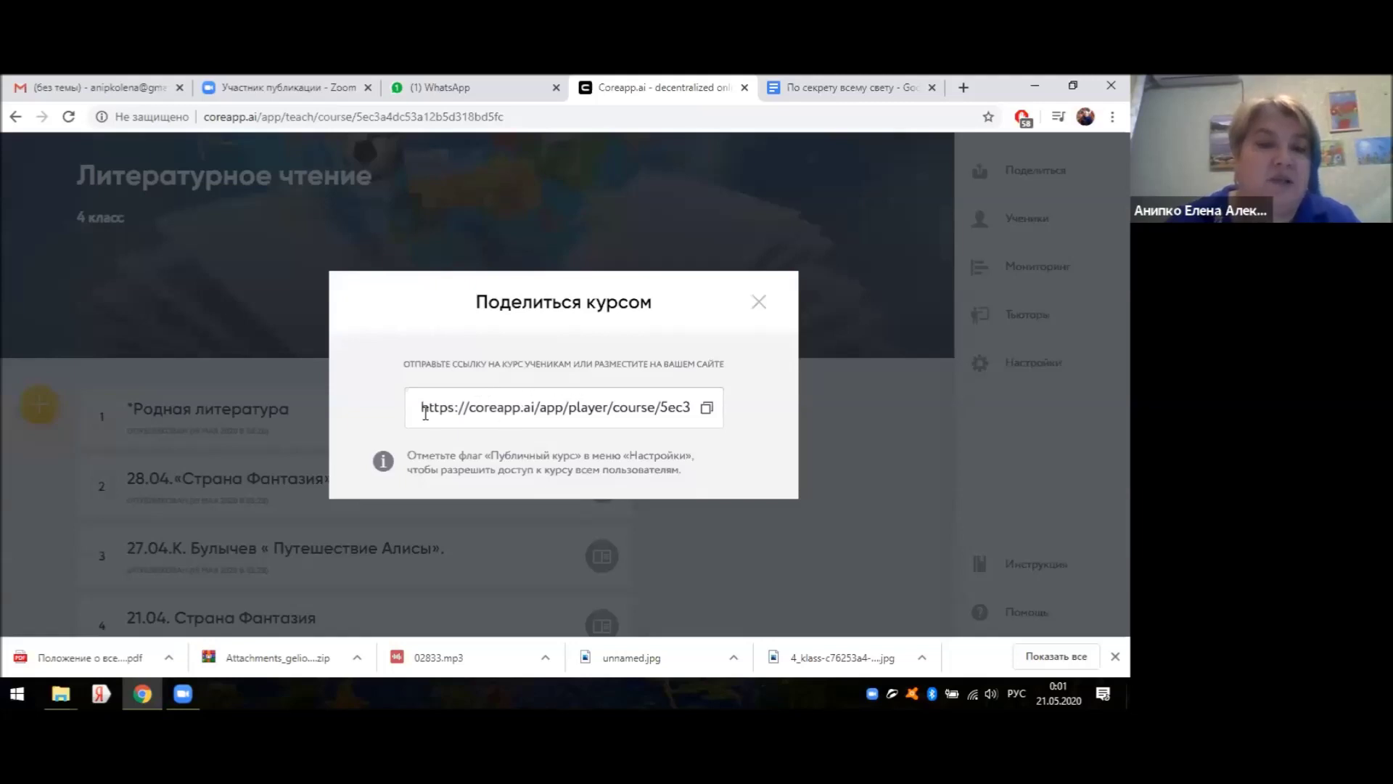
{"action": "left_click", "coordinate": [530, 414]}
{"action": "left_click", "coordinate": [703, 409]}
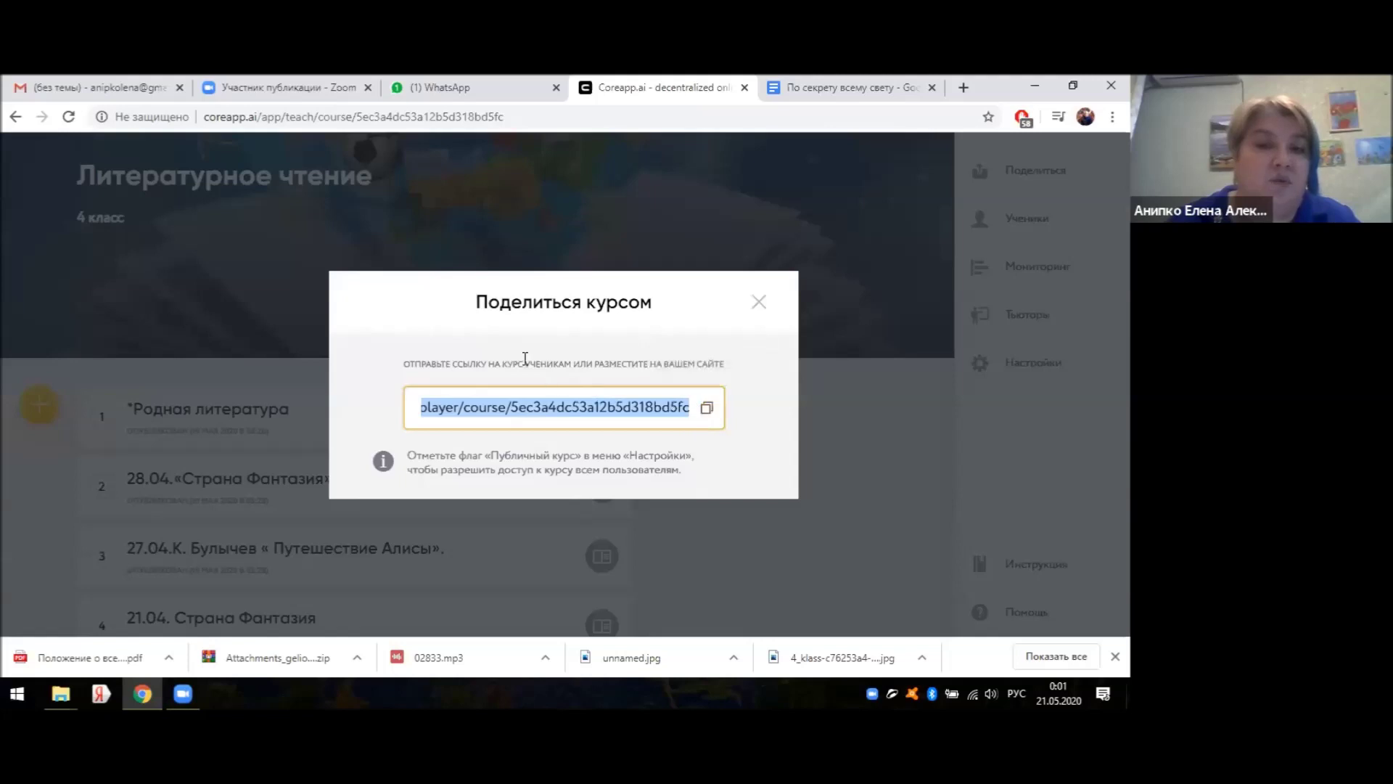
{"action": "left_click", "coordinate": [759, 301]}
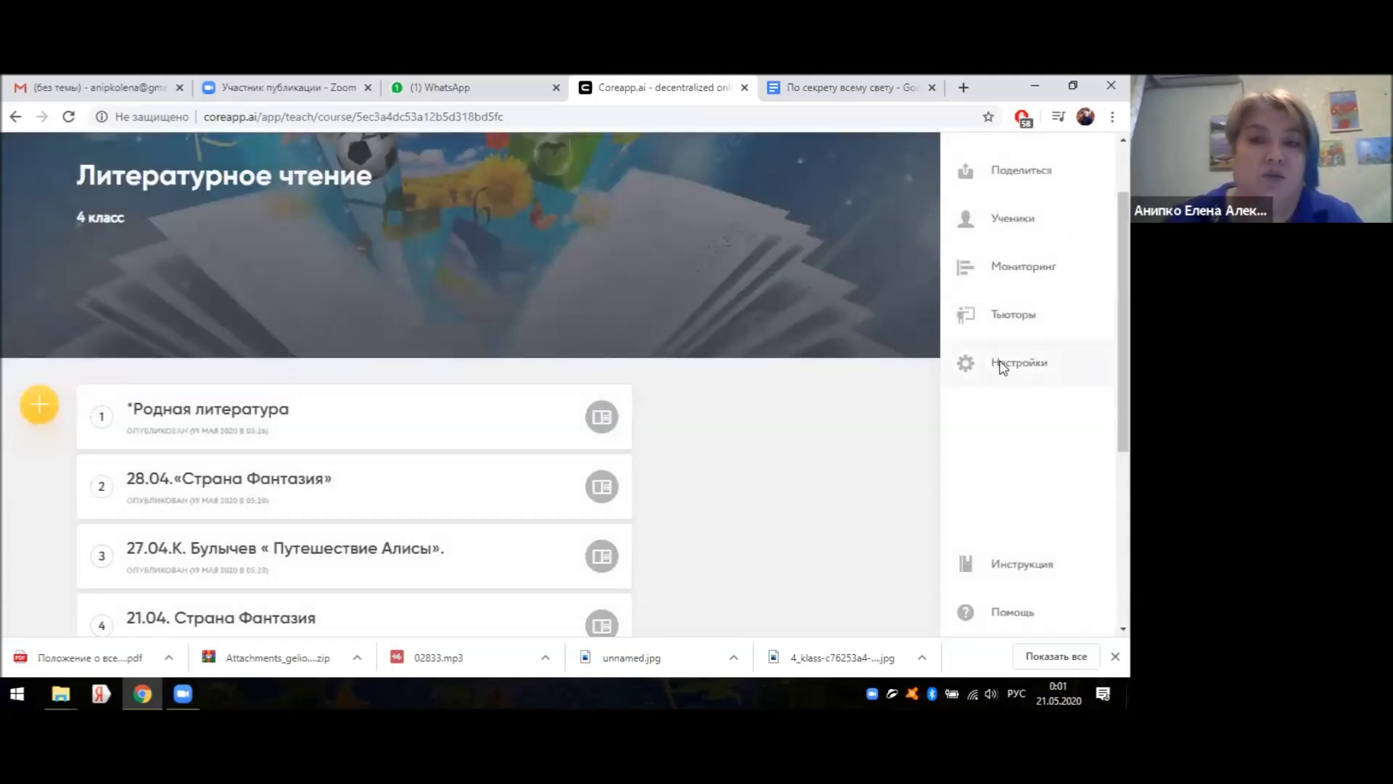
- View the settings of the course «Литературное чтение», close them, and return to the list of courses
{"action": "left_click", "coordinate": [1001, 368]}
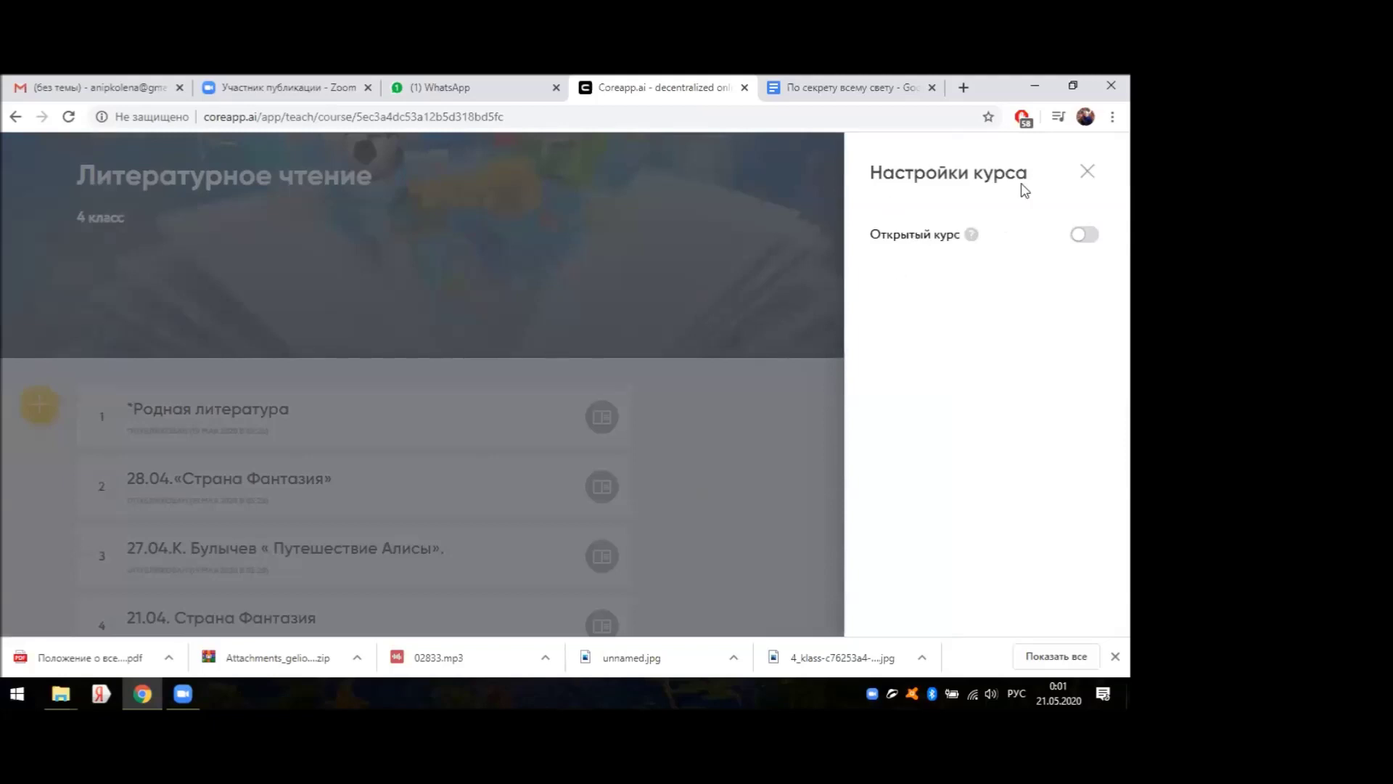
{"action": "left_click", "coordinate": [1087, 172]}
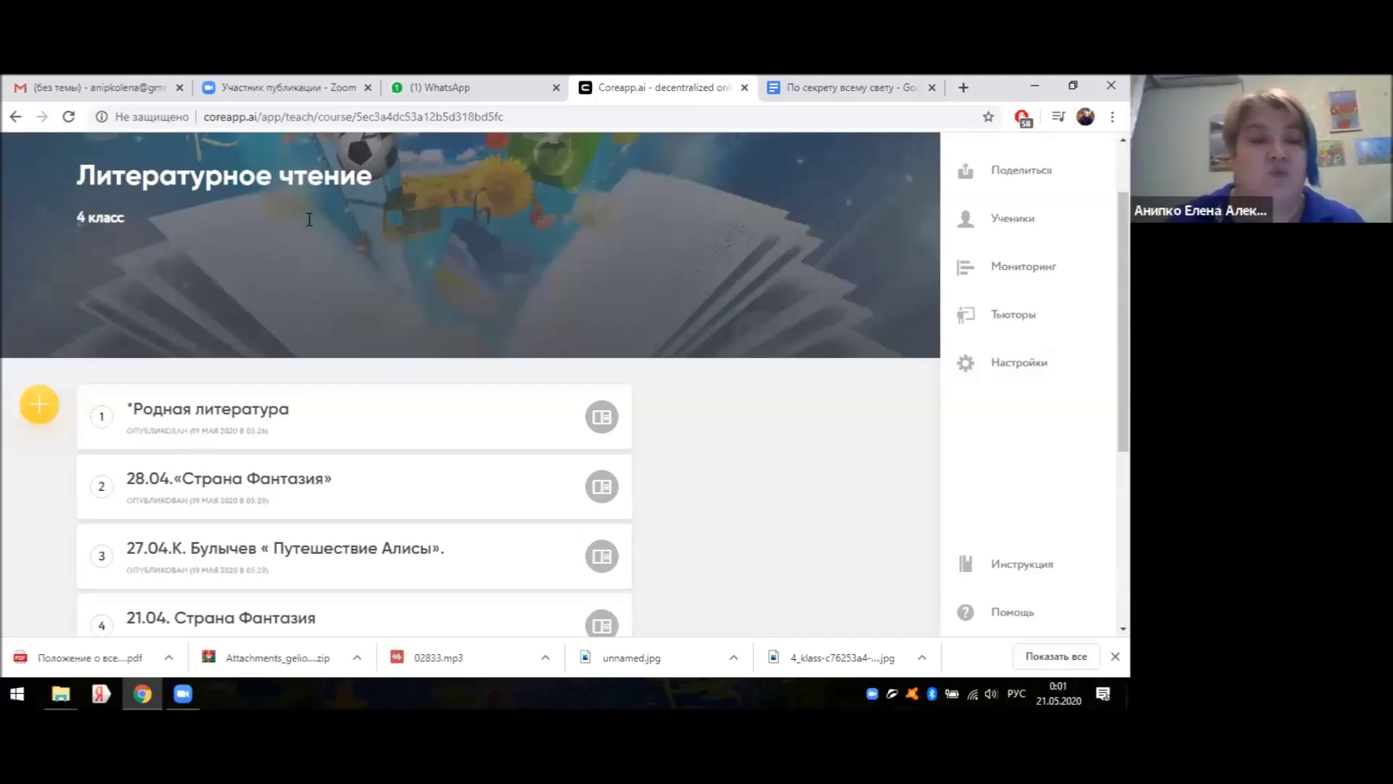
{"action": "scroll", "coordinate": [386, 257], "scroll_direction": "down", "scroll_amount": 2}
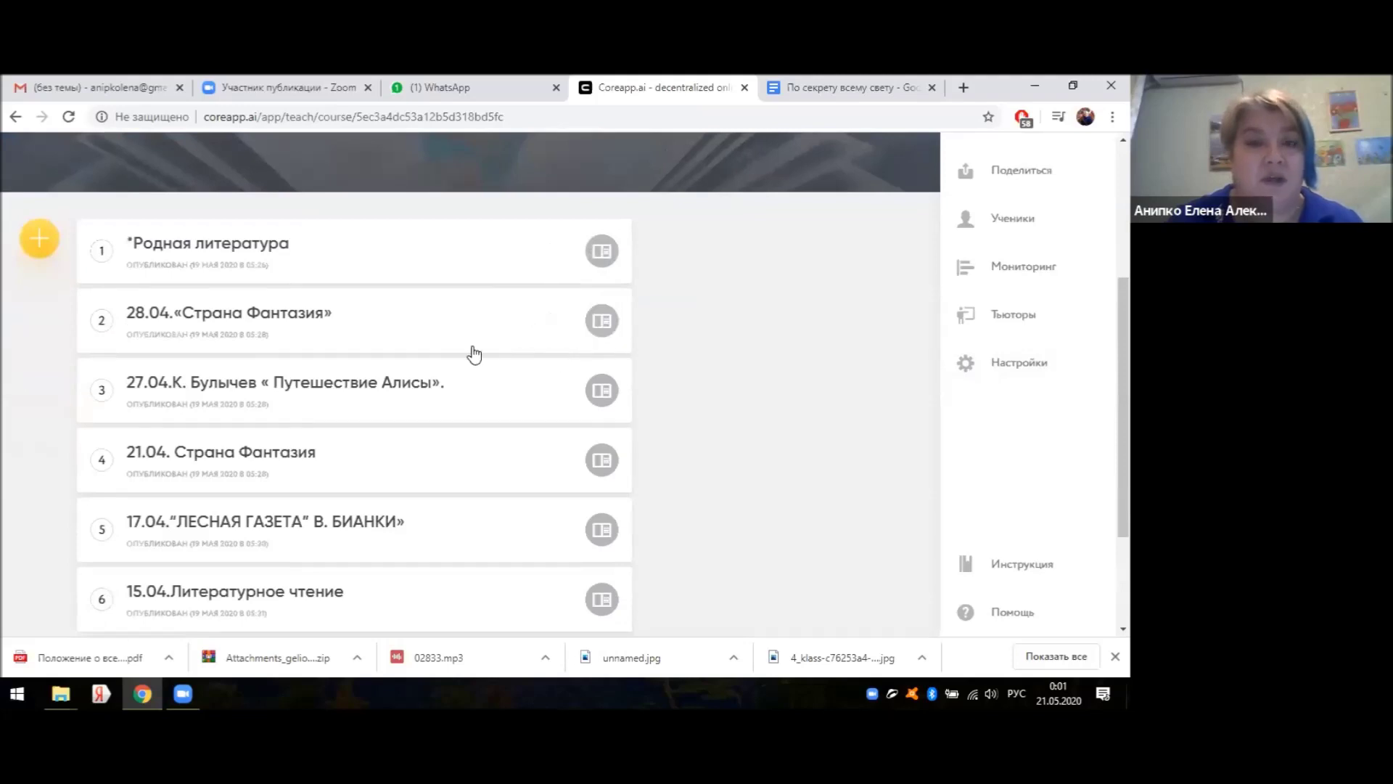
{"action": "scroll", "coordinate": [124, 203], "scroll_direction": "up", "scroll_amount": 3}
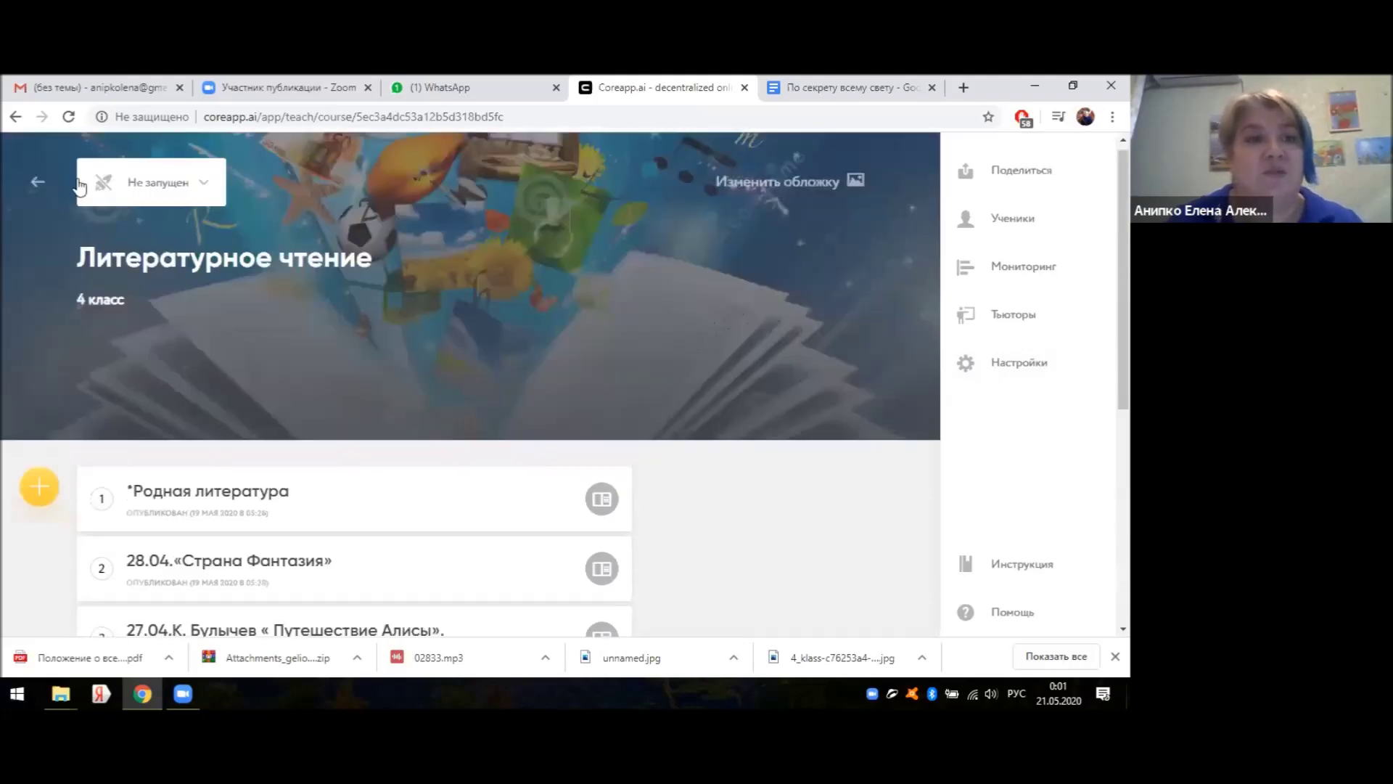
{"action": "left_click", "coordinate": [36, 187]}
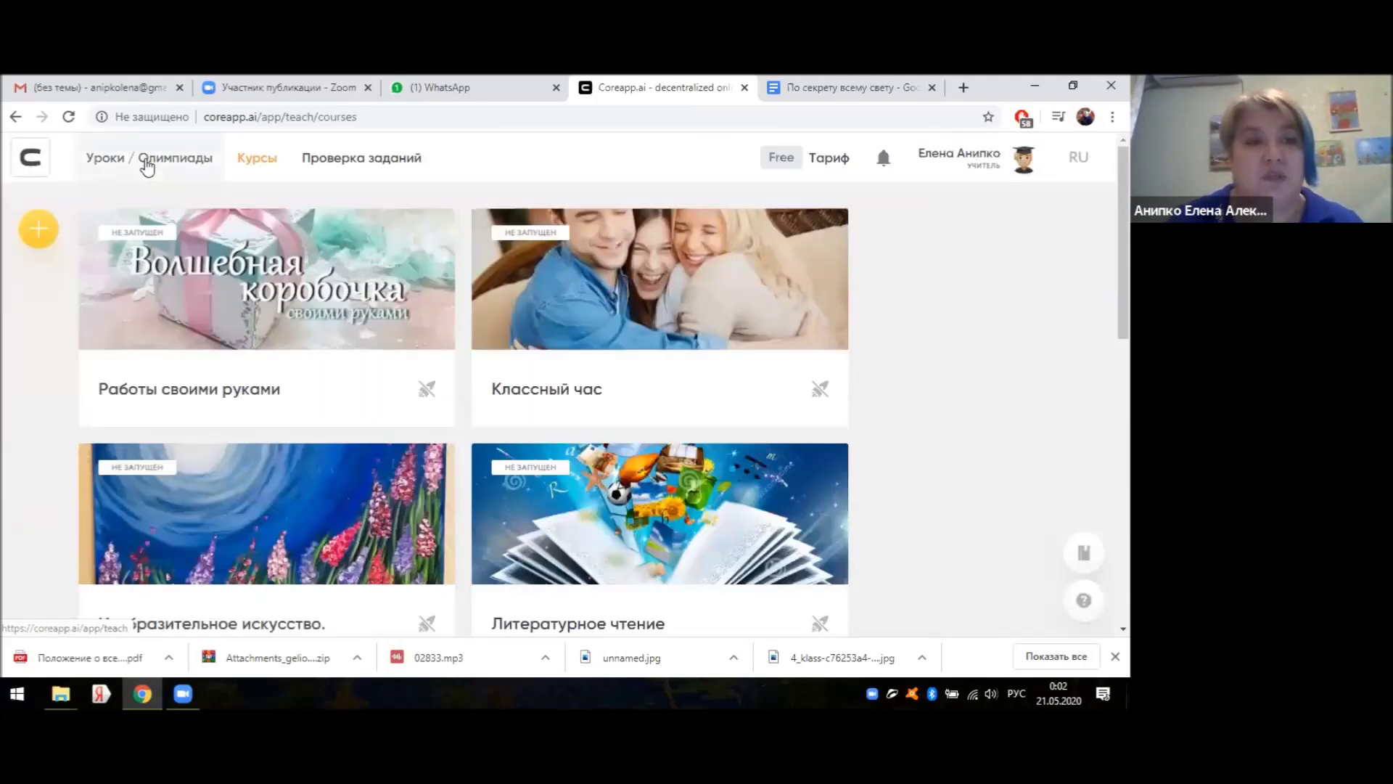
- Open the lesson folder «Математика» and look through all of its lessons
{"action": "left_click", "coordinate": [145, 167]}
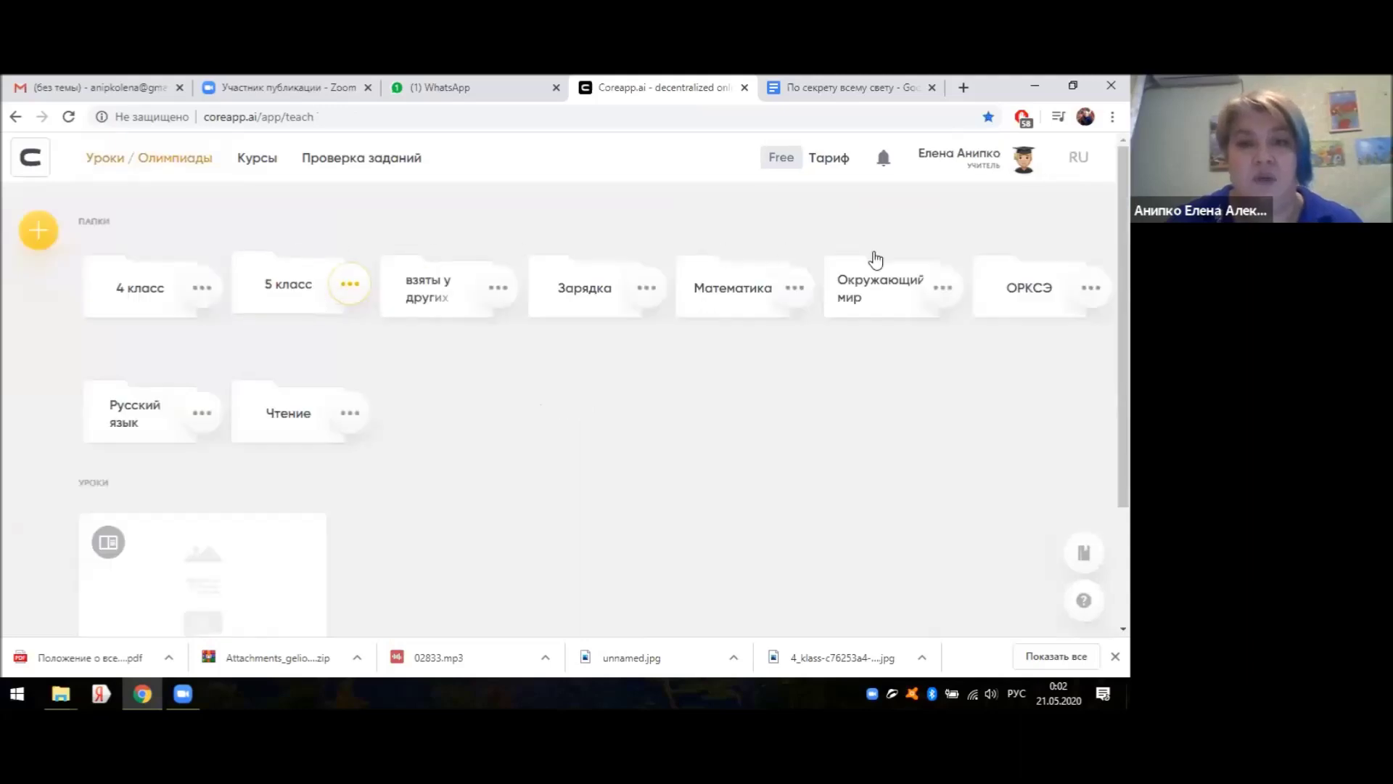
{"action": "left_click", "coordinate": [724, 297]}
{"action": "scroll", "coordinate": [731, 411], "scroll_direction": "down", "scroll_amount": 10}
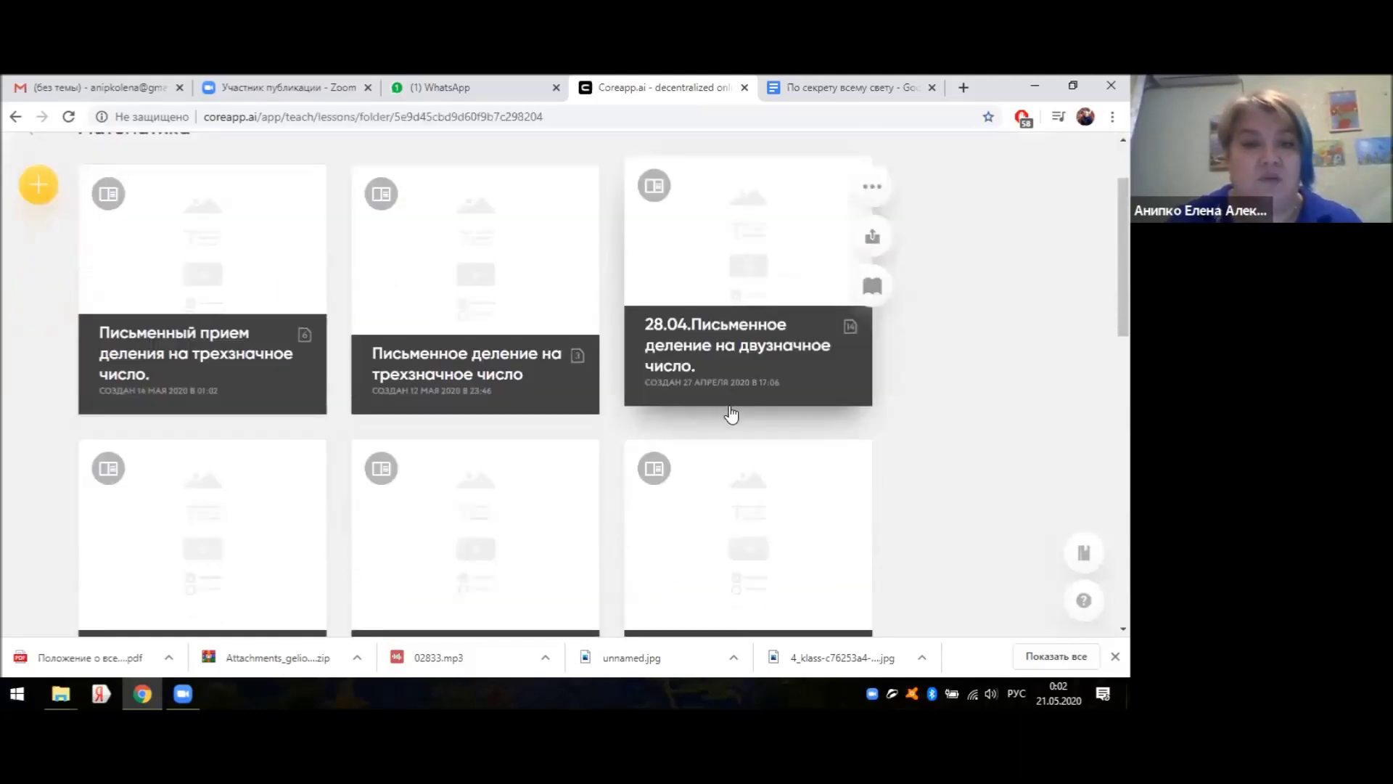
{"action": "scroll", "coordinate": [731, 410], "scroll_direction": "down", "scroll_amount": 5}
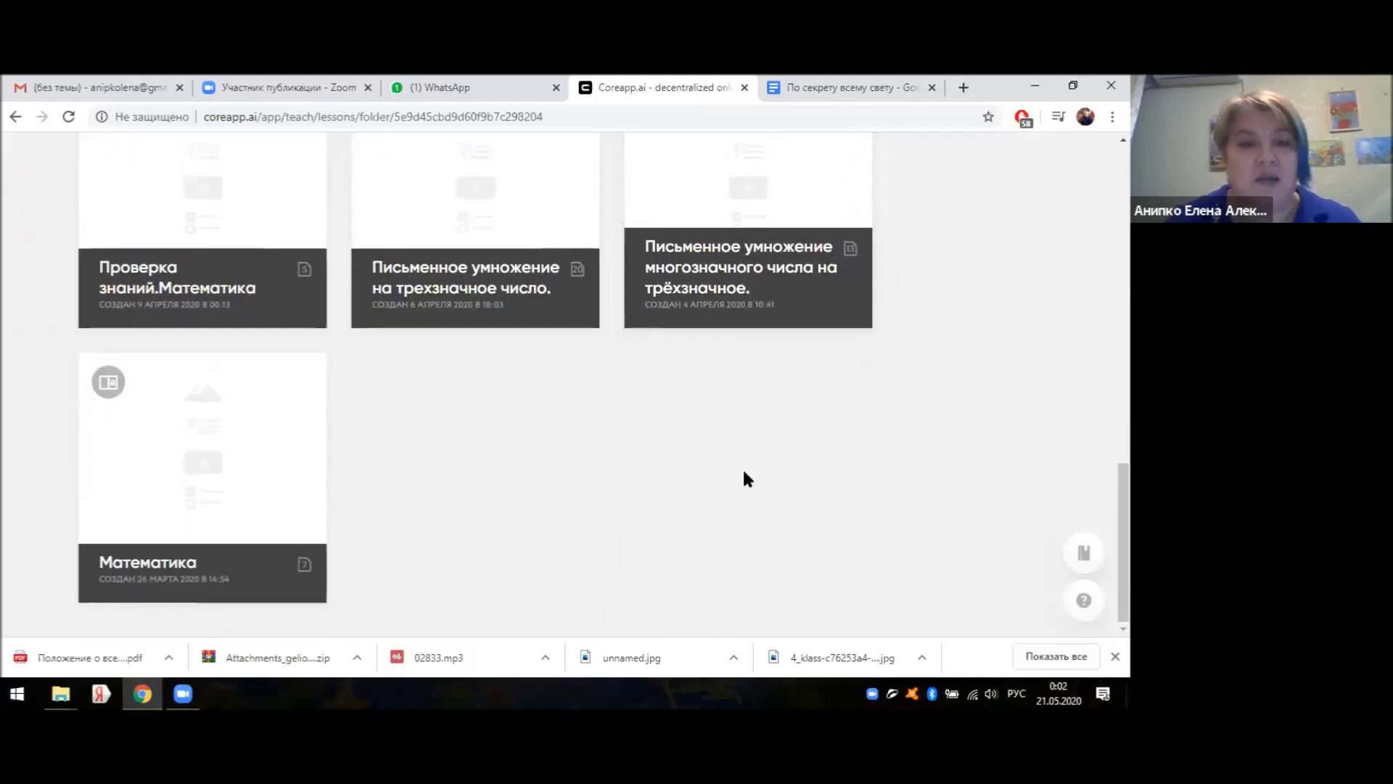
{"action": "scroll", "coordinate": [754, 483], "scroll_direction": "up", "scroll_amount": 1}
{"action": "scroll", "coordinate": [768, 492], "scroll_direction": "up", "scroll_amount": 10}
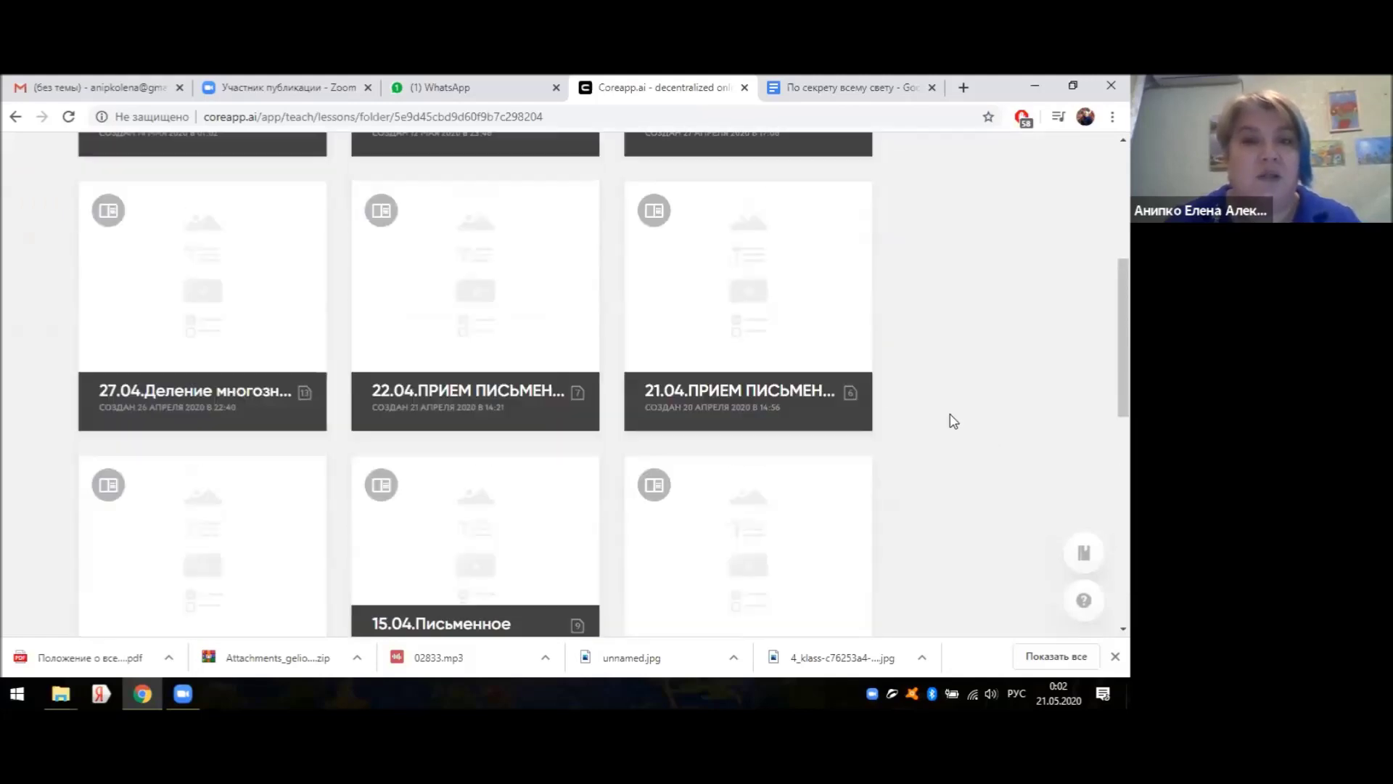
{"action": "scroll", "coordinate": [936, 396], "scroll_direction": "up", "scroll_amount": 3}
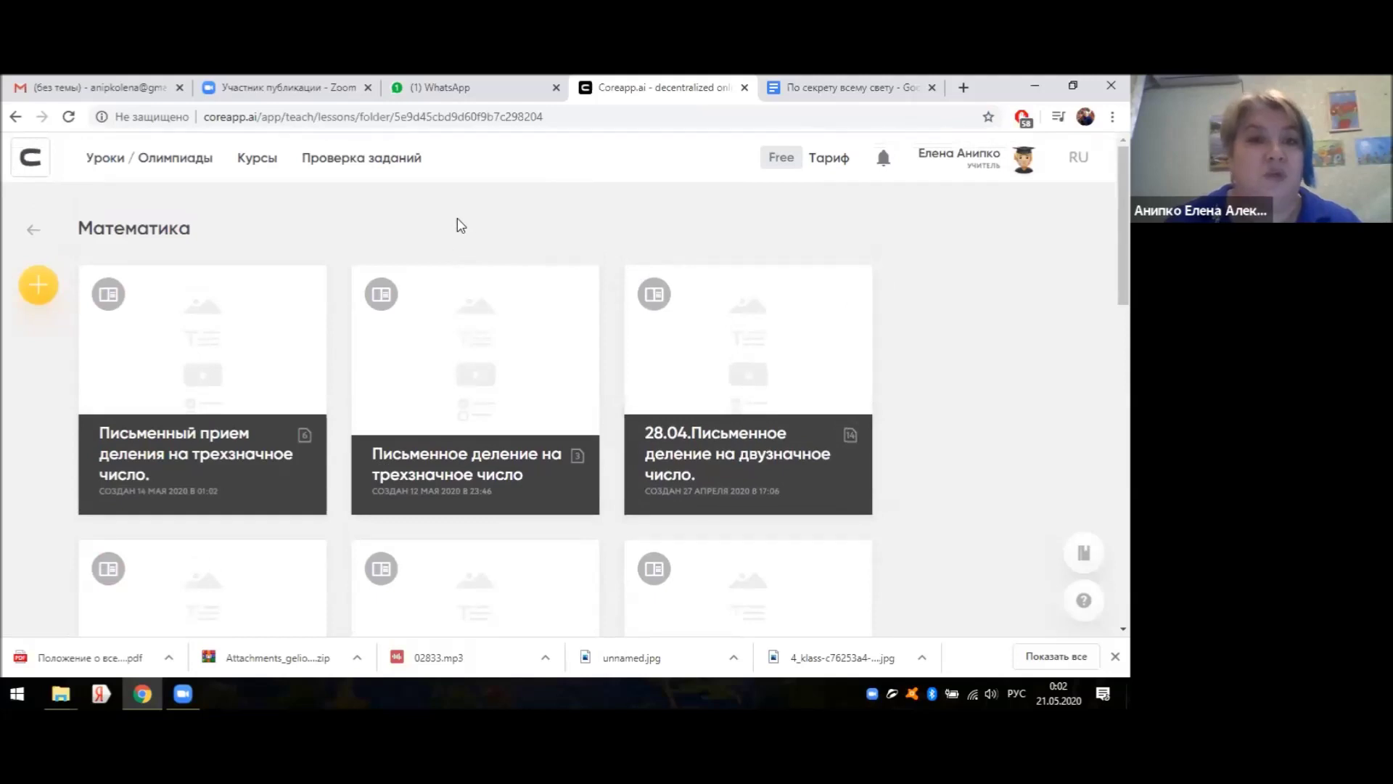
- Revisit the list of courses, view the lesson folder «Чтение», and return to the lessons overview
{"action": "left_click", "coordinate": [255, 163]}
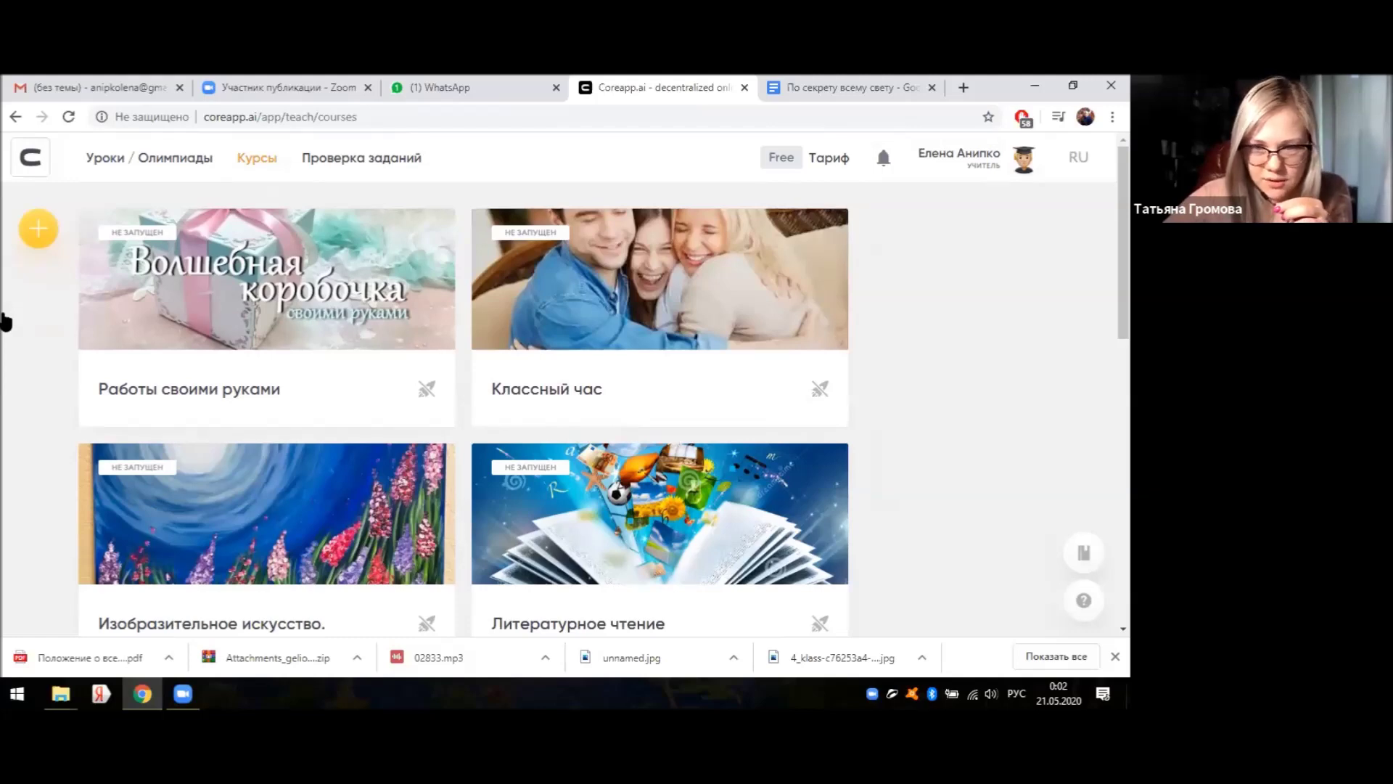
{"action": "left_click", "coordinate": [112, 157]}
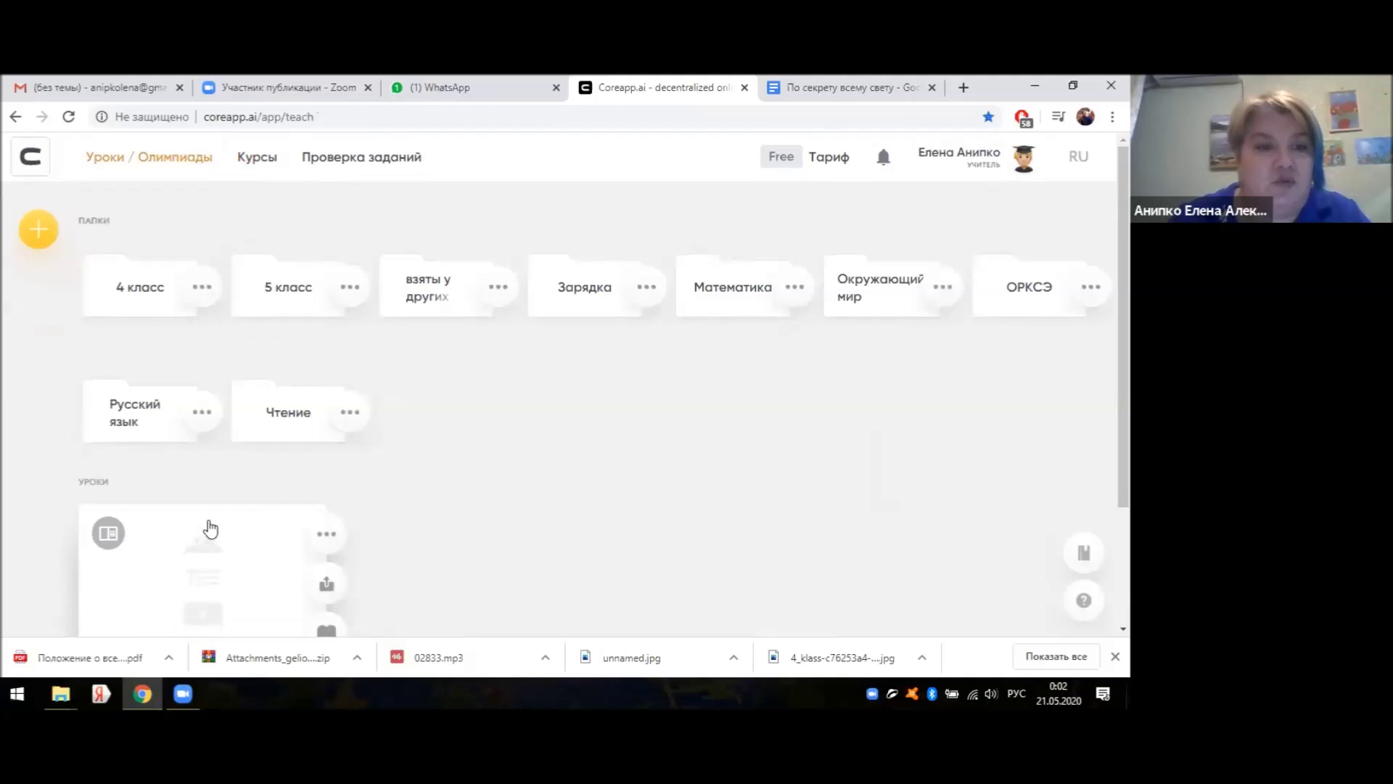
{"action": "scroll", "coordinate": [208, 529], "scroll_direction": "down", "scroll_amount": 3}
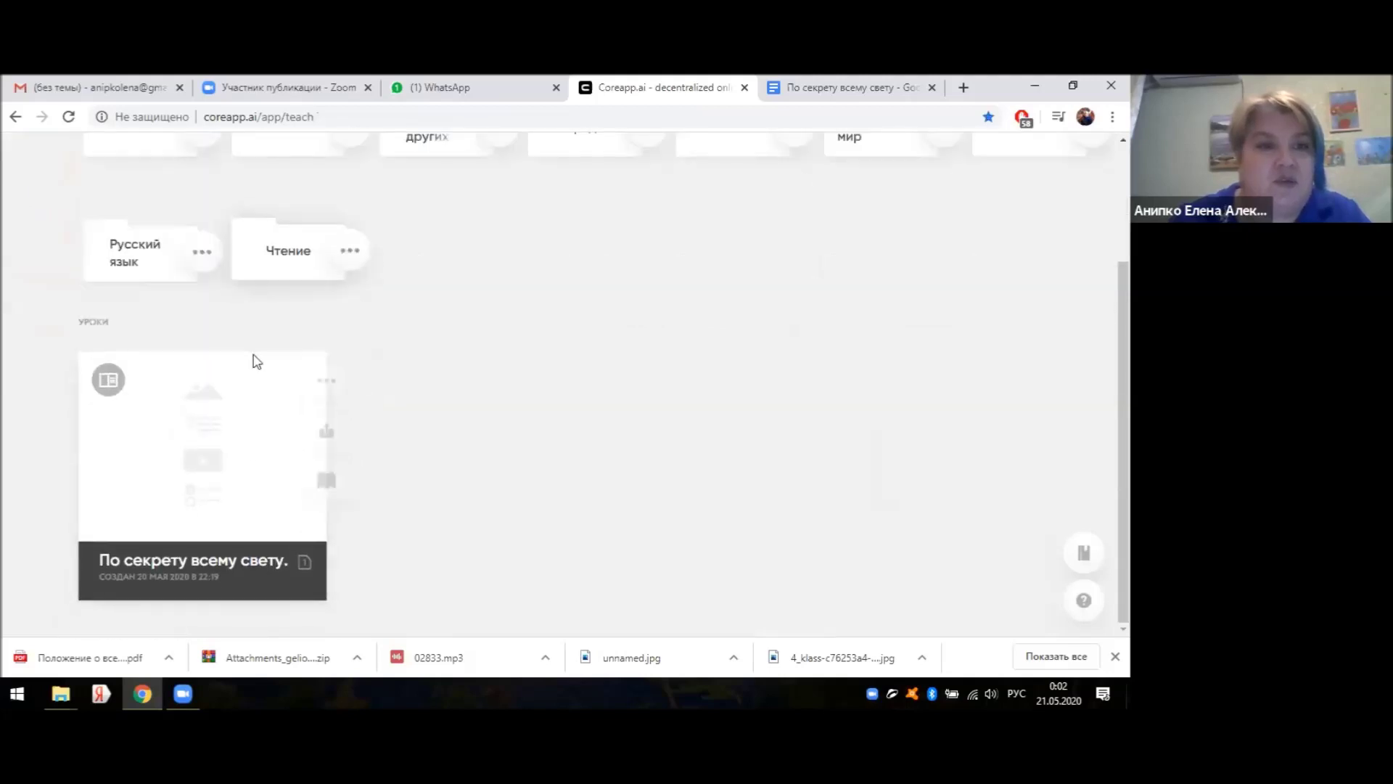
{"action": "left_click", "coordinate": [287, 255]}
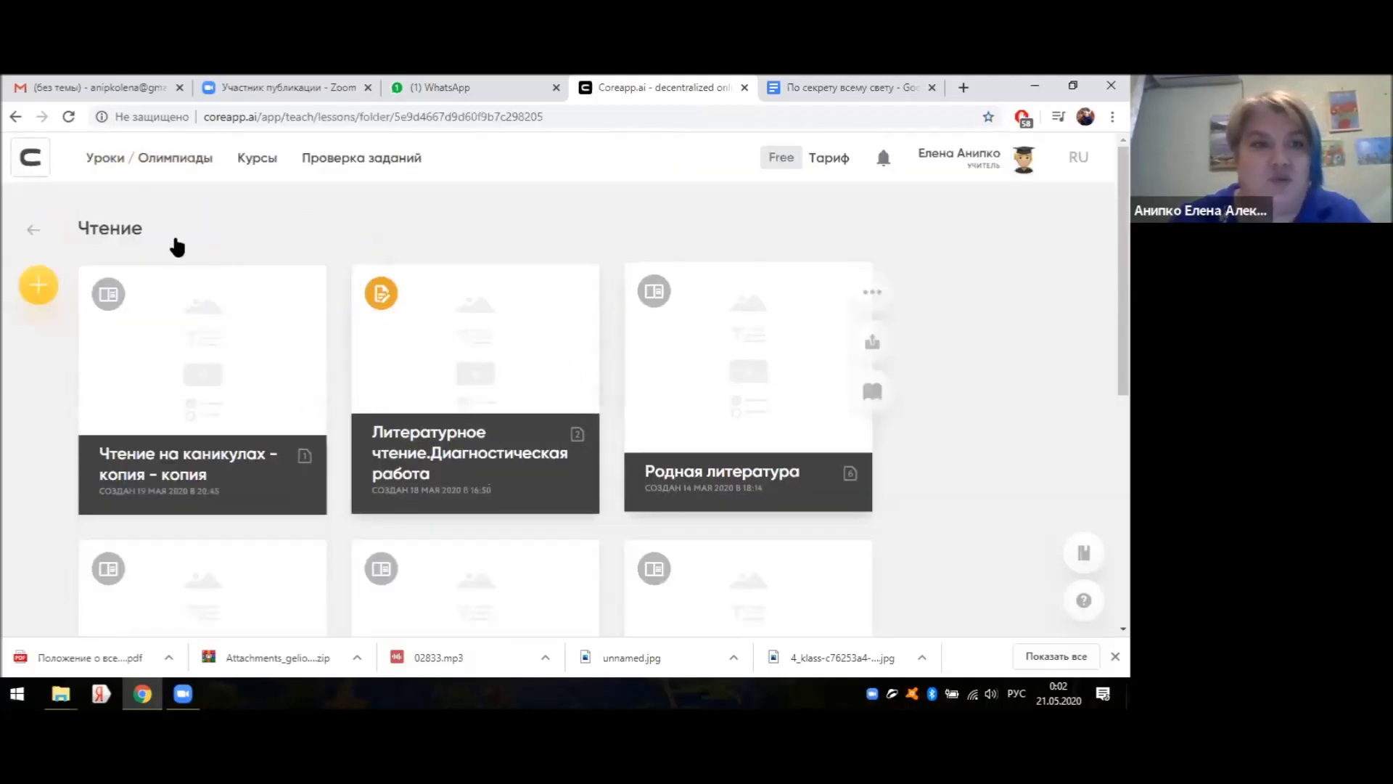
{"action": "left_click", "coordinate": [36, 229]}
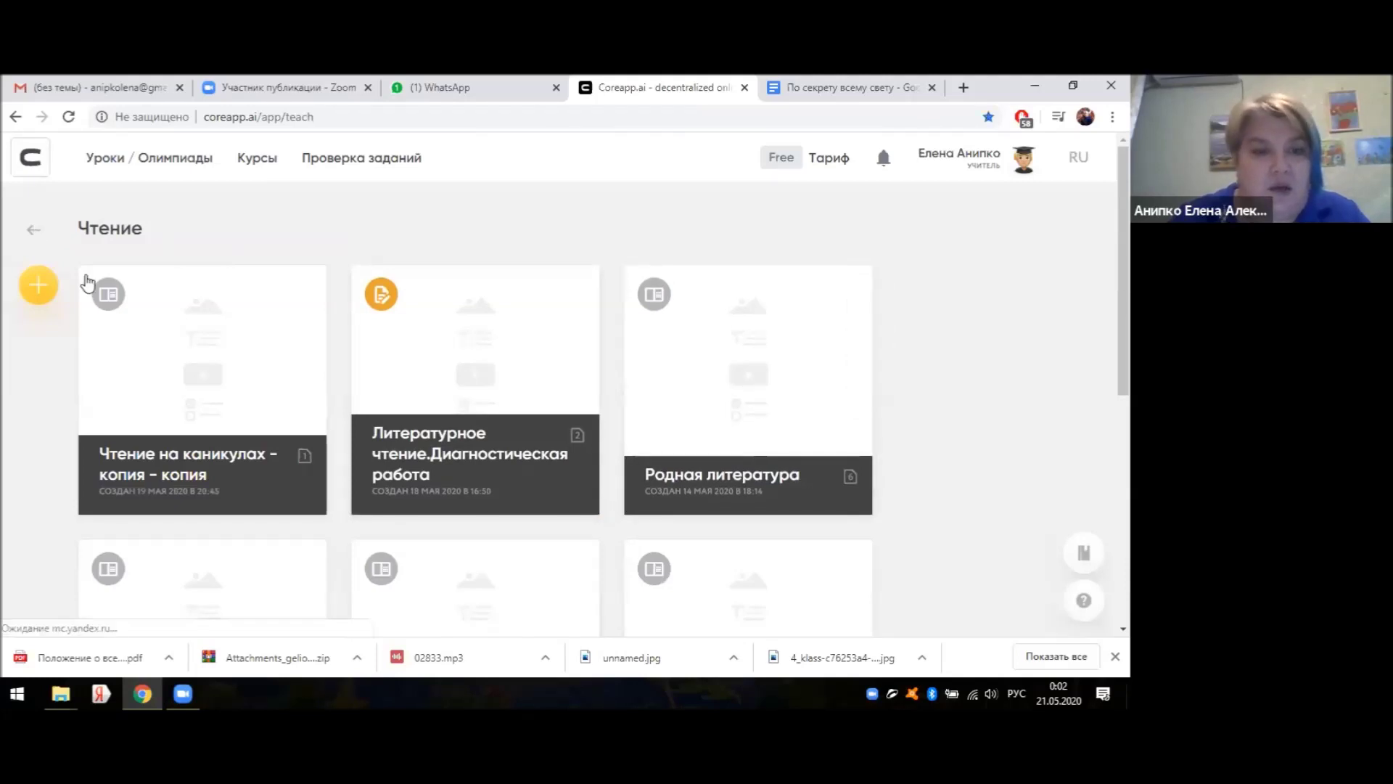
- Open the lesson «По секрету всему свету.» in the builder, and return to its card in the lessons overview
{"action": "left_click", "coordinate": [227, 544]}
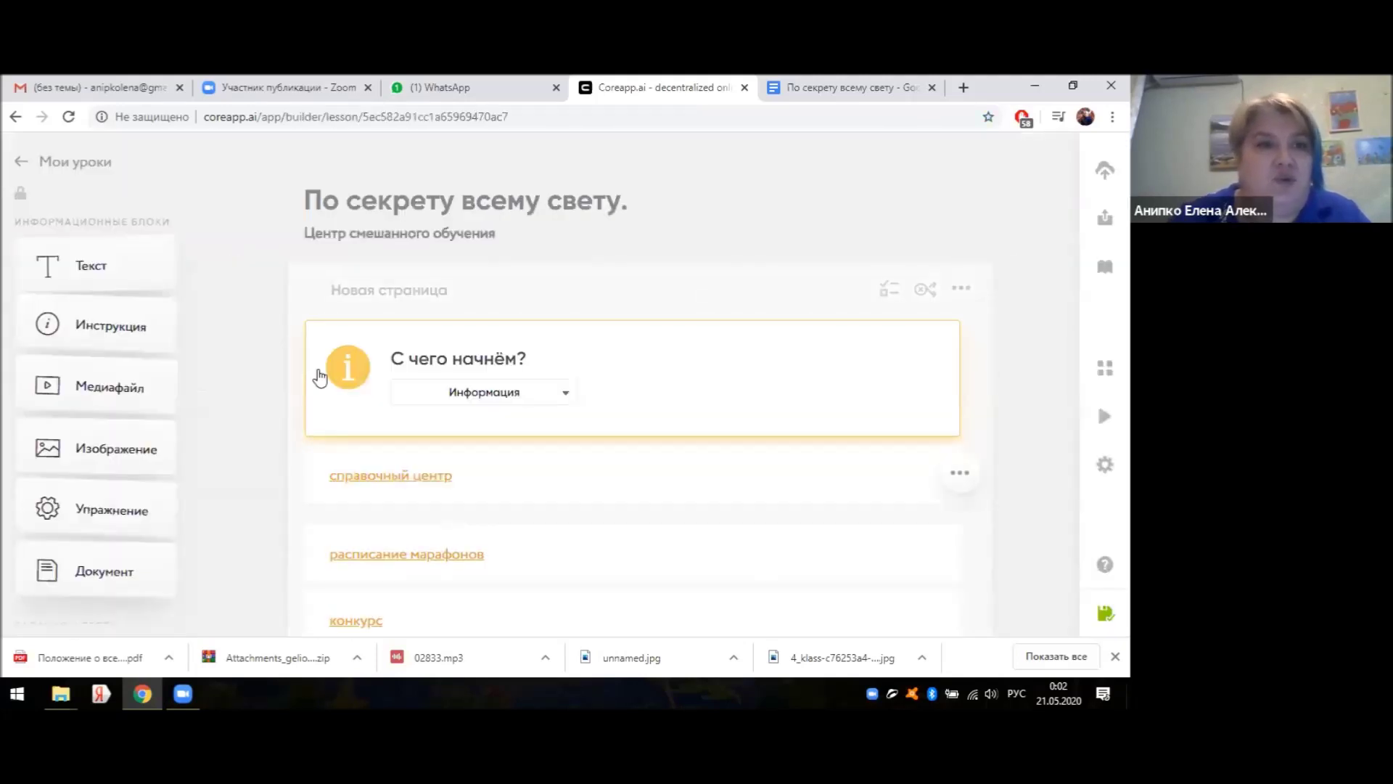
{"action": "left_click", "coordinate": [13, 168]}
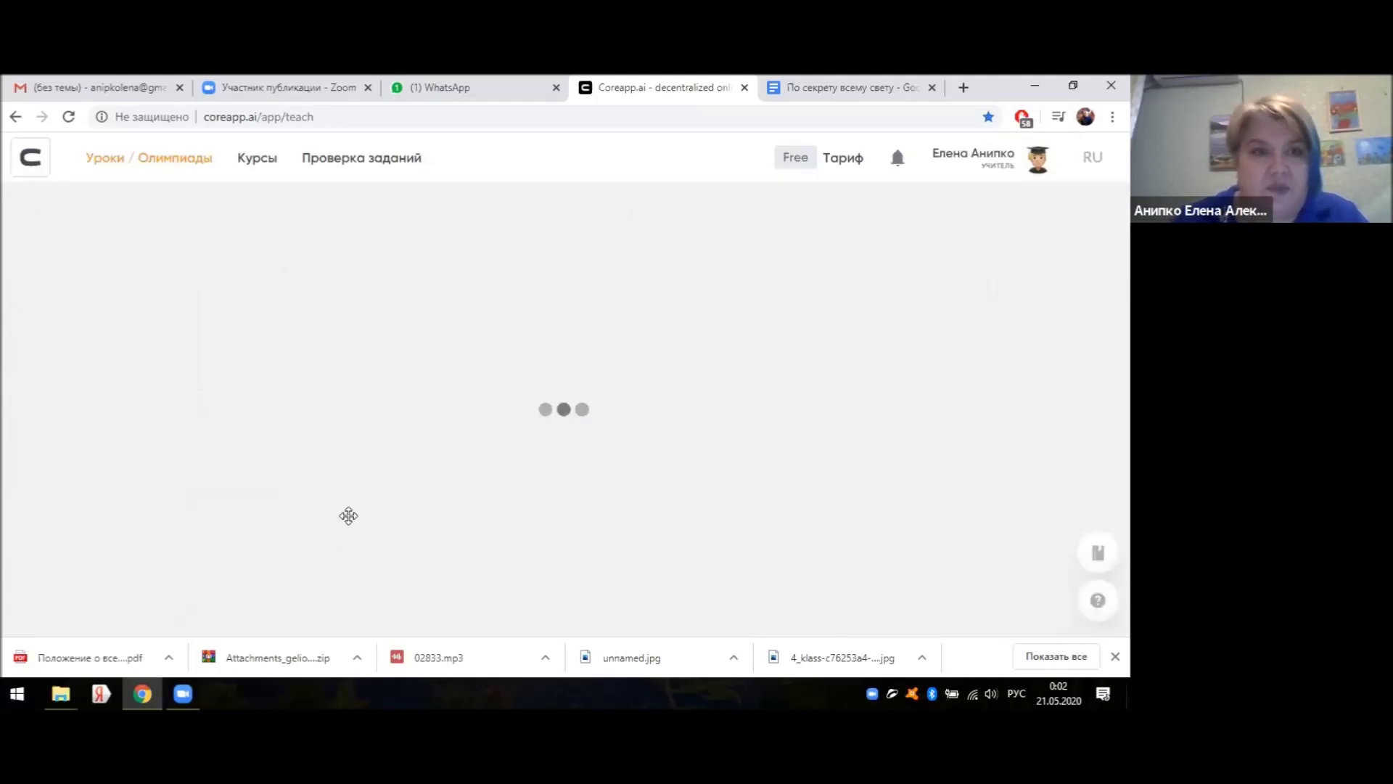
{"action": "scroll", "coordinate": [351, 520], "scroll_direction": "down", "scroll_amount": 2}
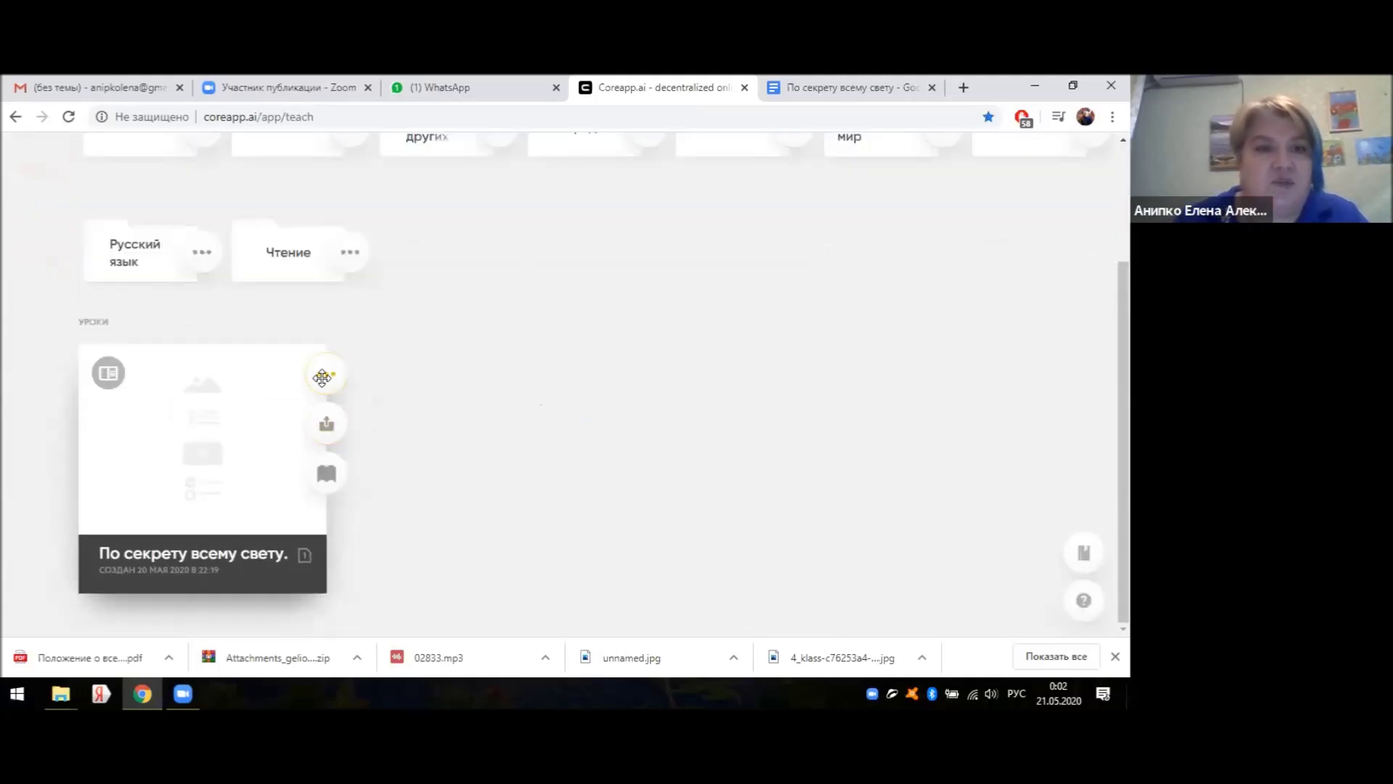
- View the lesson options and the list of destination courses for «По секрету всему свету.», and close the list without choosing a course
{"action": "left_click", "coordinate": [326, 374]}
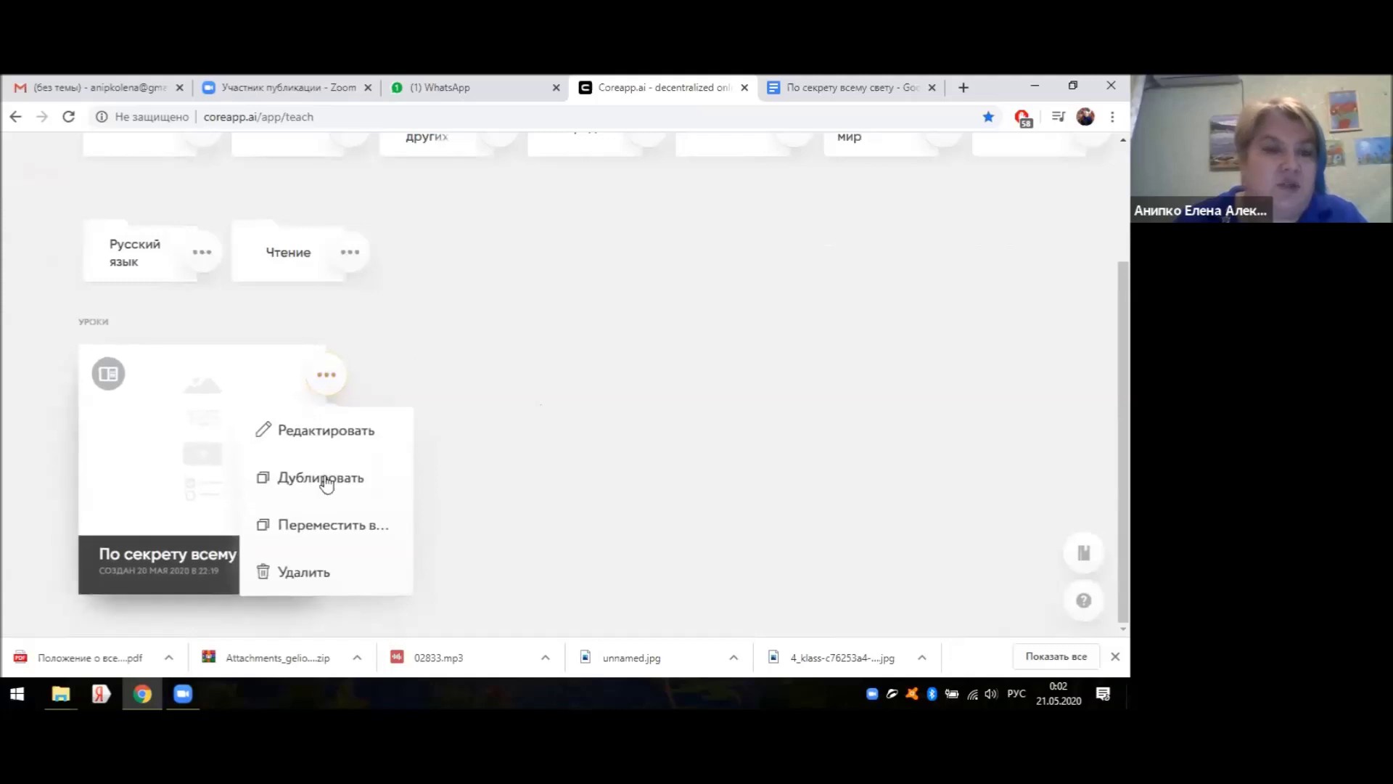
{"action": "left_click", "coordinate": [308, 533]}
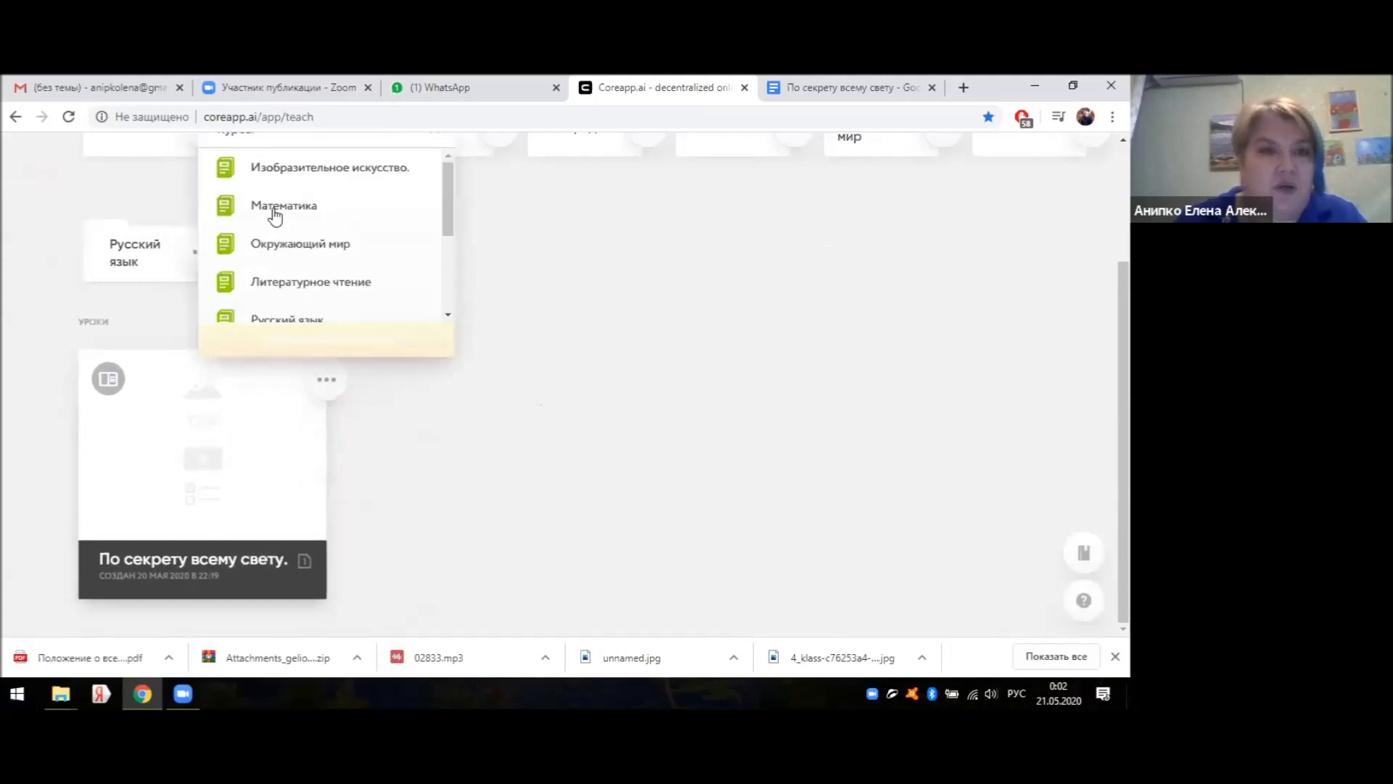
{"action": "scroll", "coordinate": [290, 222], "scroll_direction": "down", "scroll_amount": 3}
{"action": "scroll", "coordinate": [304, 267], "scroll_direction": "up", "scroll_amount": 3}
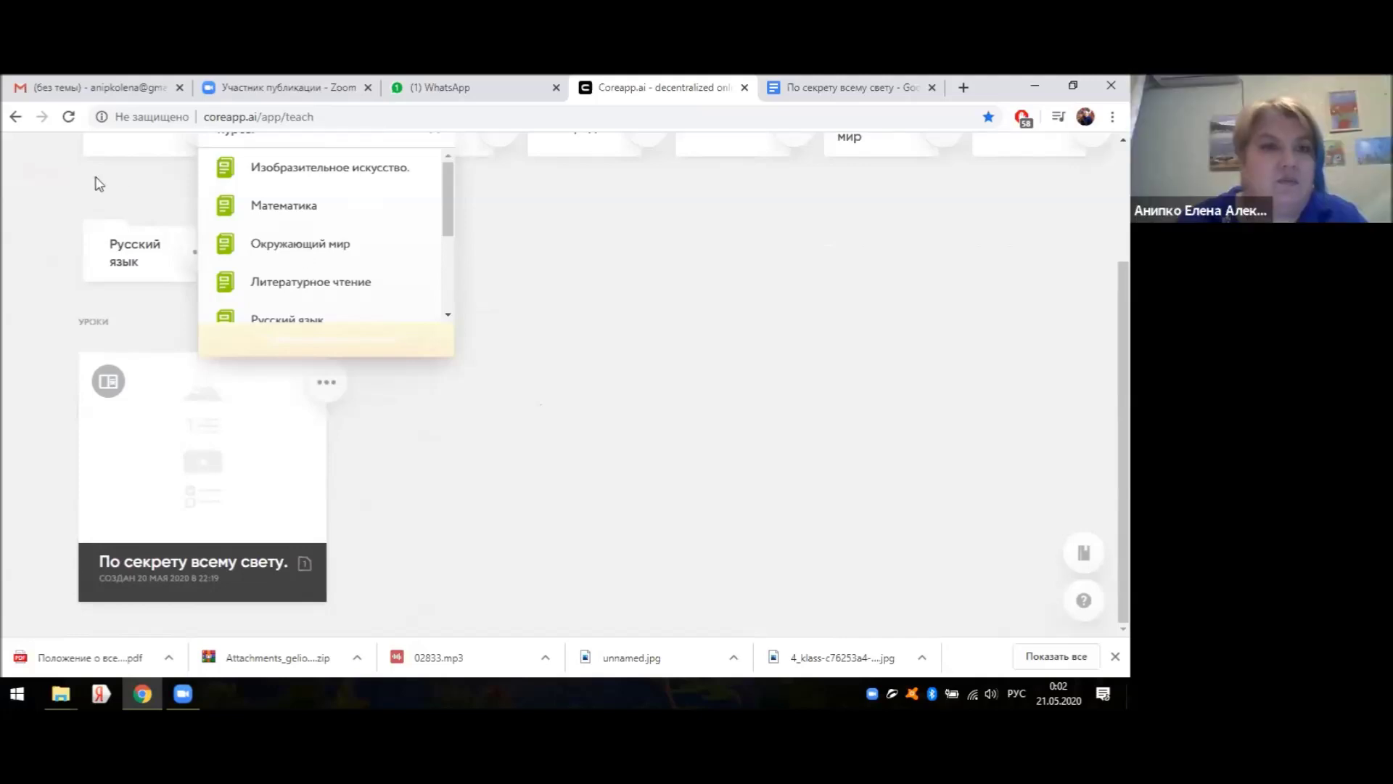
{"action": "left_click", "coordinate": [472, 403]}
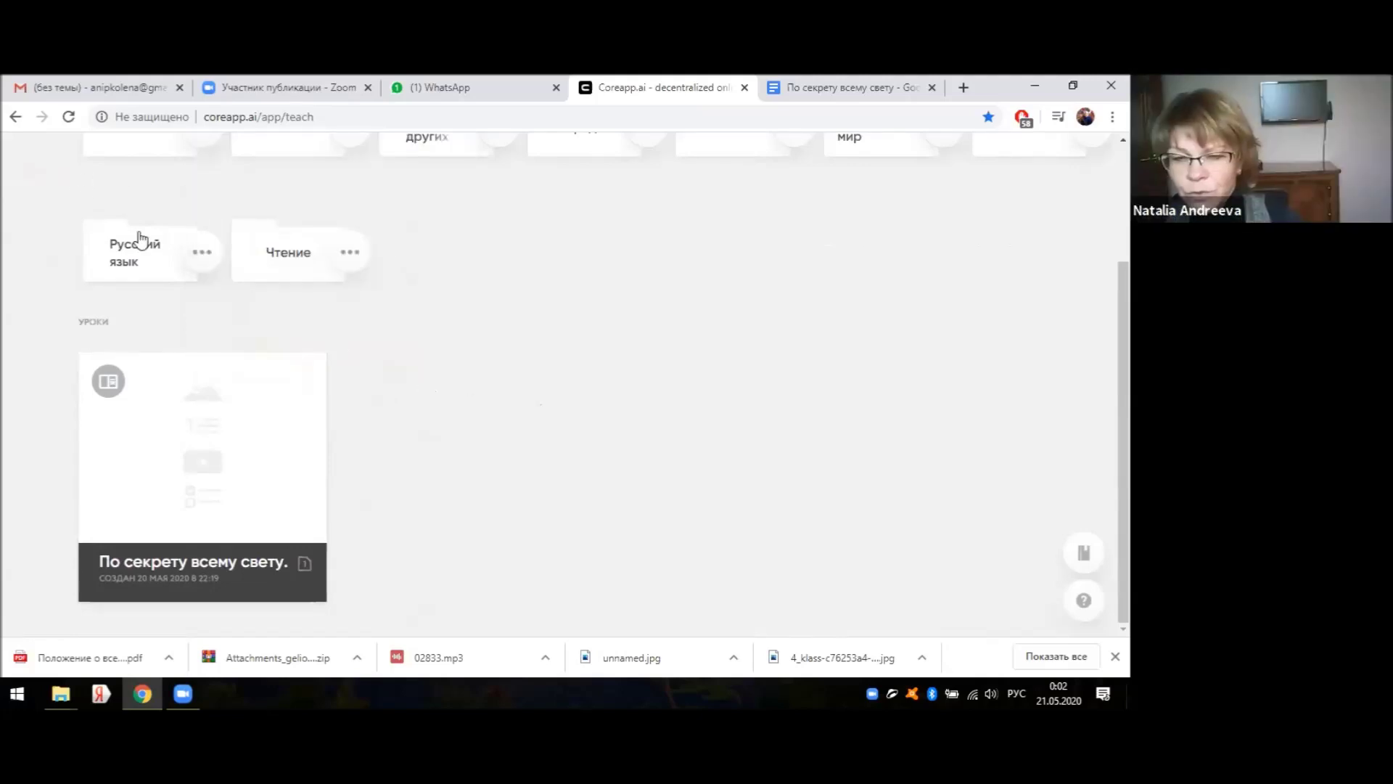
{"action": "scroll", "coordinate": [578, 395], "scroll_direction": "up", "scroll_amount": 3}
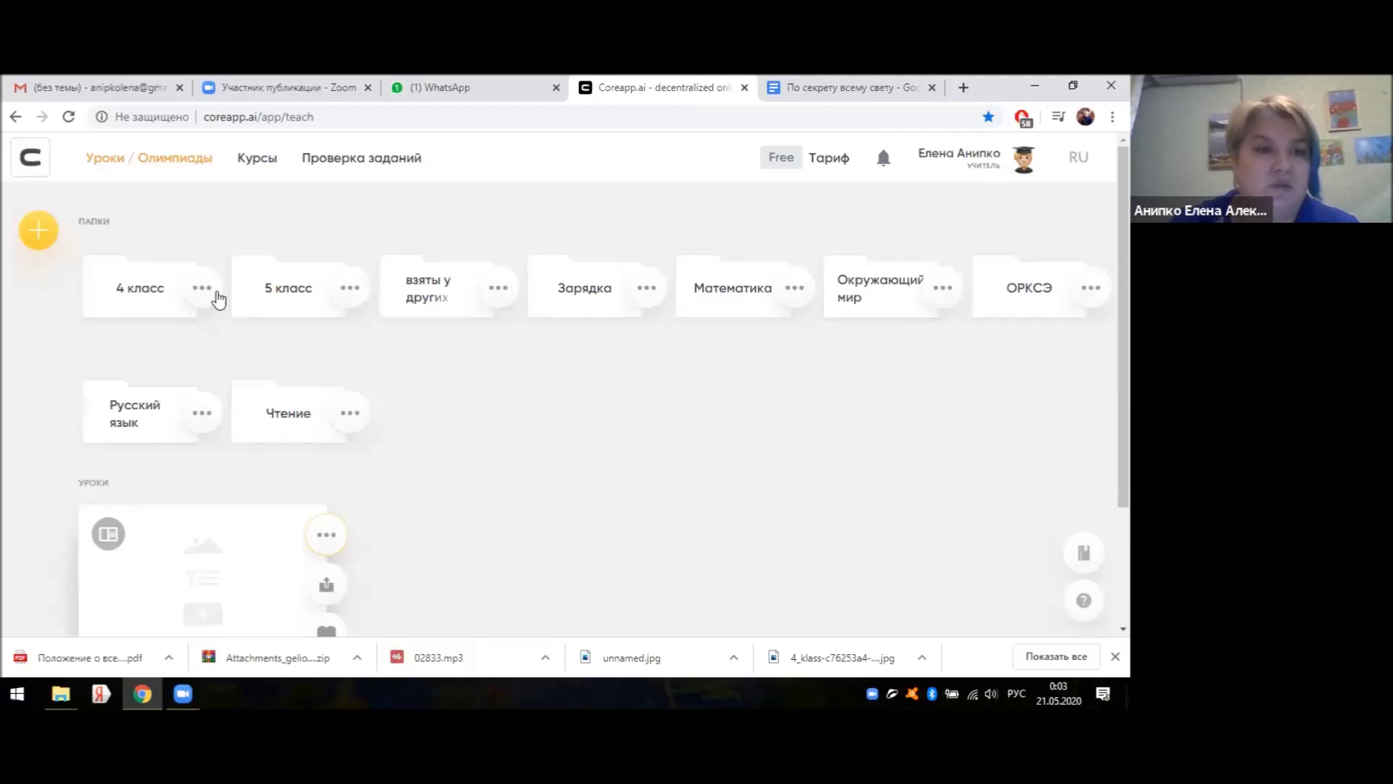
- Reopen the lesson «По секрету всему свету.» and look through the available information, task and test blocks
{"action": "left_click", "coordinate": [138, 545]}
{"action": "scroll", "coordinate": [108, 537], "scroll_direction": "down", "scroll_amount": 3}
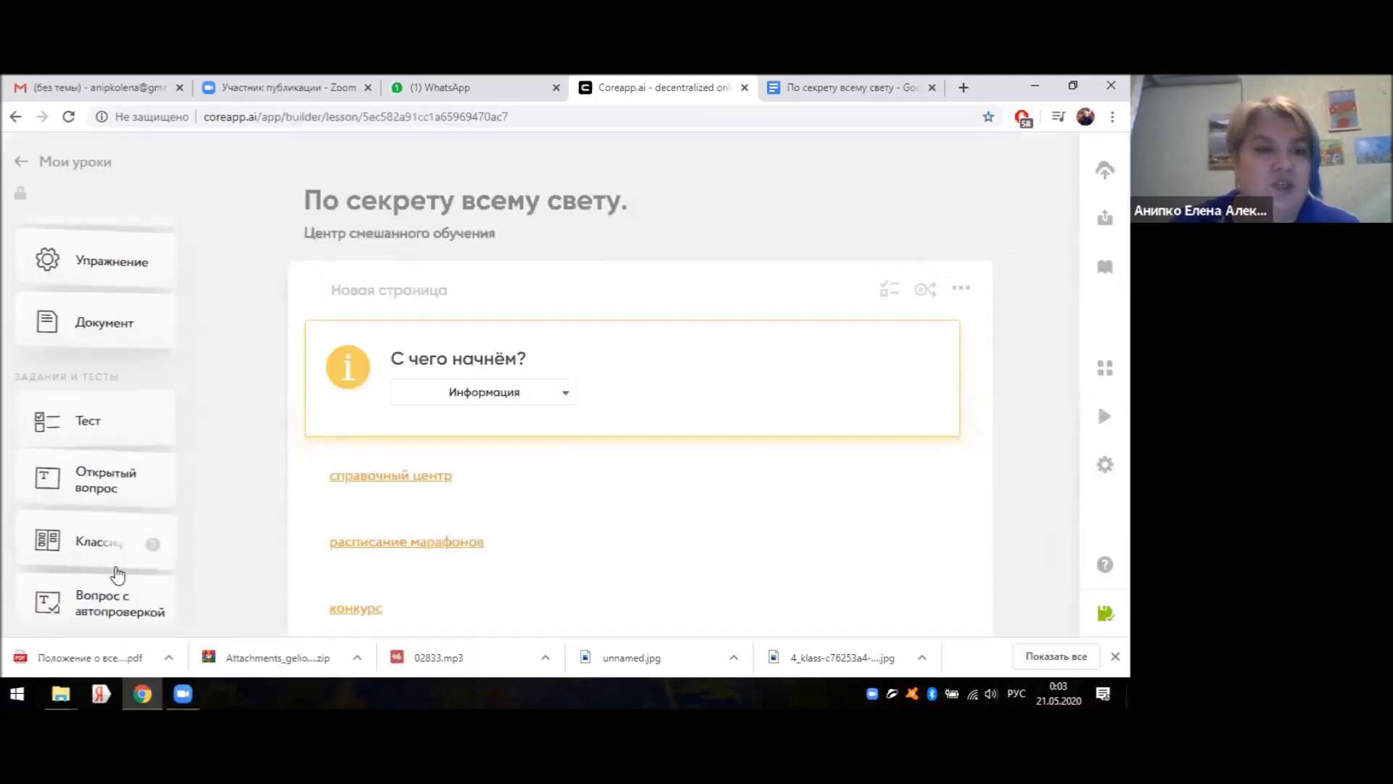
{"action": "scroll", "coordinate": [116, 564], "scroll_direction": "down", "scroll_amount": 1}
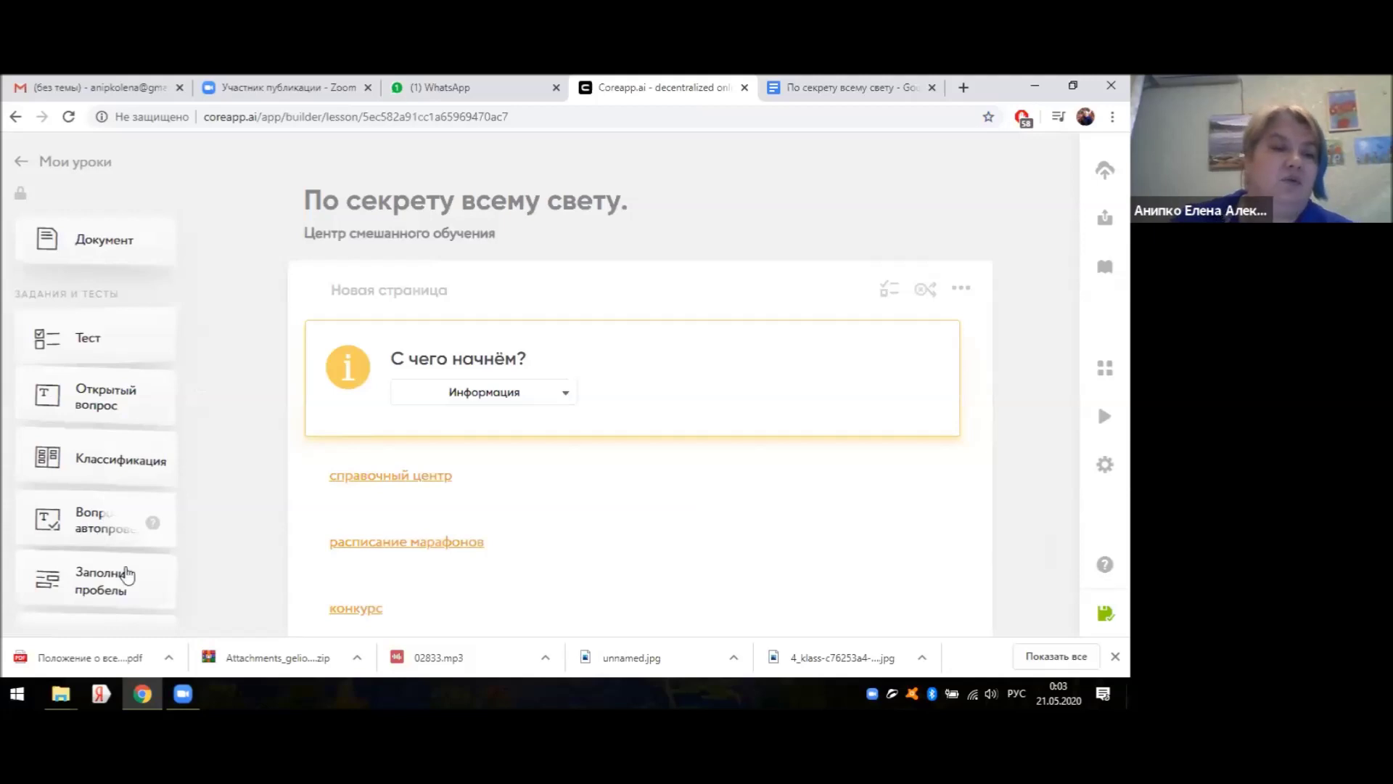